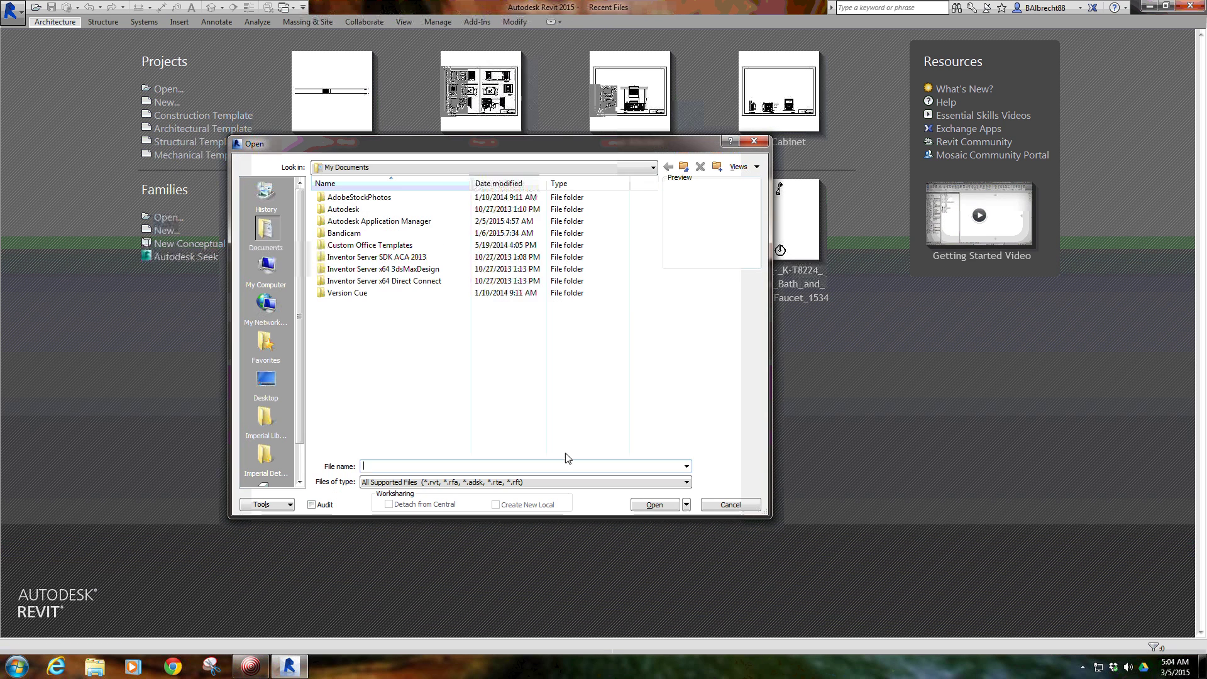
# Open the Dining Room project from the client's Dining Room folder under Revit Files on the Data (E:) drive.
pyautogui.click(266, 267)
pyautogui.doubleClick(373, 225)
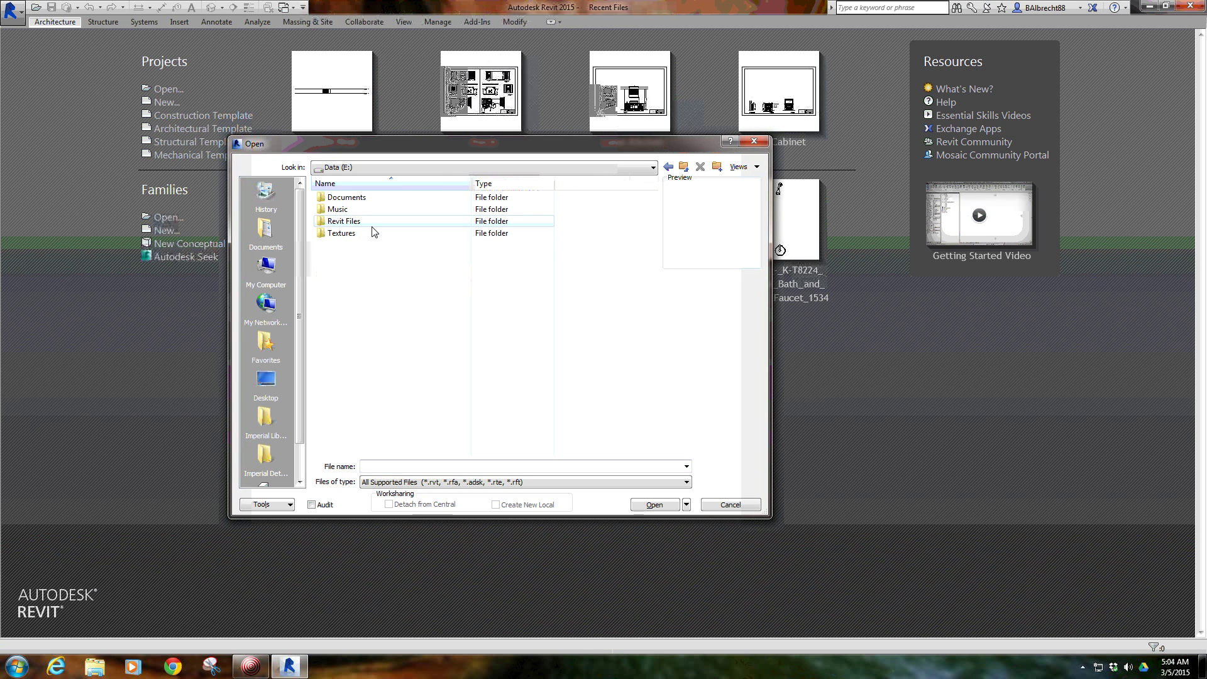
pyautogui.doubleClick(376, 223)
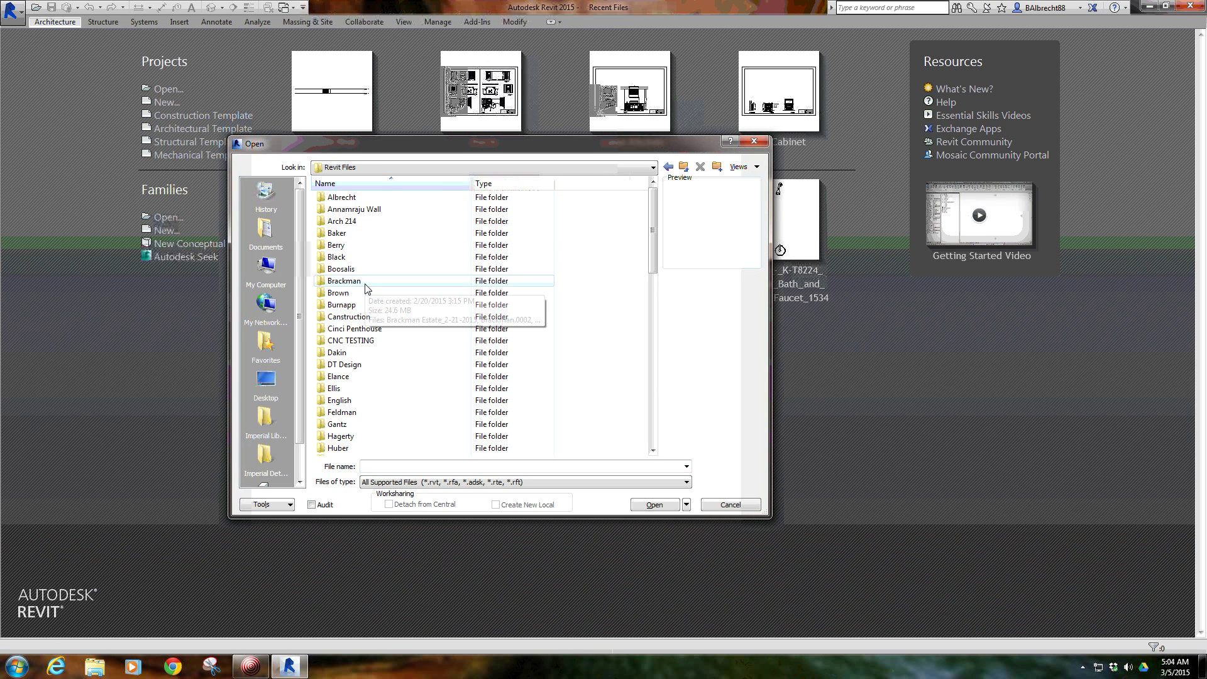
pyautogui.click(369, 281)
pyautogui.click(361, 209)
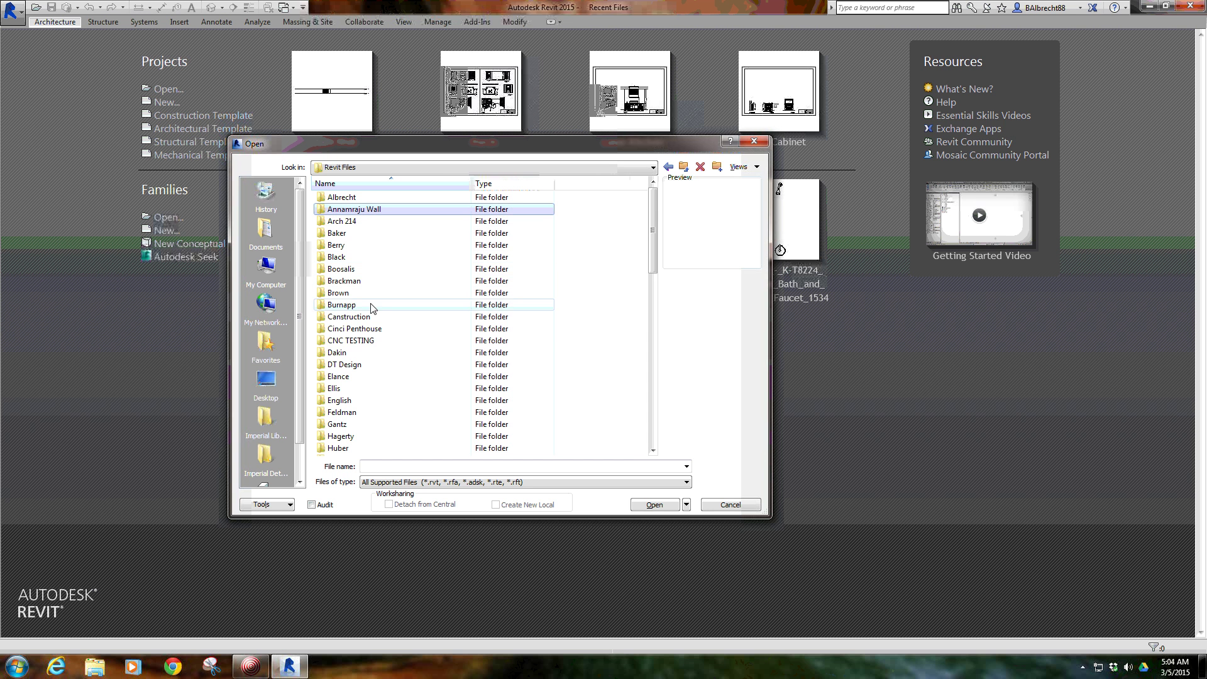
pyautogui.click(365, 349)
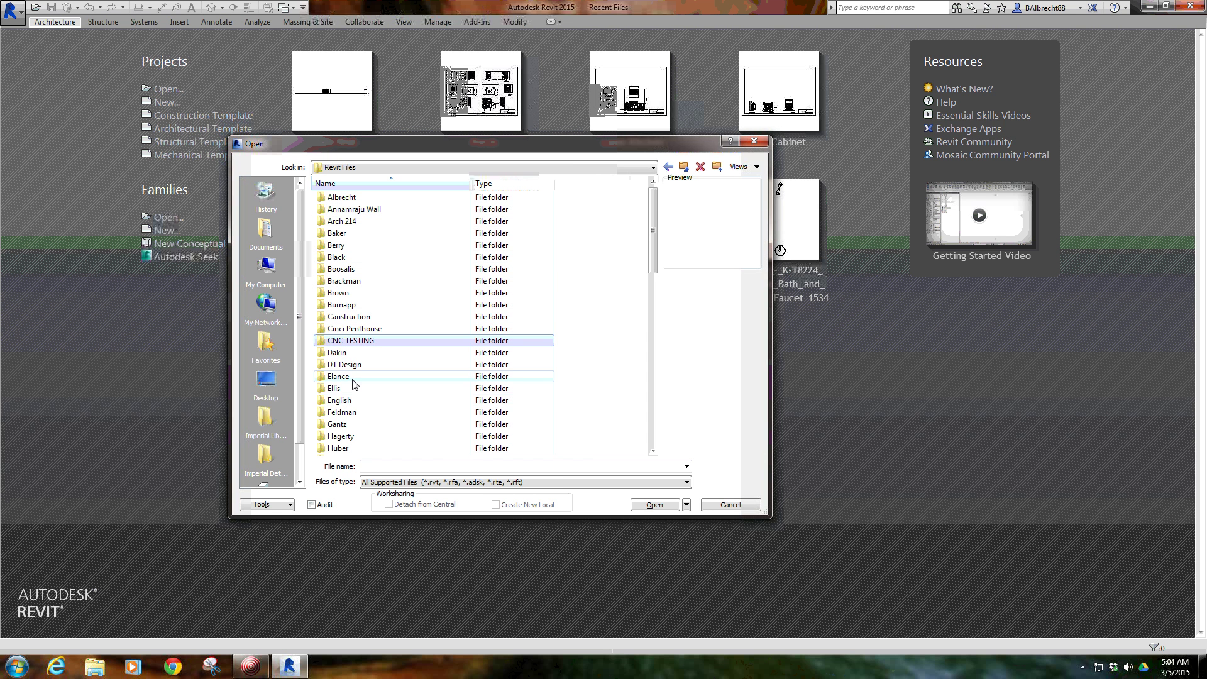
pyautogui.click(349, 411)
pyautogui.scroll(-1, 368, 440)
pyautogui.scroll(-1, 368, 440)
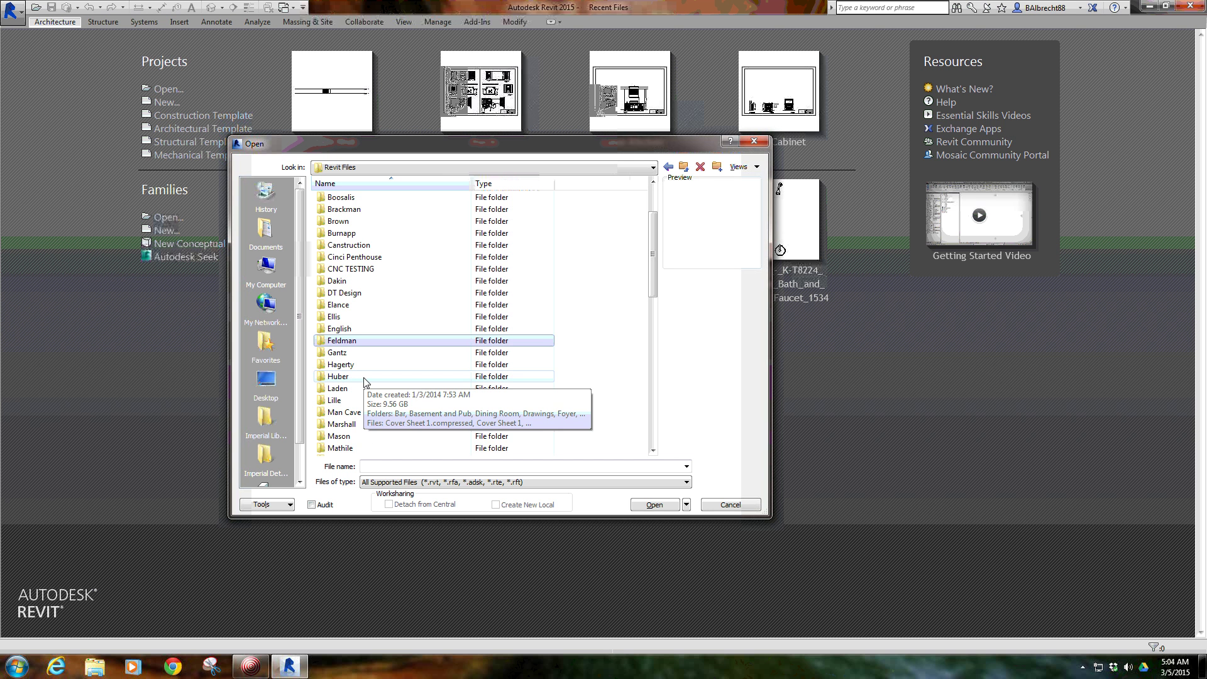
pyautogui.doubleClick(363, 377)
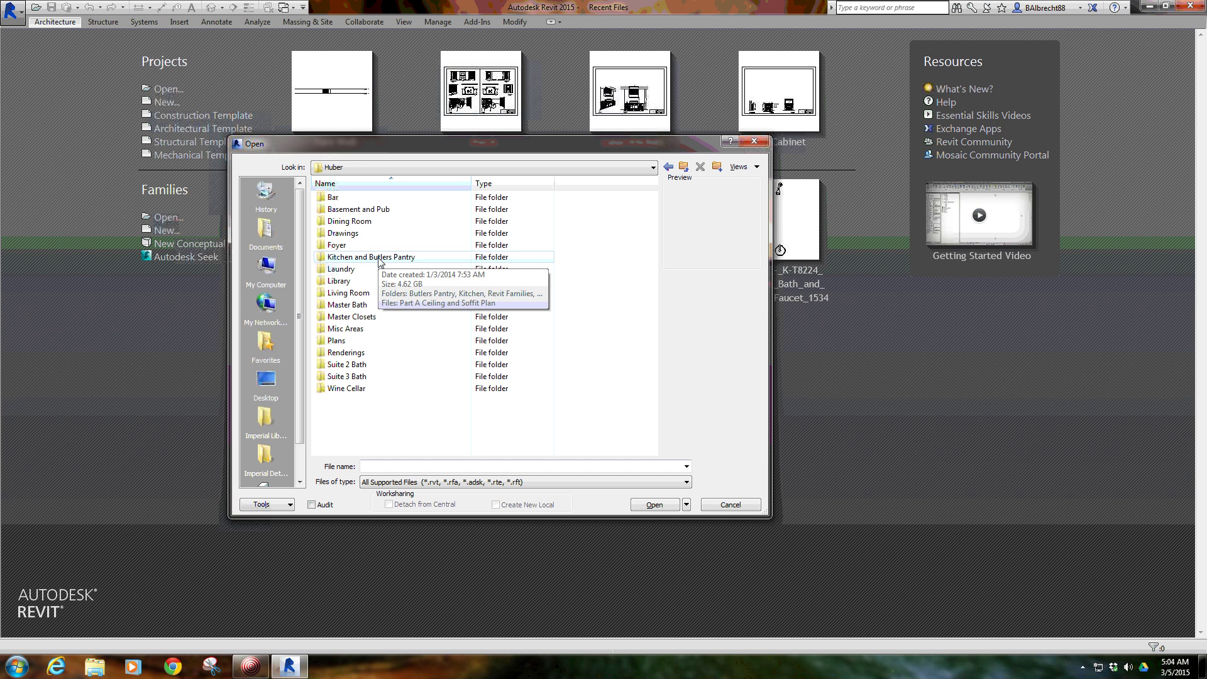
pyautogui.doubleClick(386, 223)
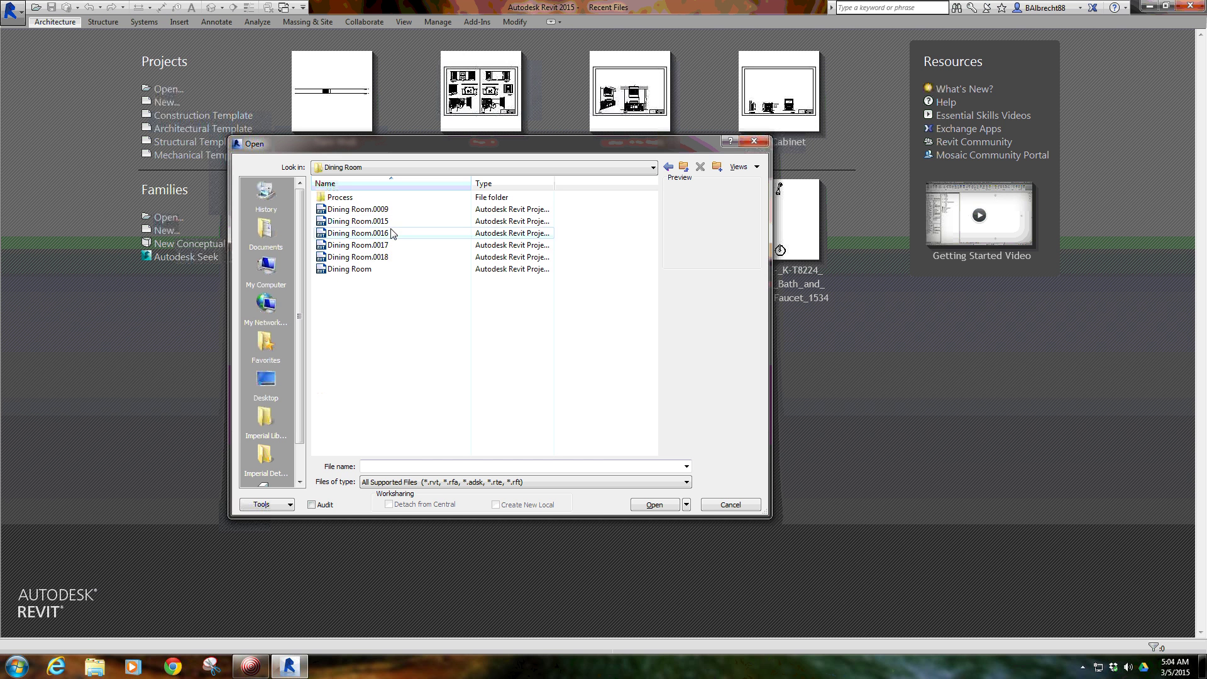
pyautogui.doubleClick(380, 274)
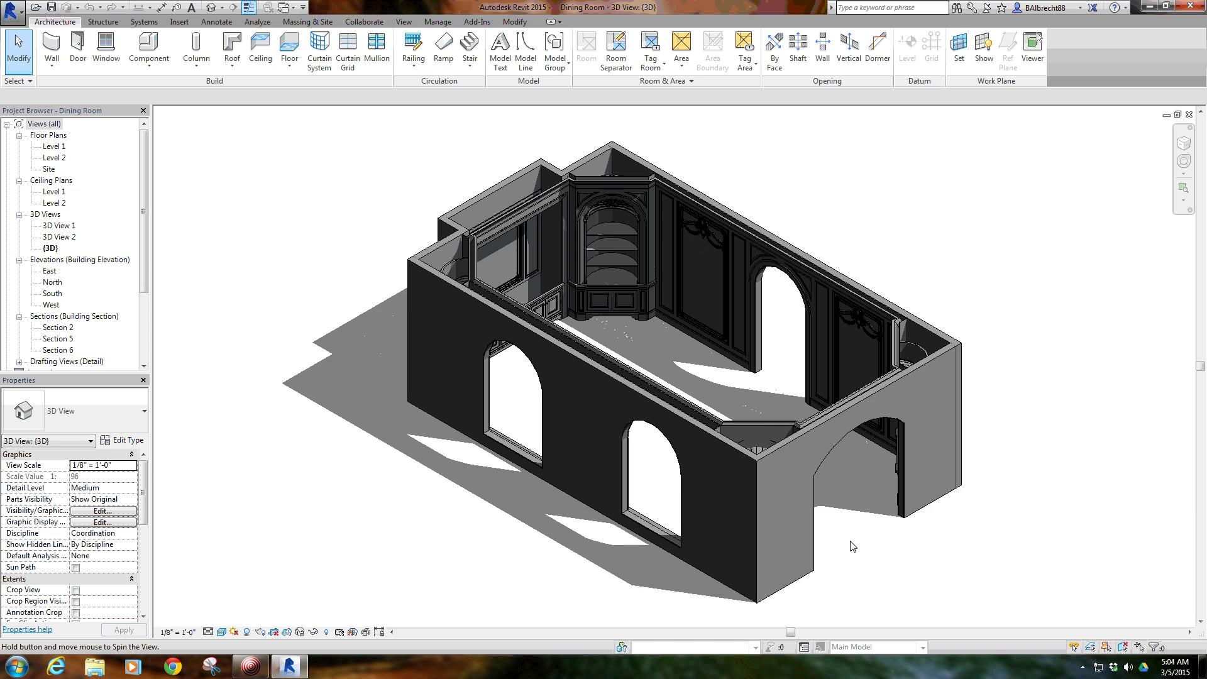
# Open the perspective 3D View 1 and examine the dining room's walls, cabinetry, and open ceiling and floor areas.
pyautogui.keyDown('shift'); pyautogui.moveTo(853, 545); pyautogui.dragTo(578, 546, button='middle'); pyautogui.keyUp('shift')
pyautogui.doubleClick(58, 226)
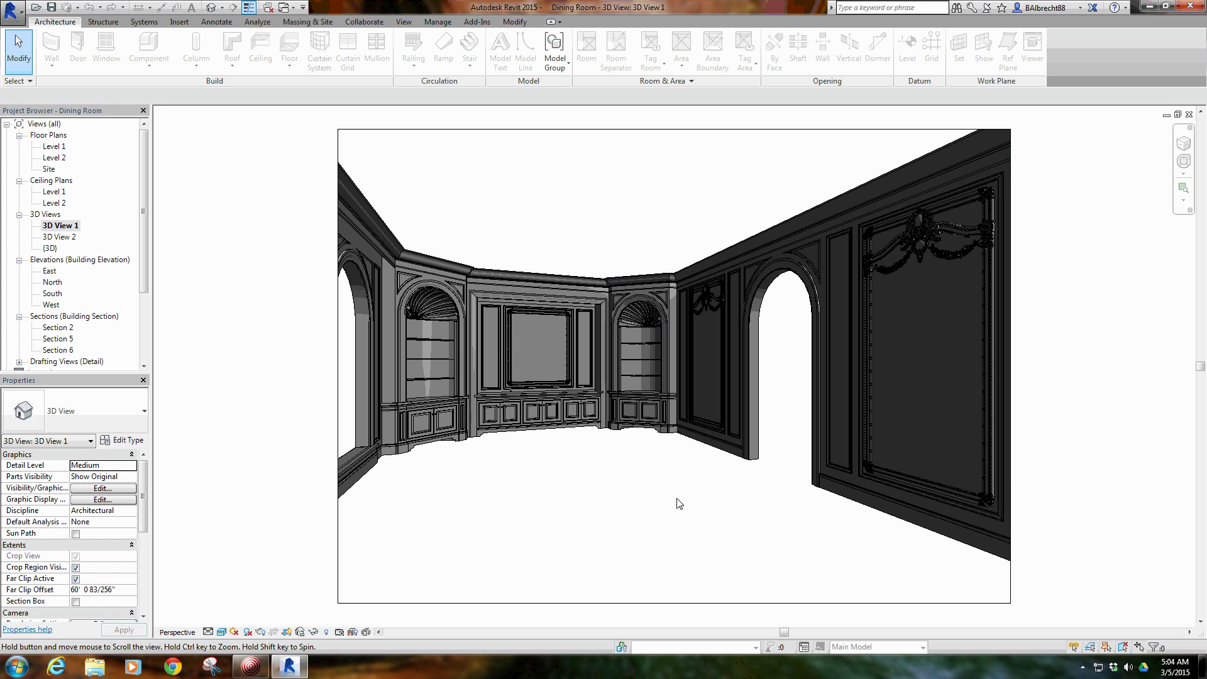
pyautogui.moveTo(677, 498); pyautogui.dragTo(688, 496, button='middle')
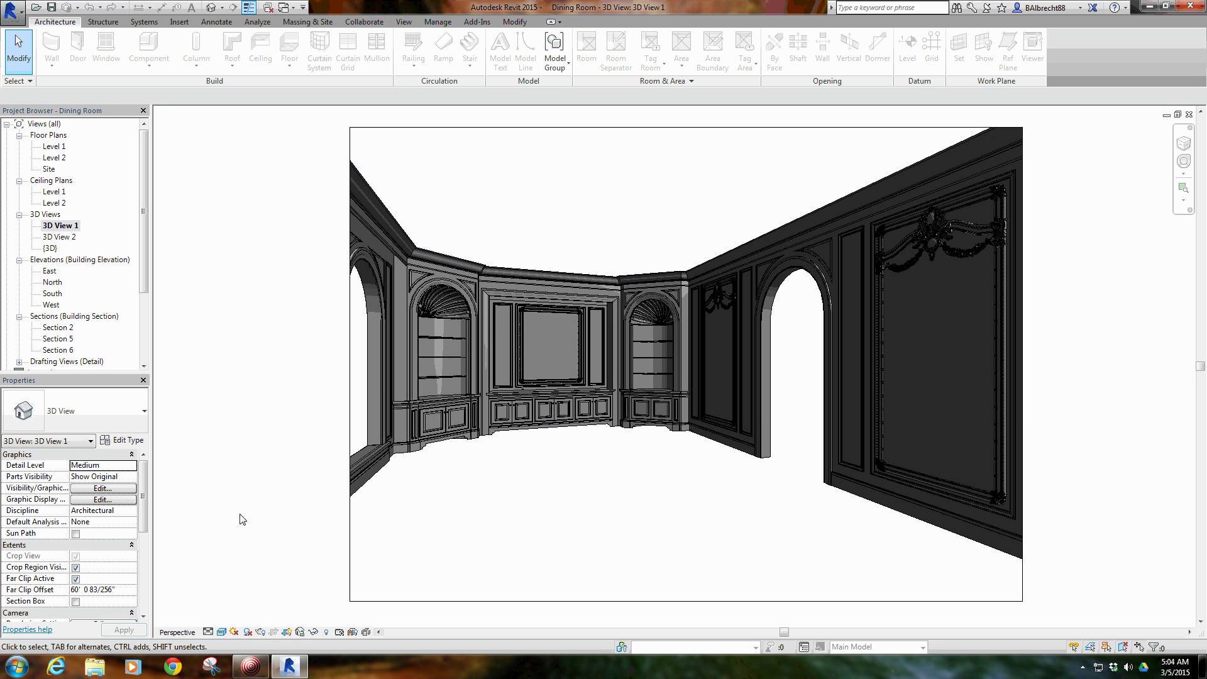
pyautogui.moveTo(239, 519); pyautogui.dragTo(246, 520, button='middle')
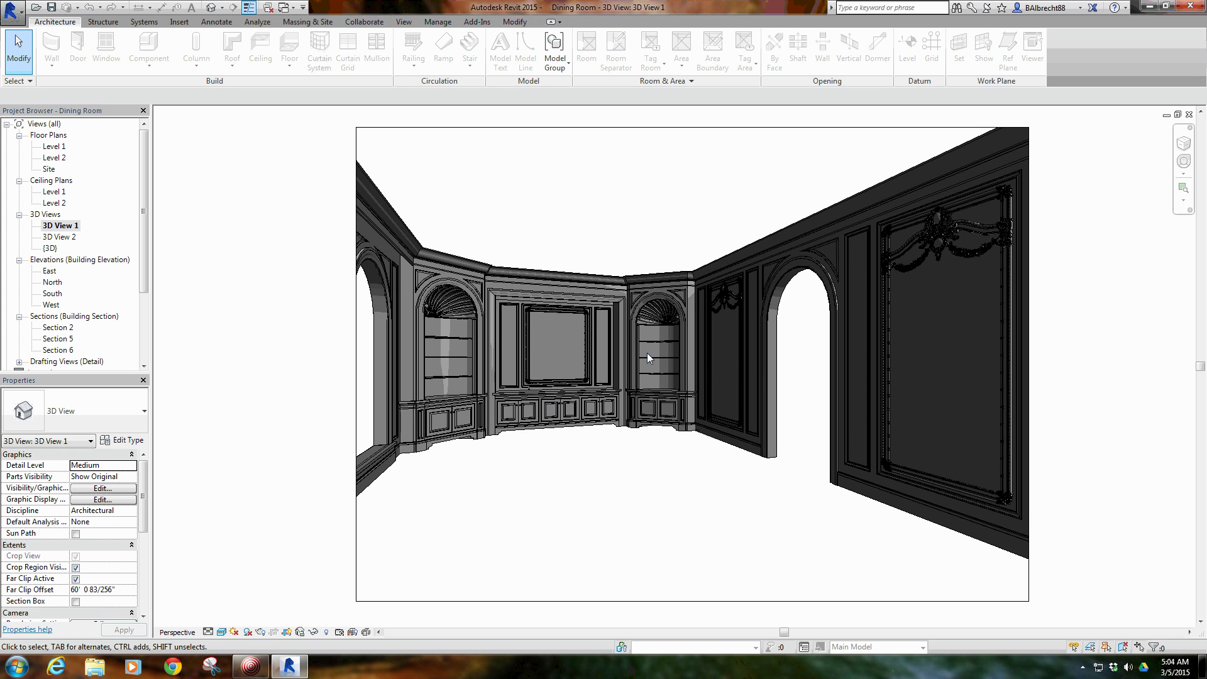
pyautogui.moveTo(654, 530); pyautogui.dragTo(663, 513, button='middle')
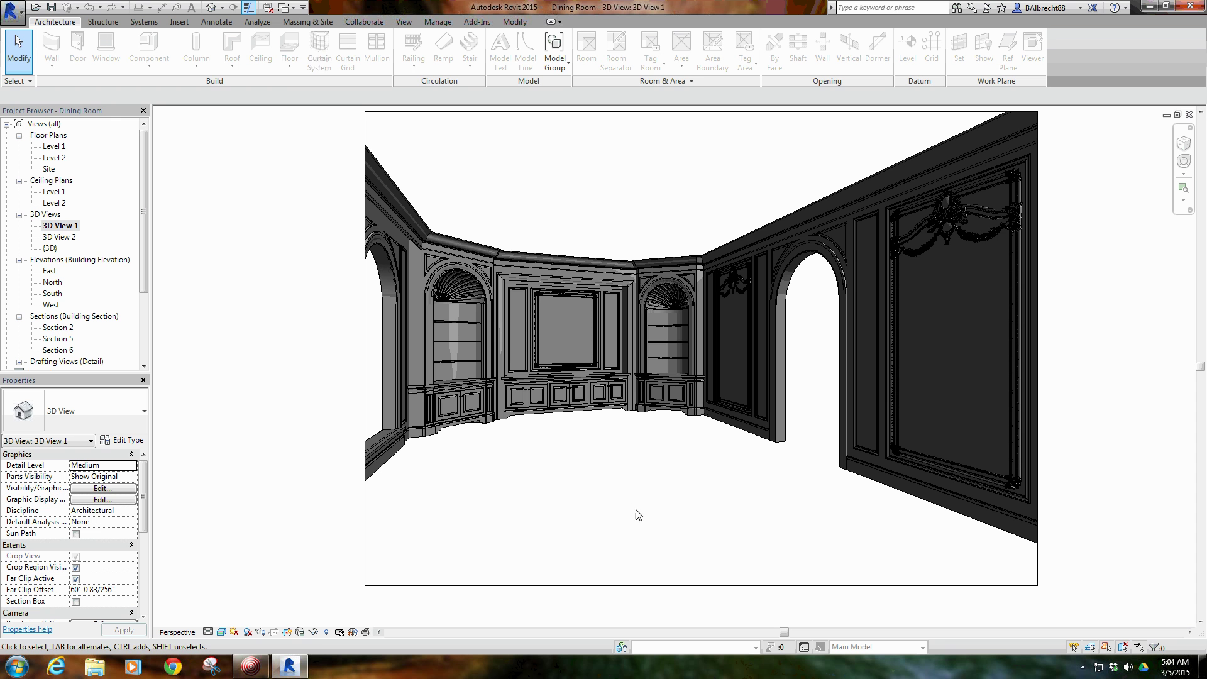
pyautogui.moveTo(636, 512); pyautogui.dragTo(648, 498, button='middle')
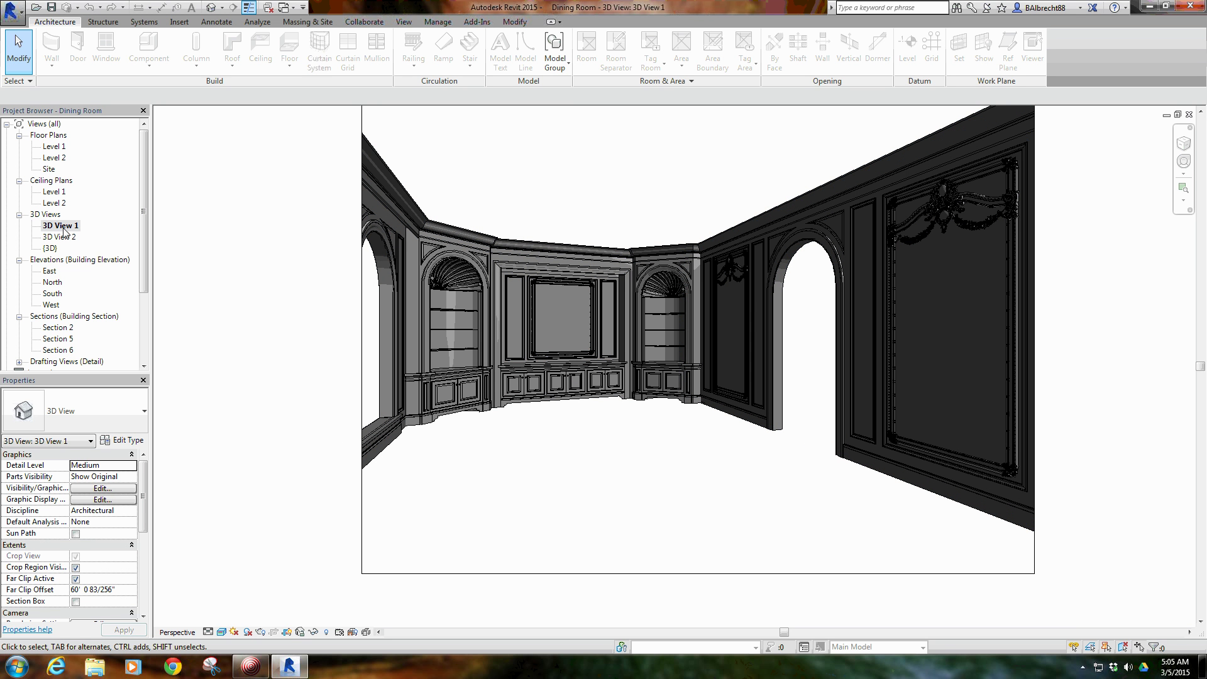
# Open the Section 5 view and look over the whole dining room section between the two level lines.
pyautogui.click(61, 340)
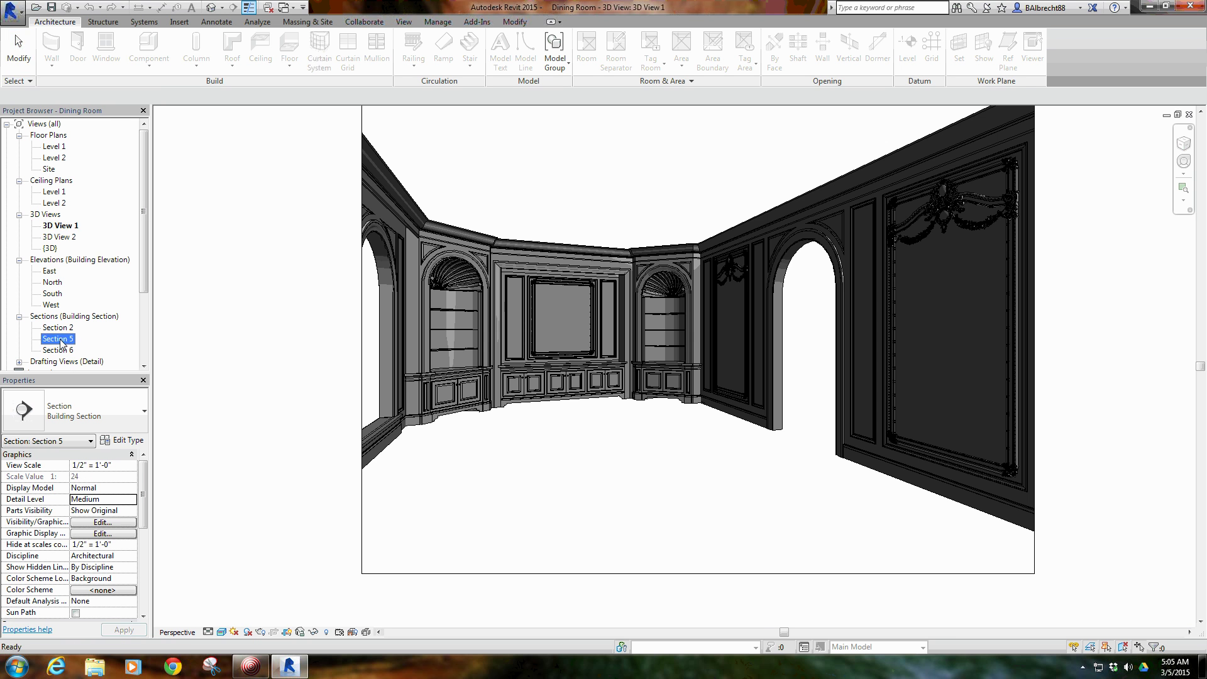
pyautogui.doubleClick(60, 339)
pyautogui.scroll(3, 655, 350)
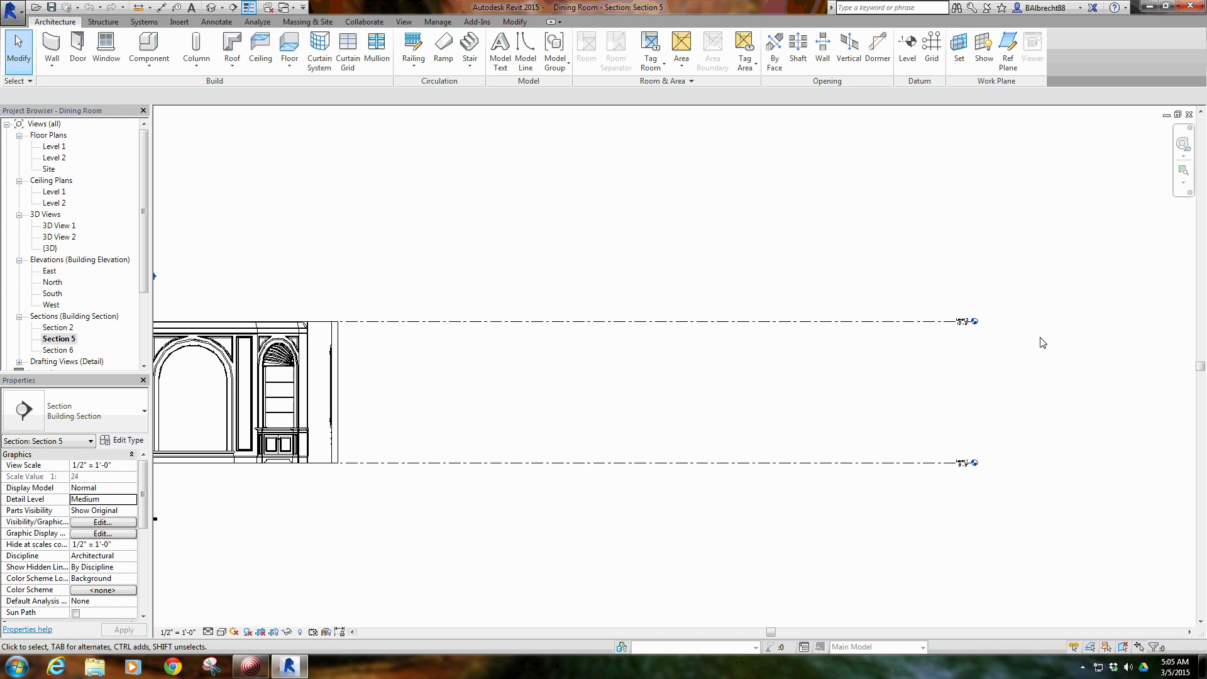
pyautogui.scroll(-5, 811, 323)
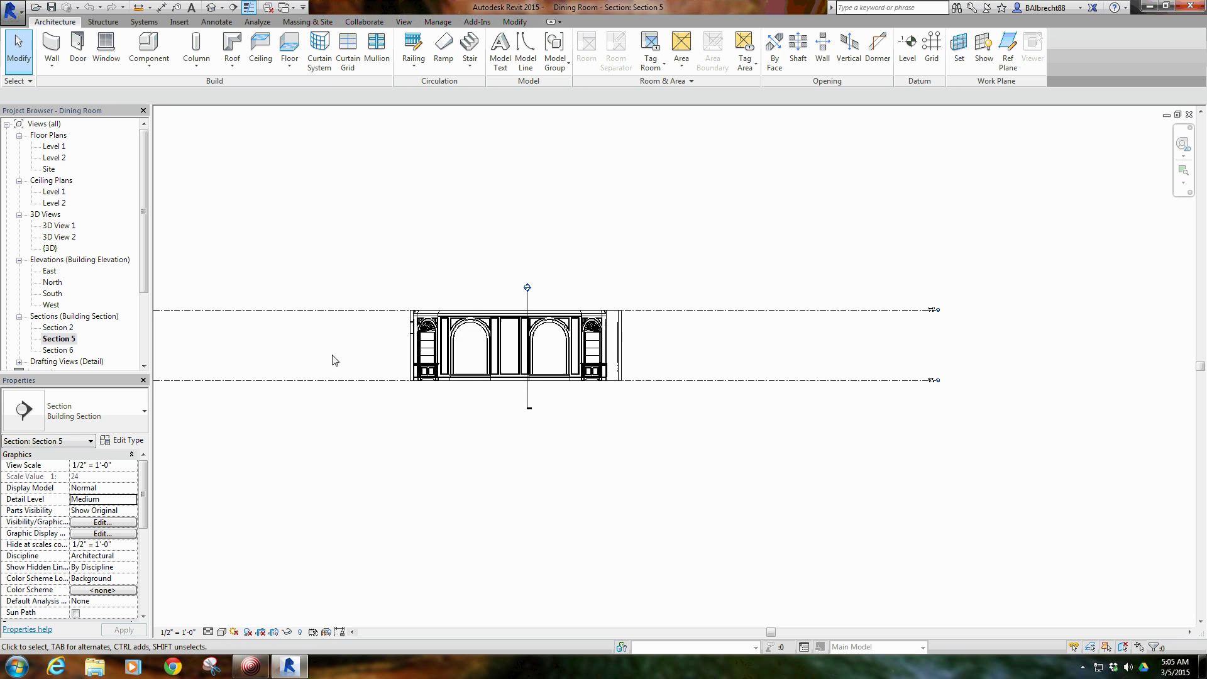
# Start a sketched ceiling in the Level 1 floor plan and pick the long wall with the single doorway opening as the first boundary.
pyautogui.doubleClick(54, 146)
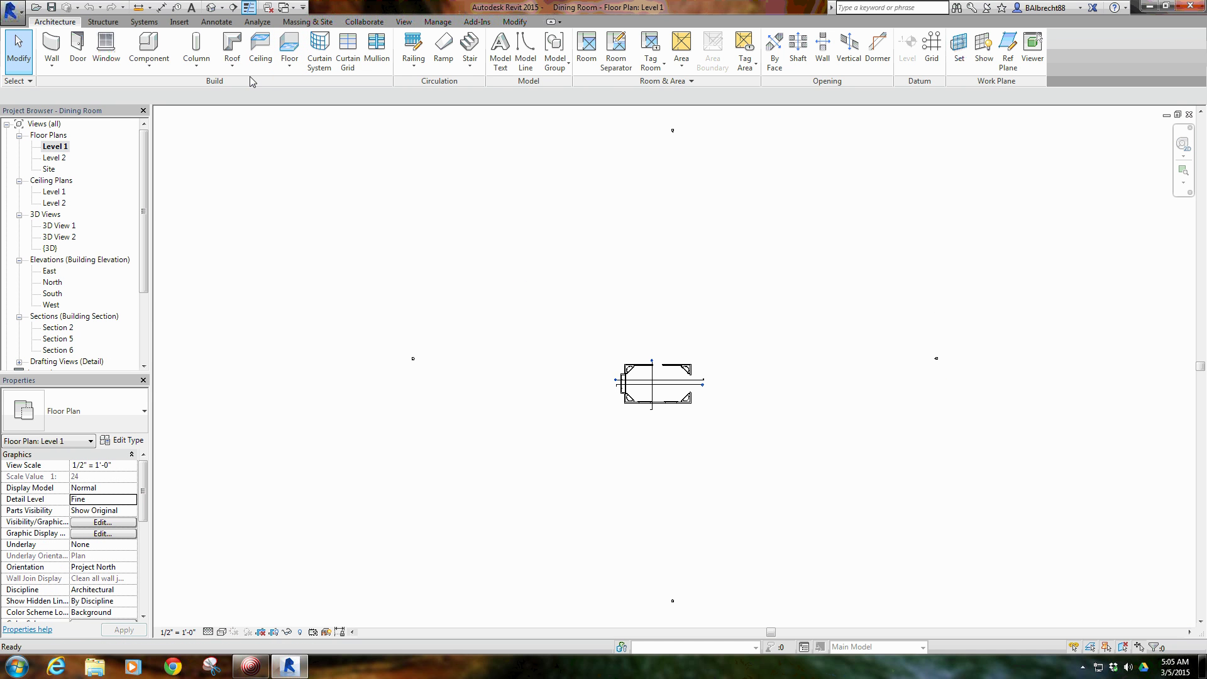
pyautogui.click(260, 51)
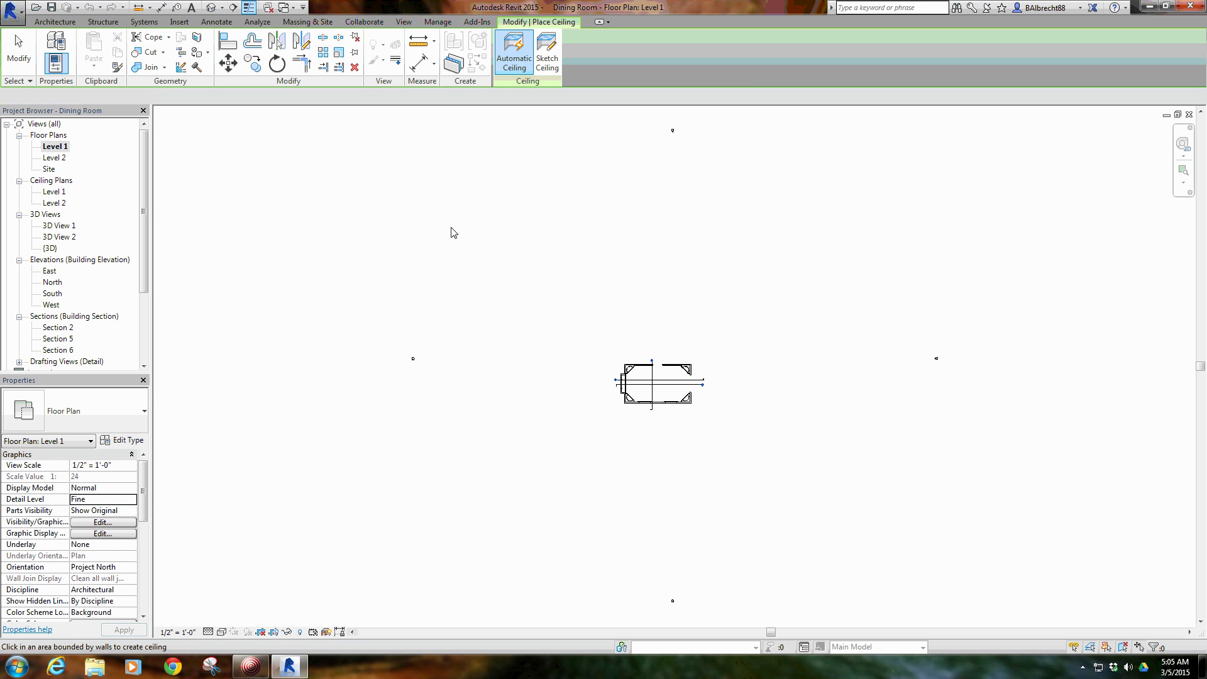
pyautogui.click(550, 61)
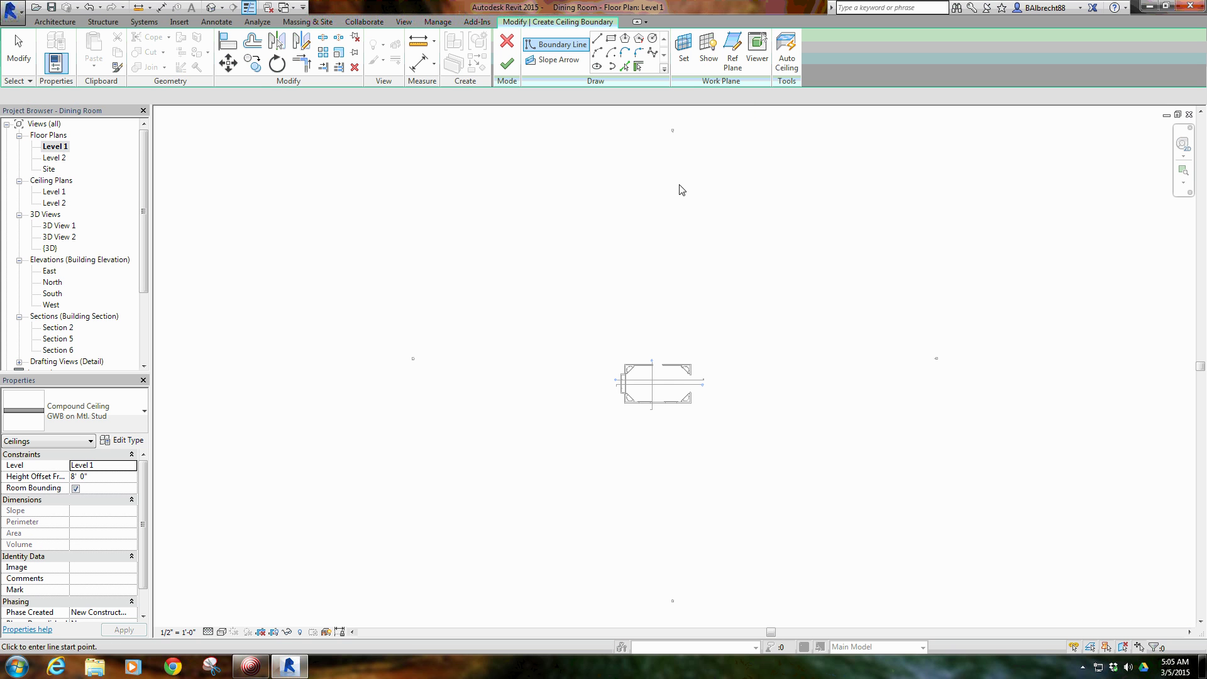
pyautogui.scroll(3, 822, 493)
pyautogui.scroll(3, 402, 274)
pyautogui.moveTo(279, 230); pyautogui.dragTo(415, 284, button='middle')
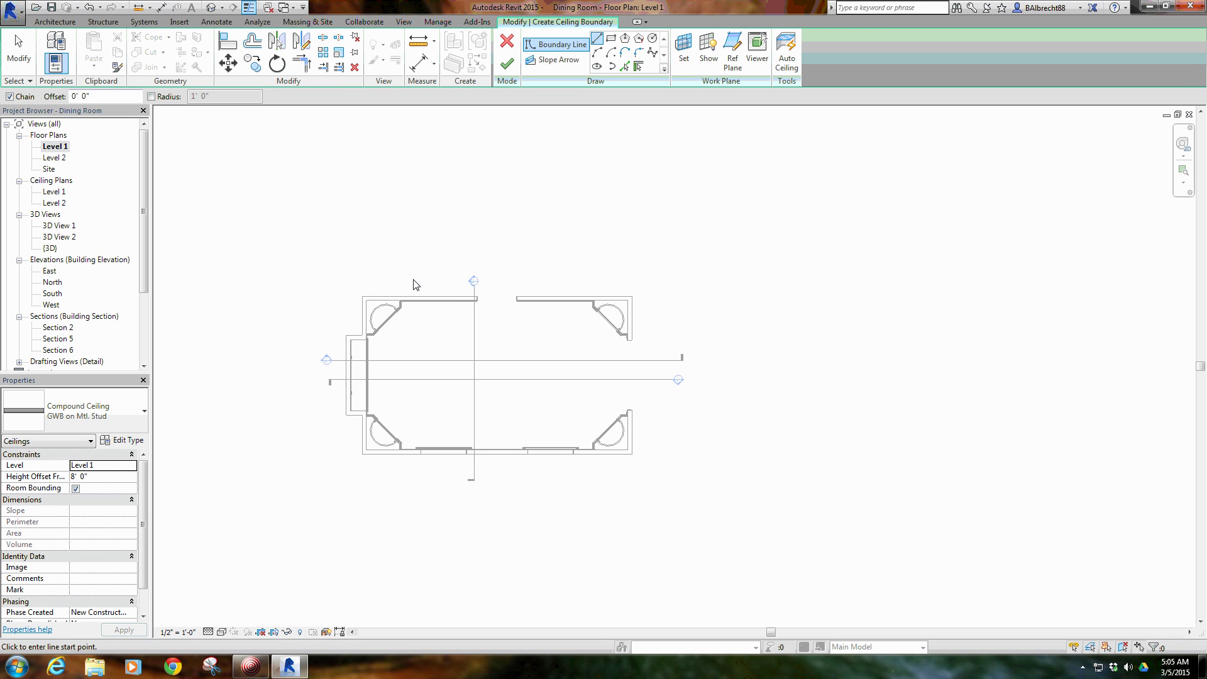
pyautogui.scroll(2, 413, 284)
pyautogui.click(638, 66)
pyautogui.click(379, 308)
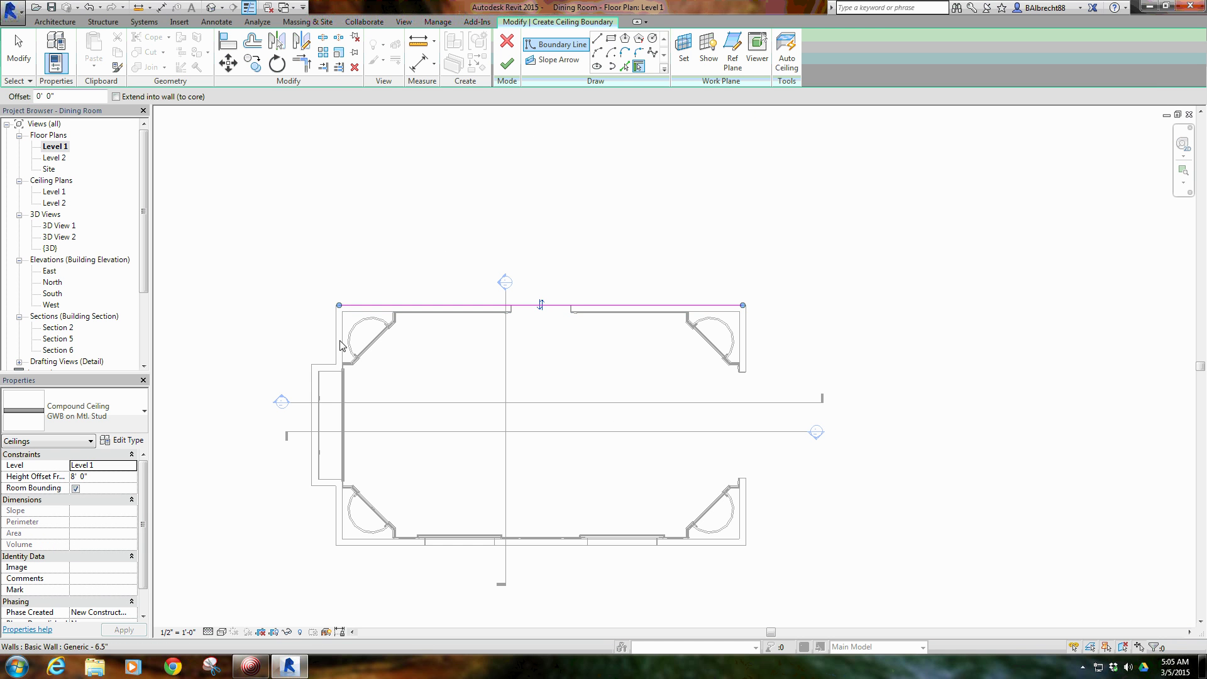
# Close the ceiling boundary around the room by picking the outer faces of the recess walls and the remaining perimeter walls.
pyautogui.click(337, 344)
pyautogui.click(328, 367)
pyautogui.click(316, 396)
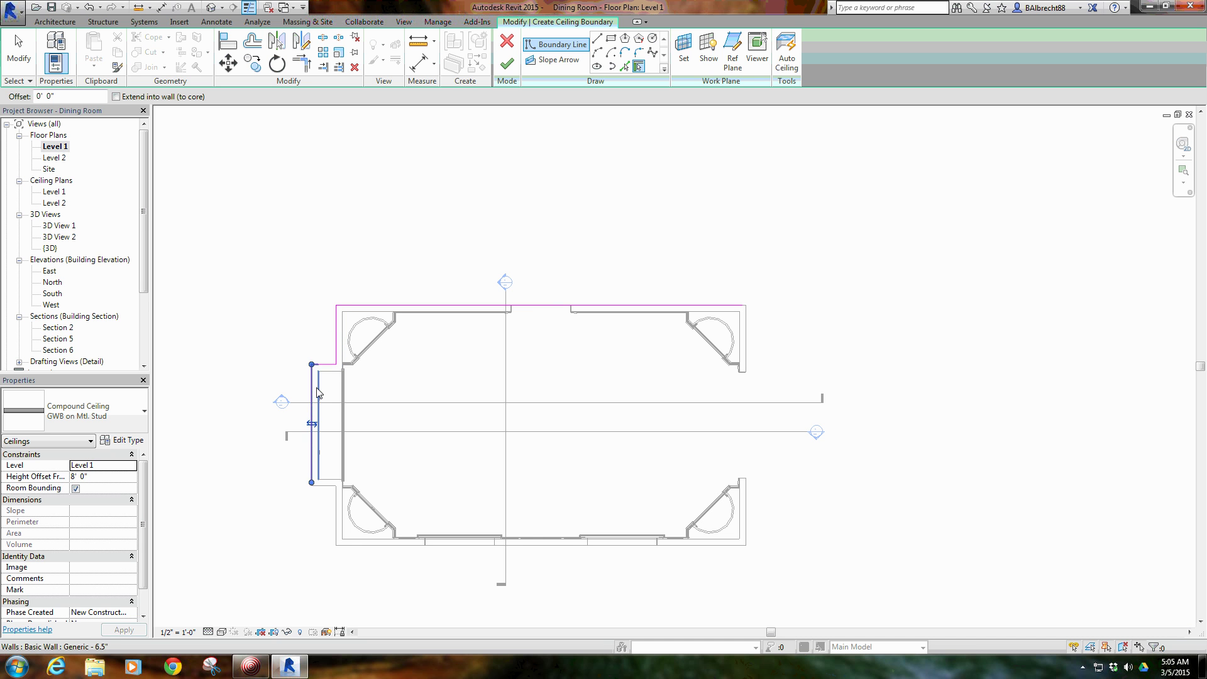
pyautogui.click(329, 482)
pyautogui.click(339, 510)
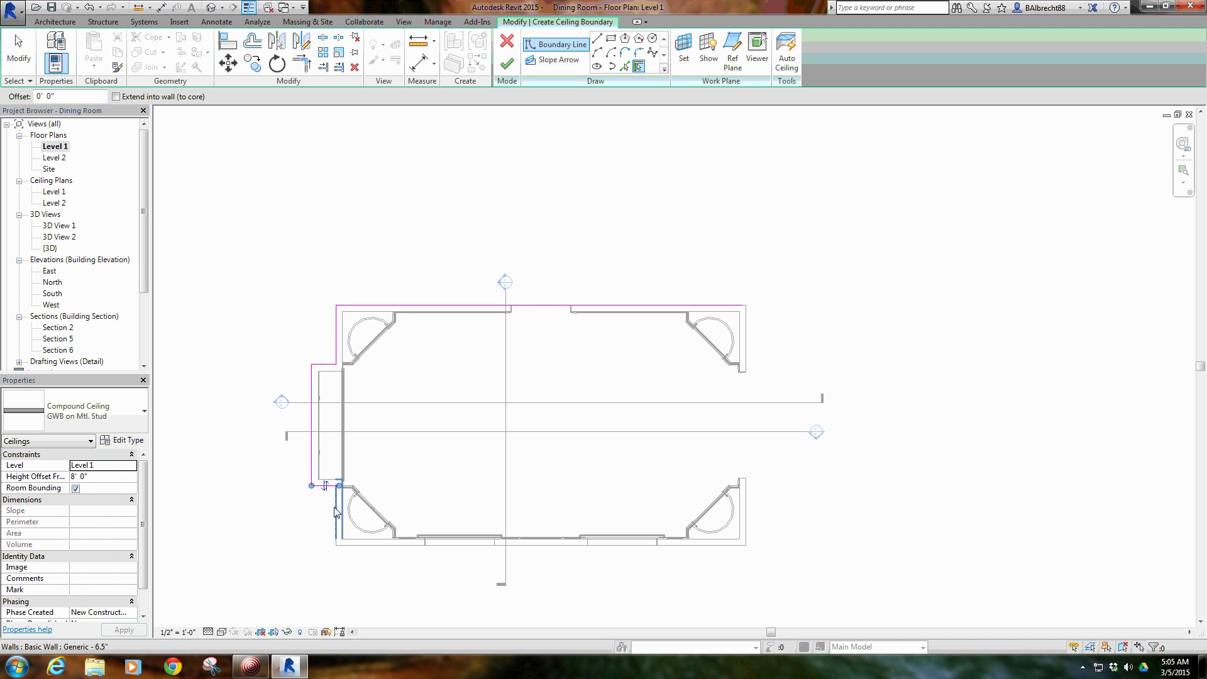
pyautogui.click(361, 546)
pyautogui.click(750, 510)
pyautogui.rightClick(561, 417)
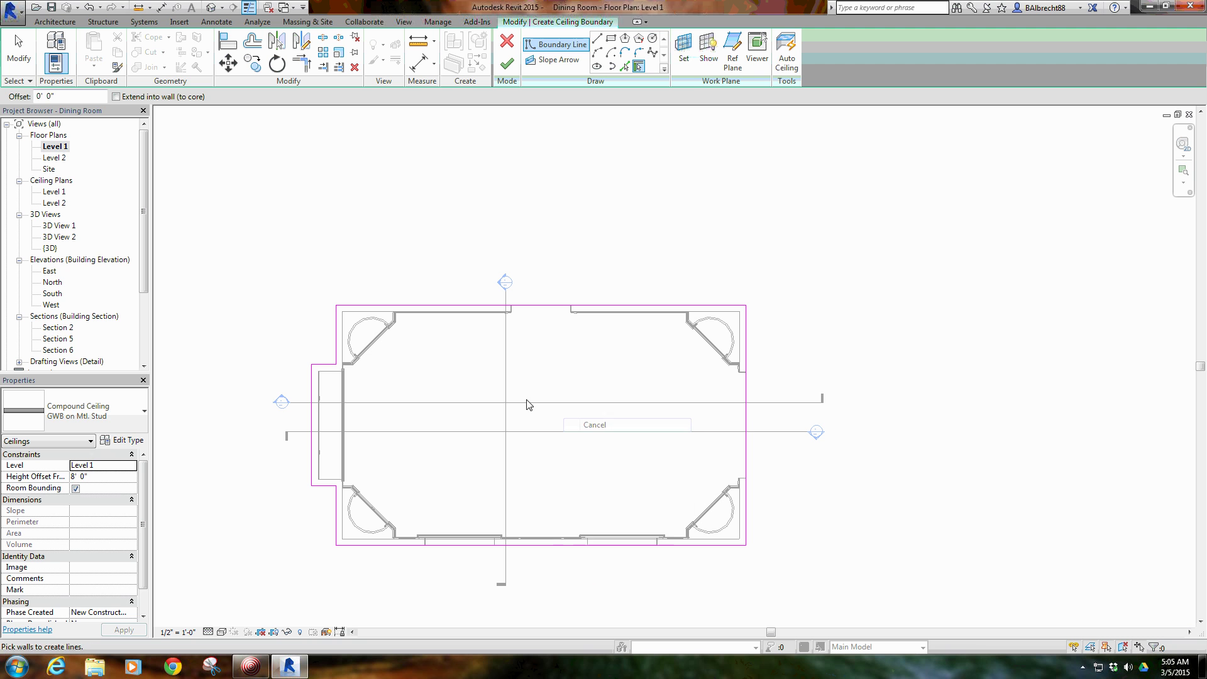
pyautogui.click(591, 425)
# Set the ceiling's height offset from Level 1 to 12' 0".
pyautogui.click(111, 476)
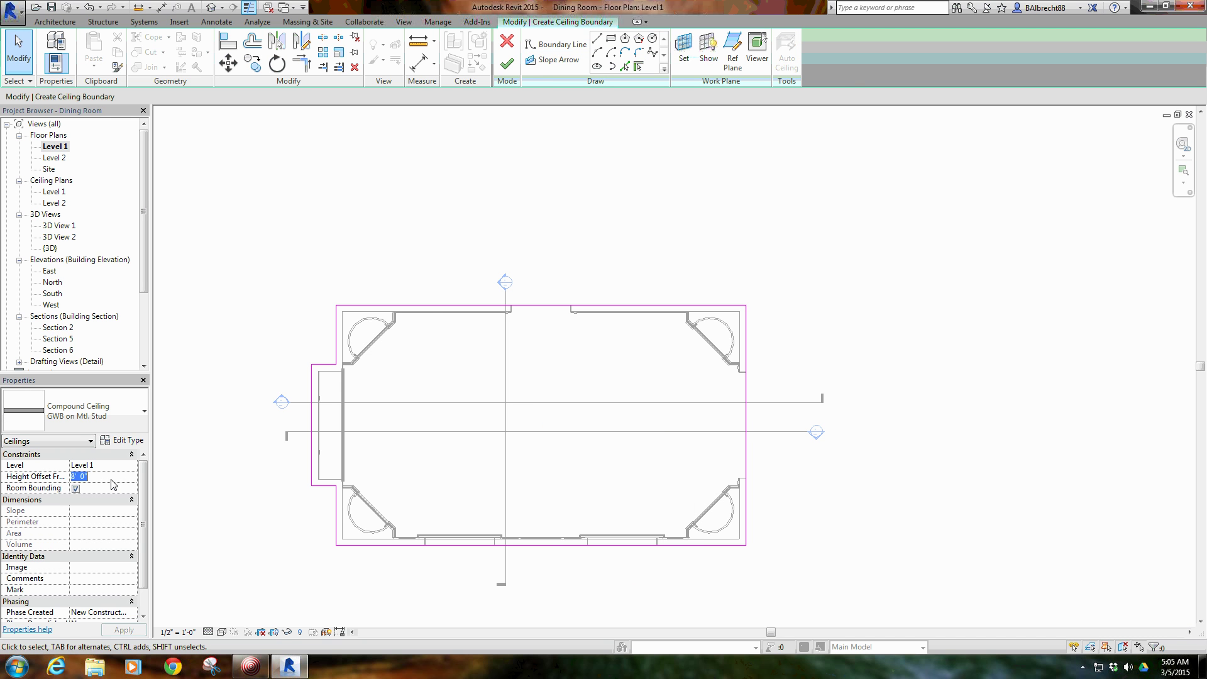
pyautogui.write('12\' 0"')
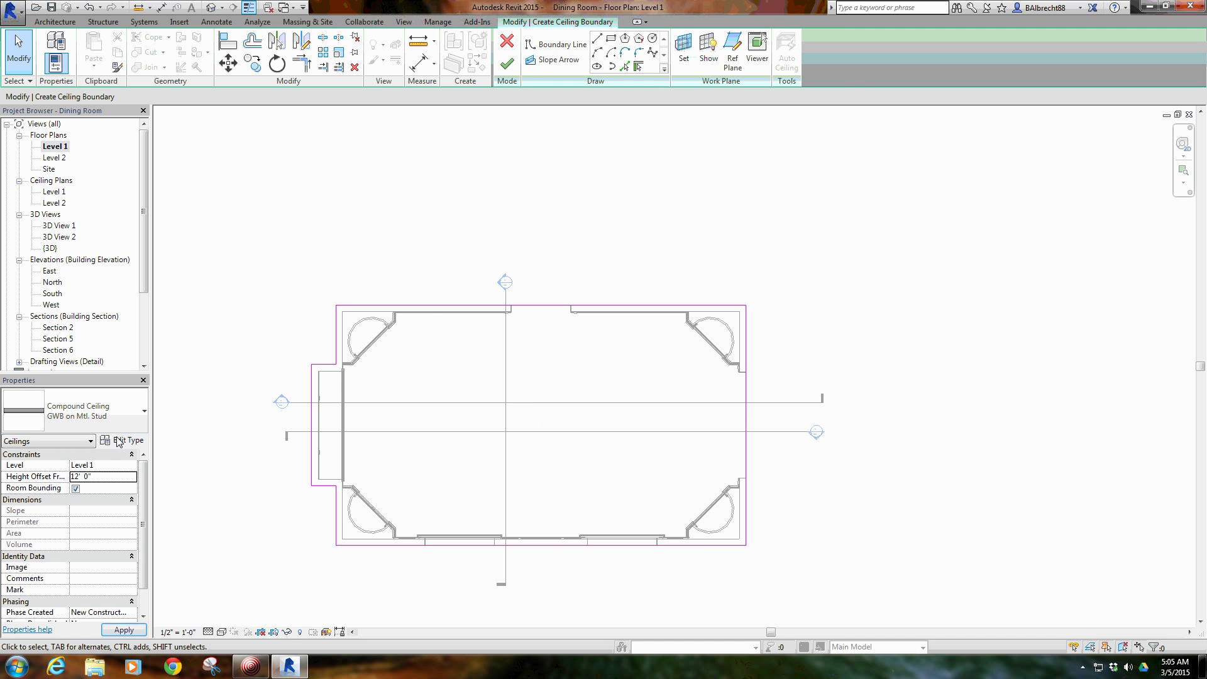
# Review the ceiling type's layer structure and the appearance settings of its Gypsum Wall Board finish material.
pyautogui.click(118, 442)
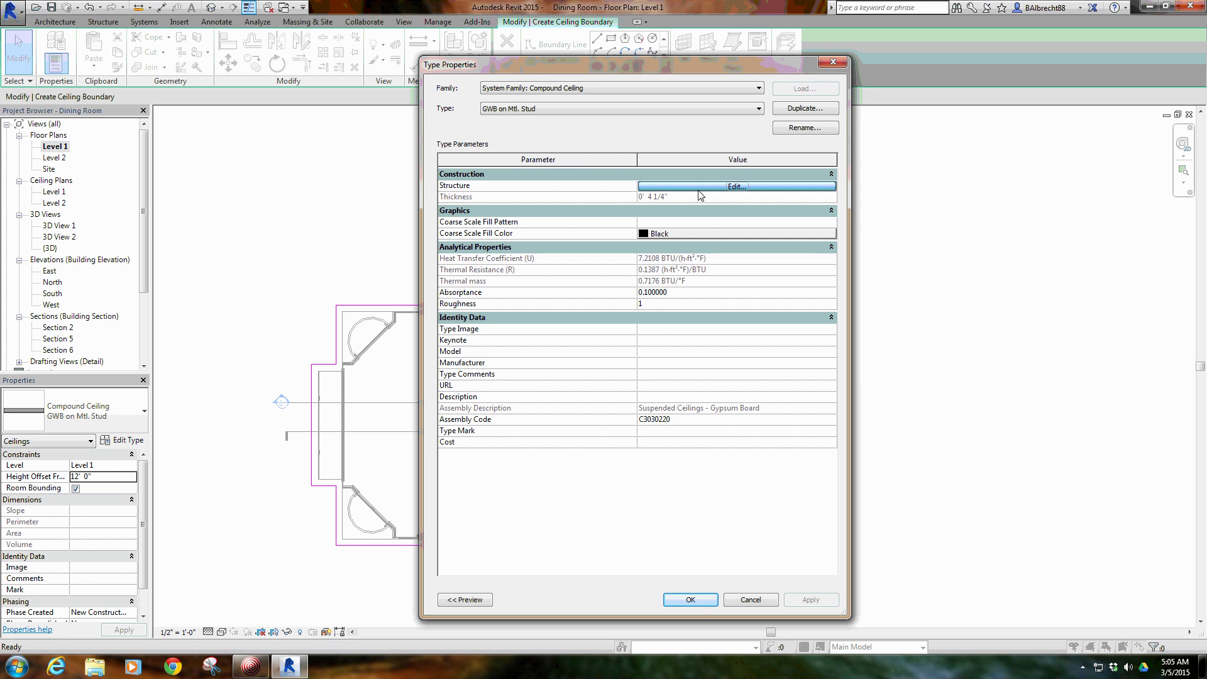
pyautogui.click(699, 188)
pyautogui.click(643, 207)
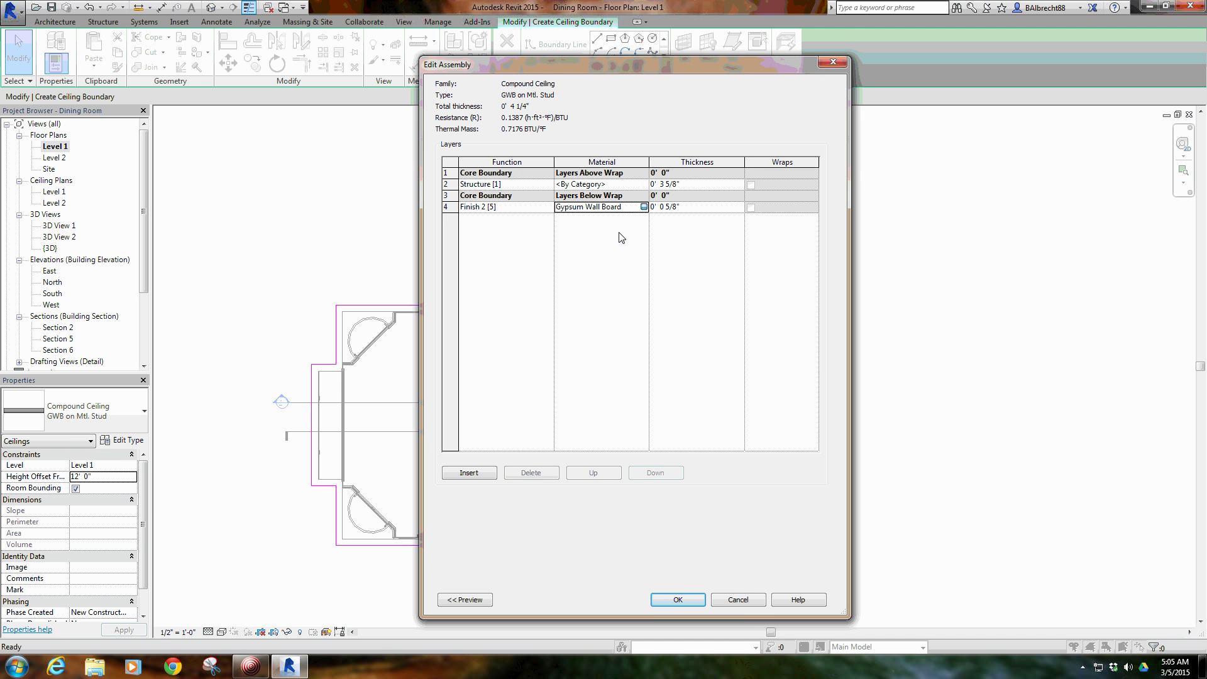
pyautogui.click(643, 206)
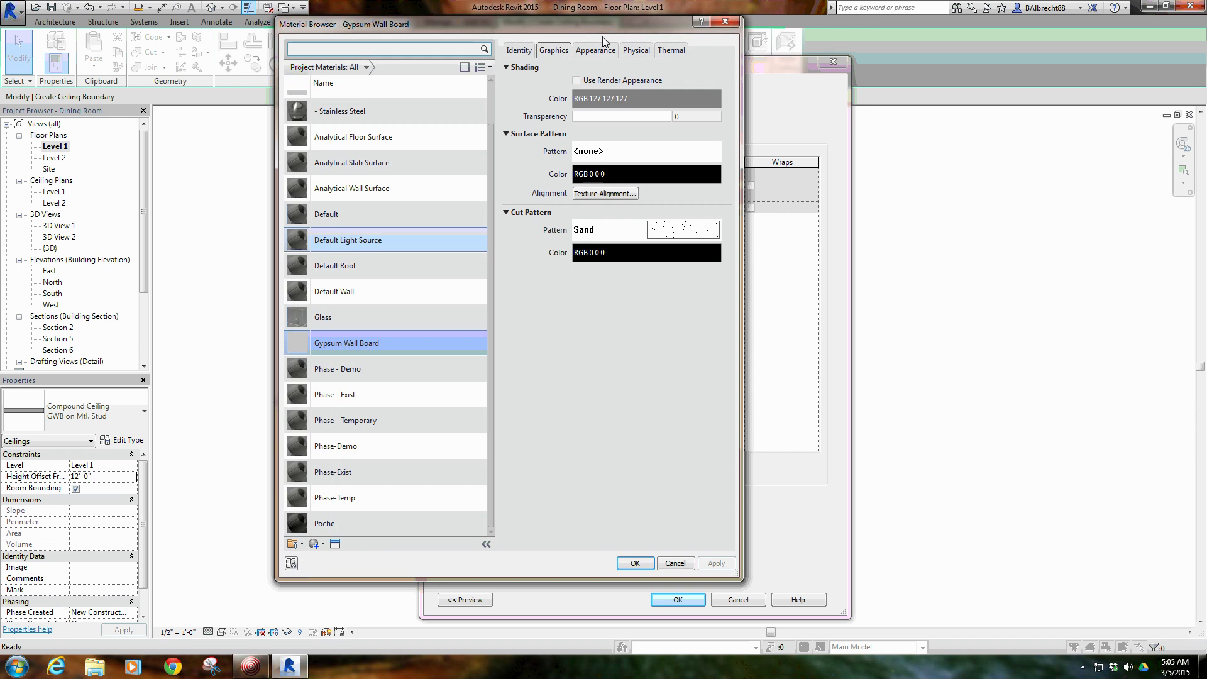
pyautogui.click(598, 49)
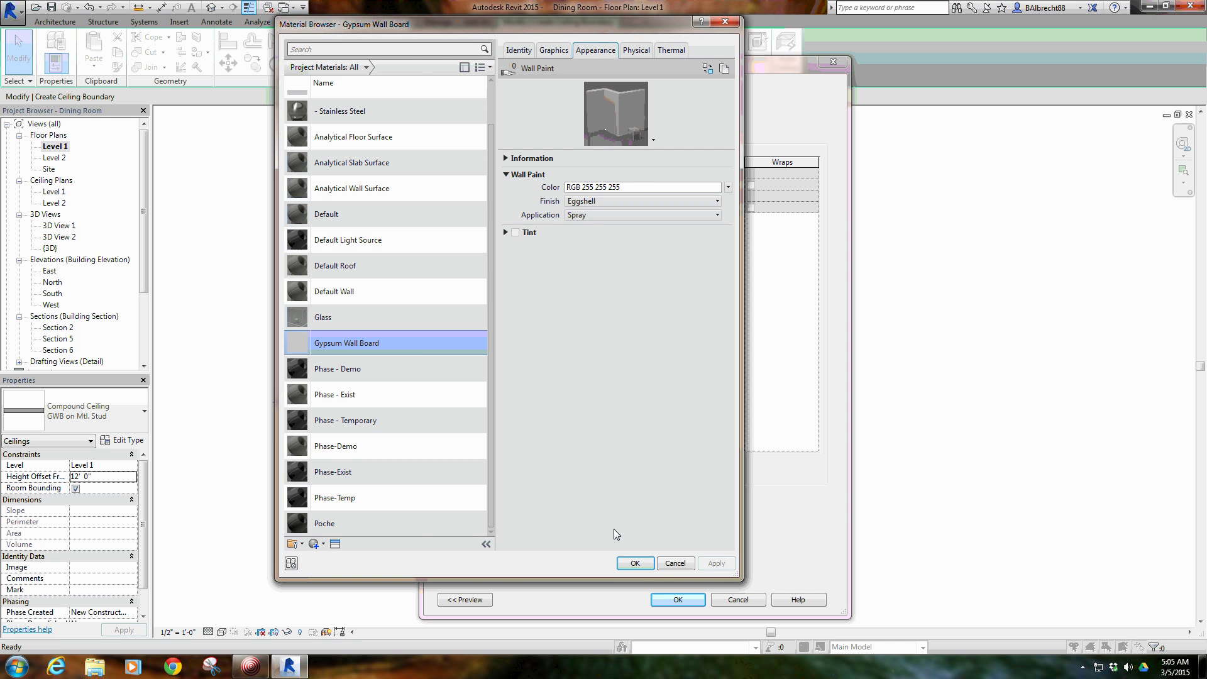
pyautogui.click(635, 563)
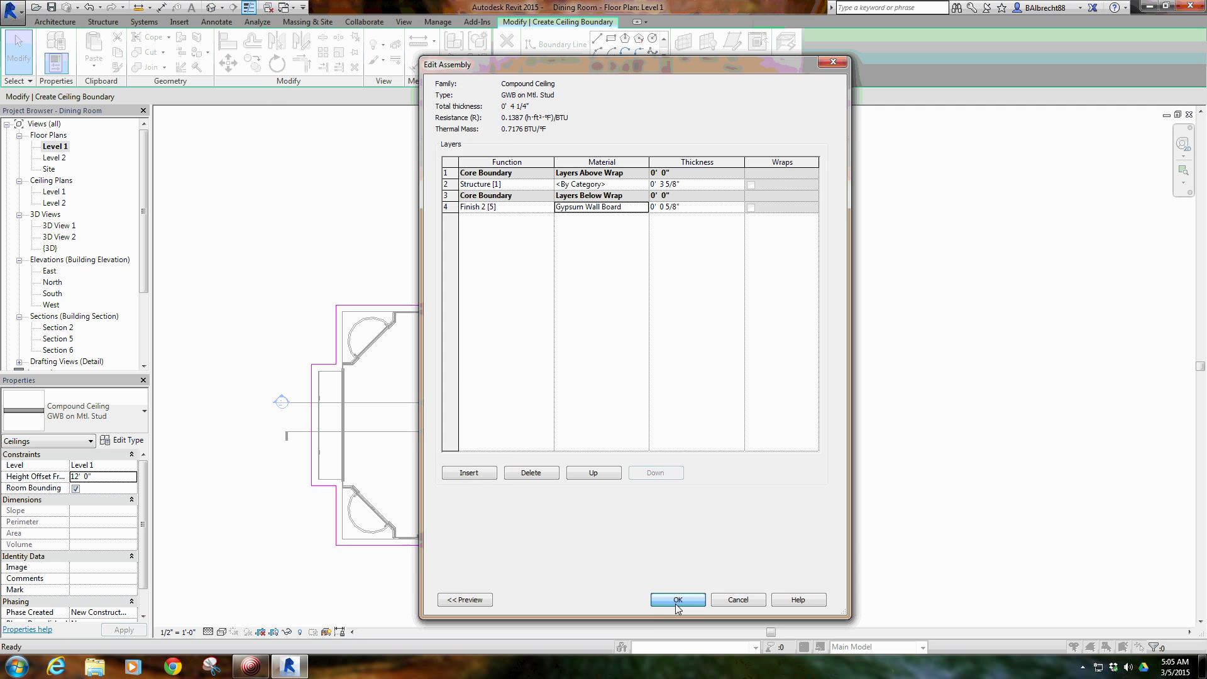
pyautogui.click(677, 600)
pyautogui.click(690, 600)
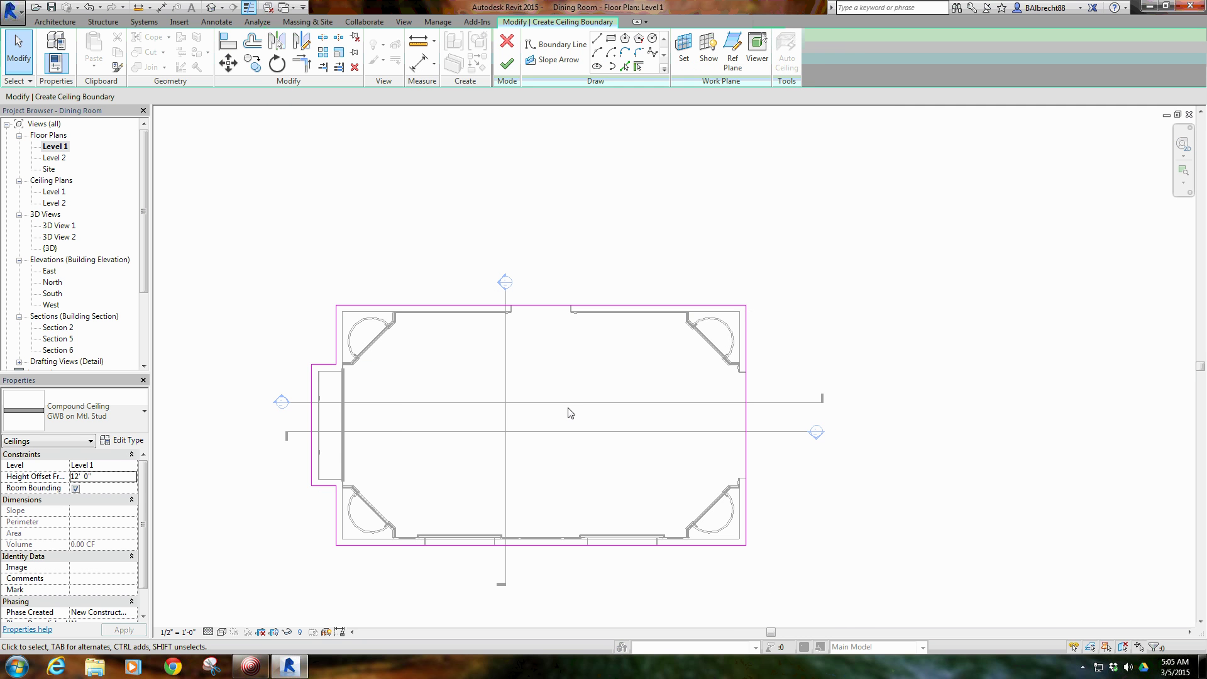
# Finish the ceiling sketch and check the new ceiling in 3D View 1.
pyautogui.click(506, 63)
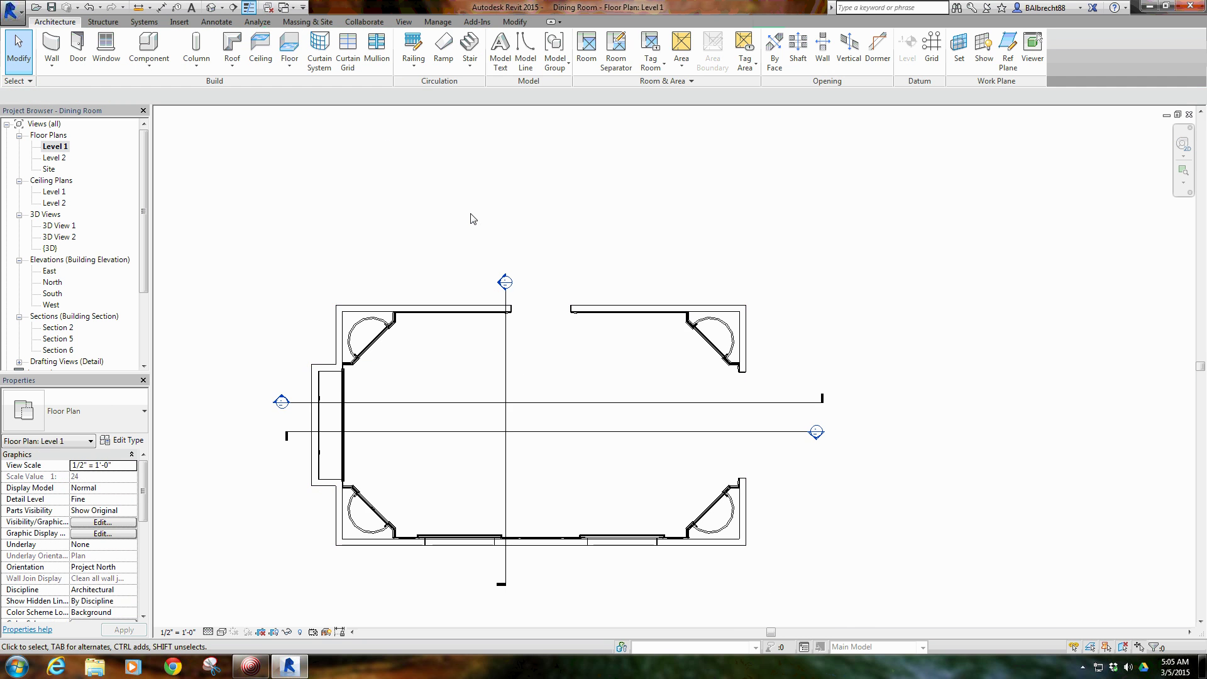
pyautogui.hotkey('ctrl', 'Tab')
pyautogui.hotkey('ctrl', 'Tab')
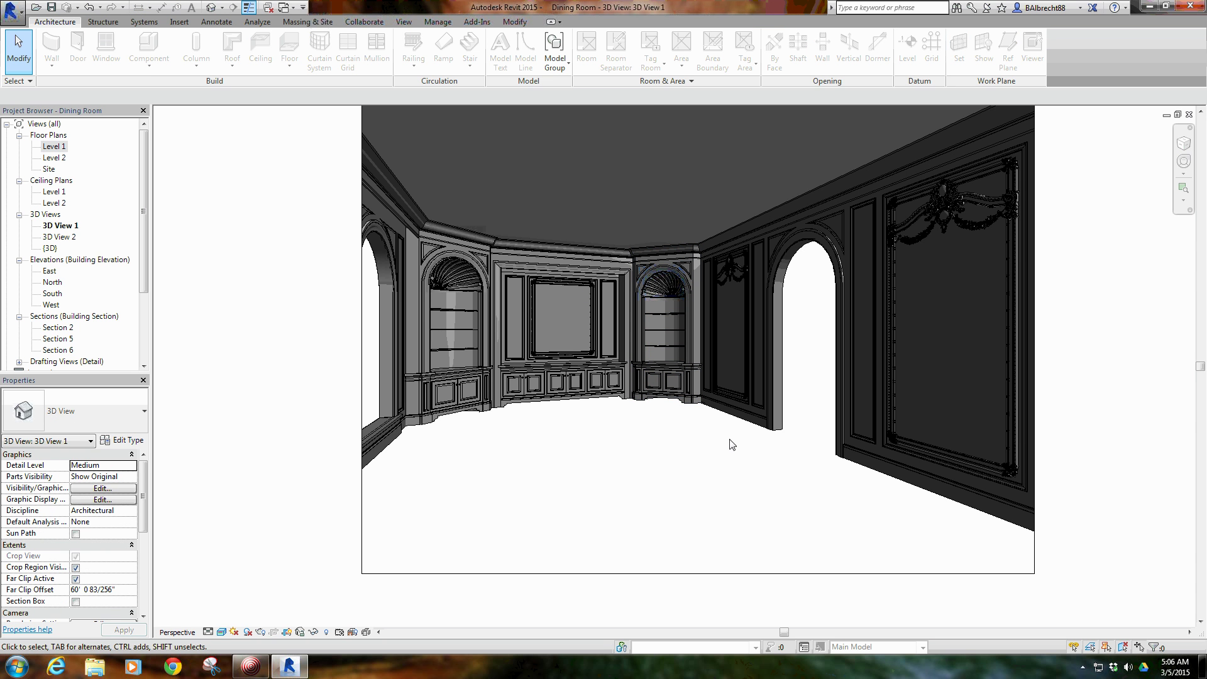
# Start a floor on the Level 1 floor plan and pick the outer faces of the north wall, upper west wall and recess's north return.
pyautogui.doubleClick(54, 146)
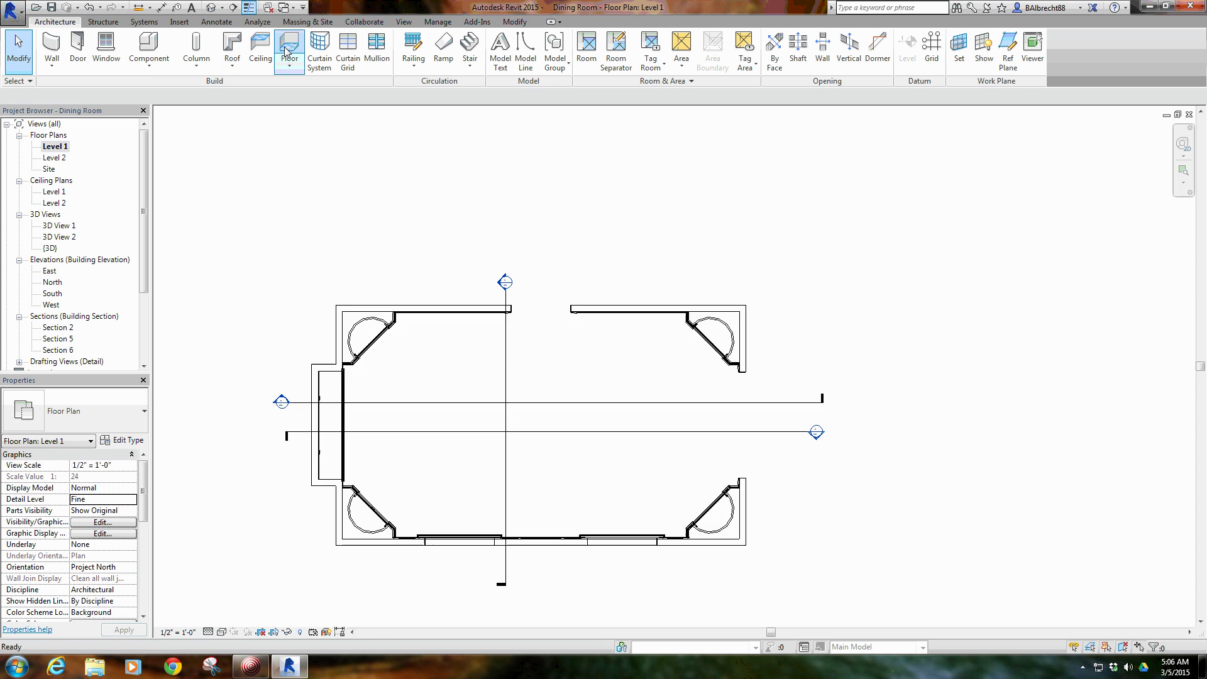
pyautogui.click(287, 53)
pyautogui.click(433, 308)
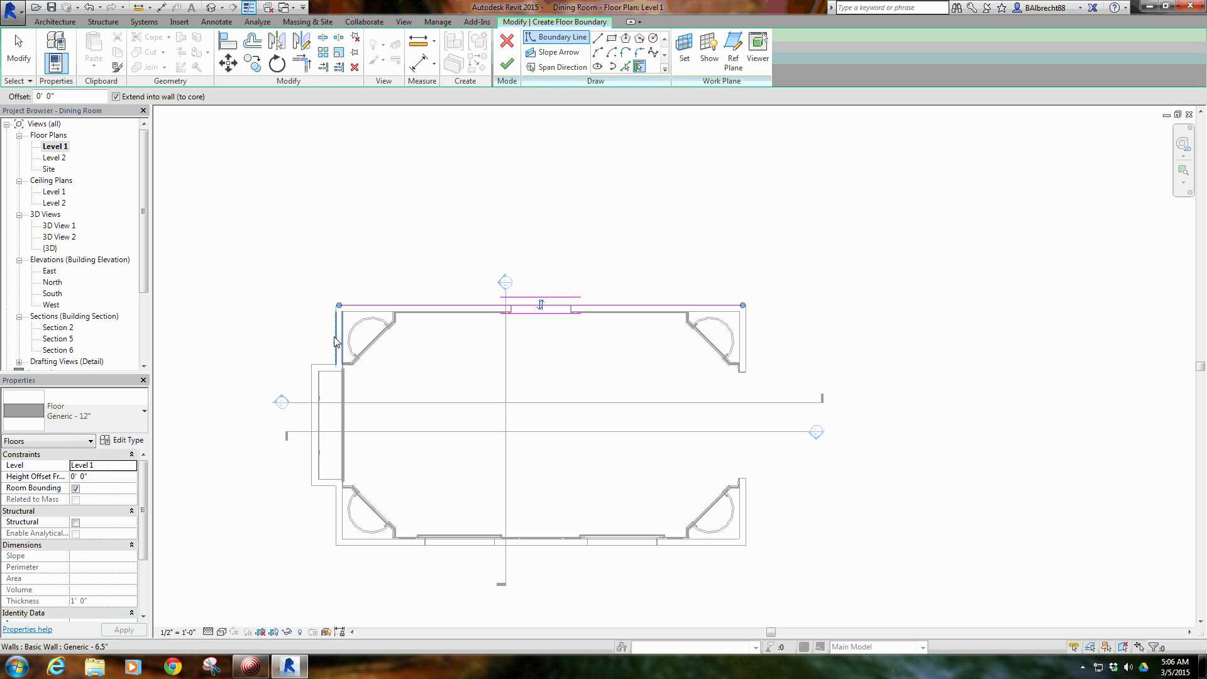
pyautogui.click(338, 339)
pyautogui.click(324, 365)
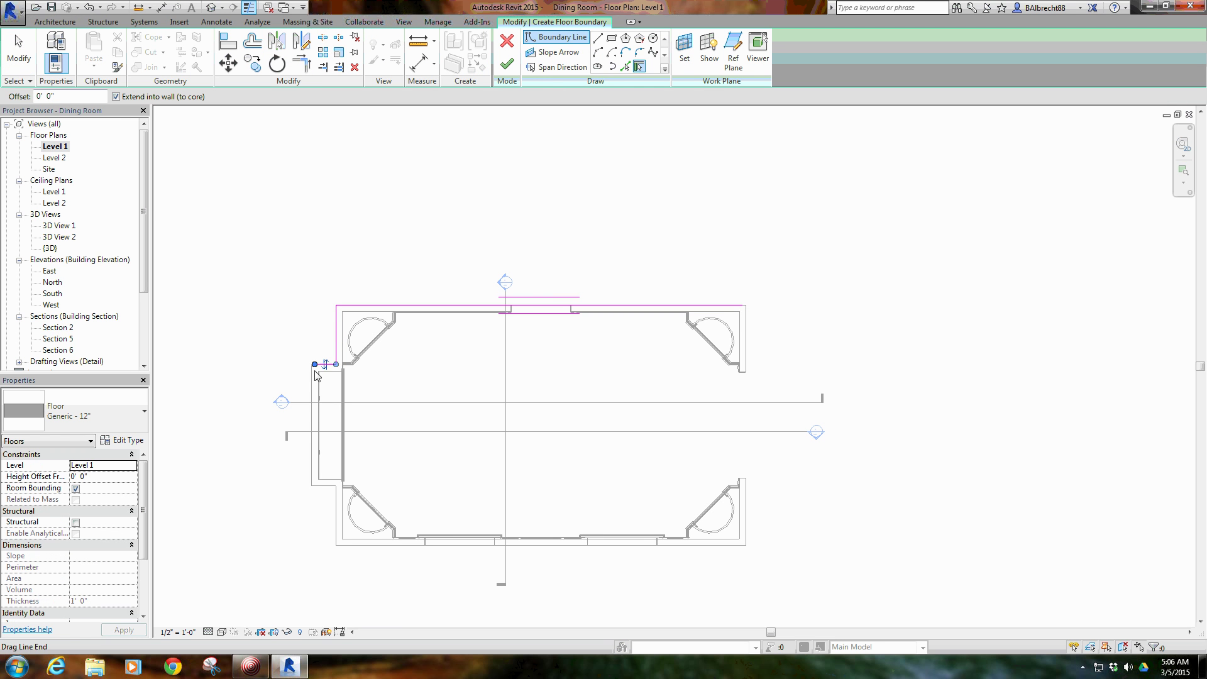
# Close the floor boundary along the outer faces of the recess, lower west, south and east walls, and finish the floor sketch.
pyautogui.click(316, 453)
pyautogui.click(326, 488)
pyautogui.click(338, 512)
pyautogui.click(396, 541)
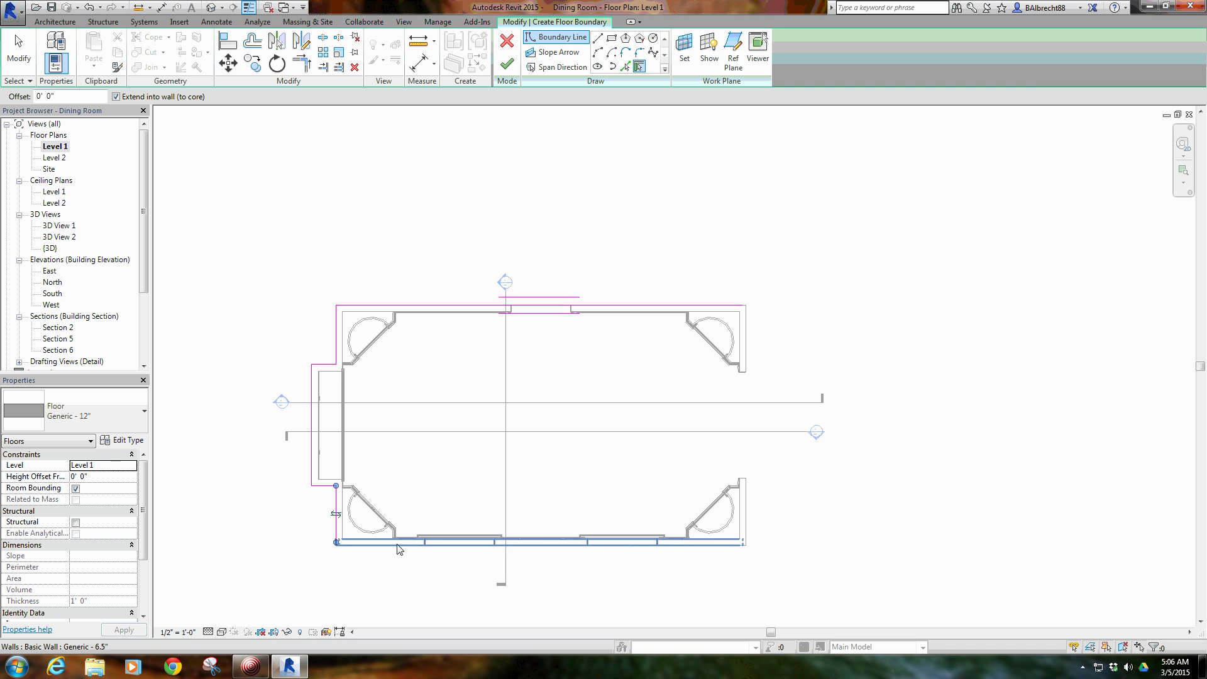
pyautogui.click(748, 531)
pyautogui.rightClick(568, 385)
pyautogui.click(584, 394)
pyautogui.rightClick(539, 371)
pyautogui.click(553, 383)
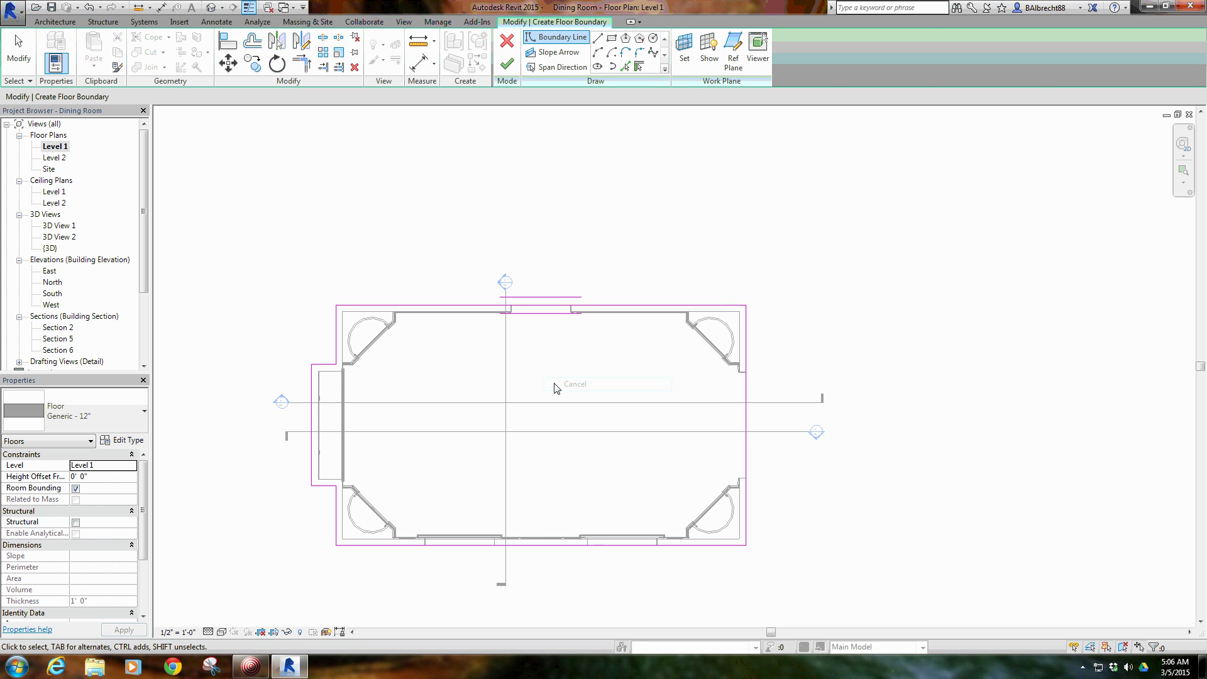
pyautogui.click(507, 63)
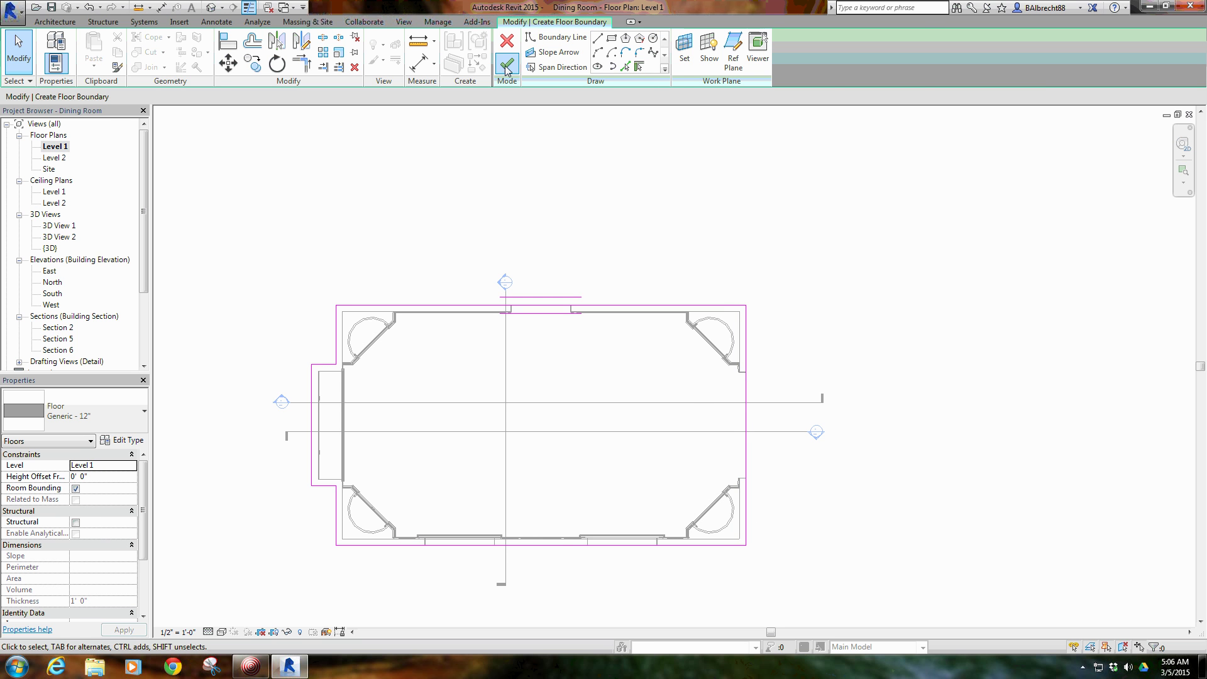
# Assign Gypsum Wall Board to the Structure layer of the Generic - 12" floor type and check the floor in 3D View 1.
pyautogui.click(122, 443)
pyautogui.click(697, 188)
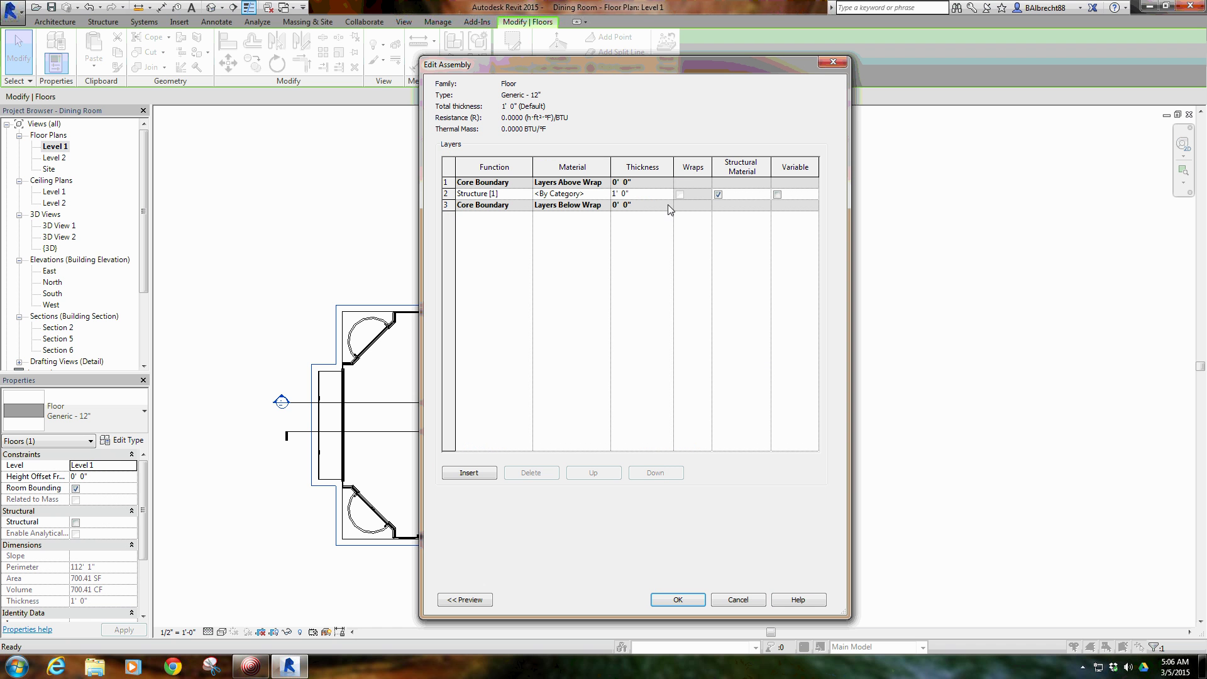
pyautogui.click(600, 194)
pyautogui.click(605, 194)
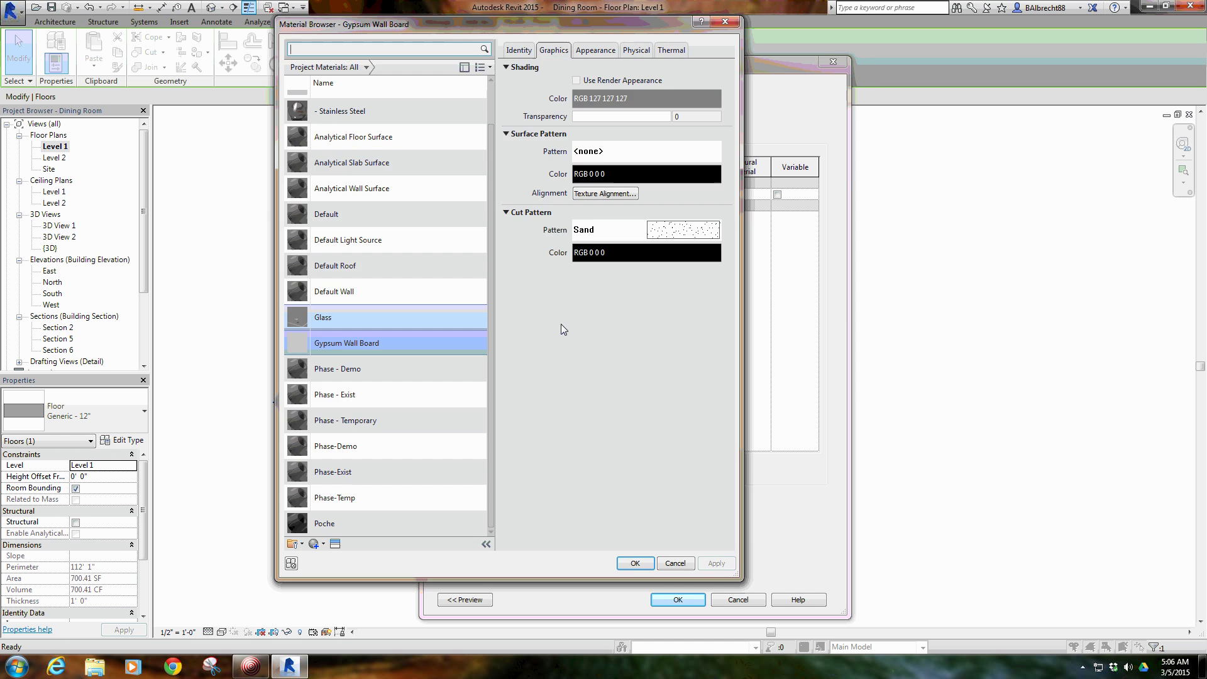
pyautogui.click(588, 54)
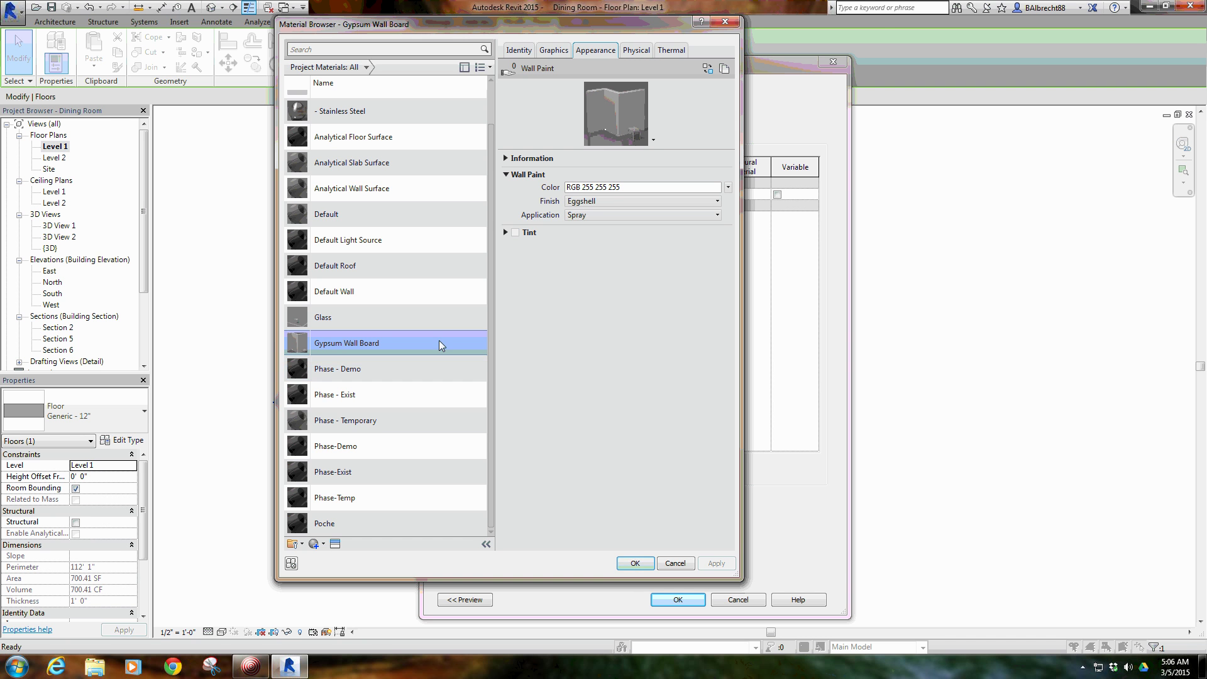
pyautogui.click(635, 562)
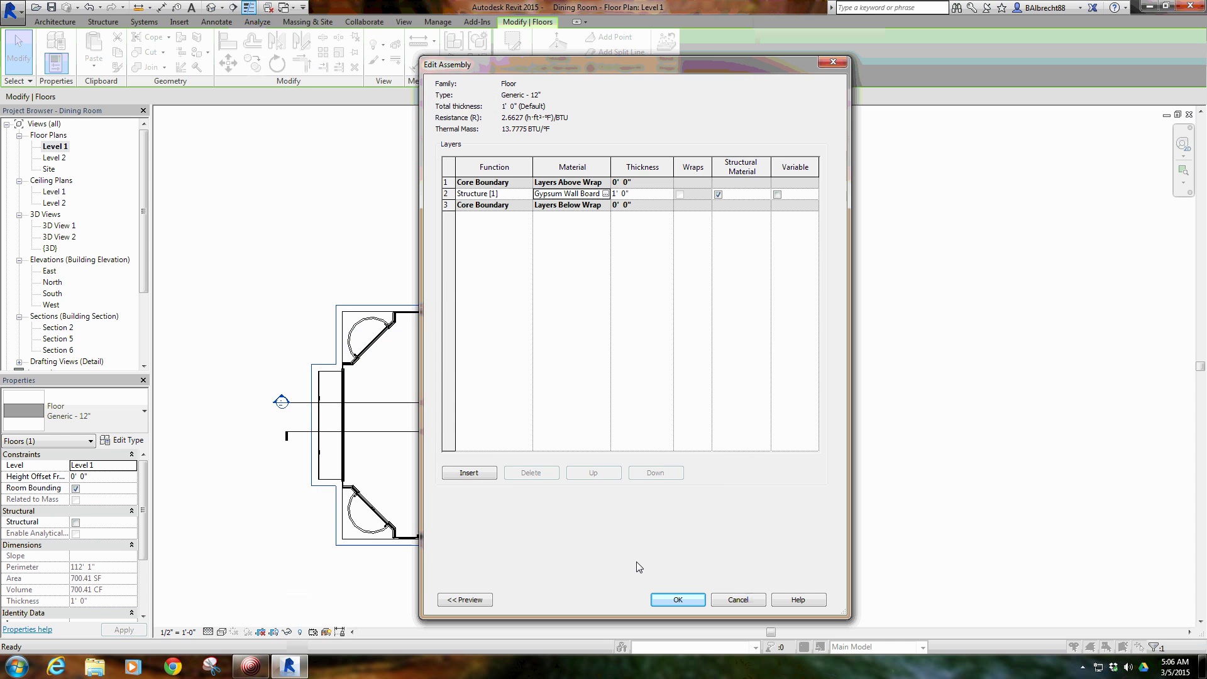
pyautogui.click(678, 599)
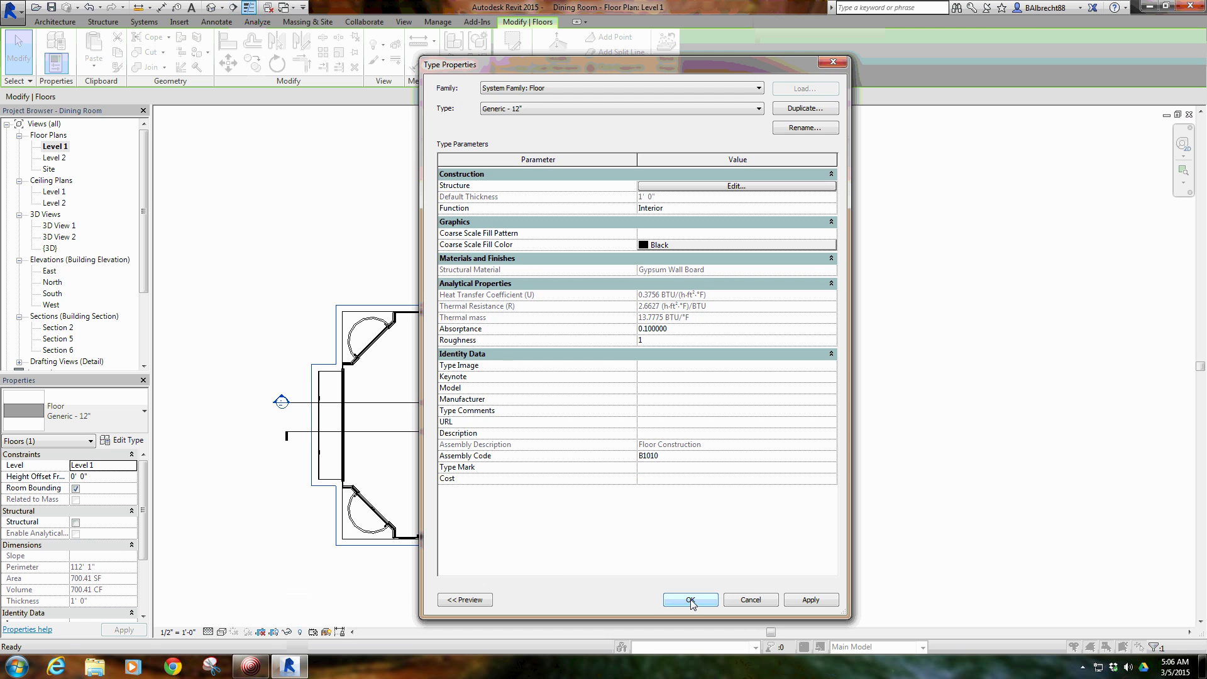
pyautogui.click(690, 599)
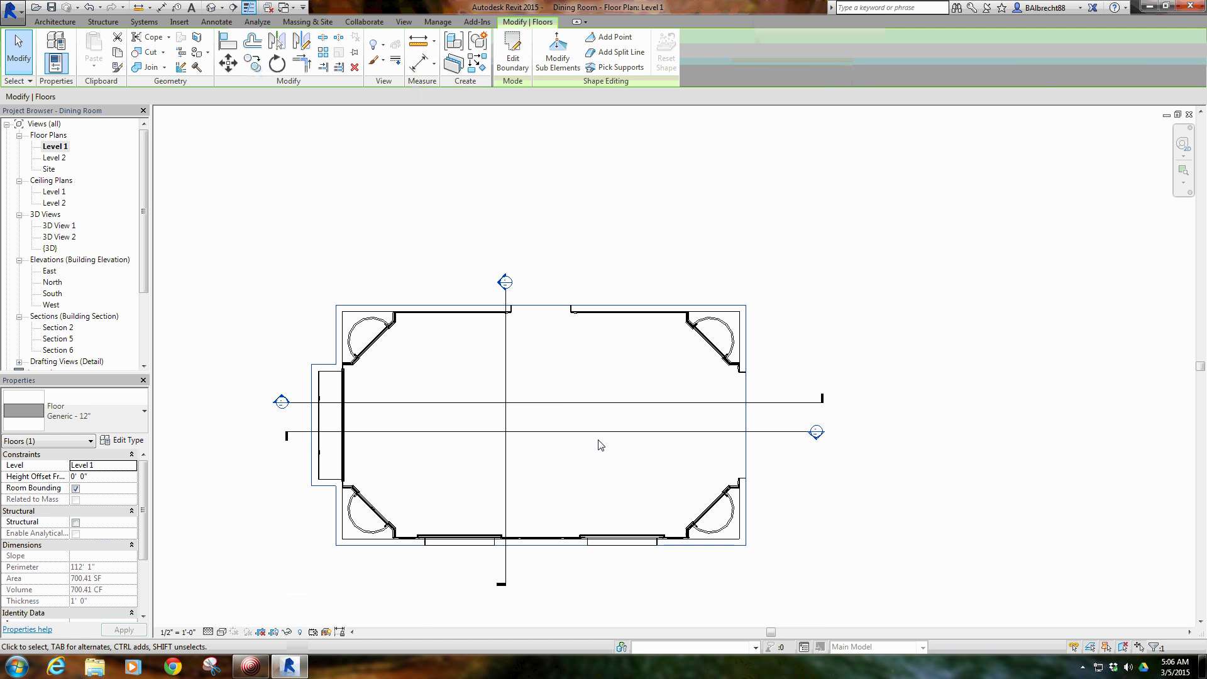
pyautogui.press('Escape')
pyautogui.hotkey('ctrl', 'Tab')
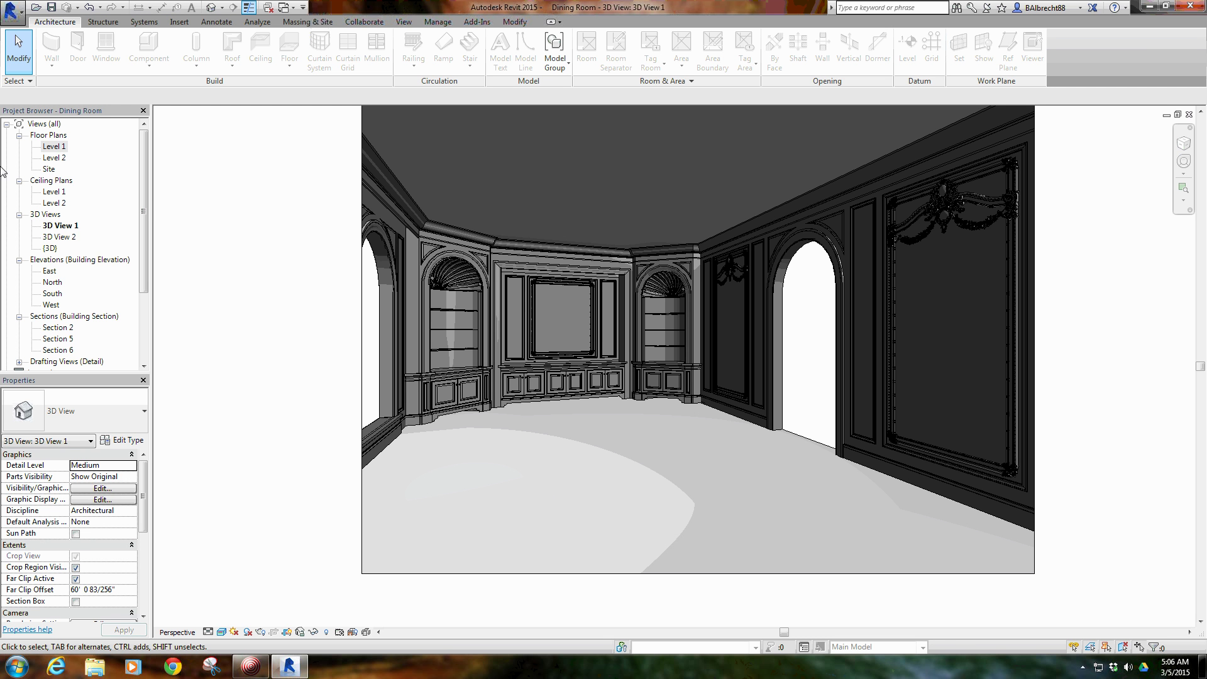
# Hide the elevation marker category in the Level 2 floor plan and fit the room to the view.
pyautogui.doubleClick(55, 158)
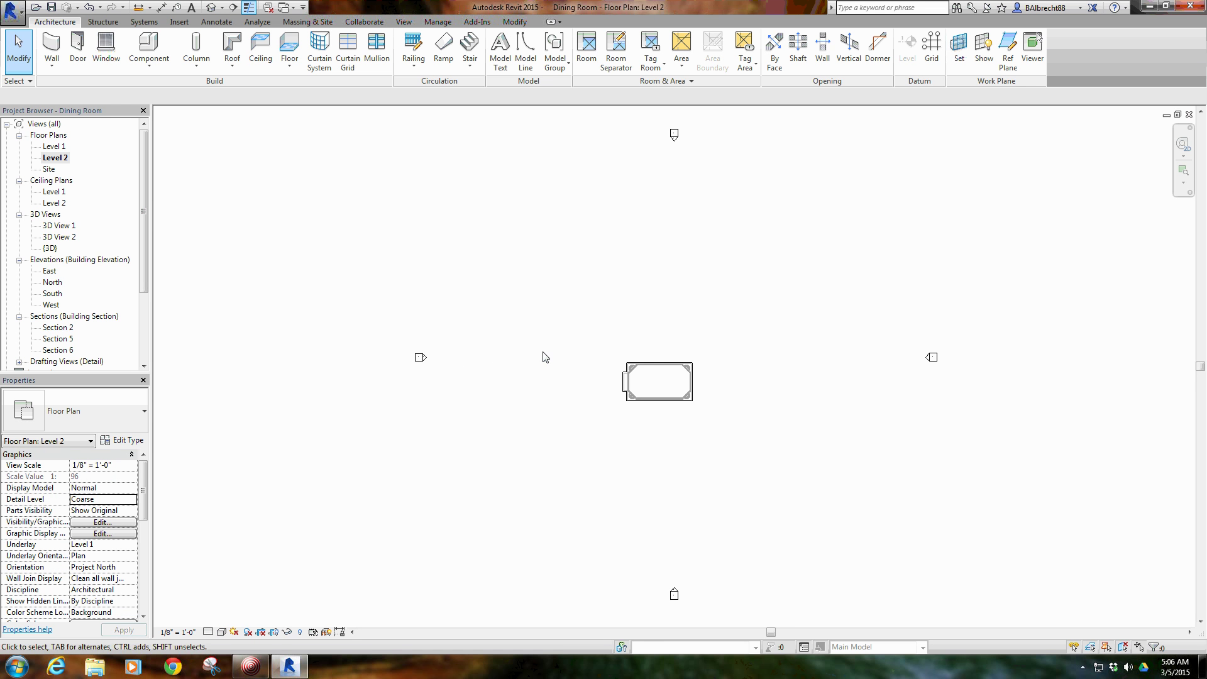
pyautogui.moveTo(633, 359); pyautogui.dragTo(587, 381, button='middle')
pyautogui.moveTo(914, 343); pyautogui.dragTo(675, 469)
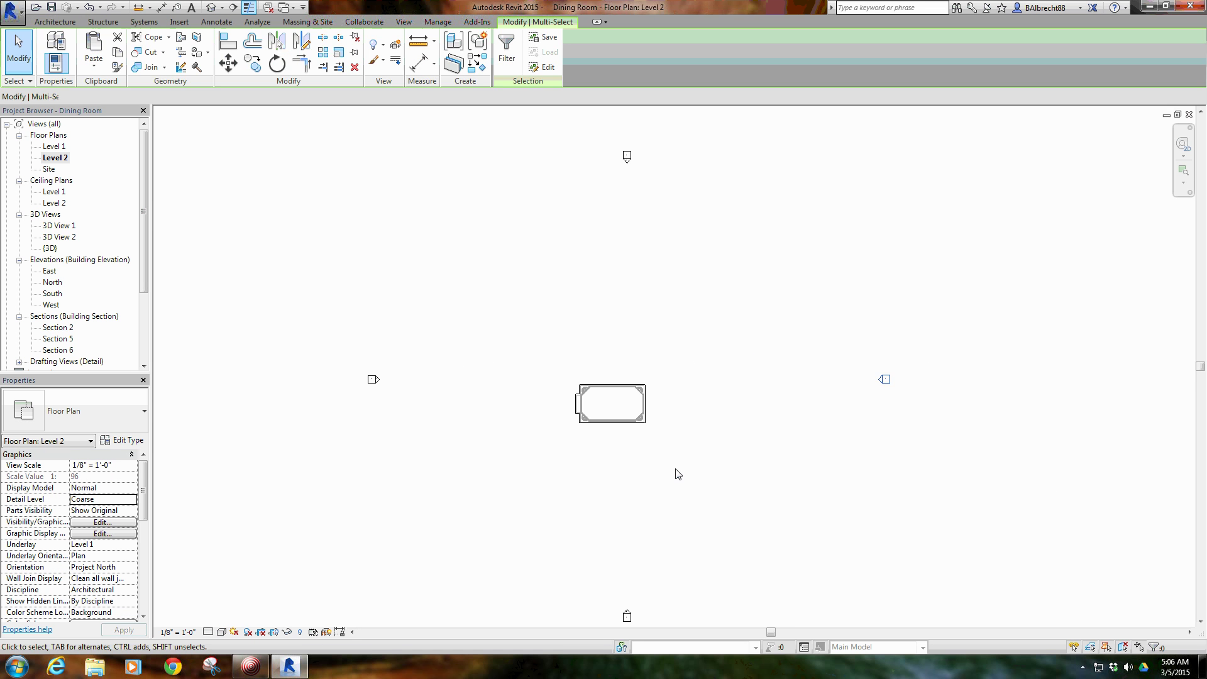
pyautogui.rightClick(675, 474)
pyautogui.moveTo(763, 239)
pyautogui.click(870, 253)
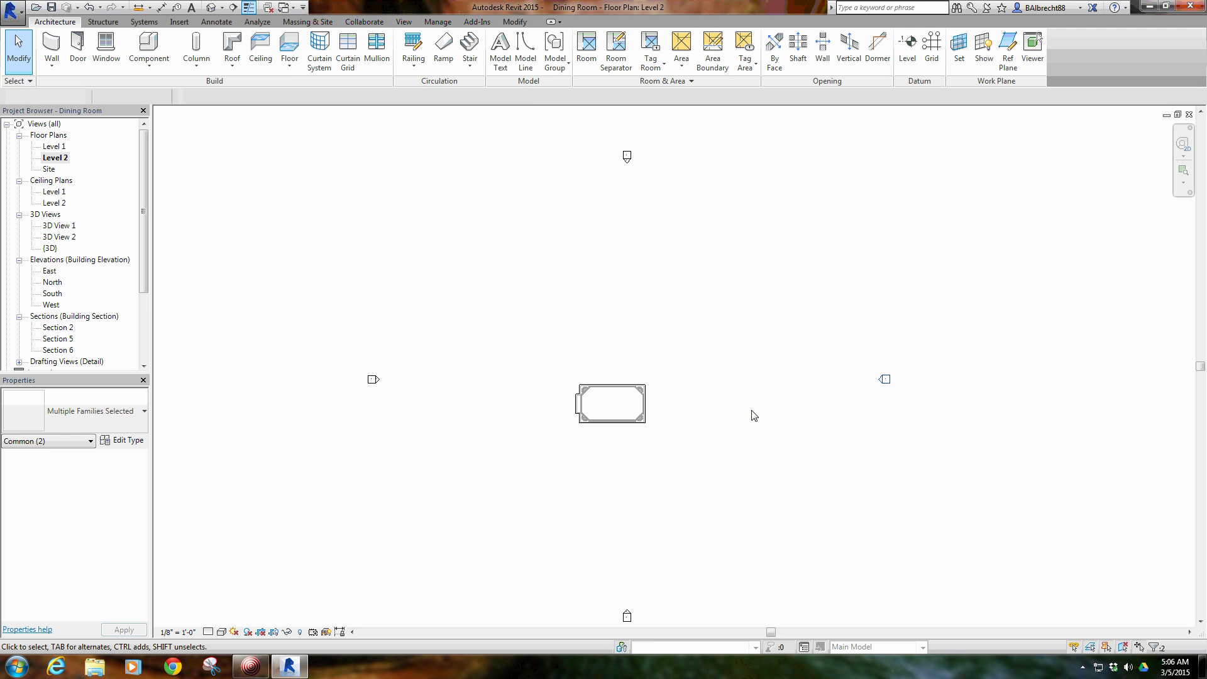
pyautogui.press('z')
pyautogui.press('f')
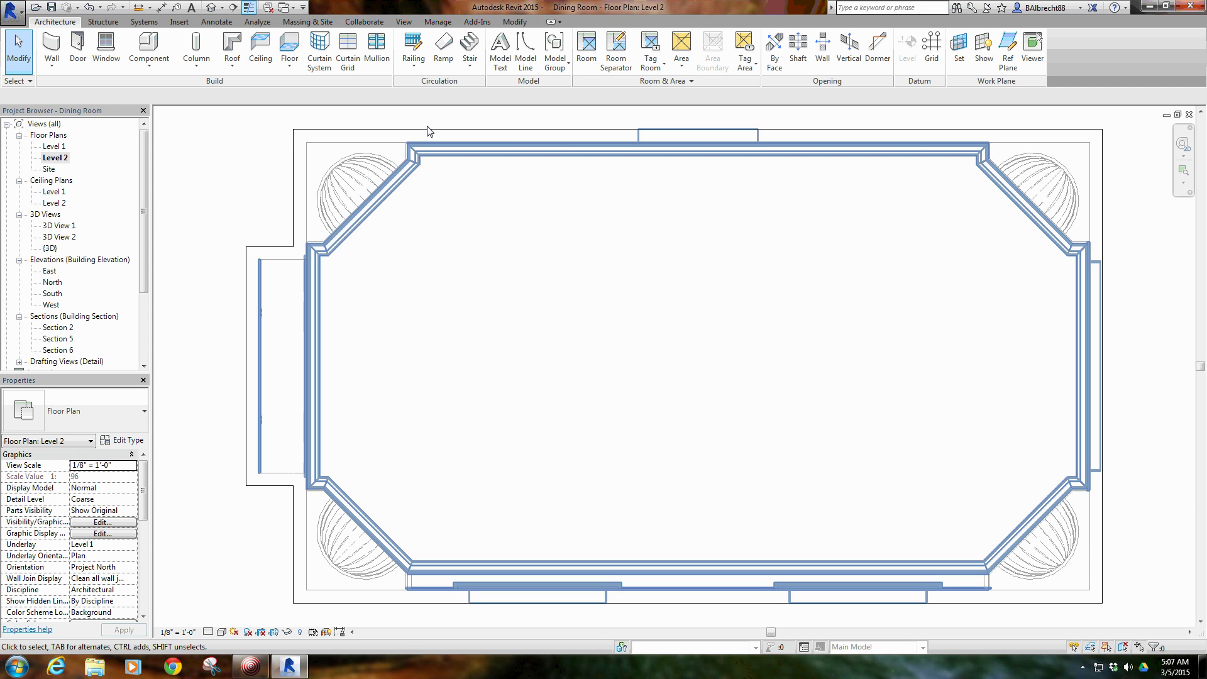
# Select the room's ceiling in the Level 2 plan to check its extent and properties, then clear the selection.
pyautogui.press('Tab')
pyautogui.click(433, 149)
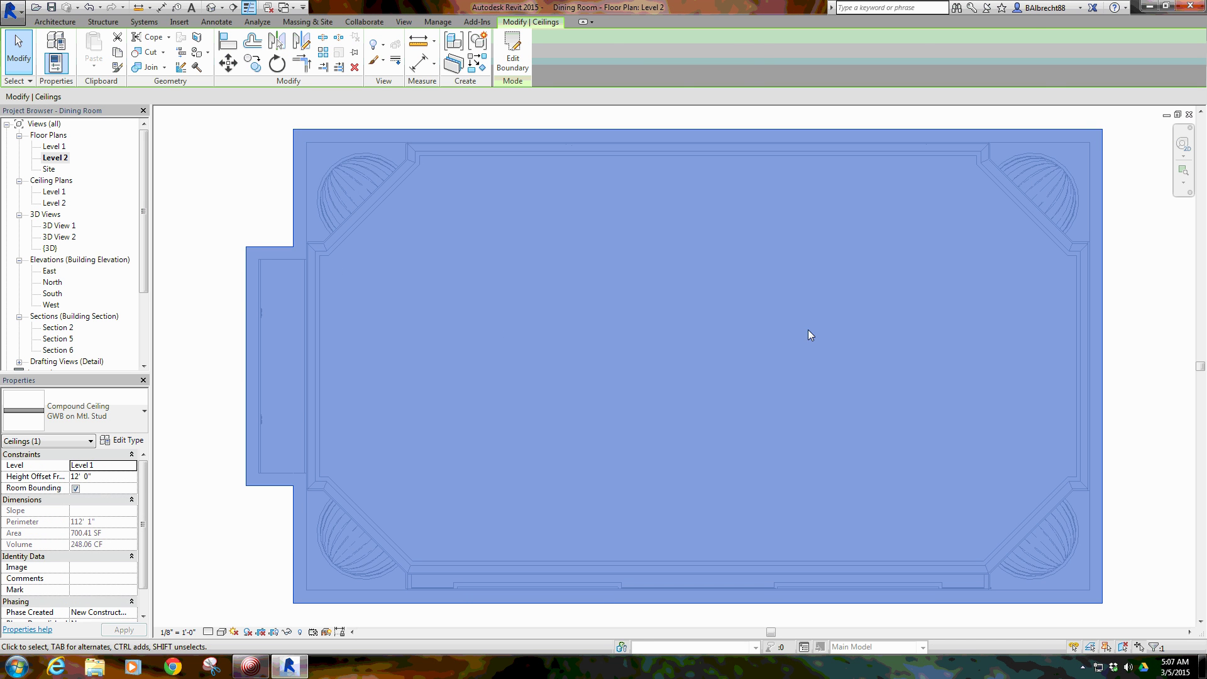
pyautogui.click(719, 341)
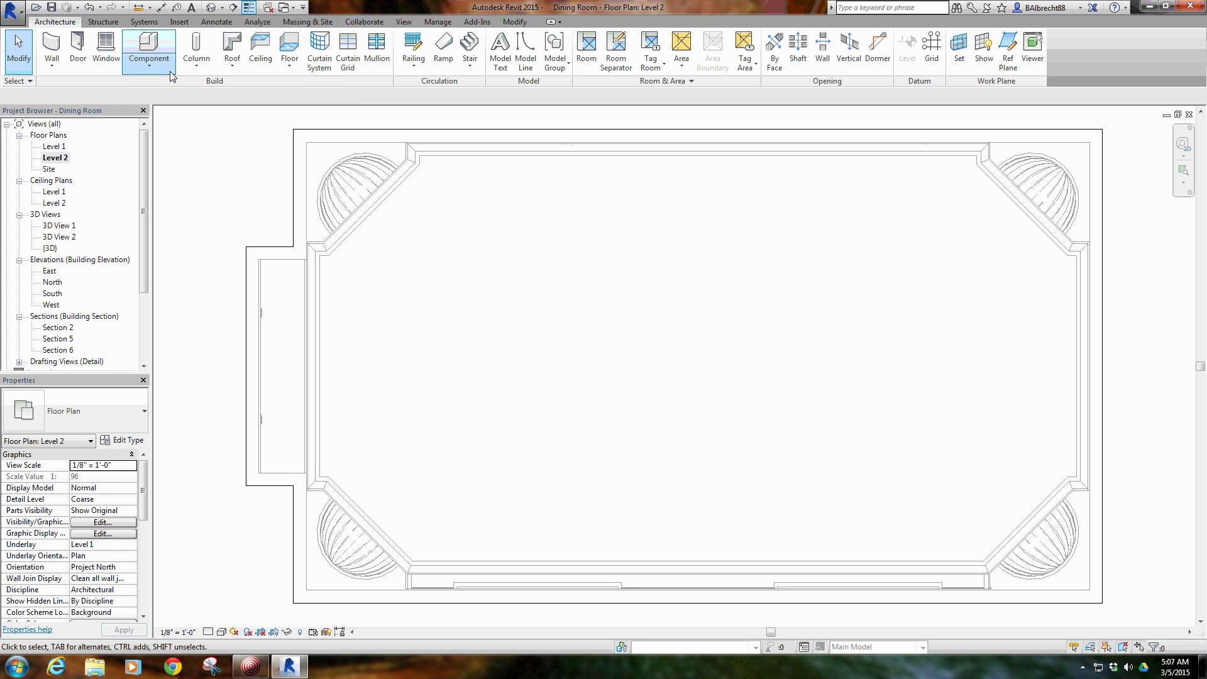
# Start placing a component and browse the family library to Lighting, Architectural, Internal for loading fixtures.
pyautogui.click(148, 47)
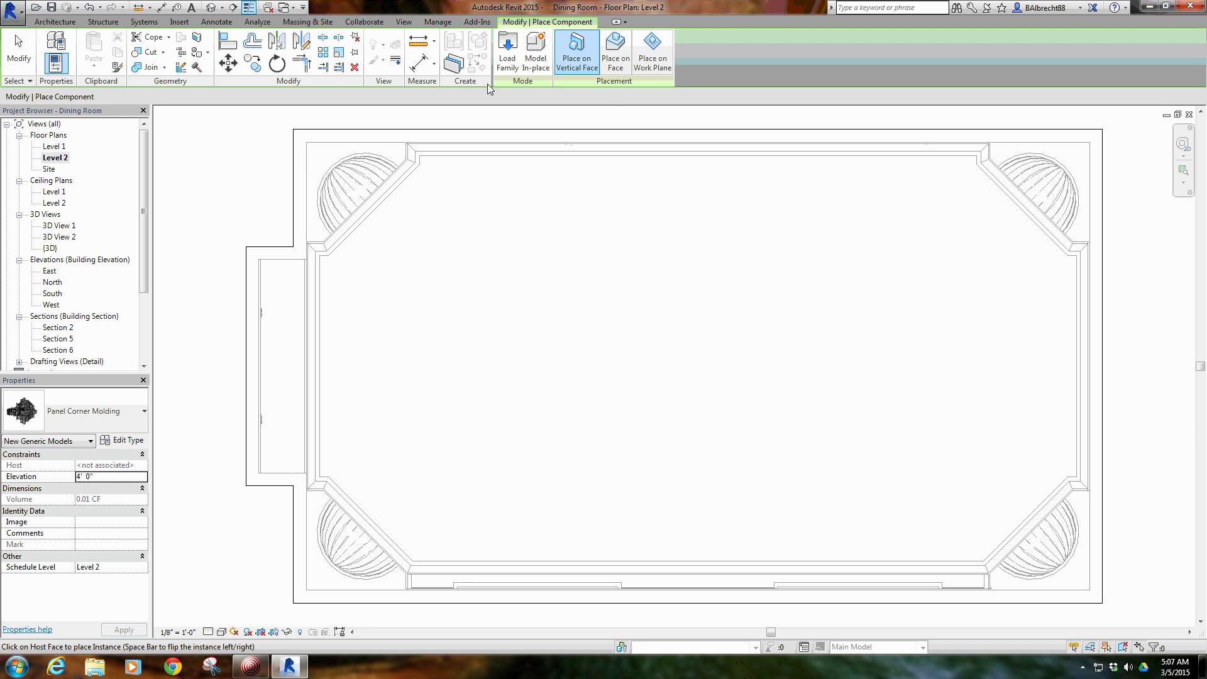
pyautogui.click(507, 54)
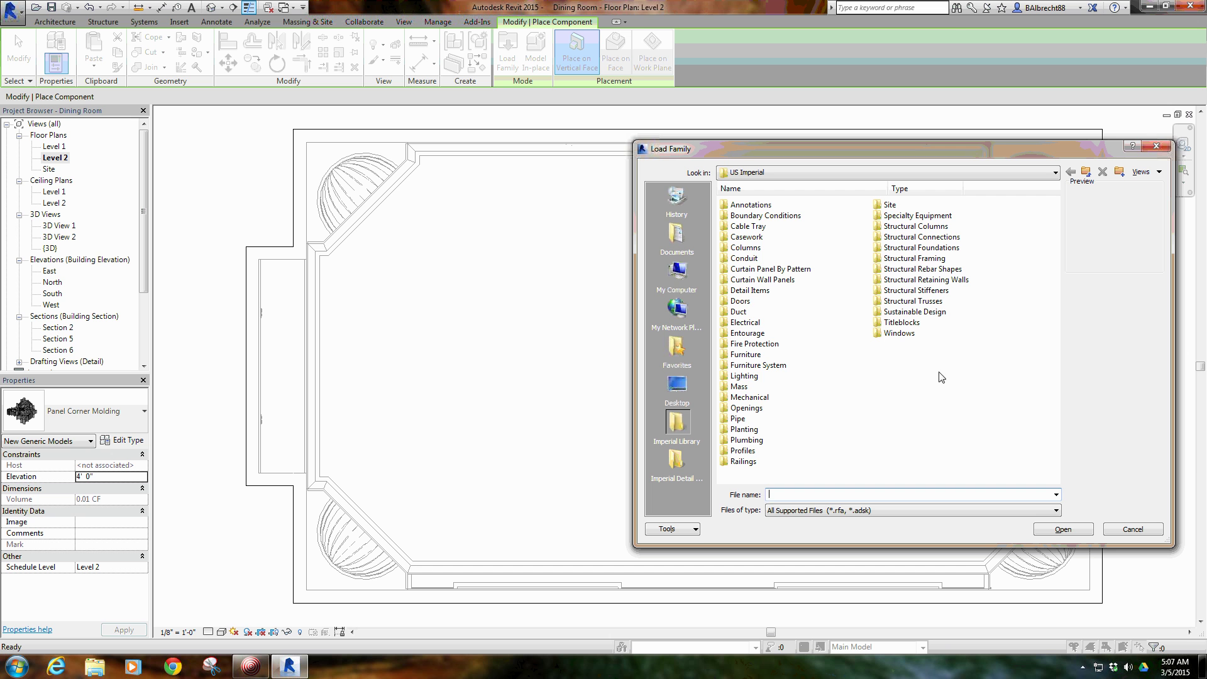
pyautogui.doubleClick(743, 376)
pyautogui.doubleClick(774, 205)
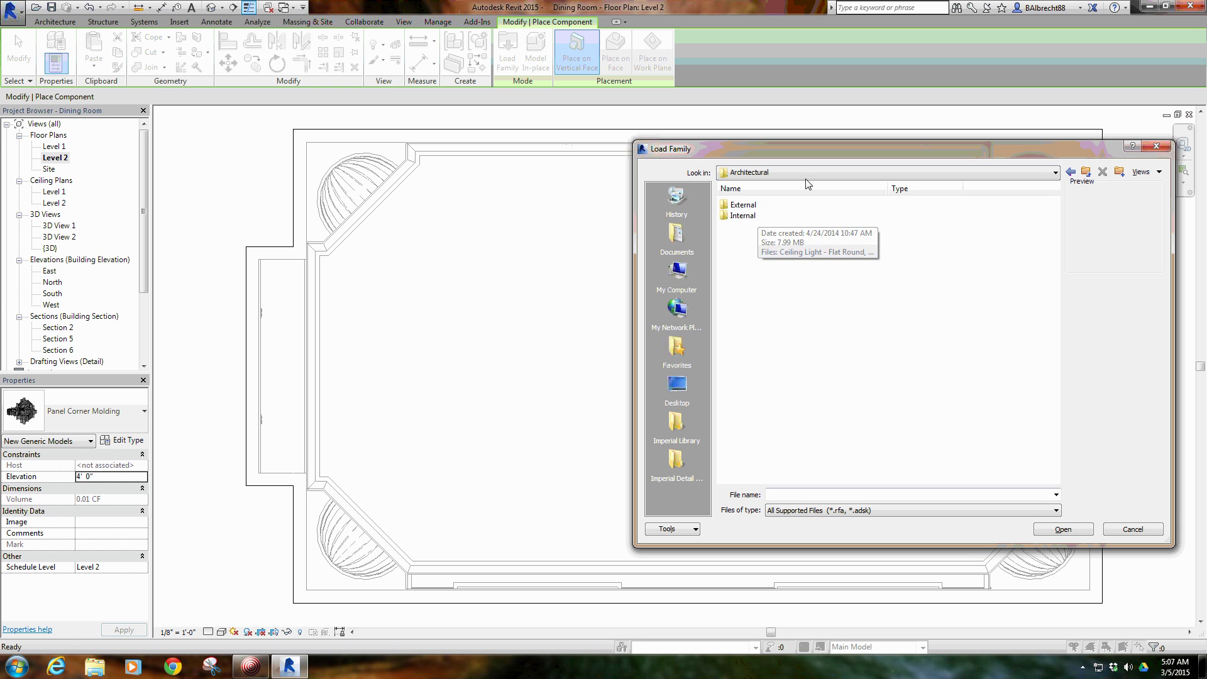
pyautogui.click(753, 219)
pyautogui.click(752, 217)
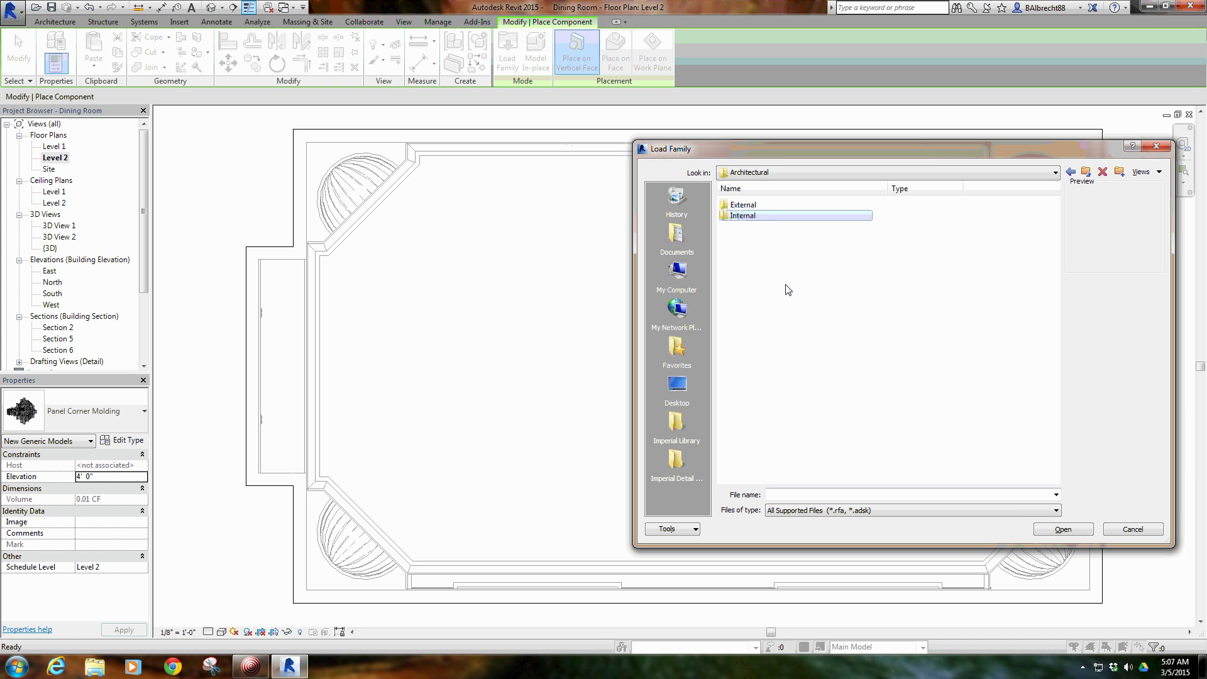
pyautogui.click(771, 221)
pyautogui.doubleClick(771, 218)
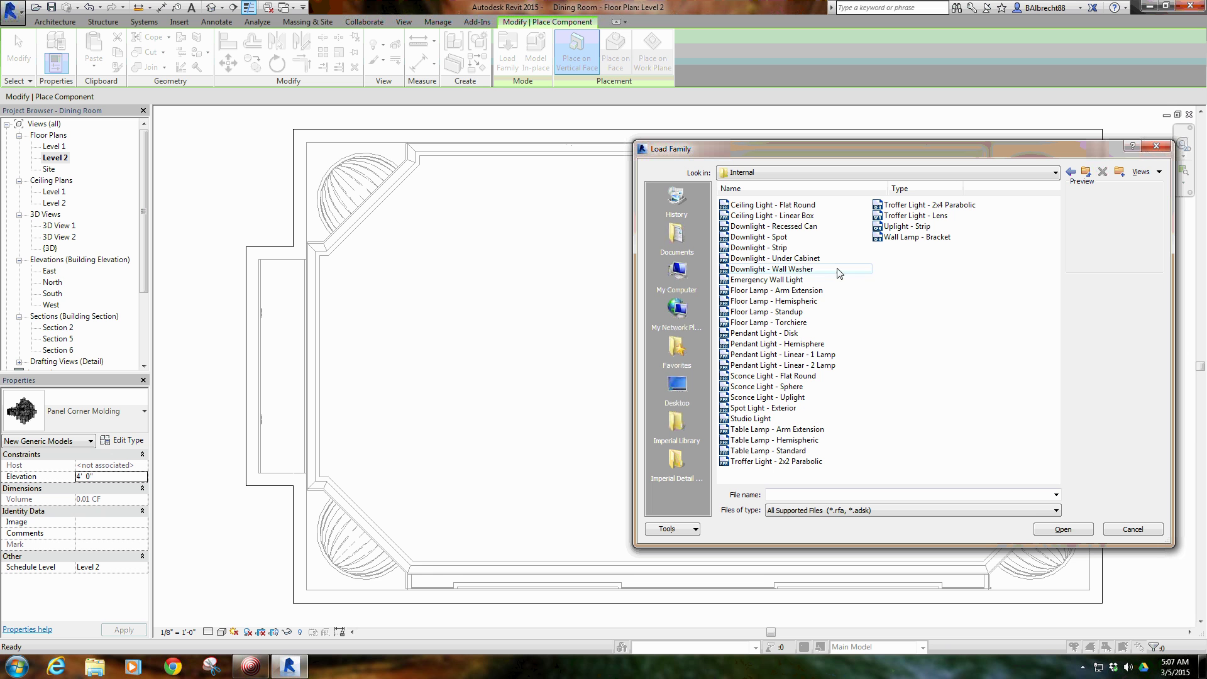
pyautogui.click(816, 259)
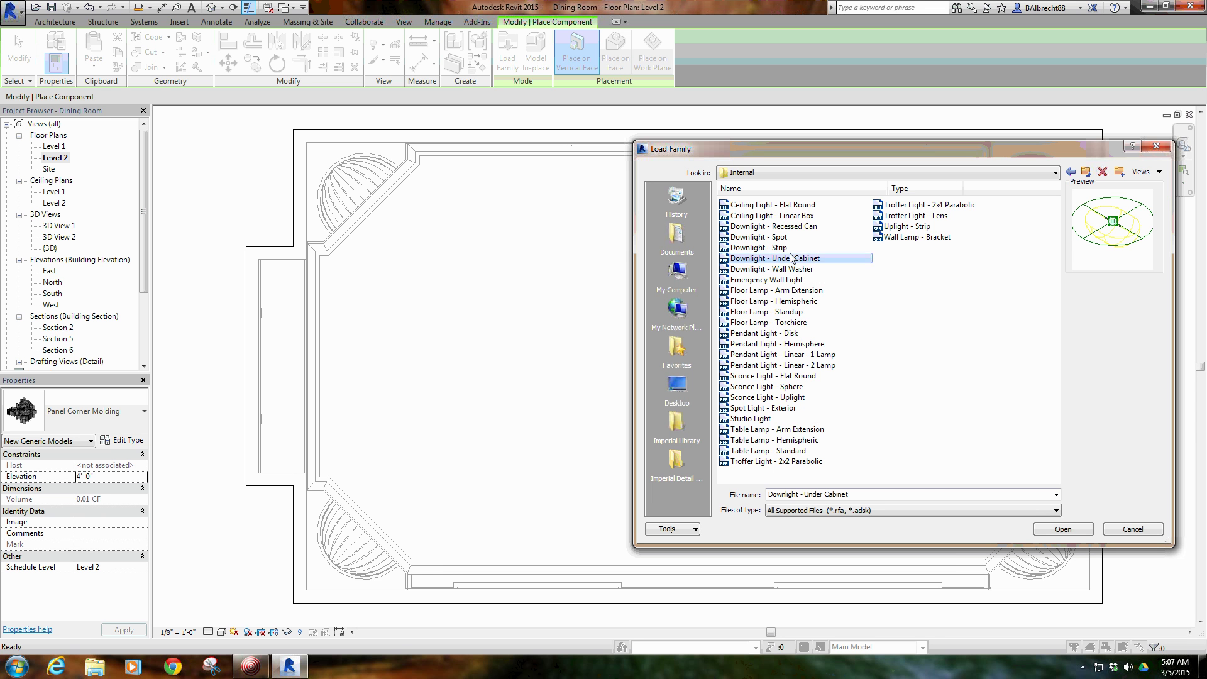
pyautogui.keyDown('ctrl'); pyautogui.click(800, 227); pyautogui.keyUp('ctrl')
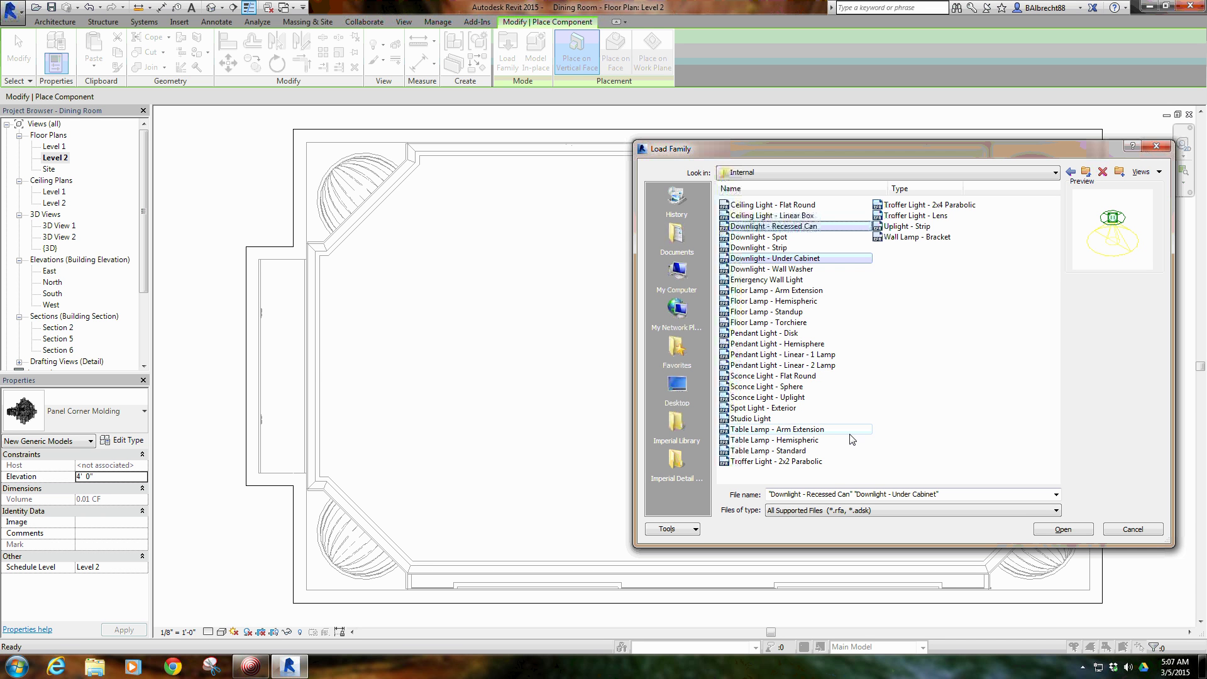
pyautogui.keyDown('ctrl'); pyautogui.click(762, 420); pyautogui.keyUp('ctrl')
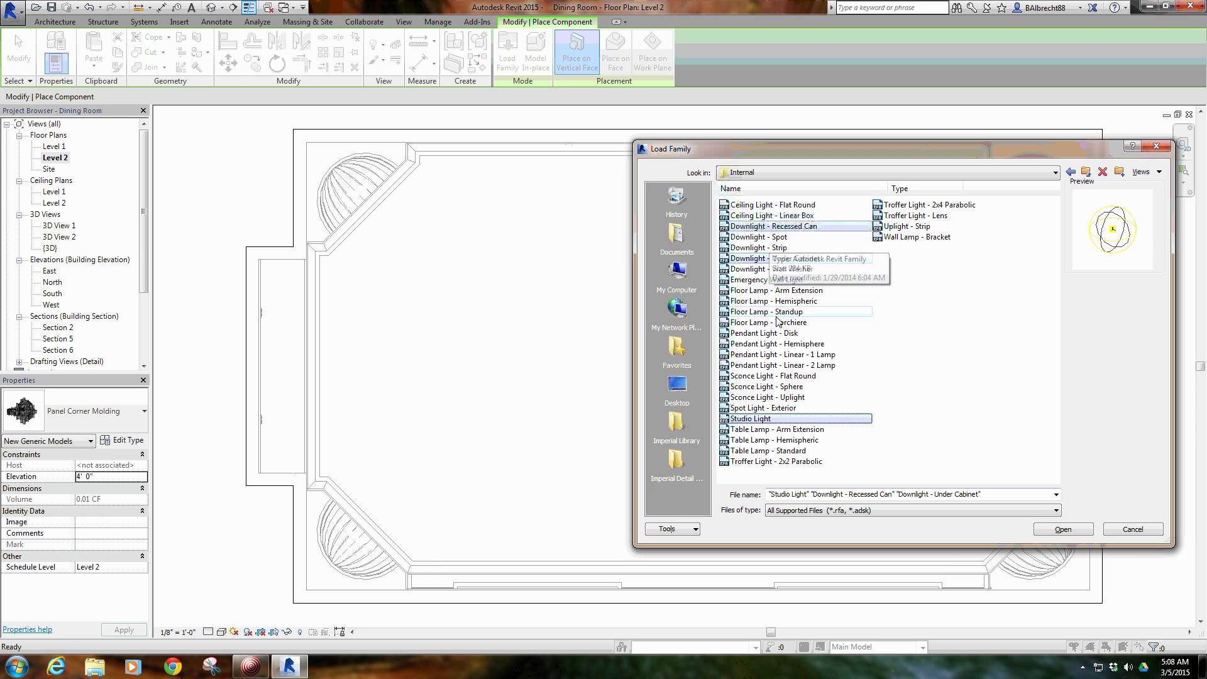
# Load the Downlight - Strip, Downlight - Under Cabinet, Downlight - Recessed Can and Studio Light families together.
pyautogui.click(785, 249)
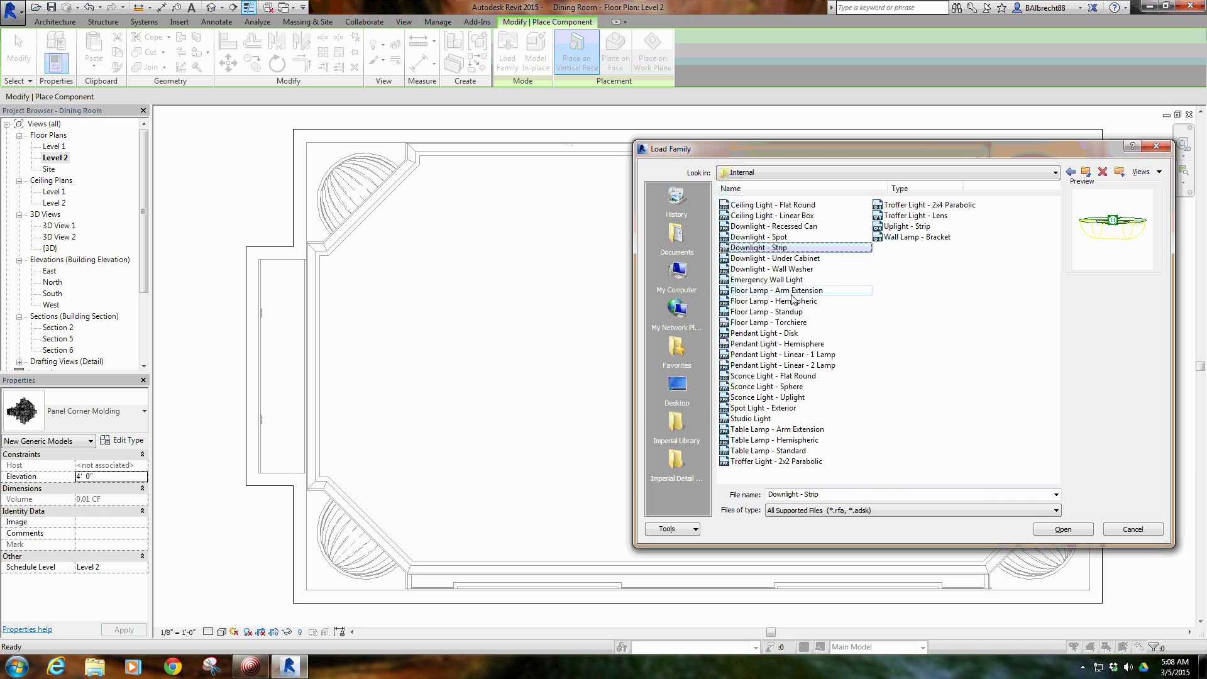
pyautogui.keyDown('ctrl'); pyautogui.click(790, 258); pyautogui.keyUp('ctrl')
pyautogui.keyDown('ctrl'); pyautogui.click(802, 228); pyautogui.keyUp('ctrl')
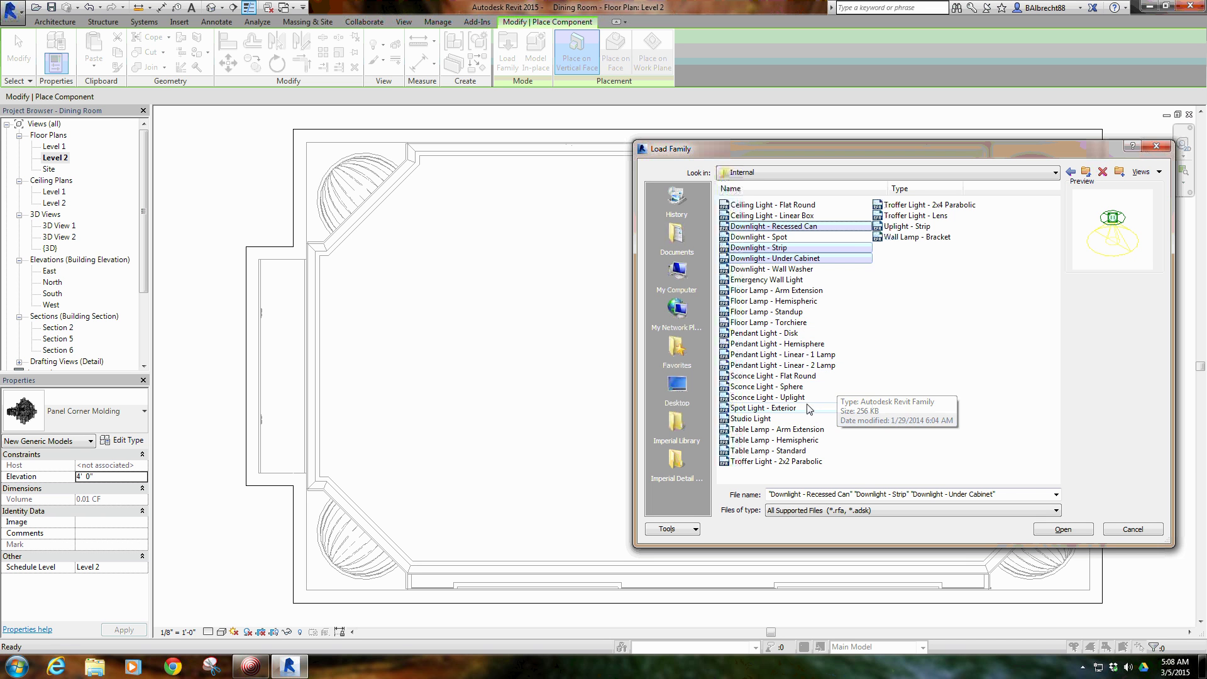
pyautogui.keyDown('ctrl'); pyautogui.click(790, 418); pyautogui.keyUp('ctrl')
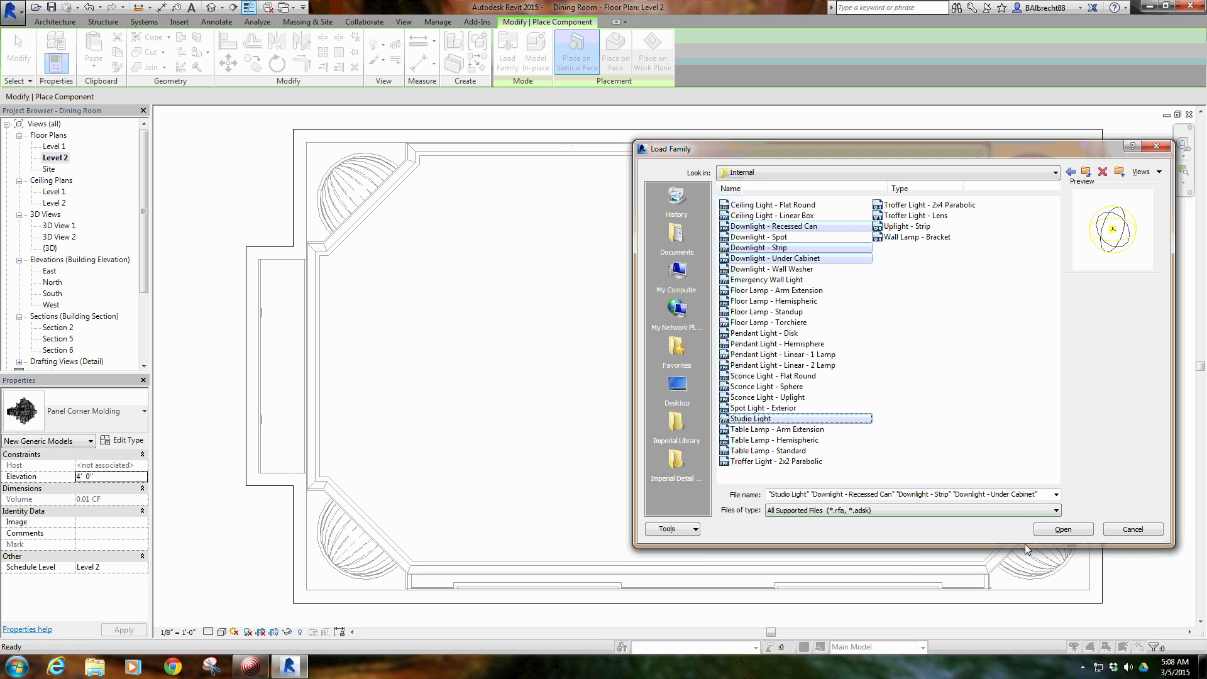
pyautogui.click(1069, 528)
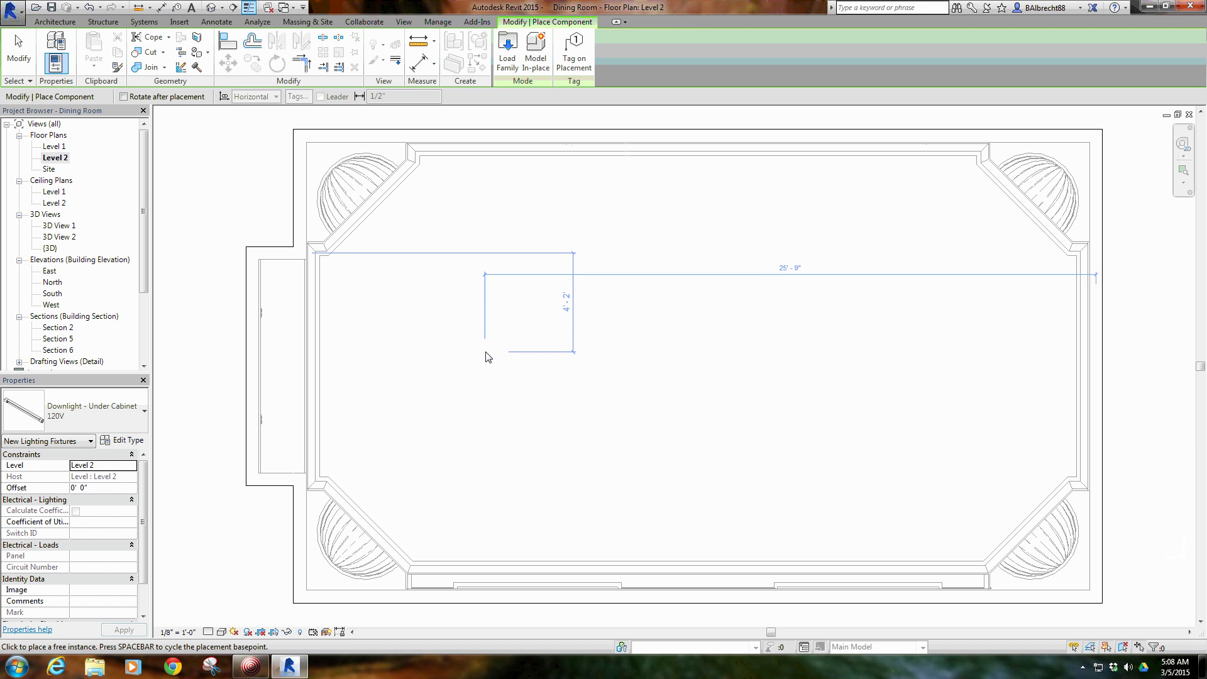
# Choose the Downlight - Recessed Can family's 8" Incandescent - 277V type for placement.
pyautogui.click(112, 420)
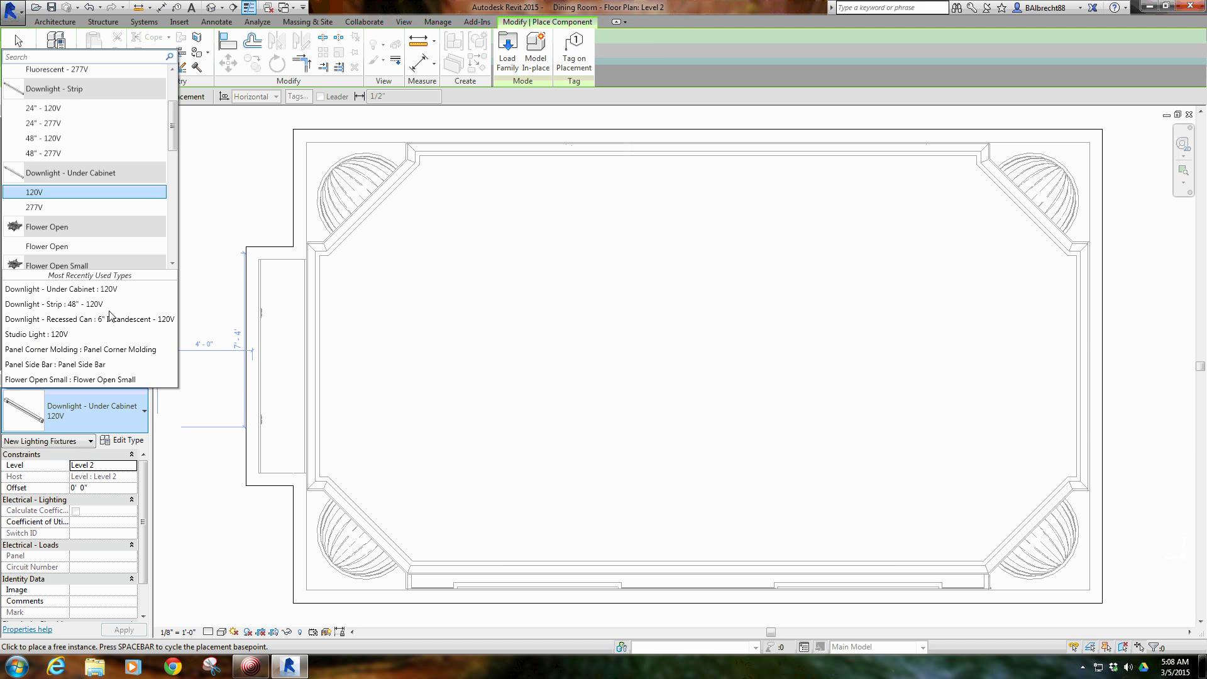
pyautogui.scroll(2, 96, 187)
pyautogui.scroll(-8, 96, 178)
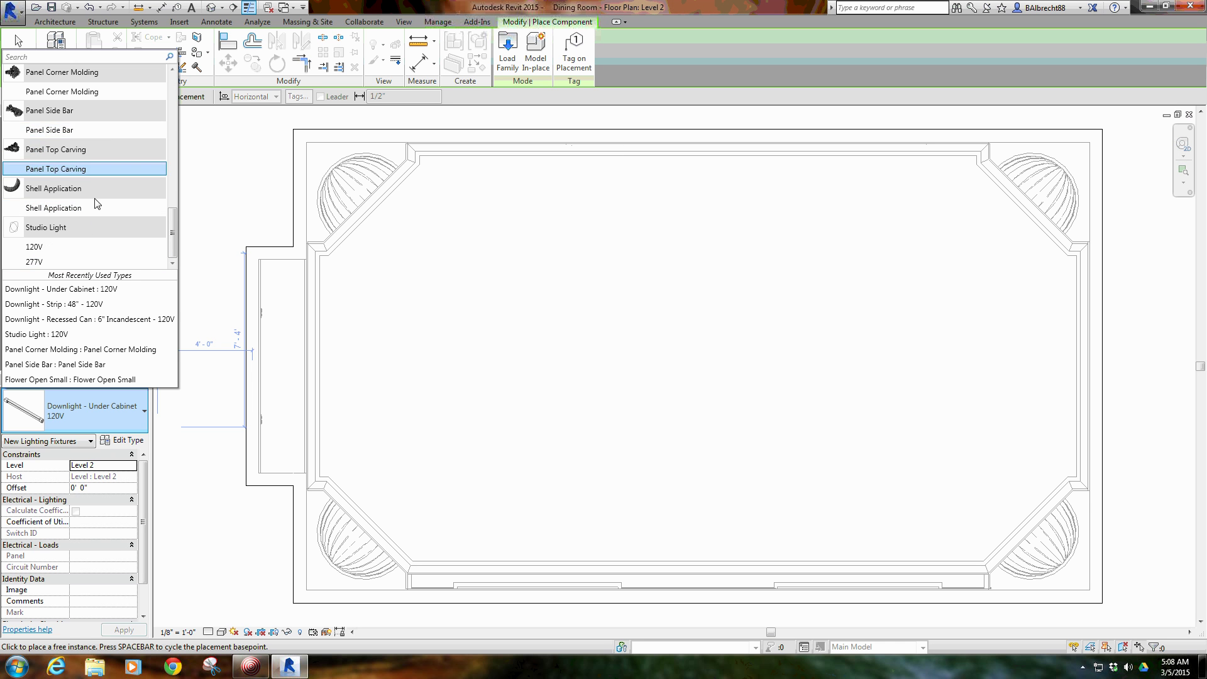
pyautogui.scroll(5, 113, 178)
pyautogui.scroll(10, 135, 141)
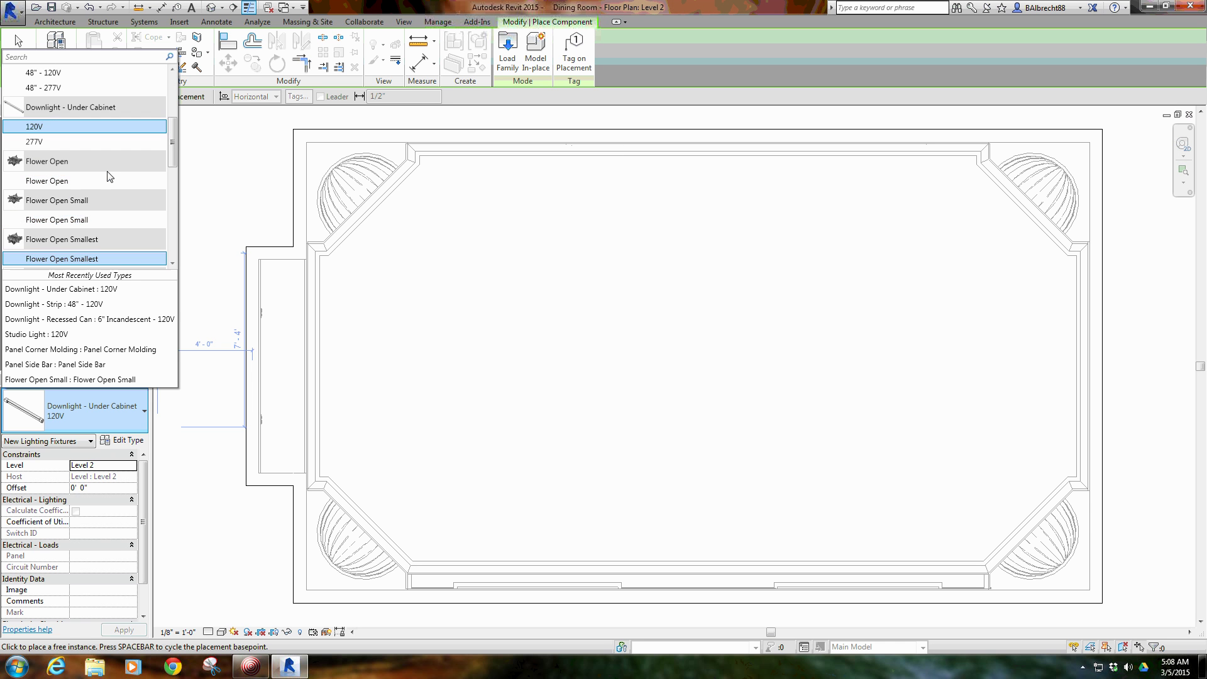
pyautogui.scroll(-4, 100, 96)
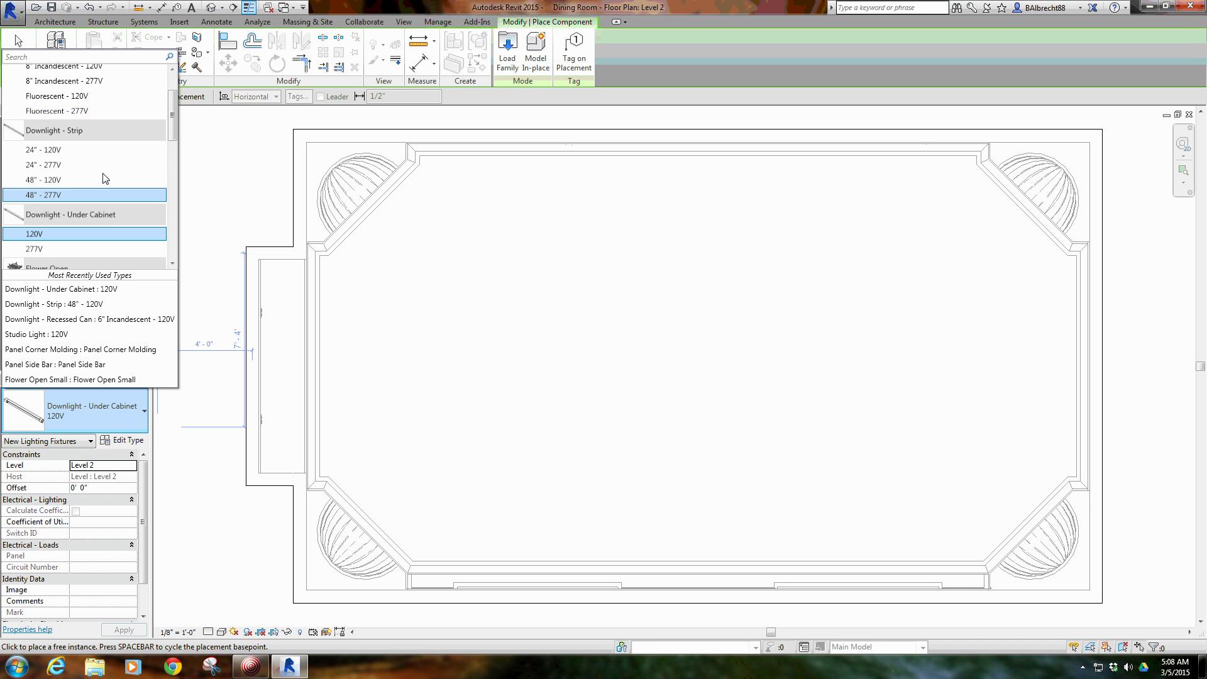
pyautogui.scroll(4, 96, 119)
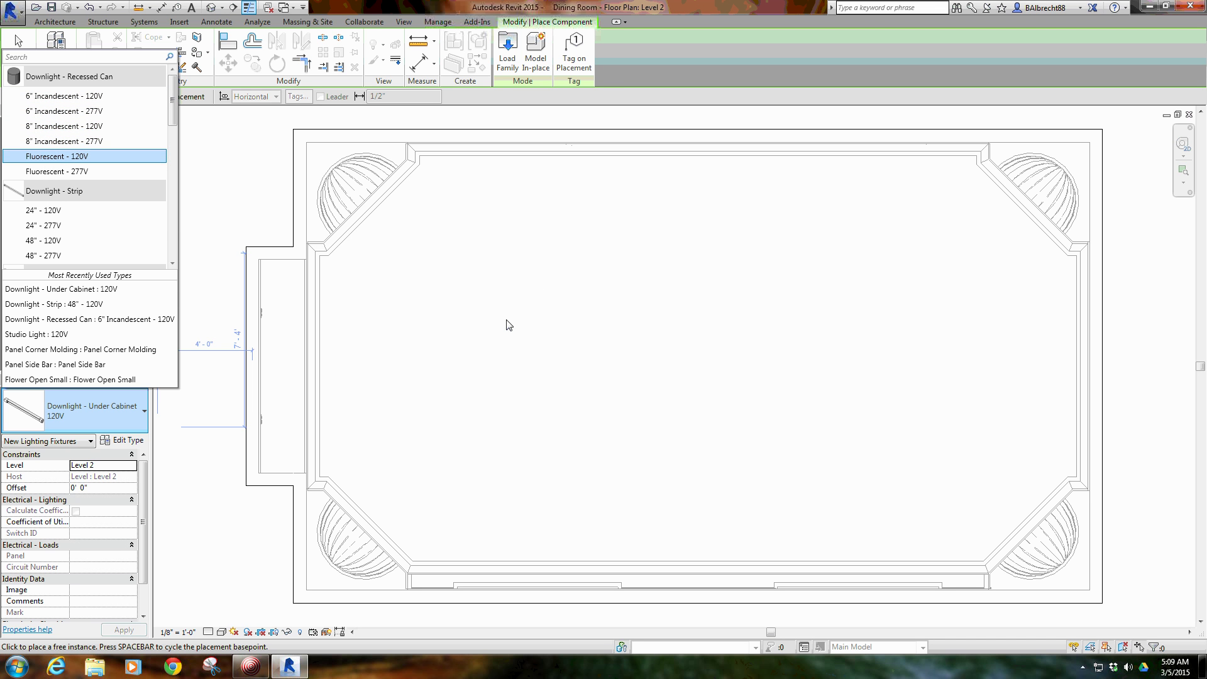
pyautogui.click(90, 143)
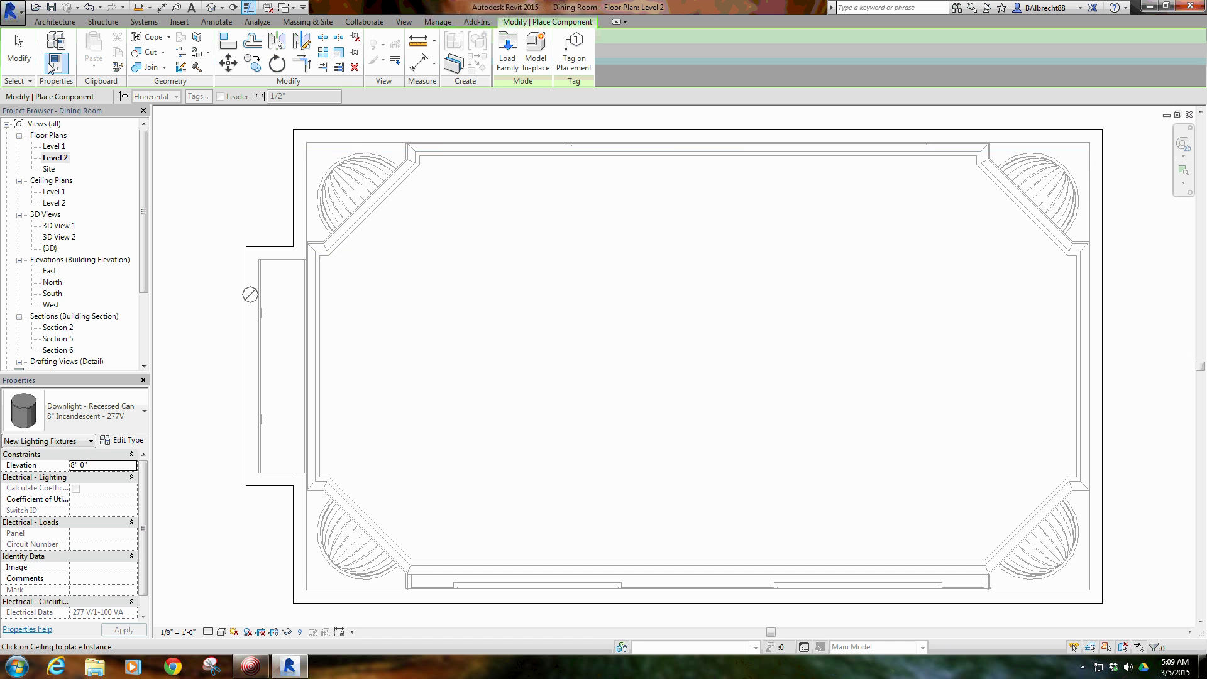
# Place seven recessed can downlights on the ceiling: three around the room's west end and two pairs along its middle.
pyautogui.click(428, 245)
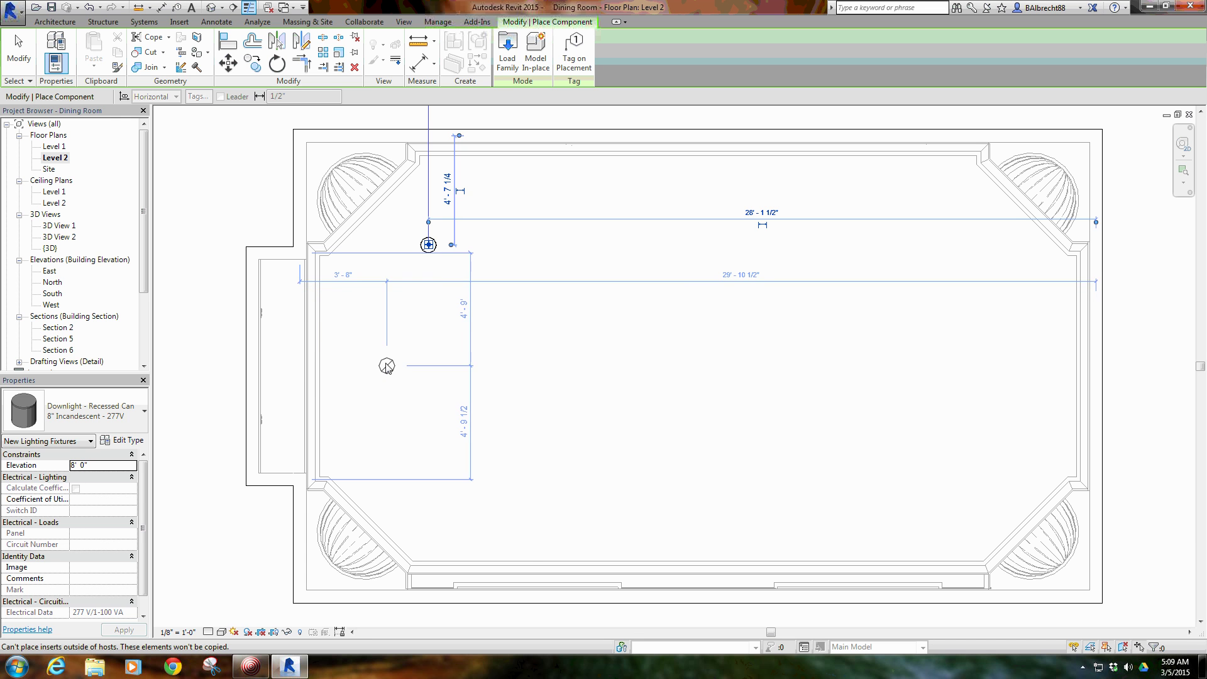
pyautogui.click(385, 361)
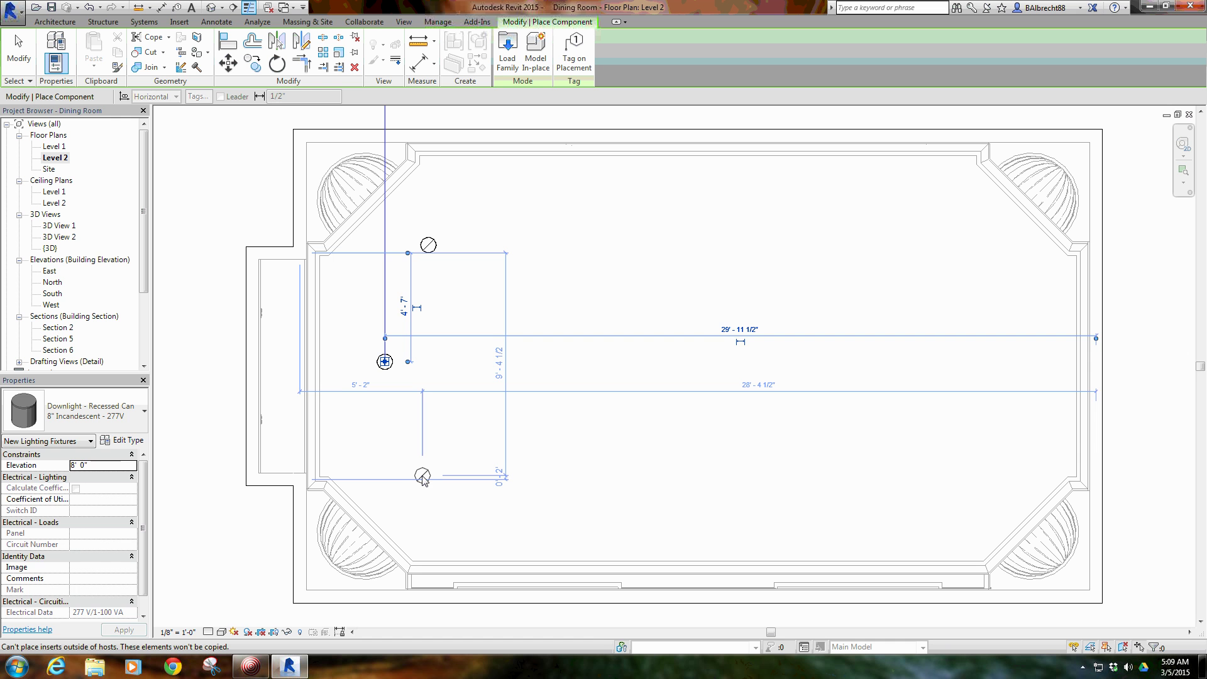
pyautogui.click(424, 475)
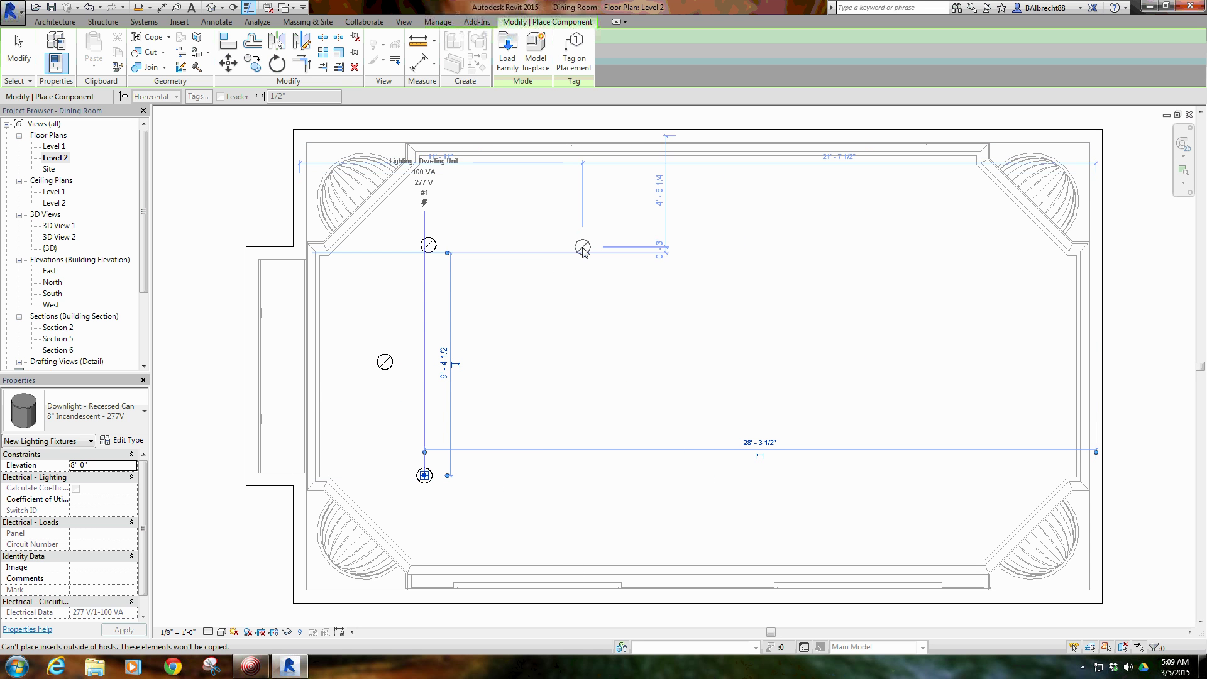
pyautogui.click(582, 246)
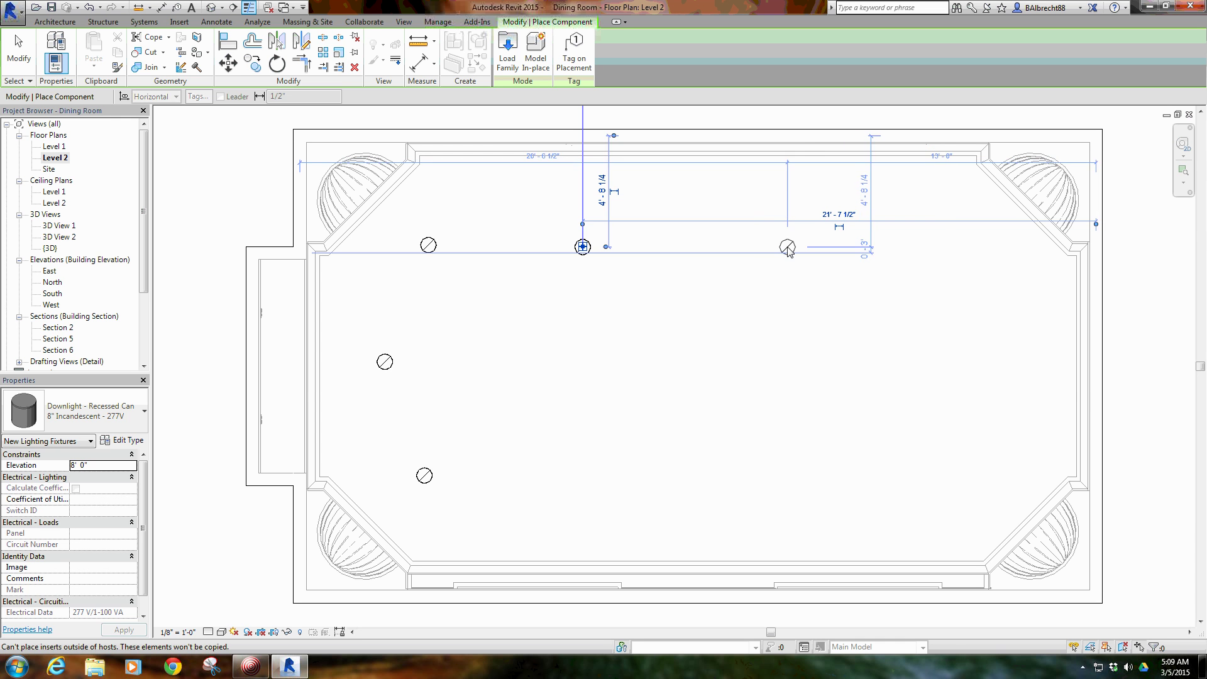
pyautogui.click(787, 247)
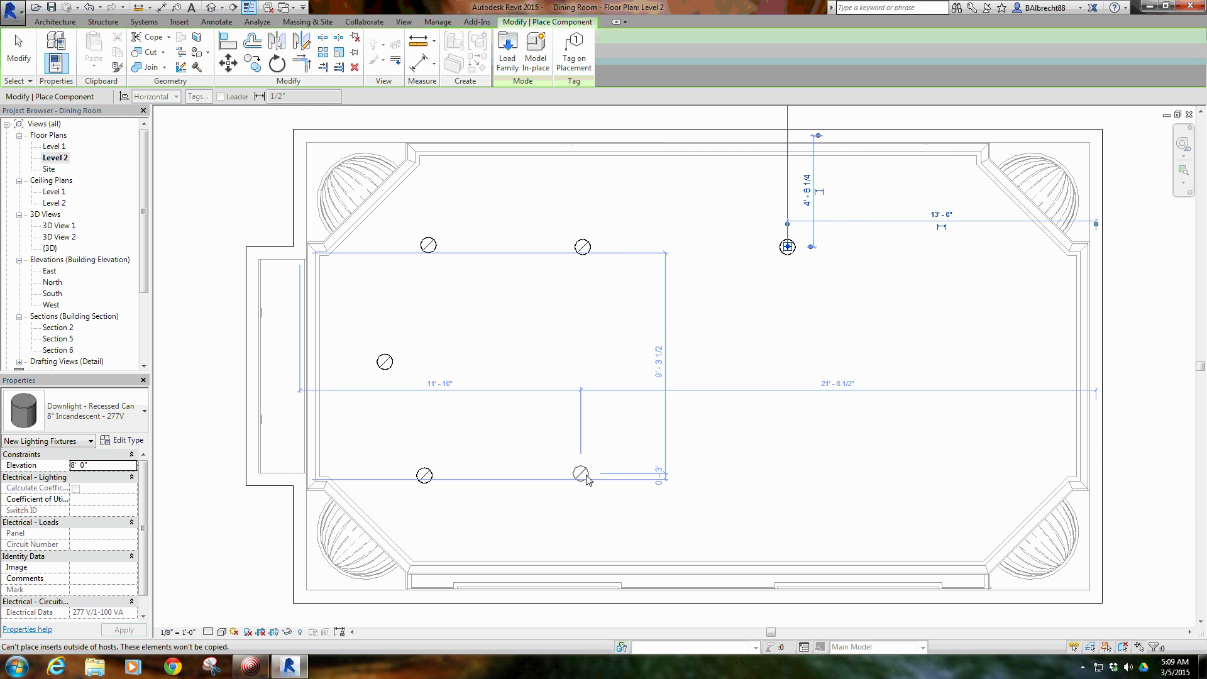
pyautogui.click(588, 477)
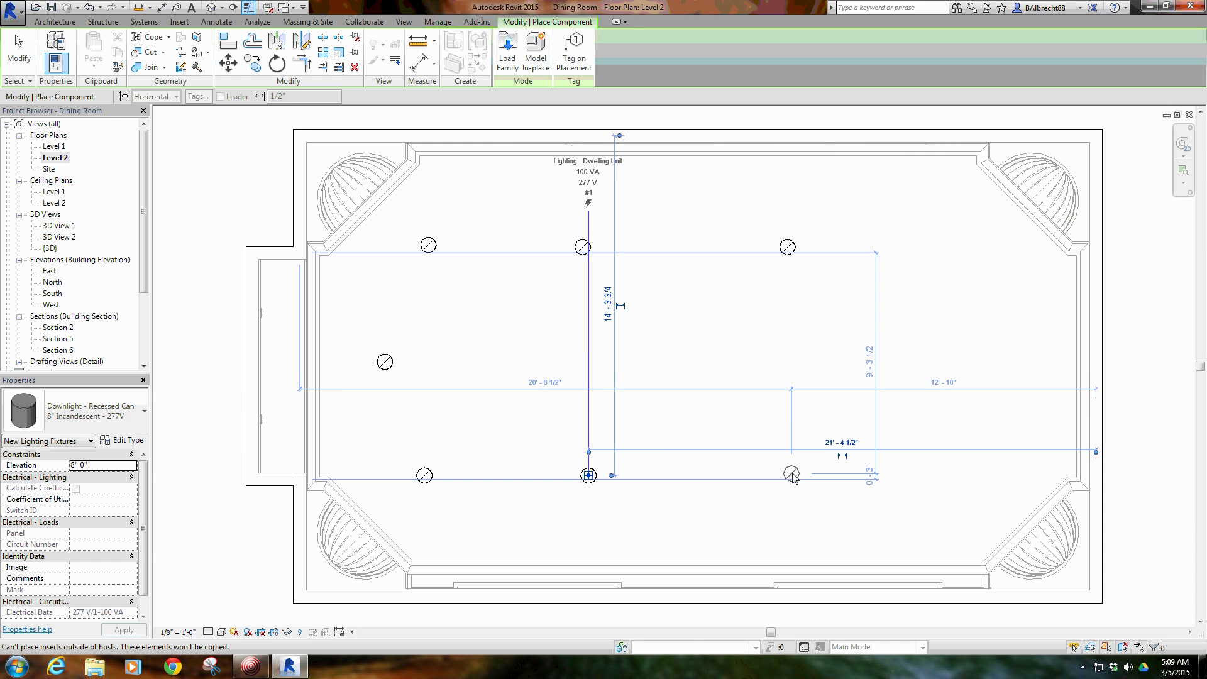
pyautogui.click(791, 475)
# Place three more recessed can downlights around the room's east end, mirroring the west-end arrangement, and end the placement.
pyautogui.moveTo(727, 375); pyautogui.dragTo(658, 376, button='middle')
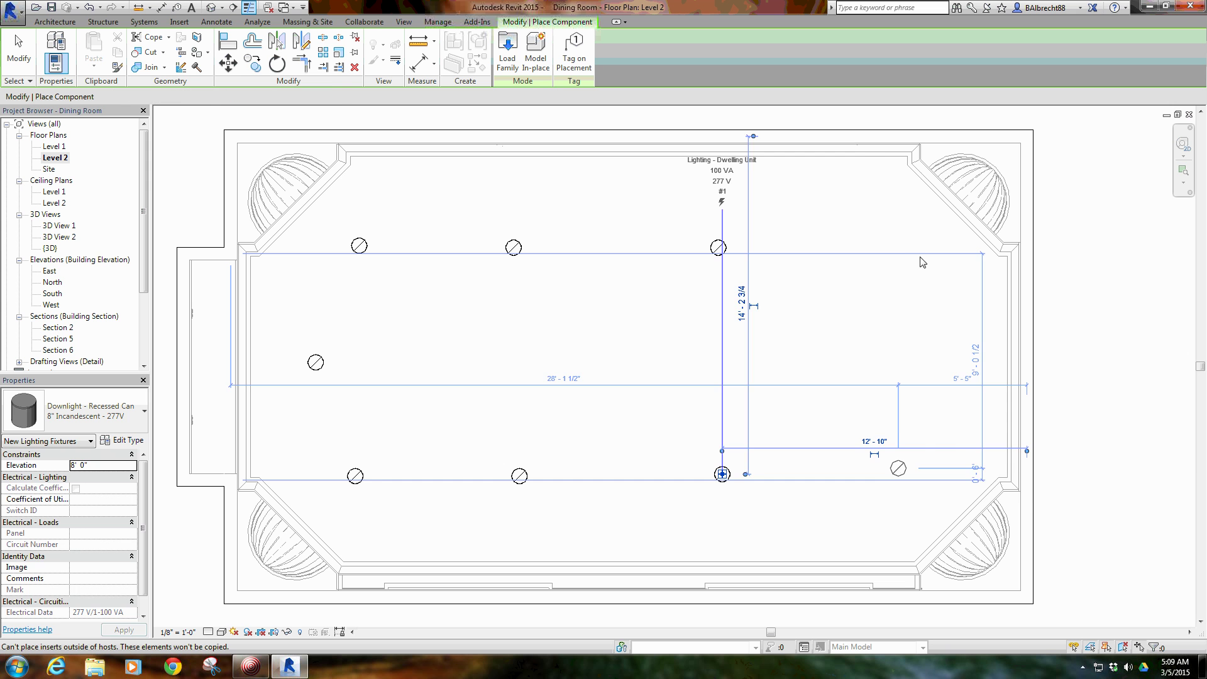
pyautogui.click(898, 468)
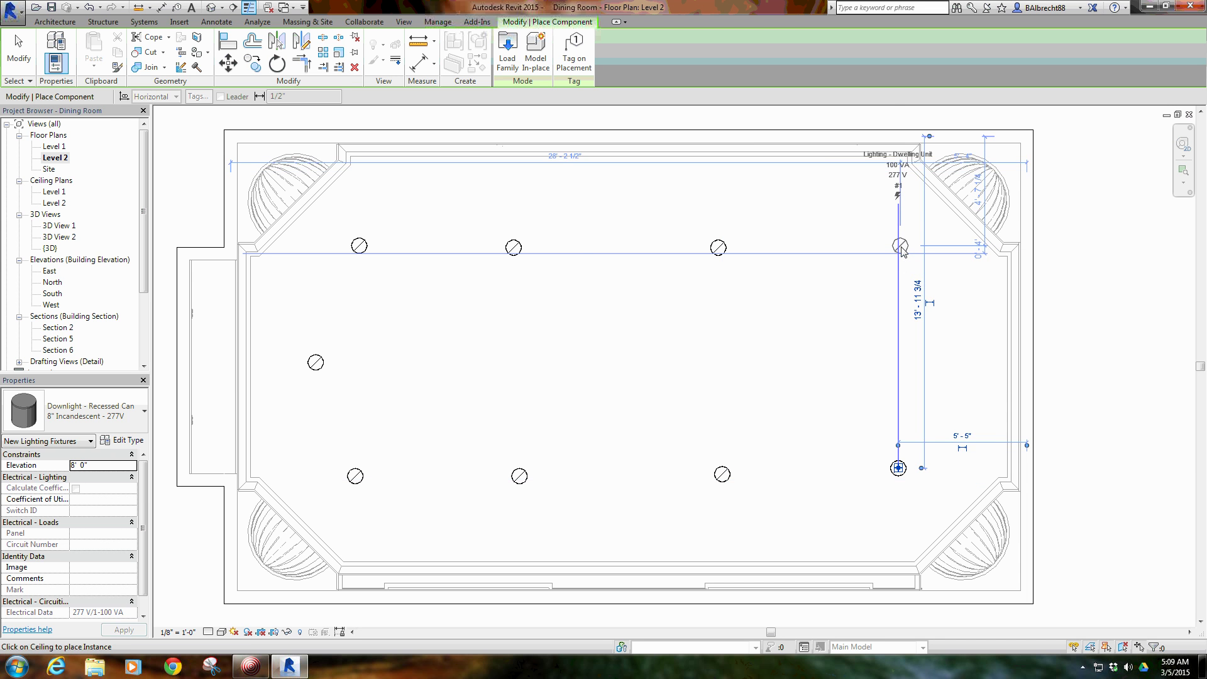
pyautogui.click(900, 246)
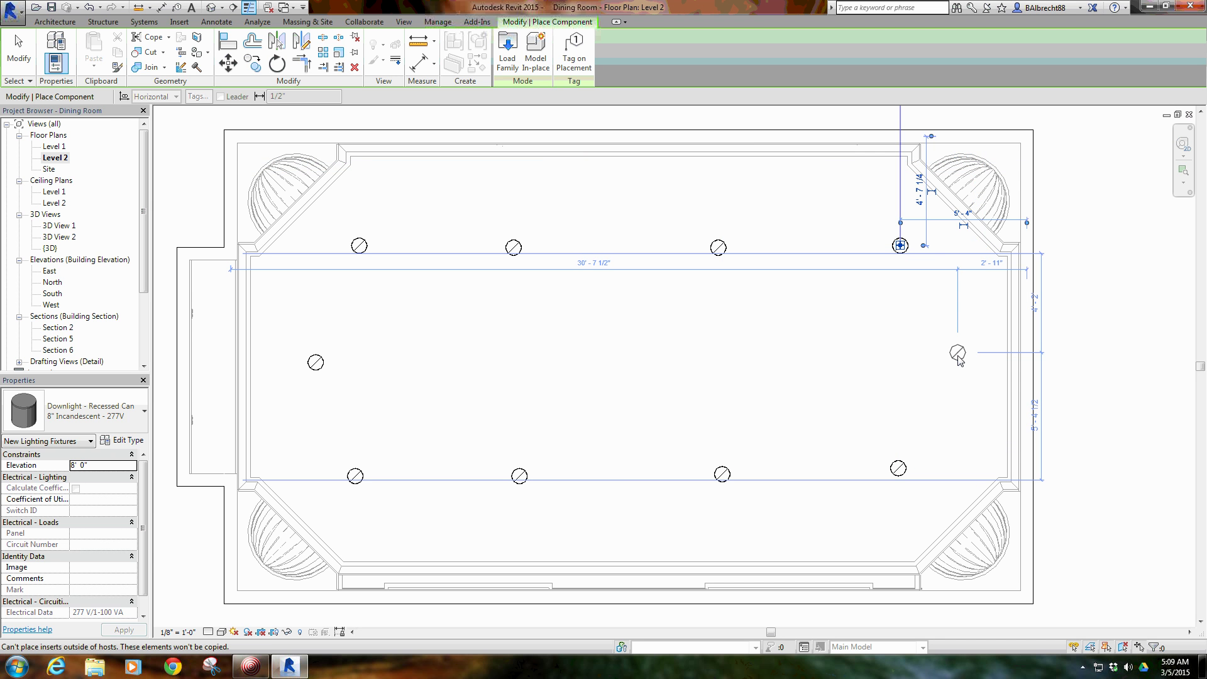
pyautogui.click(957, 356)
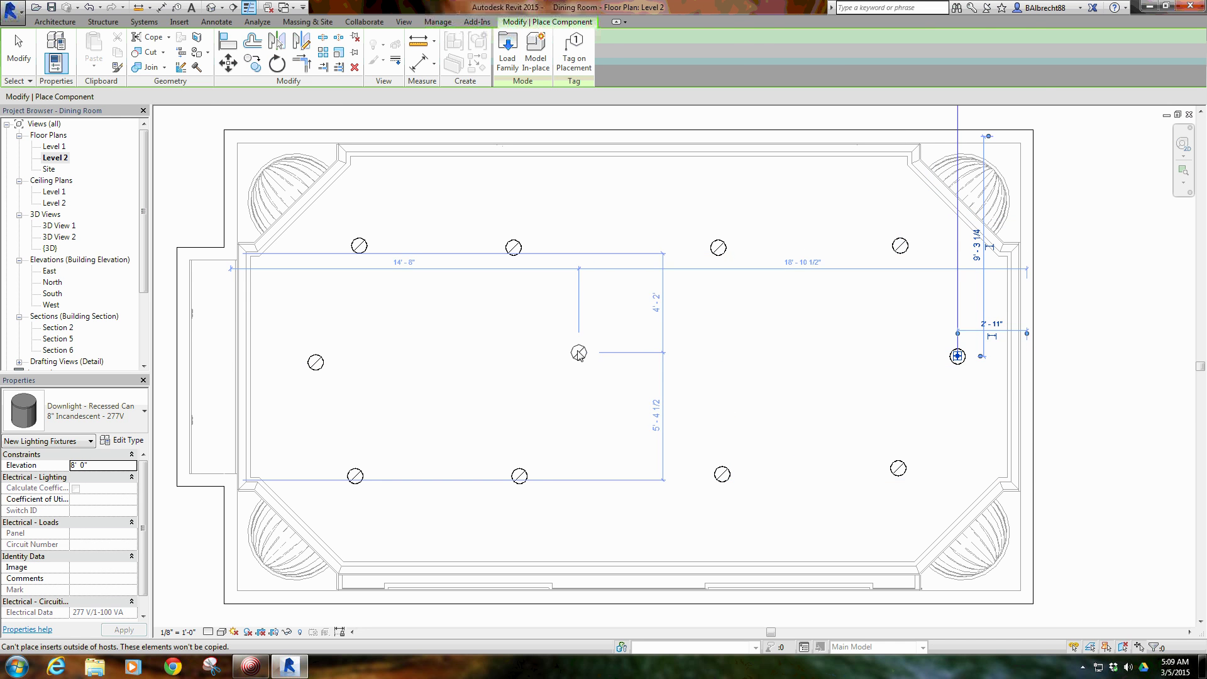
pyautogui.rightClick(579, 354)
pyautogui.click(591, 359)
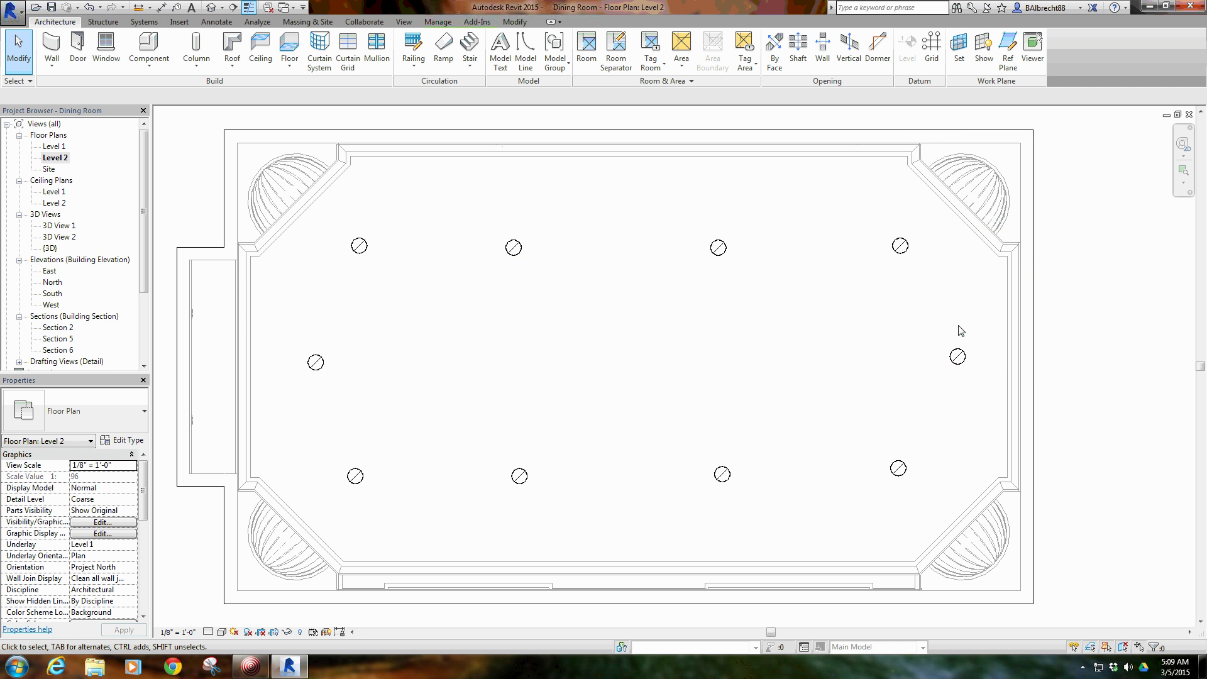
pyautogui.click(512, 247)
pyautogui.click(555, 315)
pyautogui.moveTo(651, 359); pyautogui.dragTo(593, 353, button='middle')
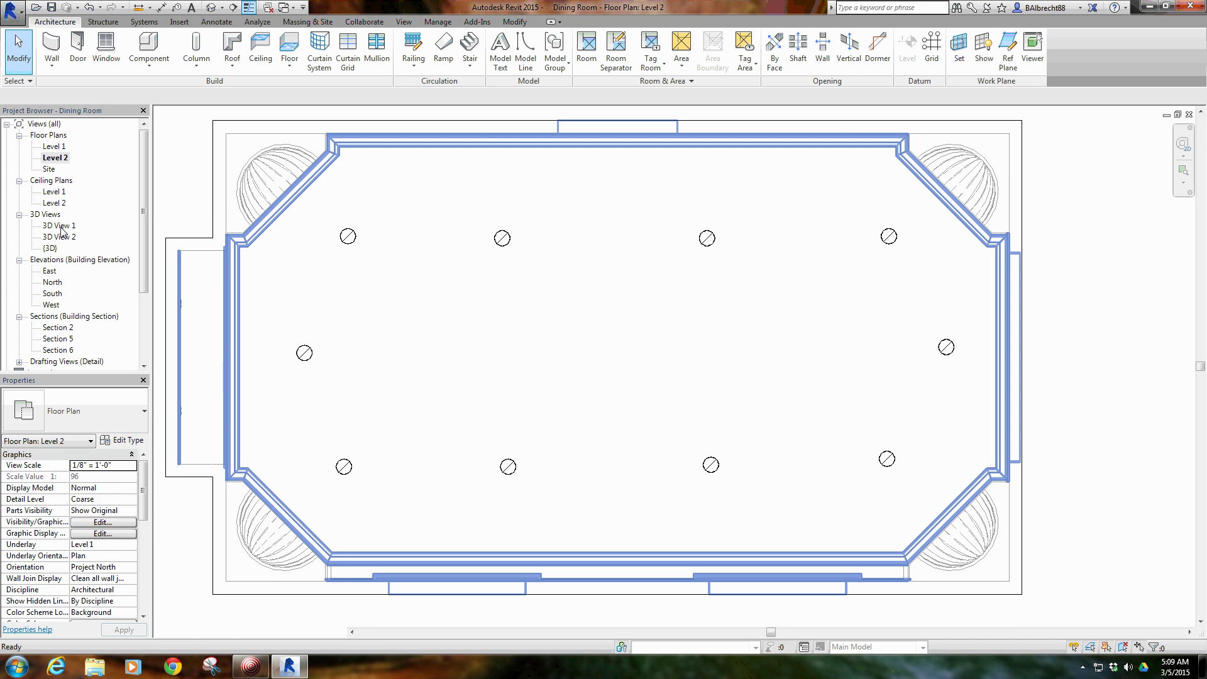
# Open 3D View 1 and set its rendering lighting scheme to Interior: Artificial only.
pyautogui.doubleClick(59, 226)
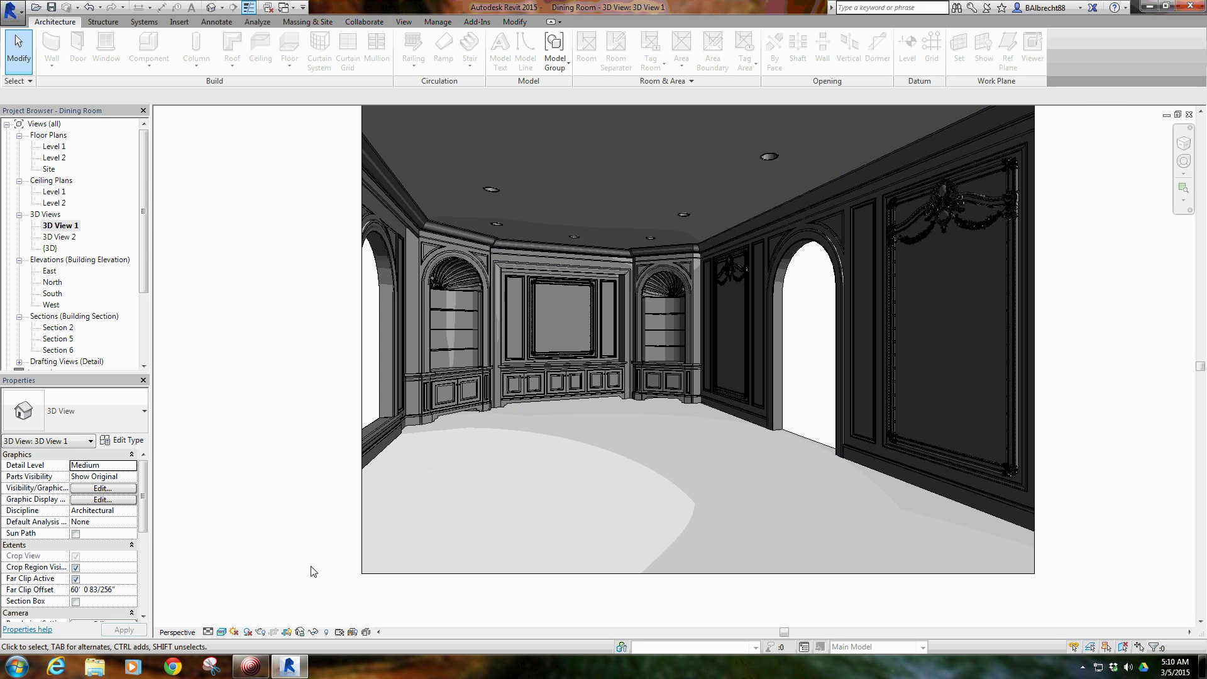
pyautogui.click(261, 632)
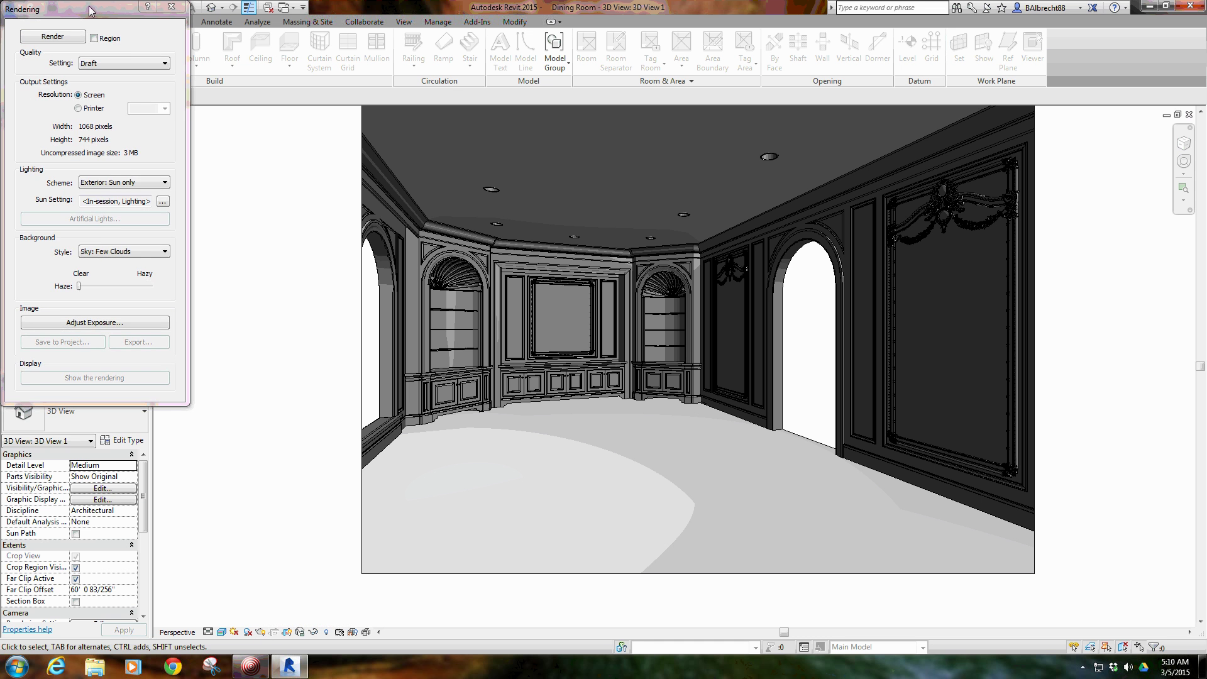
pyautogui.moveTo(91, 10); pyautogui.dragTo(143, 69)
pyautogui.click(163, 242)
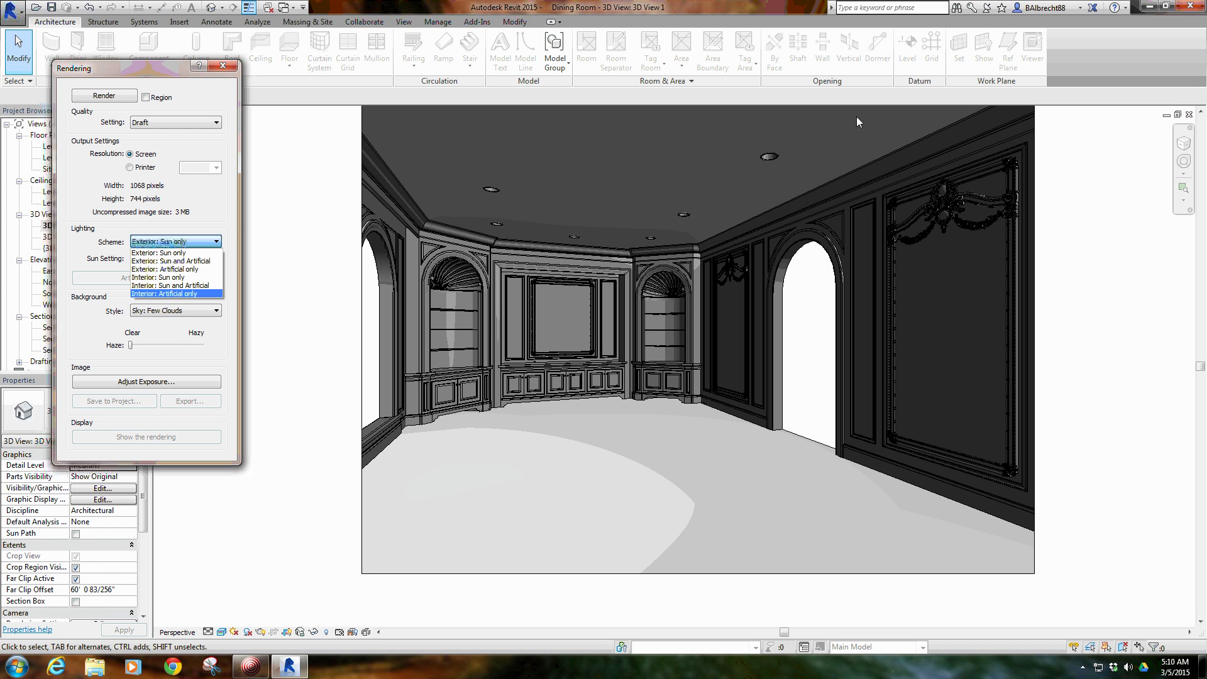
pyautogui.click(177, 294)
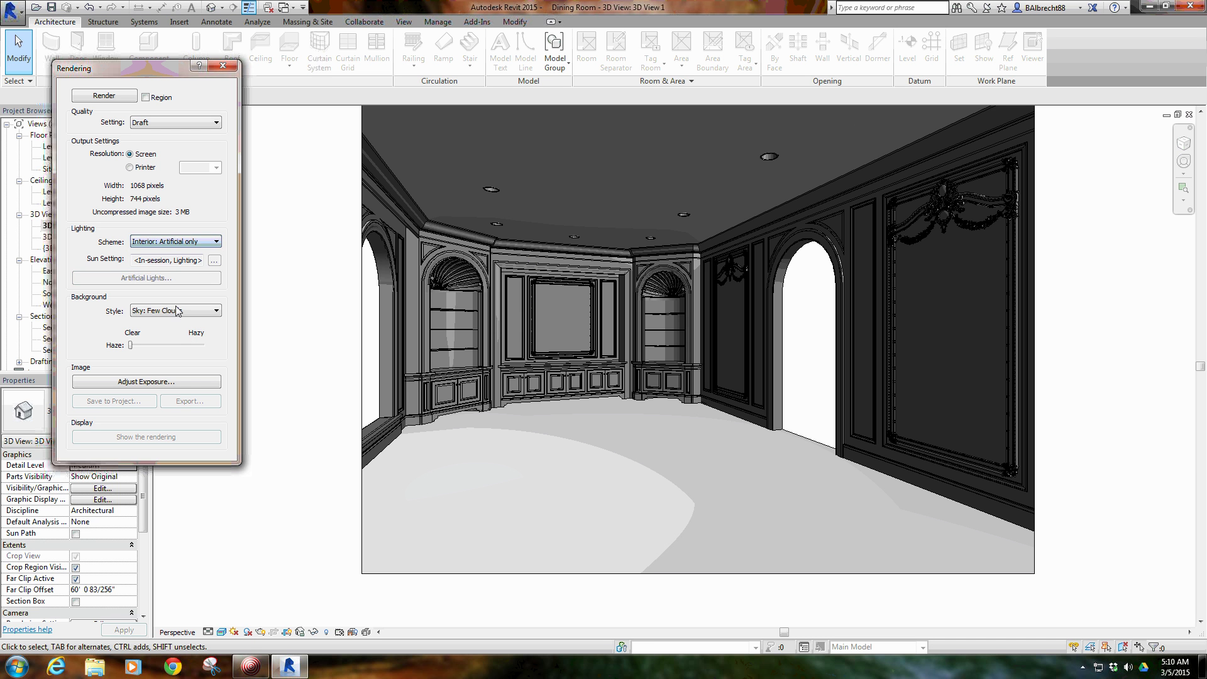
# Set the rendering background style to Color and choose white as the background color.
pyautogui.click(187, 311)
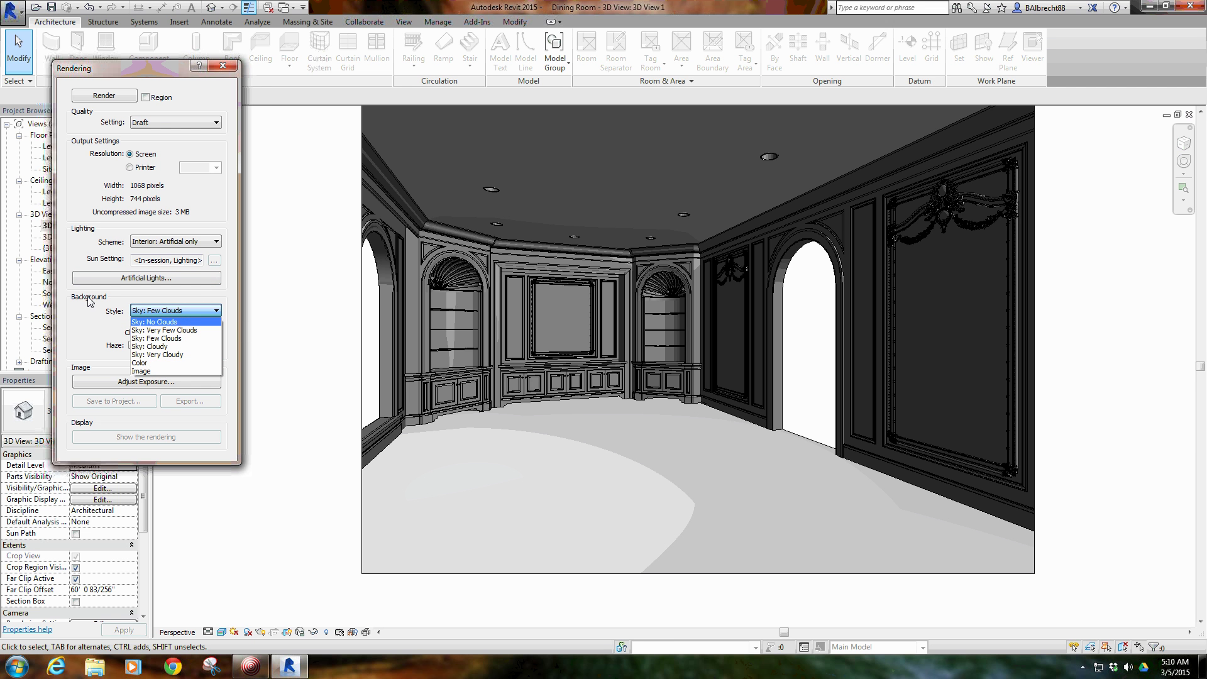
pyautogui.click(155, 363)
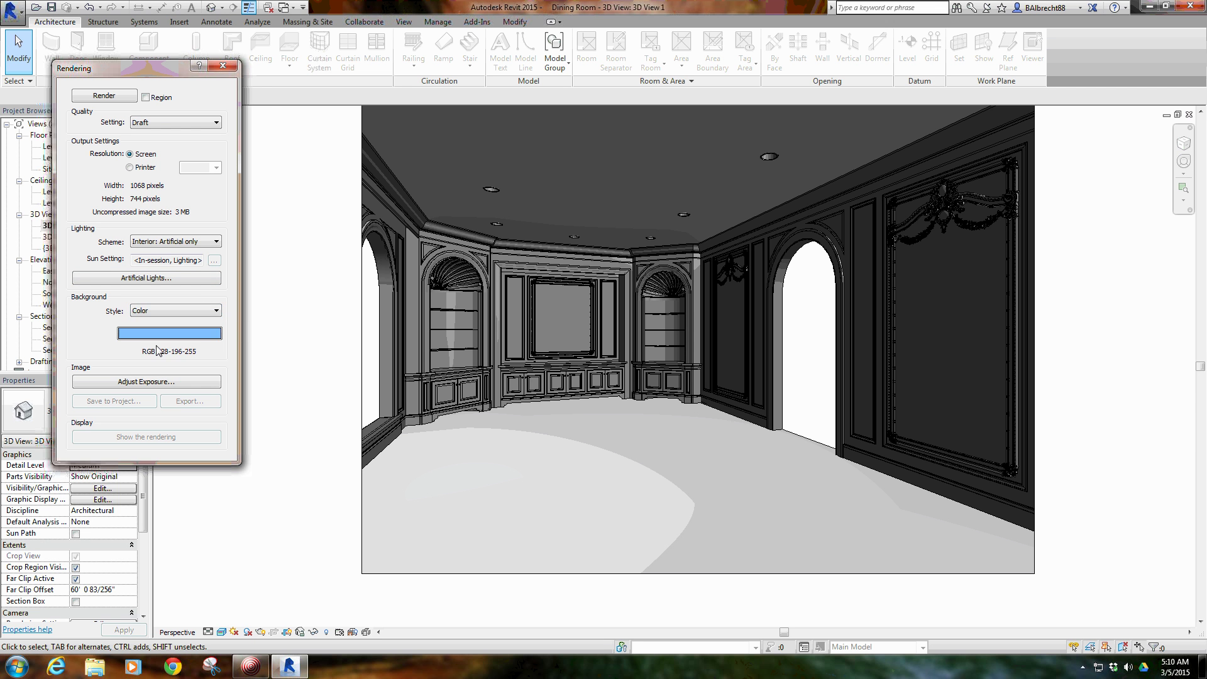
pyautogui.click(165, 342)
pyautogui.click(134, 276)
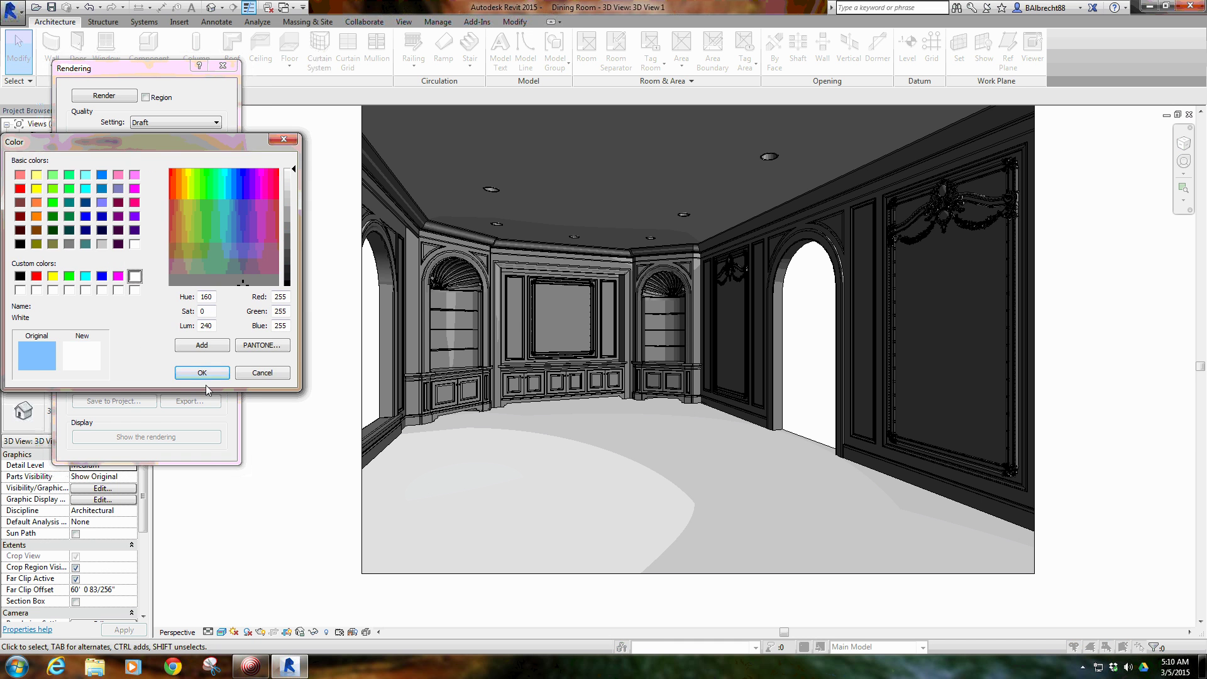
pyautogui.click(202, 371)
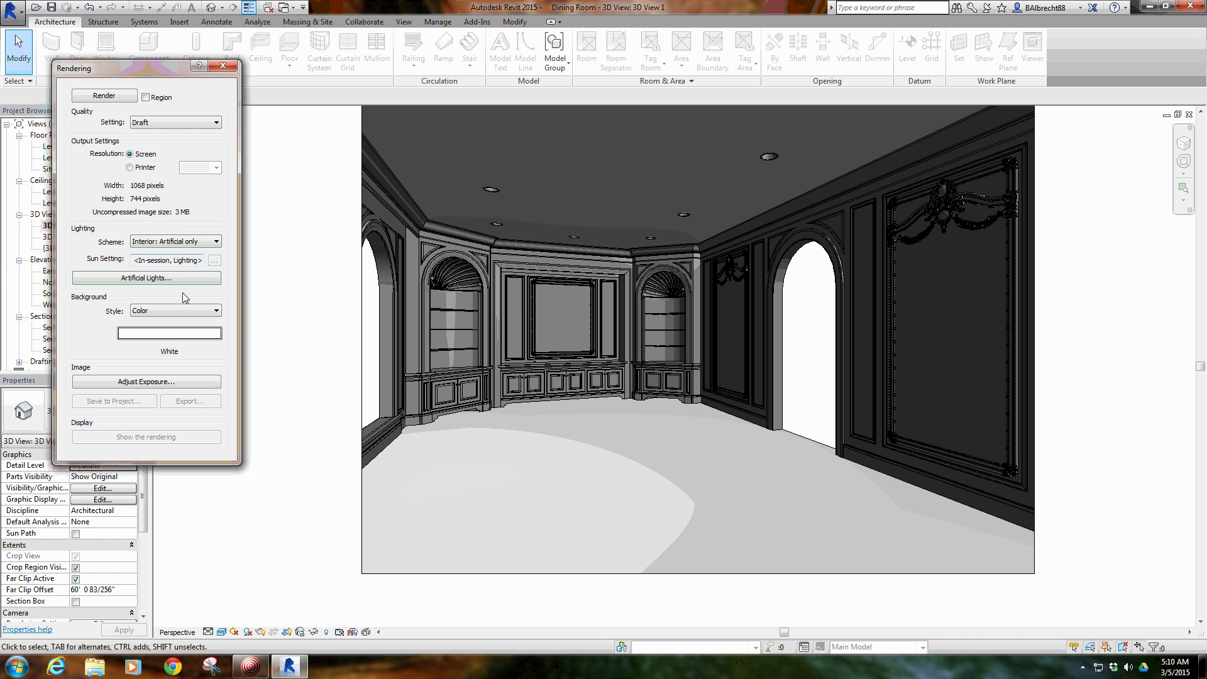
# Switch the rendering lighting scheme to Exterior: Sun only and back to Interior: Artificial only to compare the available options.
pyautogui.click(165, 241)
pyautogui.click(144, 251)
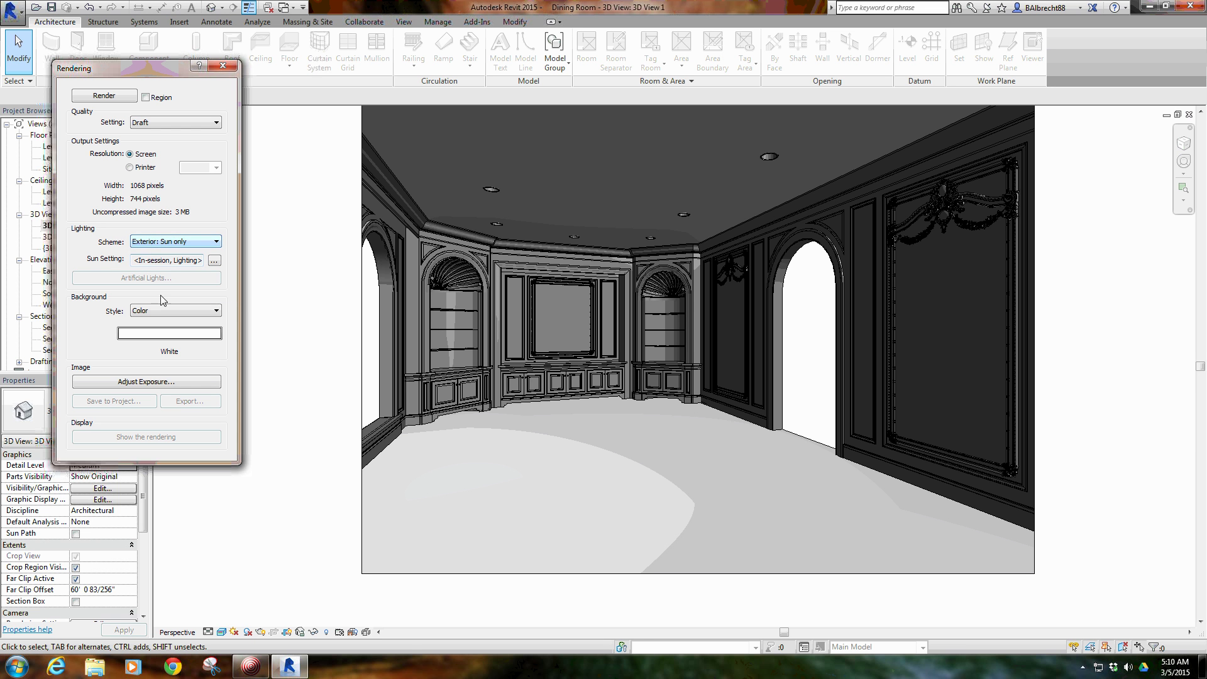
pyautogui.click(151, 241)
pyautogui.click(164, 293)
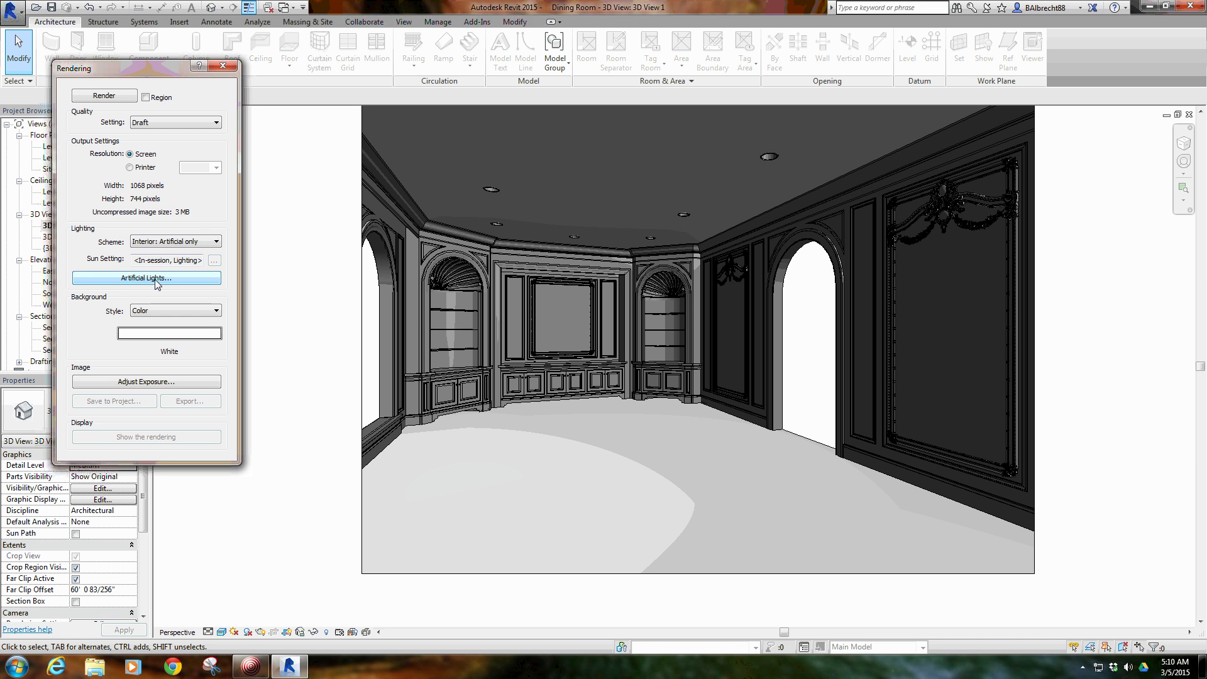
# Open the artificial lights list for 3D View 1 and examine individual downlights and their dimming values.
pyautogui.click(131, 280)
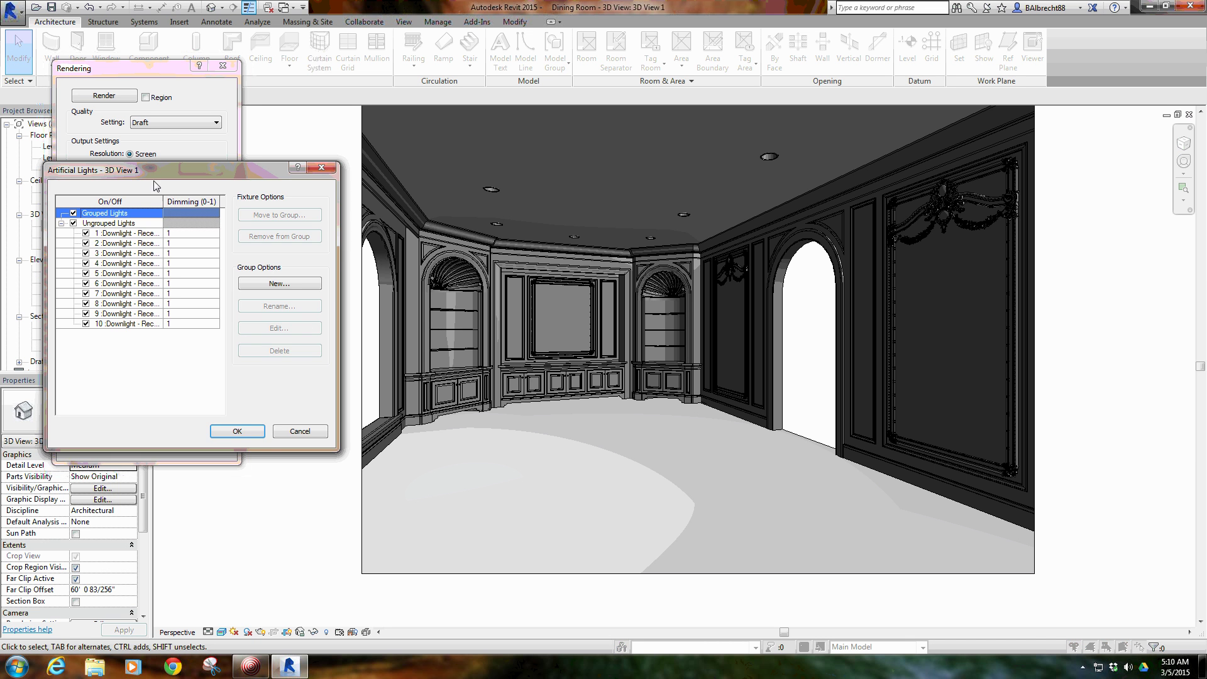
pyautogui.moveTo(157, 167); pyautogui.dragTo(428, 168)
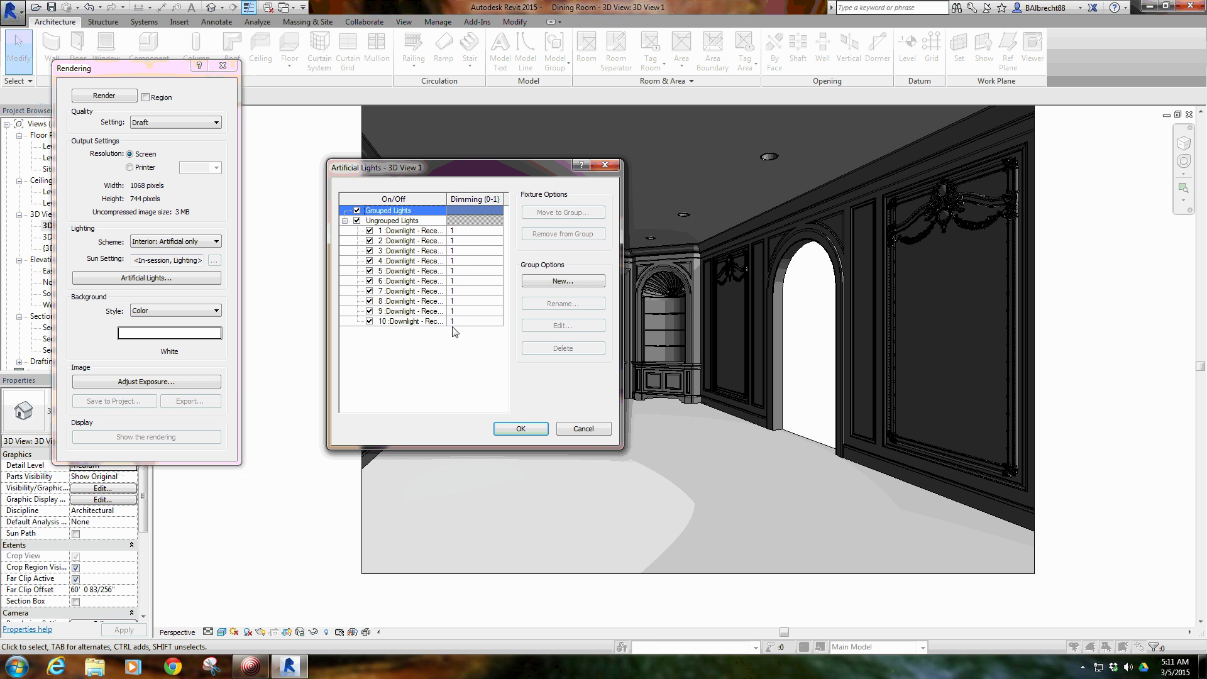
pyautogui.moveTo(460, 233); pyautogui.dragTo(465, 293)
pyautogui.click(464, 251)
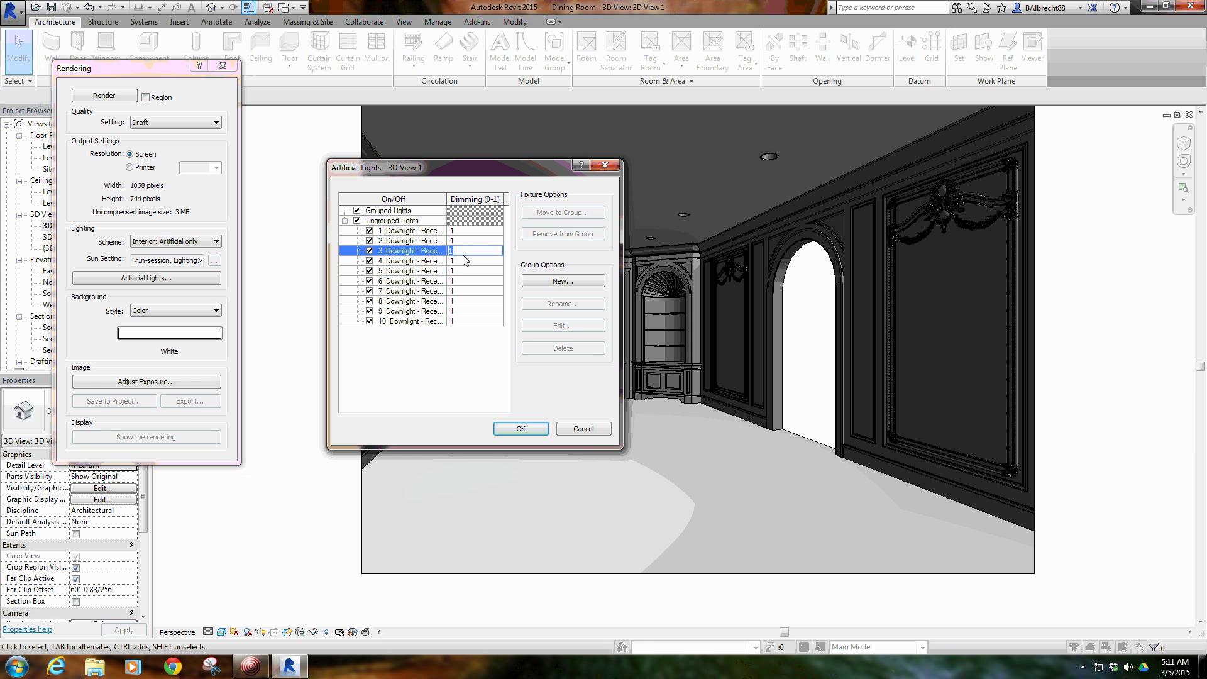
pyautogui.click(462, 270)
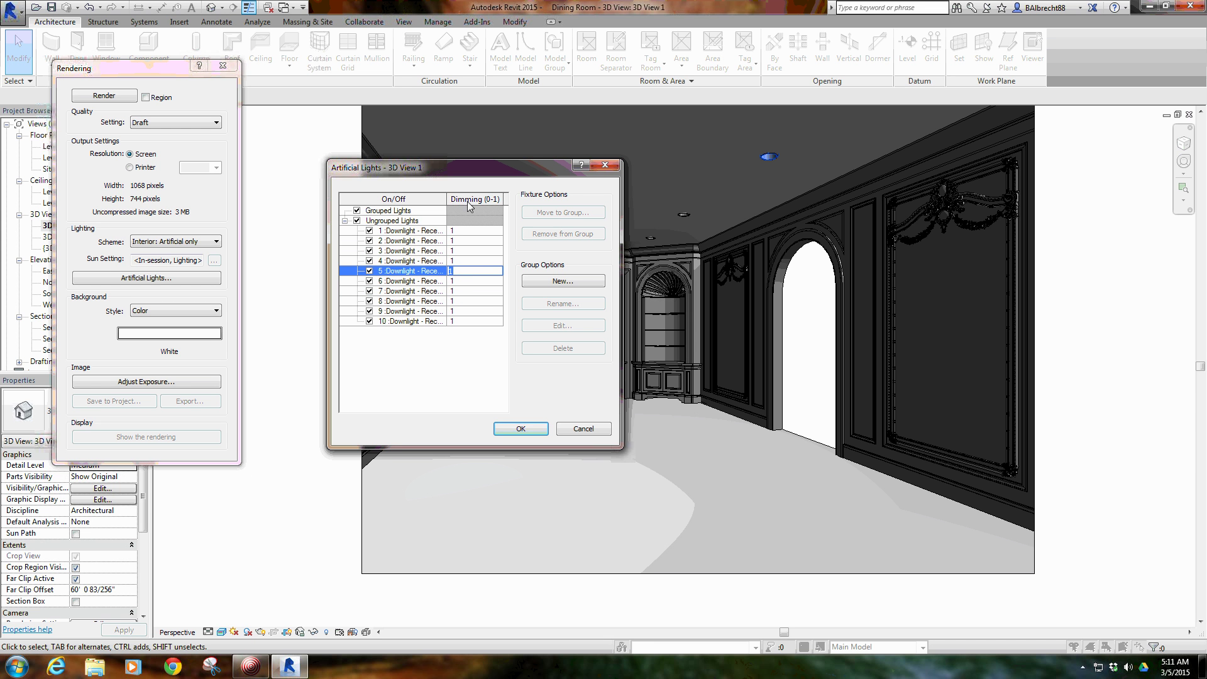
pyautogui.moveTo(466, 166); pyautogui.dragTo(389, 185)
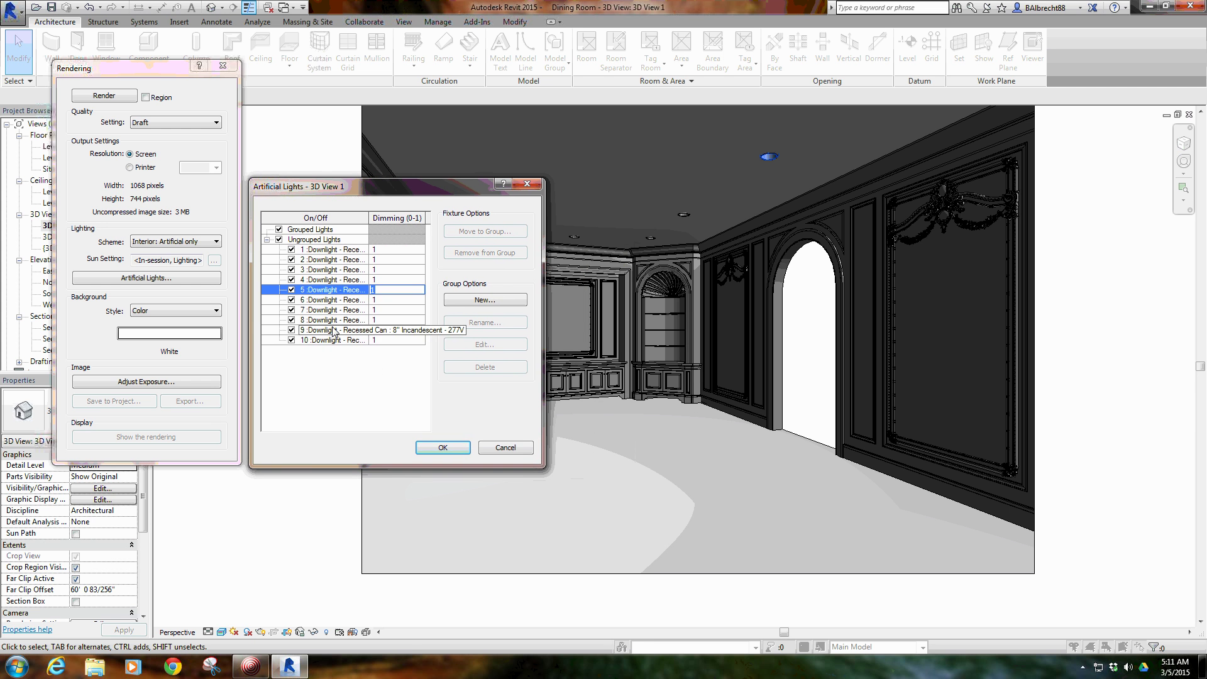
pyautogui.click(385, 310)
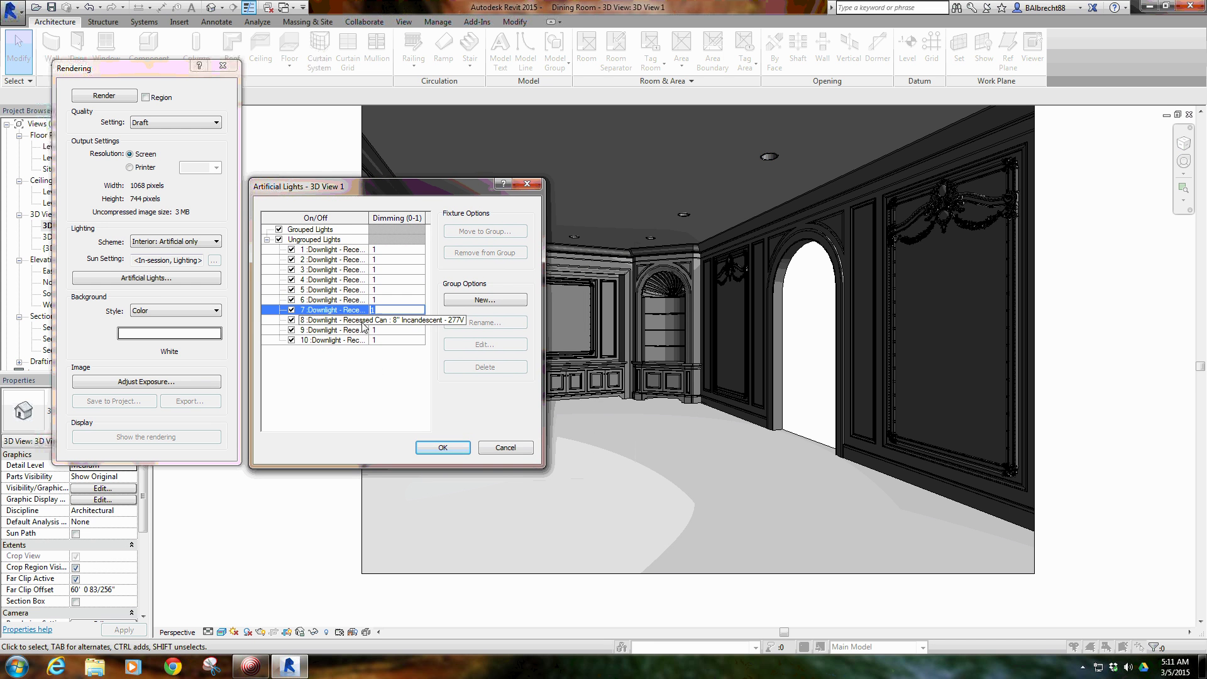
pyautogui.click(362, 320)
pyautogui.click(357, 340)
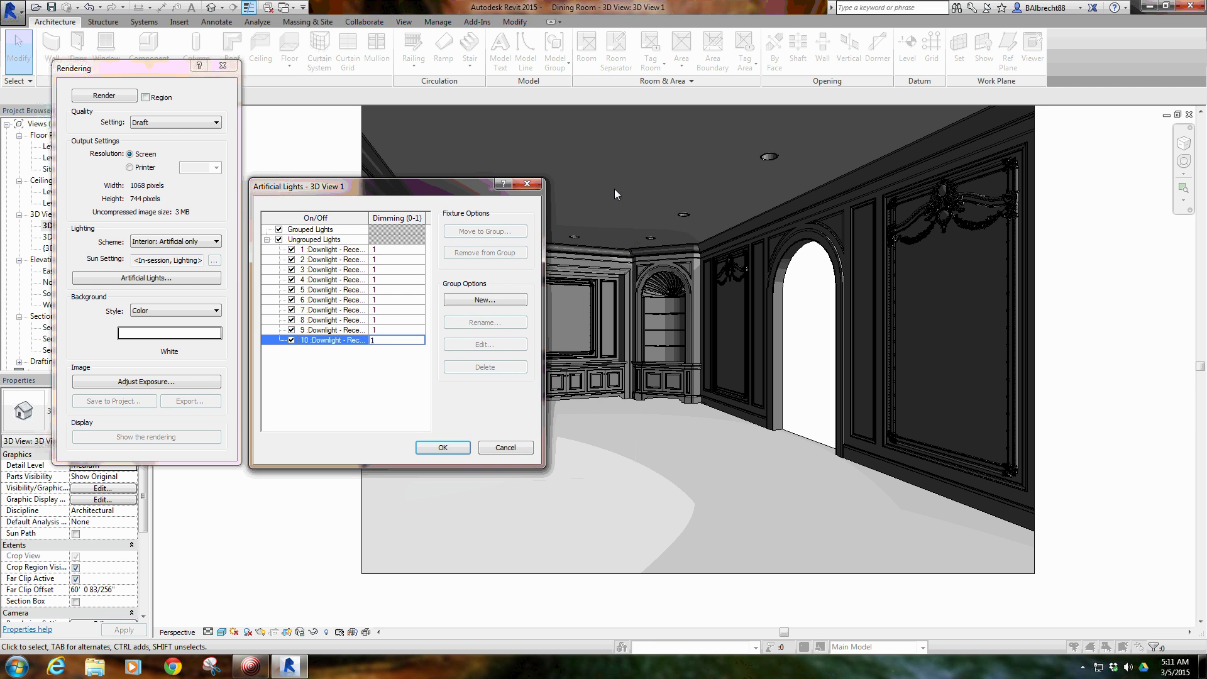
# Close the artificial lights list, set the rendering quality to Low, and render 3D View 1 at a reduced view size.
pyautogui.click(506, 448)
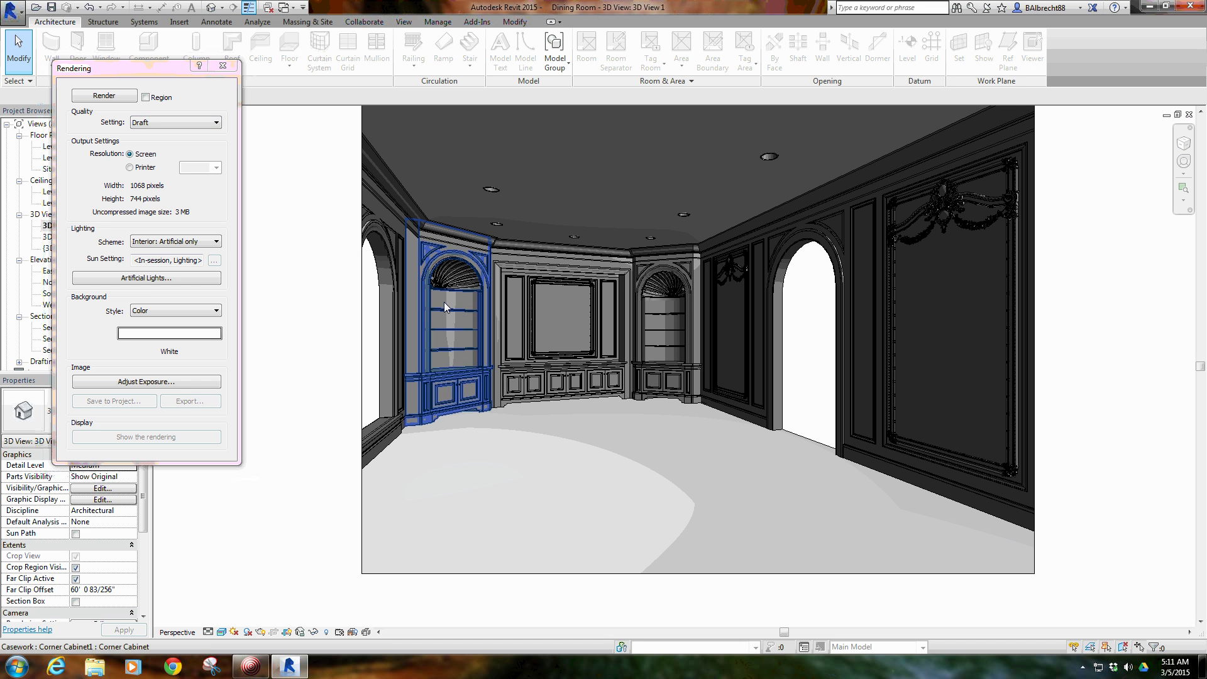
pyautogui.click(162, 122)
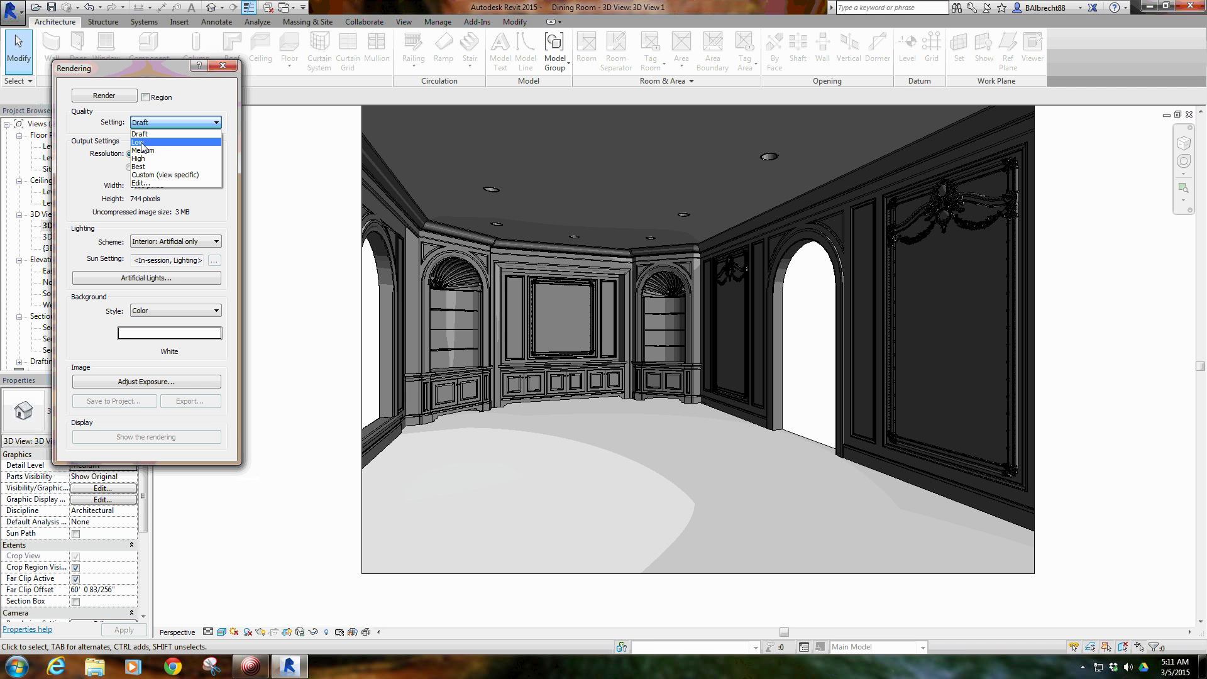
pyautogui.click(158, 142)
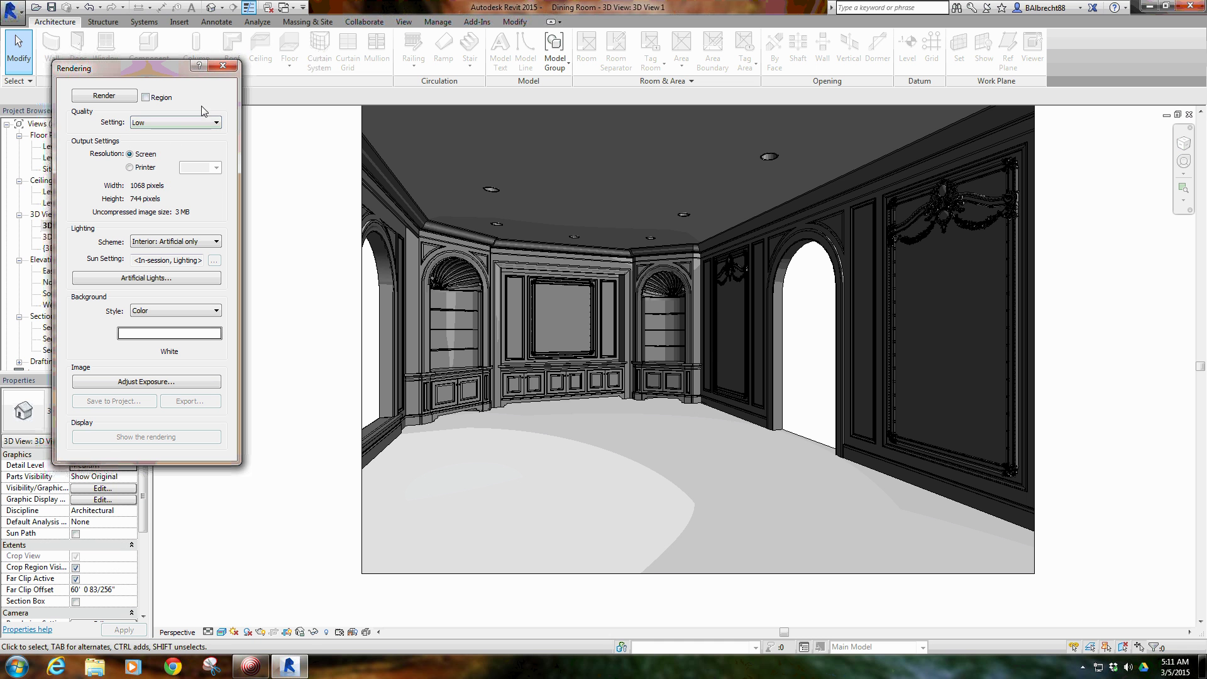
pyautogui.scroll(1, 335, 304)
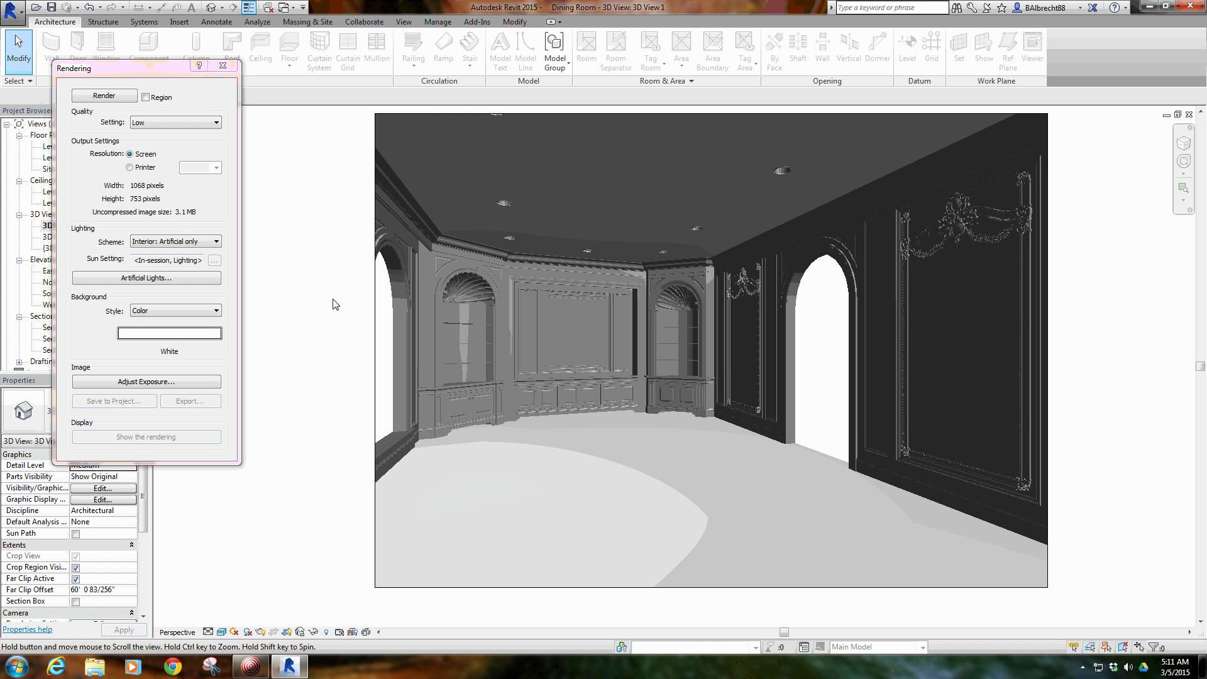
pyautogui.scroll(-2, 335, 304)
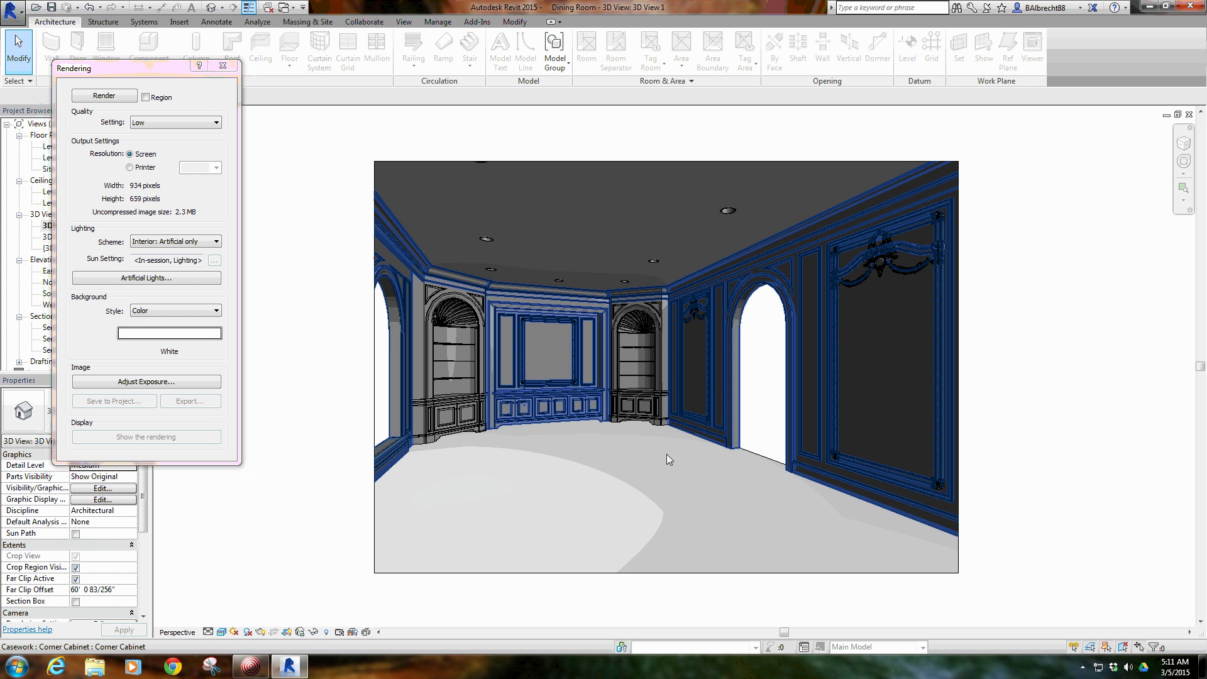
pyautogui.click(107, 97)
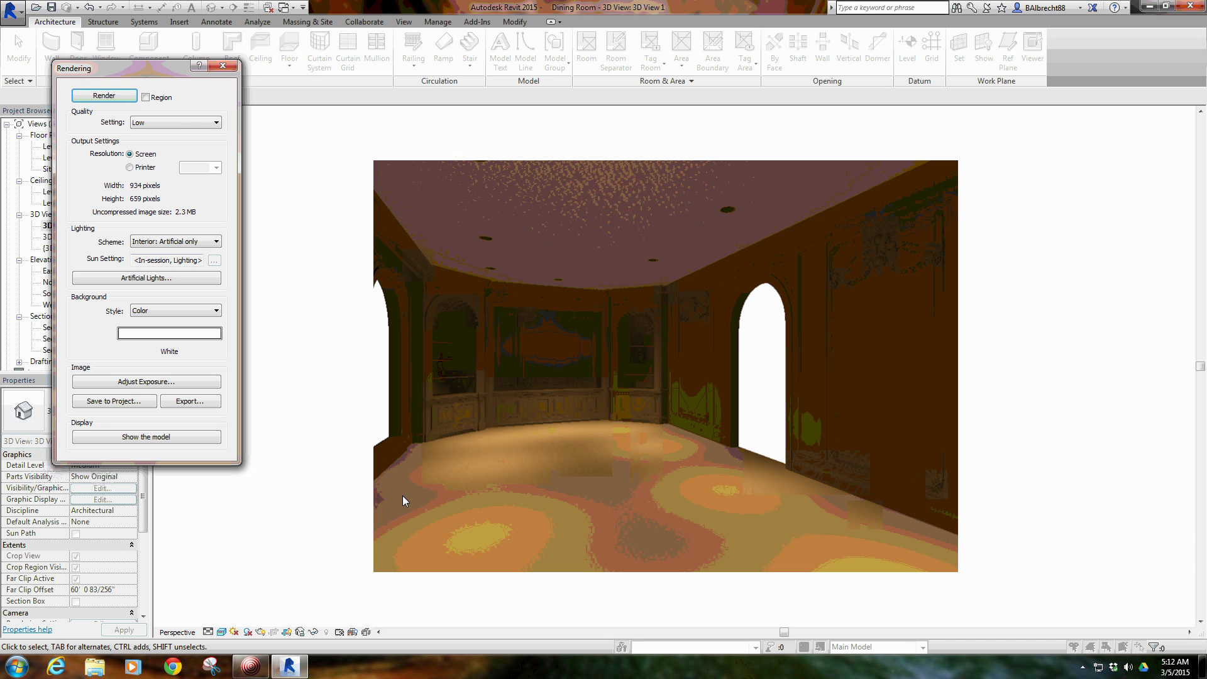
# Switch from the rendering to the model and open the Material parameter in a recessed downlight's type properties.
pyautogui.click(175, 437)
pyautogui.click(486, 239)
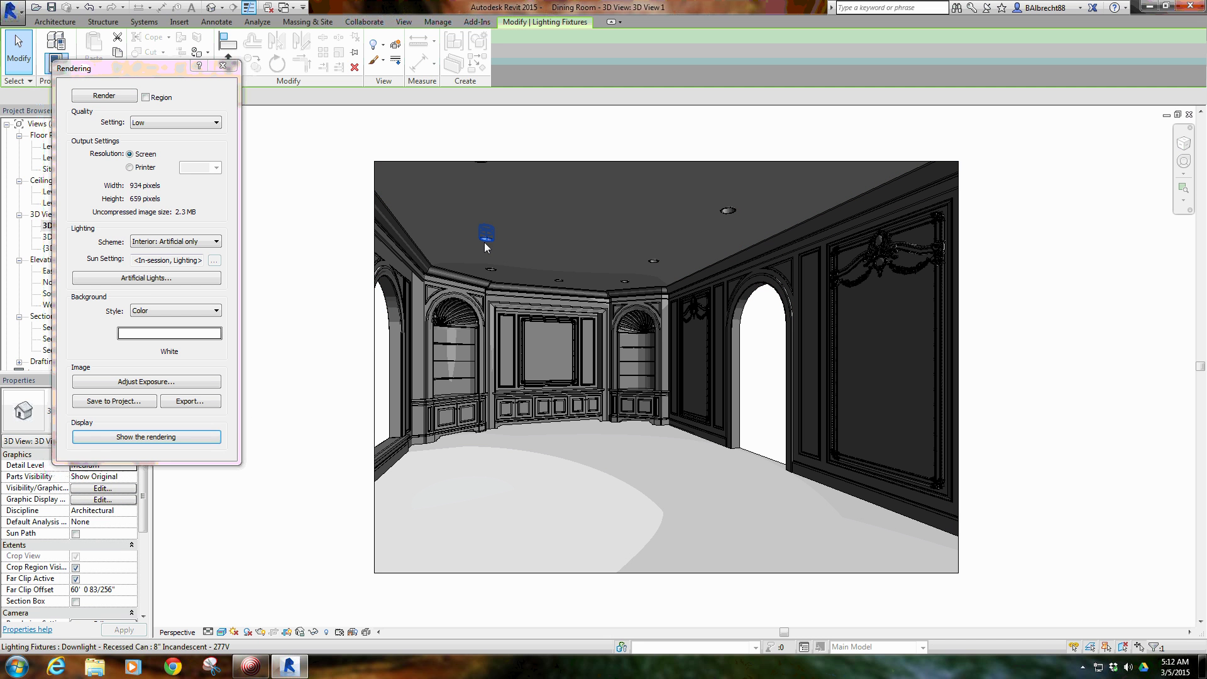
pyautogui.moveTo(168, 66); pyautogui.dragTo(277, 87)
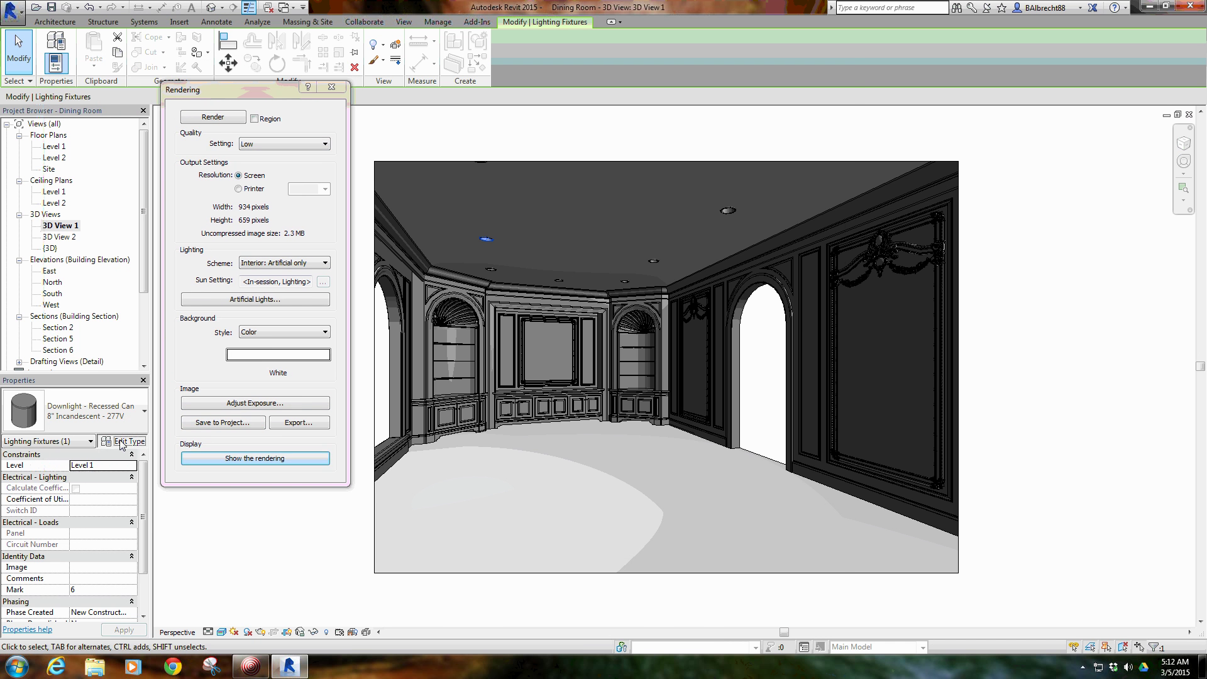
pyautogui.click(122, 441)
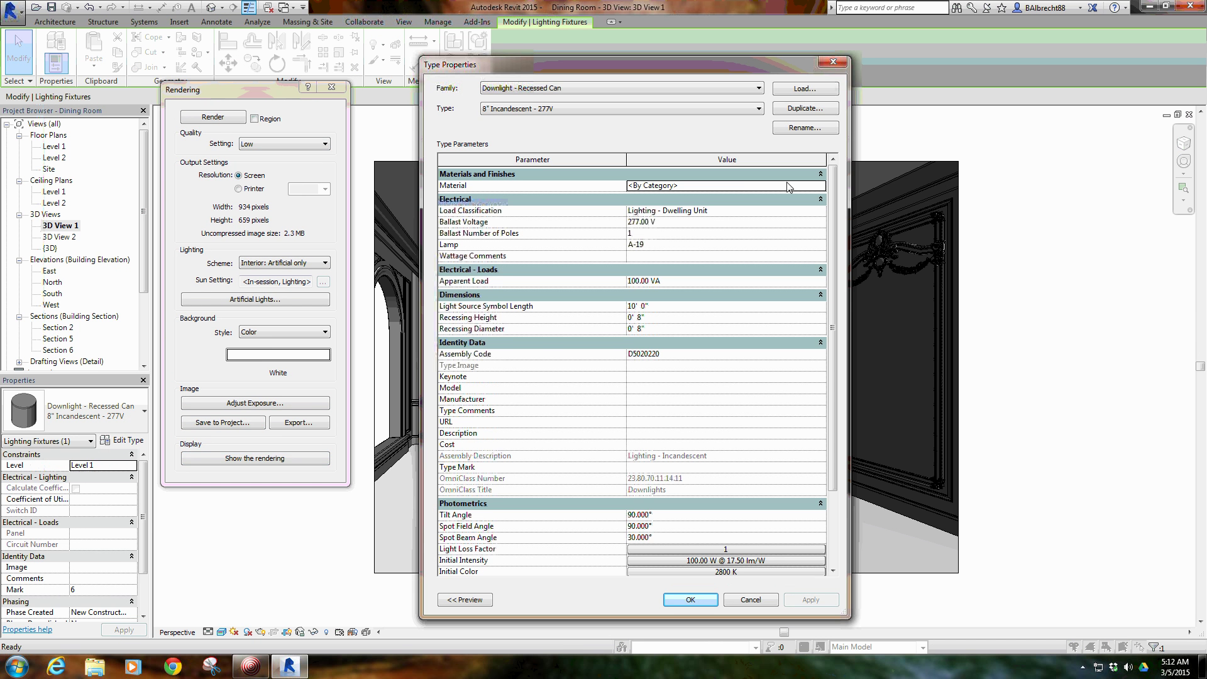
pyautogui.moveTo(721, 67); pyautogui.dragTo(648, 67)
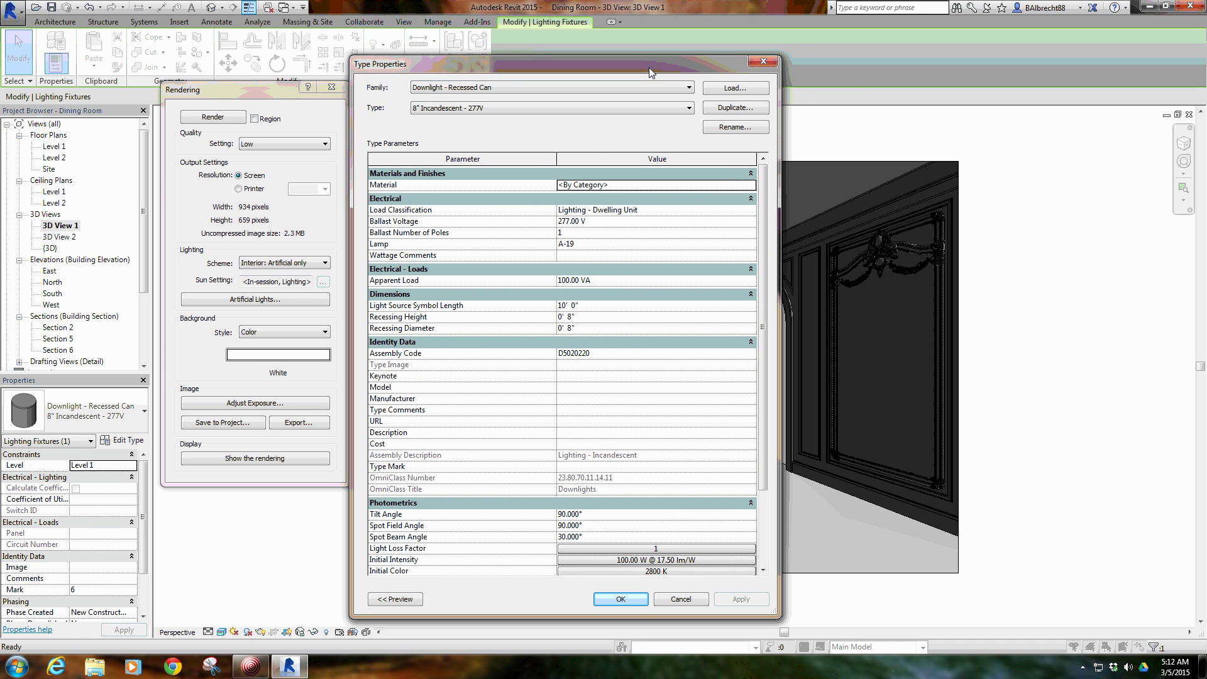
pyautogui.click(751, 185)
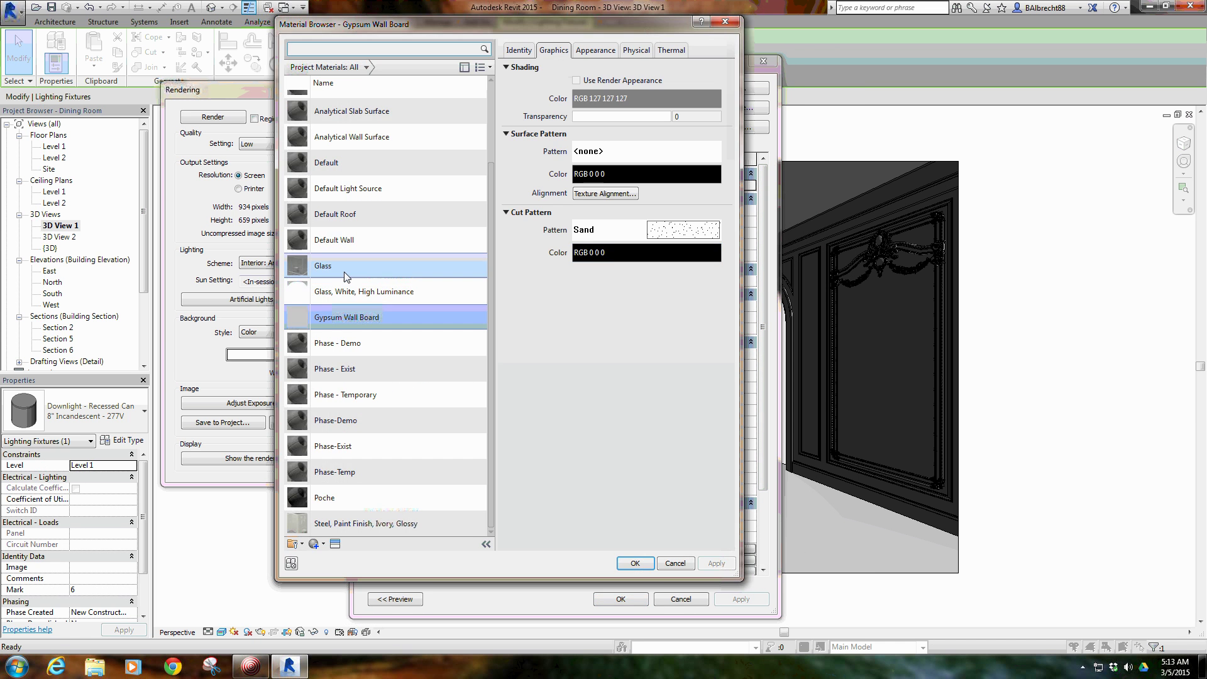
# Create a new material and name it "- Light Bulb".
pyautogui.click(318, 544)
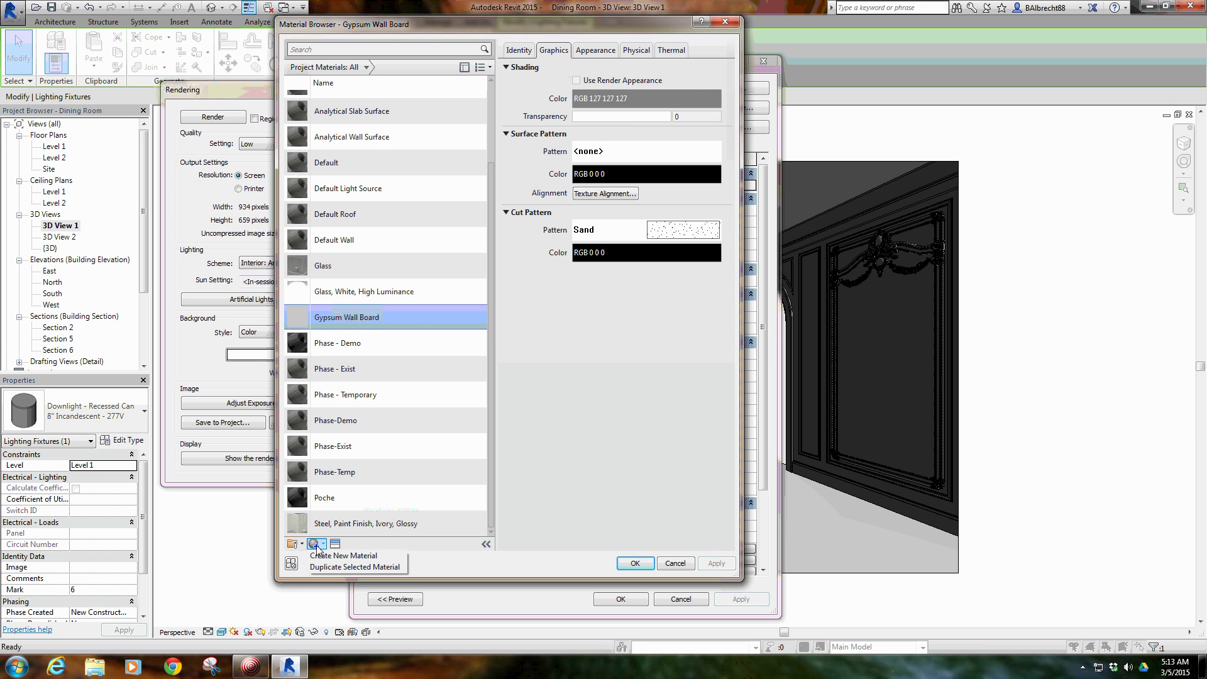
pyautogui.click(322, 555)
pyautogui.rightClick(367, 296)
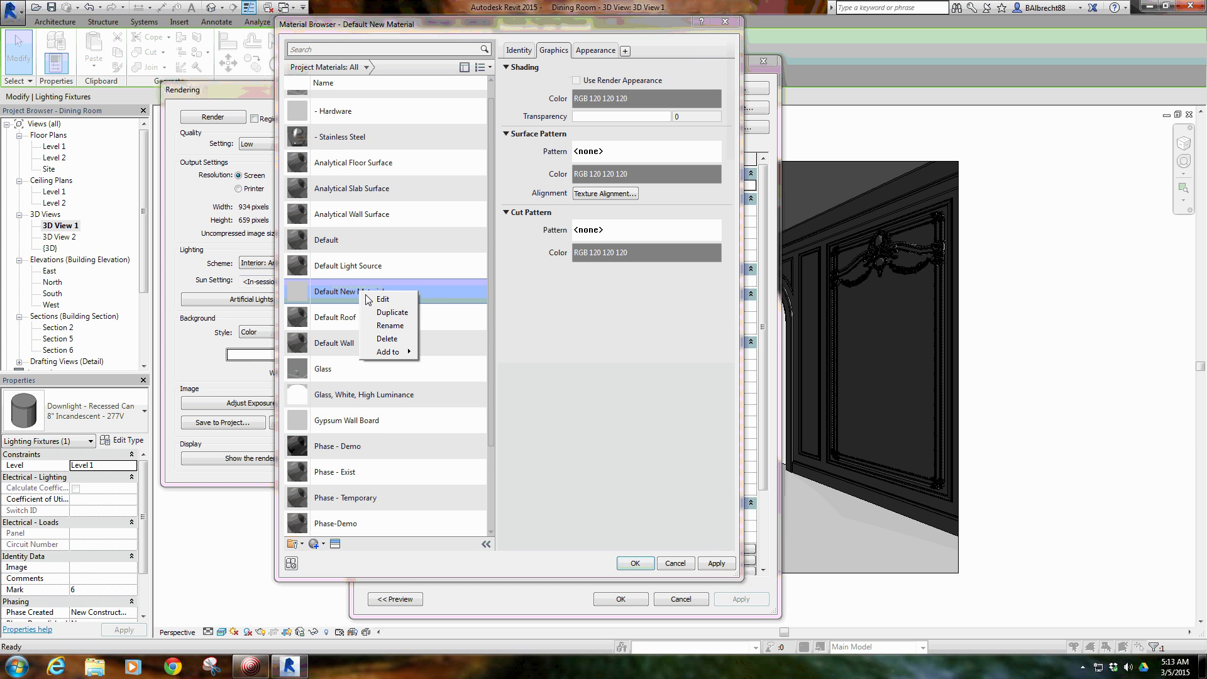
pyautogui.click(399, 326)
pyautogui.write('- L')
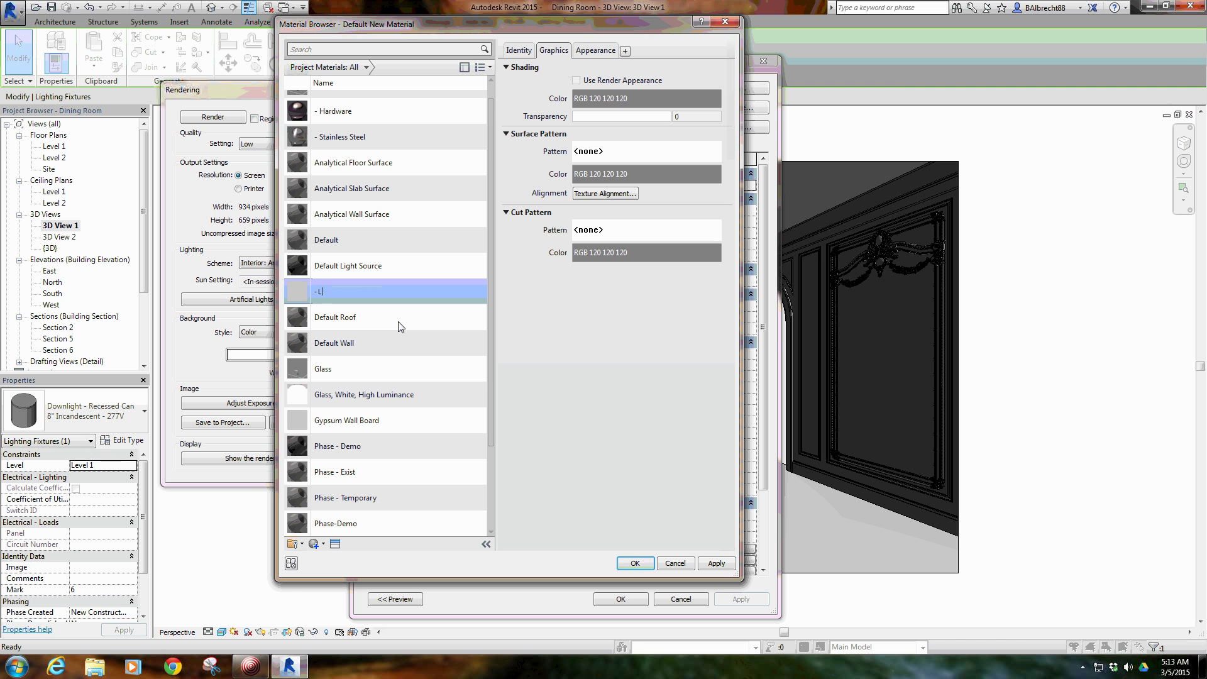
pyautogui.write('ight Bulb')
pyautogui.press('Return')
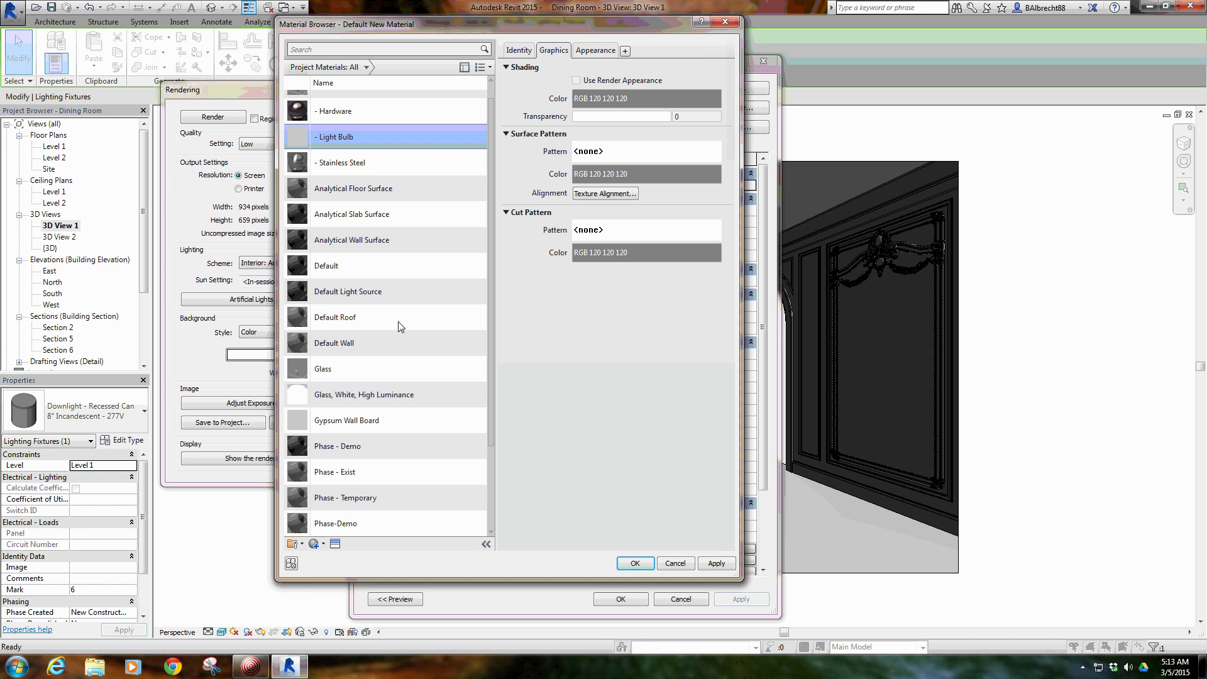
# Replace the new material's appearance with the Light Bulb - On asset from the Glass category of the Appearance Library.
pyautogui.click(591, 54)
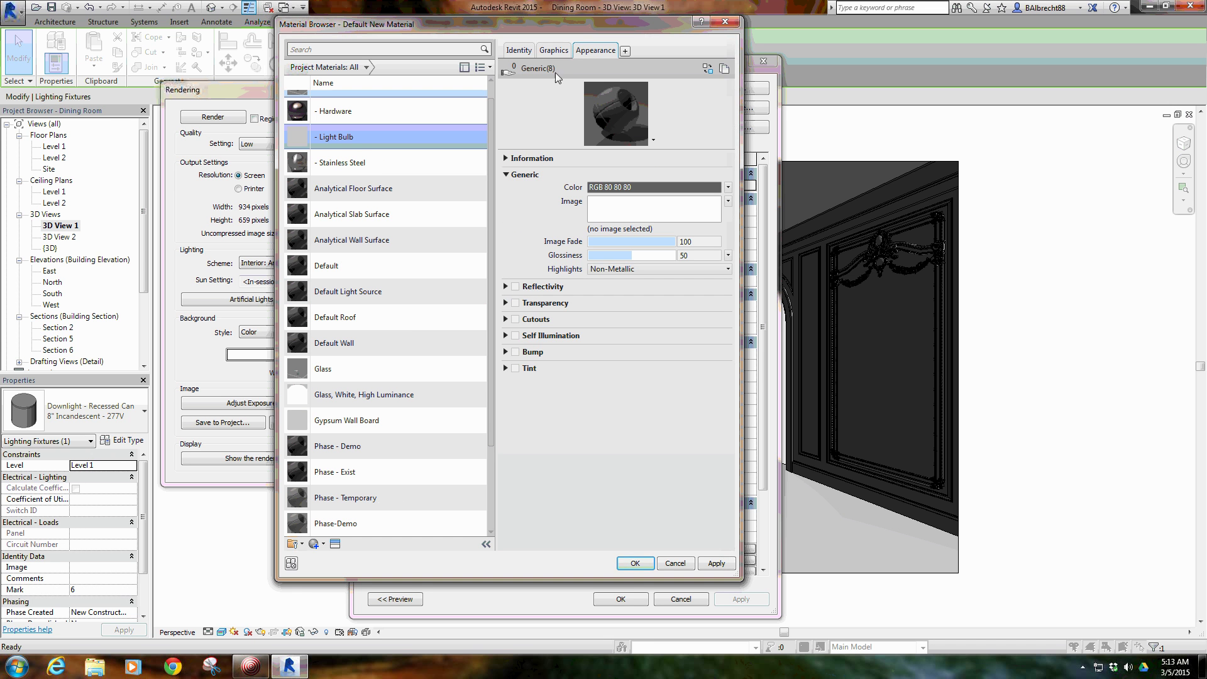
pyautogui.click(707, 69)
pyautogui.click(707, 69)
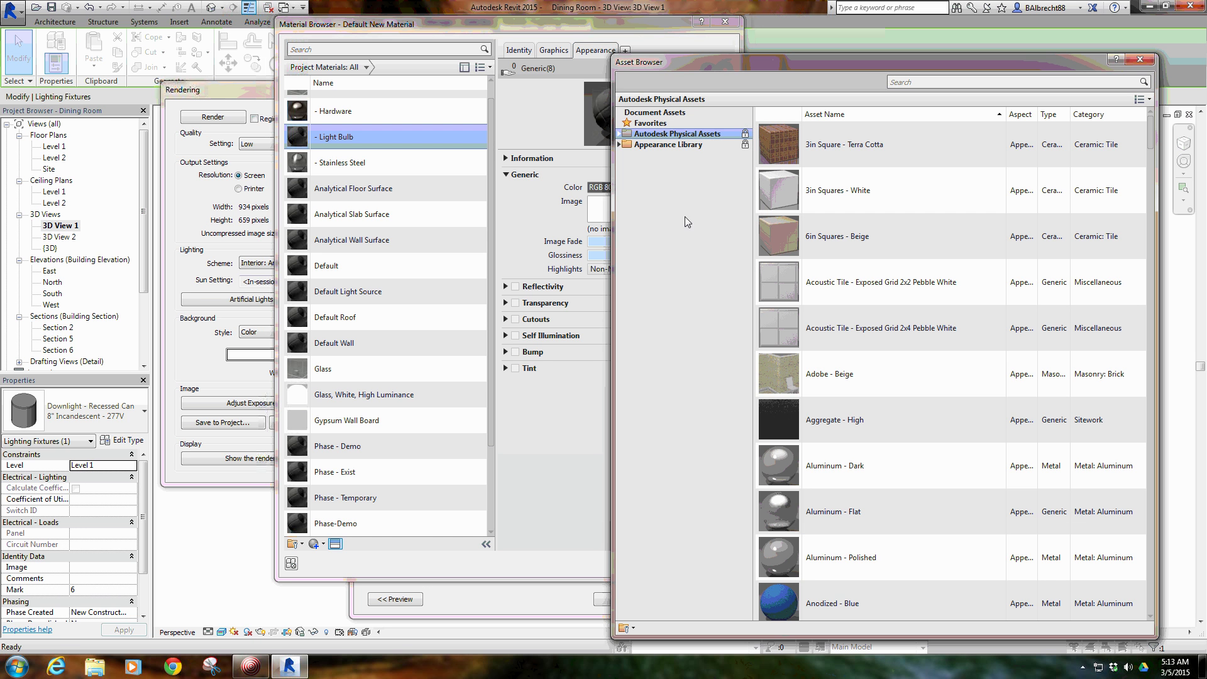
pyautogui.click(631, 145)
pyautogui.click(619, 145)
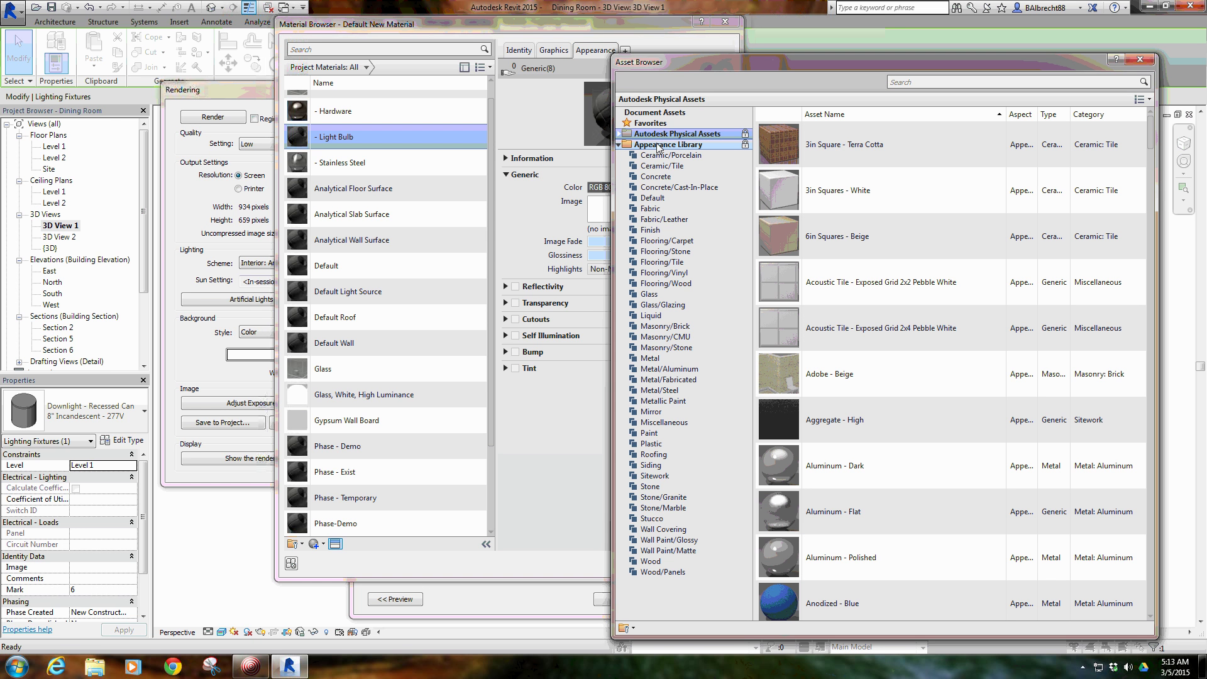
pyautogui.click(672, 295)
pyautogui.scroll(-5, 974, 375)
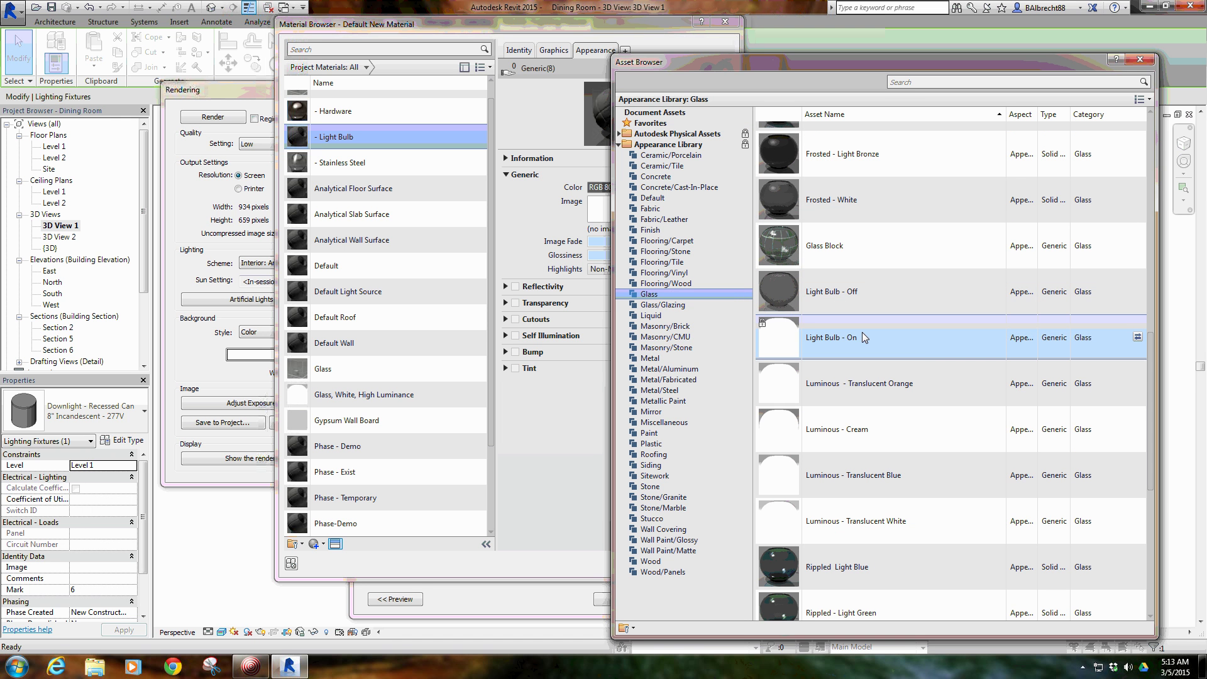
pyautogui.doubleClick(864, 337)
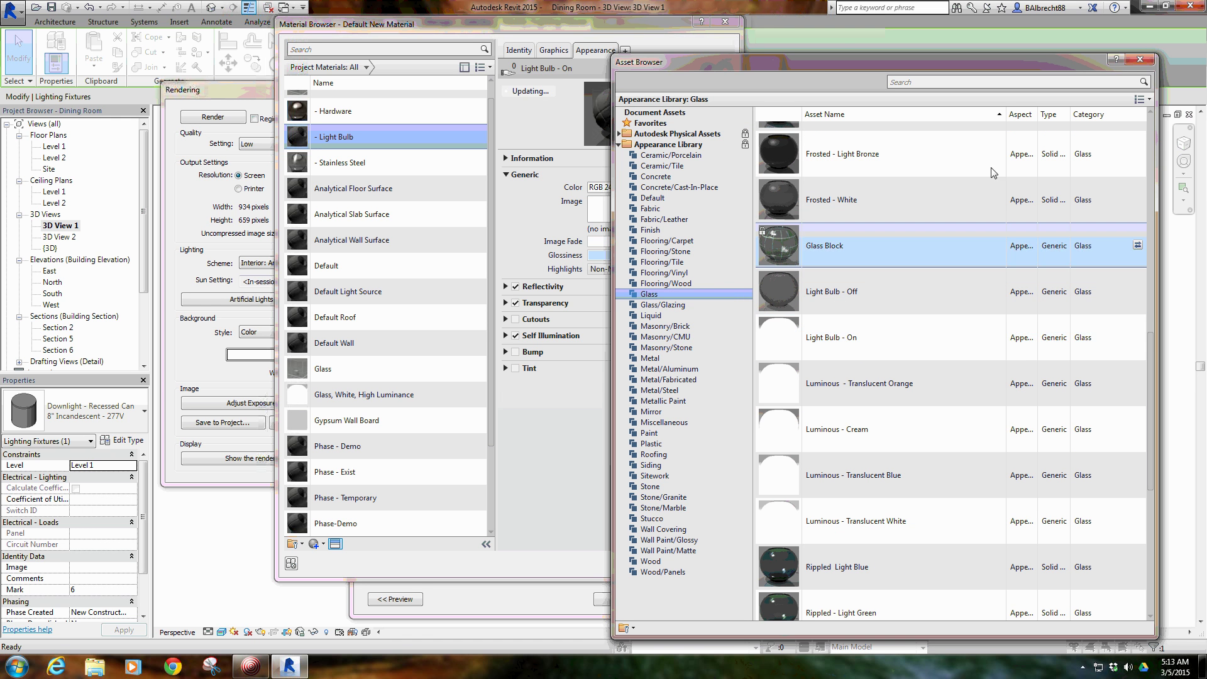
pyautogui.click(1125, 61)
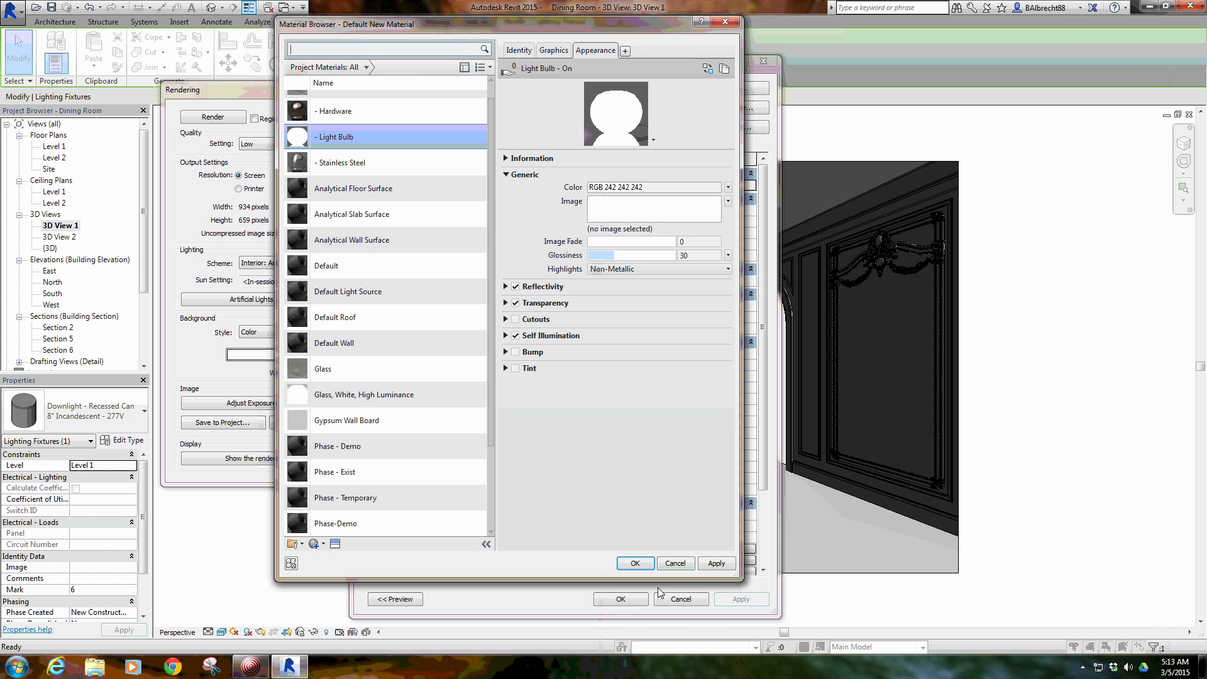
# Assign the "- Light Bulb" material to the recessed downlight type and render the view again.
pyautogui.click(630, 563)
pyautogui.click(620, 598)
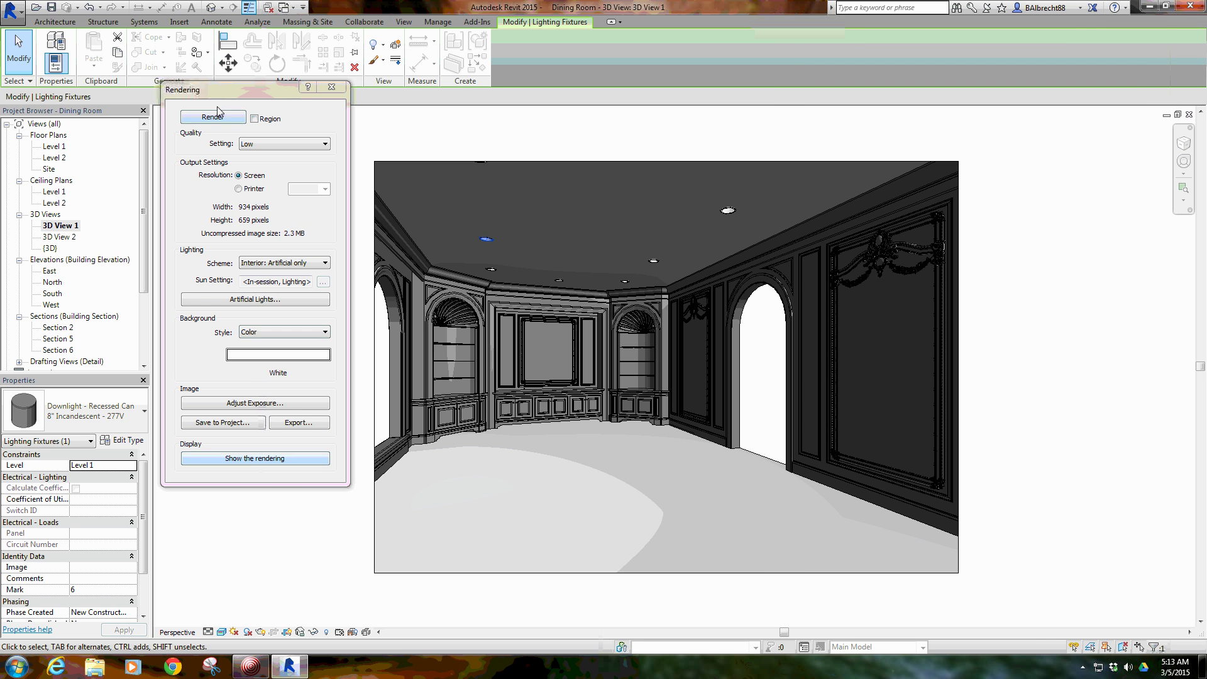
pyautogui.click(266, 548)
pyautogui.click(244, 116)
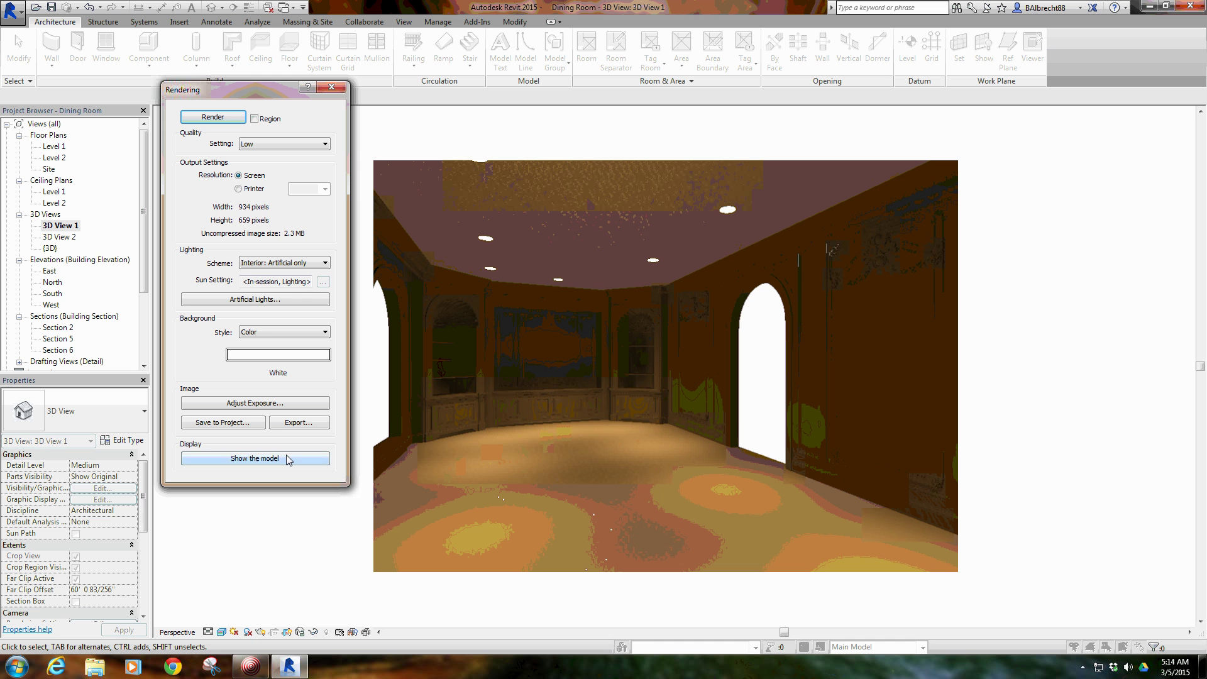
# Show the model again and select all instances of the recessed downlight in the entire project.
pyautogui.click(258, 458)
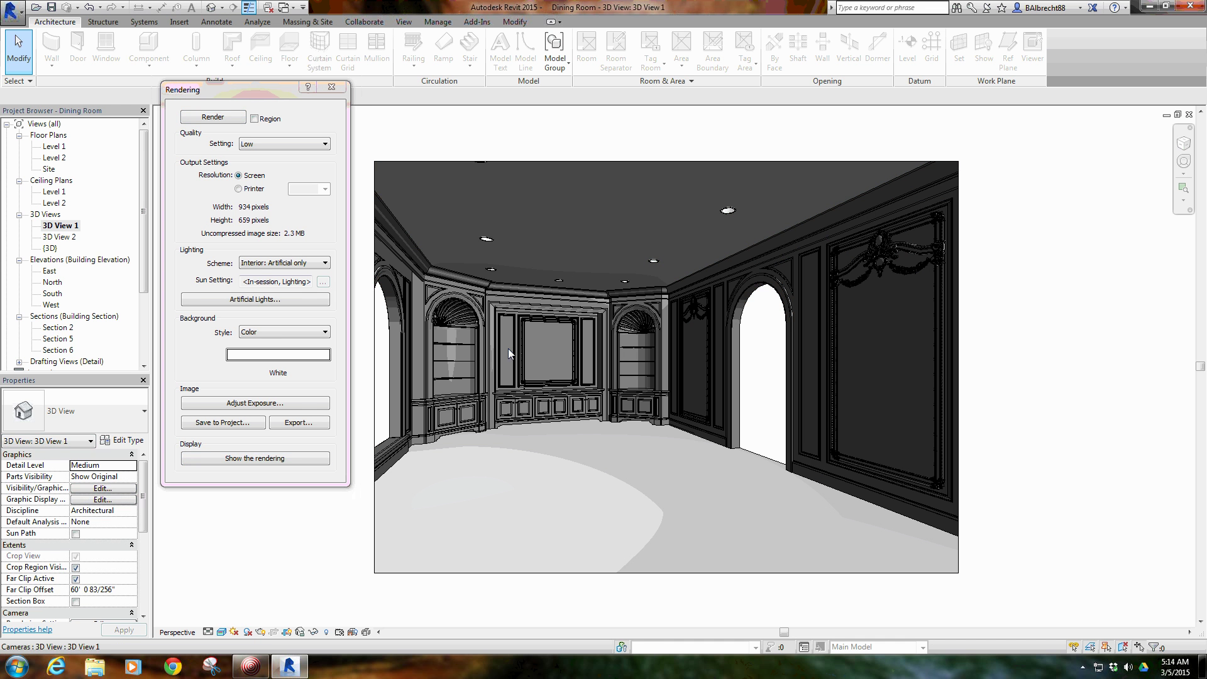
pyautogui.click(489, 240)
pyautogui.rightClick(490, 241)
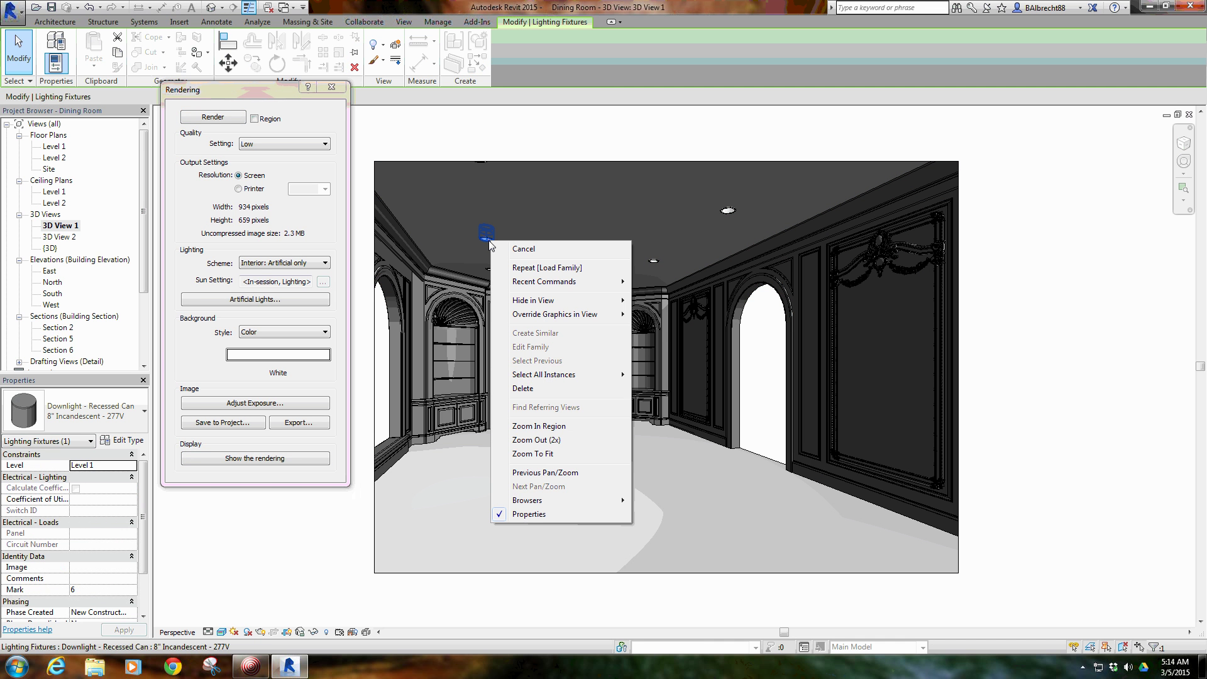
pyautogui.moveTo(616, 374)
pyautogui.click(717, 389)
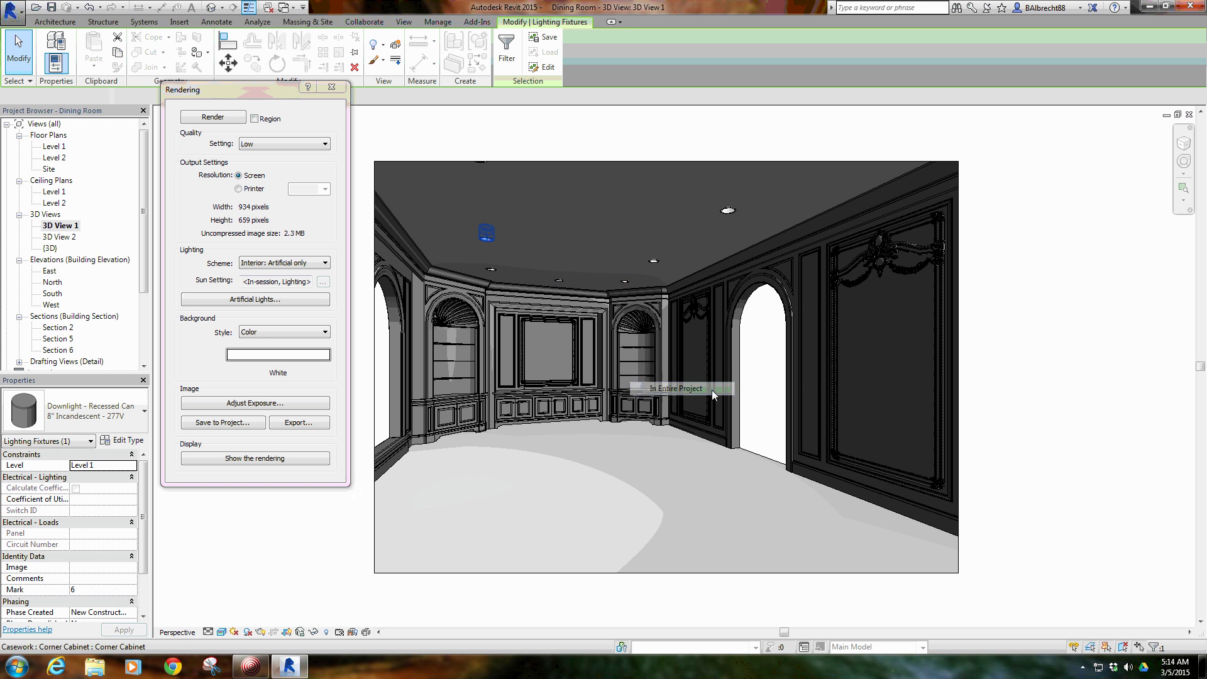
pyautogui.rightClick(491, 243)
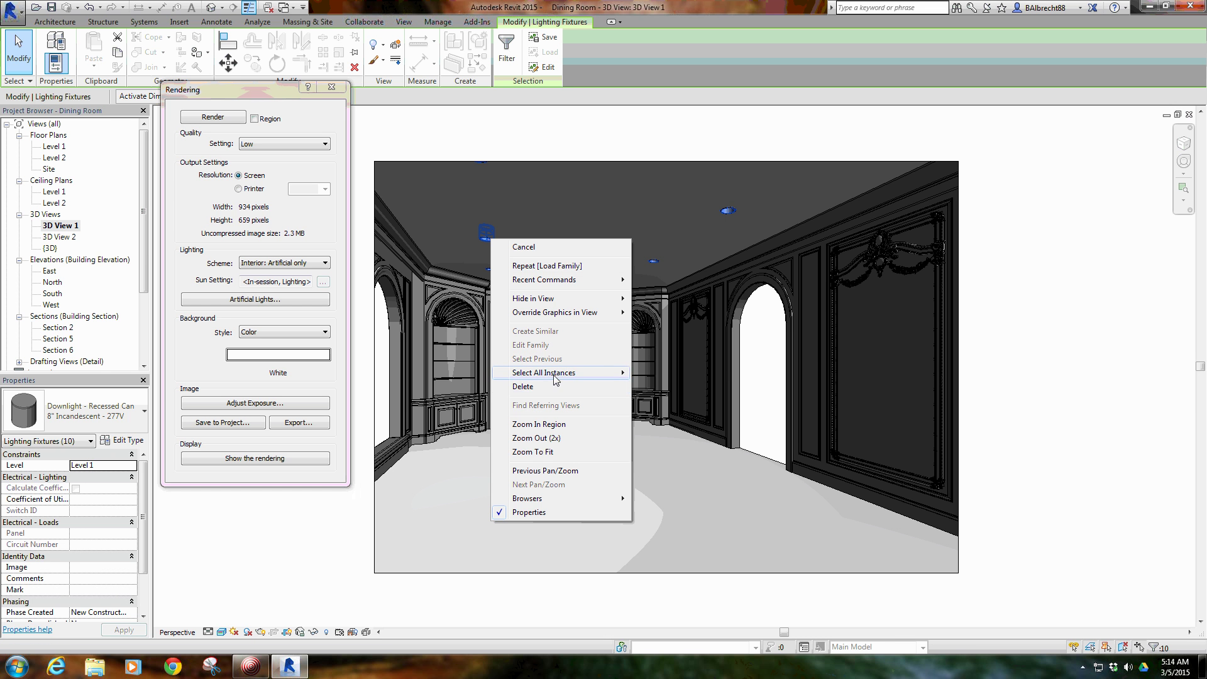
pyautogui.click(707, 386)
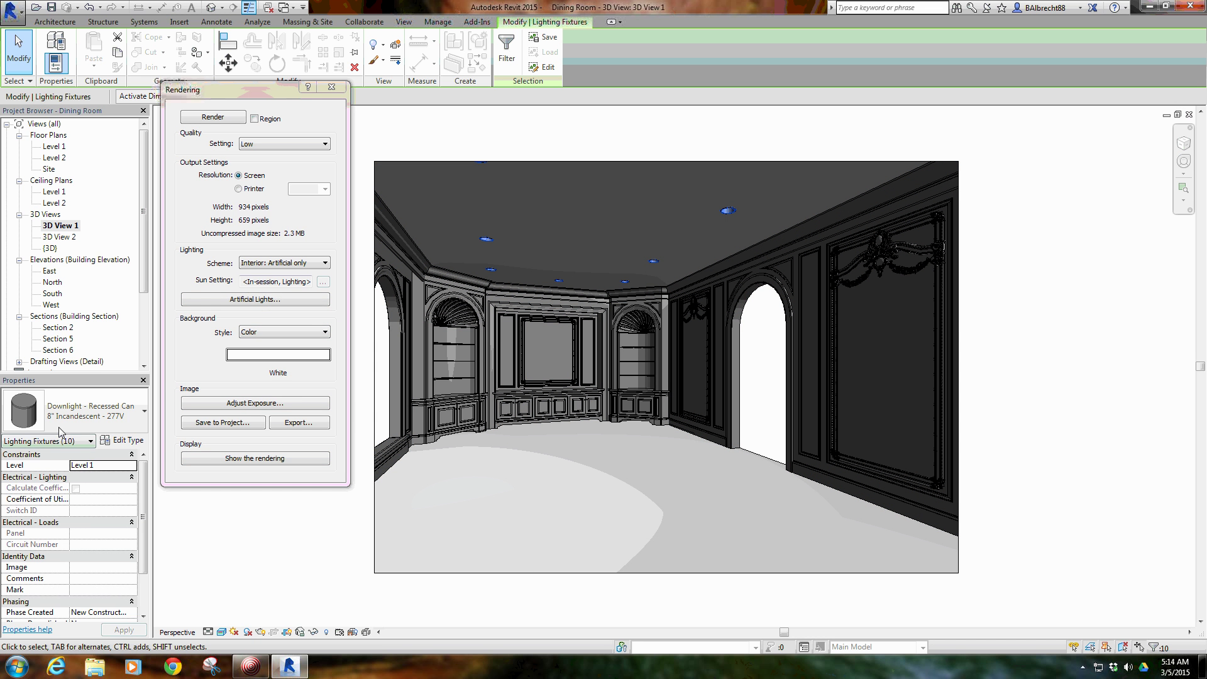
# Examine the selected downlights' photometric type properties and initial intensity options without changing them.
pyautogui.click(122, 440)
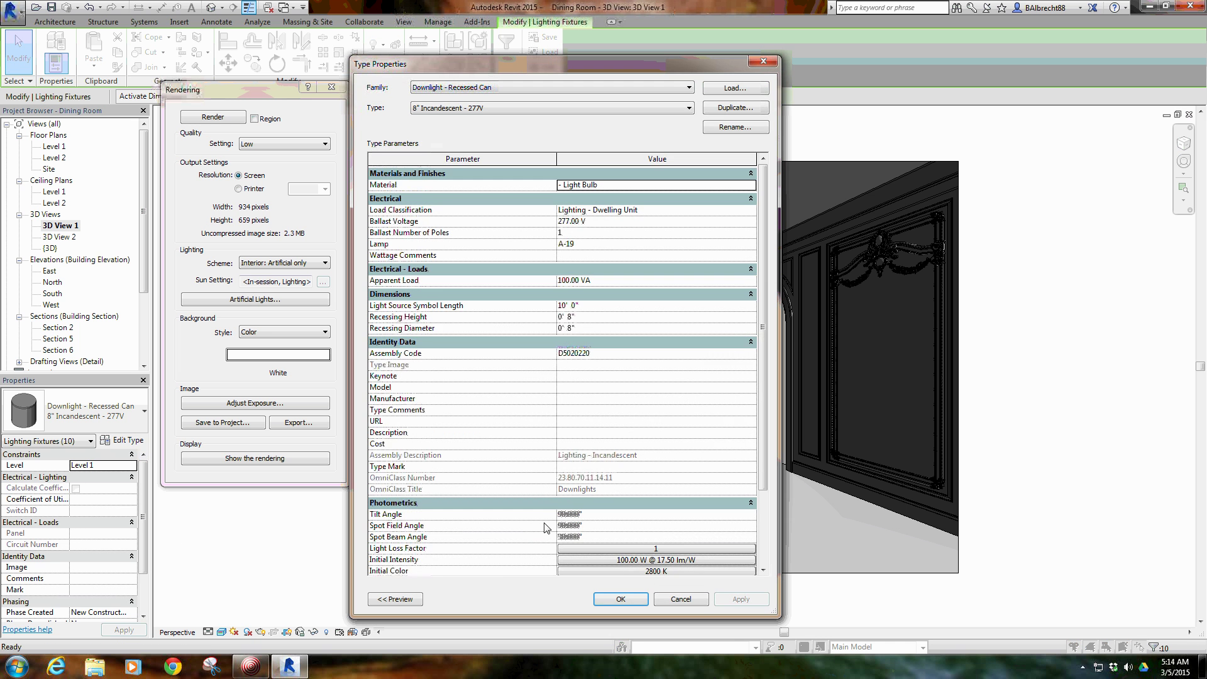
pyautogui.scroll(-1, 764, 302)
pyautogui.scroll(-3, 765, 301)
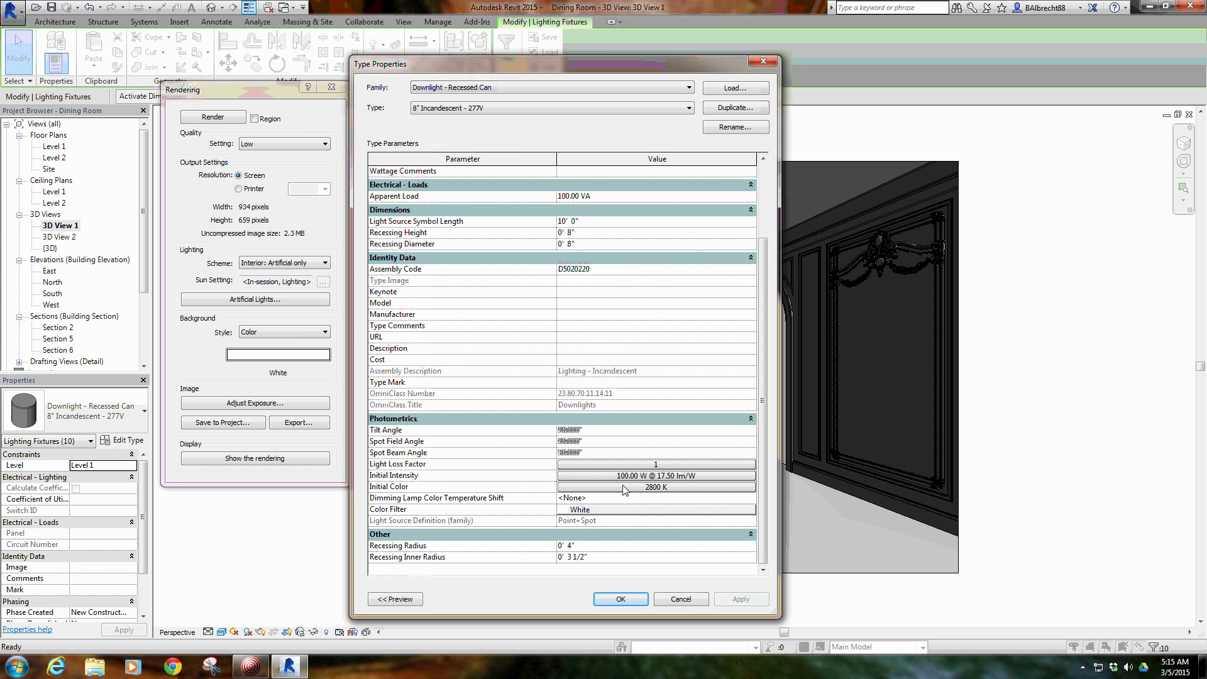
pyautogui.click(650, 477)
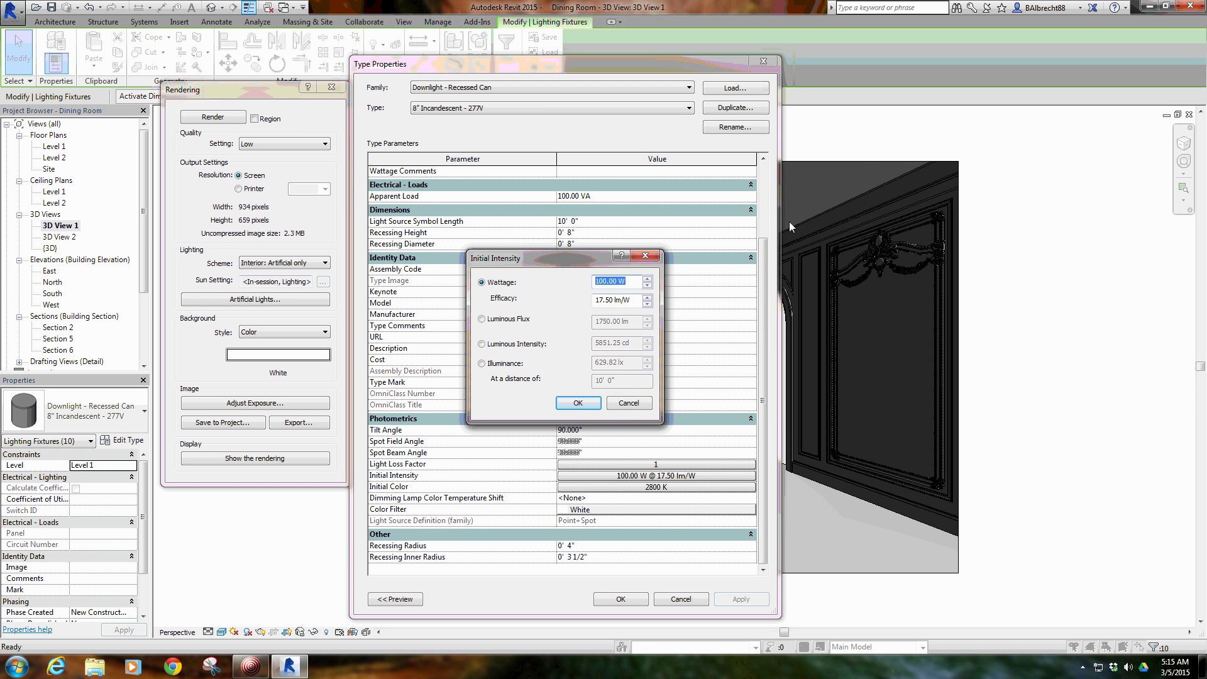
pyautogui.click(629, 403)
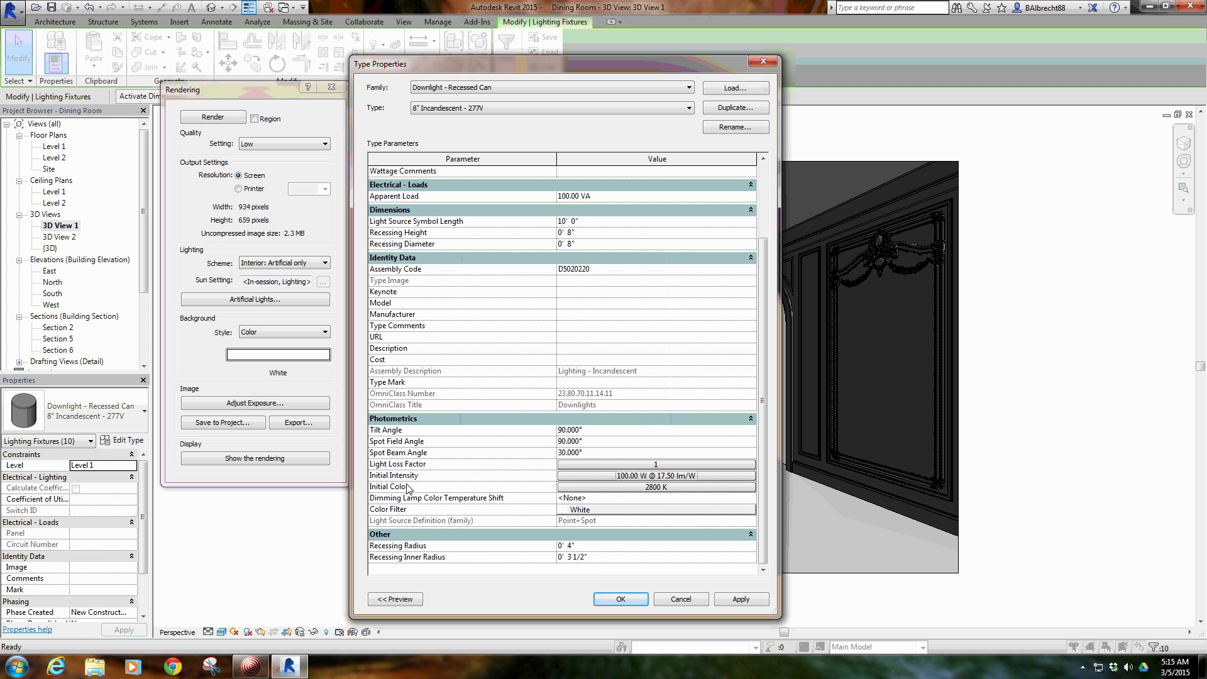
pyautogui.click(651, 487)
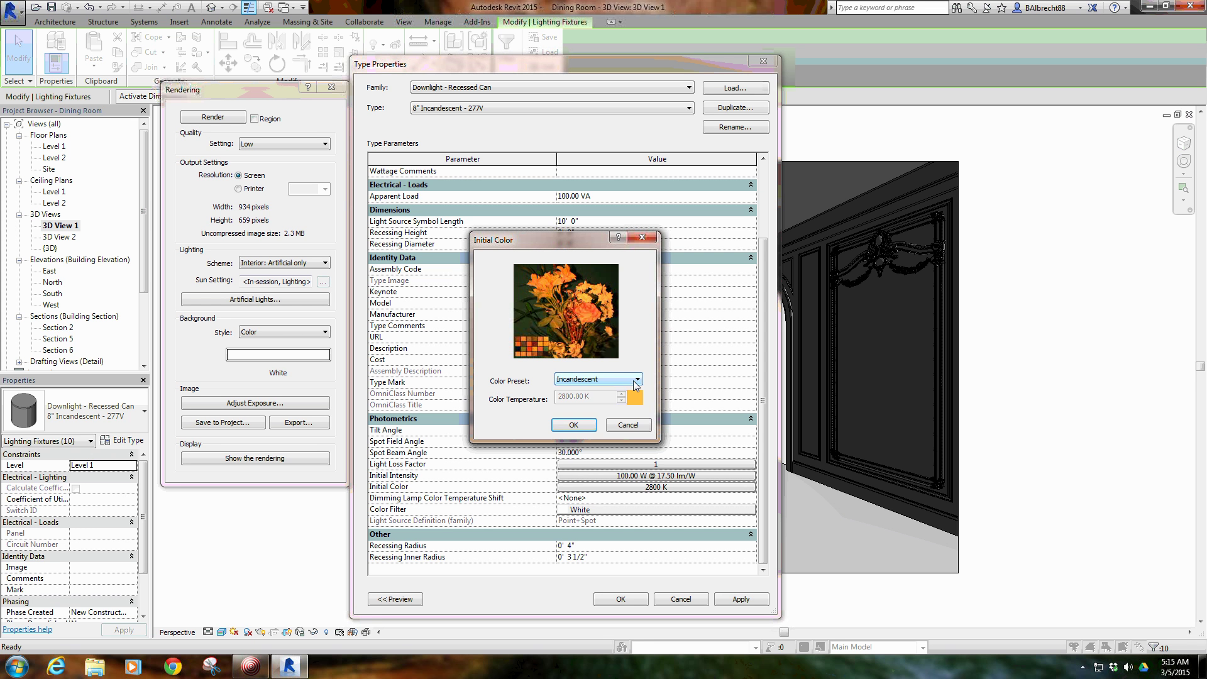
pyautogui.click(633, 378)
pyautogui.click(635, 386)
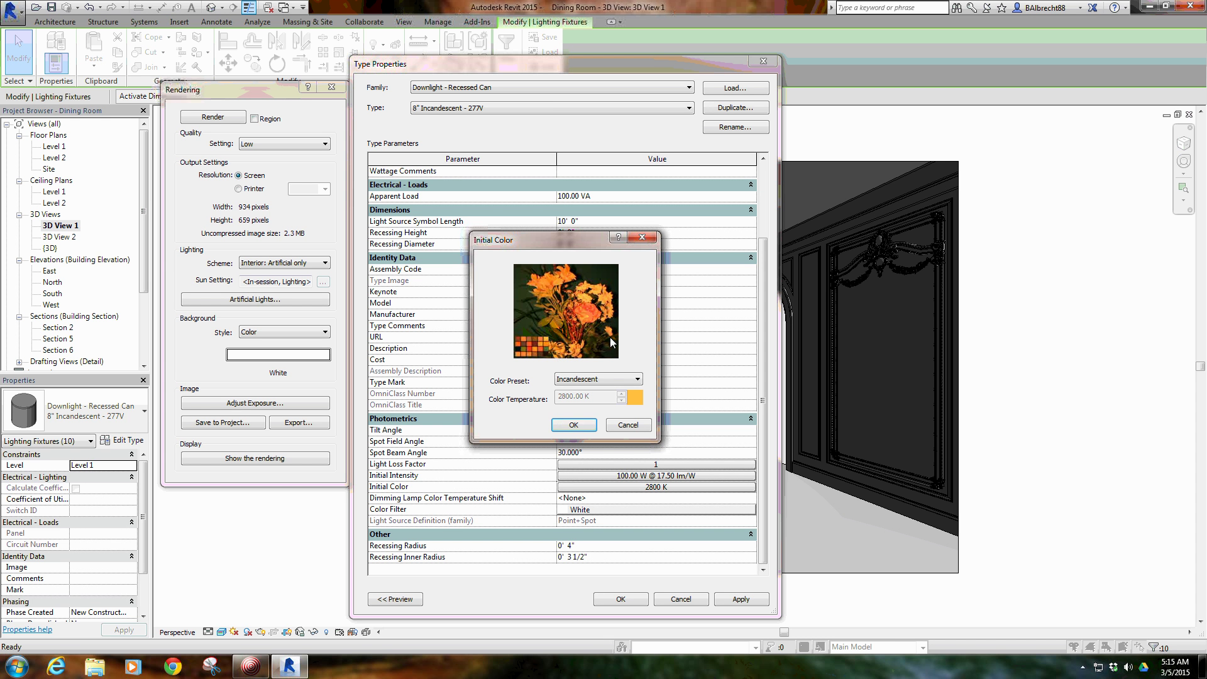
pyautogui.click(625, 384)
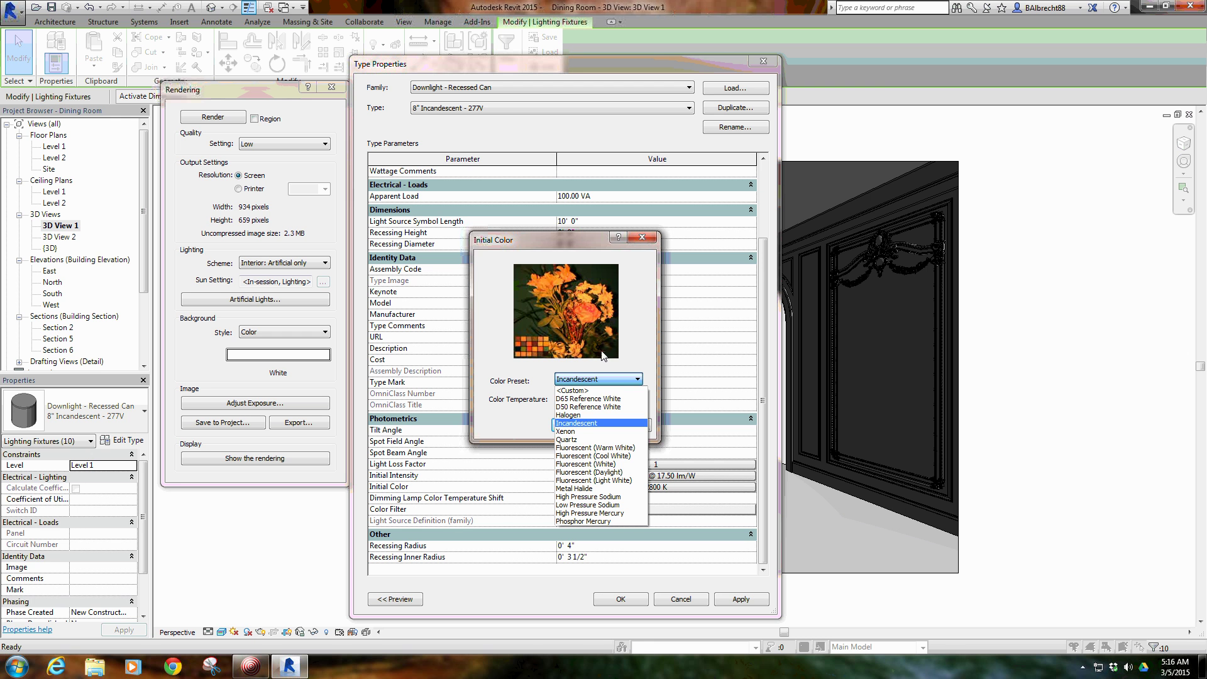
pyautogui.click(586, 473)
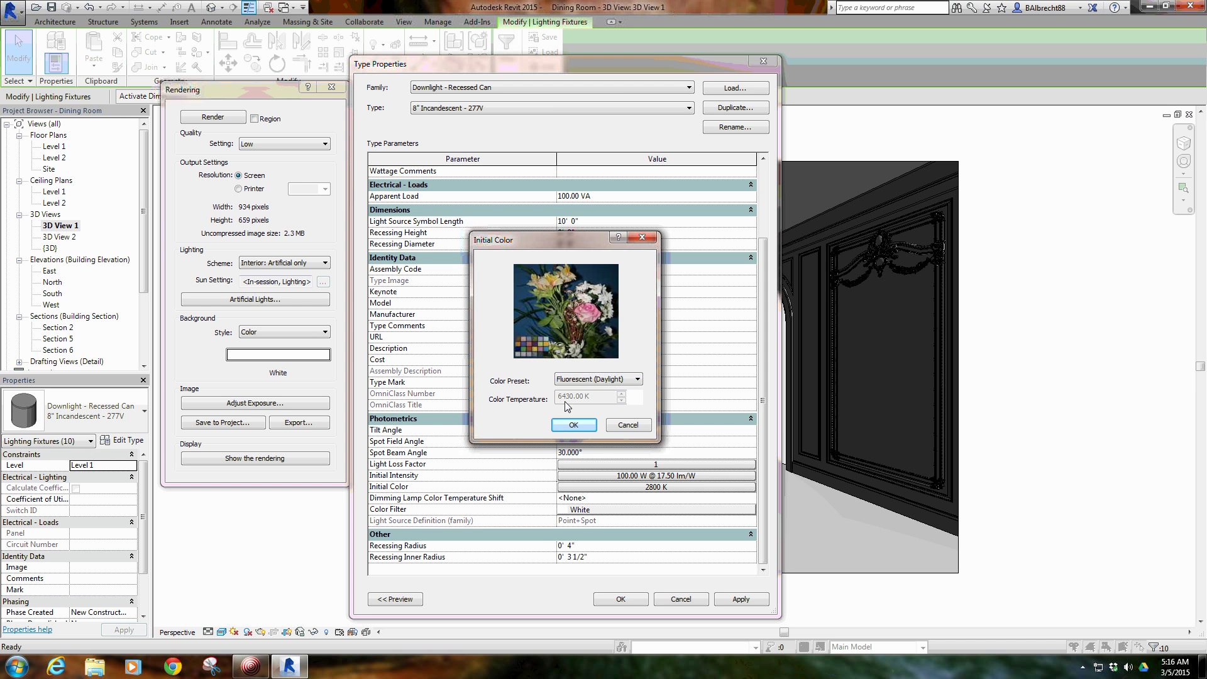
pyautogui.click(611, 381)
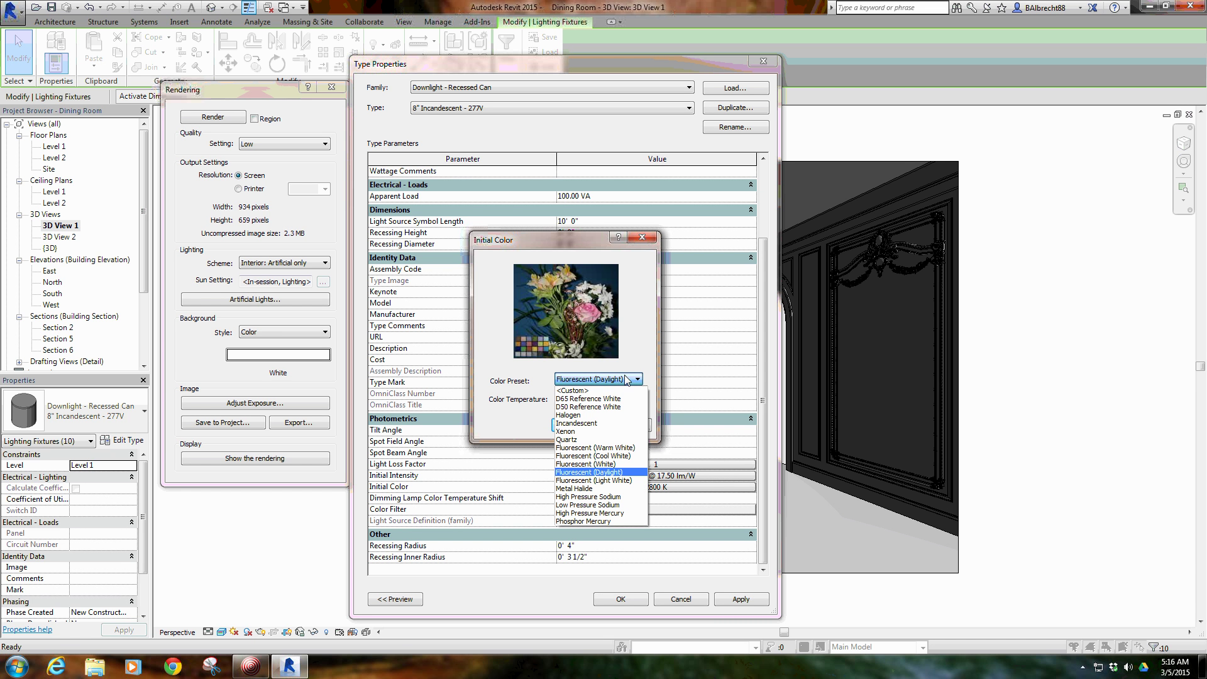
pyautogui.click(620, 379)
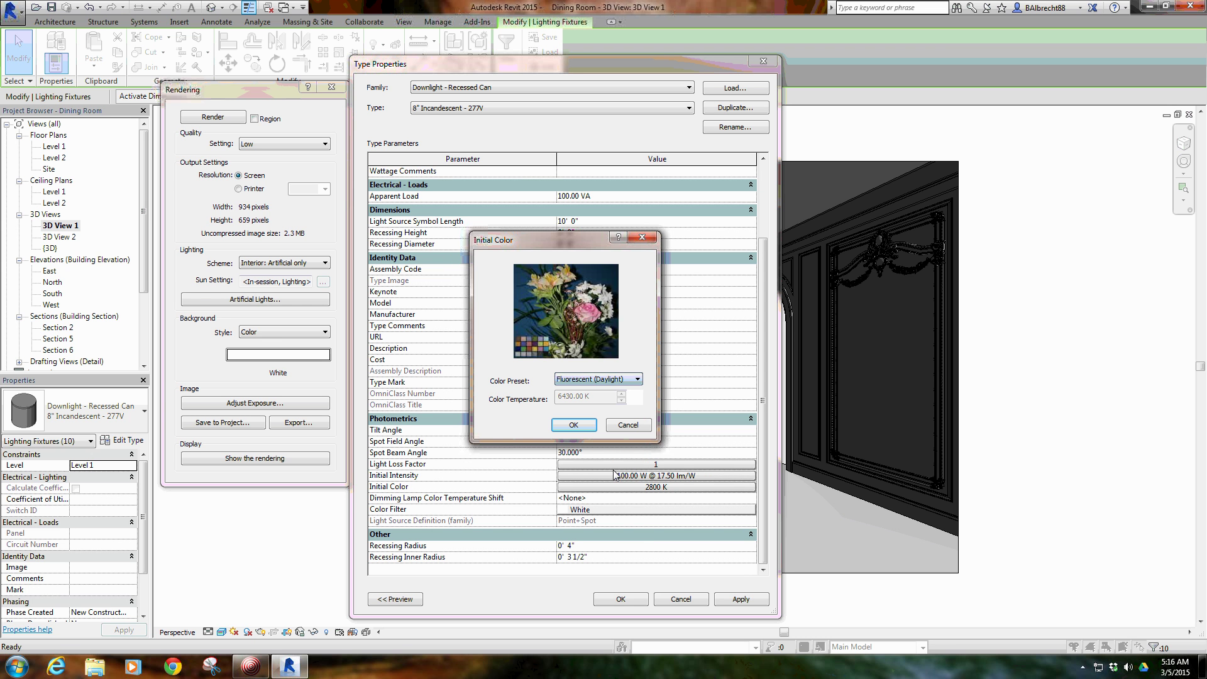
pyautogui.click(619, 378)
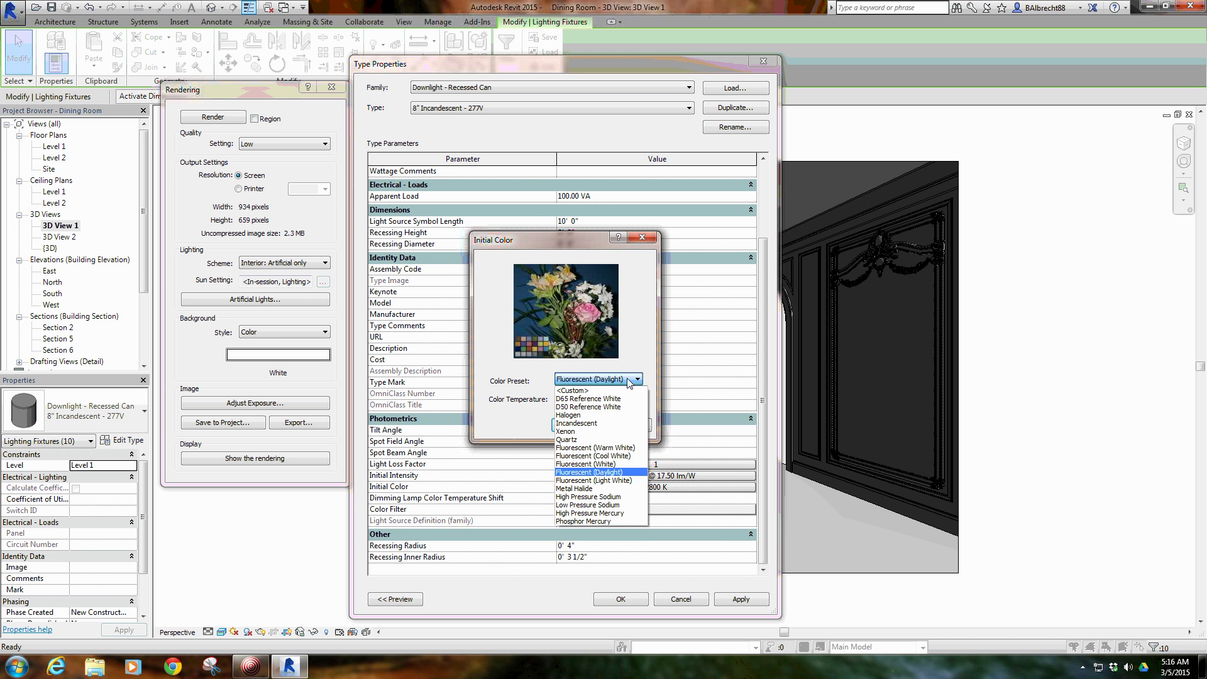
pyautogui.click(612, 472)
pyautogui.click(632, 379)
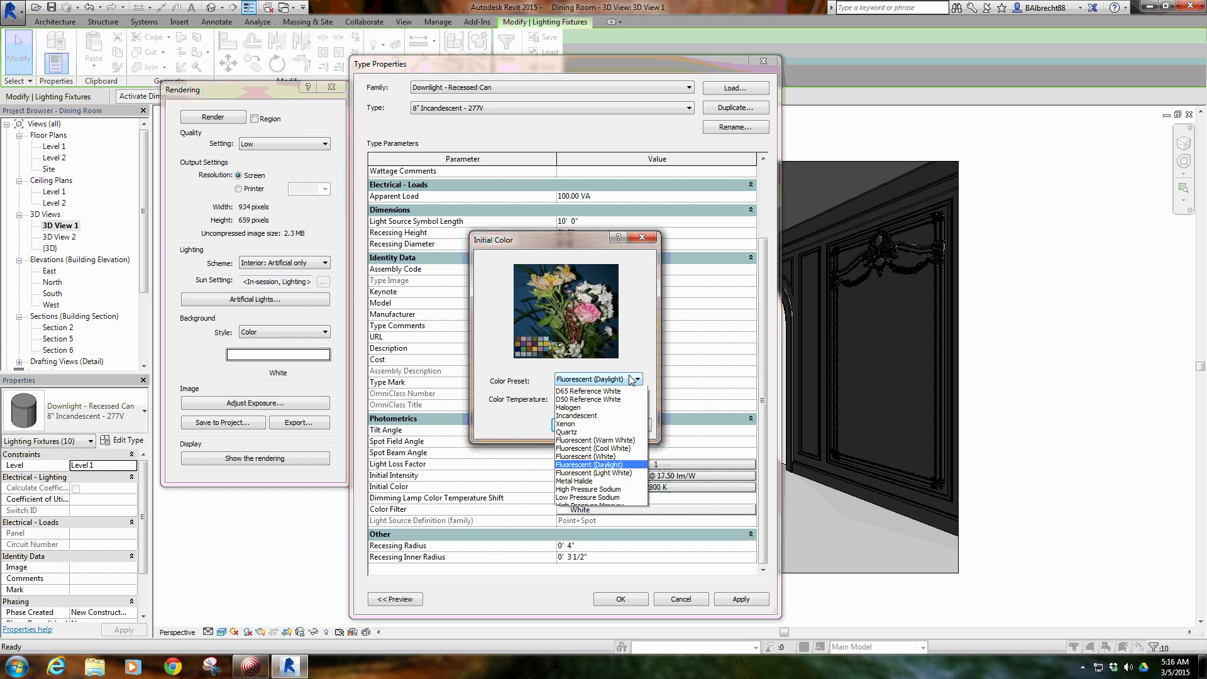
pyautogui.click(636, 393)
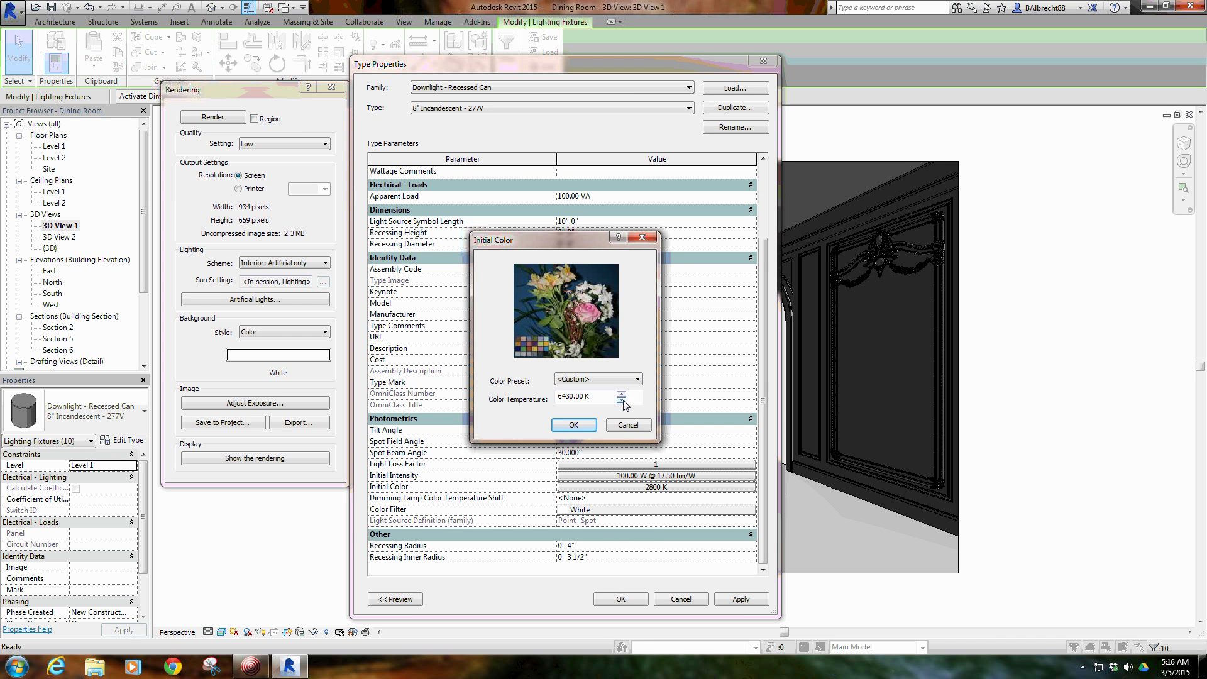
pyautogui.click(620, 401)
pyautogui.click(621, 401)
pyautogui.scroll(-3, 597, 400)
pyautogui.click(628, 425)
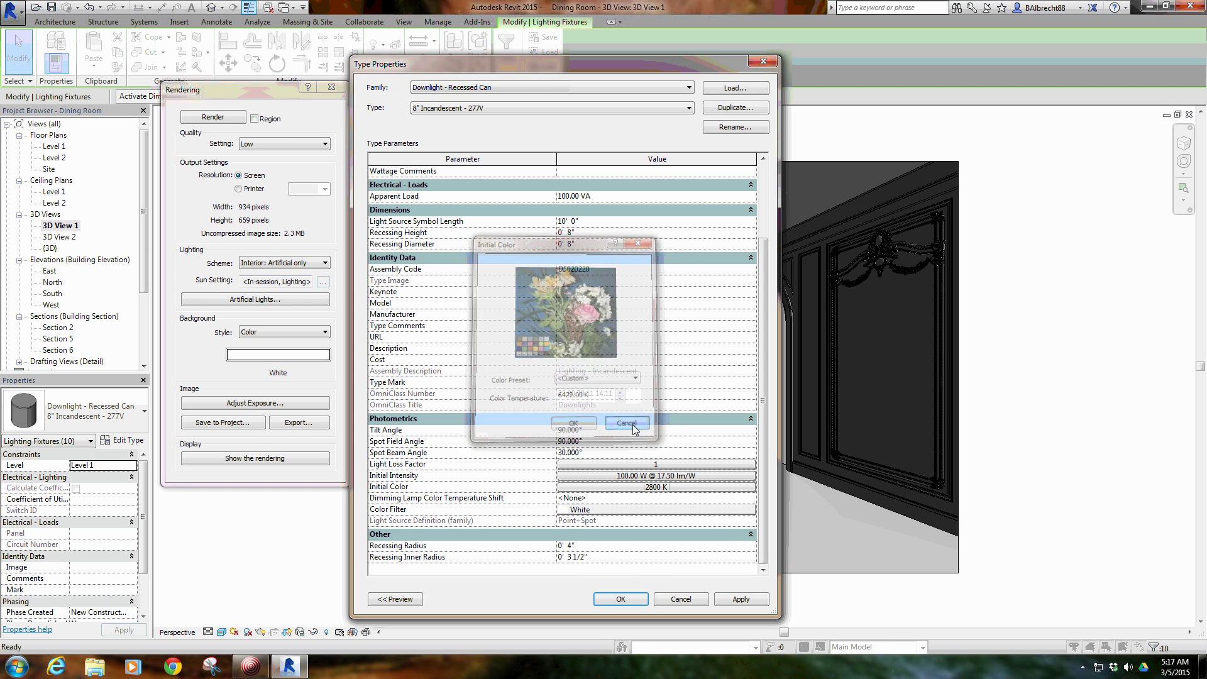
# Set the recessed downlight type's initial color to the Fluorescent (Daylight) preset and apply the type changes.
pyautogui.click(649, 488)
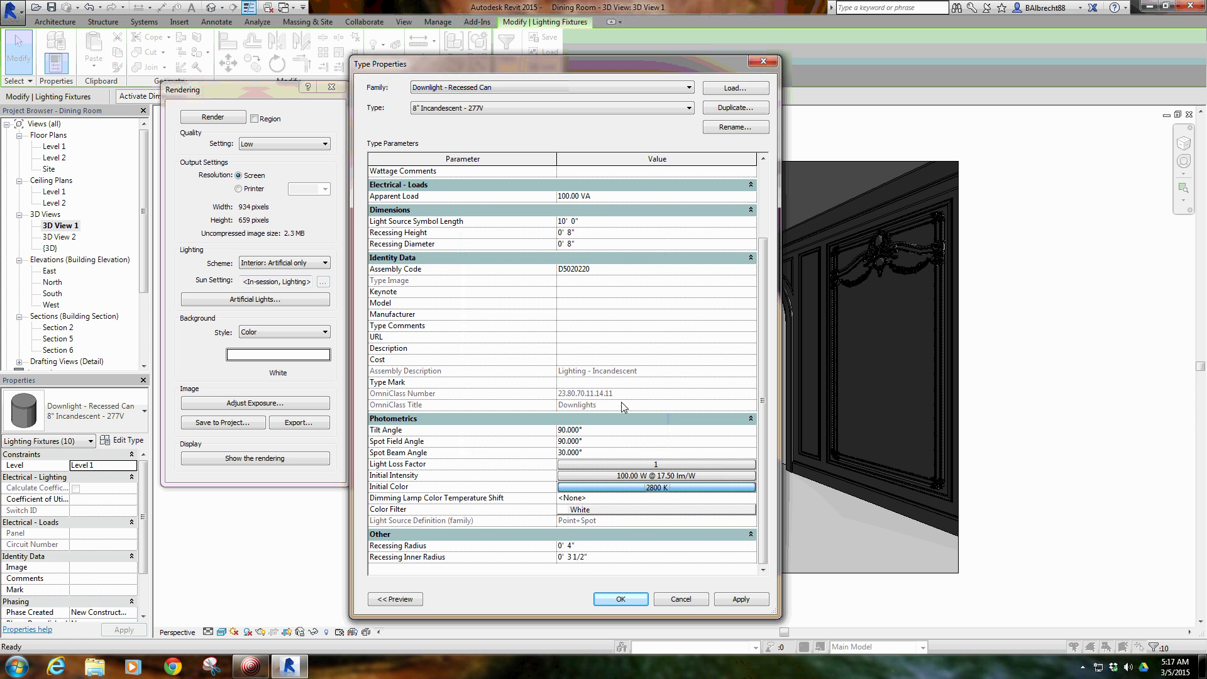
pyautogui.click(591, 381)
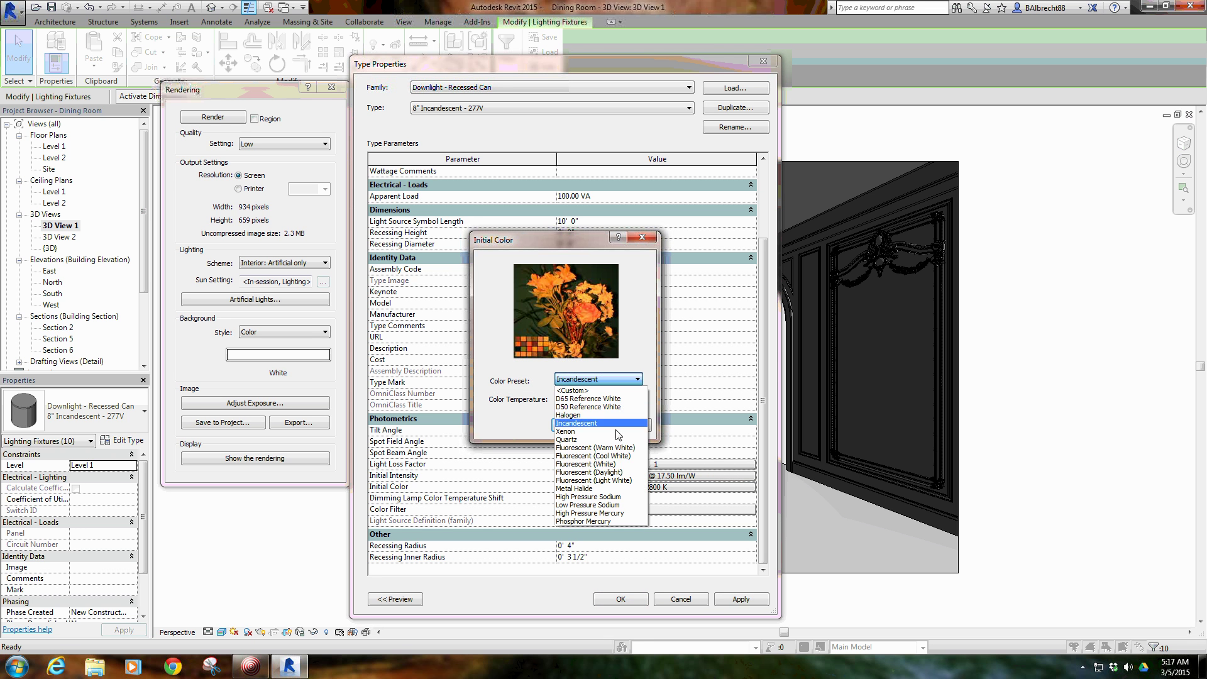
pyautogui.click(610, 476)
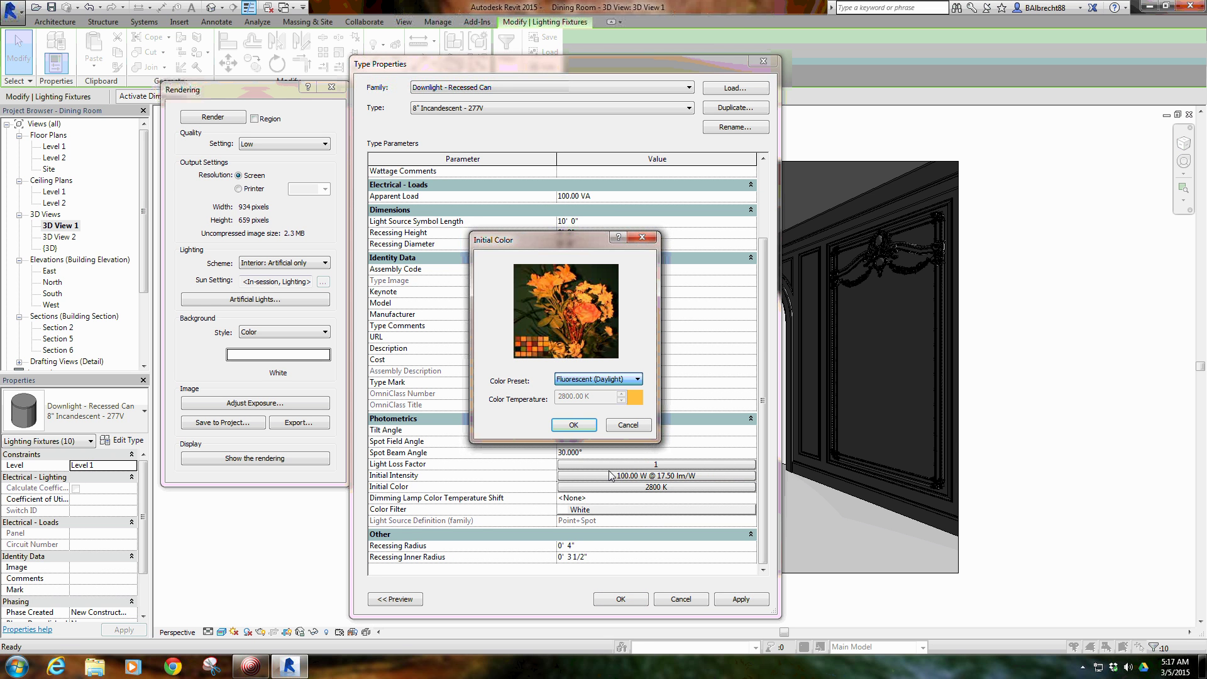
pyautogui.click(573, 425)
pyautogui.click(621, 598)
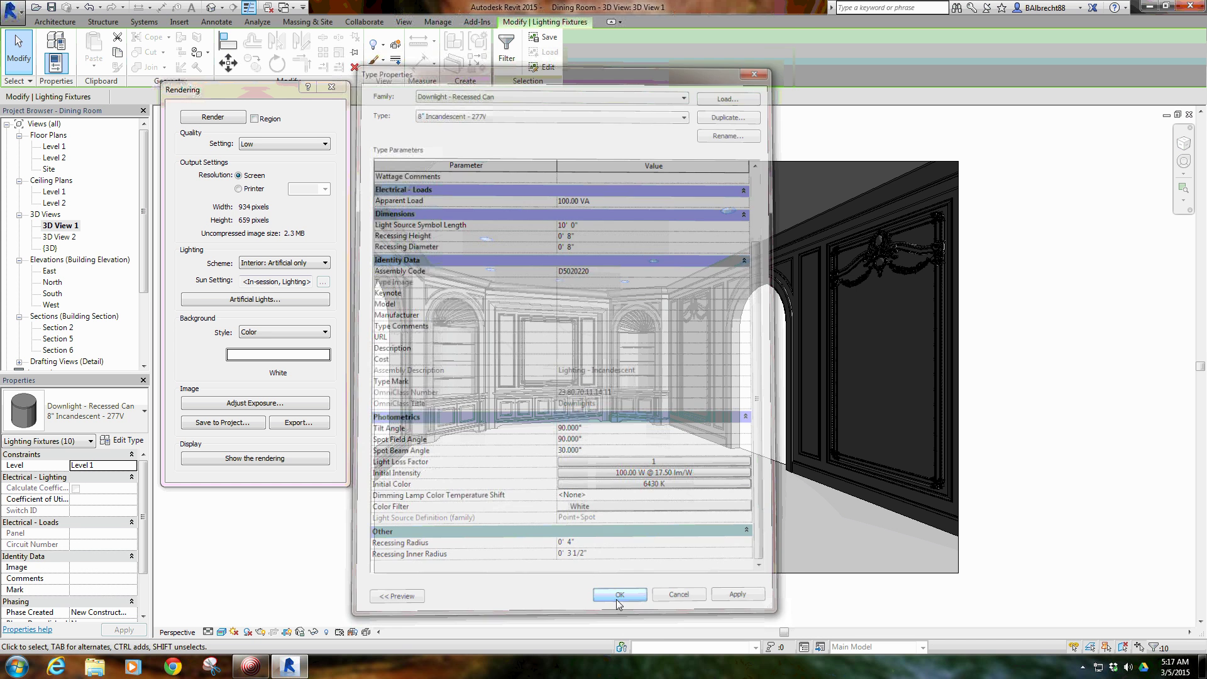
# Deselect the downlights and render the view at Medium quality.
pyautogui.click(321, 552)
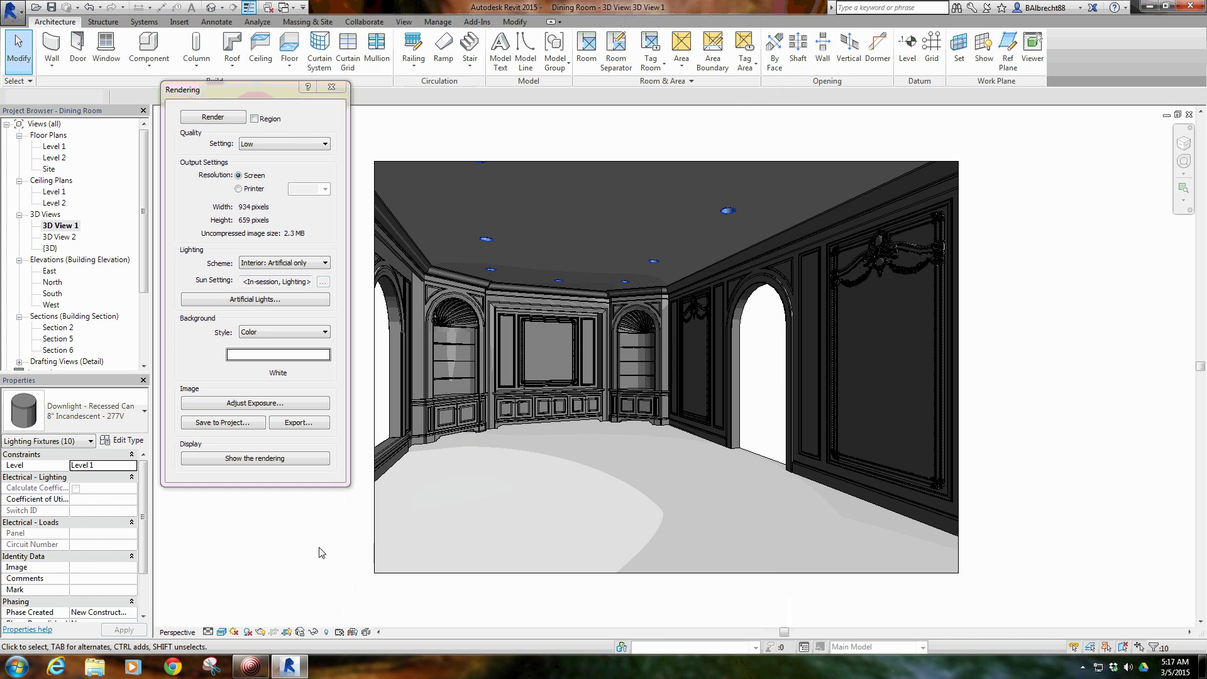
pyautogui.click(301, 148)
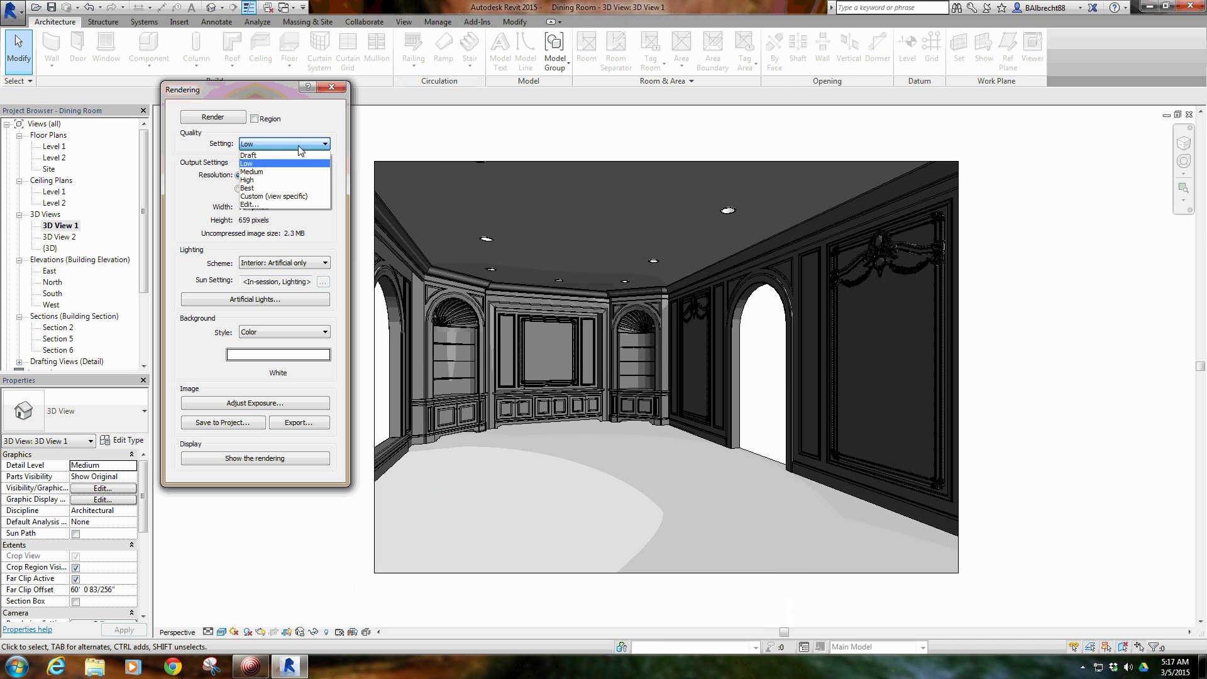
pyautogui.click(265, 175)
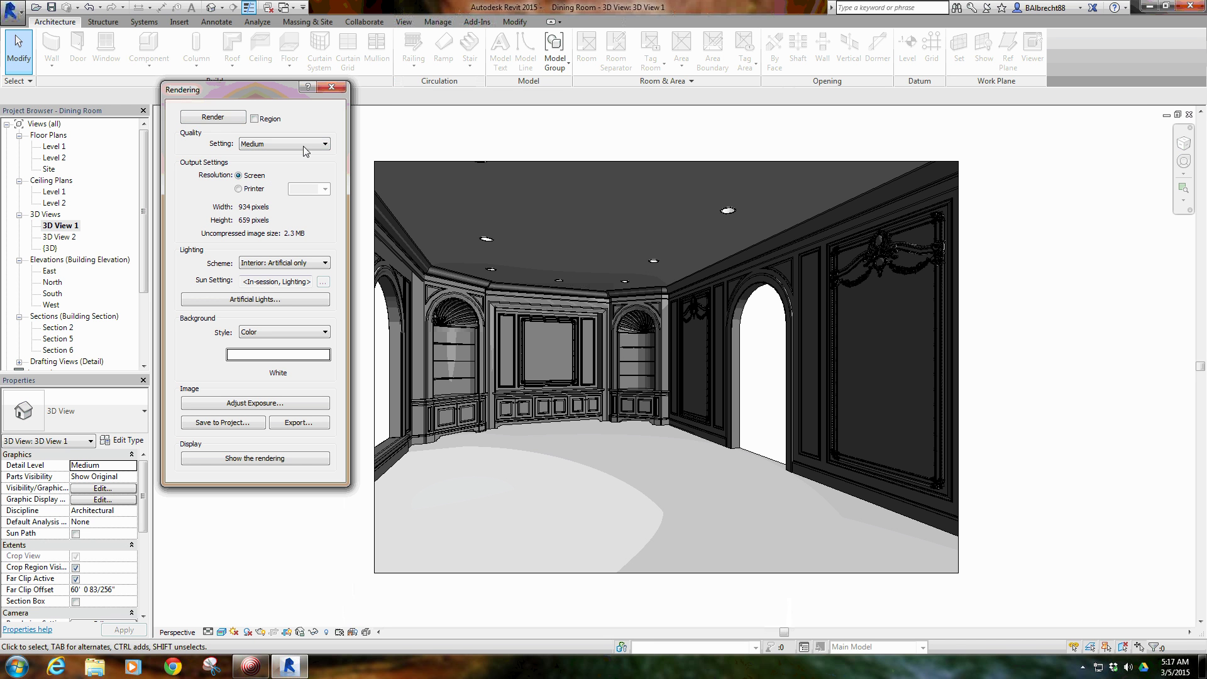
pyautogui.click(232, 116)
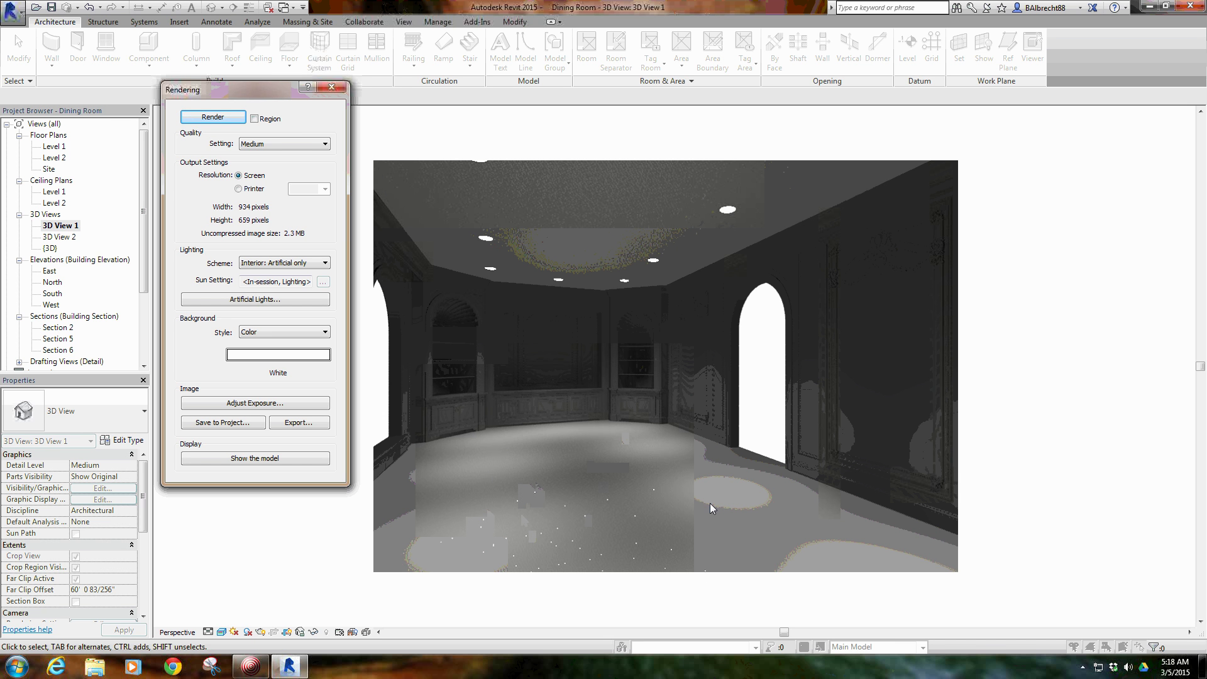
pyautogui.click(292, 145)
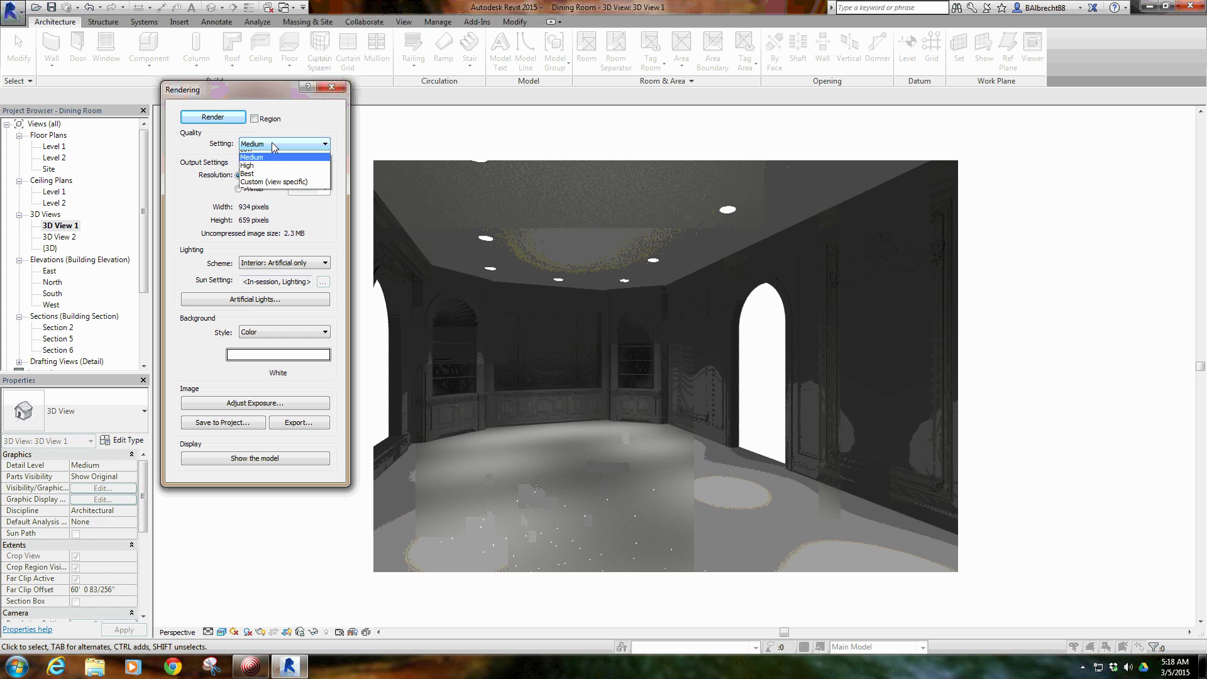
pyautogui.click(294, 144)
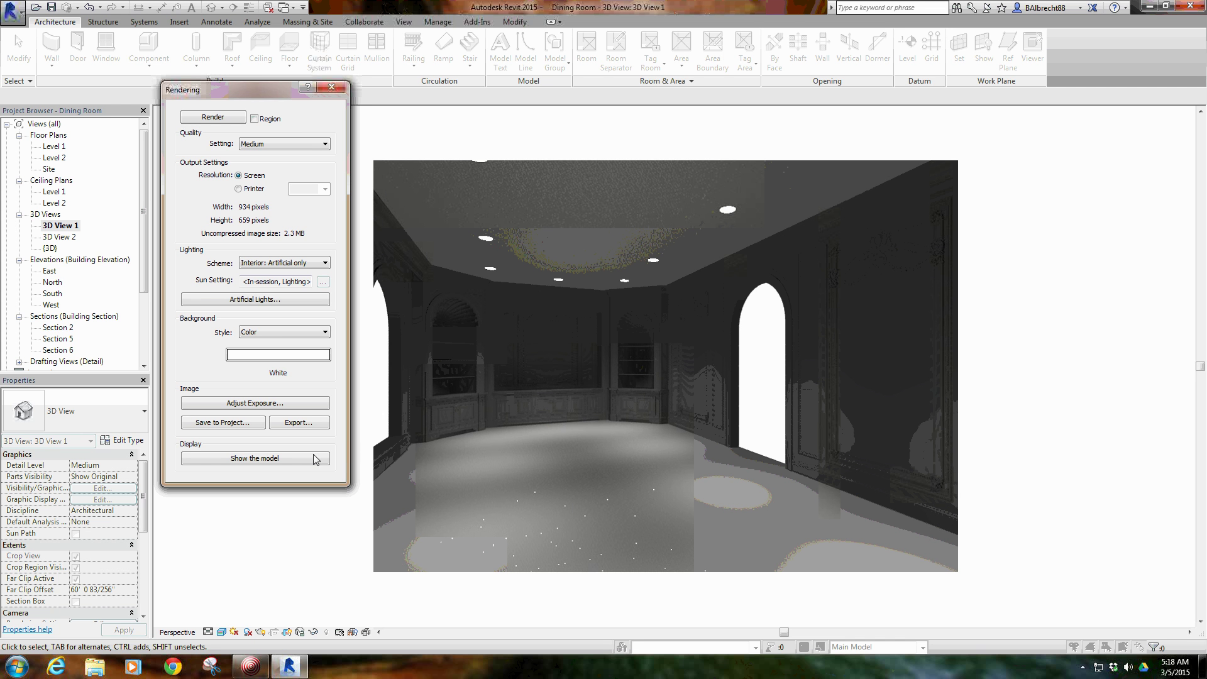
# Switch from the rendering back to the model, close the rendering settings and open the Level 1 floor plan.
pyautogui.click(291, 458)
pyautogui.click(331, 87)
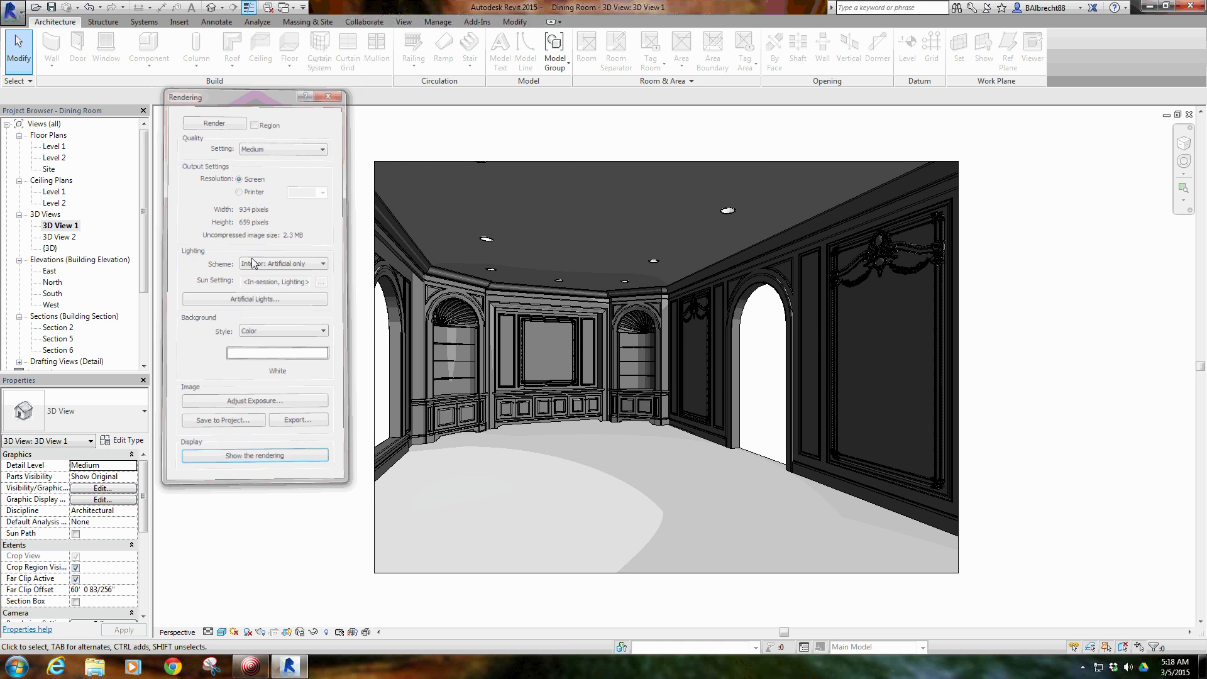
pyautogui.doubleClick(54, 147)
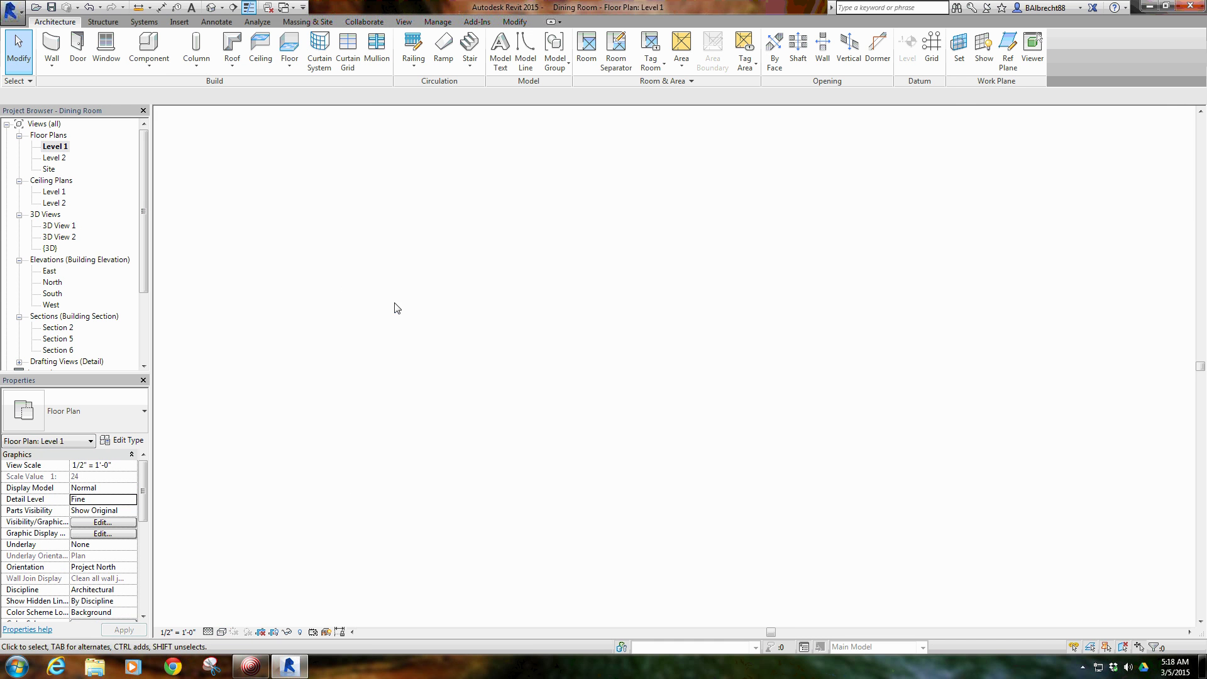
# Place seven Studio Light 120V fixtures around the inside perimeter of the dining room on Level 1.
pyautogui.click(132, 71)
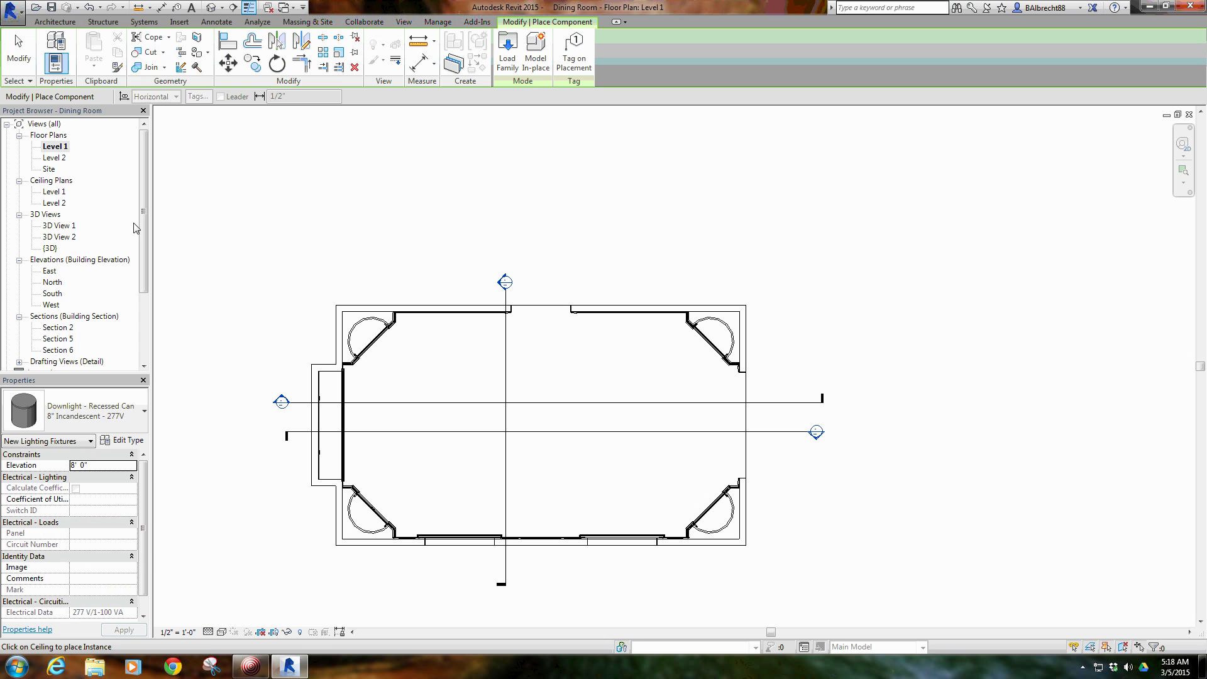
pyautogui.click(99, 413)
pyautogui.scroll(-10, 107, 206)
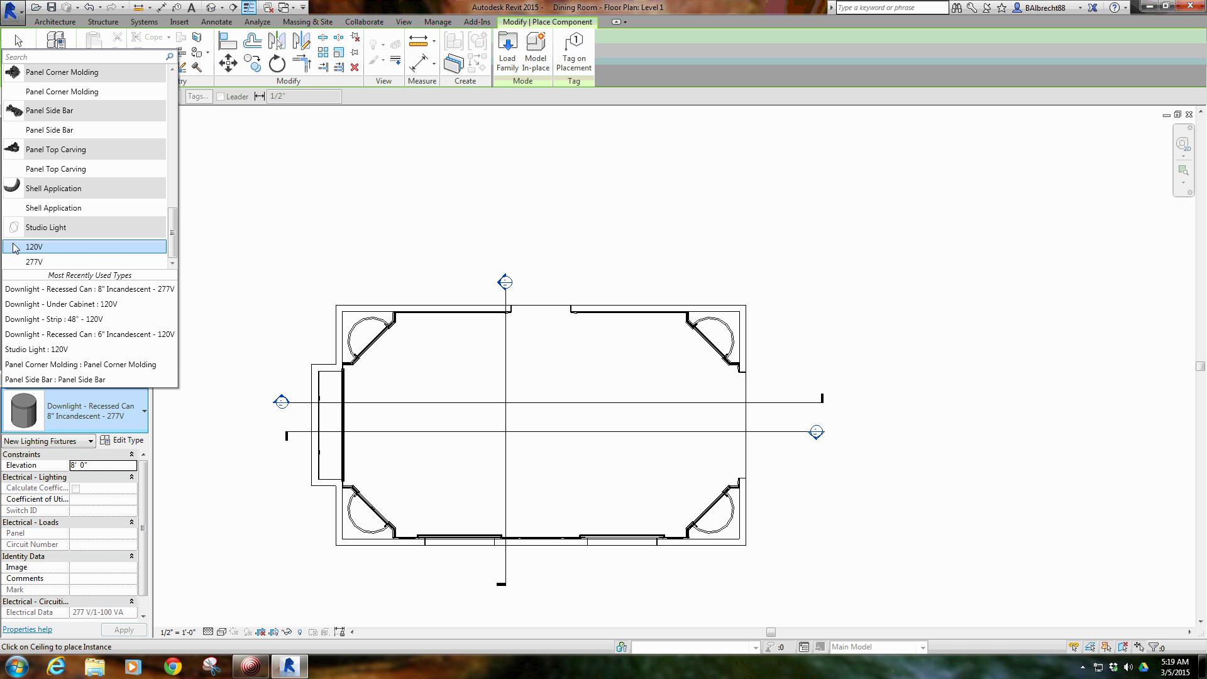
pyautogui.click(70, 248)
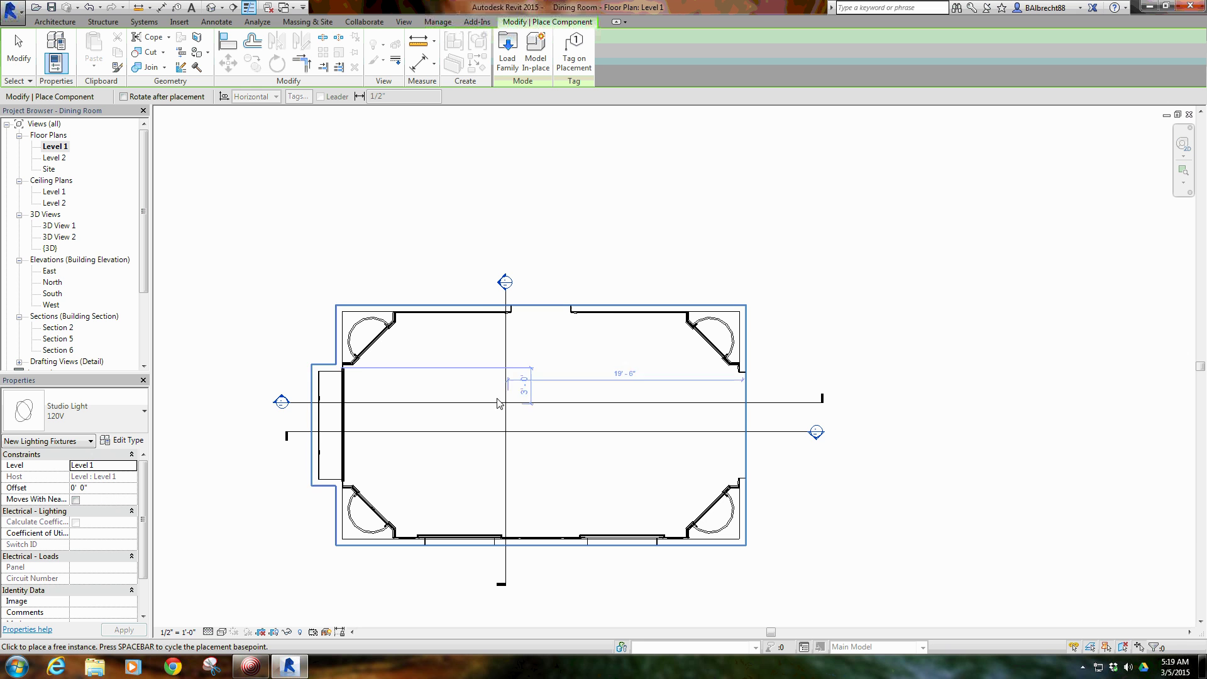
pyautogui.click(465, 360)
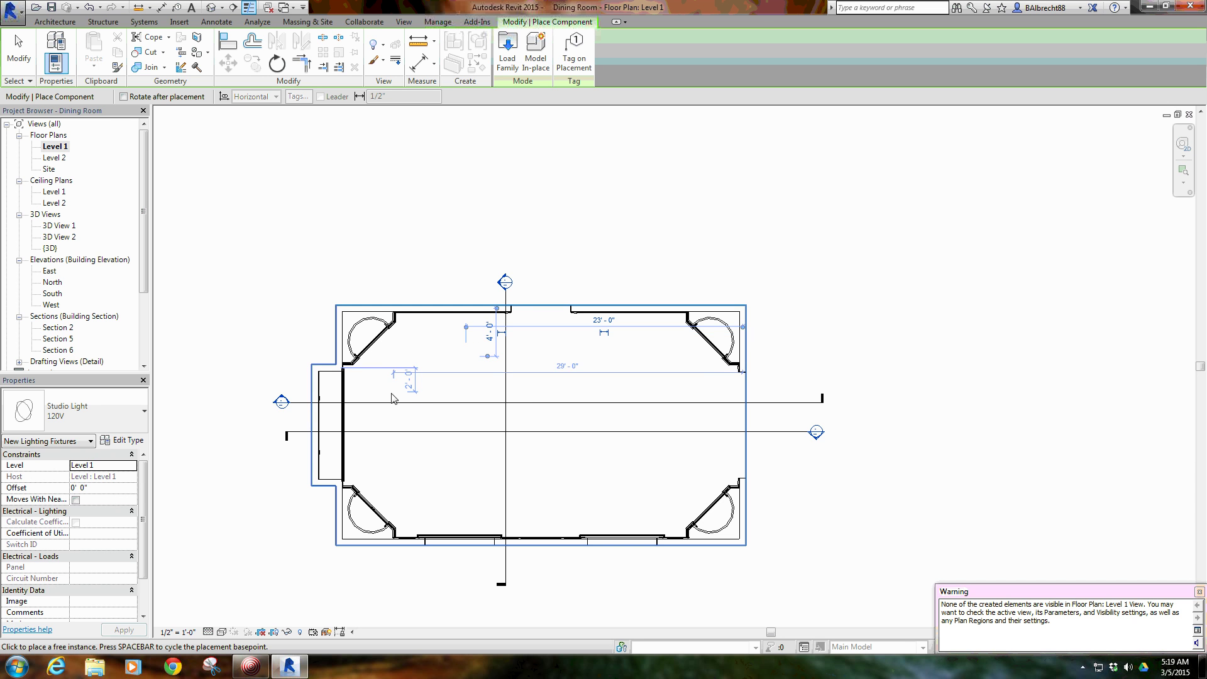
pyautogui.click(408, 386)
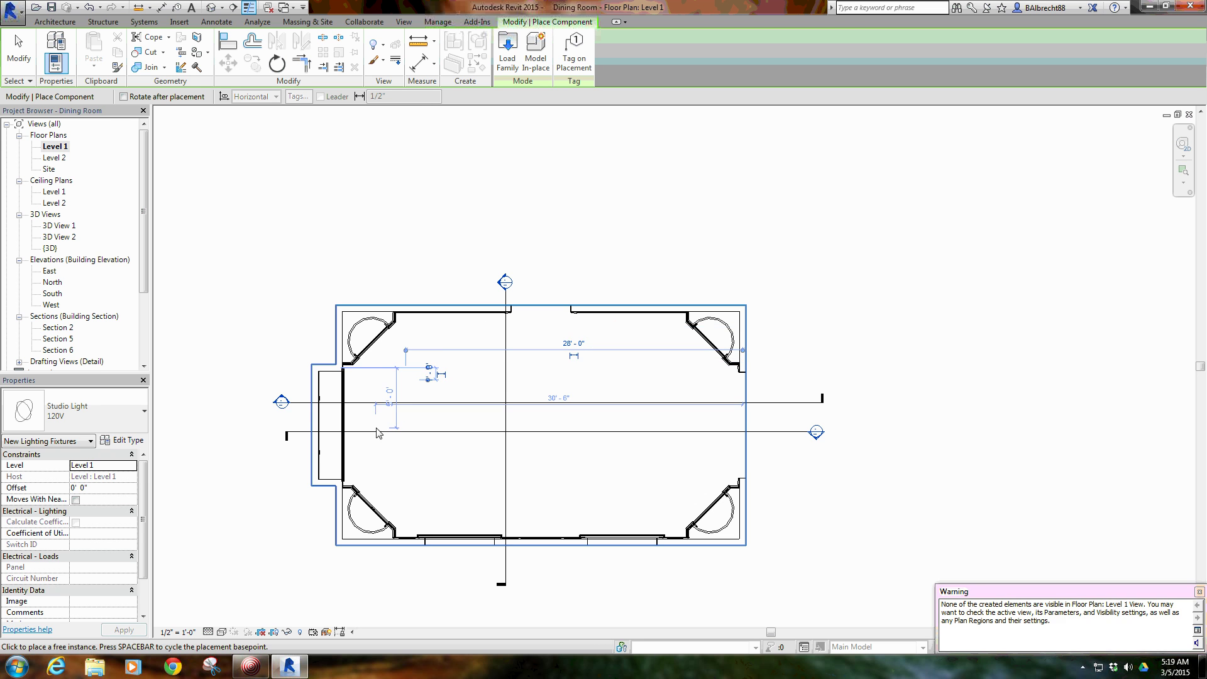
pyautogui.click(377, 424)
pyautogui.click(399, 489)
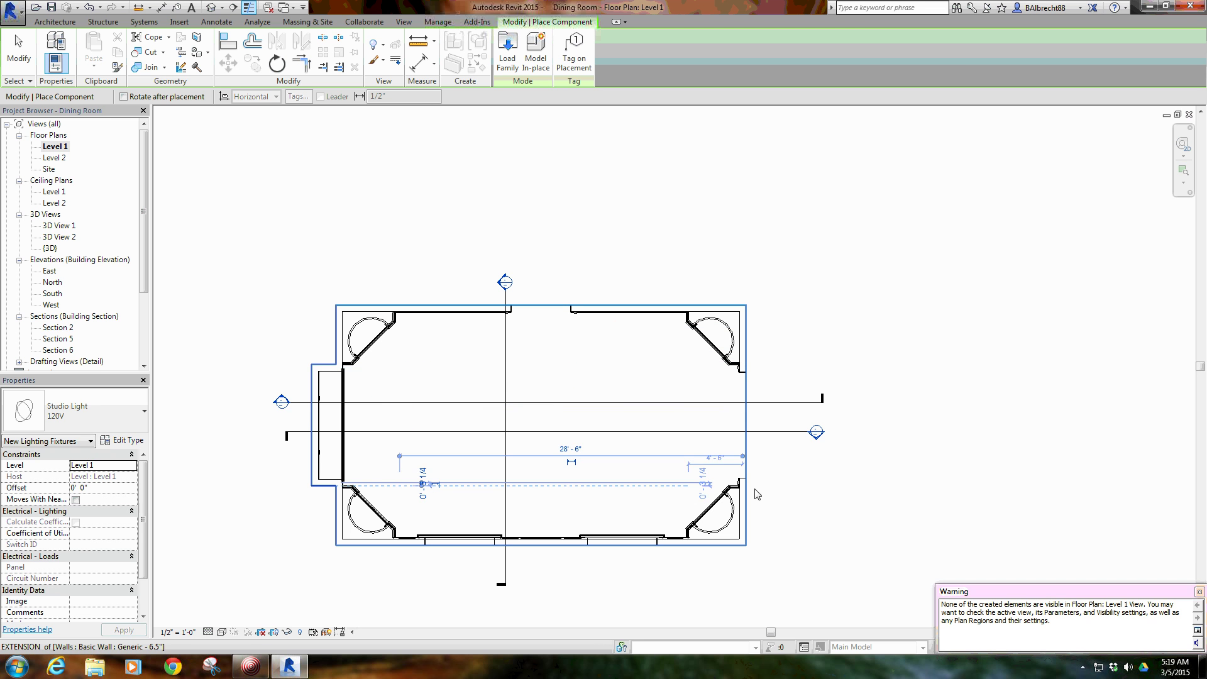
pyautogui.click(681, 492)
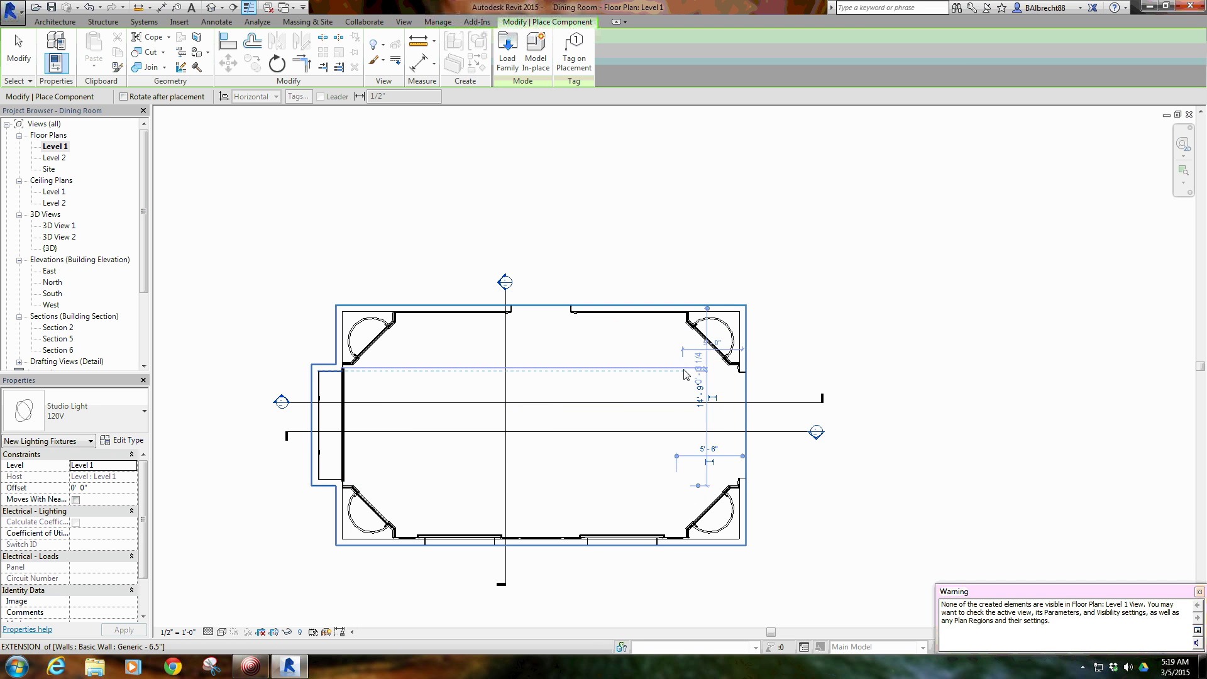
pyautogui.click(715, 347)
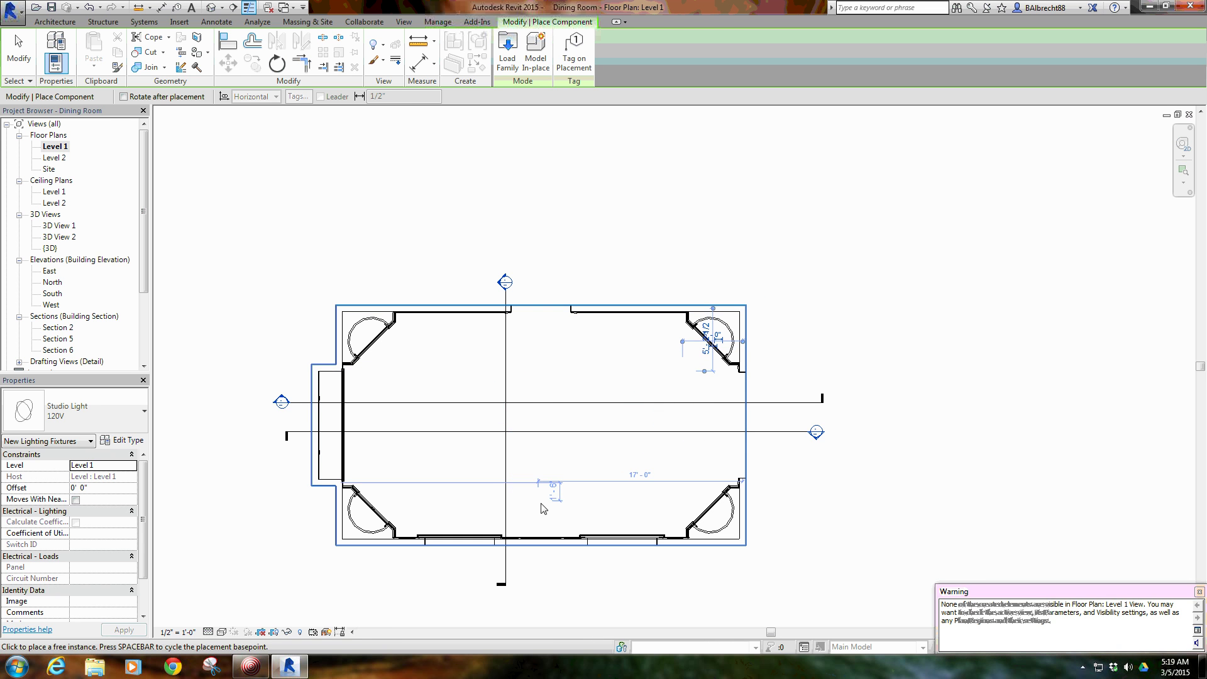
pyautogui.click(556, 483)
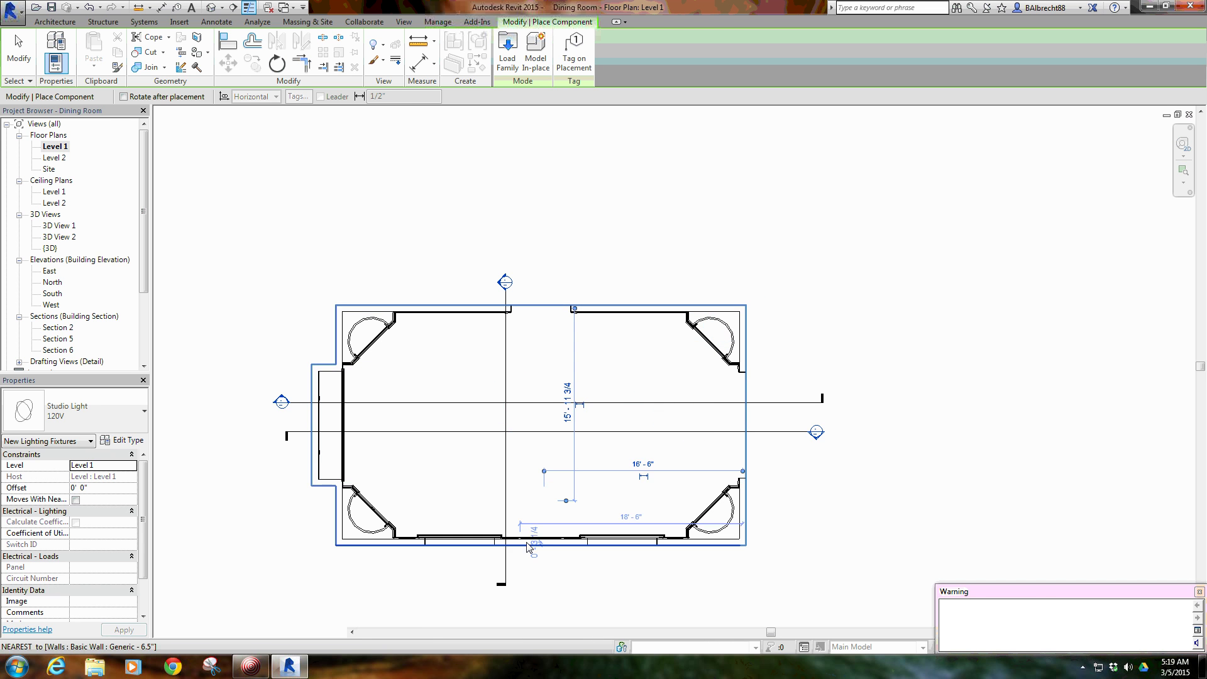
pyautogui.rightClick(496, 386)
pyautogui.click(499, 394)
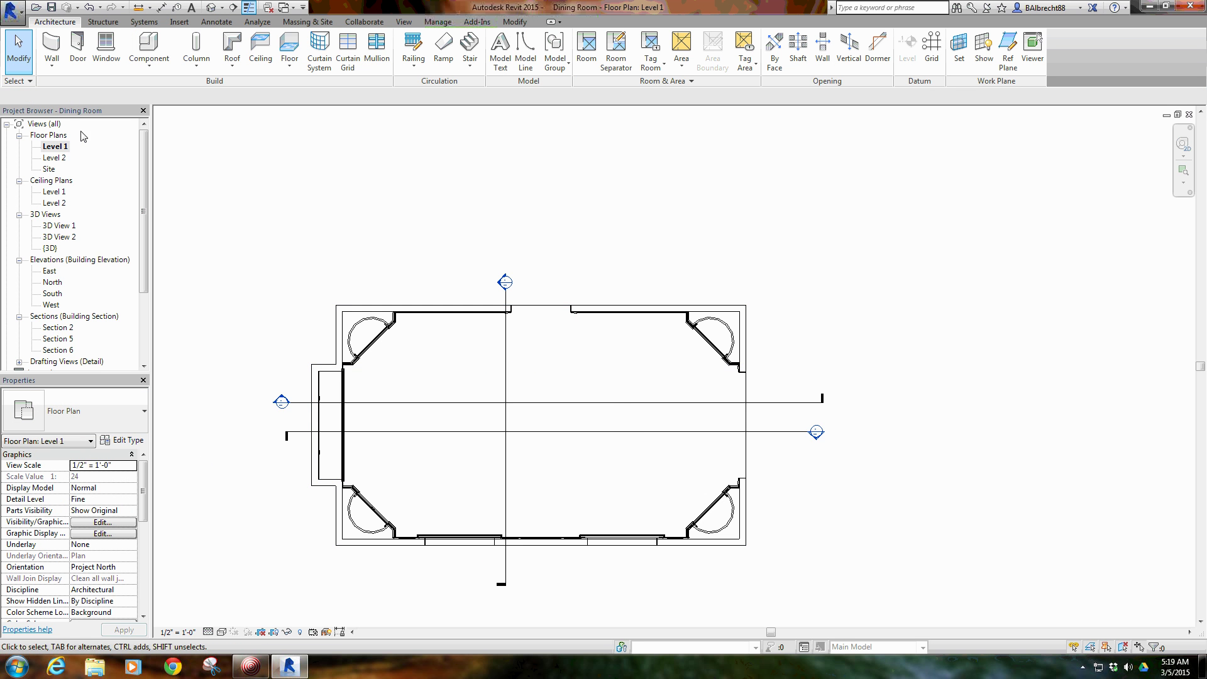
# In the Level 2 floor plan, move the upper wall's studio light to about 3'-5" from that wall and 17'-5" from the right wall.
pyautogui.doubleClick(59, 157)
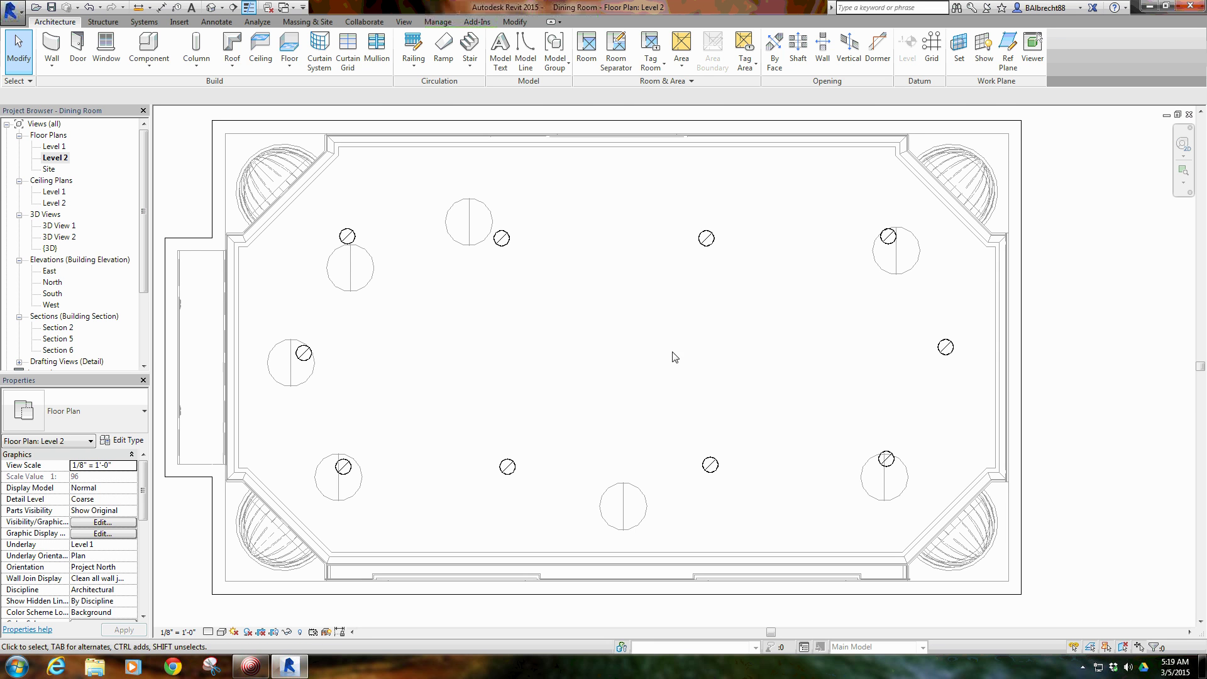
pyautogui.click(438, 223)
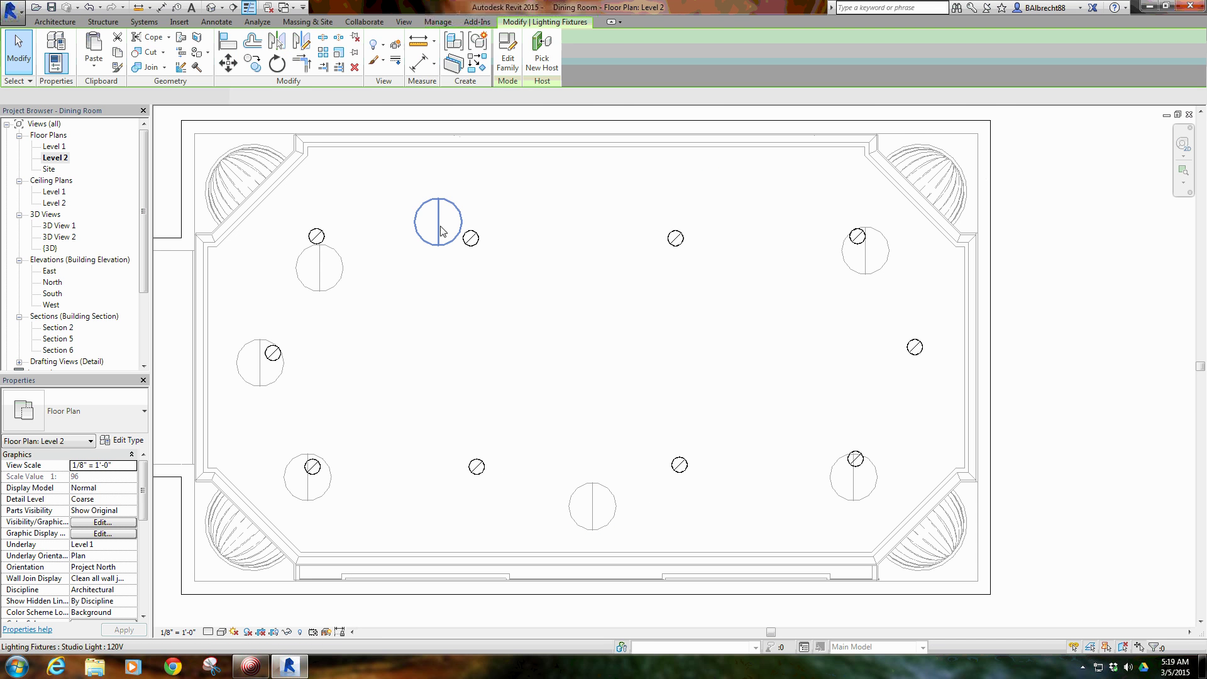
pyautogui.moveTo(440, 225); pyautogui.dragTo(571, 213)
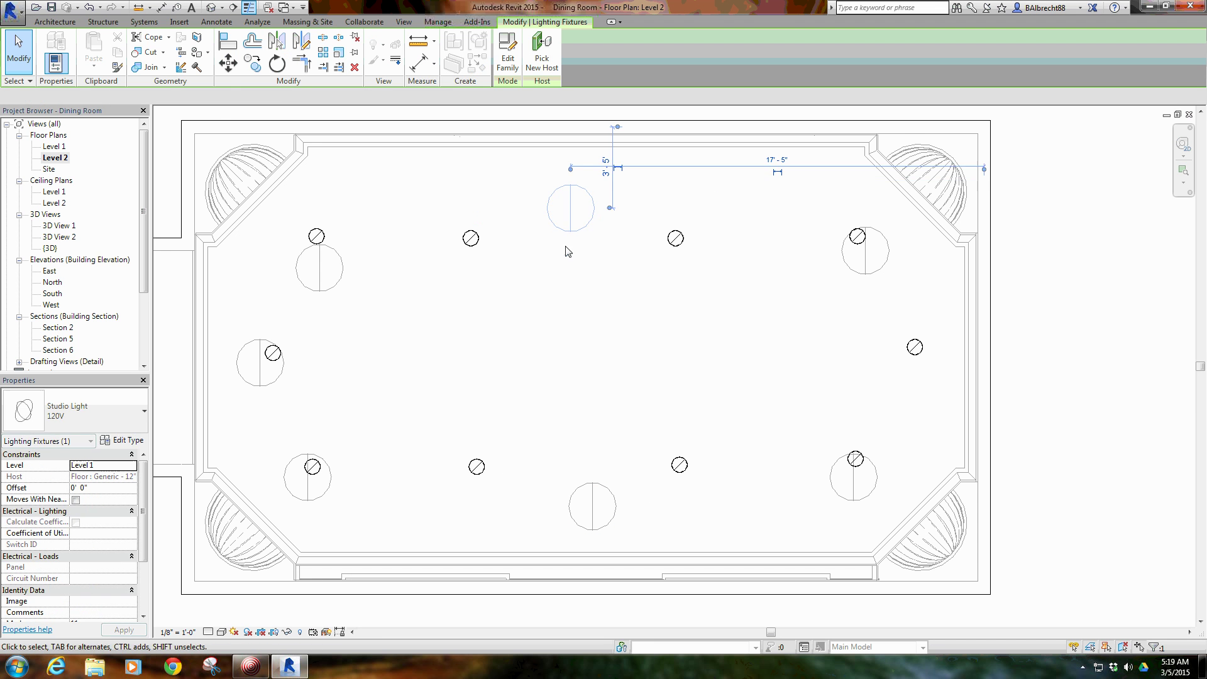
# Move the right side's upper studio light to about 7'-0" from the upper wall and its lower one to about 12'-2" from that wall.
pyautogui.click(862, 271)
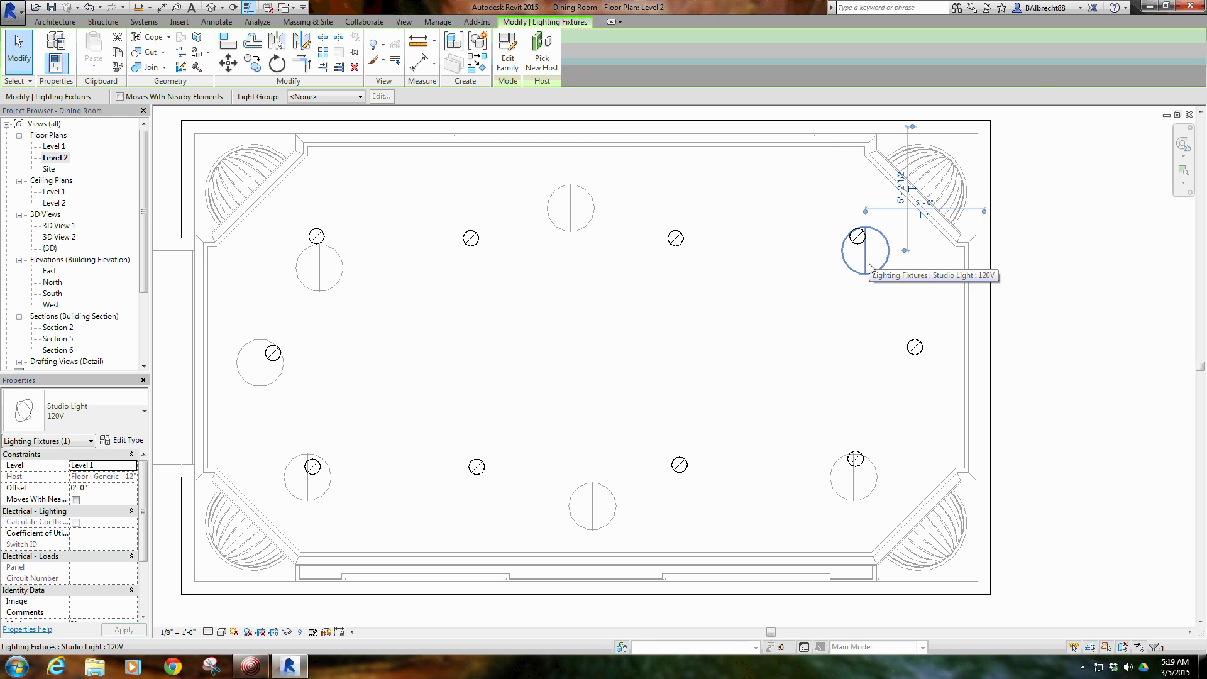
pyautogui.moveTo(862, 270); pyautogui.dragTo(815, 311)
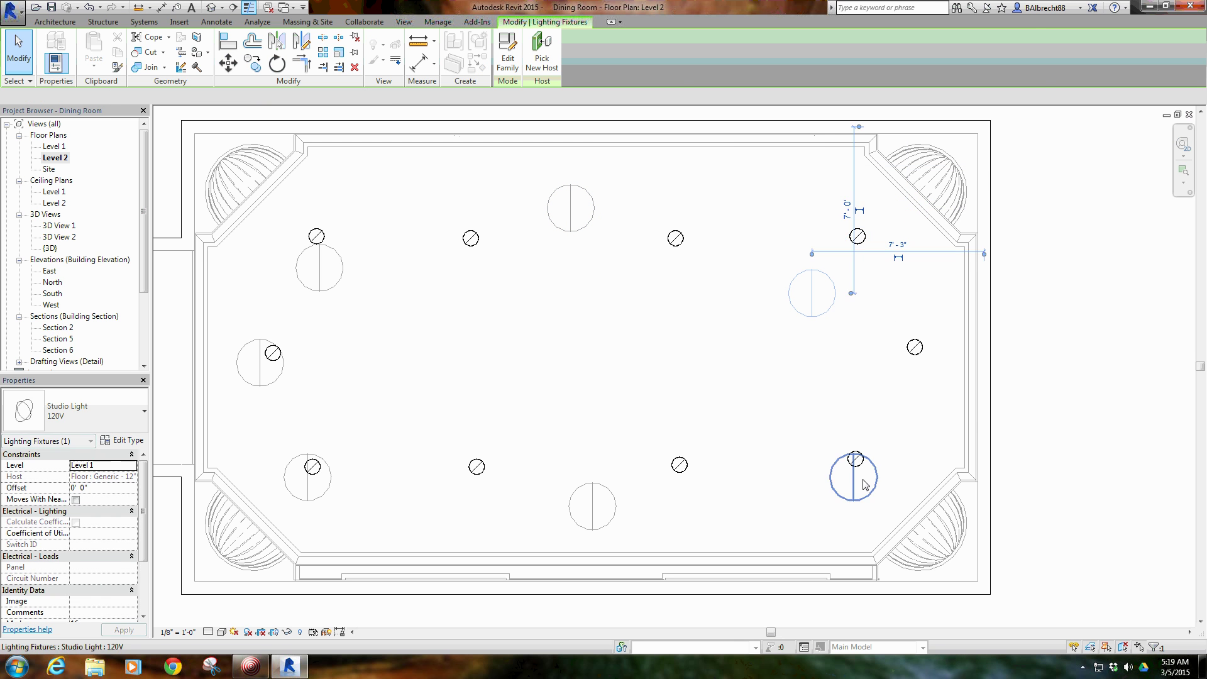
pyautogui.click(853, 487)
pyautogui.moveTo(853, 491); pyautogui.dragTo(802, 430)
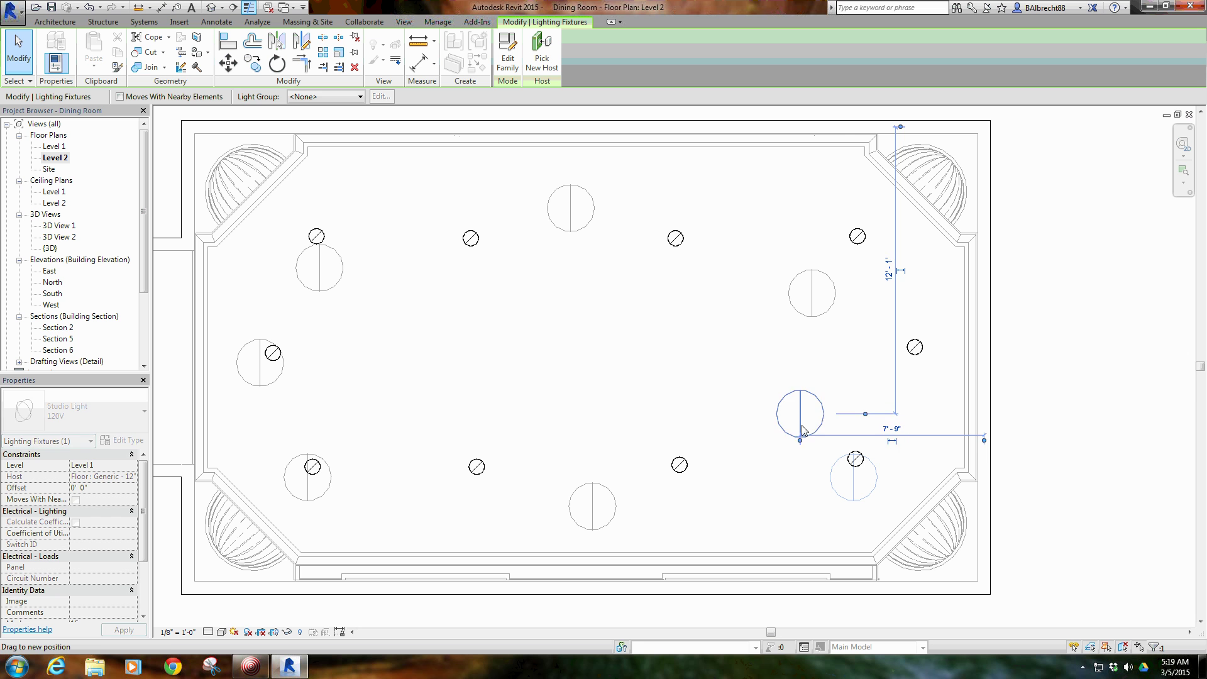
# Move the lower and upper walls' middle studio lights inward, roughly in line with the recessed downlight rows.
pyautogui.click(589, 502)
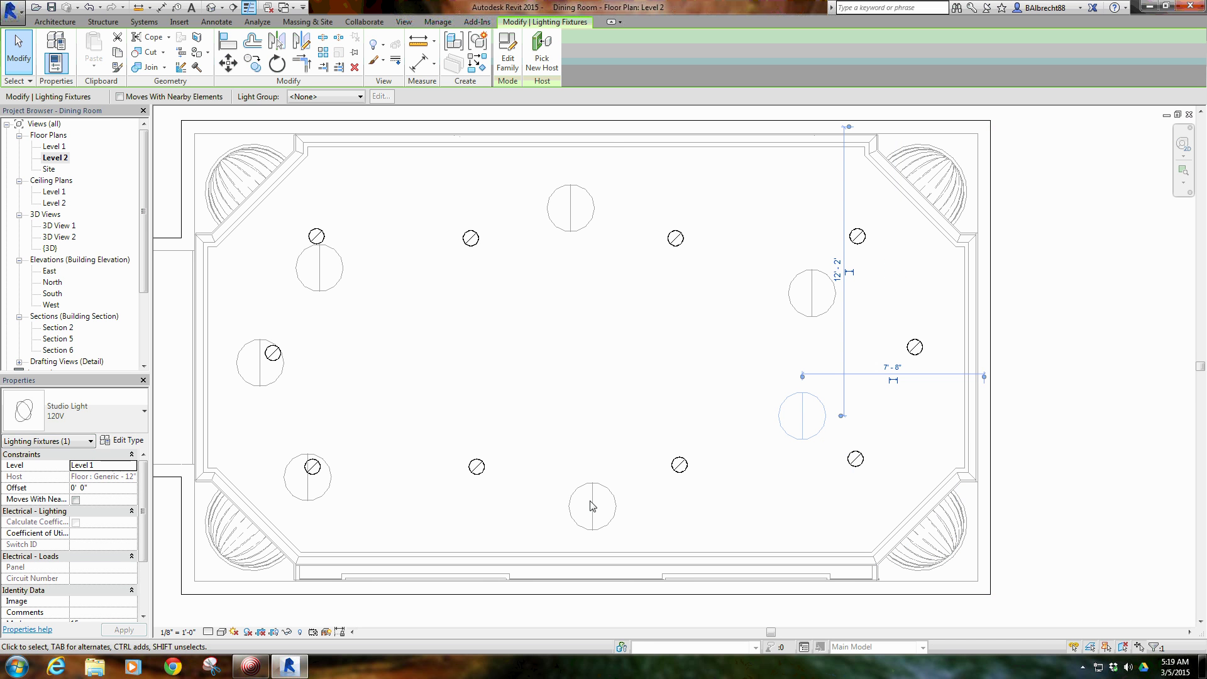
pyautogui.moveTo(591, 503); pyautogui.dragTo(594, 460)
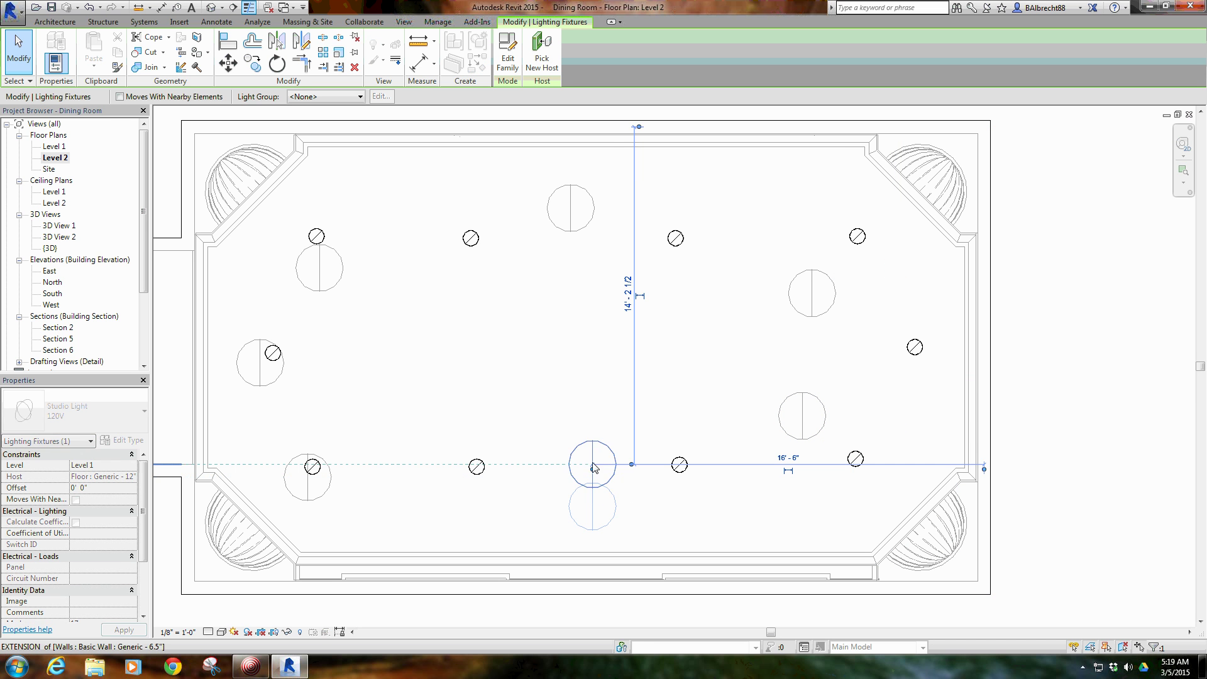
pyautogui.click(575, 214)
pyautogui.moveTo(575, 214); pyautogui.dragTo(581, 244)
pyautogui.click(447, 299)
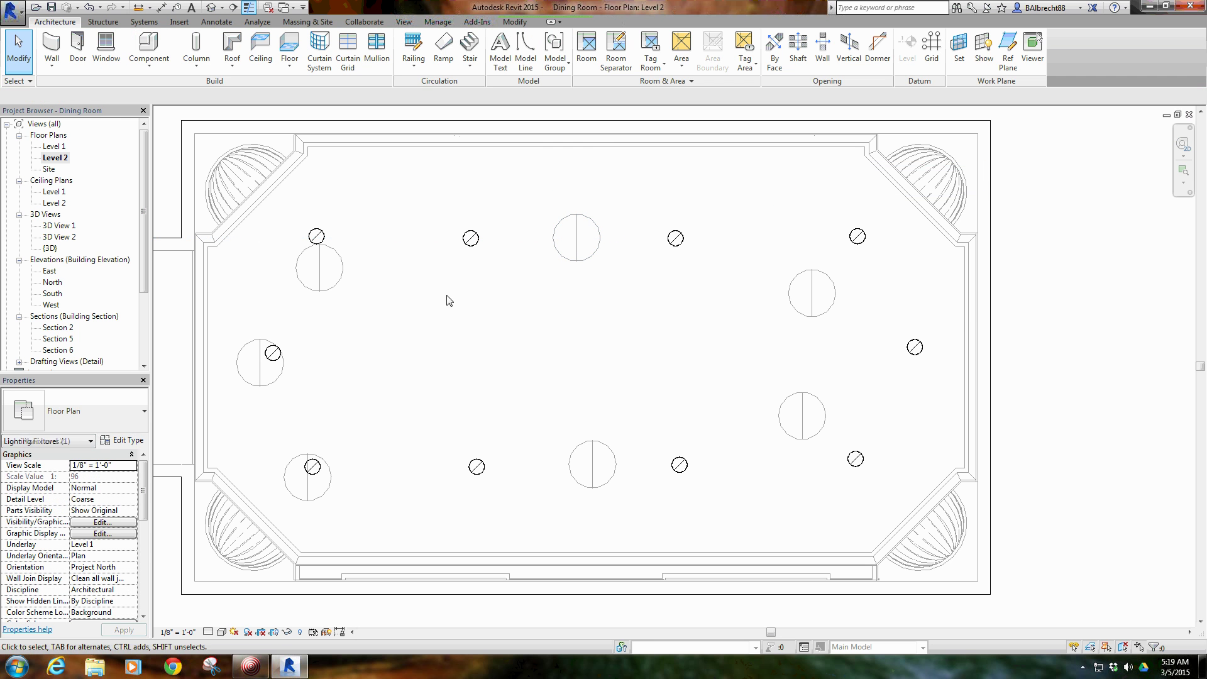
# Move the left wall's middle studio light inward to about 28'-1 1/2" from the right wall, aligned vertically with the upper-left downlight.
pyautogui.click(259, 370)
pyautogui.moveTo(259, 370); pyautogui.dragTo(271, 360)
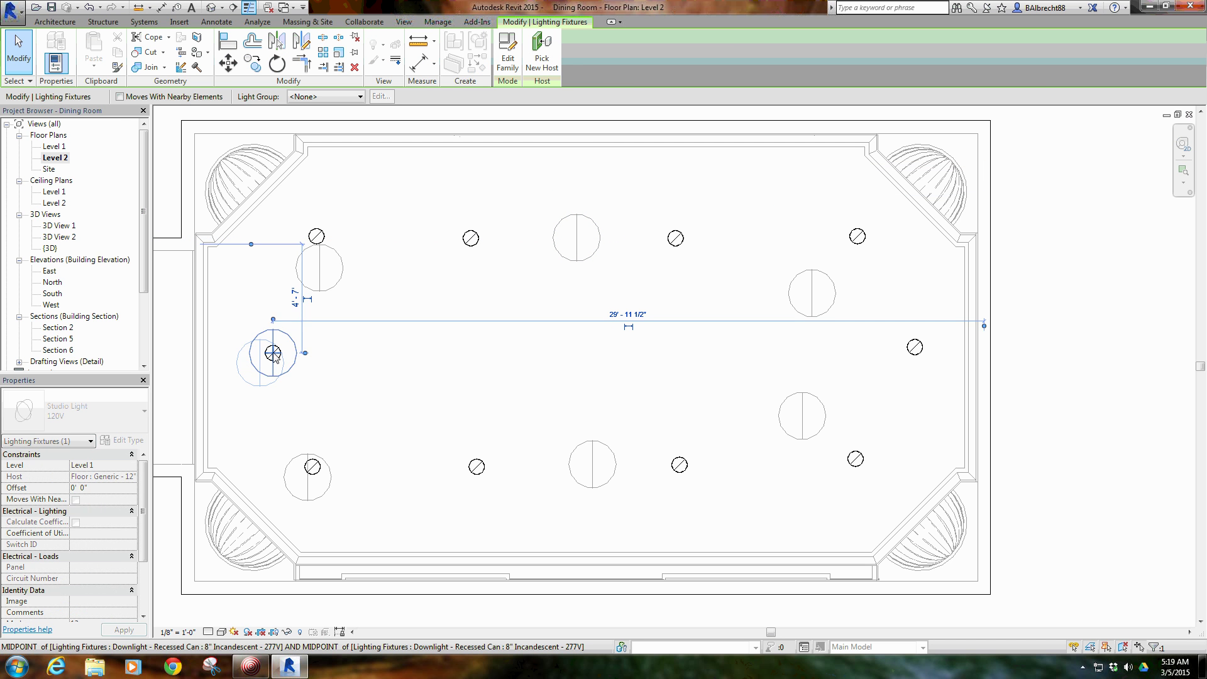
pyautogui.click(331, 340)
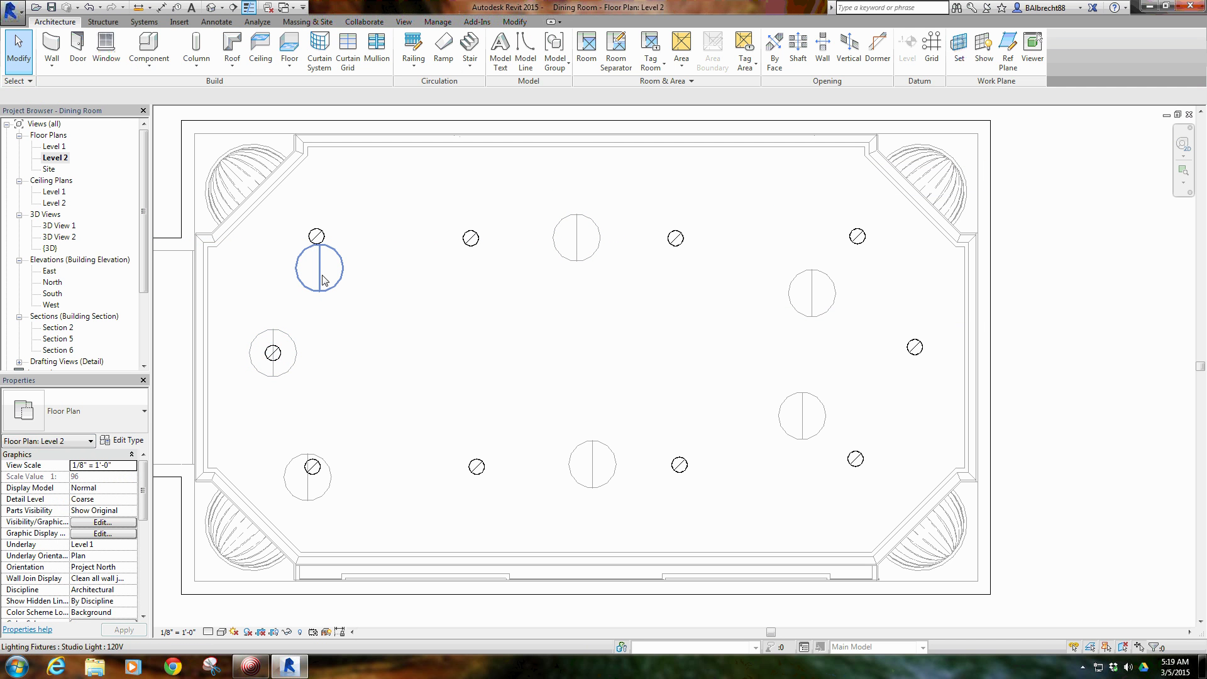
pyautogui.click(322, 280)
pyautogui.click(277, 376)
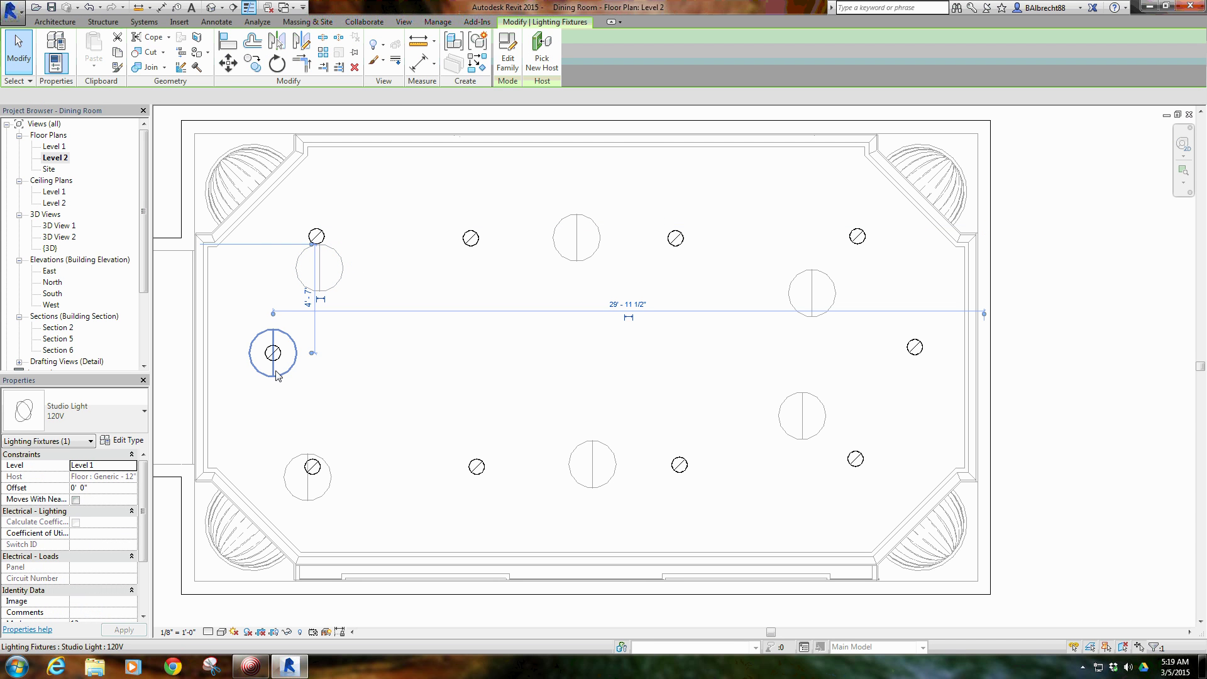
pyautogui.moveTo(277, 375); pyautogui.dragTo(321, 376)
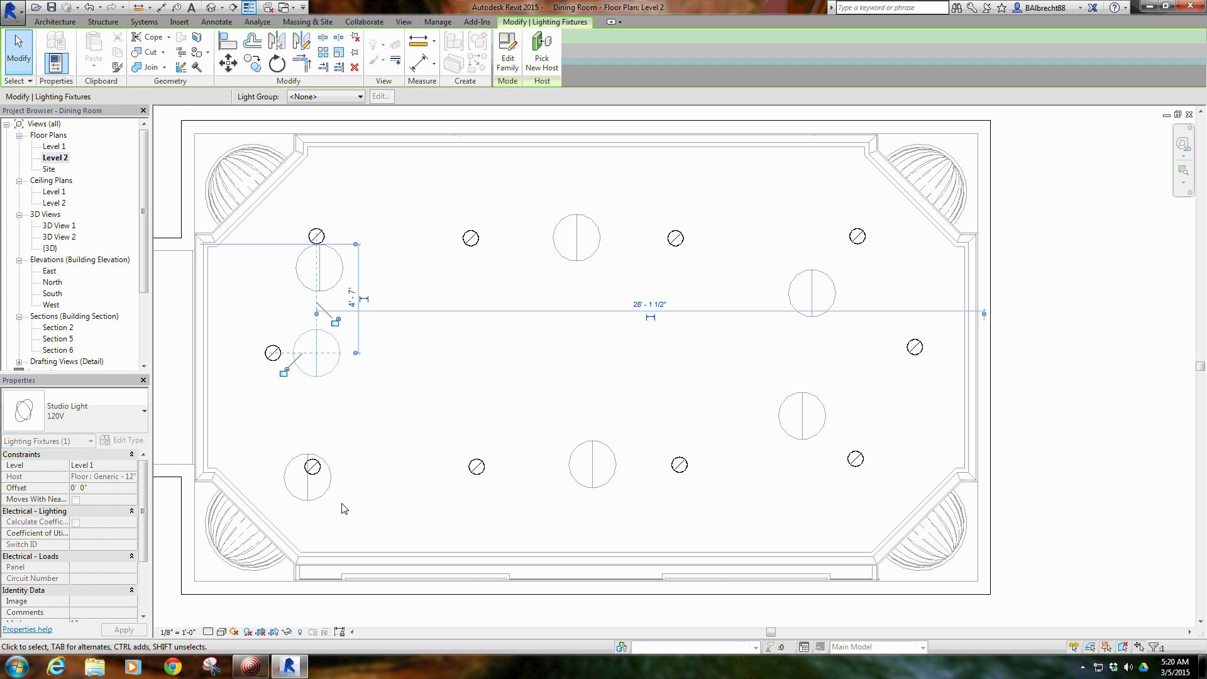
# Move the lower-left and upper-left corner studio lights farther into the room, then clear the selection.
pyautogui.click(313, 494)
pyautogui.moveTo(313, 493); pyautogui.dragTo(354, 458)
pyautogui.click(322, 277)
pyautogui.moveTo(323, 278); pyautogui.dragTo(358, 279)
pyautogui.click(490, 388)
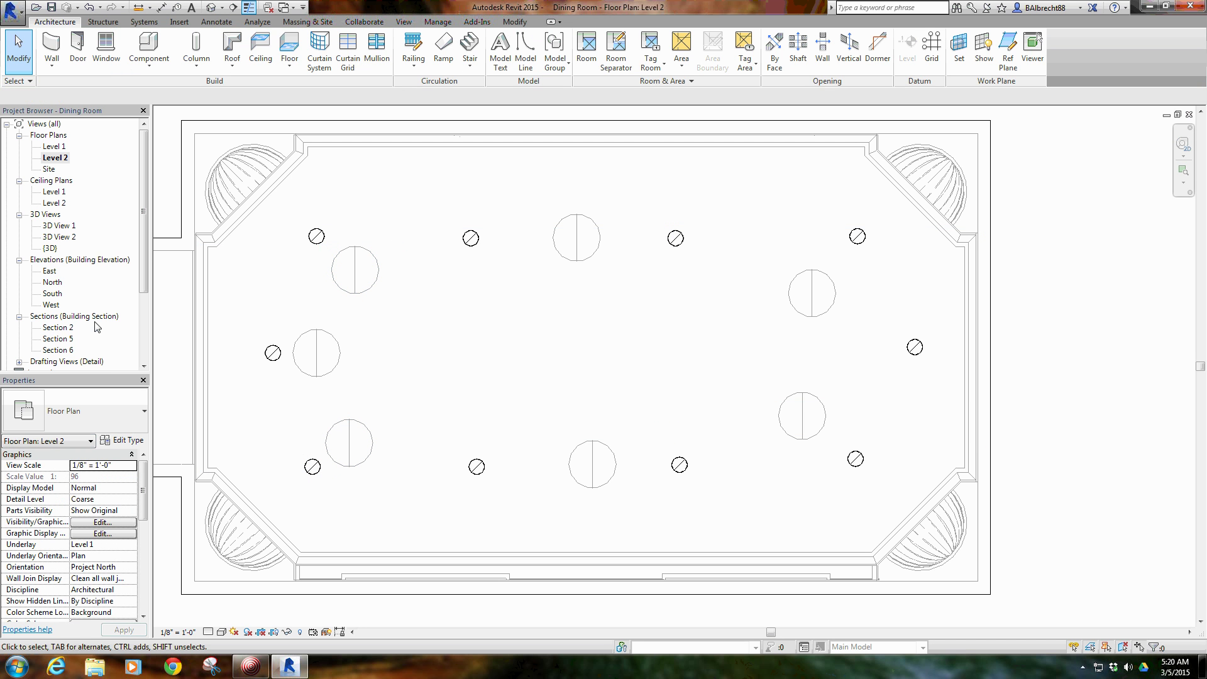
# In the Level 1 floor plan, extend the lower section line's view depth past the upper wall and open its section view.
pyautogui.doubleClick(50, 146)
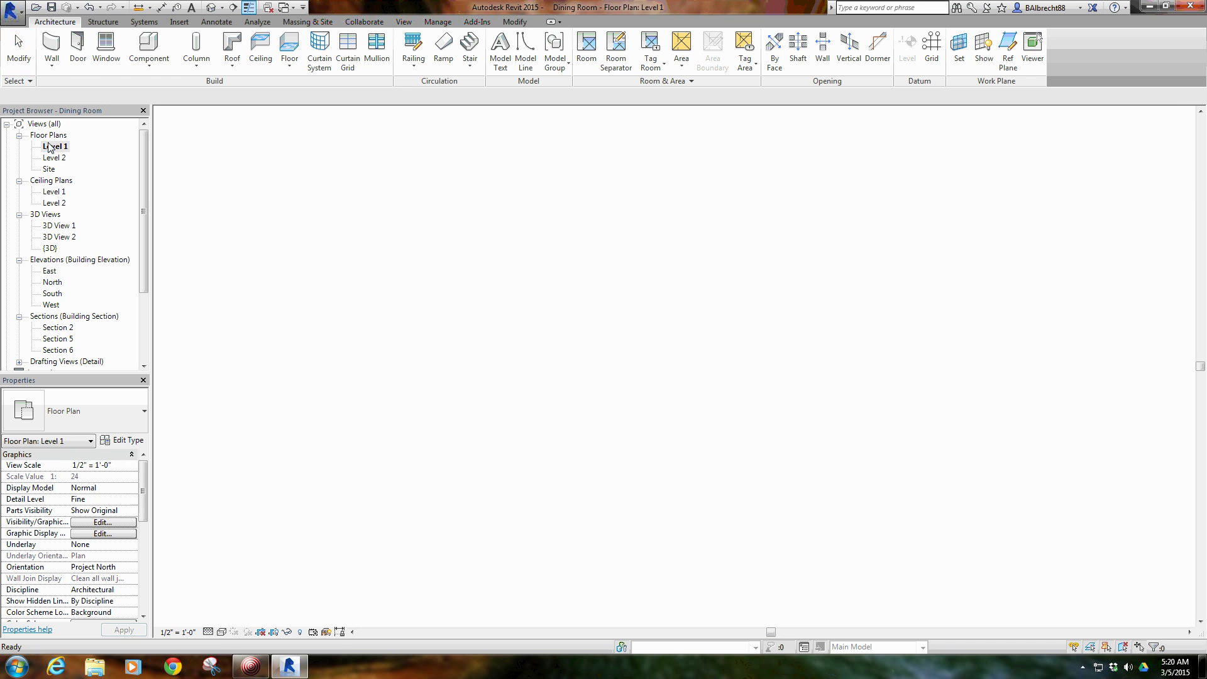
pyautogui.click(450, 404)
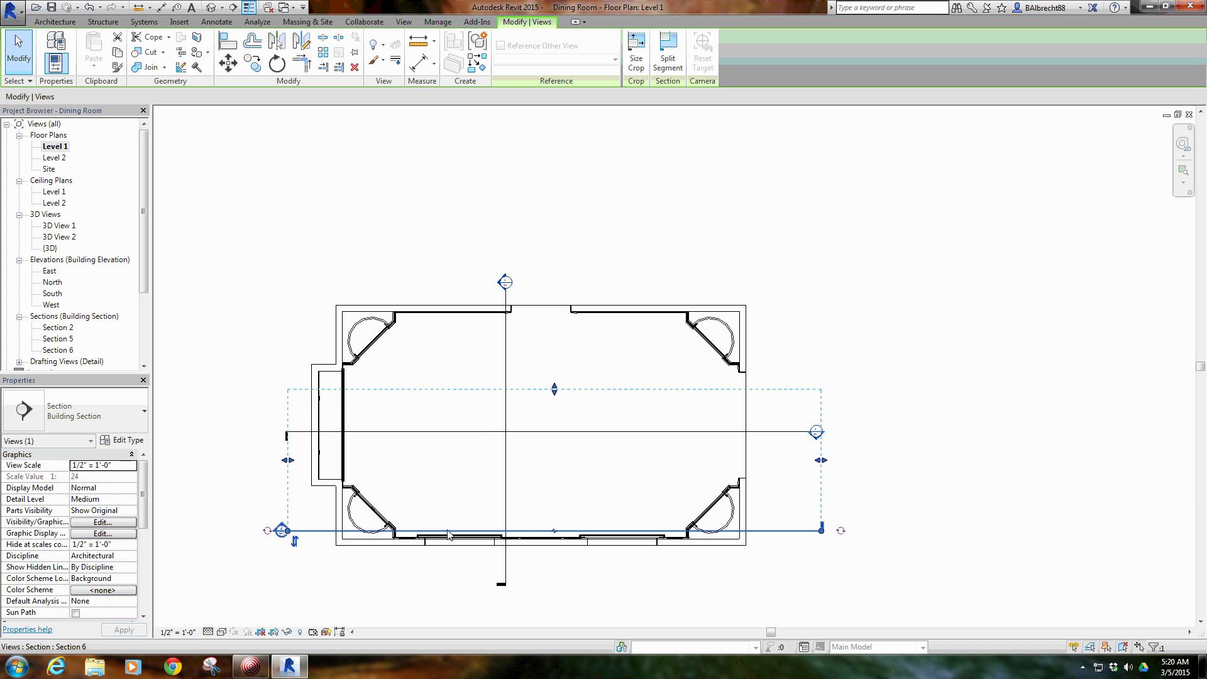
pyautogui.rightClick(448, 534)
pyautogui.click(463, 409)
pyautogui.moveTo(556, 390); pyautogui.dragTo(555, 290)
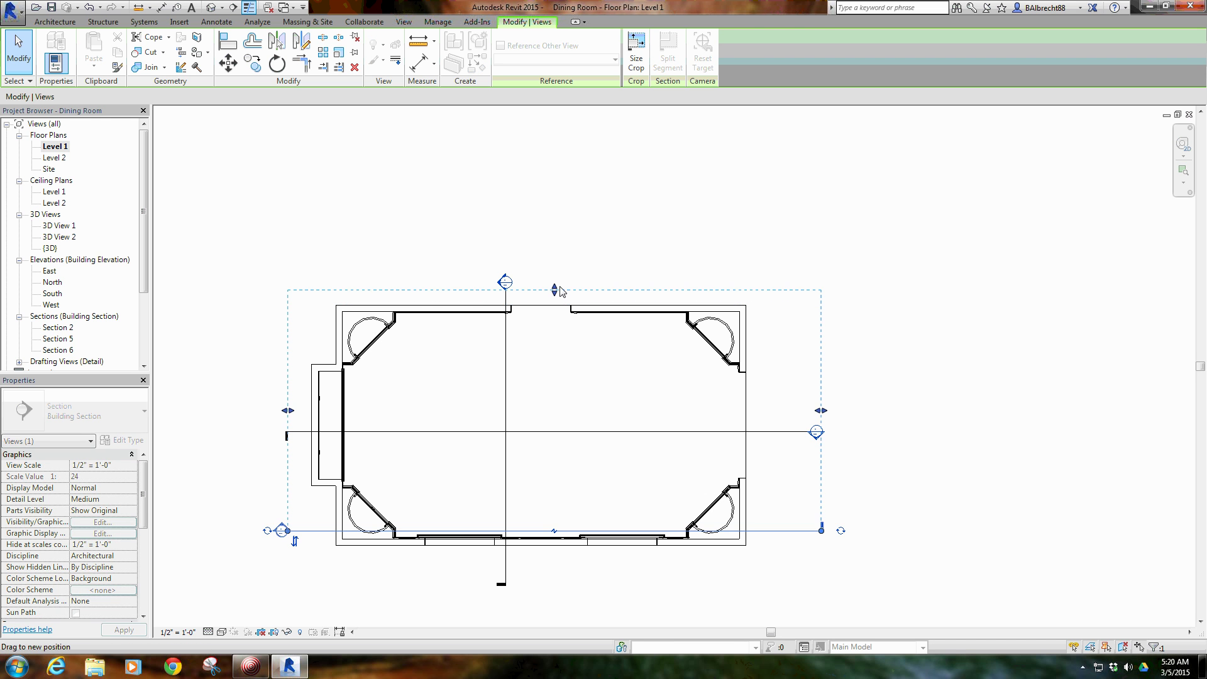
pyautogui.rightClick(463, 534)
pyautogui.click(500, 269)
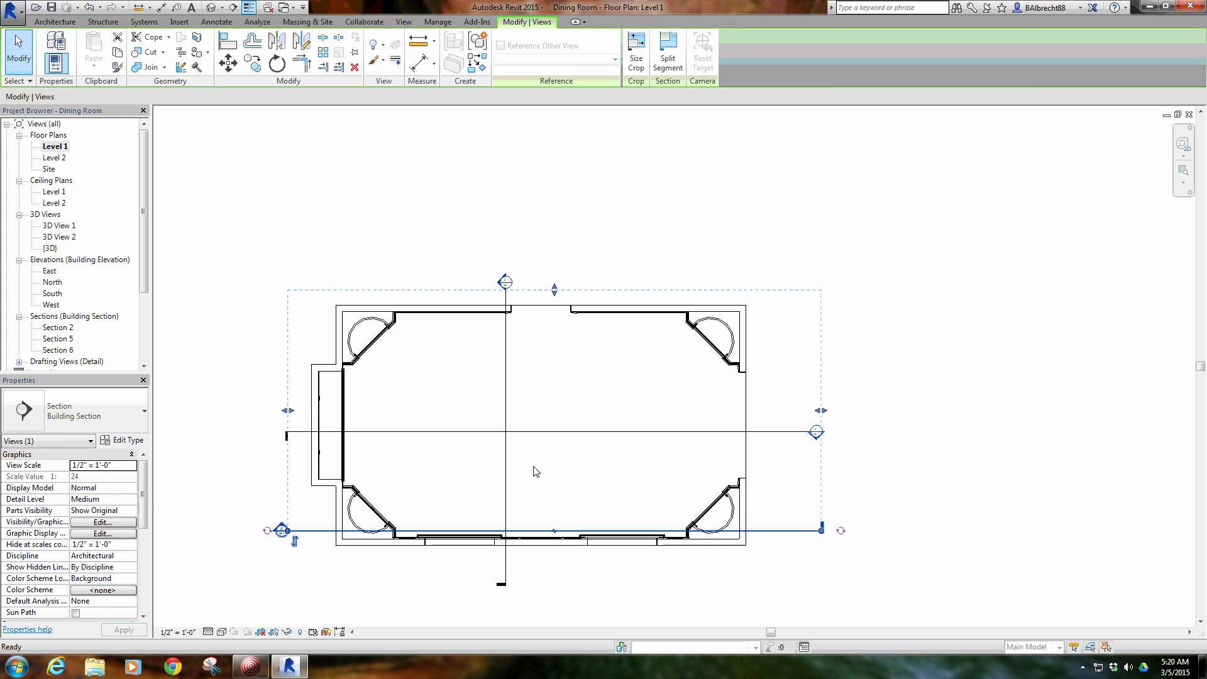
pyautogui.moveTo(668, 406); pyautogui.dragTo(632, 426, button='middle')
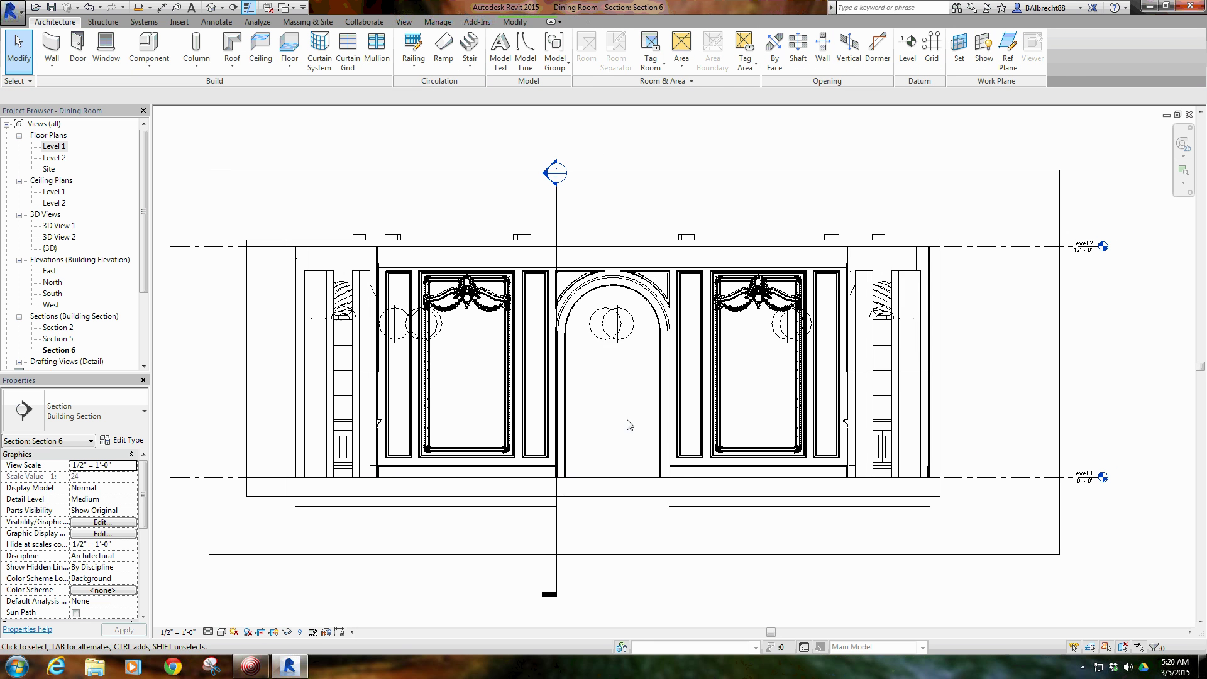
# Select all studio light instances in the entire project and move them down 9" in Section 6.
pyautogui.click(785, 326)
pyautogui.rightClick(786, 325)
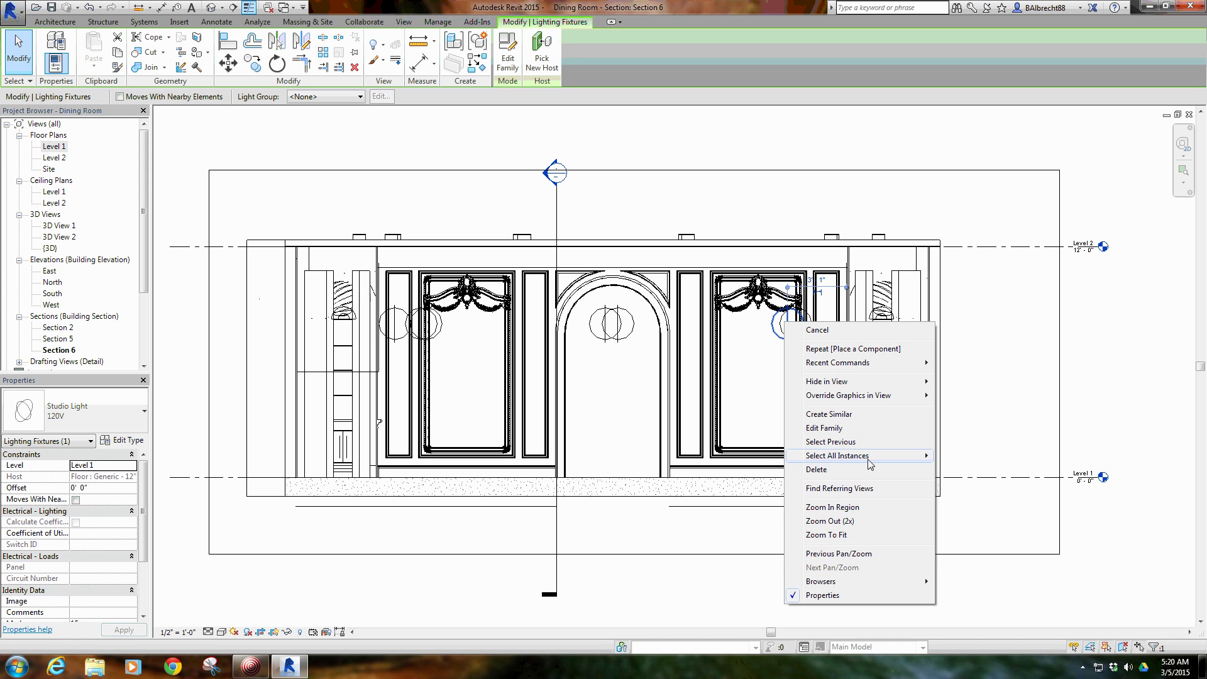
pyautogui.moveTo(905, 455)
pyautogui.click(973, 469)
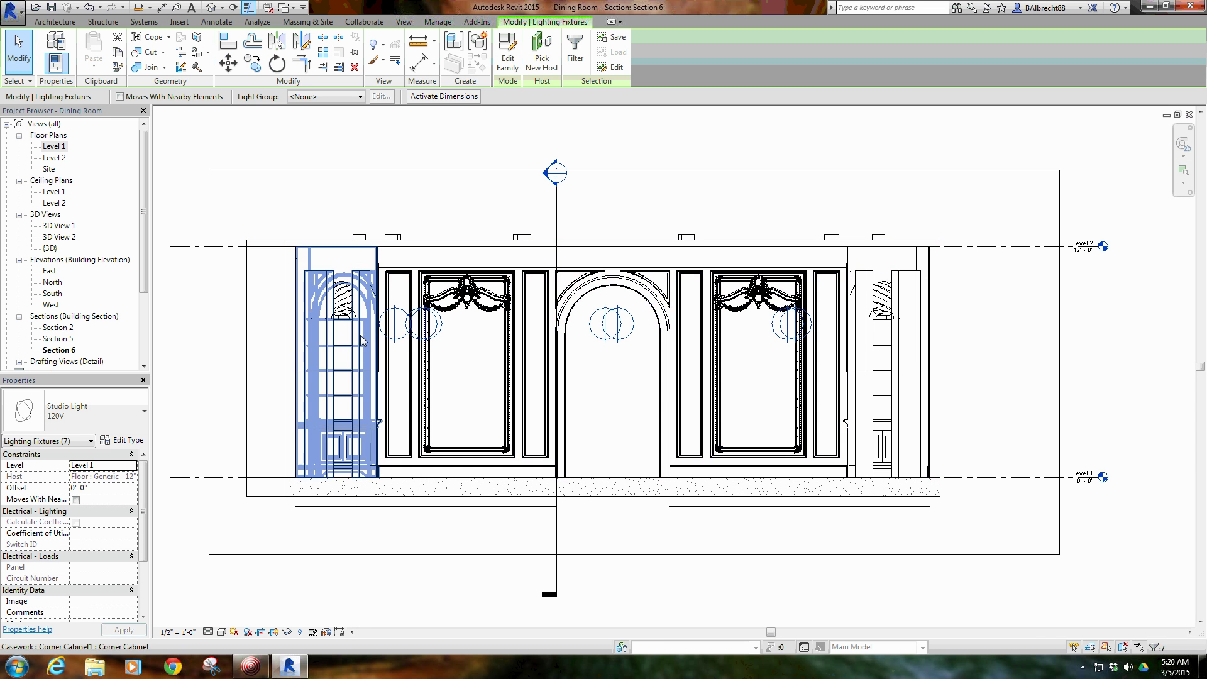
pyautogui.press('m')
pyautogui.press('v')
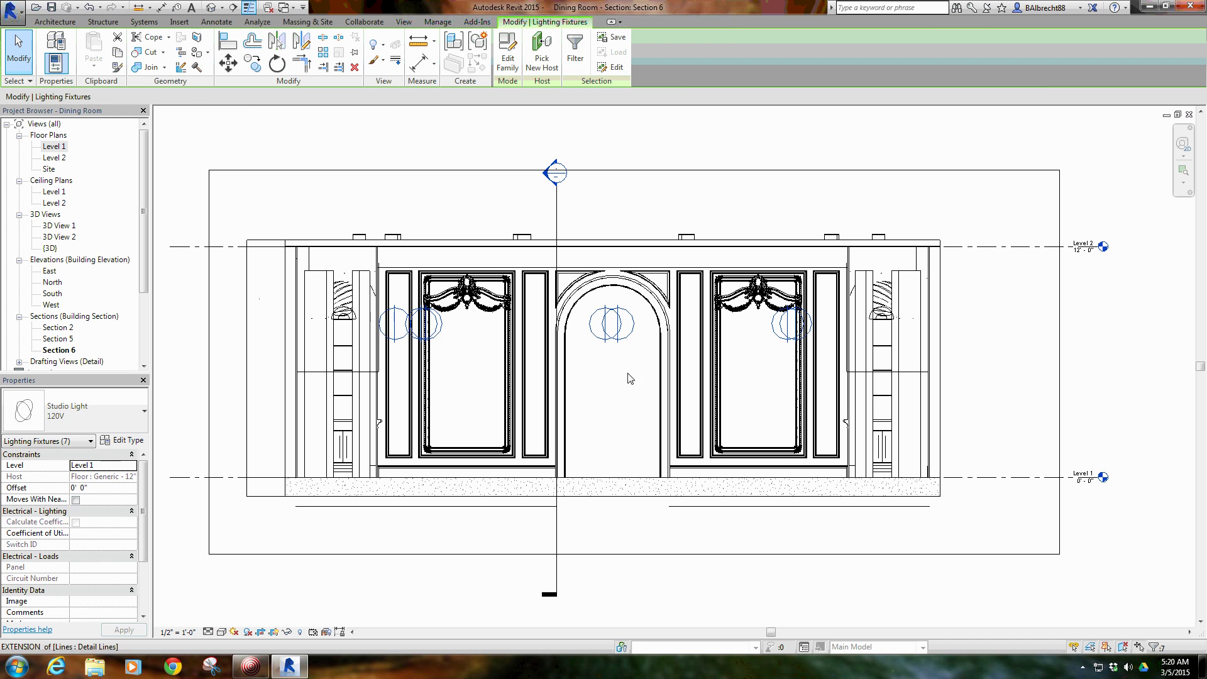
pyautogui.click(622, 363)
pyautogui.click(622, 377)
pyautogui.press('Escape')
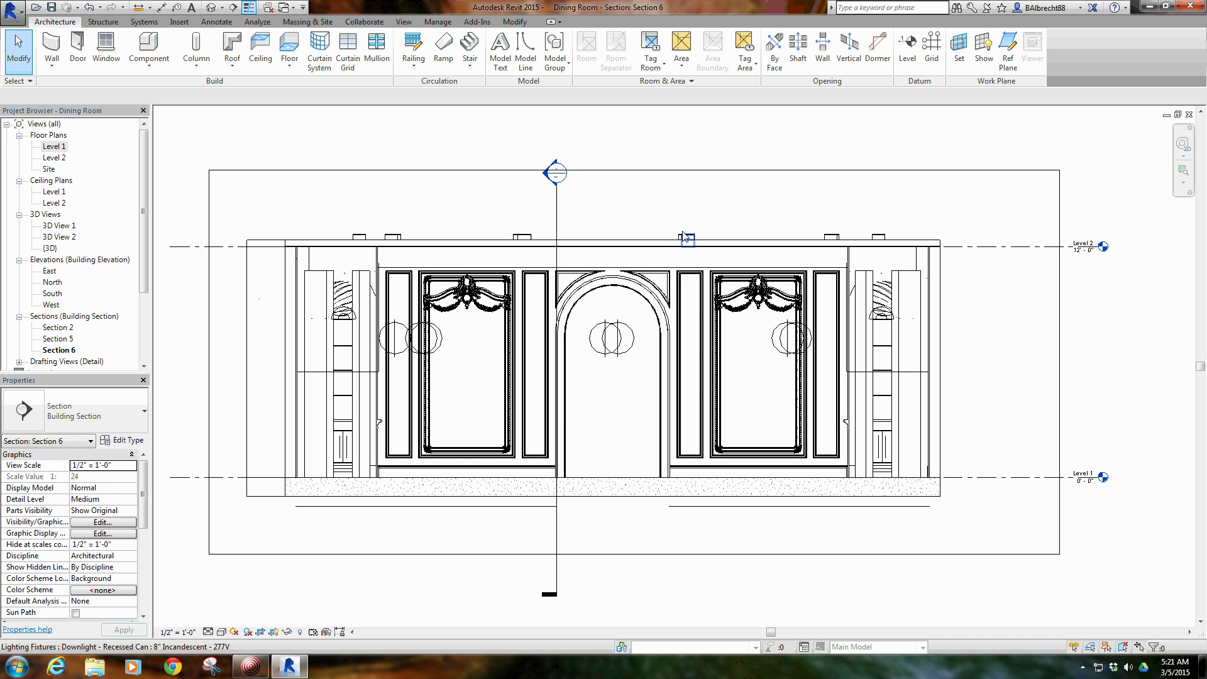
# Open 3D View 1 and render it at Low quality.
pyautogui.doubleClick(61, 226)
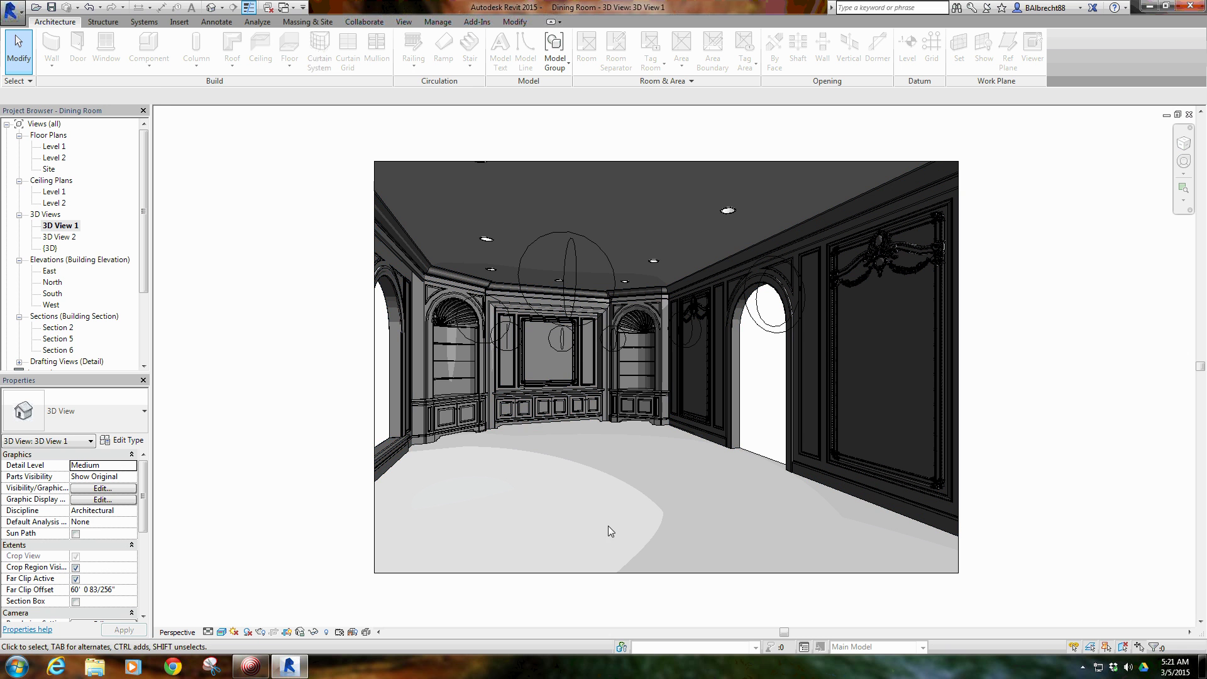
pyautogui.click(260, 631)
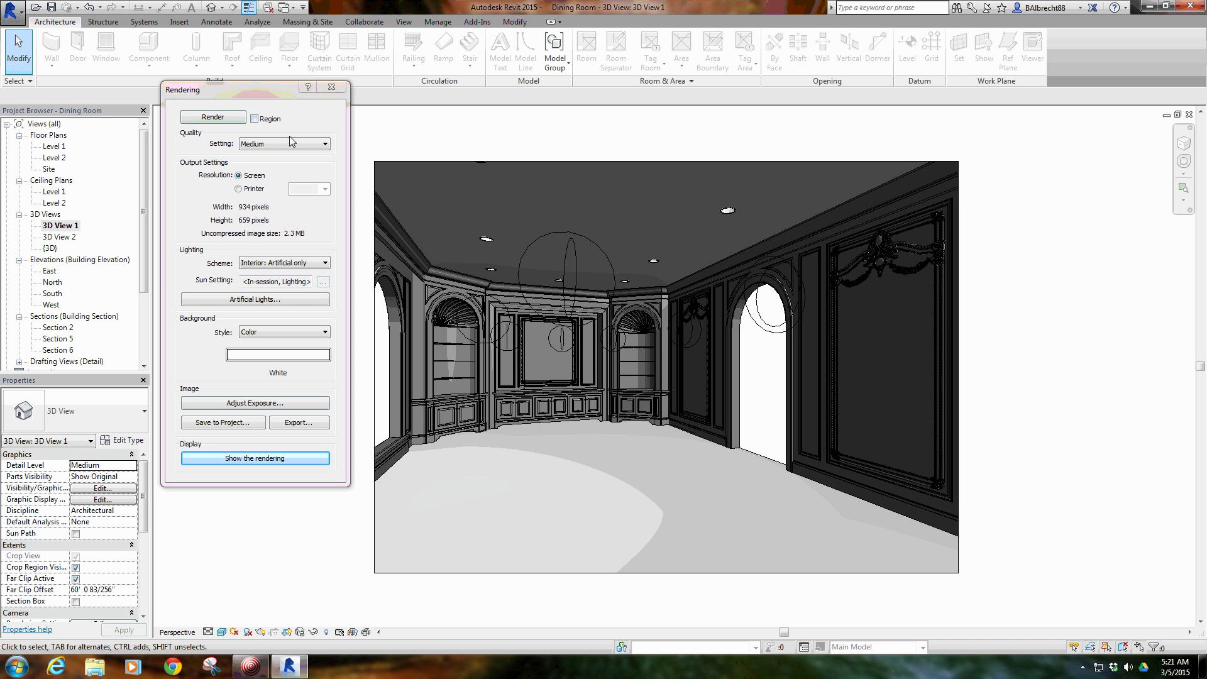
pyautogui.click(291, 142)
pyautogui.click(269, 164)
pyautogui.click(213, 117)
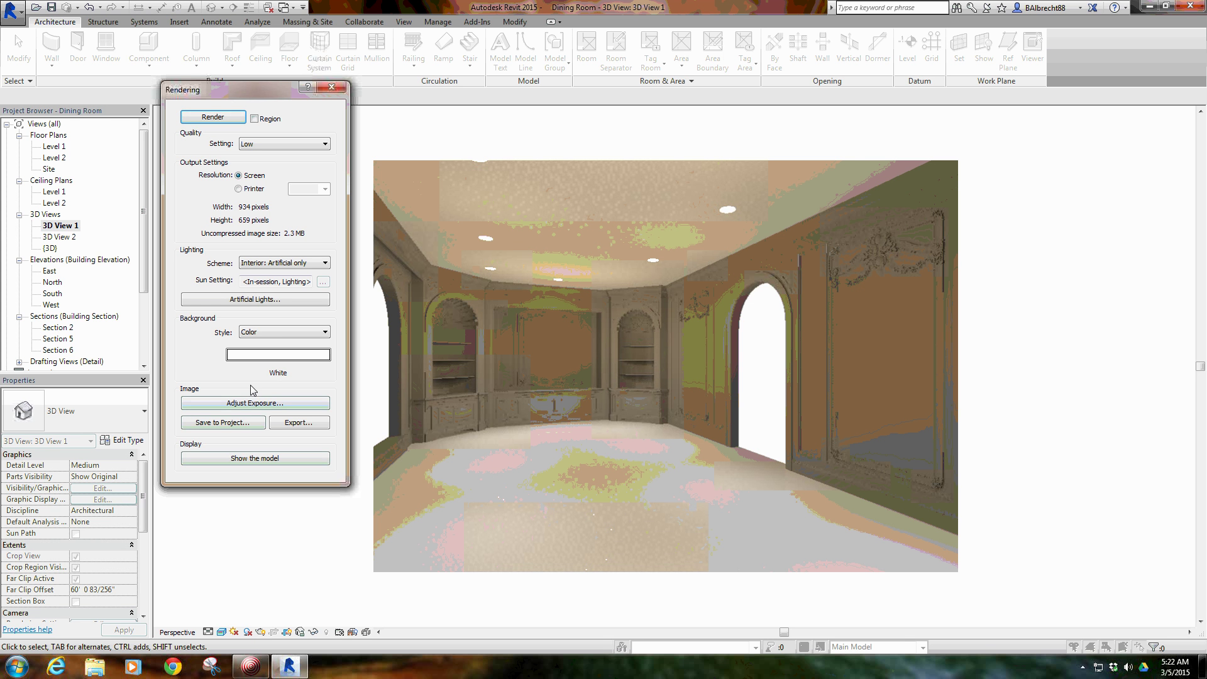
pyautogui.click(276, 300)
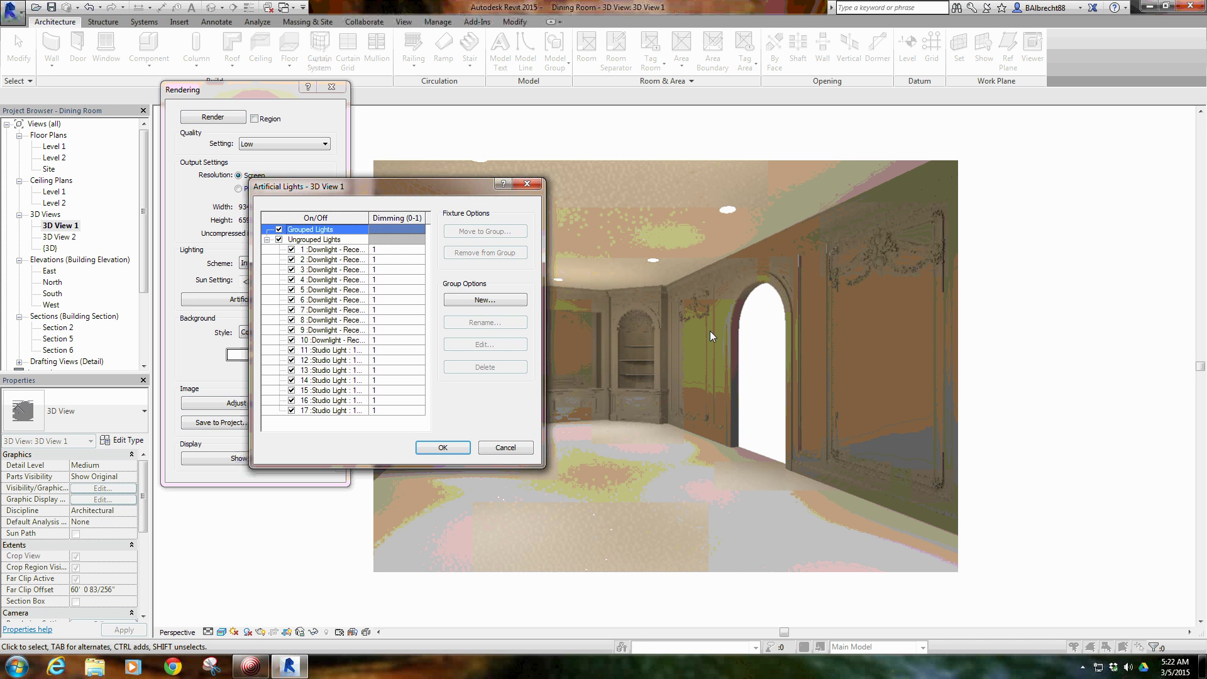
pyautogui.moveTo(452, 210); pyautogui.dragTo(1009, 236)
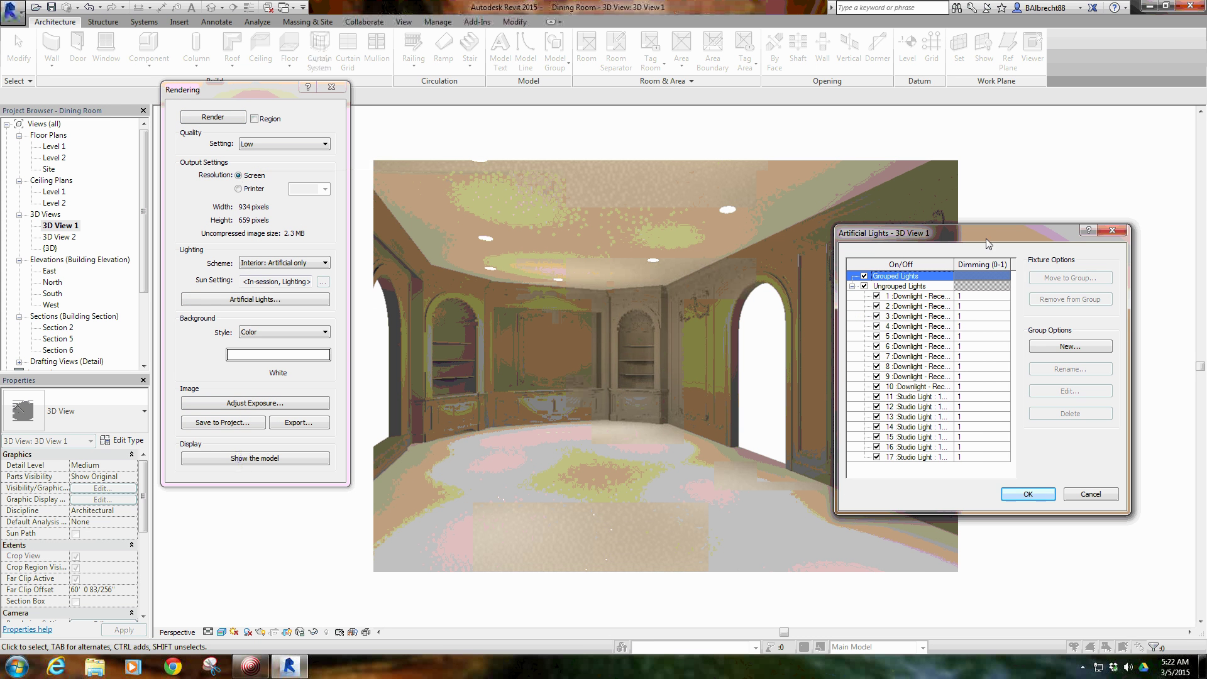
pyautogui.click(979, 397)
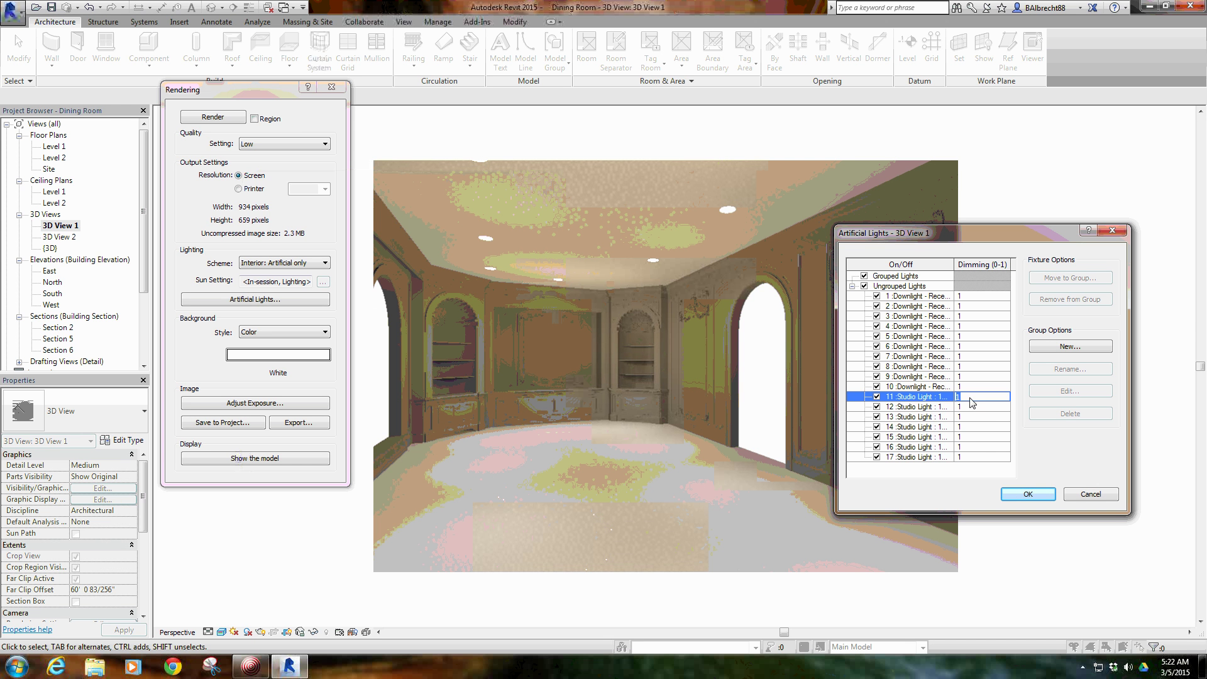
pyautogui.click(1090, 494)
# Select the nearest studio light in 3D View 1's model display and open Section 6 with it still selected.
pyautogui.click(268, 462)
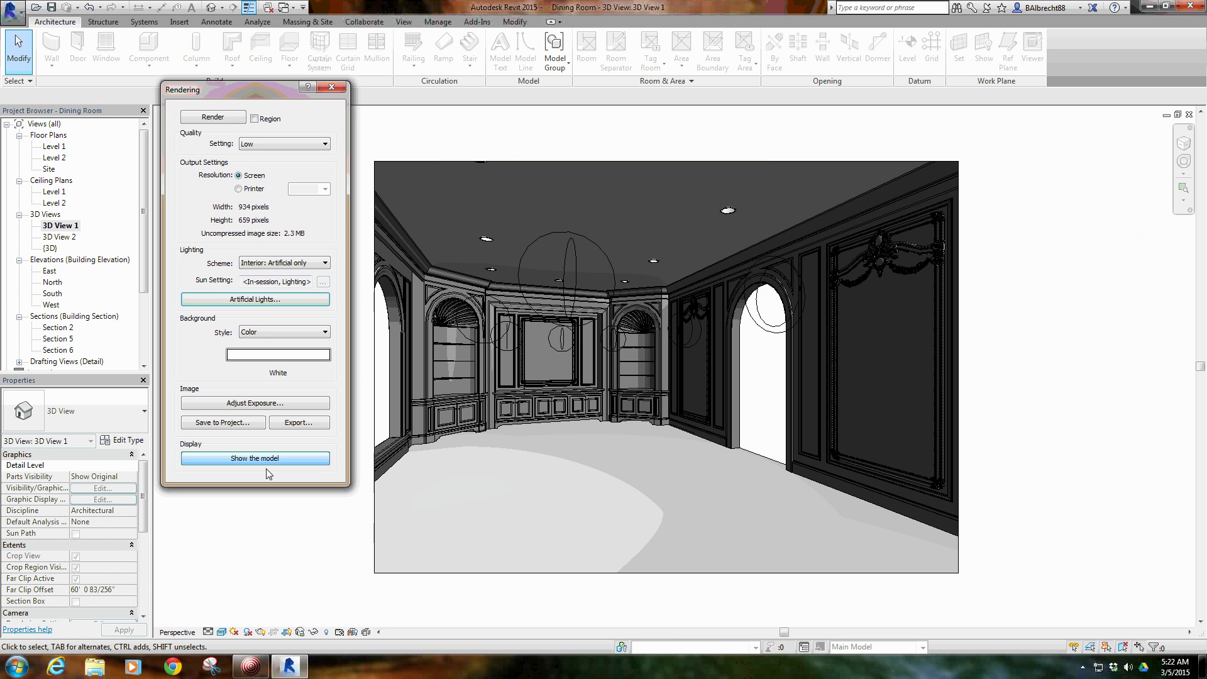
pyautogui.click(579, 237)
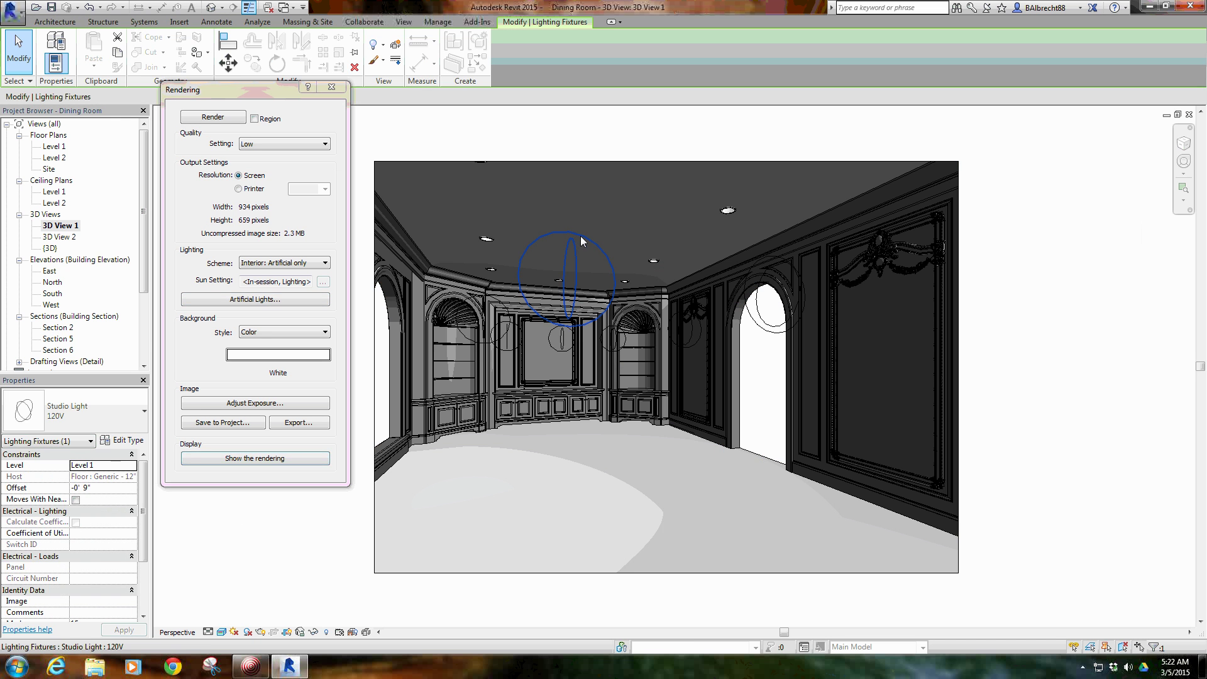
pyautogui.moveTo(247, 88); pyautogui.dragTo(244, 154)
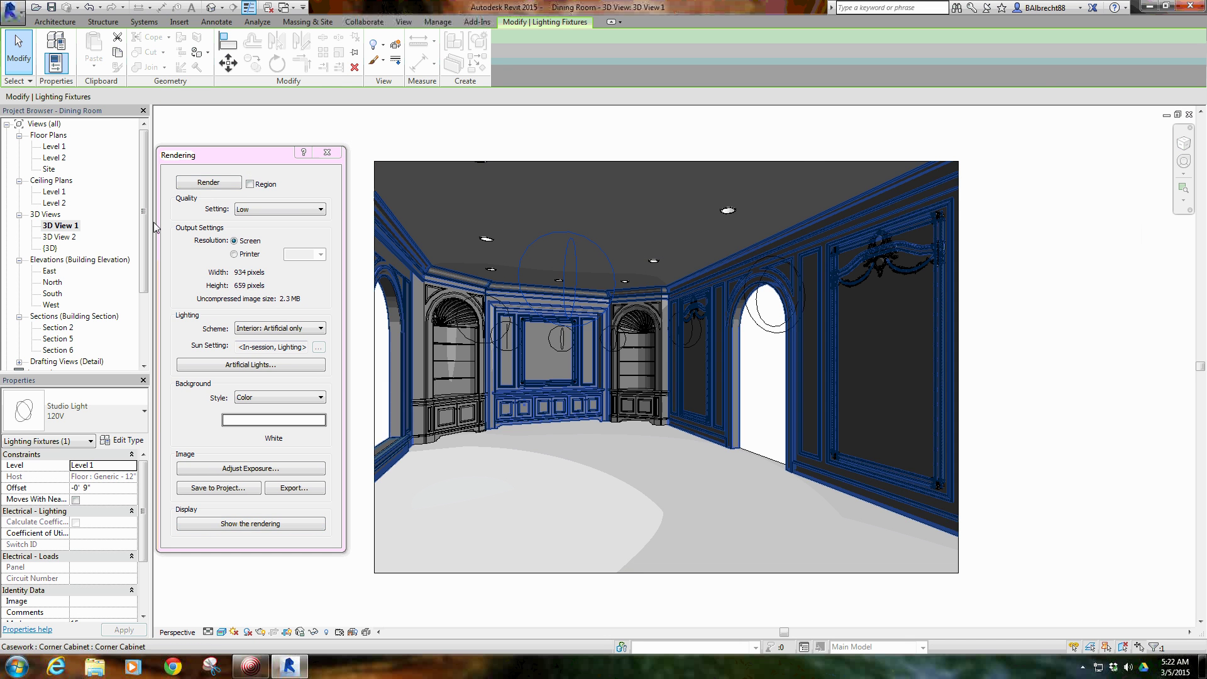
pyautogui.doubleClick(59, 350)
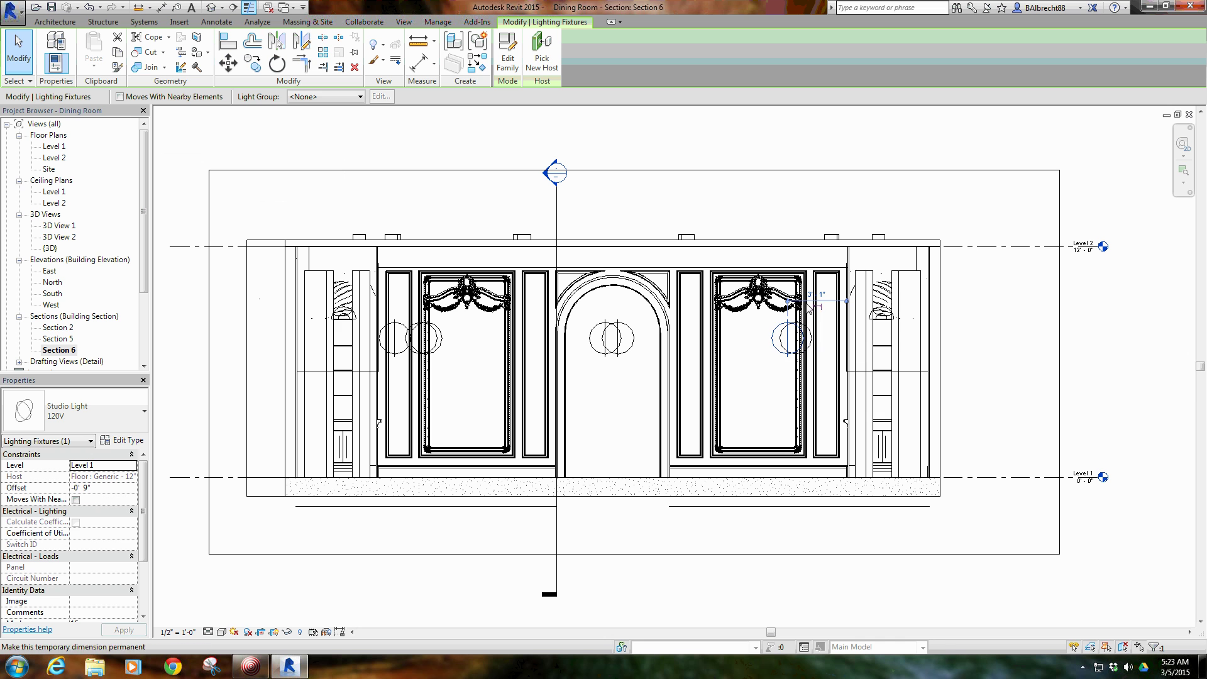
# Create a new light group named Fill Lights from the selected studio light's light group options and accept the artificial lights settings.
pyautogui.click(356, 101)
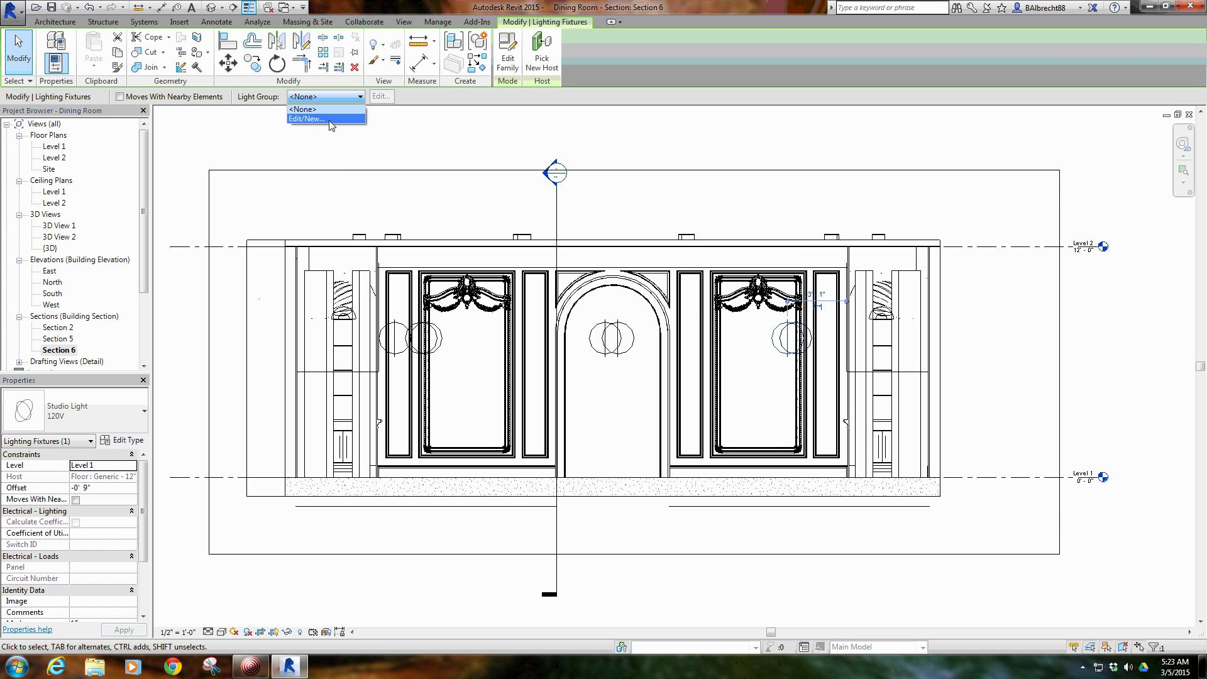
pyautogui.click(331, 119)
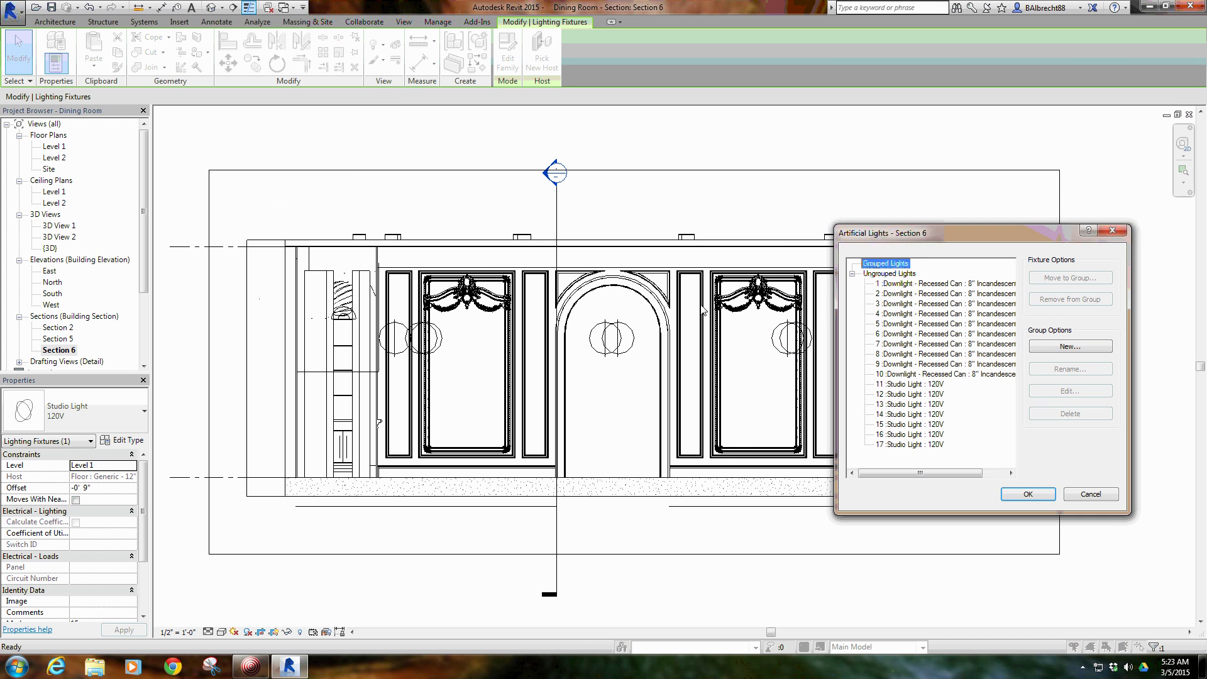
pyautogui.click(1052, 344)
pyautogui.moveTo(919, 344); pyautogui.dragTo(561, 340)
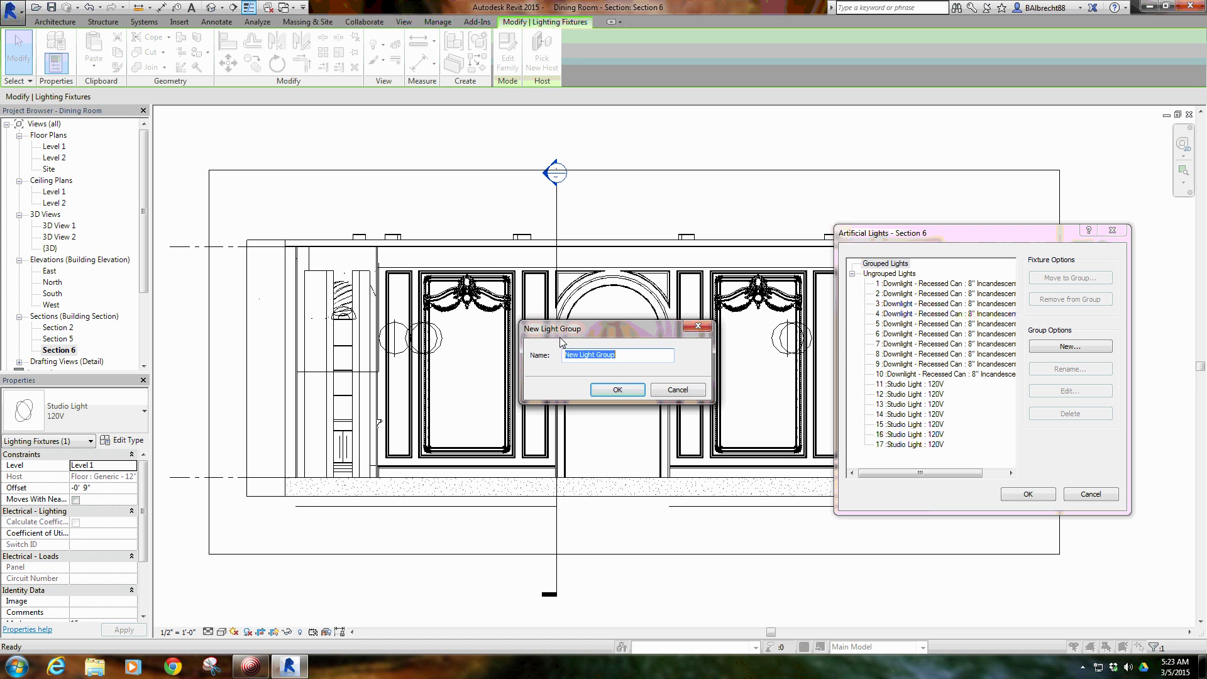
pyautogui.write('Fill Lights')
pyautogui.press('Return')
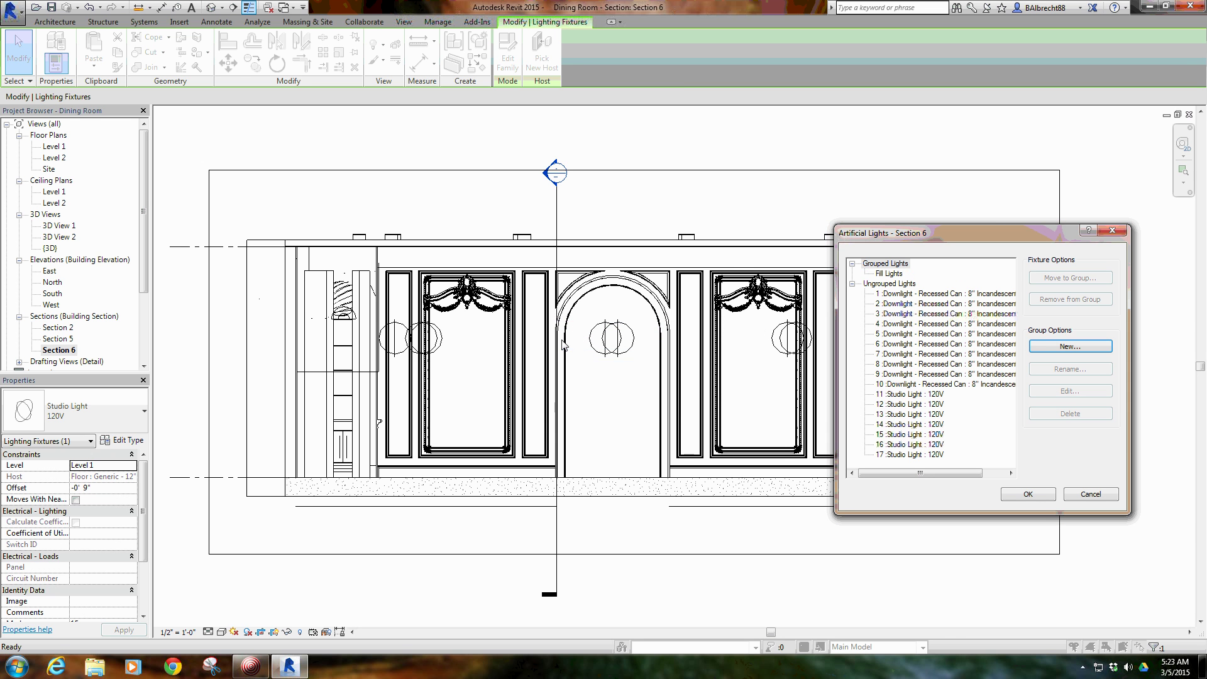
pyautogui.click(1026, 493)
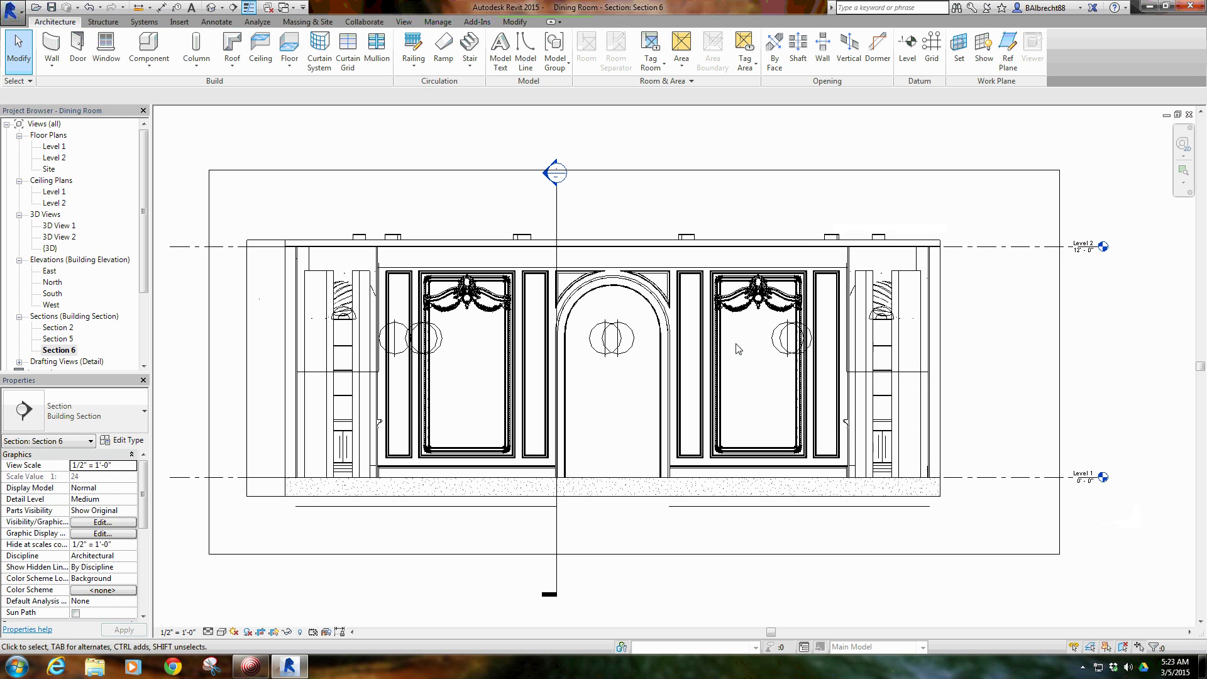
# Select all instances of the studio light in Section 6 and assign them to the Fill Lights light group.
pyautogui.rightClick(788, 332)
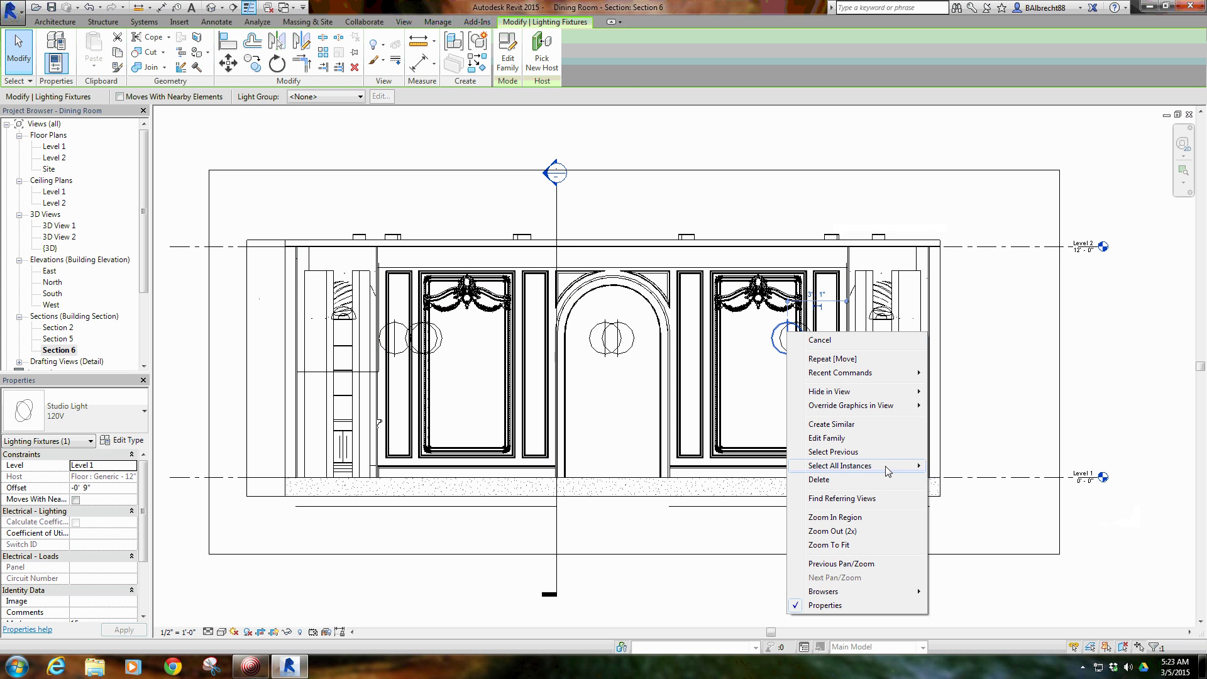
pyautogui.moveTo(888, 467)
pyautogui.click(968, 478)
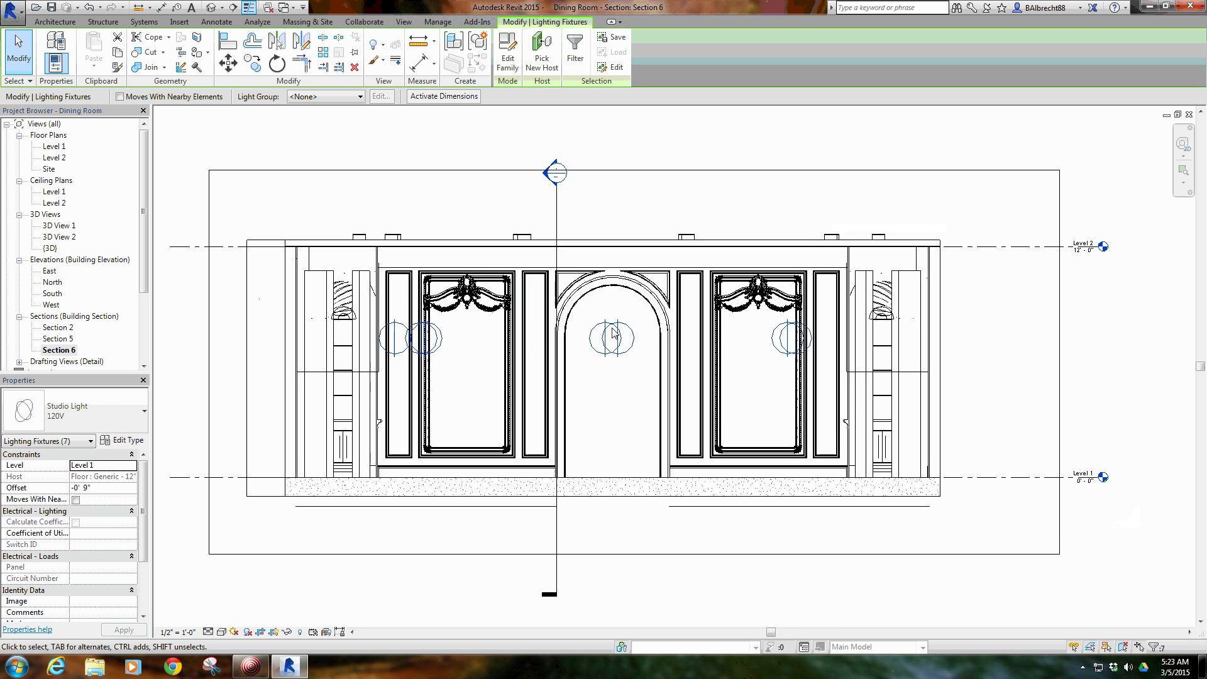
pyautogui.click(318, 97)
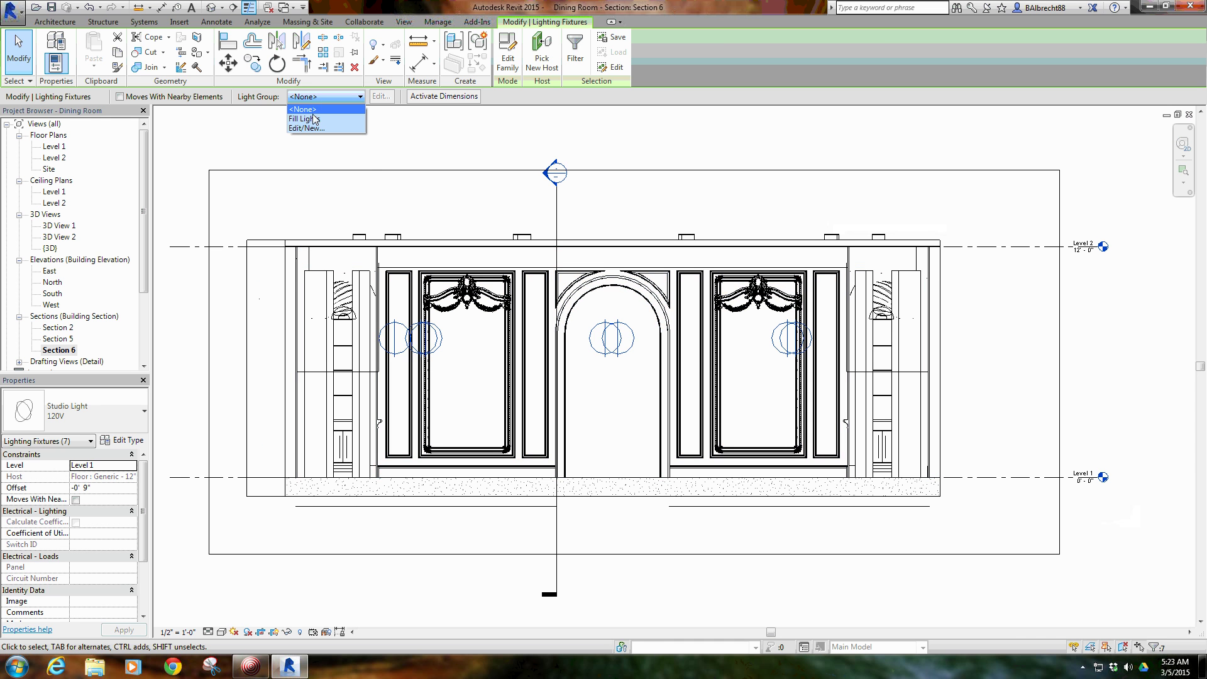
pyautogui.click(309, 119)
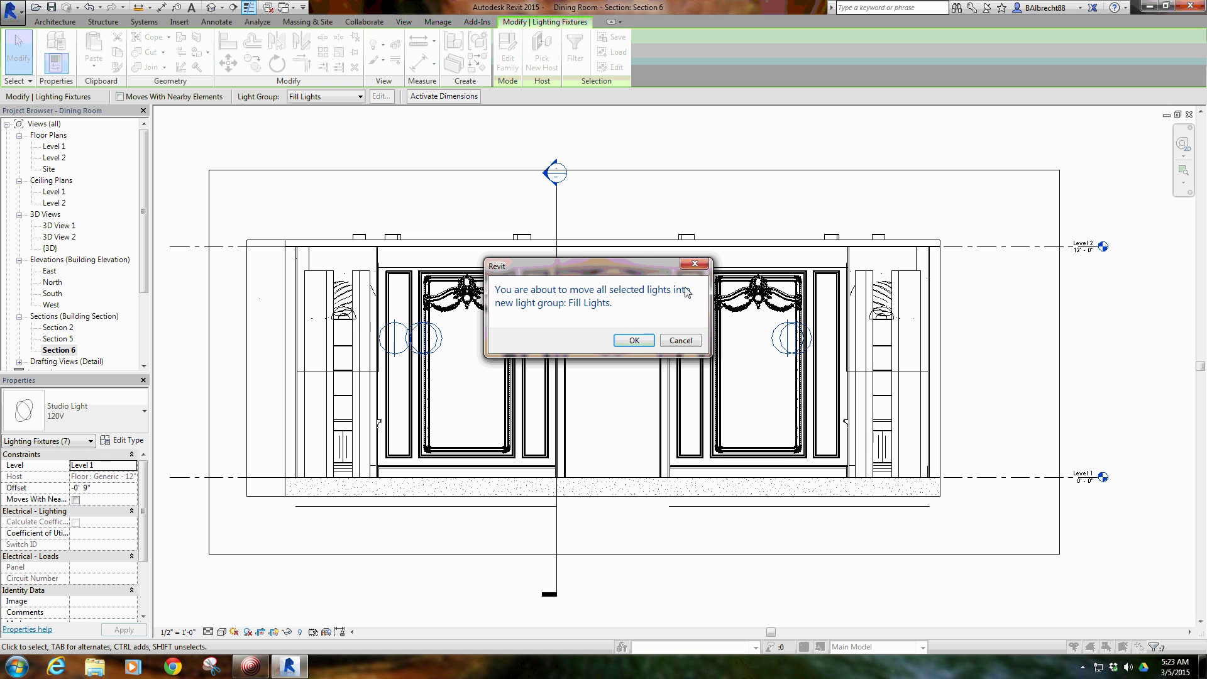
pyautogui.click(635, 341)
pyautogui.click(608, 384)
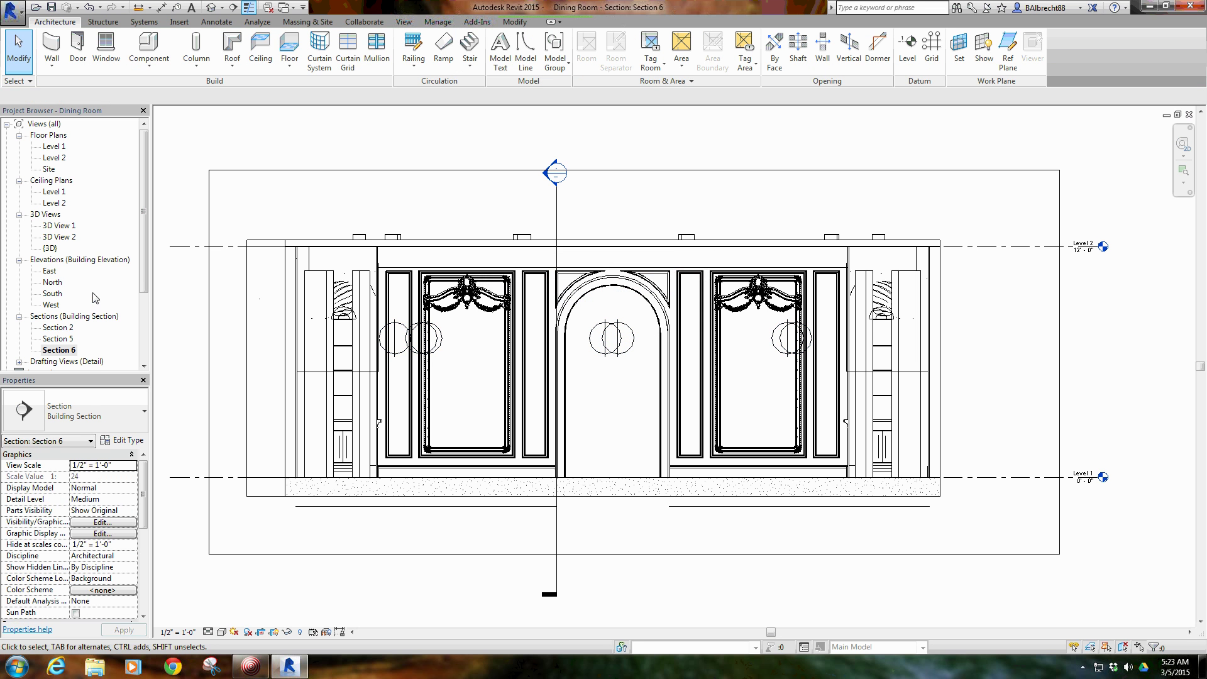
# Open 3D View 1's artificial lights settings and set the Fill Lights group dimming to 0.7.
pyautogui.doubleClick(56, 226)
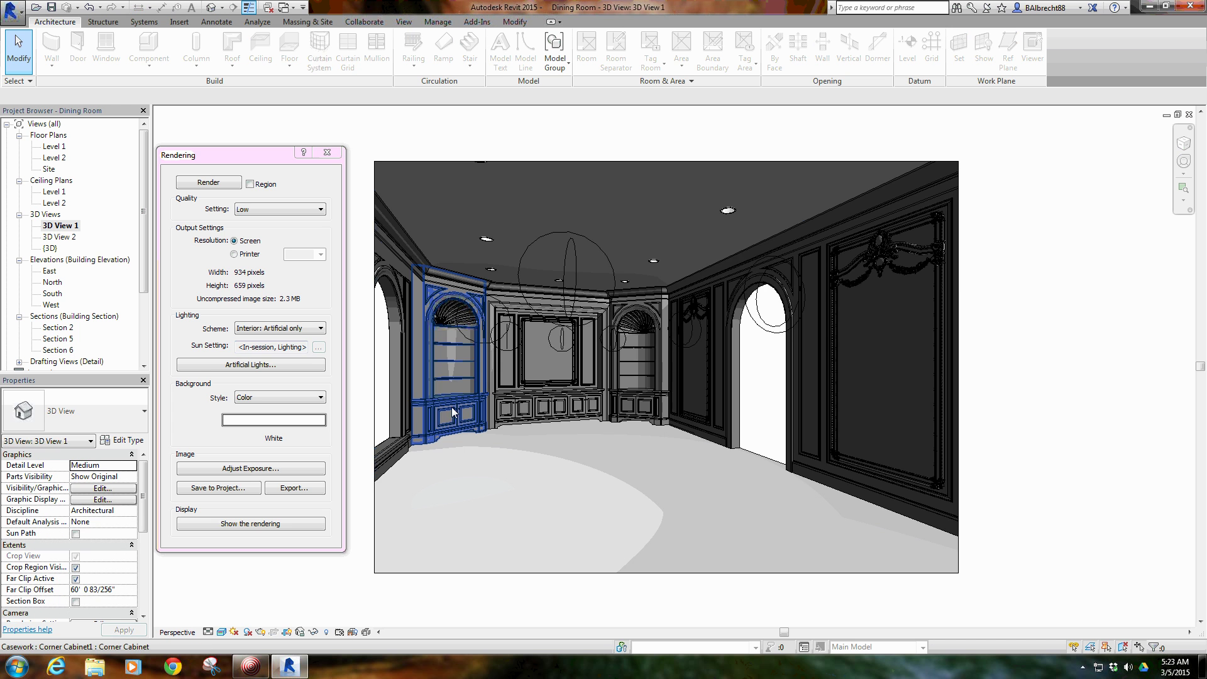
pyautogui.click(250, 364)
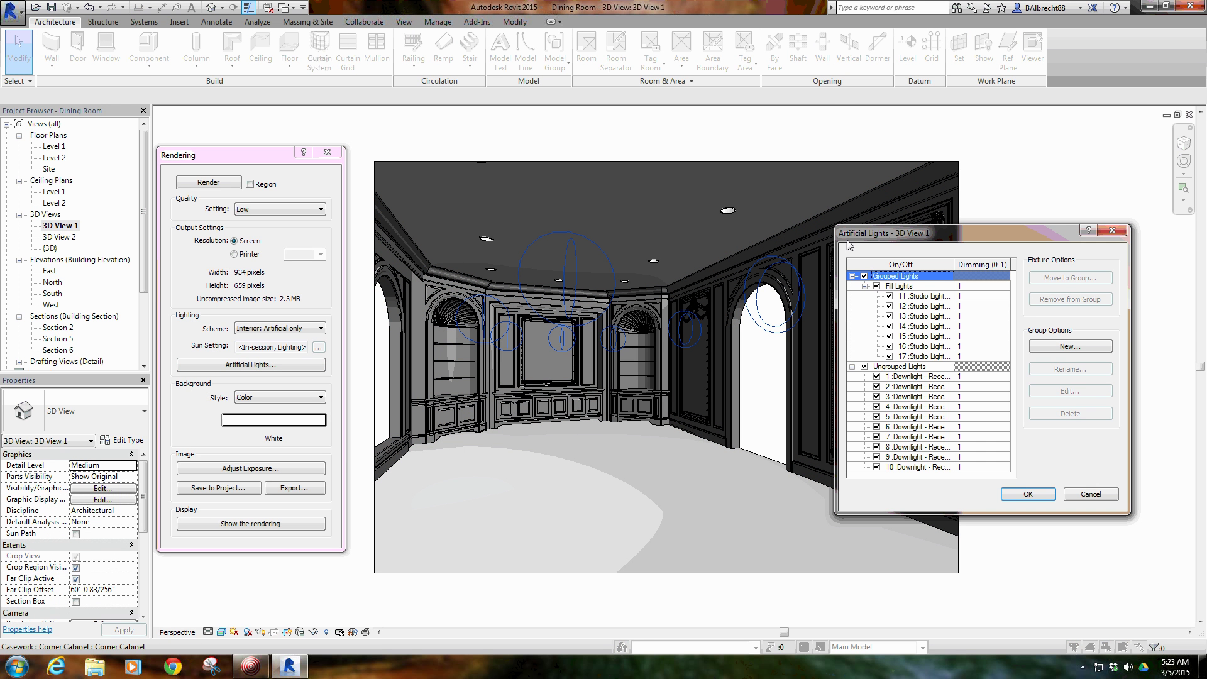
pyautogui.moveTo(884, 234); pyautogui.dragTo(855, 185)
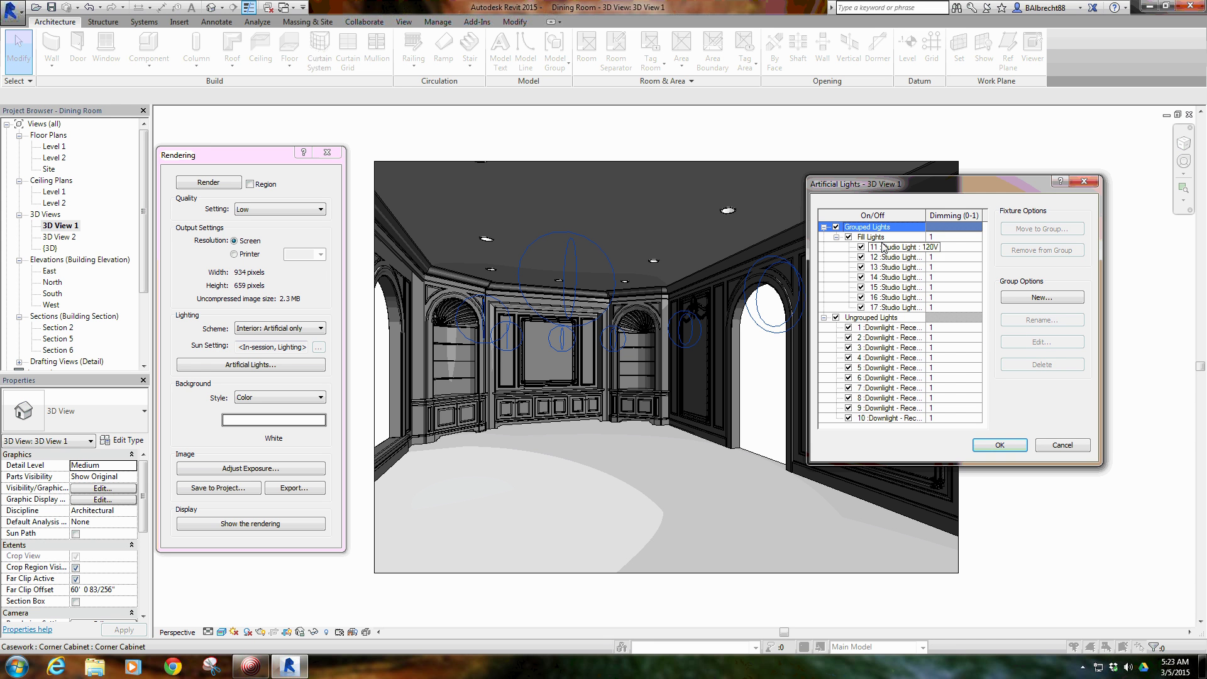
pyautogui.click(946, 238)
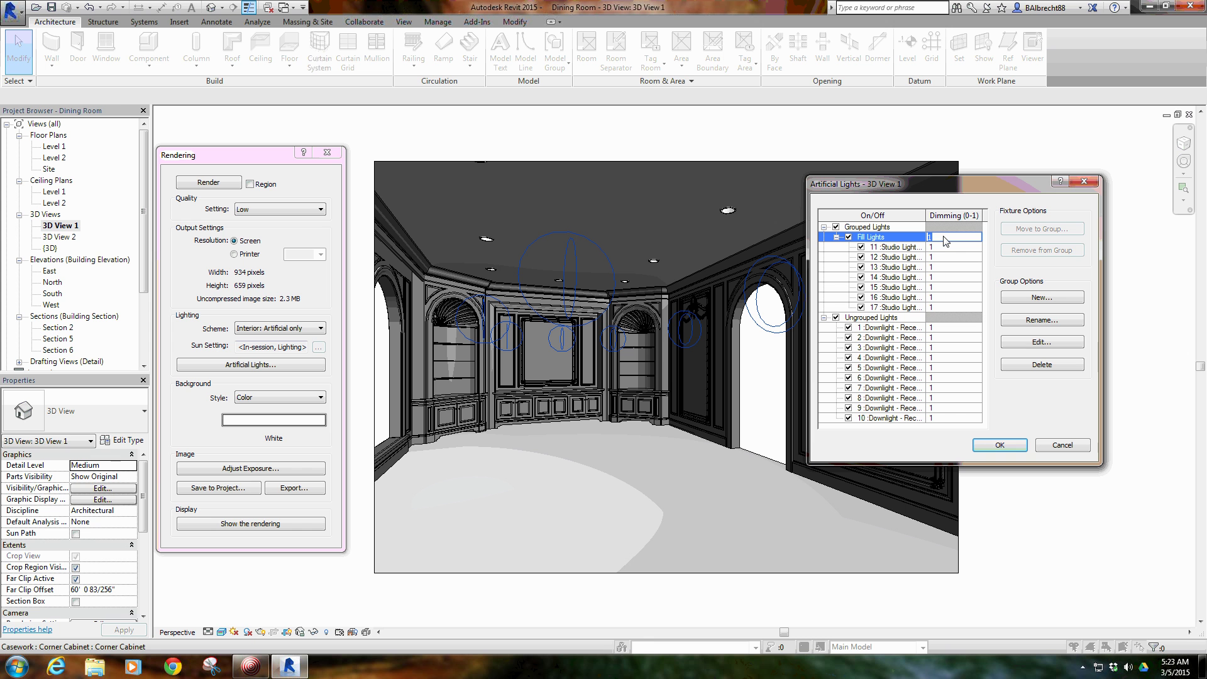
pyautogui.write('.7')
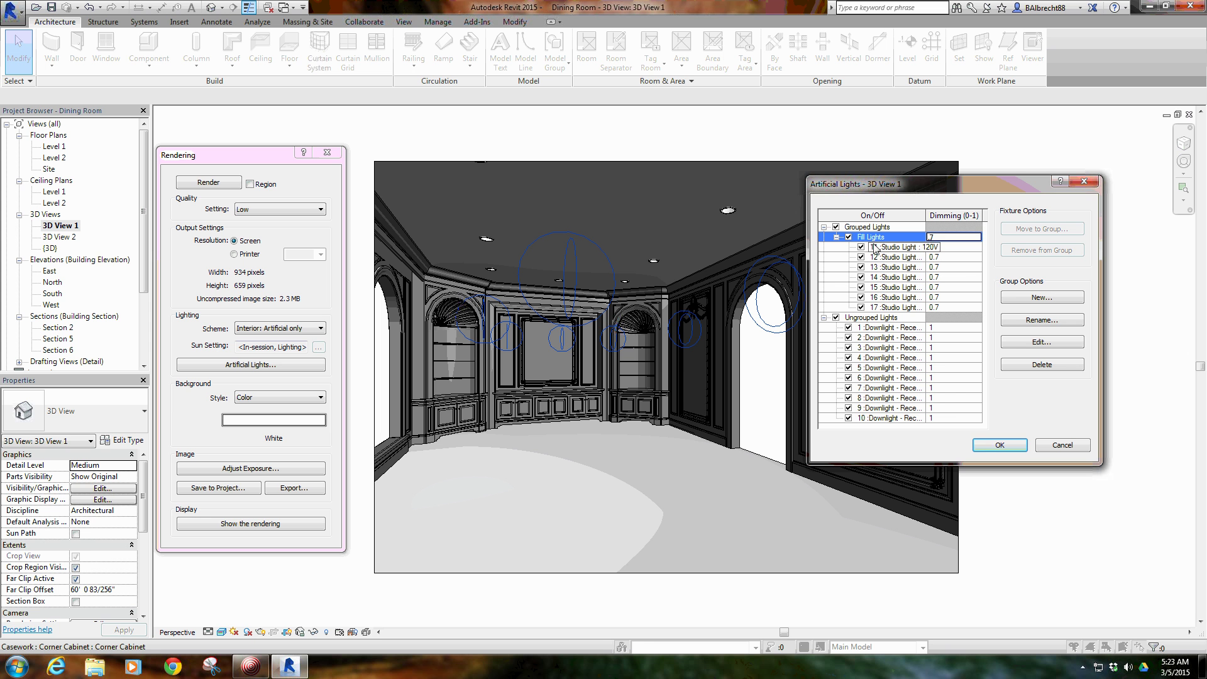
pyautogui.click(888, 398)
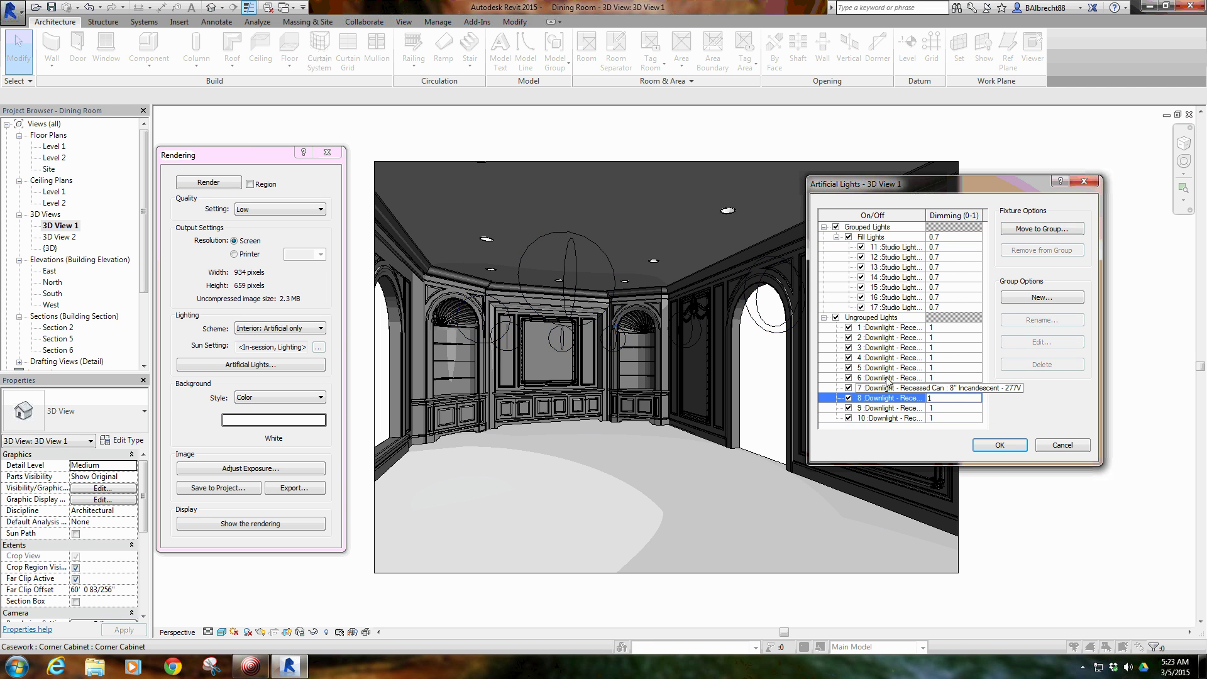
# Check individual ungrouped downlights against their locations in the view, and accept the artificial lights settings.
pyautogui.click(897, 338)
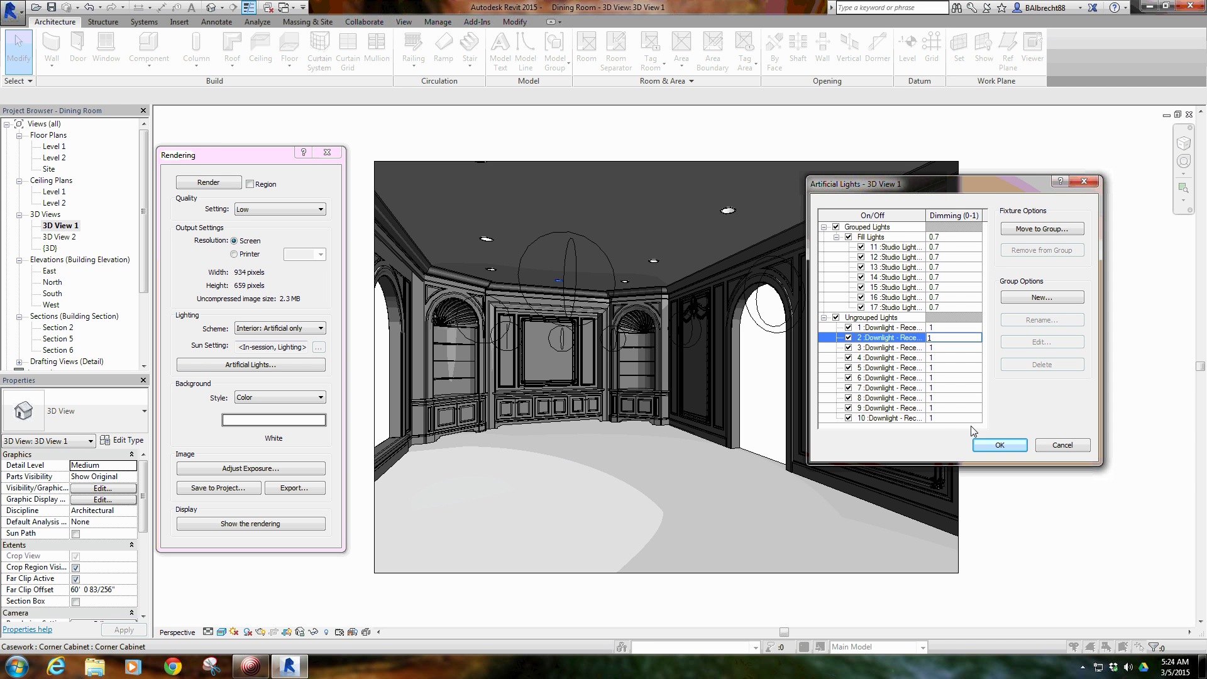
pyautogui.click(899, 408)
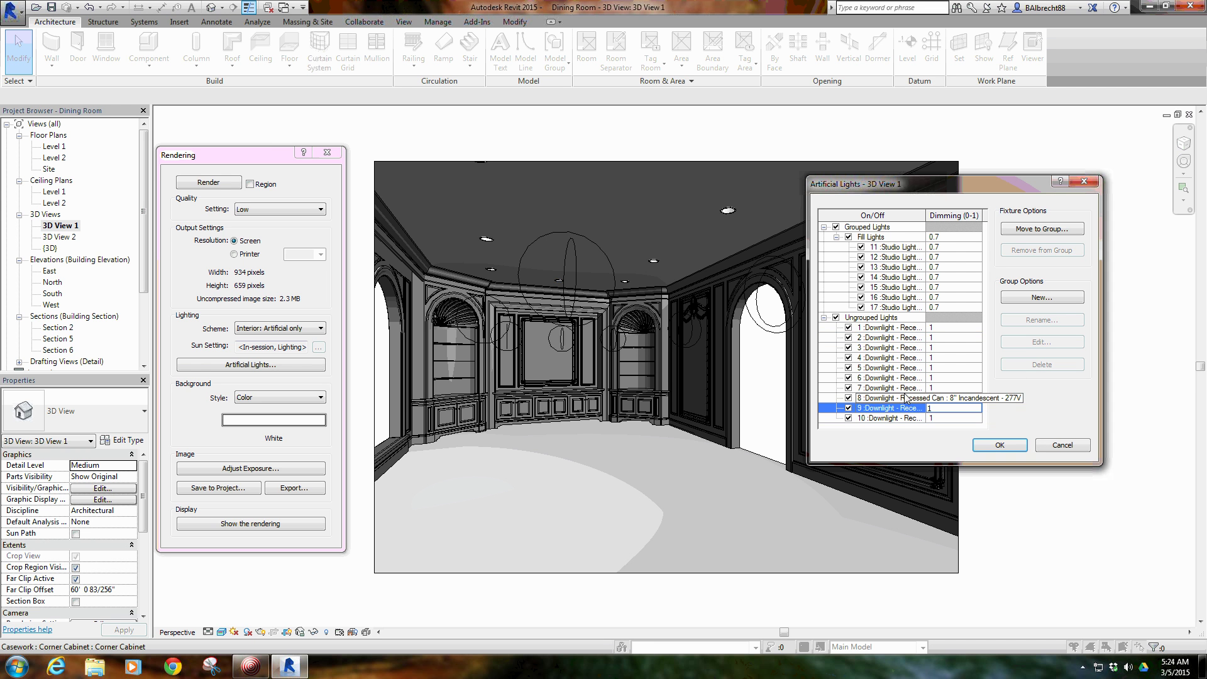
pyautogui.press('Up')
pyautogui.press('Up')
pyautogui.press('Up')
pyautogui.press('Up')
pyautogui.press('Up')
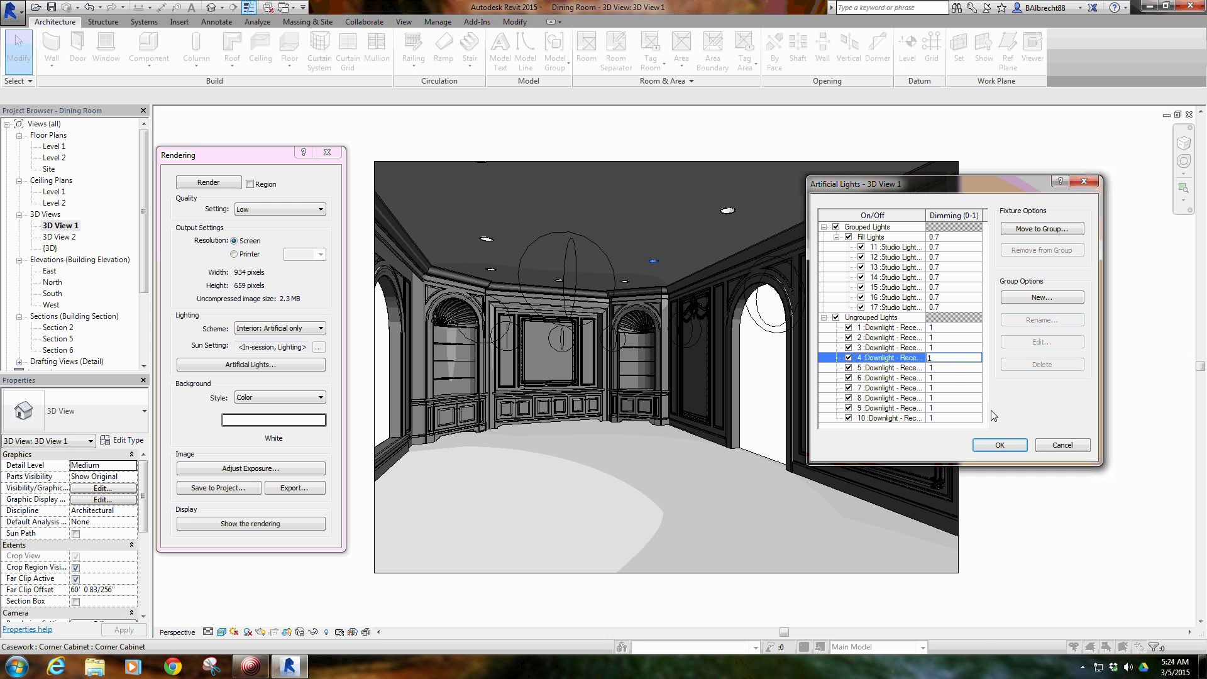
pyautogui.click(1003, 445)
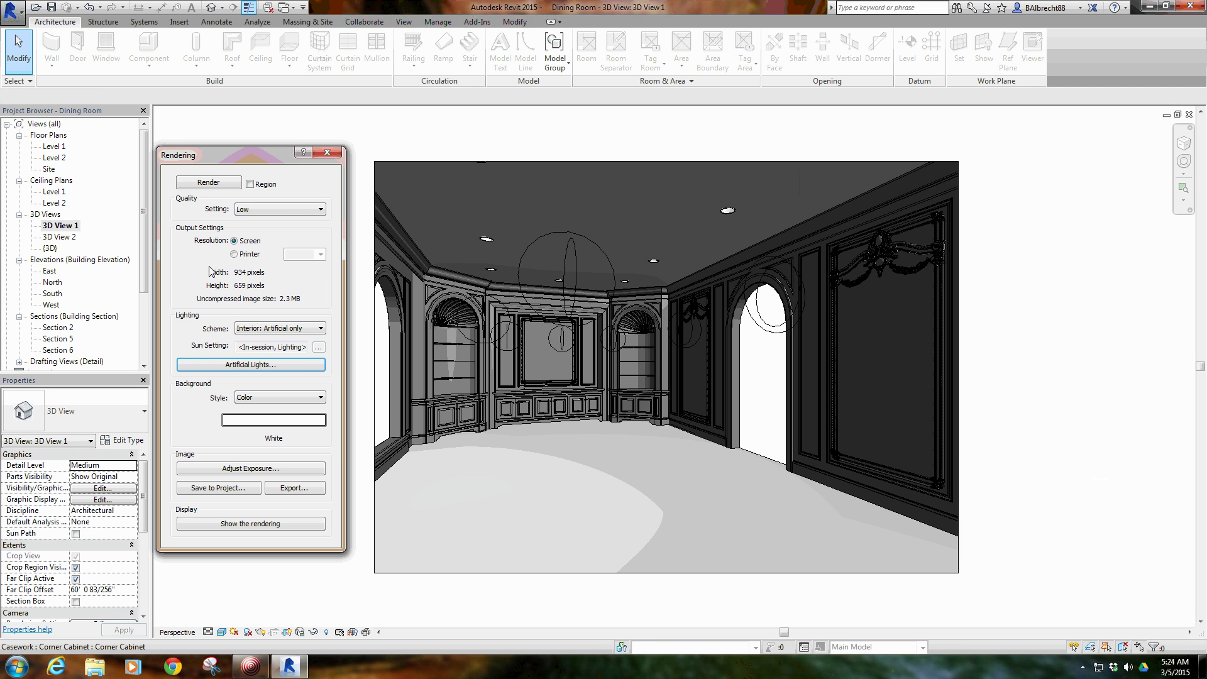
# Render 3D View 1 at Low quality, return to the model display and close the rendering settings.
pyautogui.click(209, 183)
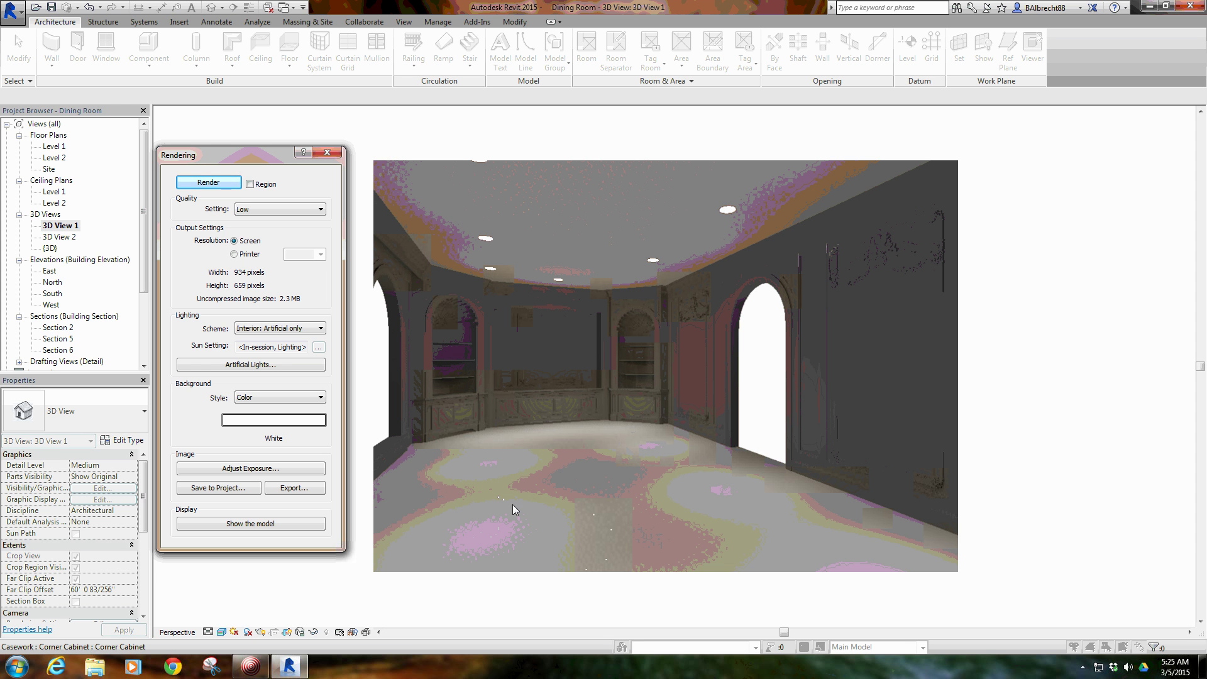
pyautogui.click(293, 525)
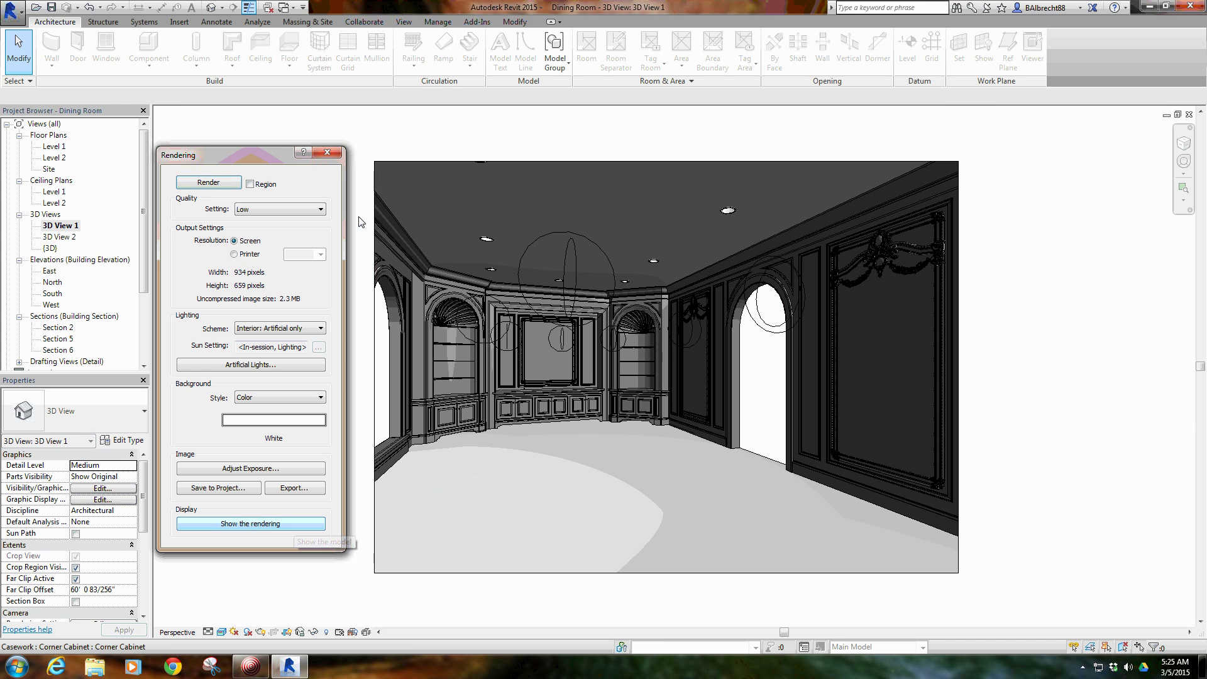
pyautogui.click(327, 153)
# Open the Level 1 floor plan and move the Section 2 line closer to the recessed niche end of the room.
pyautogui.doubleClick(52, 146)
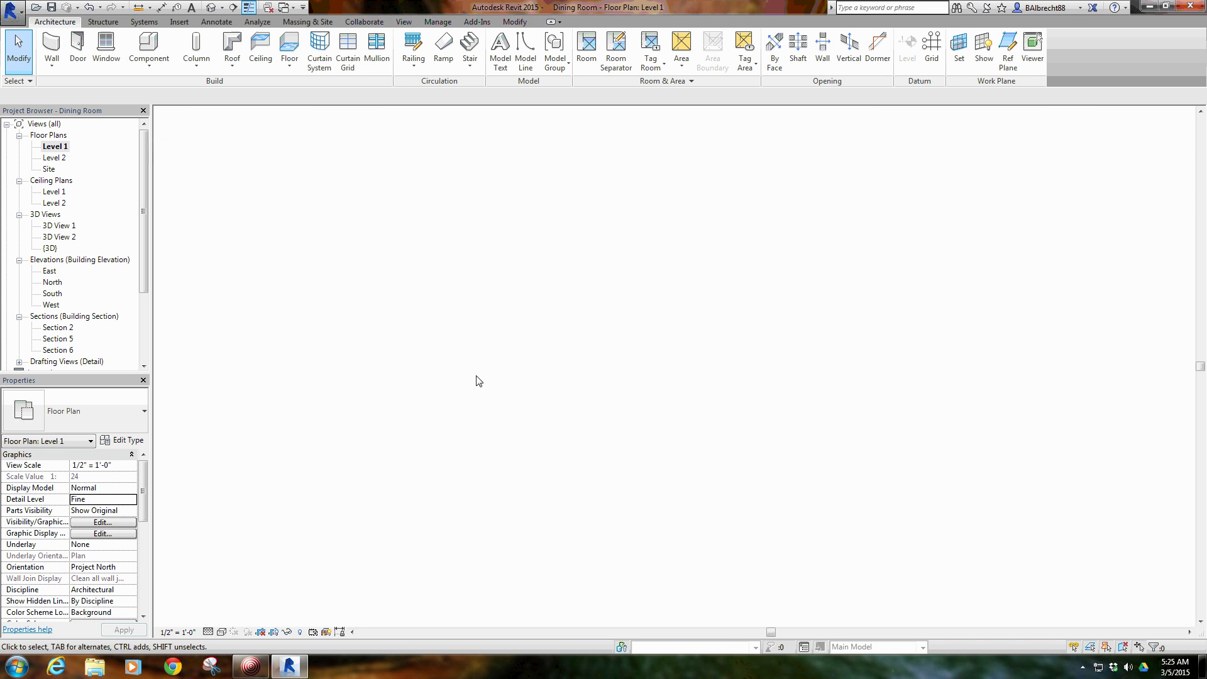
pyautogui.click(507, 370)
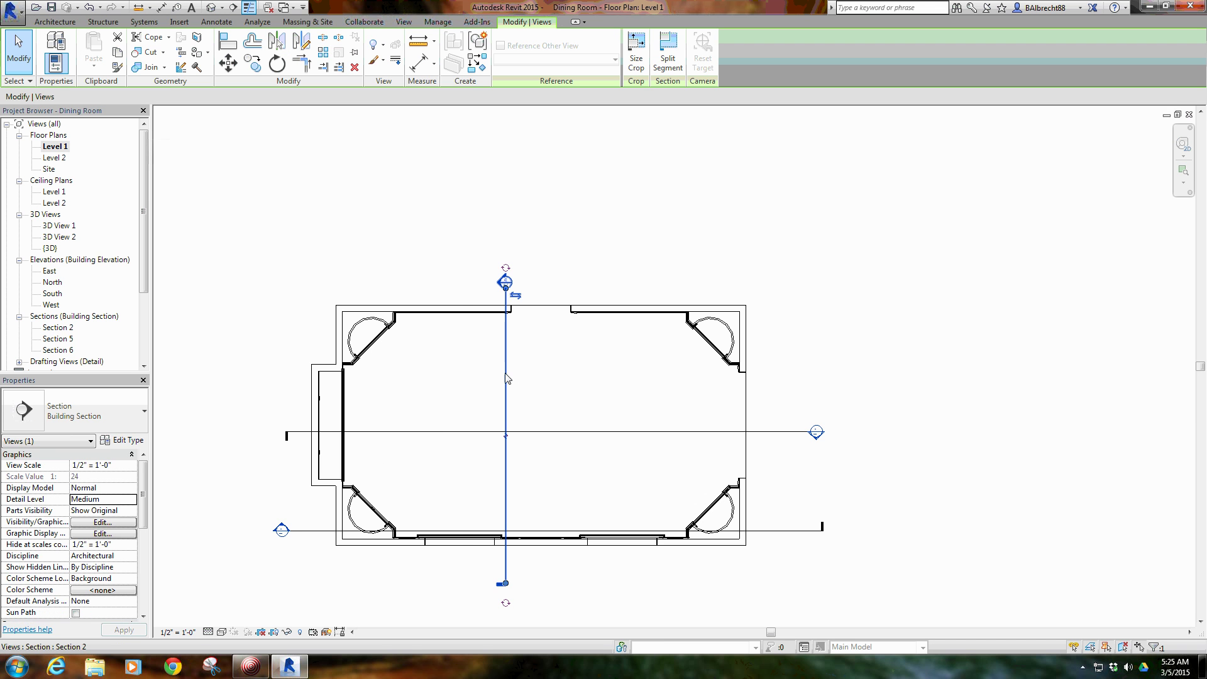
pyautogui.moveTo(508, 372); pyautogui.dragTo(456, 374)
pyautogui.scroll(-3, 456, 374)
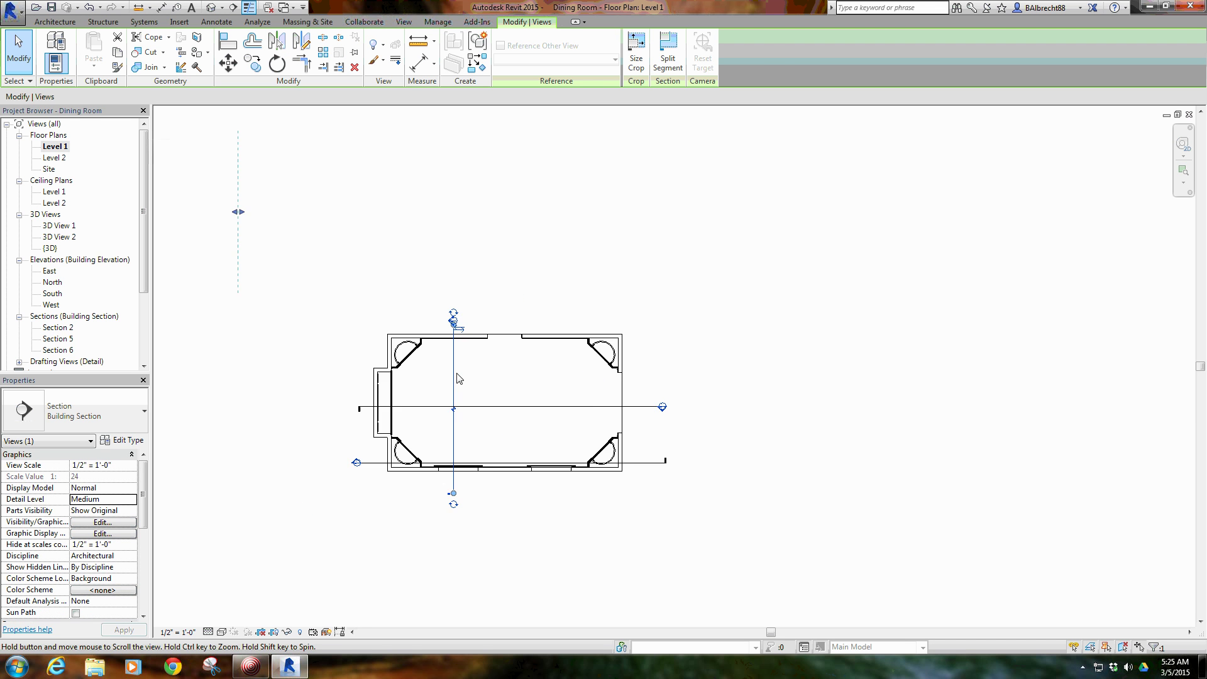
pyautogui.rightClick(511, 367)
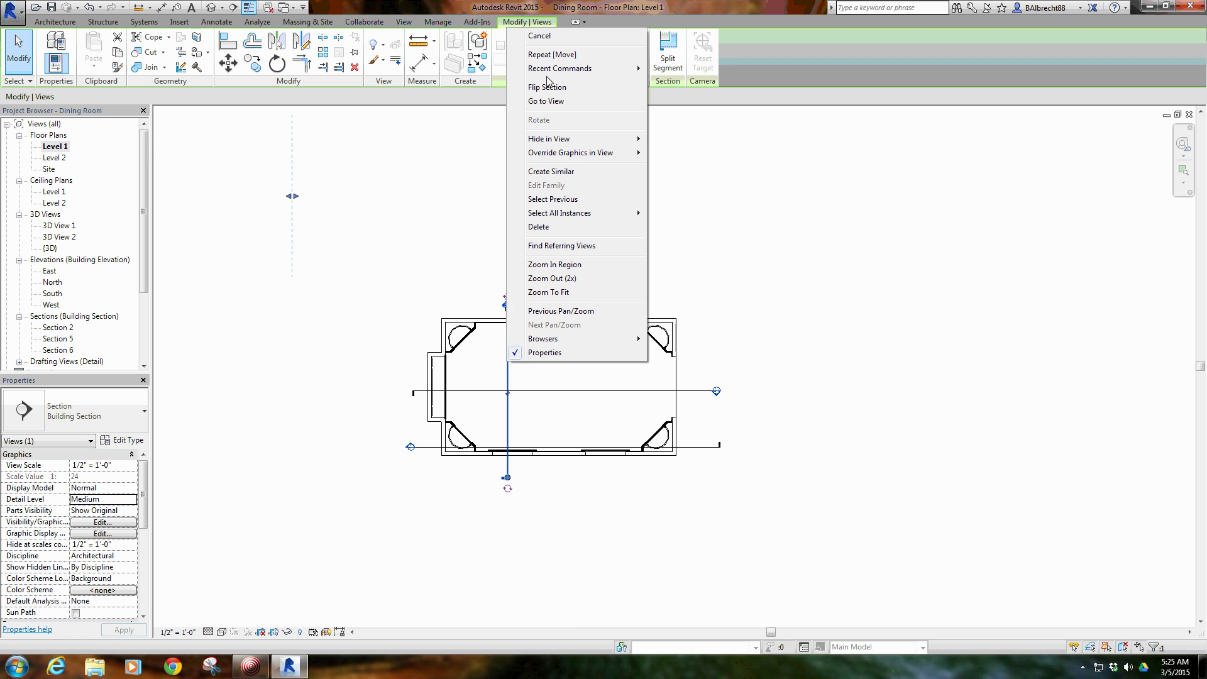
pyautogui.click(421, 420)
pyautogui.scroll(4, 463, 383)
pyautogui.click(528, 361)
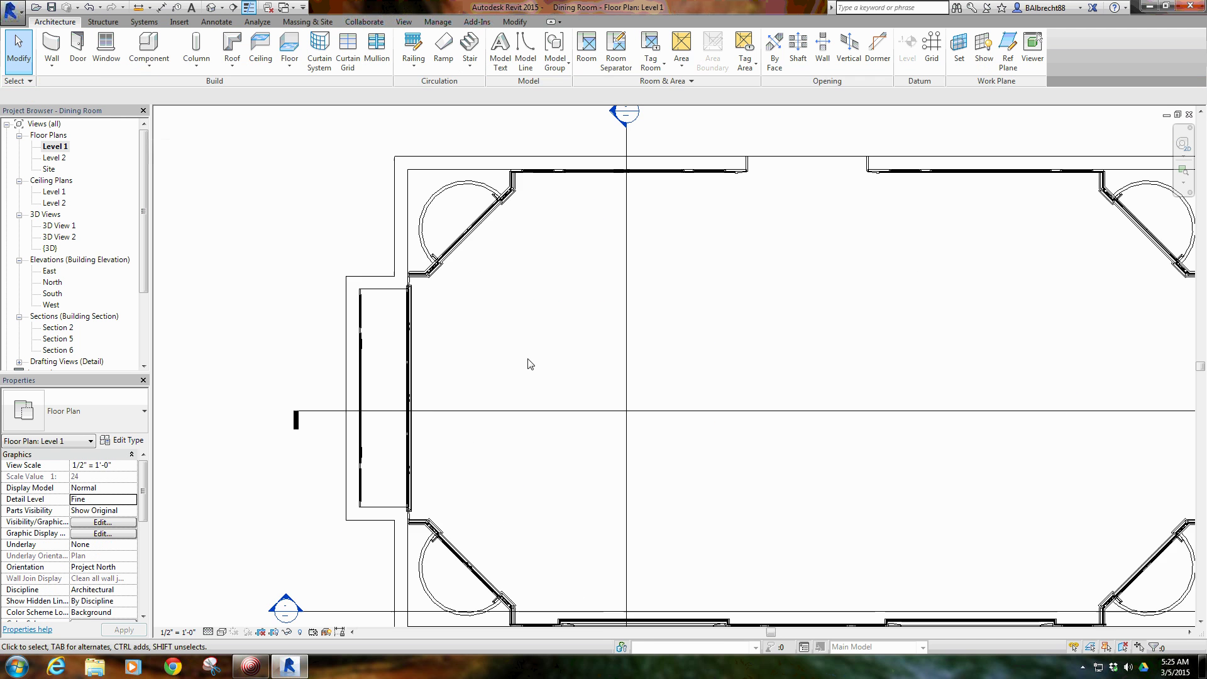
pyautogui.scroll(-2, 590, 304)
pyautogui.click(594, 302)
pyautogui.click(558, 333)
pyautogui.scroll(2, 557, 334)
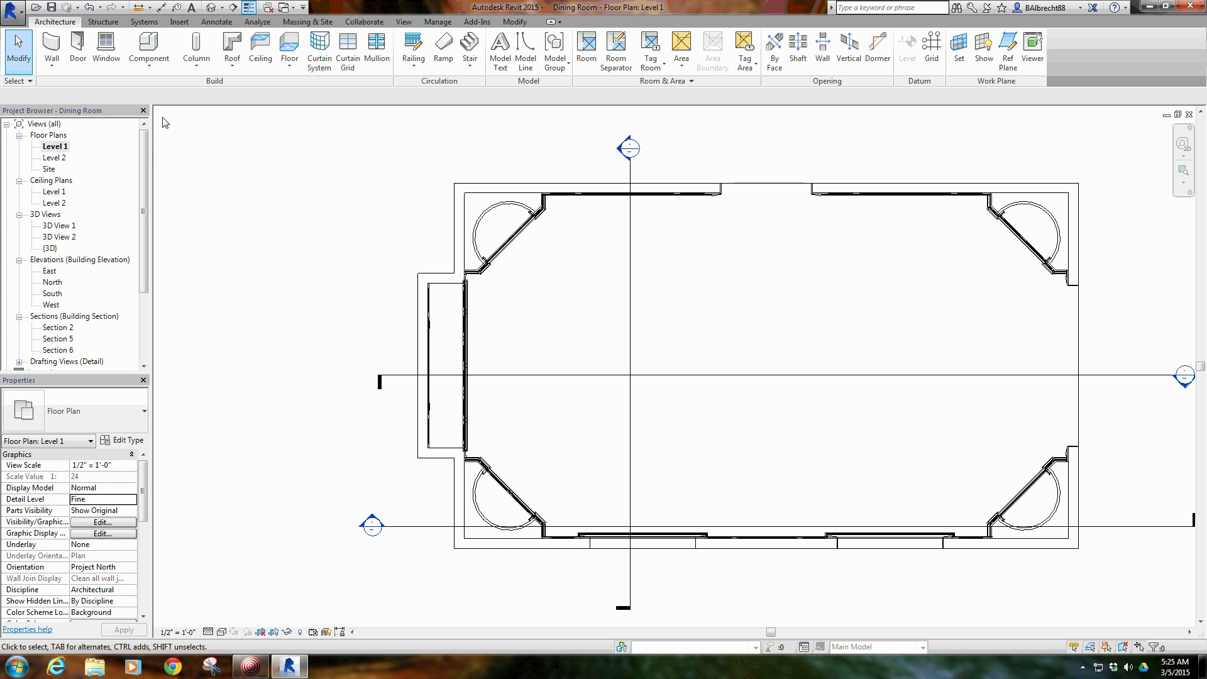
# Start placing a component using the Downlight - Under Cabinet 120V type.
pyautogui.click(151, 74)
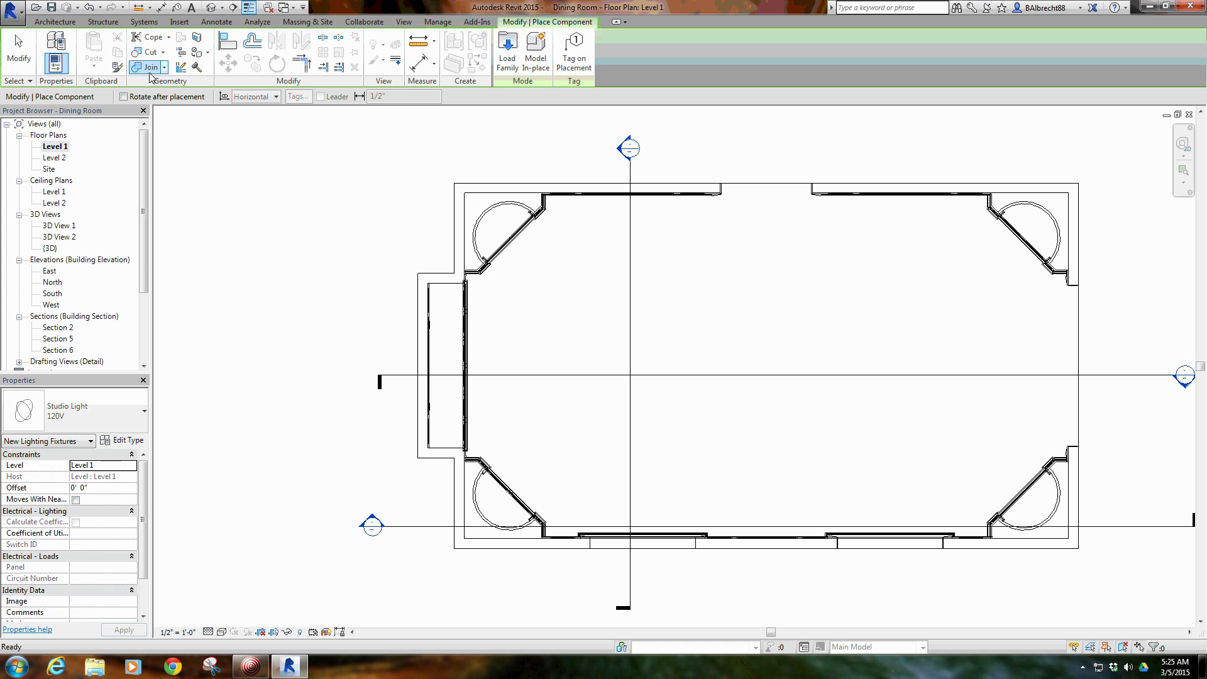
pyautogui.click(107, 414)
pyautogui.scroll(10, 100, 208)
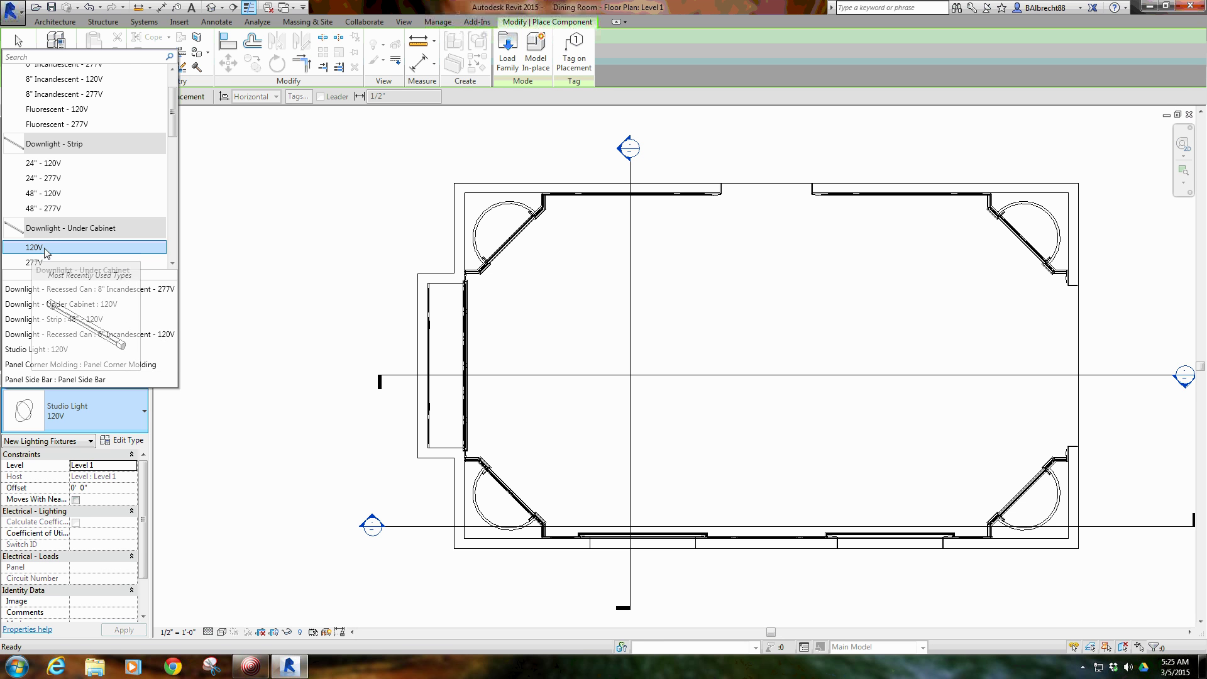
pyautogui.click(45, 250)
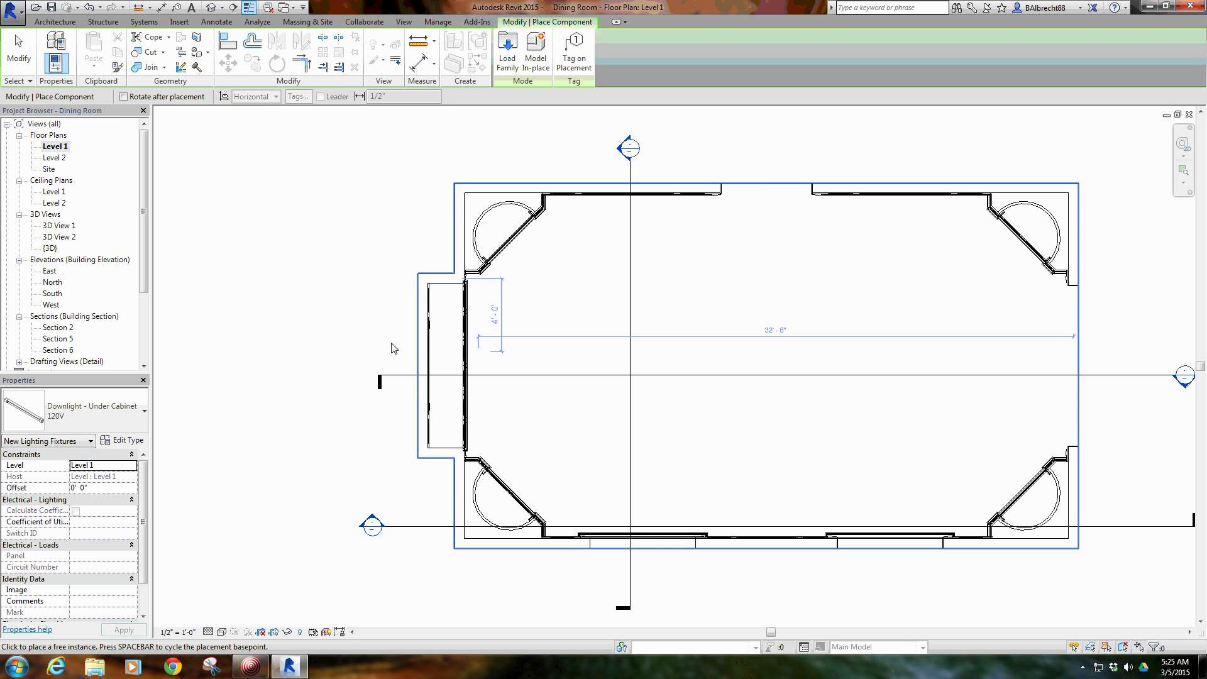
# Set the new under-cabinet downlight's offset from Level 1 to -3' 0".
pyautogui.scroll(2, 503, 314)
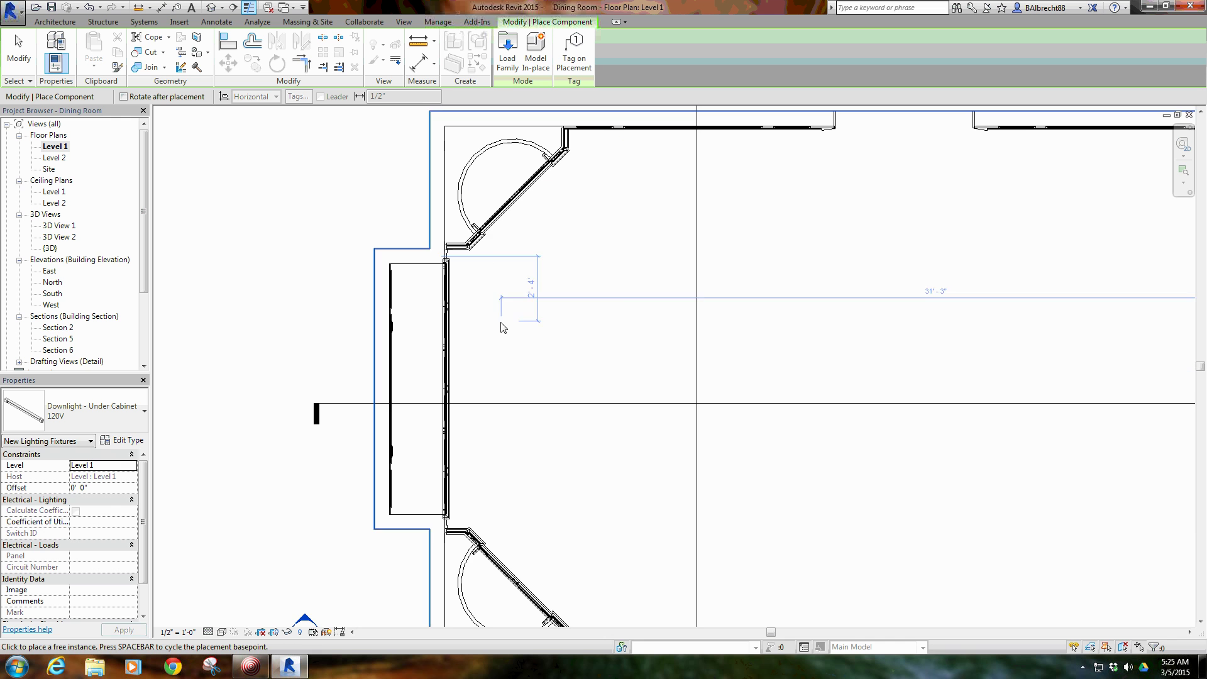
pyautogui.click(115, 488)
pyautogui.write('-3')
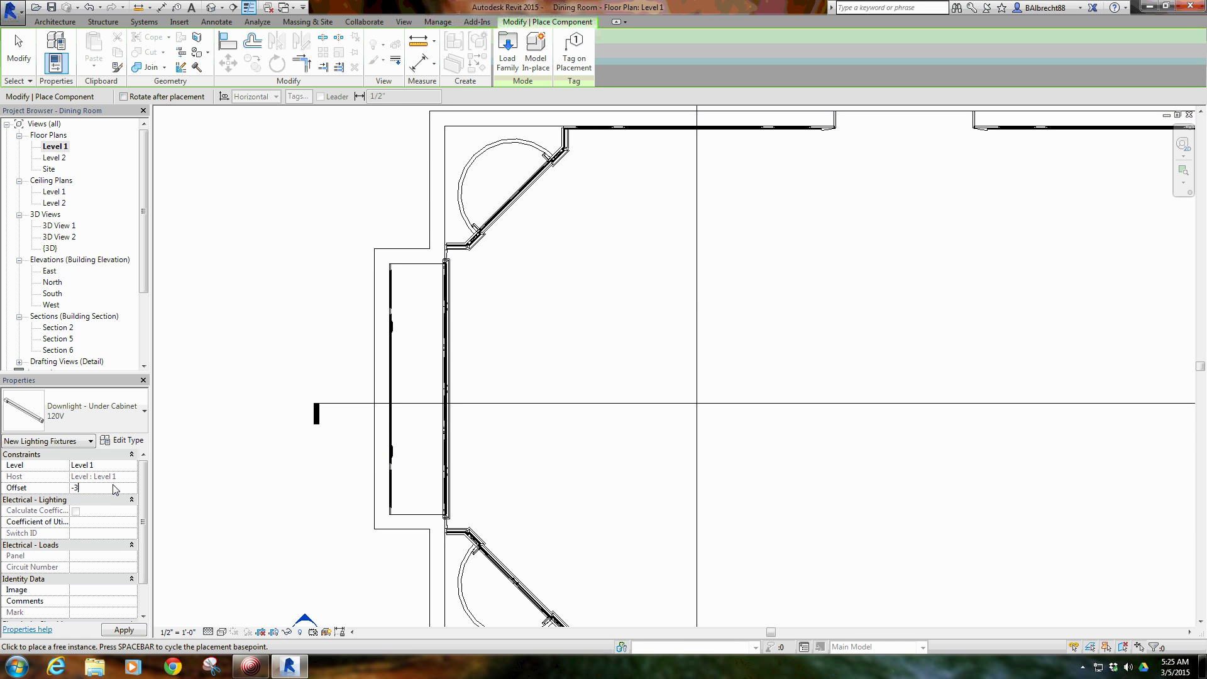
pyautogui.press('Return')
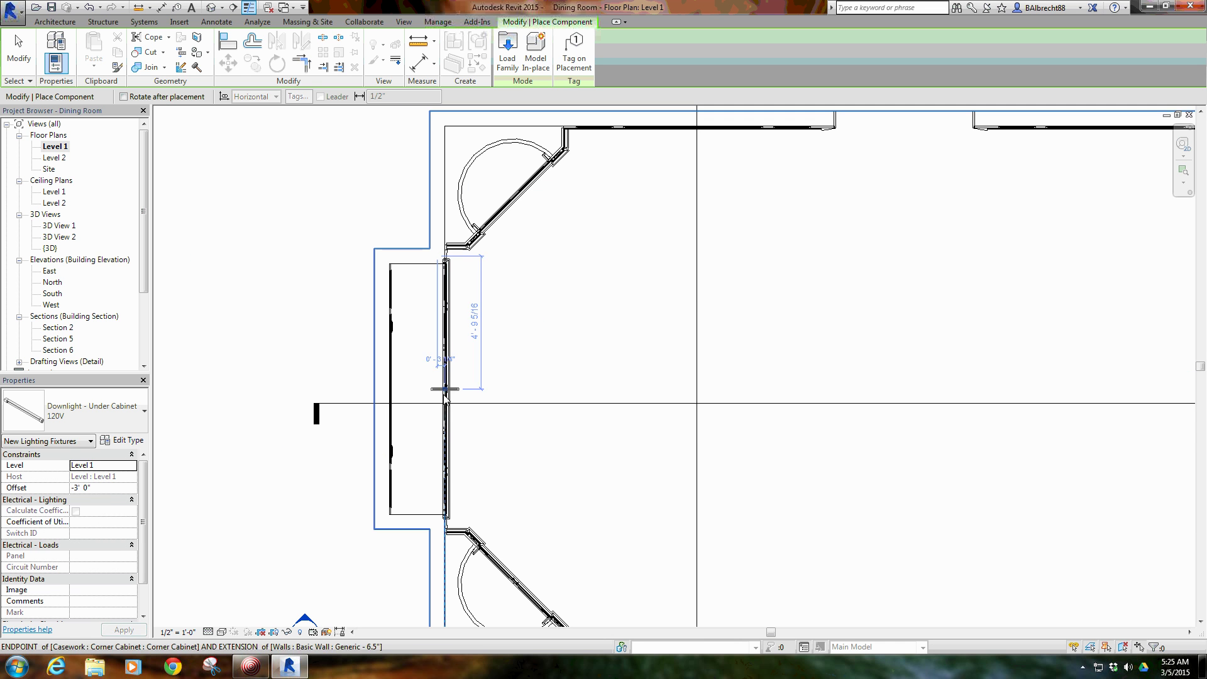
pyautogui.scroll(2, 494, 365)
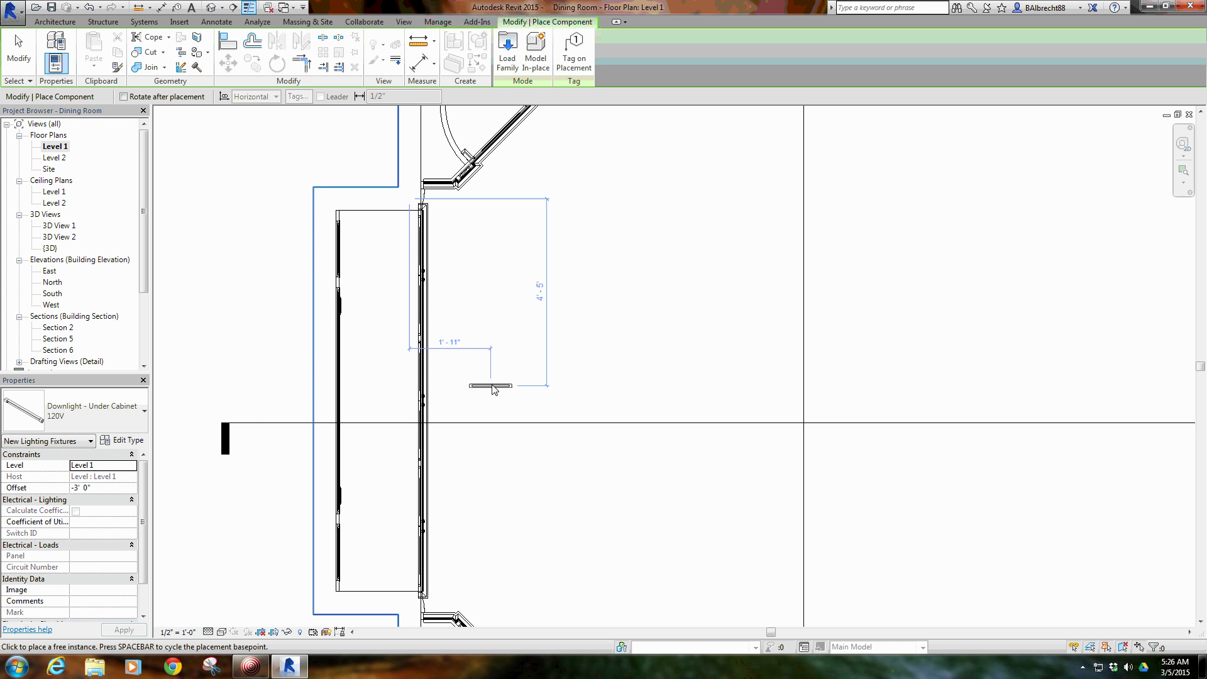
# Place a 48" - 120V Downlight - Strip fixture beside the alcove cabinet in the Level 1 plan, with an offset of -3'.
pyautogui.click(81, 409)
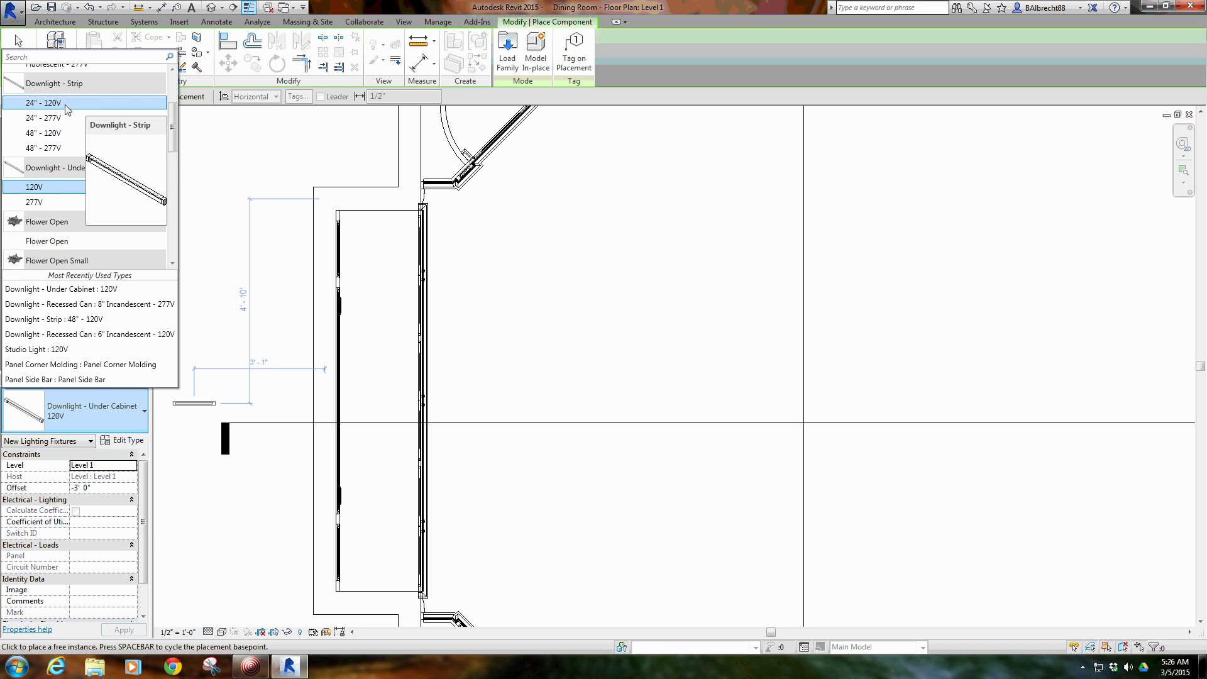
pyautogui.click(70, 139)
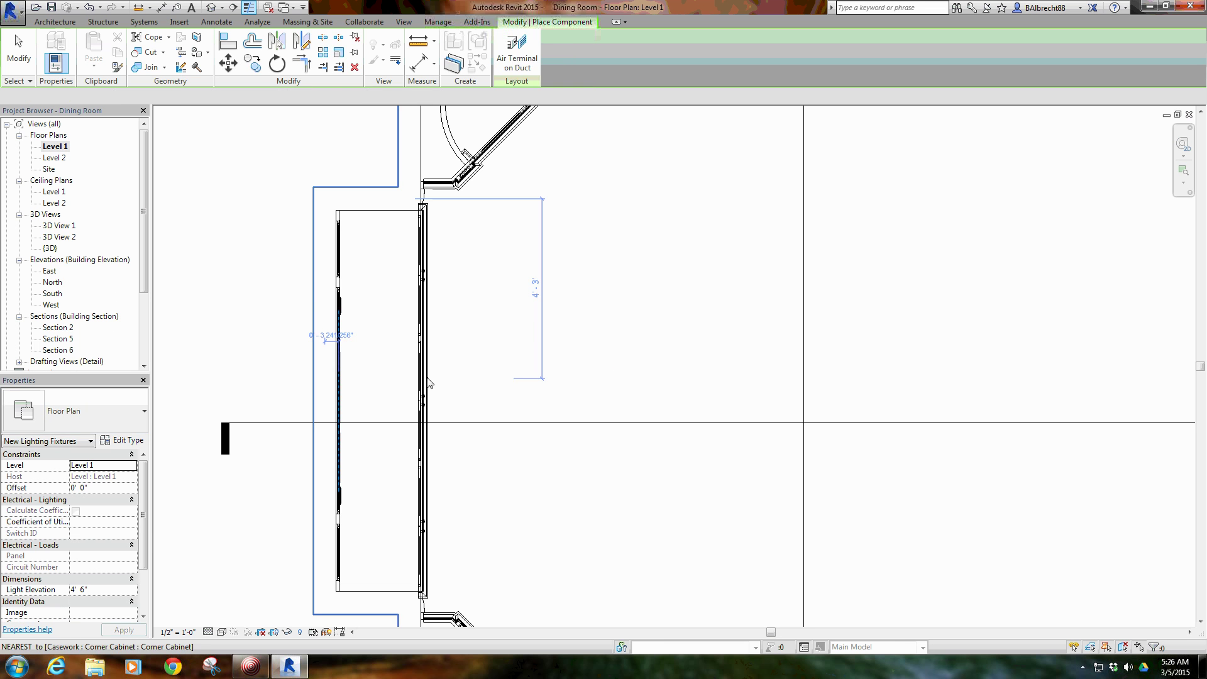
pyautogui.click(119, 488)
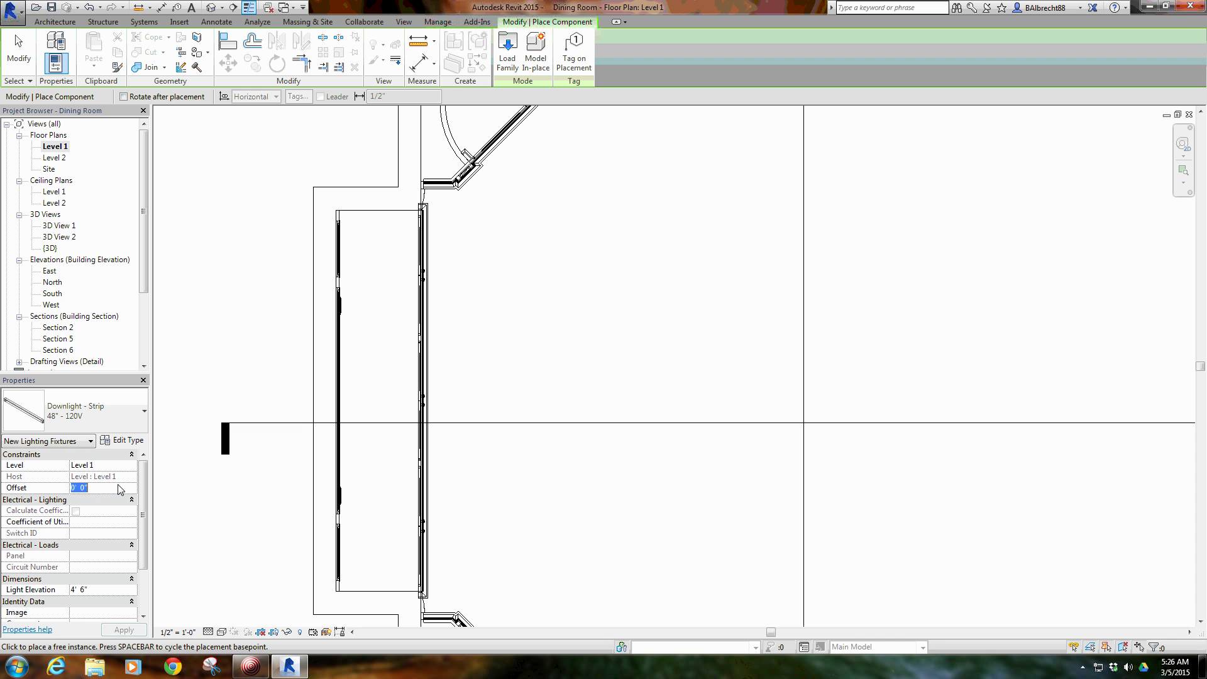
pyautogui.write("-3'")
pyautogui.press('Return')
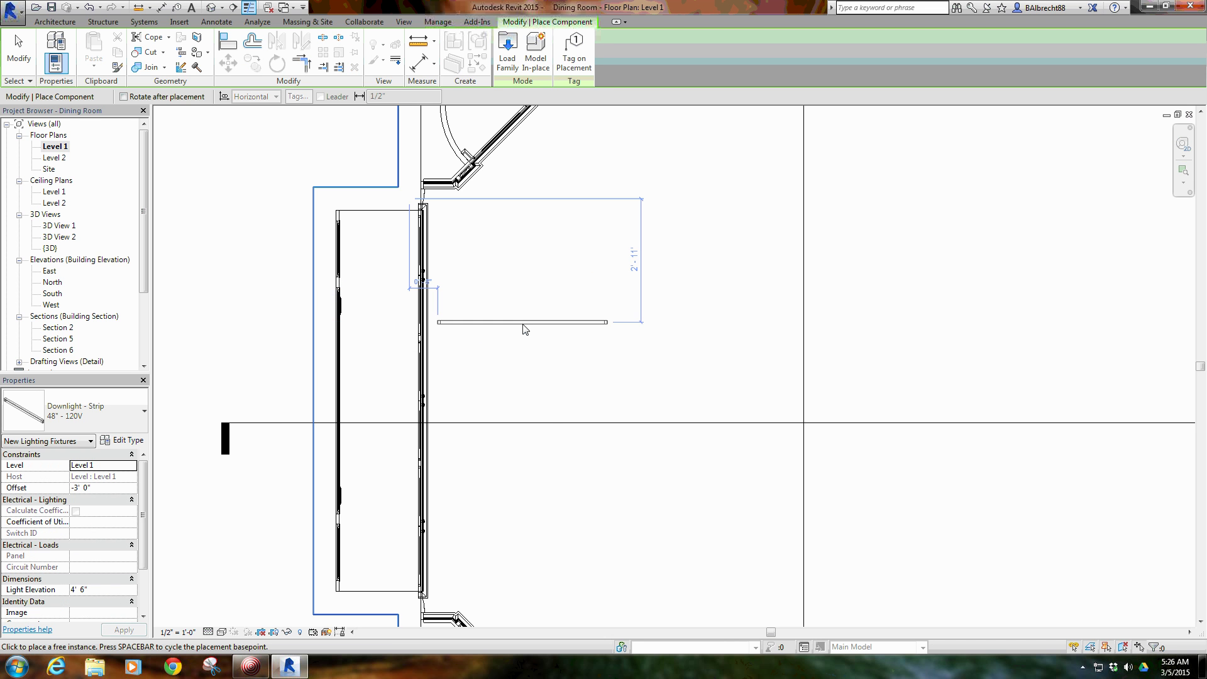
pyautogui.click(524, 329)
# Rotate the placed strip light 90 degrees so it runs parallel to the alcove cabinet front.
pyautogui.press('r')
pyautogui.press('o')
pyautogui.click(658, 323)
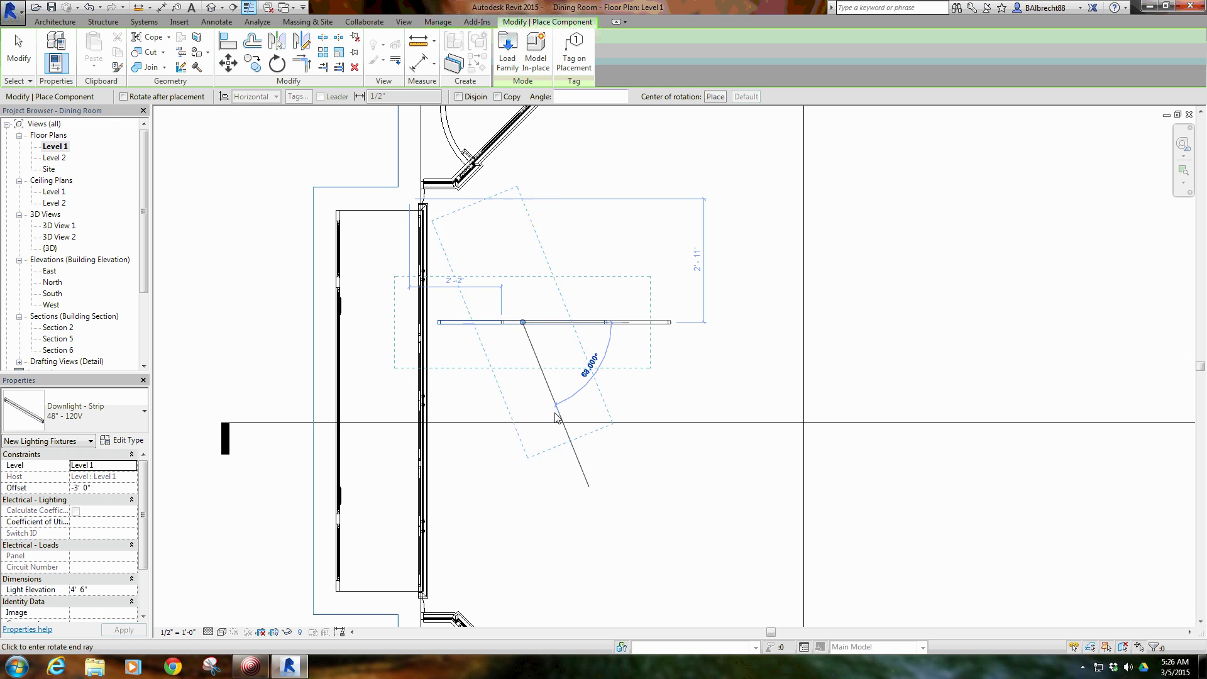
pyautogui.click(523, 414)
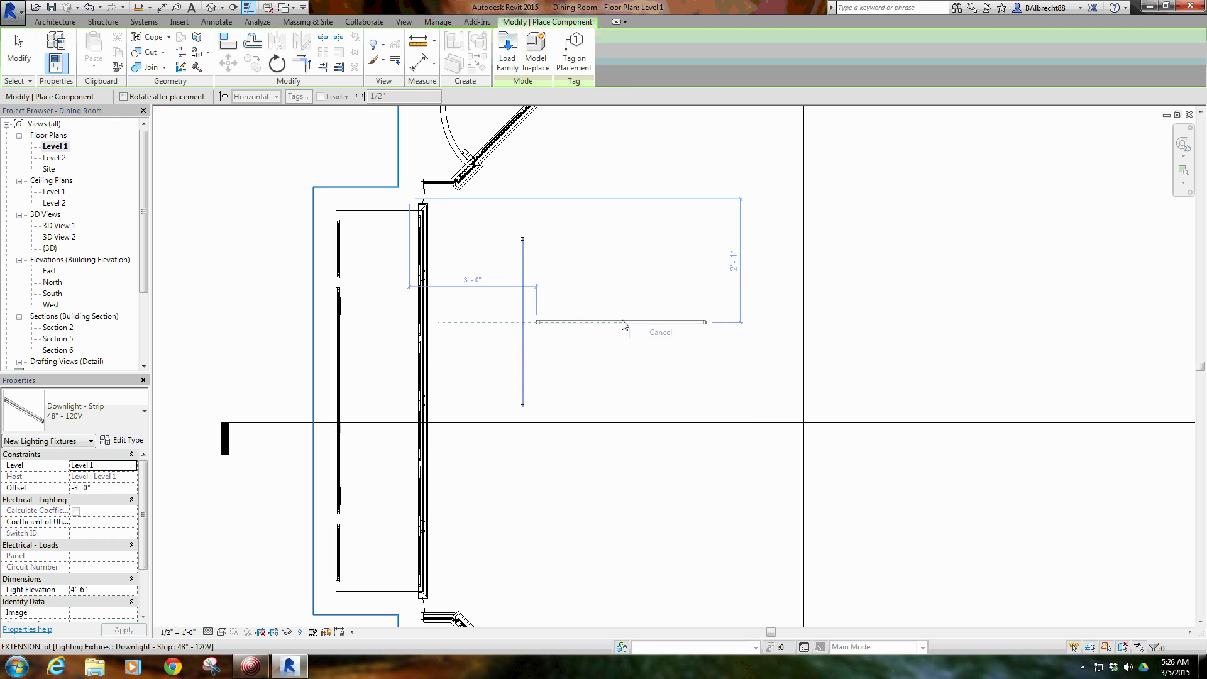
pyautogui.click(657, 331)
# Copy the strip light straight down by its own length so the two fixtures line up end to end.
pyautogui.click(521, 326)
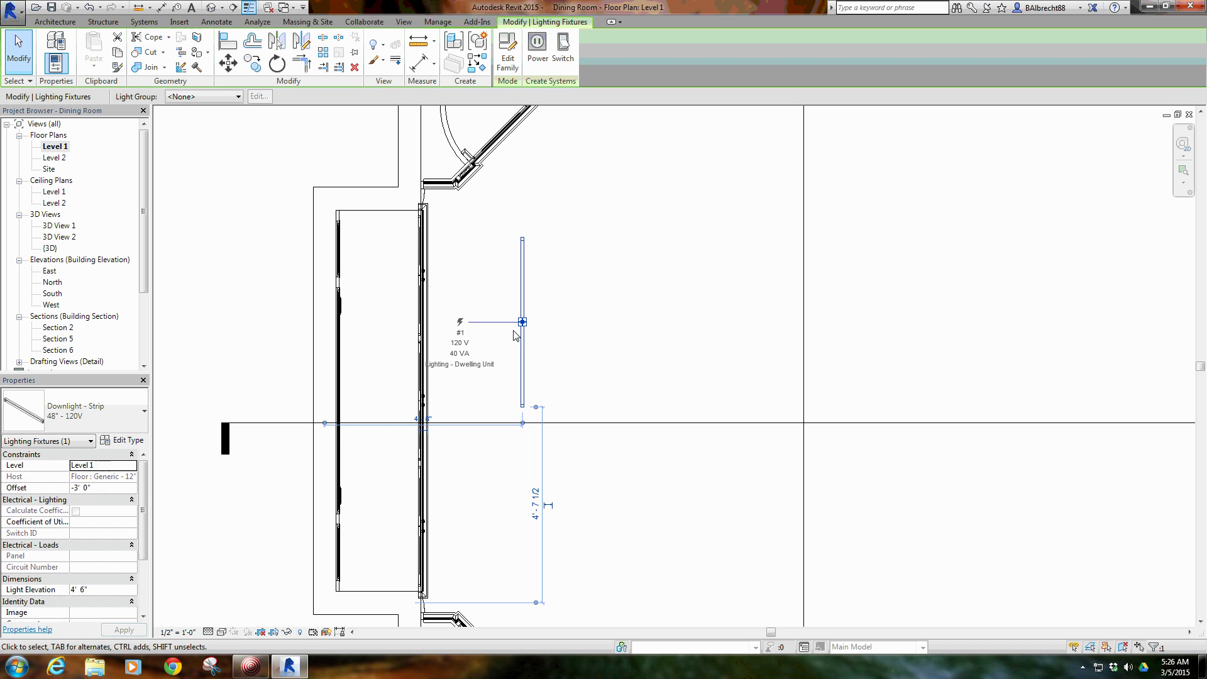
pyautogui.press('r')
pyautogui.press('o')
pyautogui.moveTo(522, 322); pyautogui.dragTo(521, 237)
pyautogui.click(696, 237)
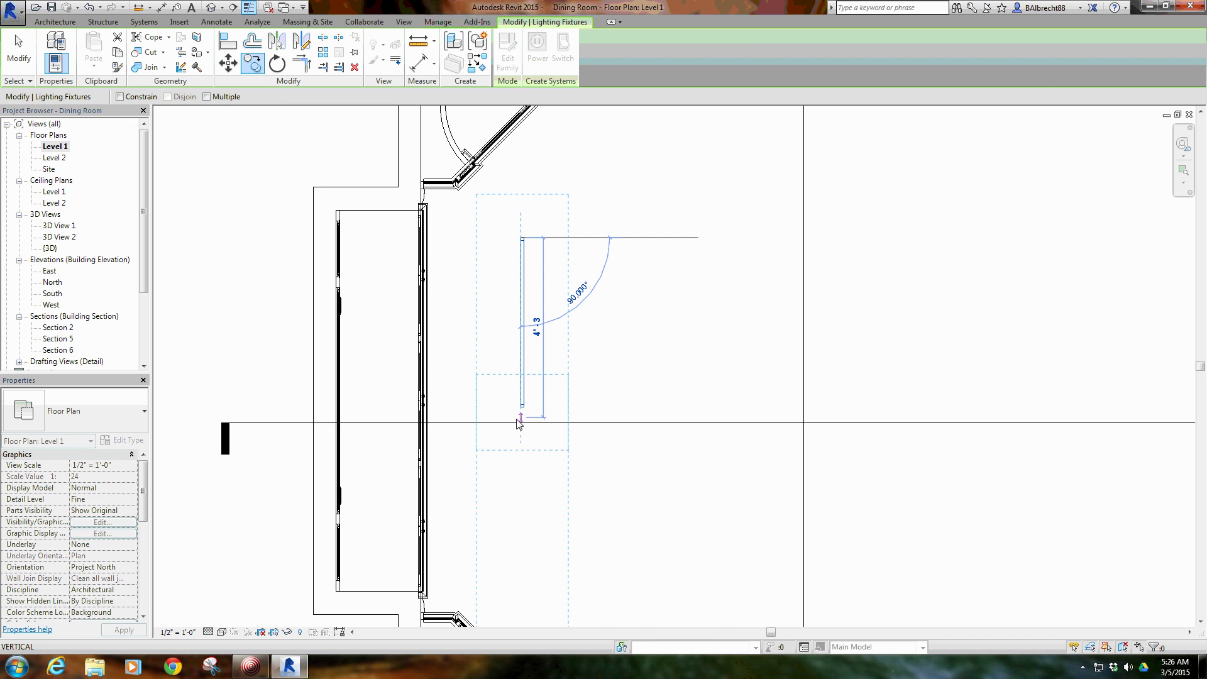
pyautogui.click(520, 418)
pyautogui.rightClick(580, 370)
pyautogui.click(588, 375)
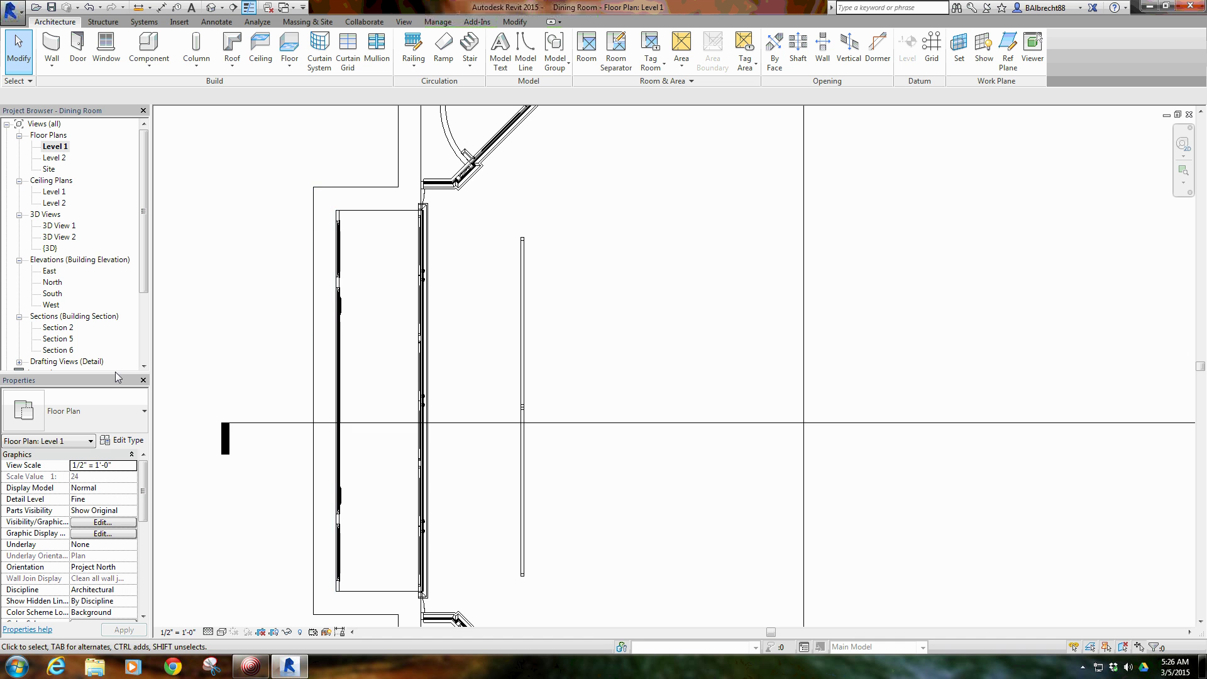
# In the Level 2 floor plan, move both strip lights horizontally into the alcove, just behind the cabinet's front frame.
pyautogui.doubleClick(55, 157)
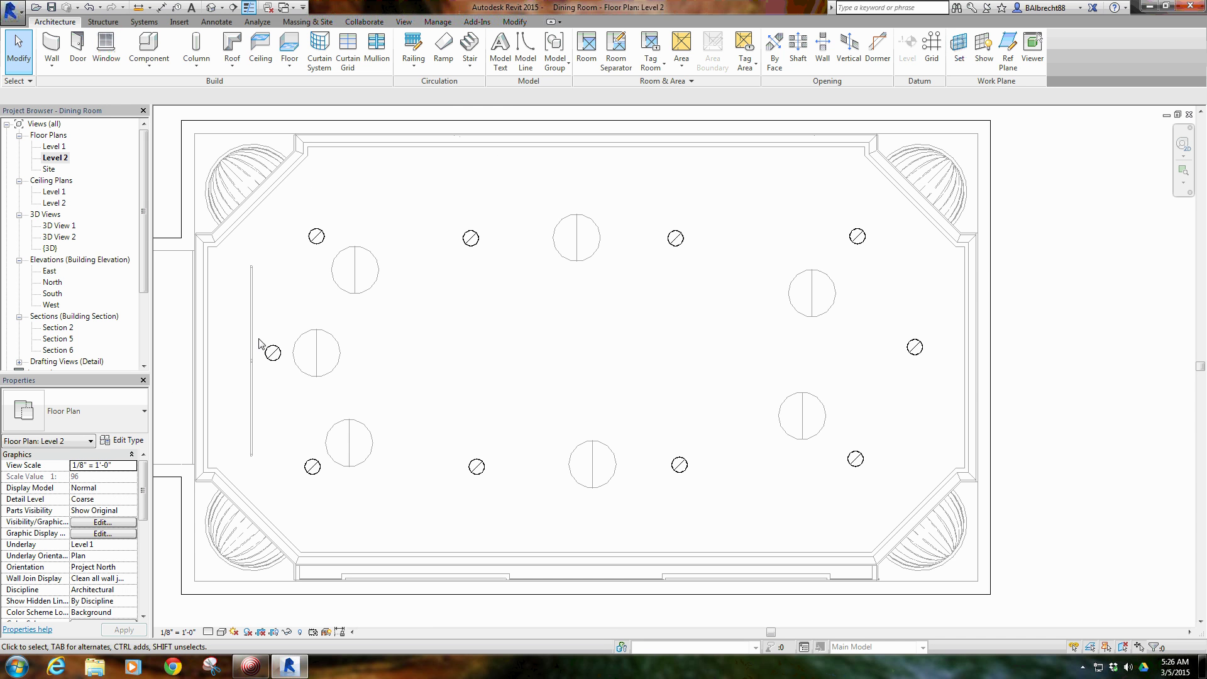
pyautogui.scroll(3, 334, 291)
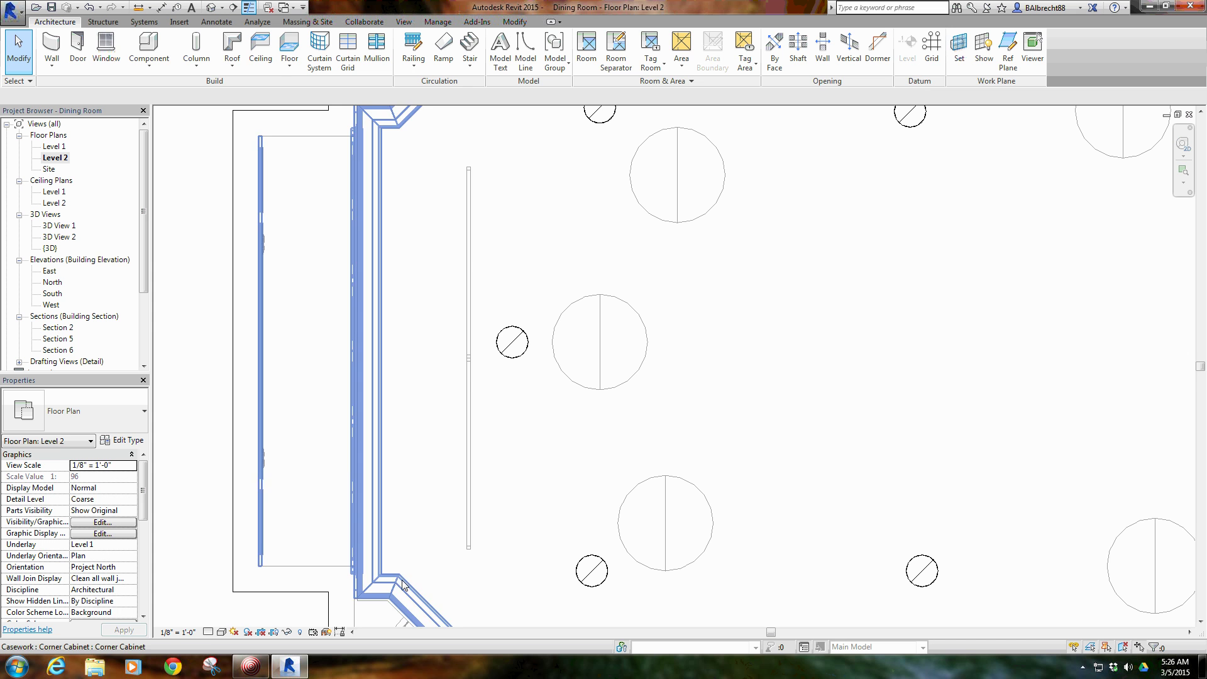
pyautogui.click(468, 250)
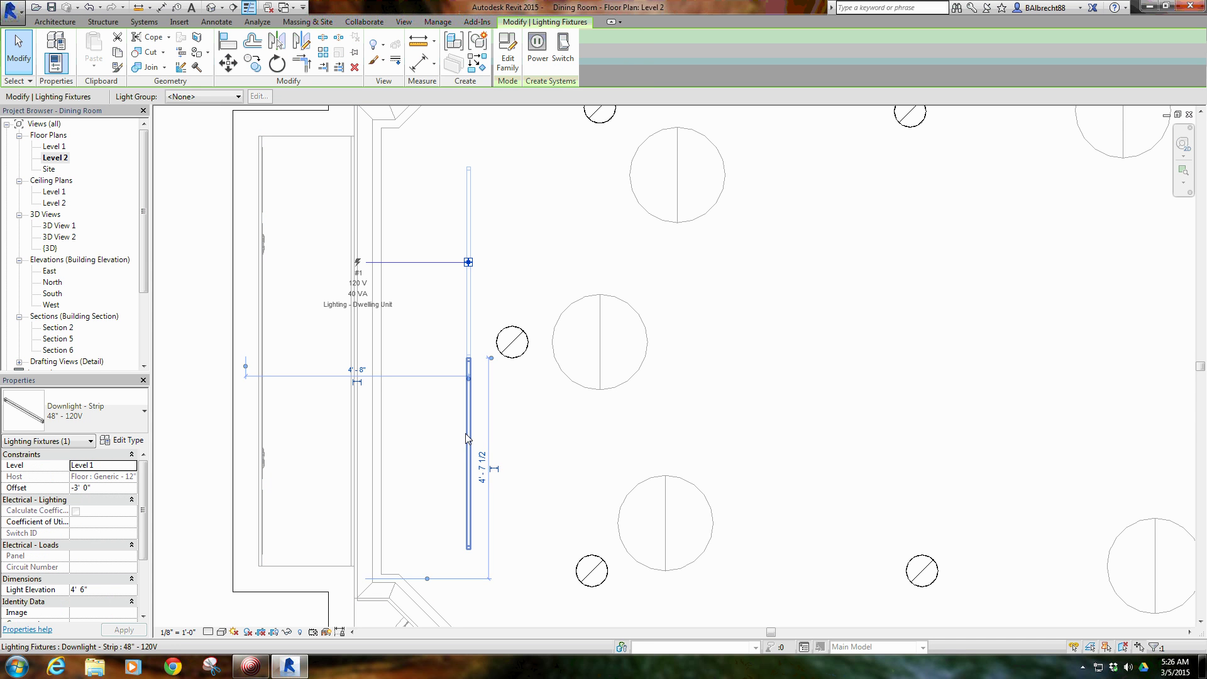
pyautogui.keyDown('ctrl'); pyautogui.moveTo(466, 405); pyautogui.dragTo(345, 402); pyautogui.keyUp('ctrl')
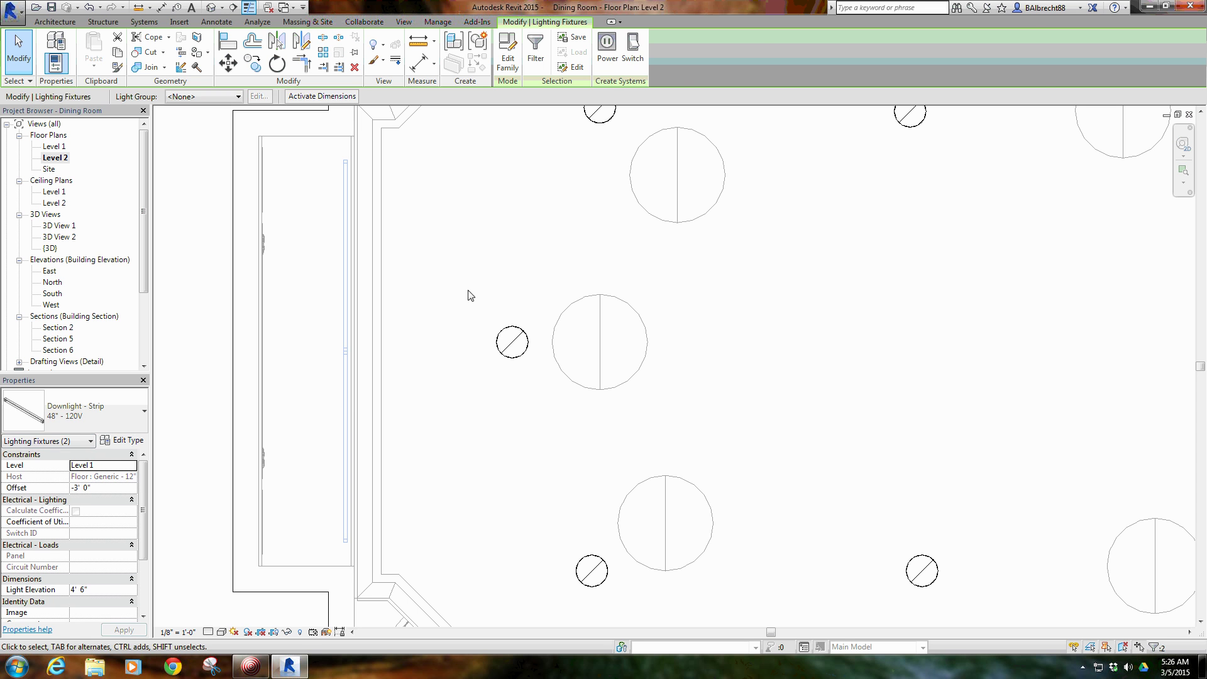
pyautogui.click(300, 355)
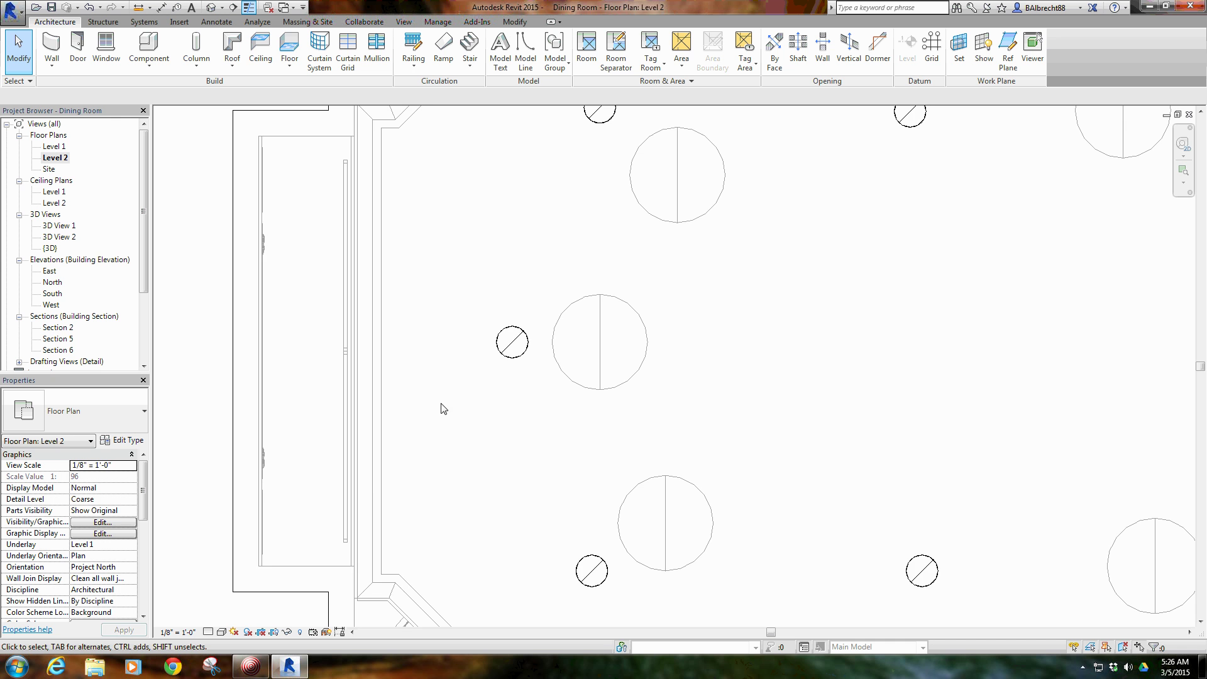
# Return to the Level 1 plan and open the view of the vertical section line that faces the alcove cabinet.
pyautogui.scroll(-3, 443, 409)
pyautogui.doubleClick(54, 146)
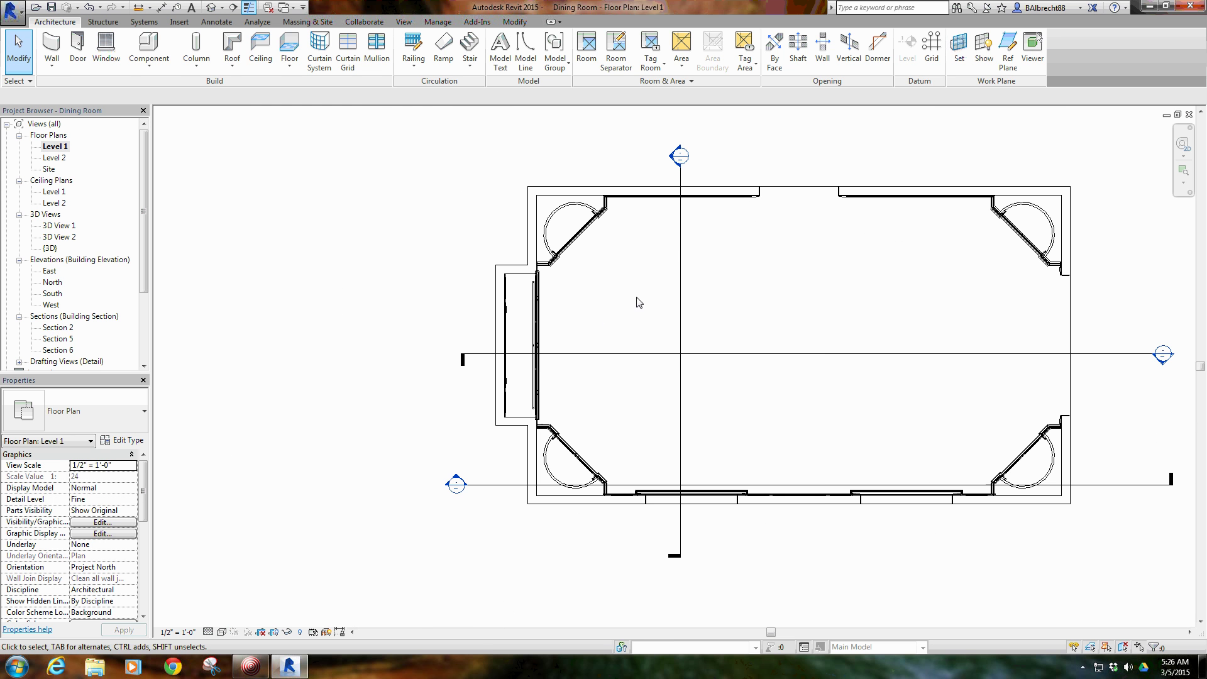
pyautogui.click(680, 255)
pyautogui.rightClick(680, 237)
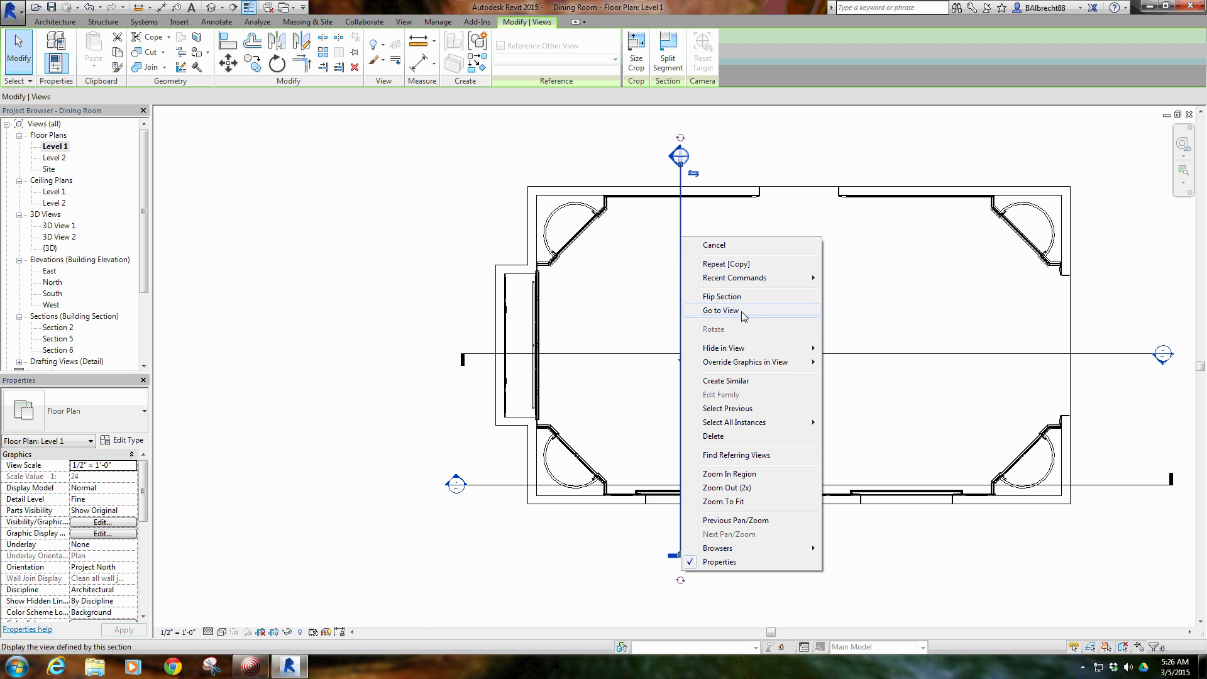
pyautogui.click(692, 310)
pyautogui.scroll(5, 515, 440)
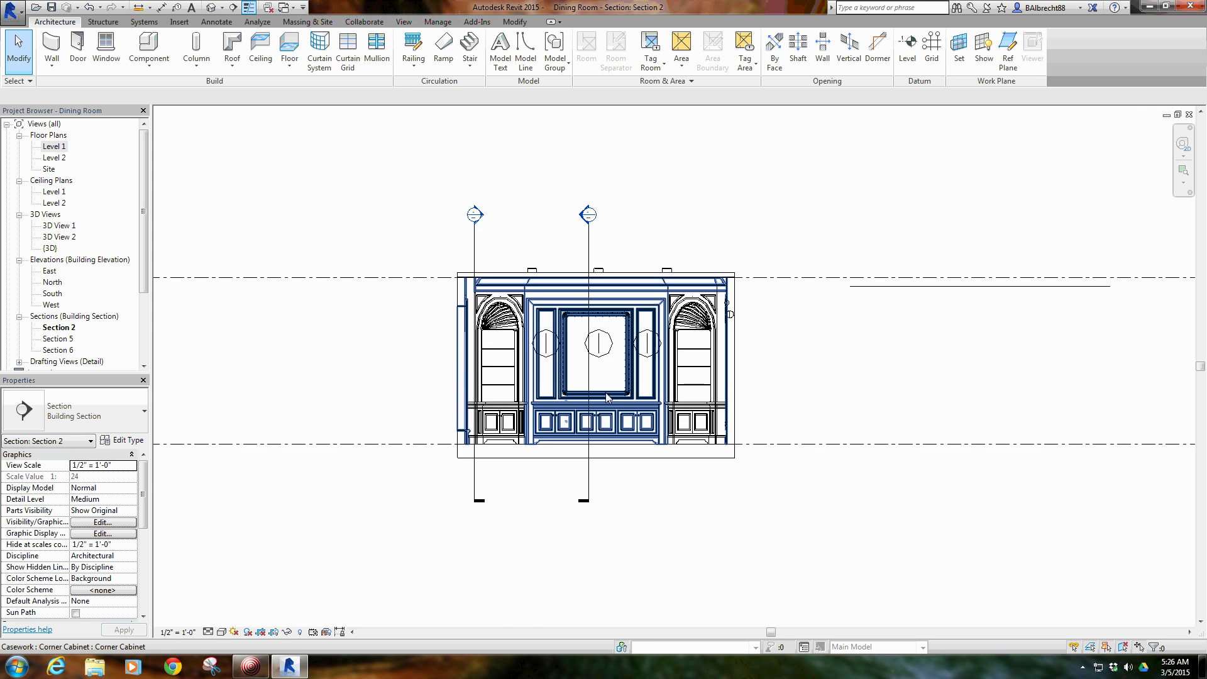
pyautogui.scroll(1, 514, 440)
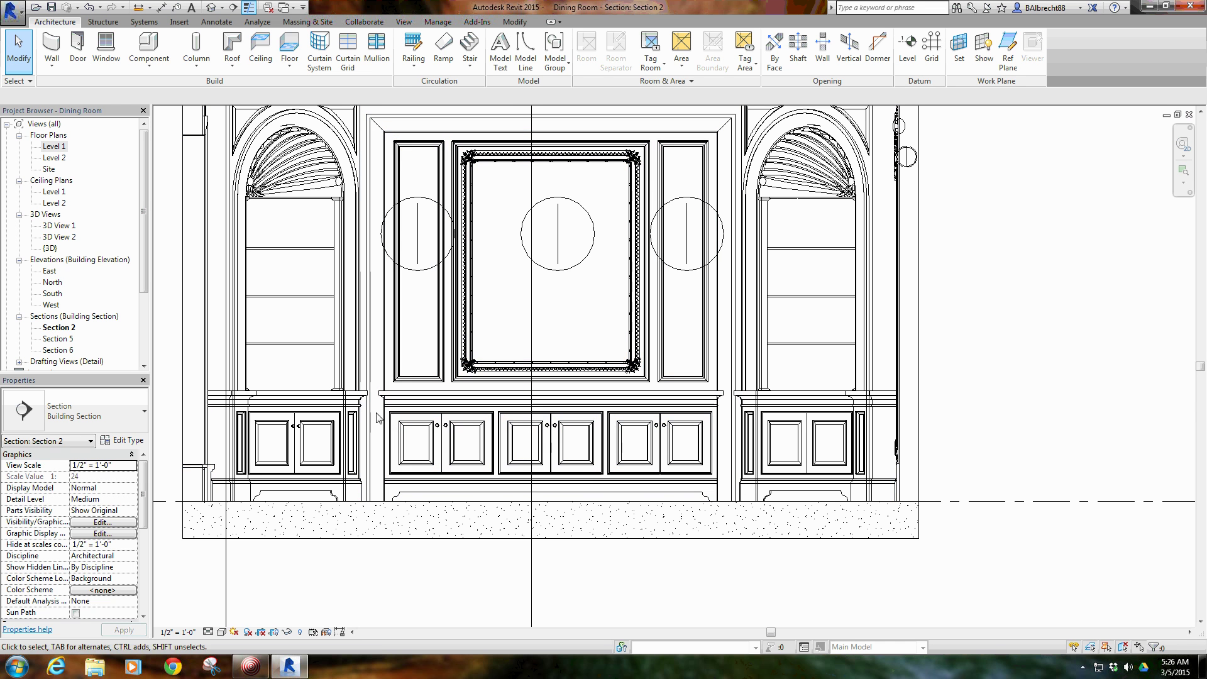
# Select both strip lights behind the lower cabinet doors and set the section's visual style to Wireframe.
pyautogui.moveTo(465, 457); pyautogui.dragTo(712, 469)
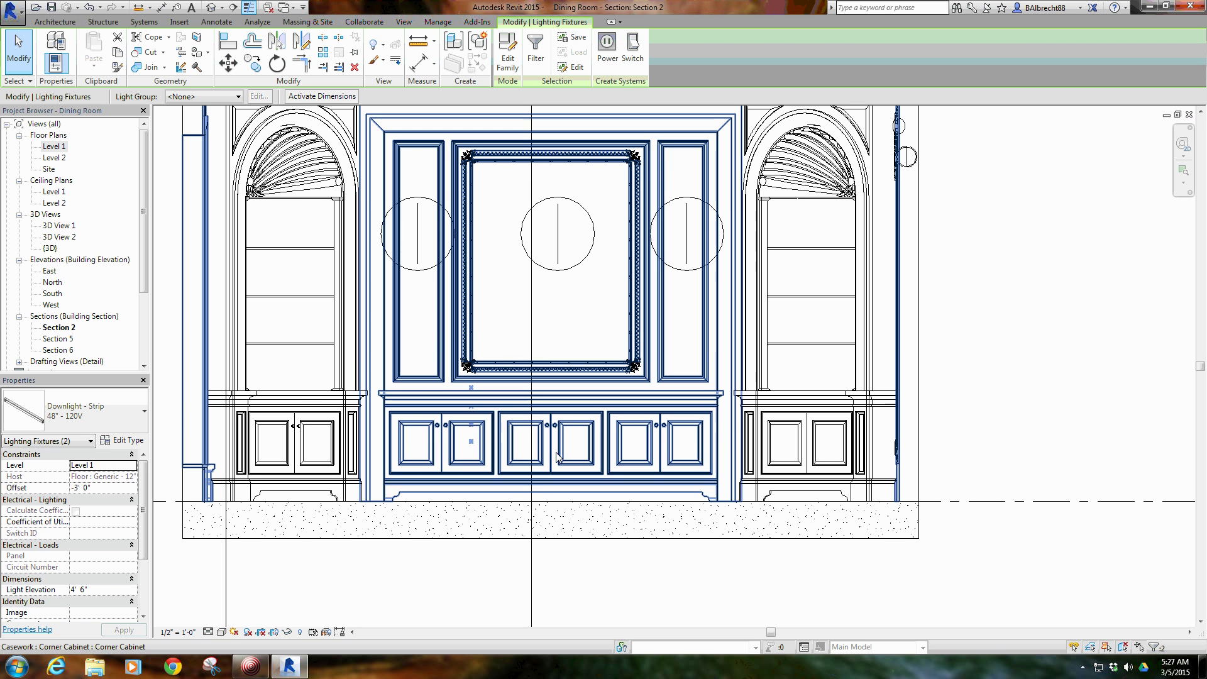
pyautogui.click(221, 632)
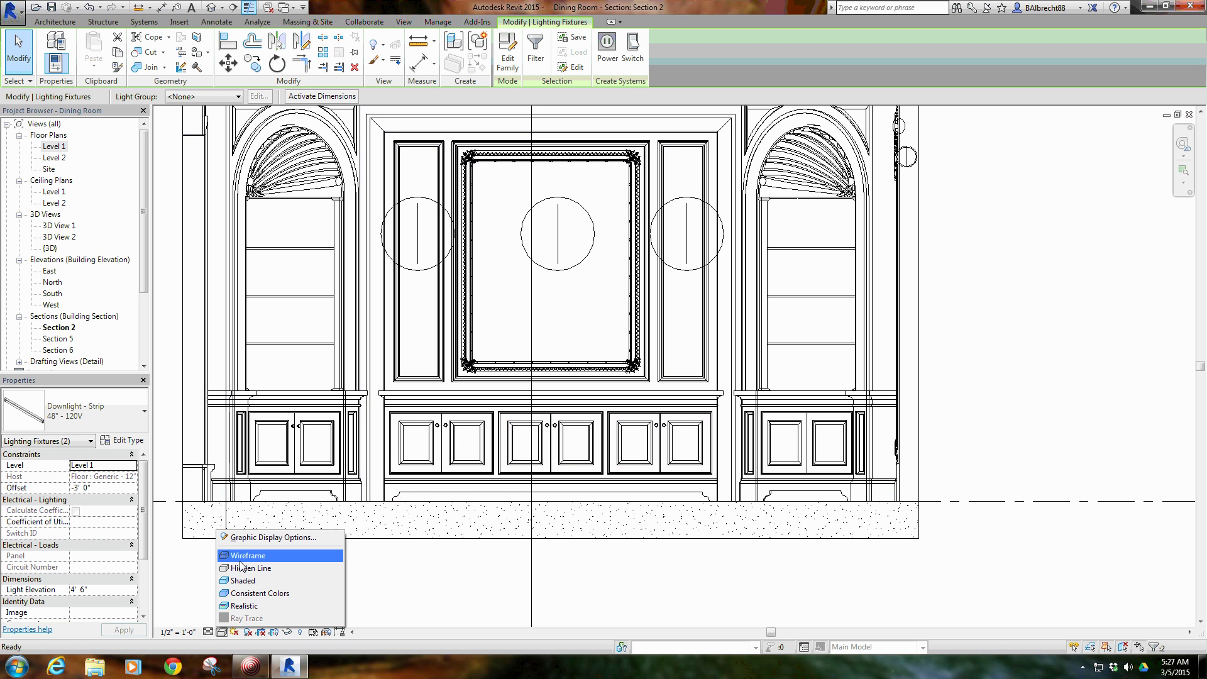
pyautogui.click(258, 553)
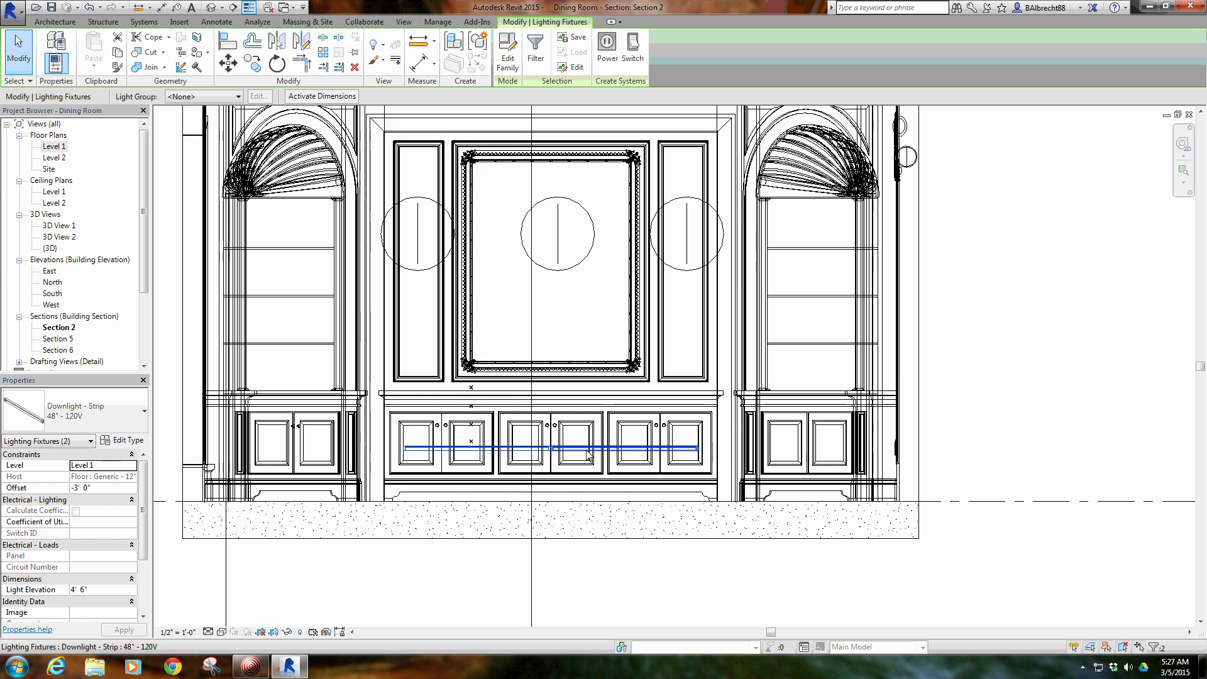
# Move the two strip lights vertically up about 8' 9" so they sit behind the cabinet's top frame.
pyautogui.press('m')
pyautogui.press('v')
pyautogui.scroll(2, 405, 447)
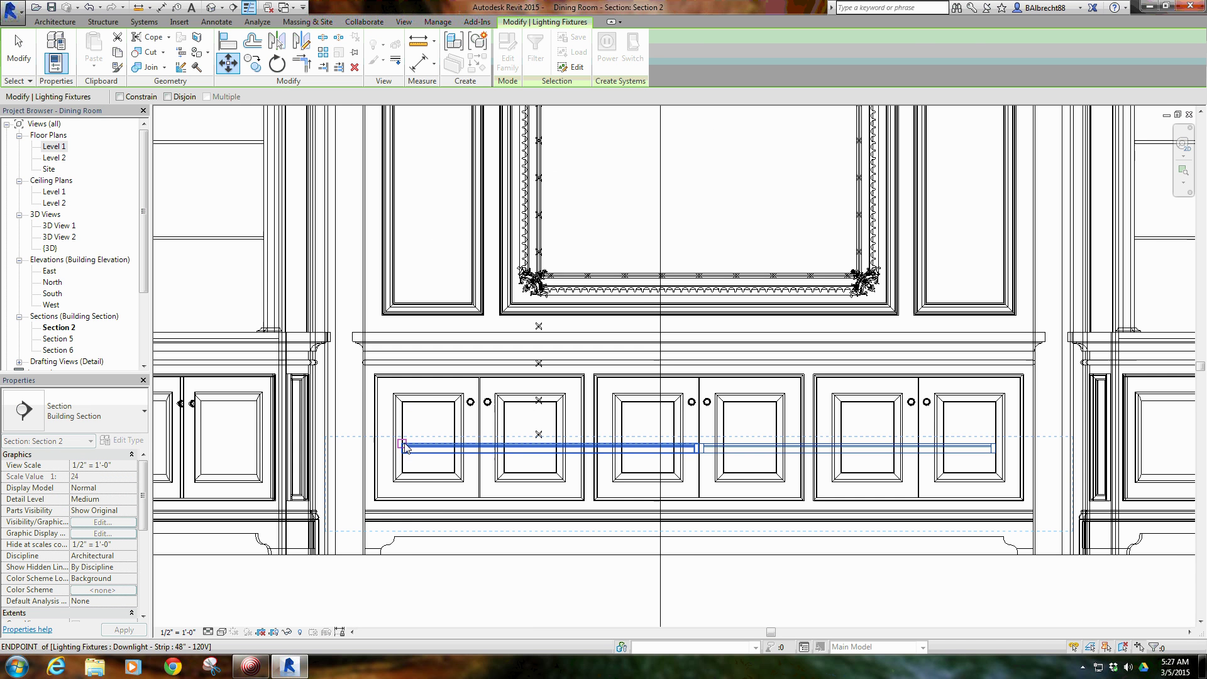
pyautogui.click(405, 447)
pyautogui.scroll(-3, 412, 277)
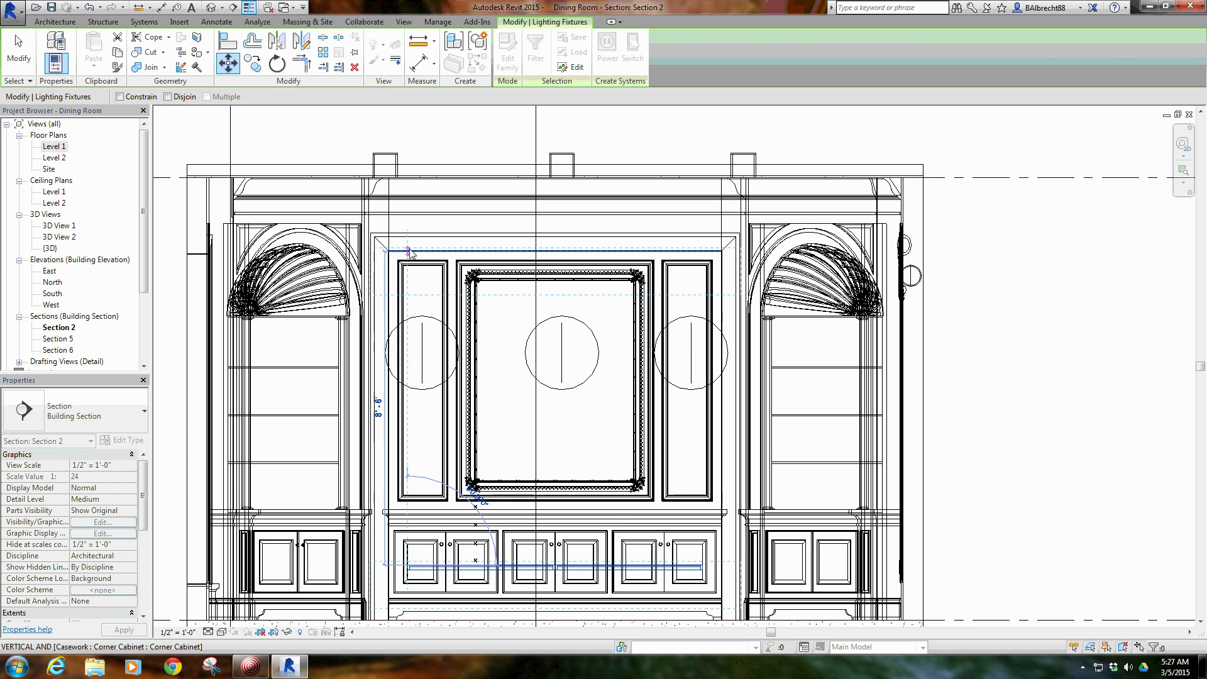
pyautogui.scroll(4, 412, 232)
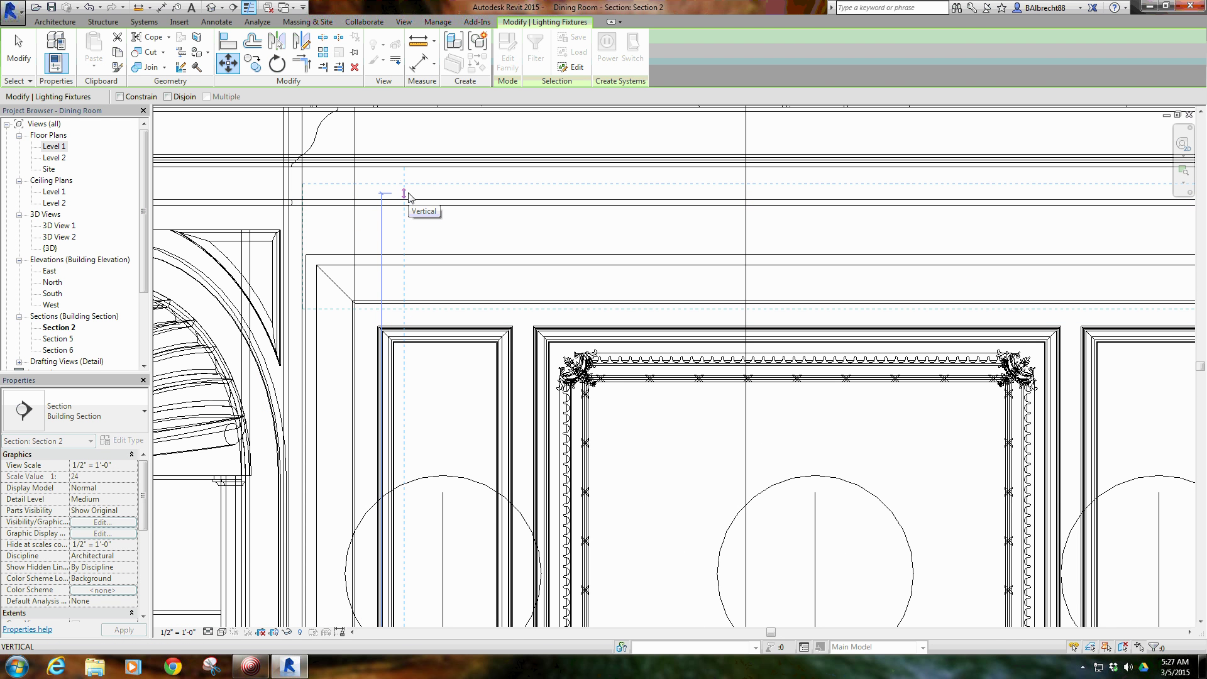
pyautogui.scroll(-3, 404, 247)
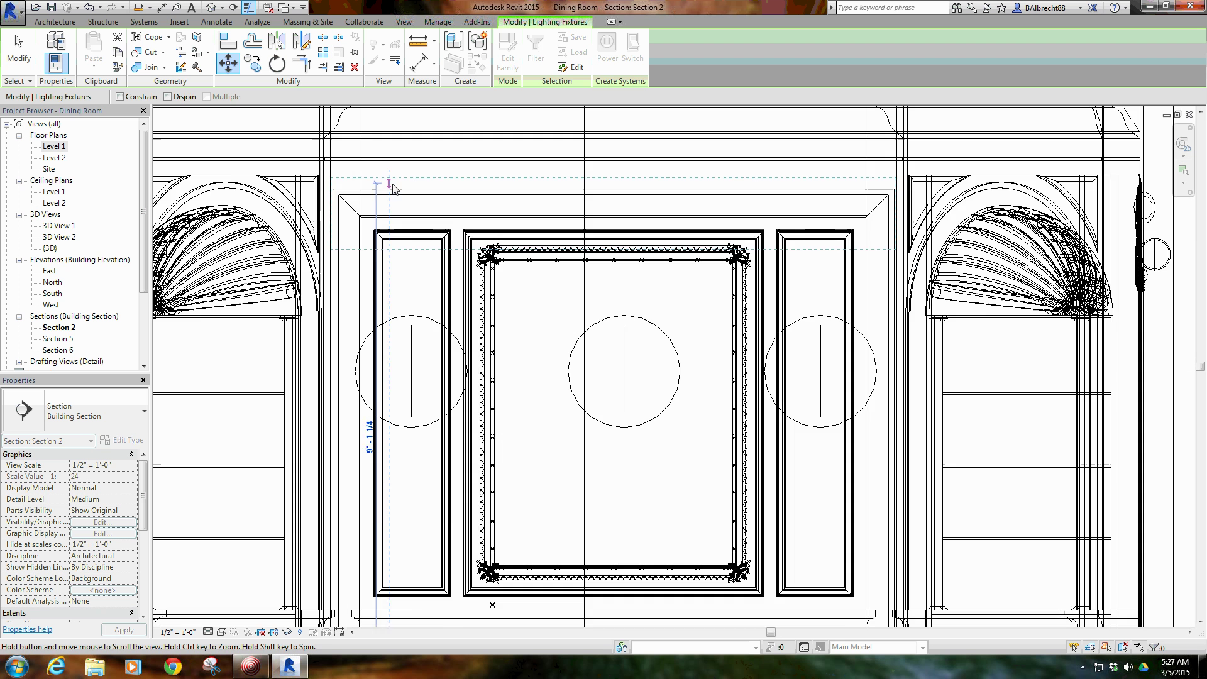
pyautogui.scroll(2, 397, 189)
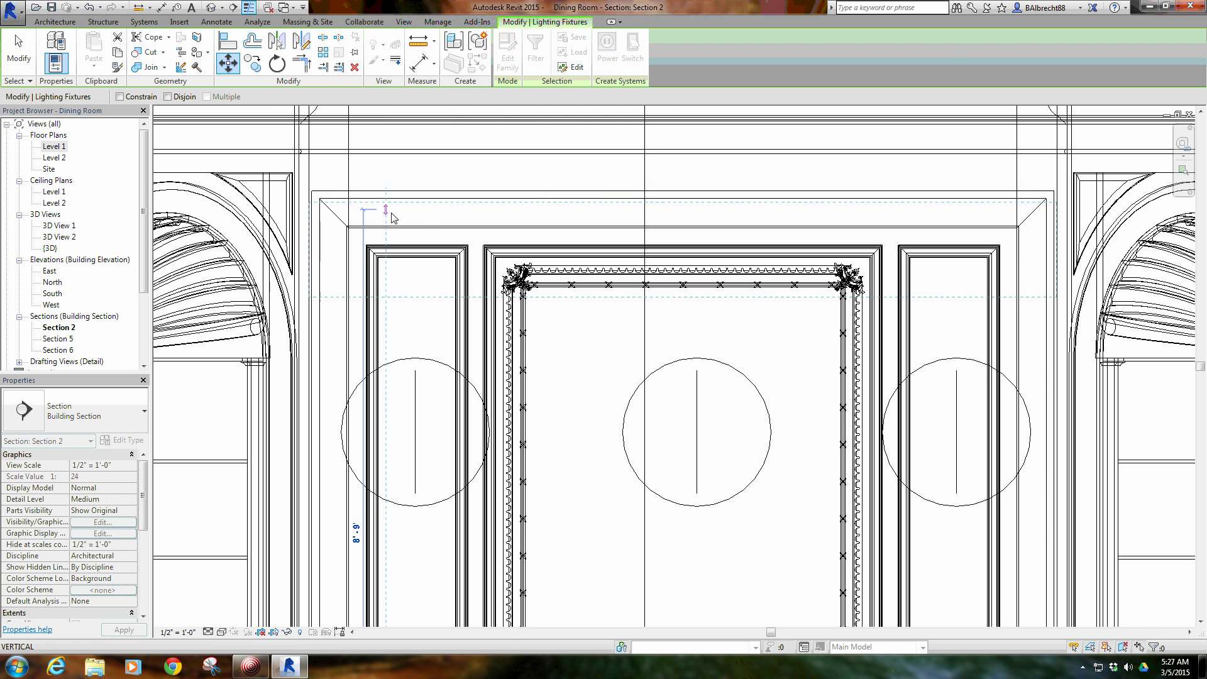
pyautogui.click(391, 214)
pyautogui.scroll(-4, 641, 299)
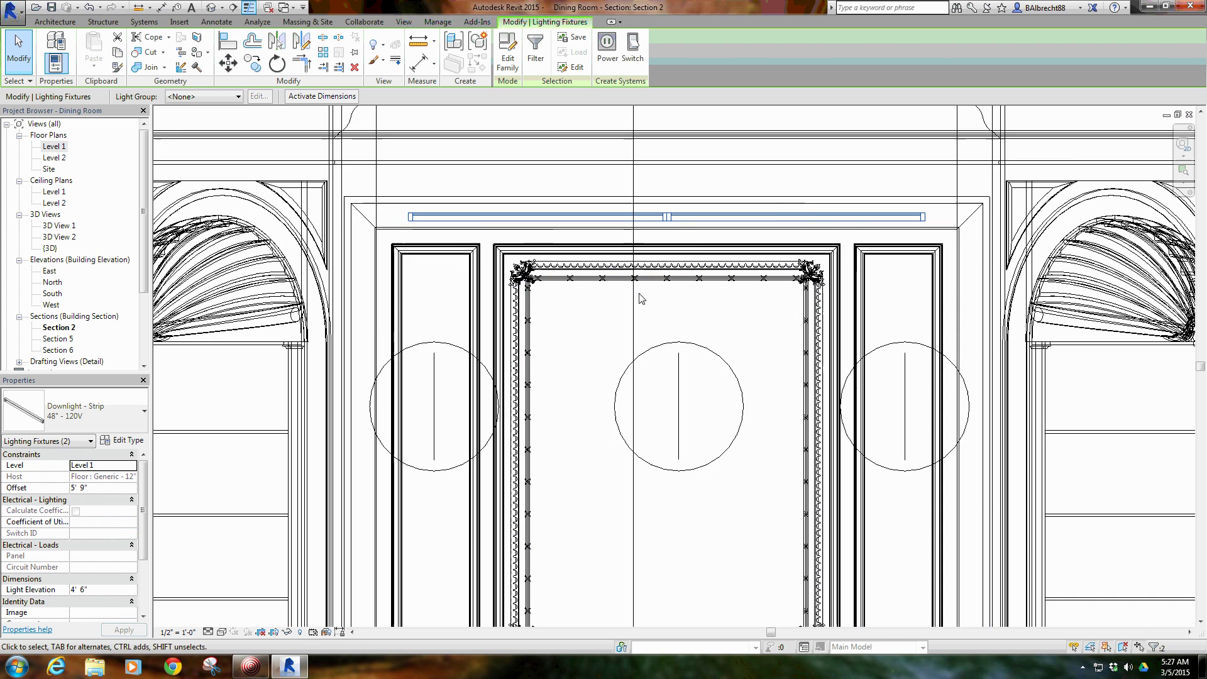
# Set the section's visual style back to Hidden Line and check that the cabinet's top frame conceals the strip lights.
pyautogui.click(222, 632)
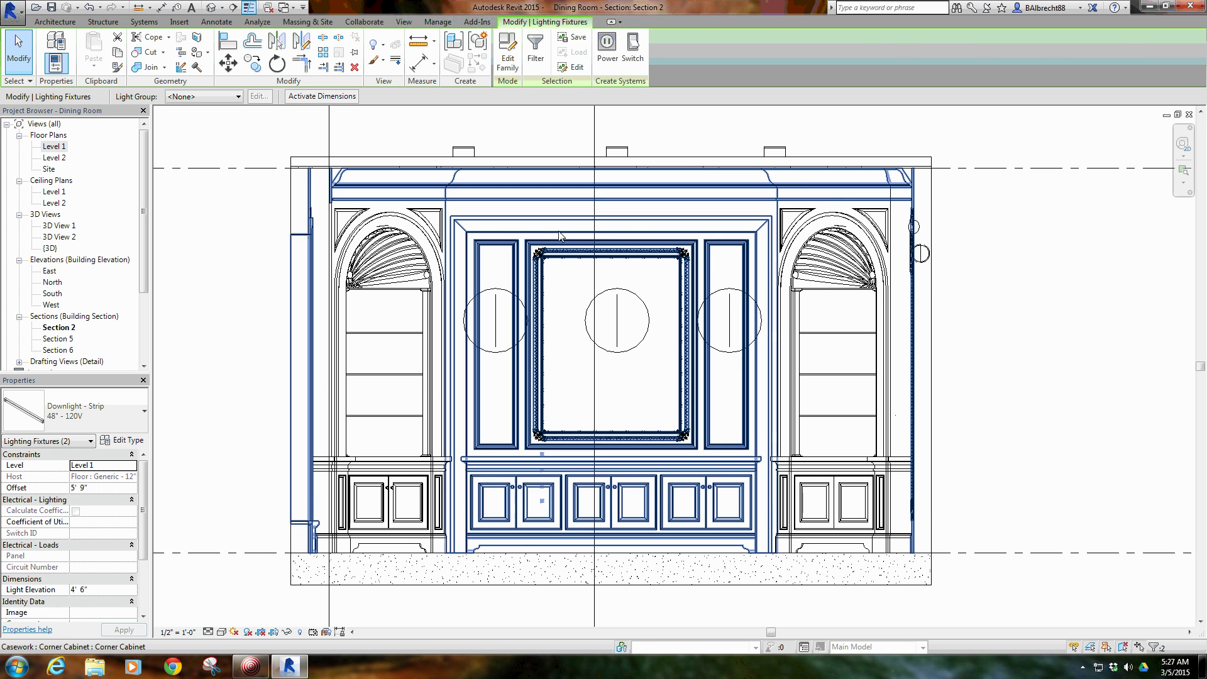
pyautogui.scroll(2, 553, 239)
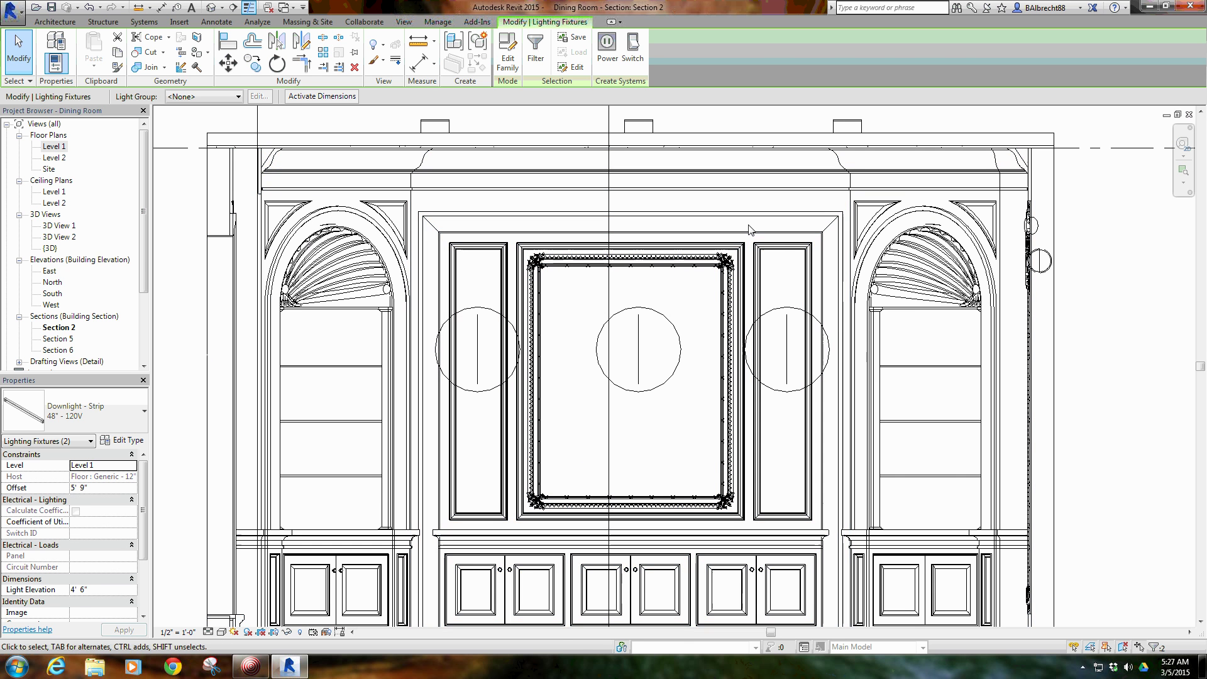
pyautogui.scroll(-2, 560, 293)
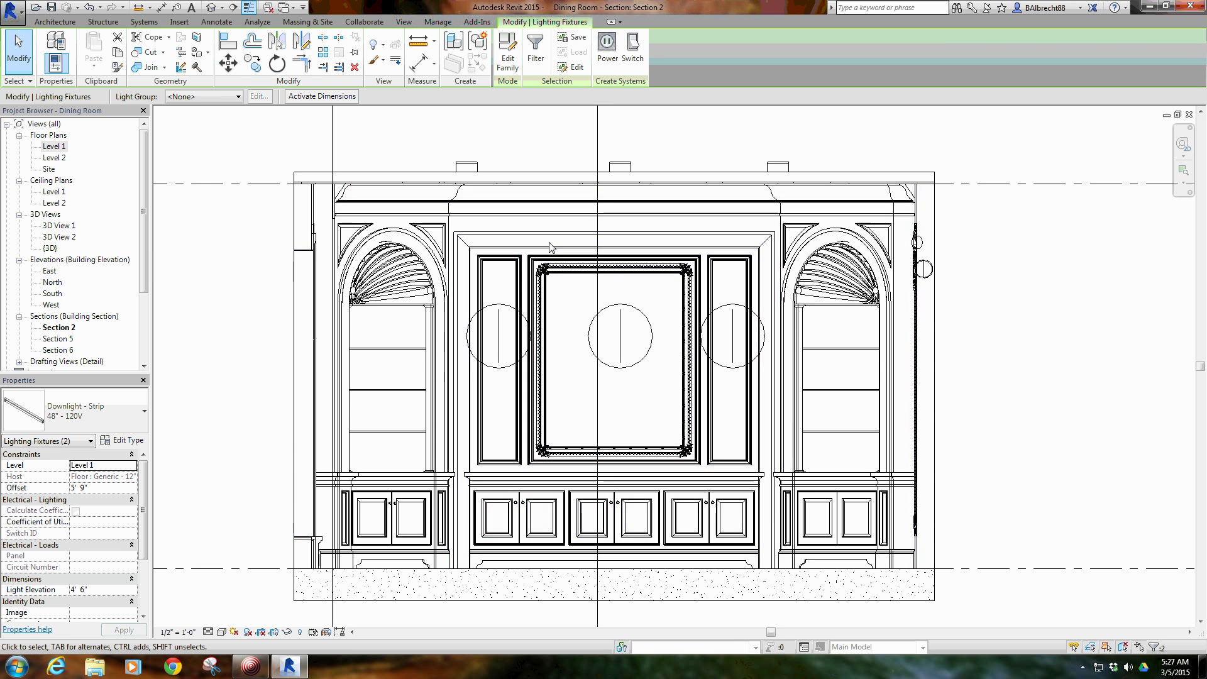
pyautogui.scroll(-1, 603, 354)
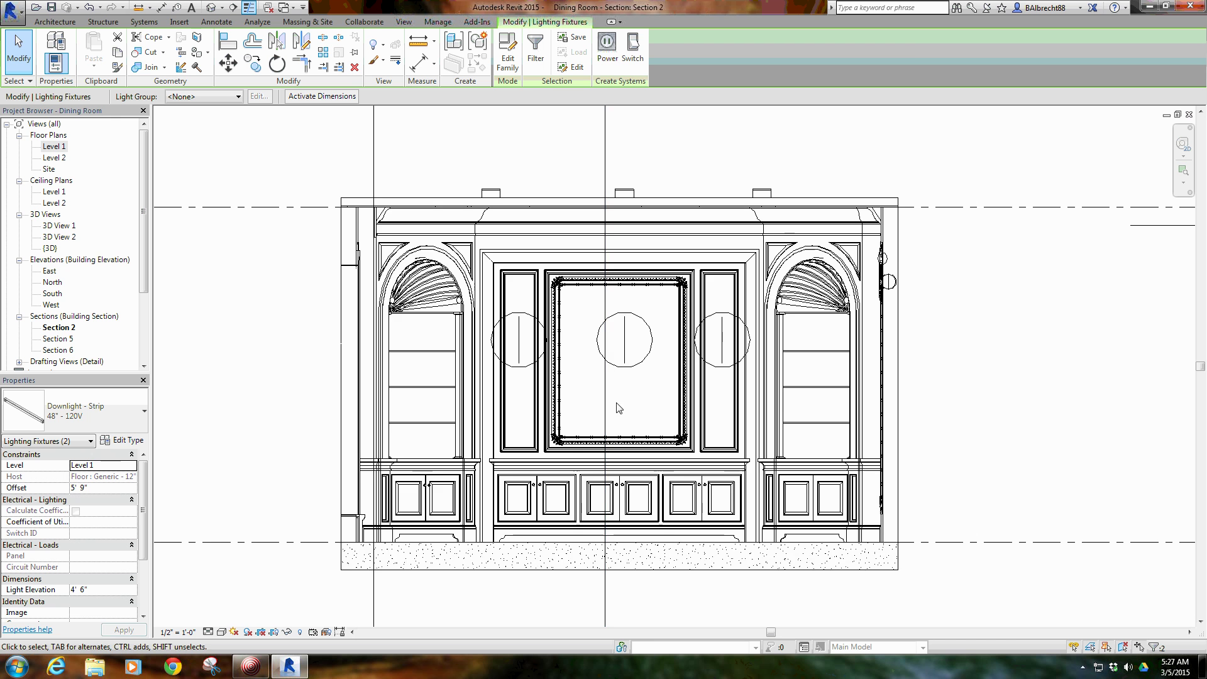
pyautogui.scroll(2, 614, 409)
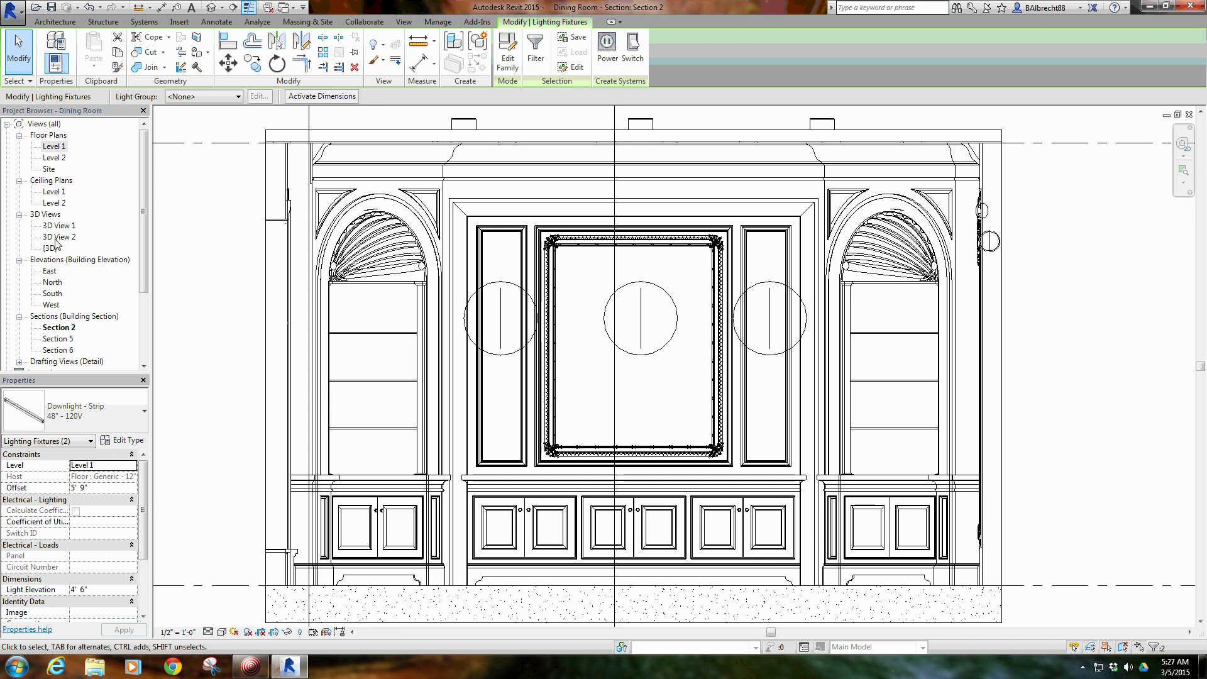
# Open 3D View 1 and render it at Low quality with the Interior: Artificial only lighting scheme.
pyautogui.doubleClick(60, 225)
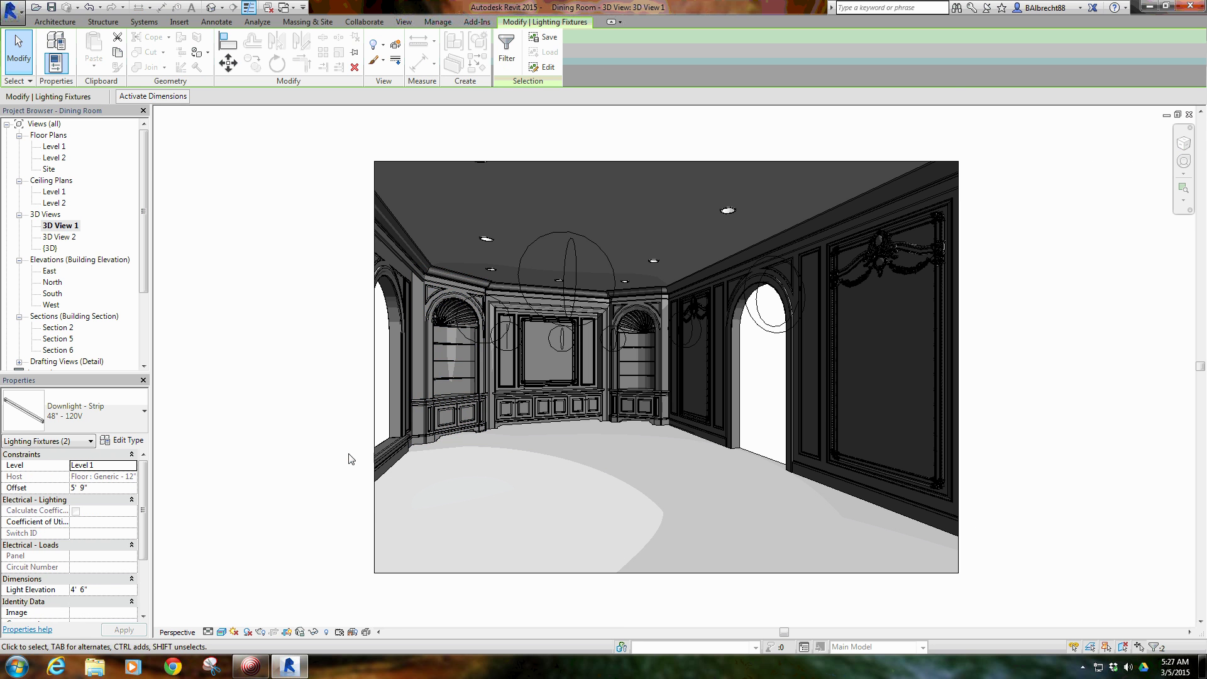
pyautogui.click(261, 632)
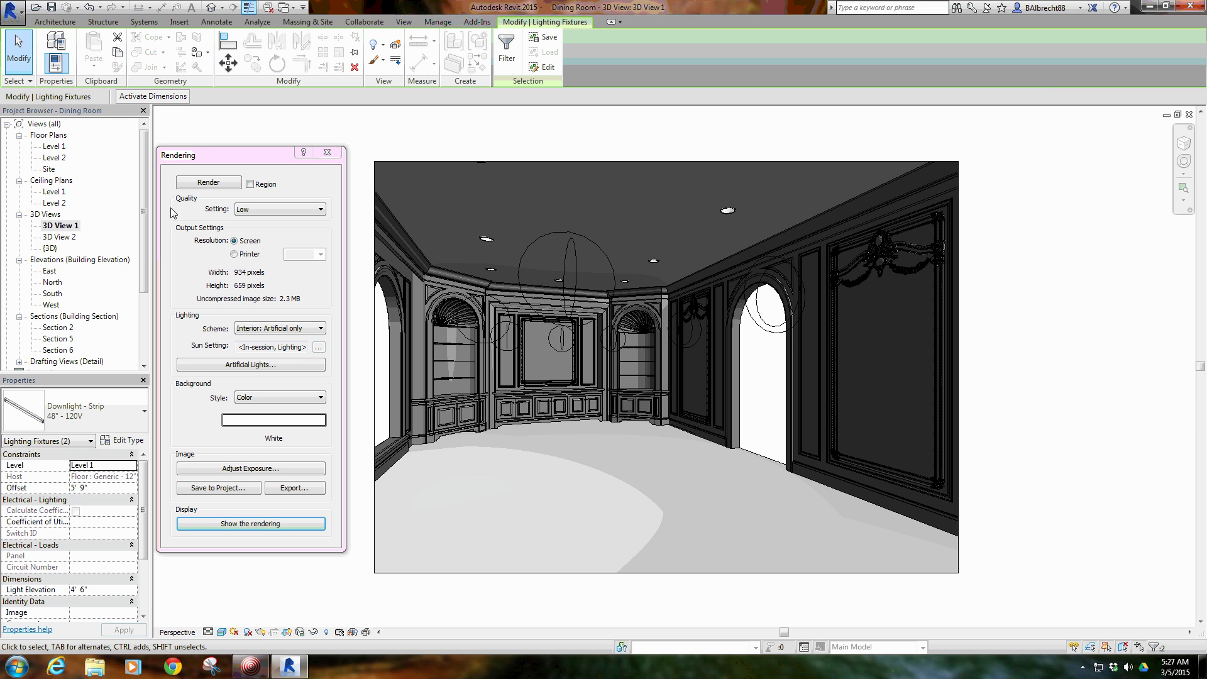
pyautogui.click(208, 183)
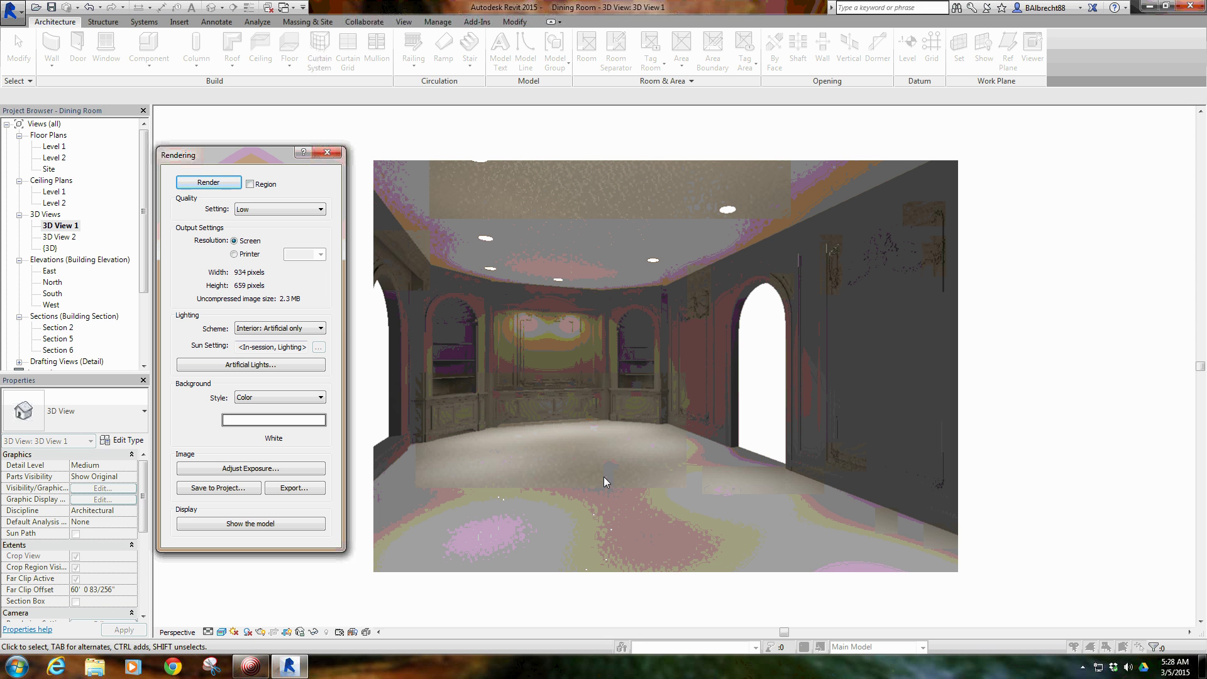
# Close the rendering and select all instances of the 48" - 120V strip light in the entire project.
pyautogui.click(598, 501)
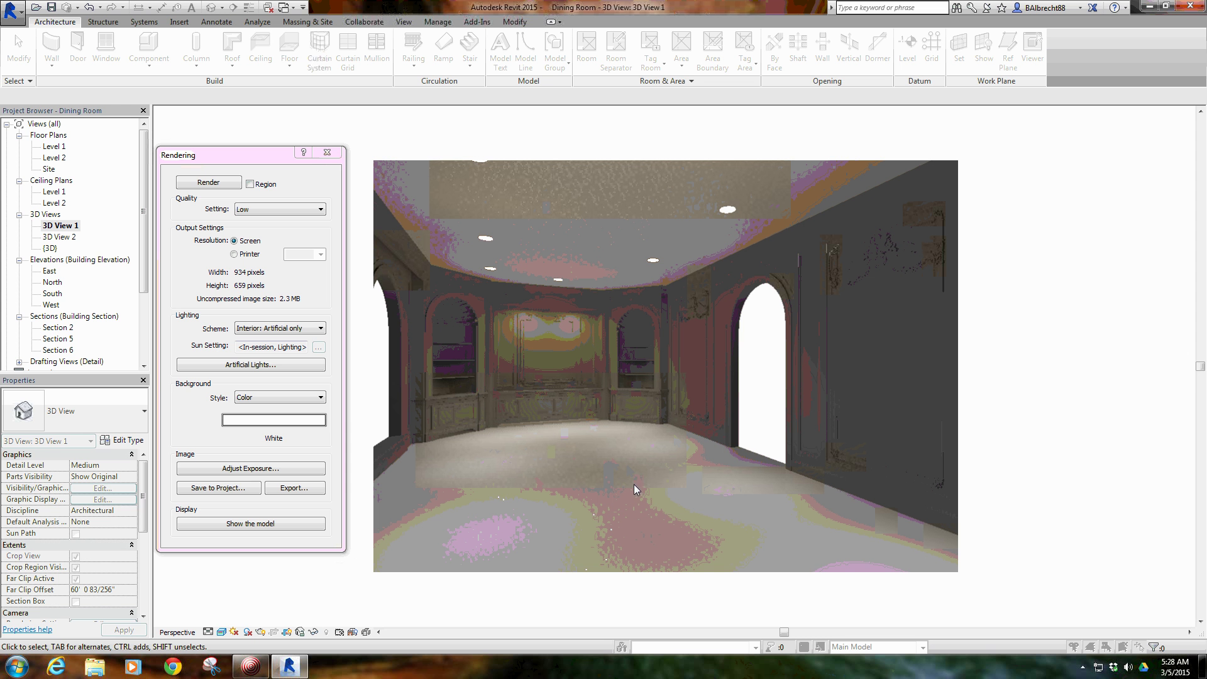
pyautogui.click(326, 154)
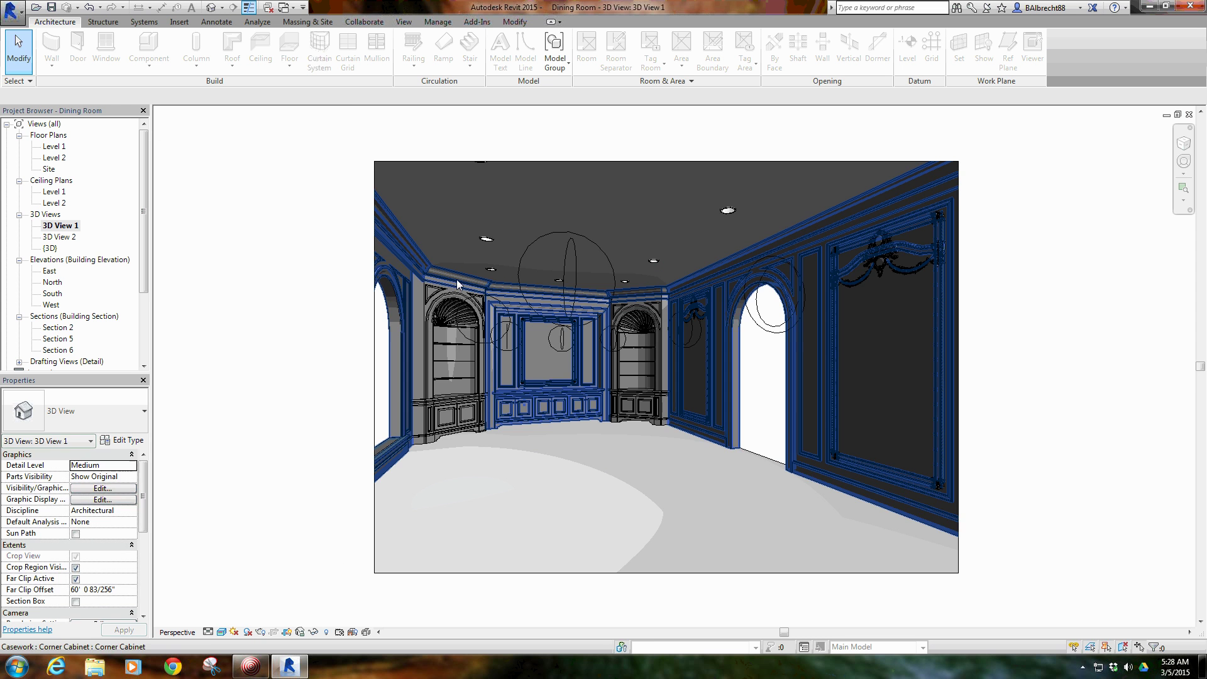
pyautogui.scroll(3, 499, 278)
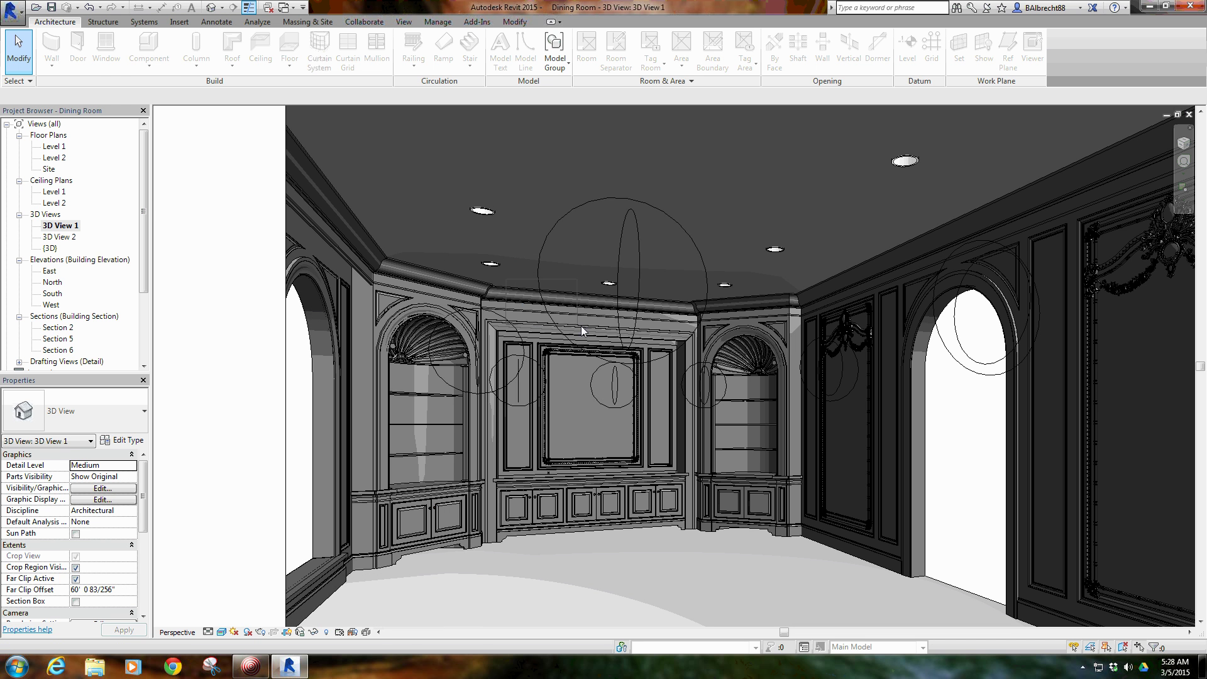
pyautogui.click(607, 348)
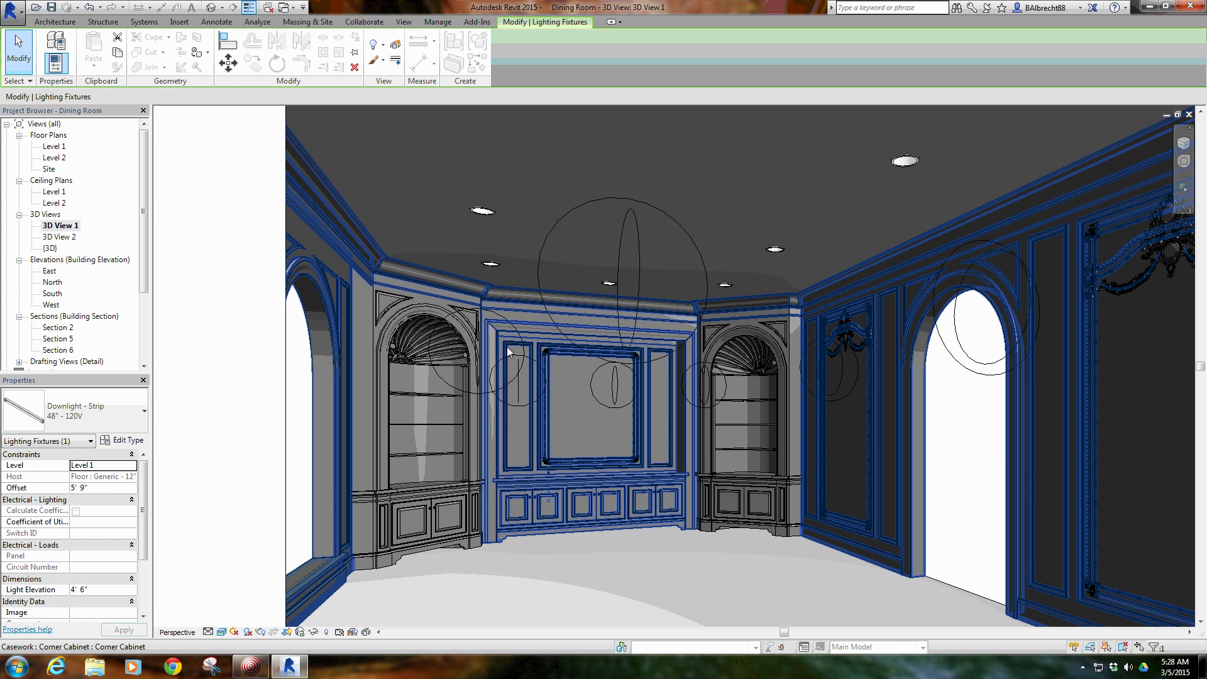
pyautogui.rightClick(209, 354)
pyautogui.moveTo(326, 488)
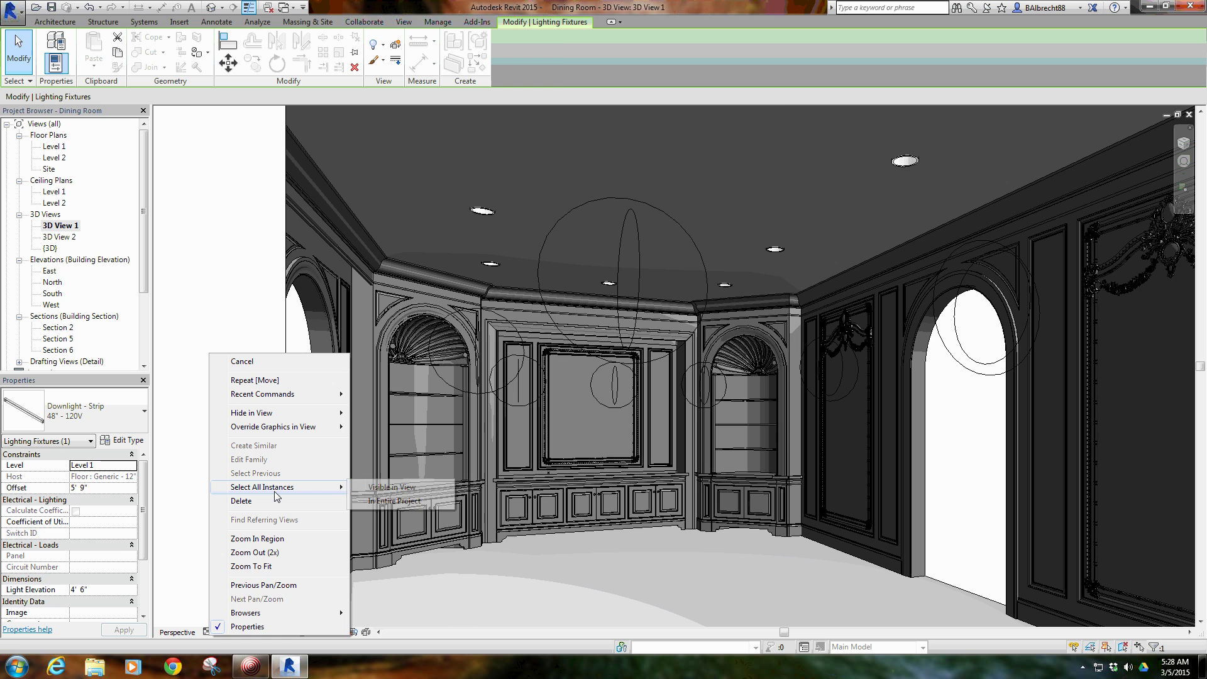
pyautogui.click(405, 503)
# Set the initial color preset of the 48" - 120V strip light type to Fluorescent (Daylight) and deselect the lights.
pyautogui.click(122, 445)
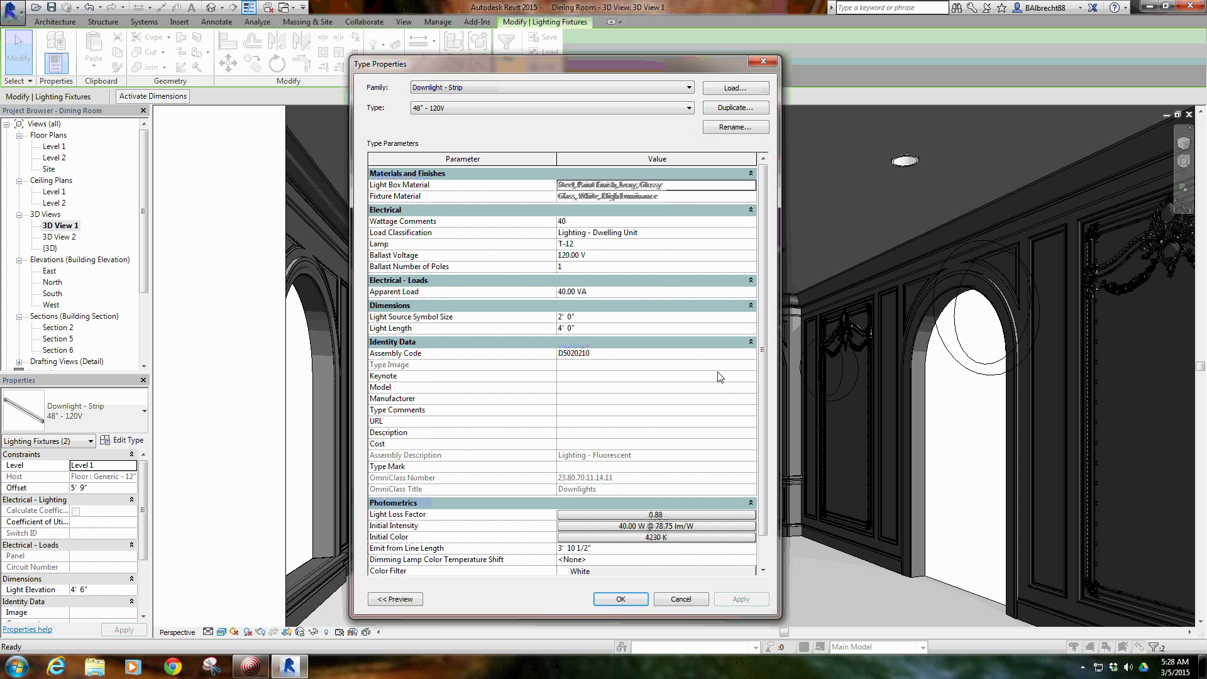
pyautogui.click(678, 538)
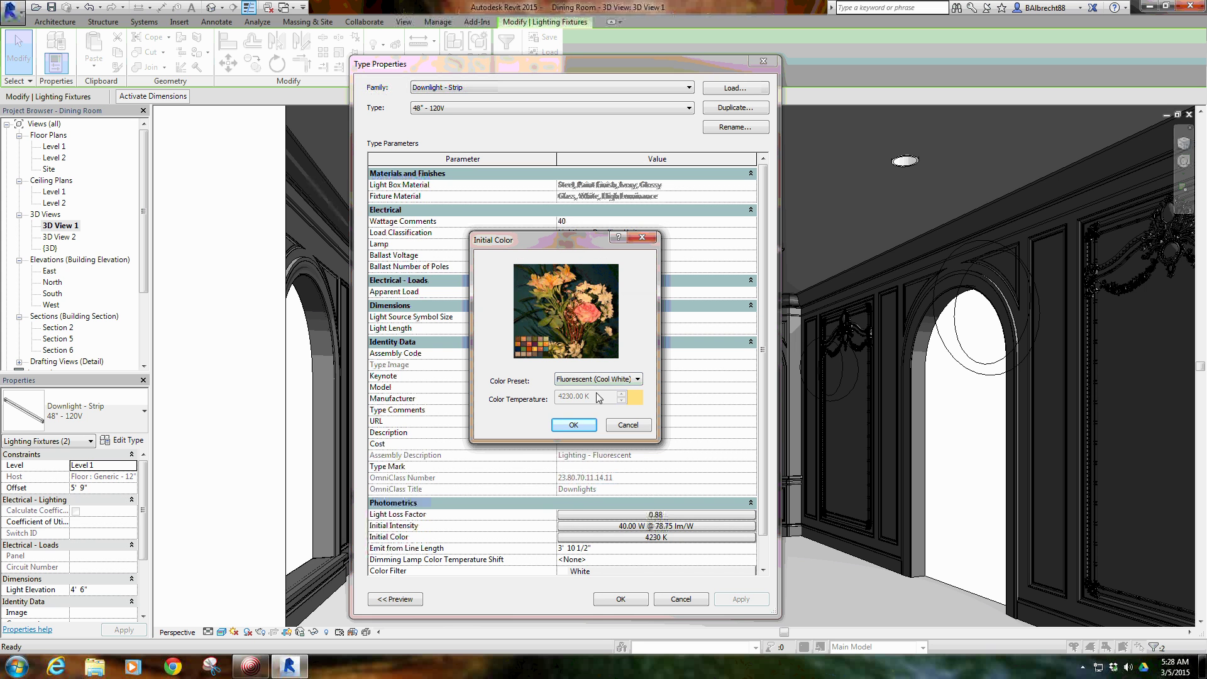
pyautogui.click(600, 379)
pyautogui.click(615, 472)
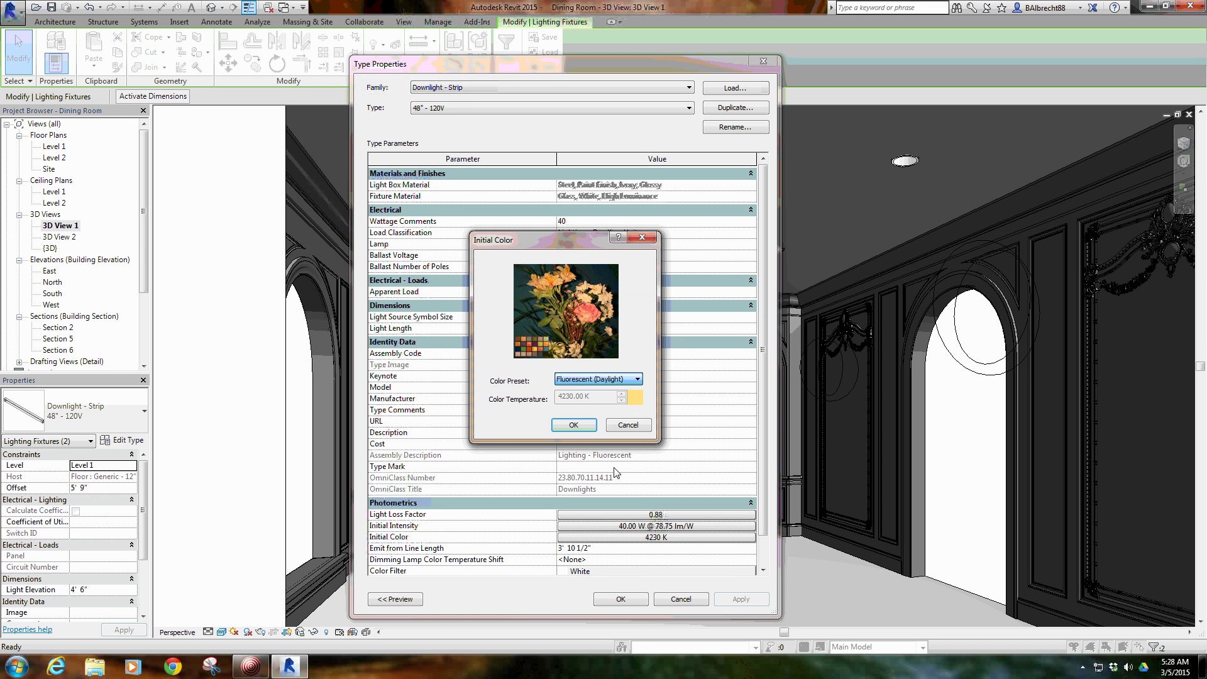
pyautogui.click(584, 427)
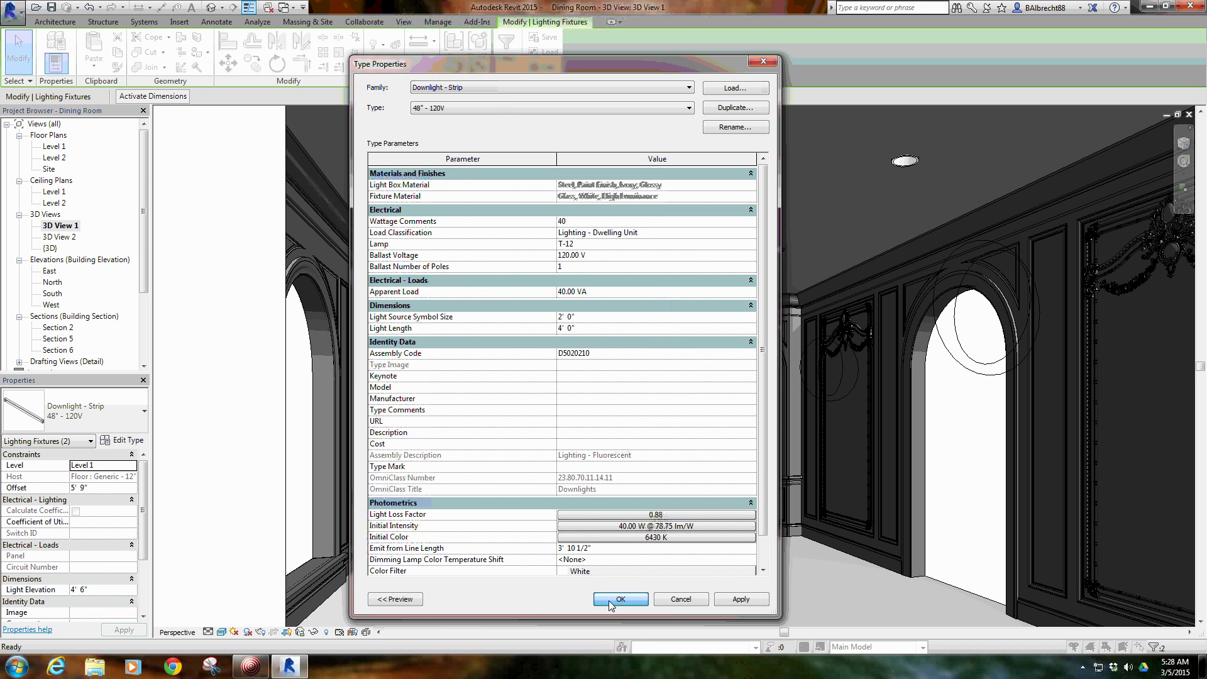
pyautogui.click(609, 600)
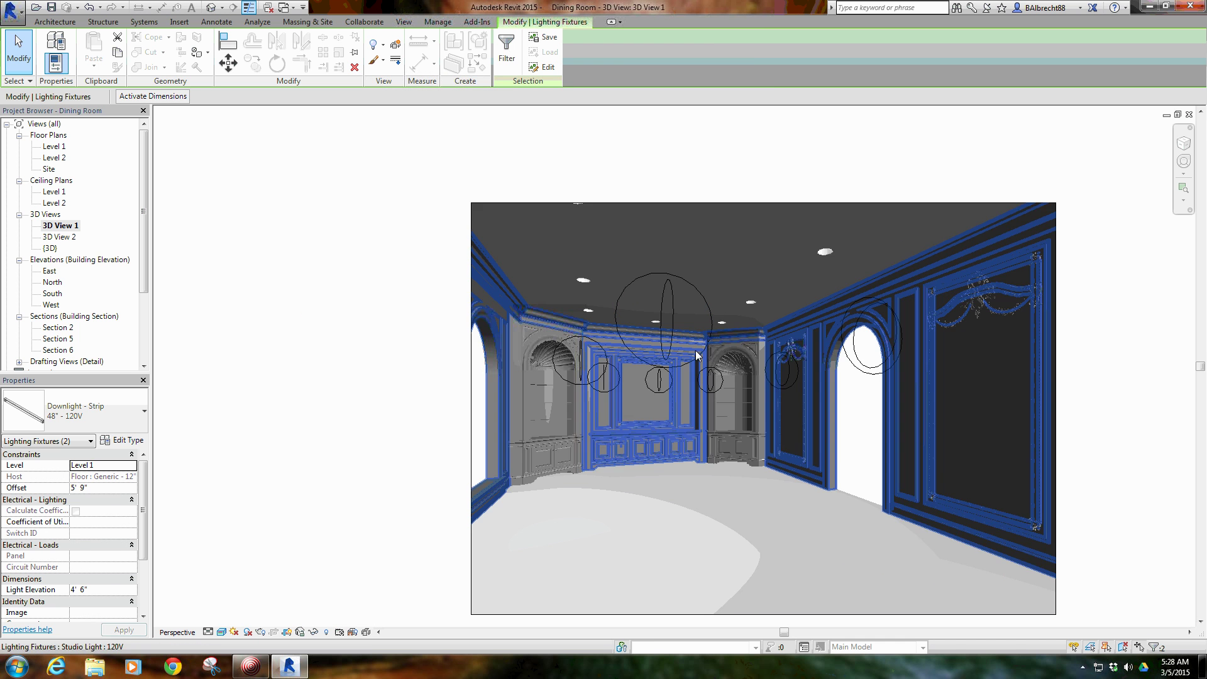
pyautogui.scroll(-3, 696, 356)
pyautogui.press('Escape')
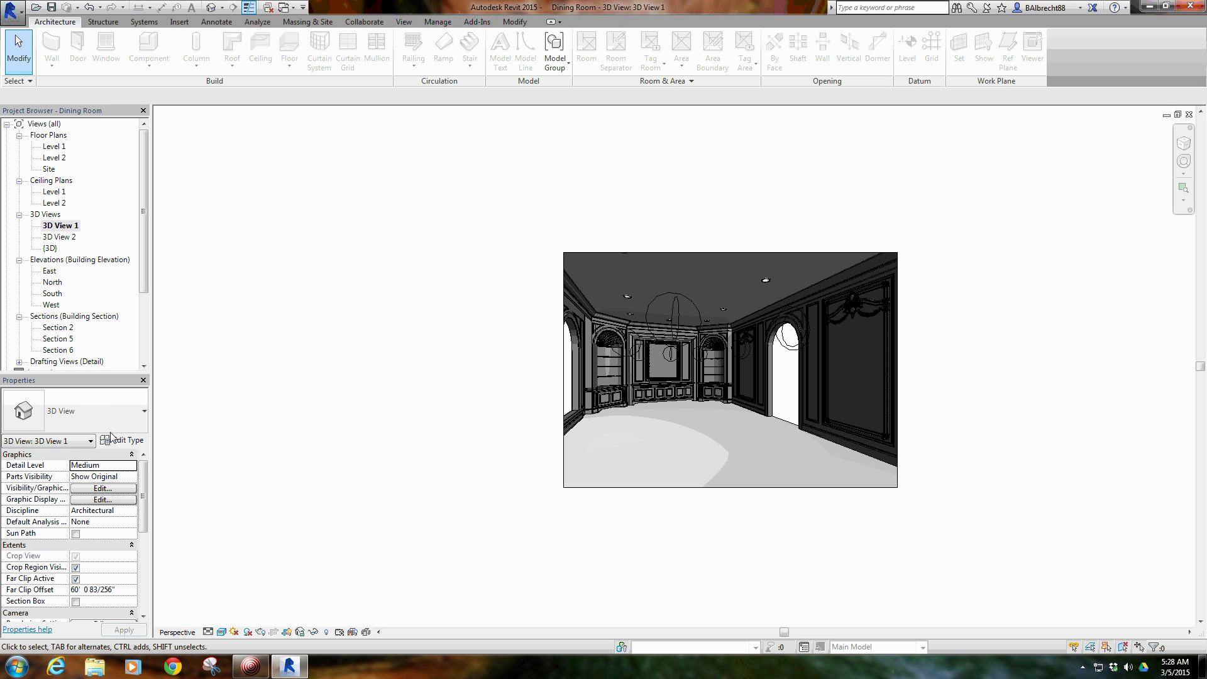
# Open the Level 1 floor plan and browse for a component family to load in the Lights folder under Desktop > Revit Families.
pyautogui.doubleClick(60, 146)
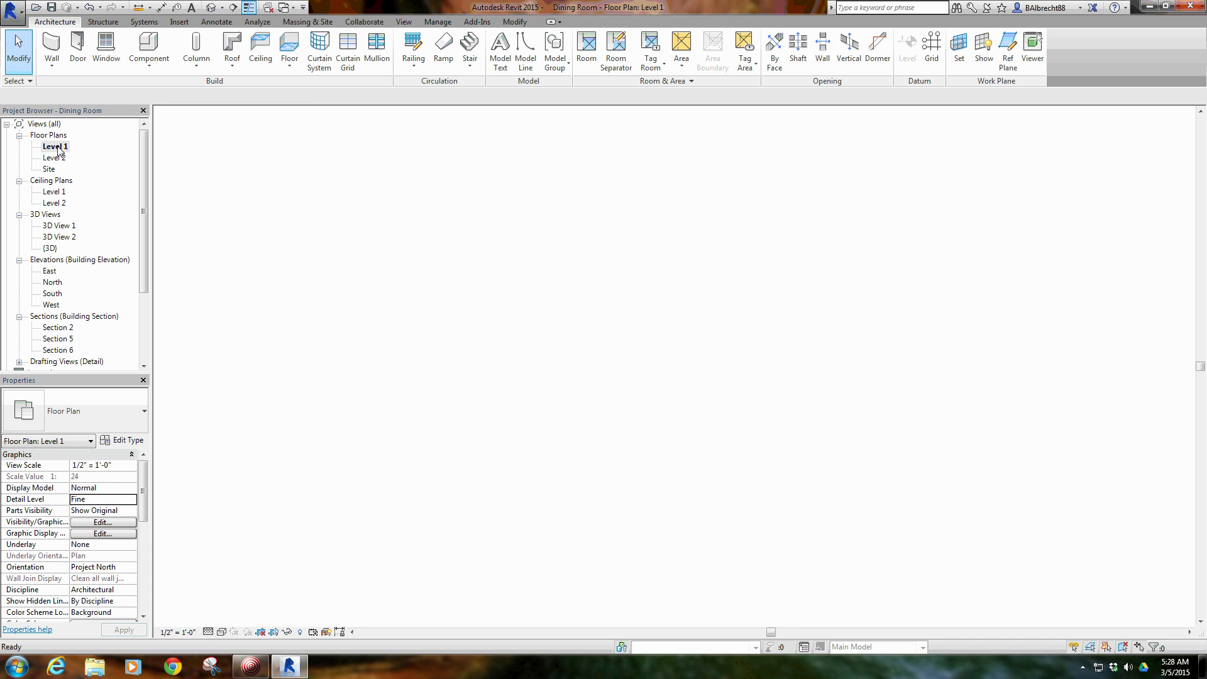
pyautogui.click(149, 45)
pyautogui.click(504, 50)
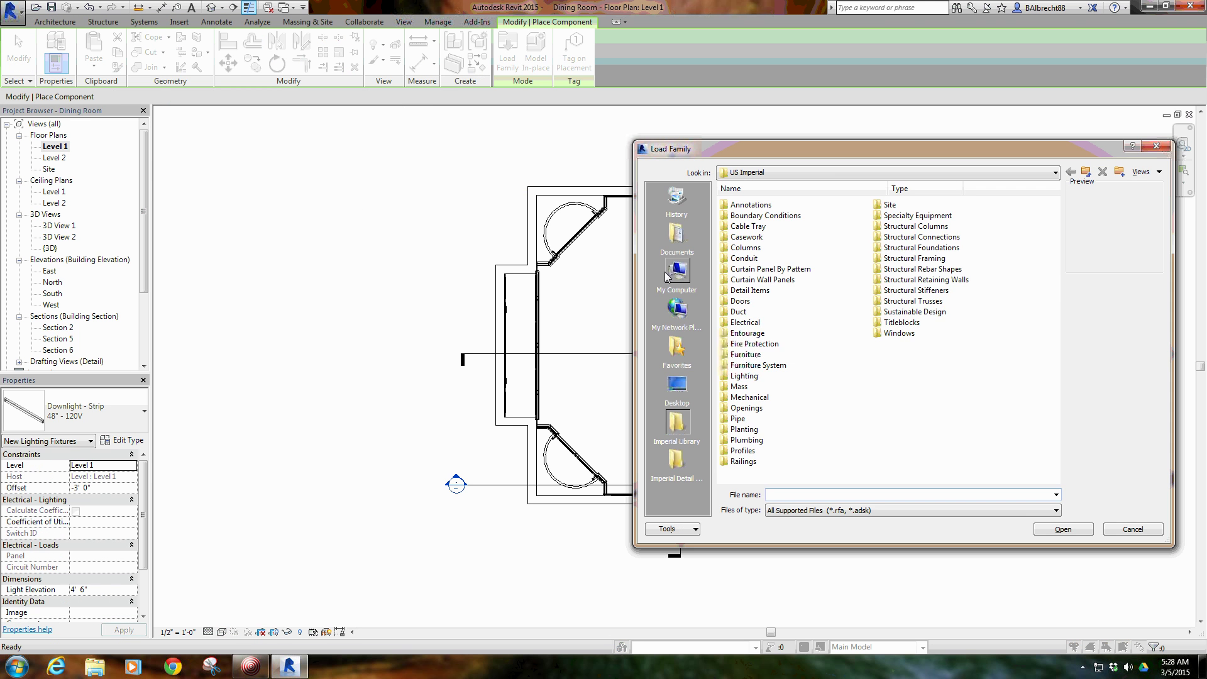
pyautogui.click(677, 272)
pyautogui.click(779, 225)
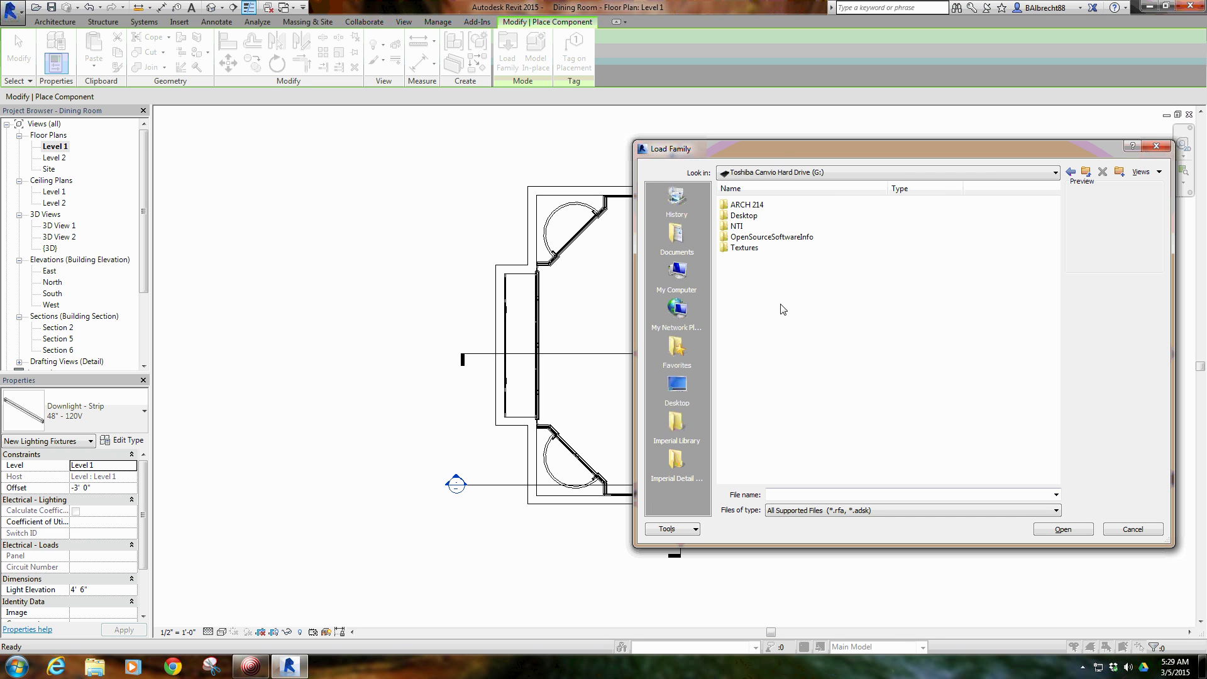
pyautogui.doubleClick(748, 217)
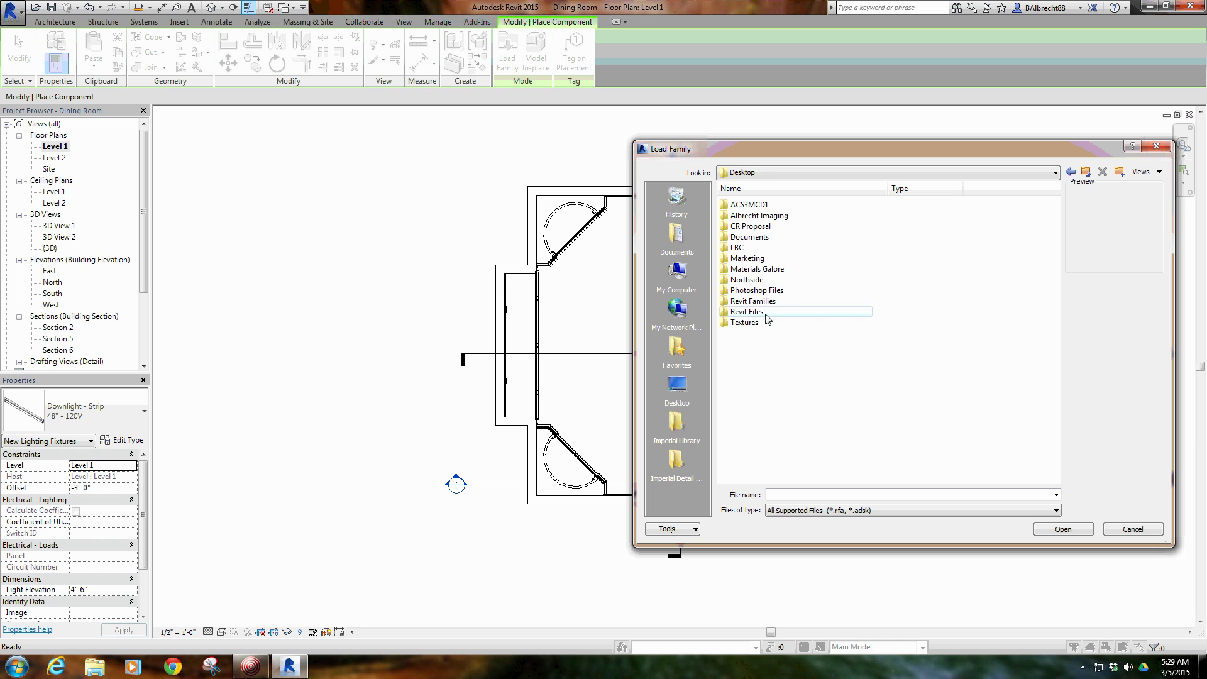
pyautogui.doubleClick(761, 300)
pyautogui.doubleClick(740, 258)
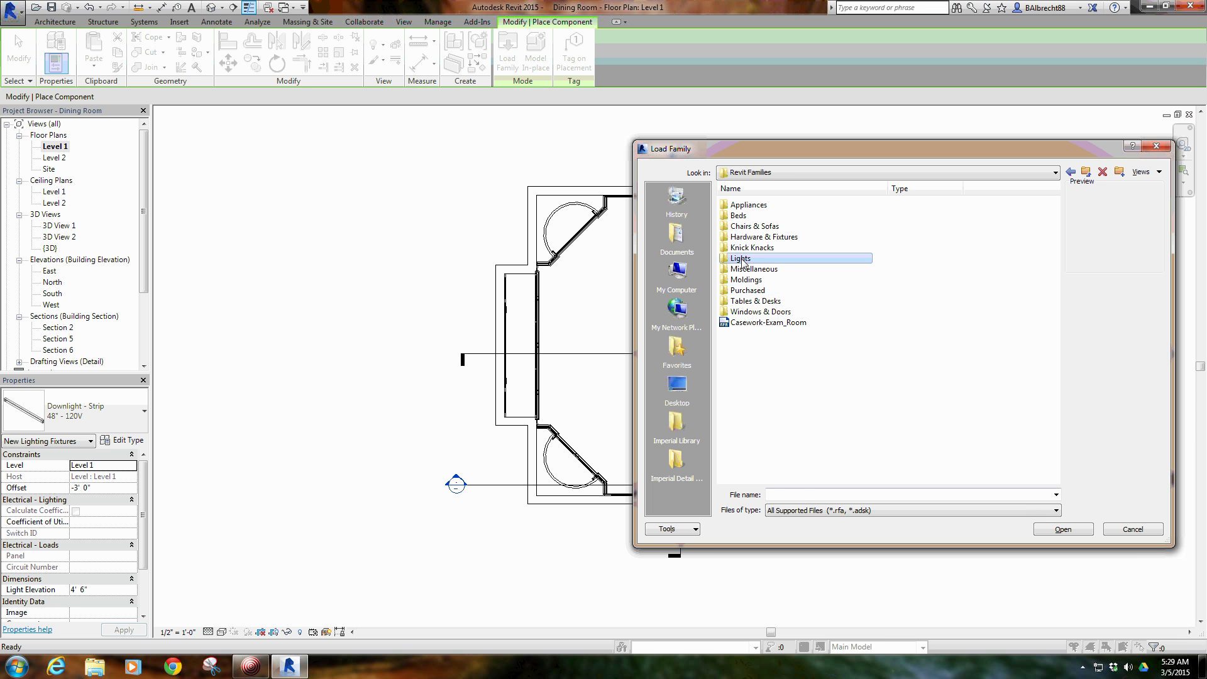
# Compare the previews of the chandelier families and load Chandelier French.
pyautogui.click(764, 259)
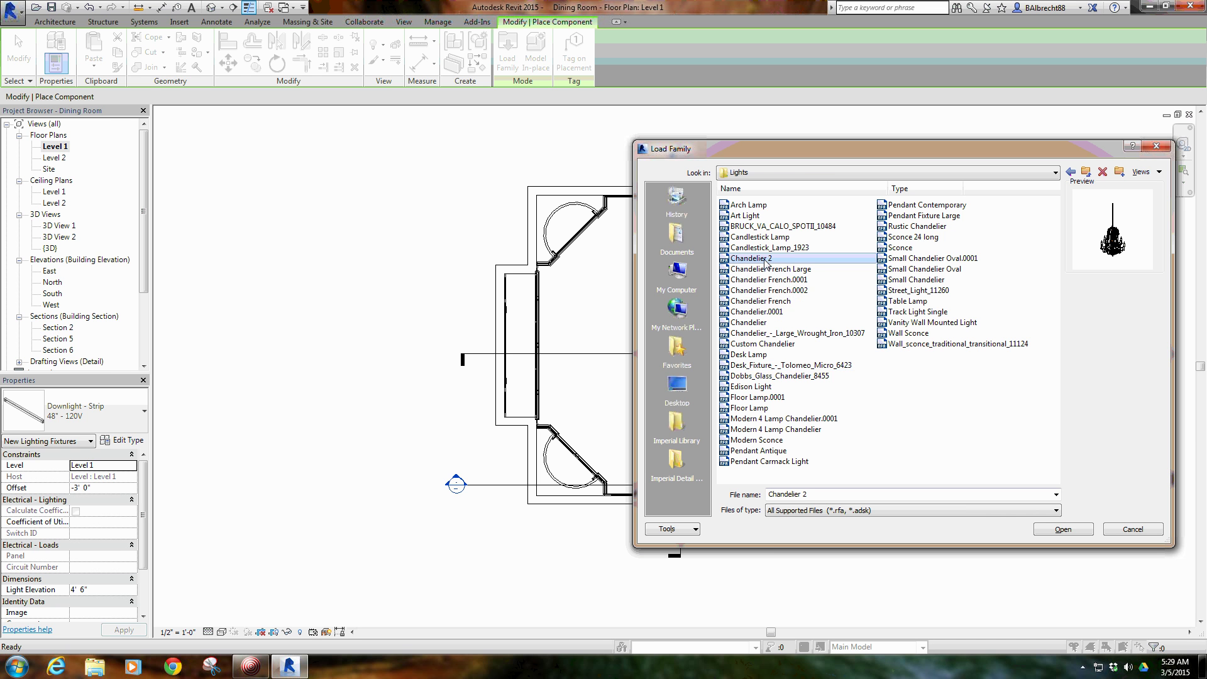
pyautogui.click(797, 271)
pyautogui.click(782, 301)
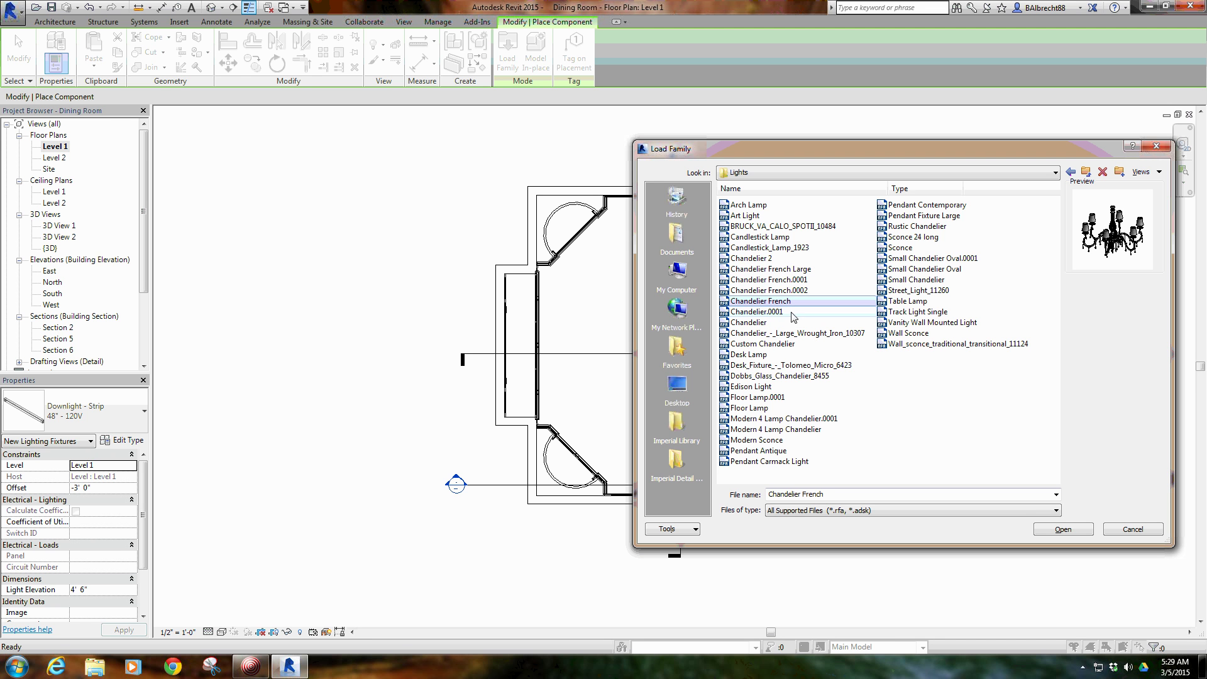
pyautogui.click(791, 312)
pyautogui.click(787, 323)
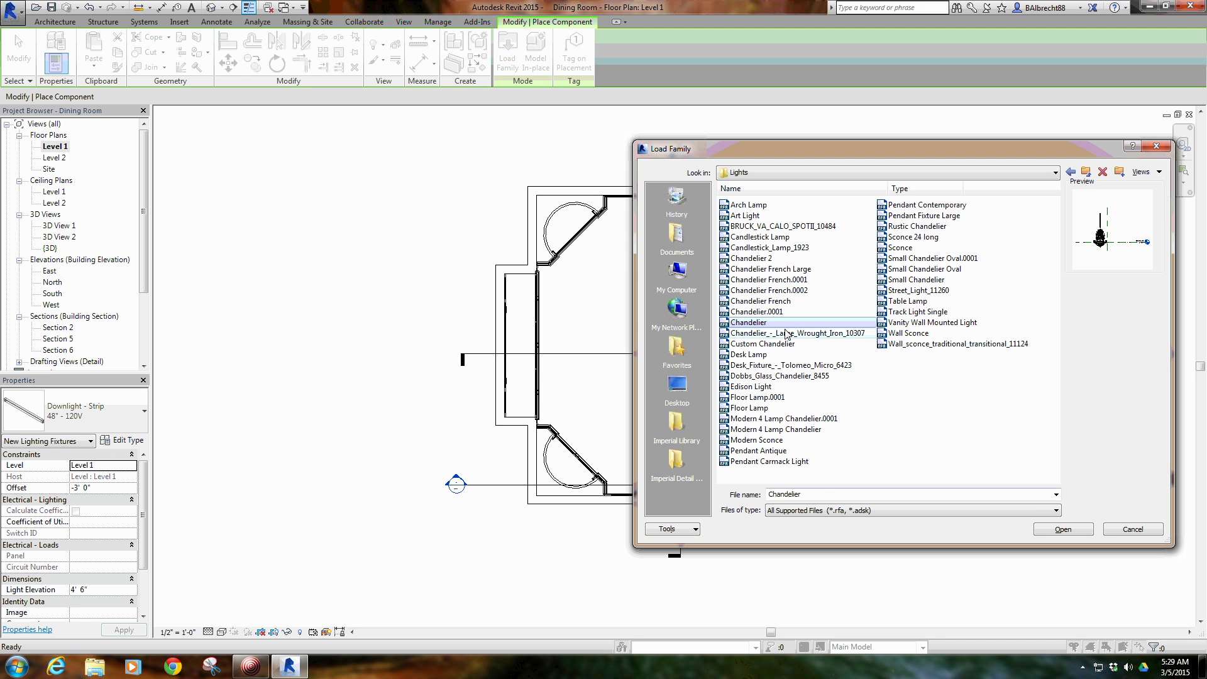
pyautogui.click(934, 269)
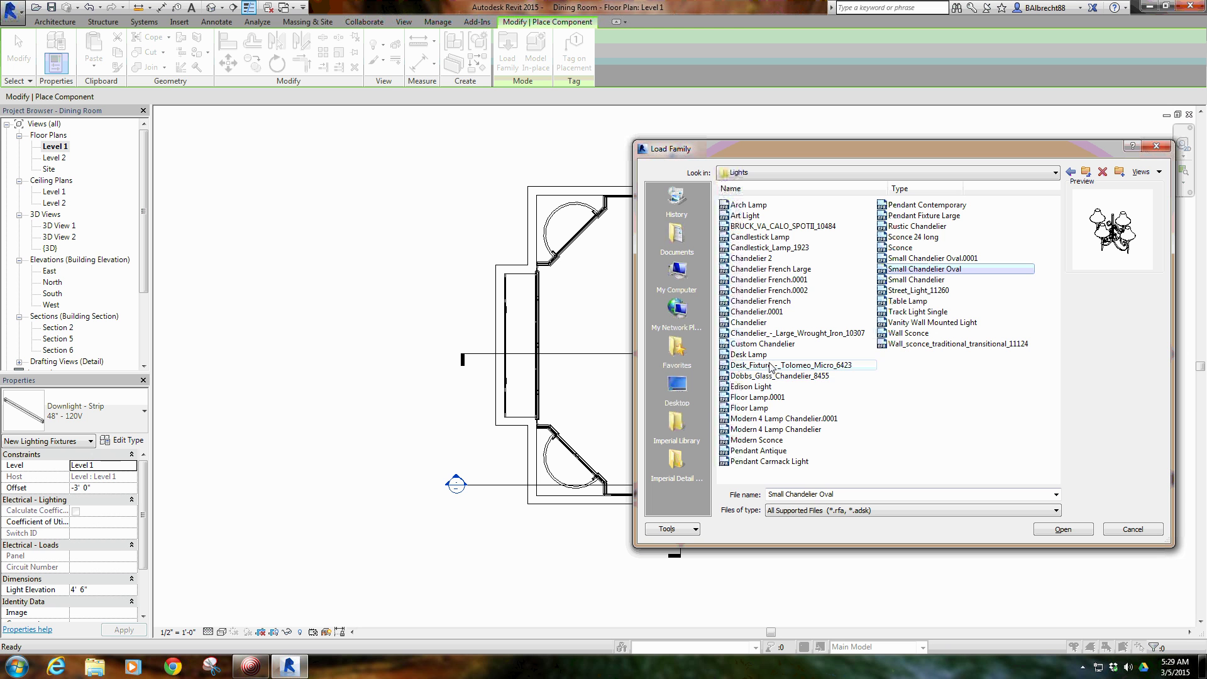
pyautogui.click(763, 343)
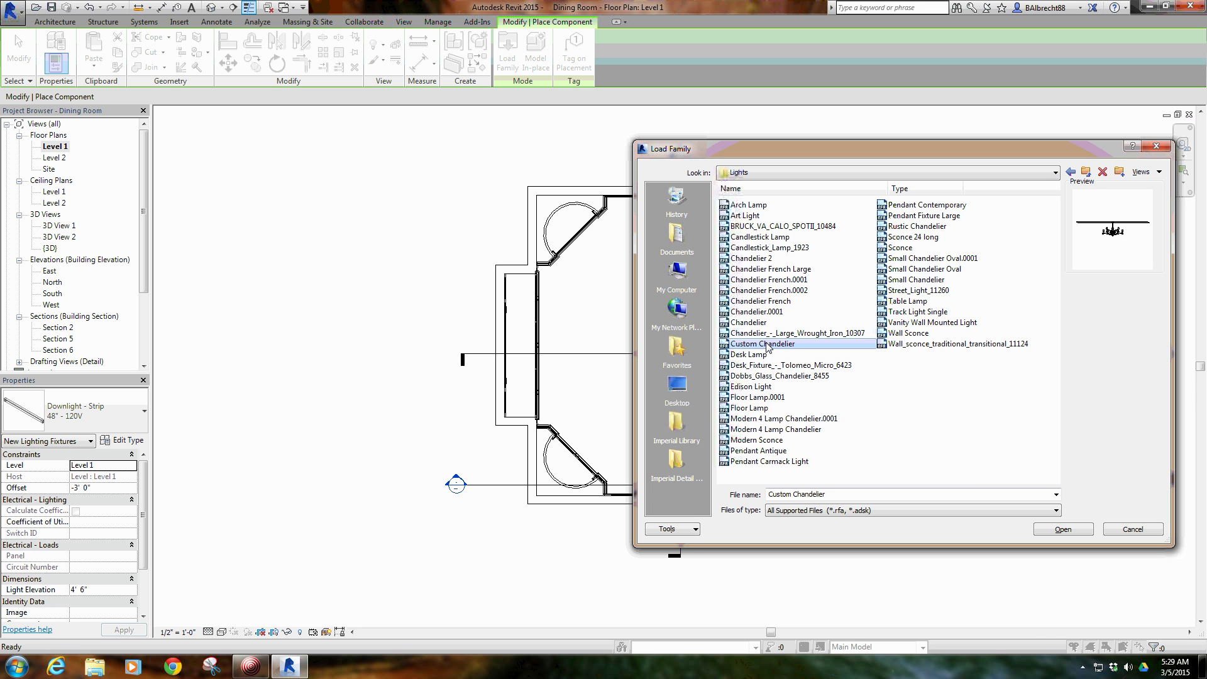
pyautogui.click(767, 304)
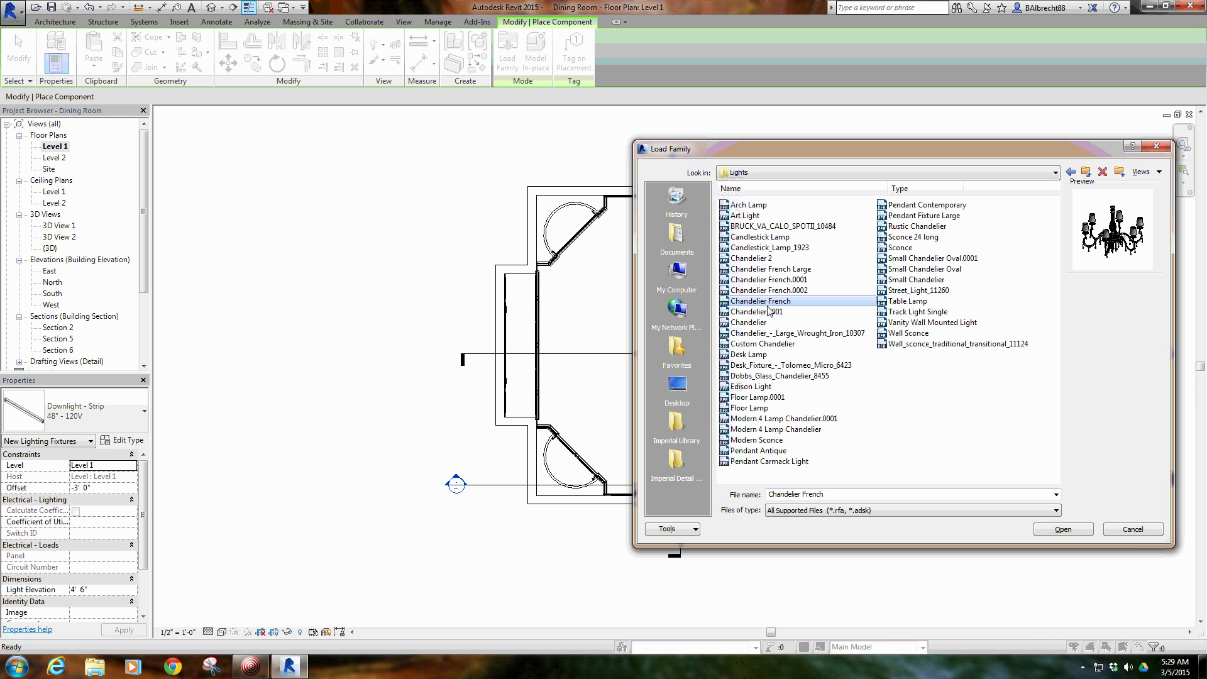
pyautogui.click(1059, 531)
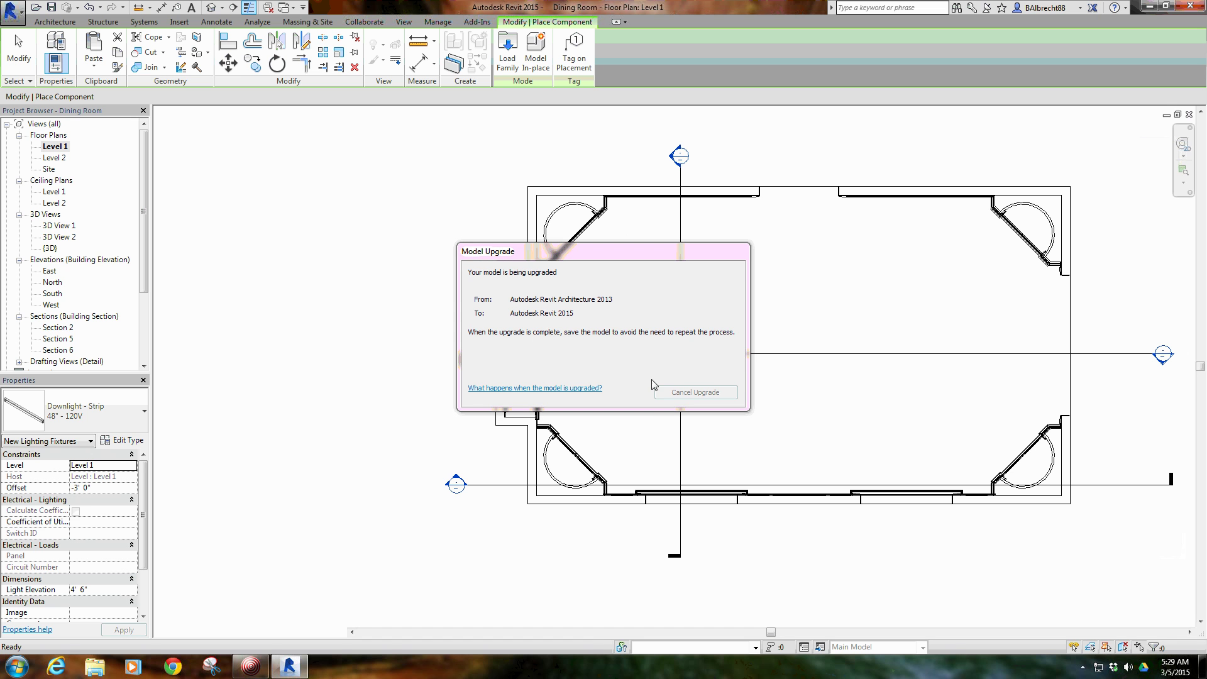
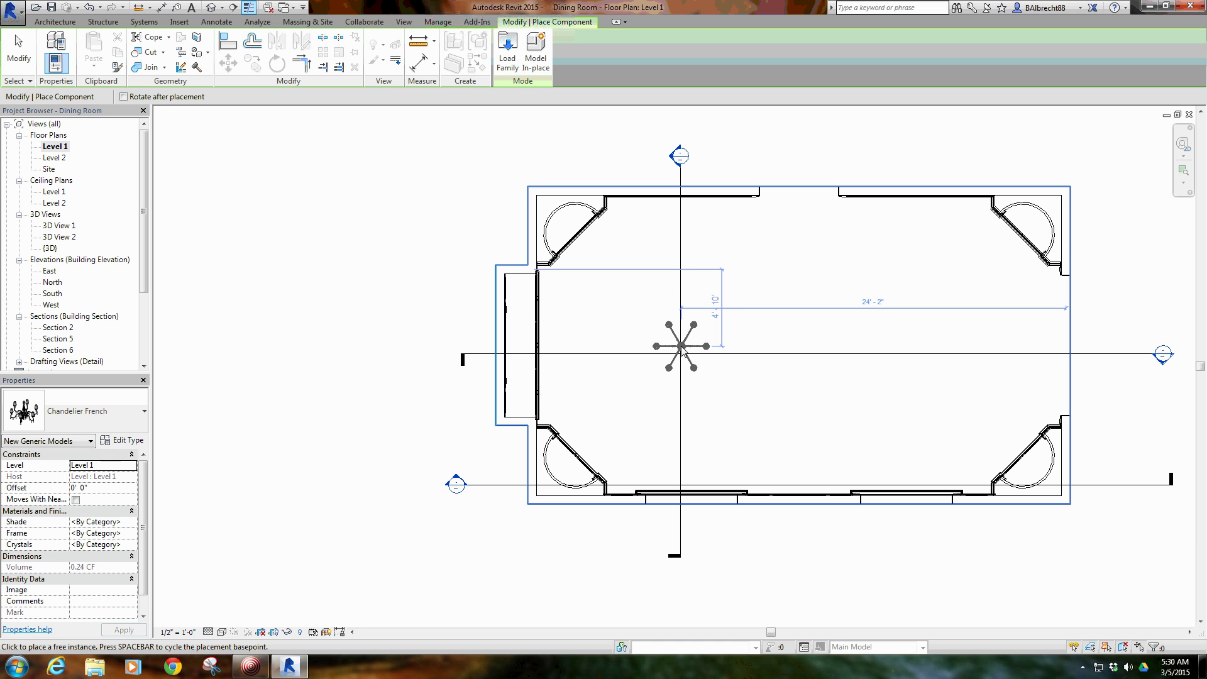
# Place two Chandelier French fixtures in line along the room's length, about 24' 2" and 13' 7" from the right end wall.
pyautogui.click(690, 350)
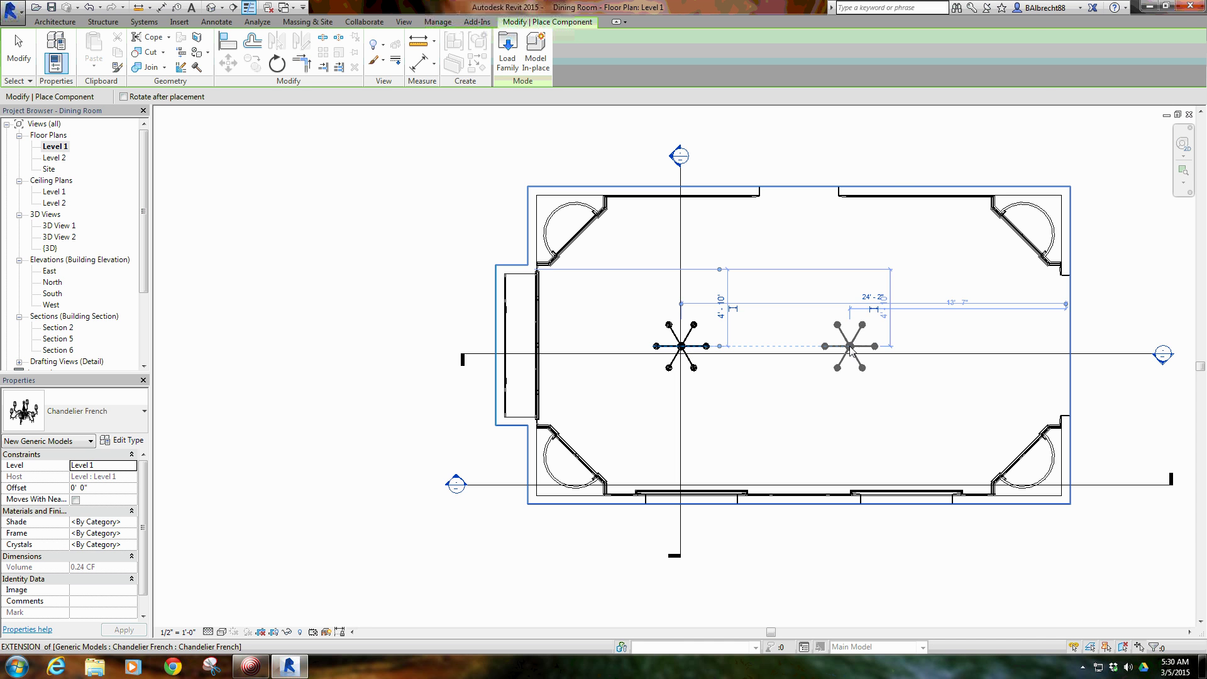
pyautogui.click(850, 350)
pyautogui.rightClick(782, 269)
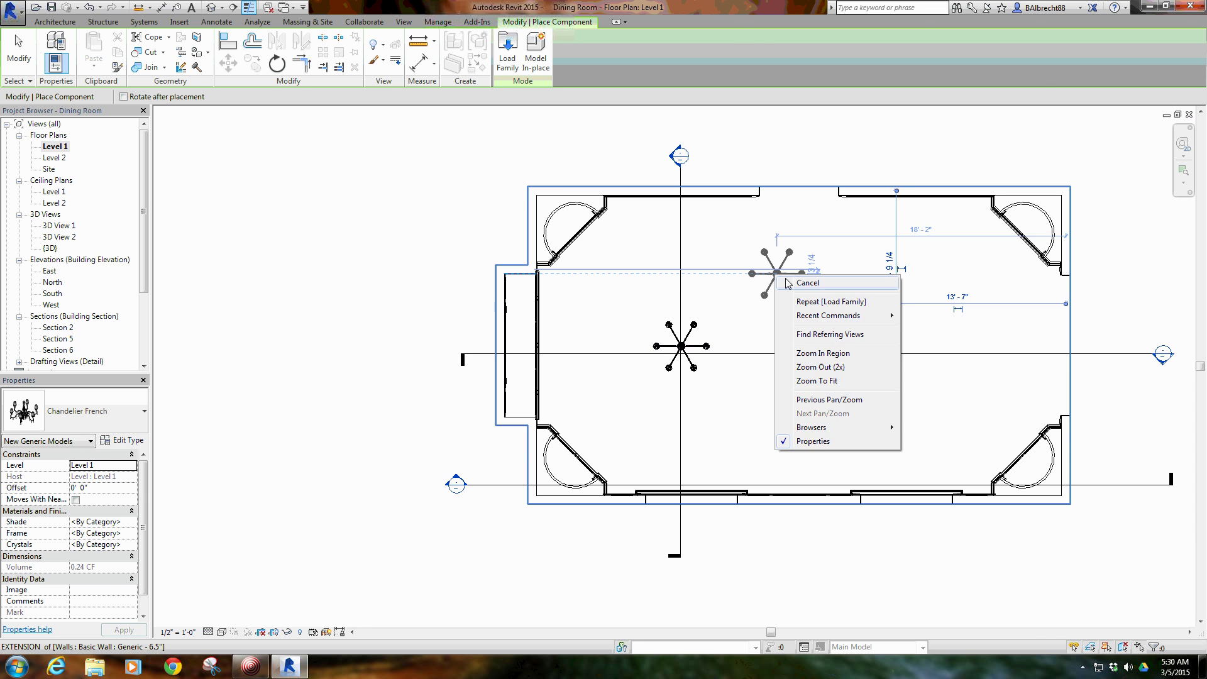
pyautogui.click(795, 285)
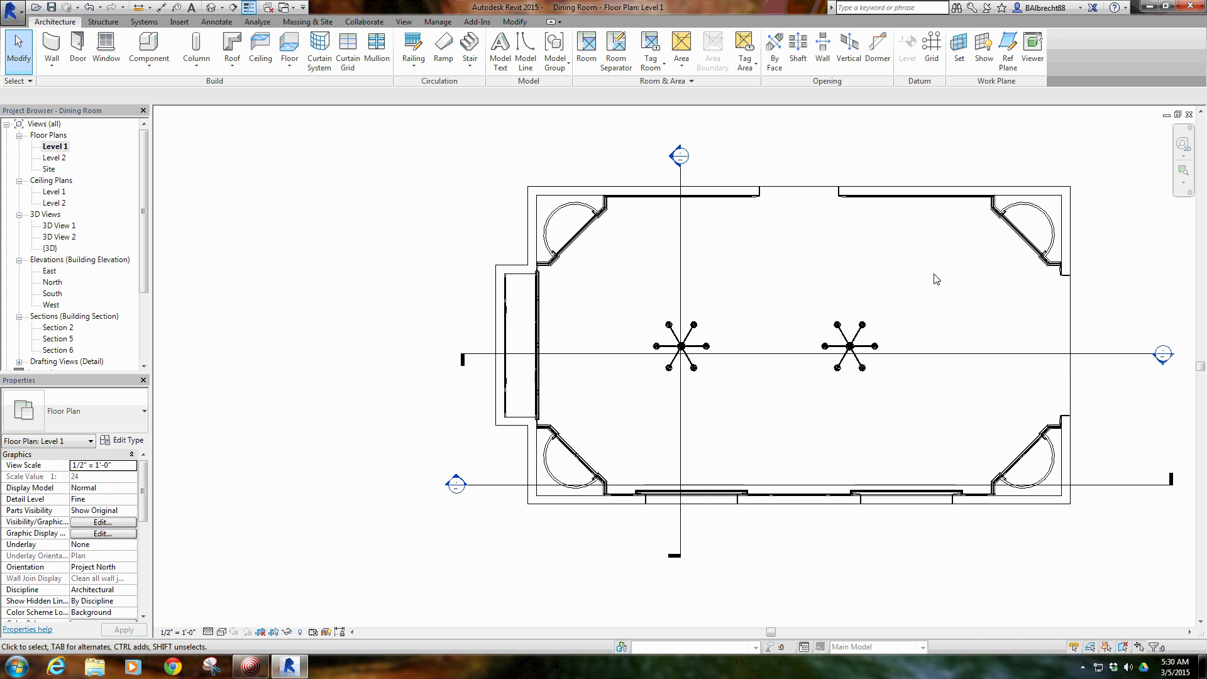
# Open the view of the lengthwise section whose line runs near the lower wall of the plan.
pyautogui.click(759, 356)
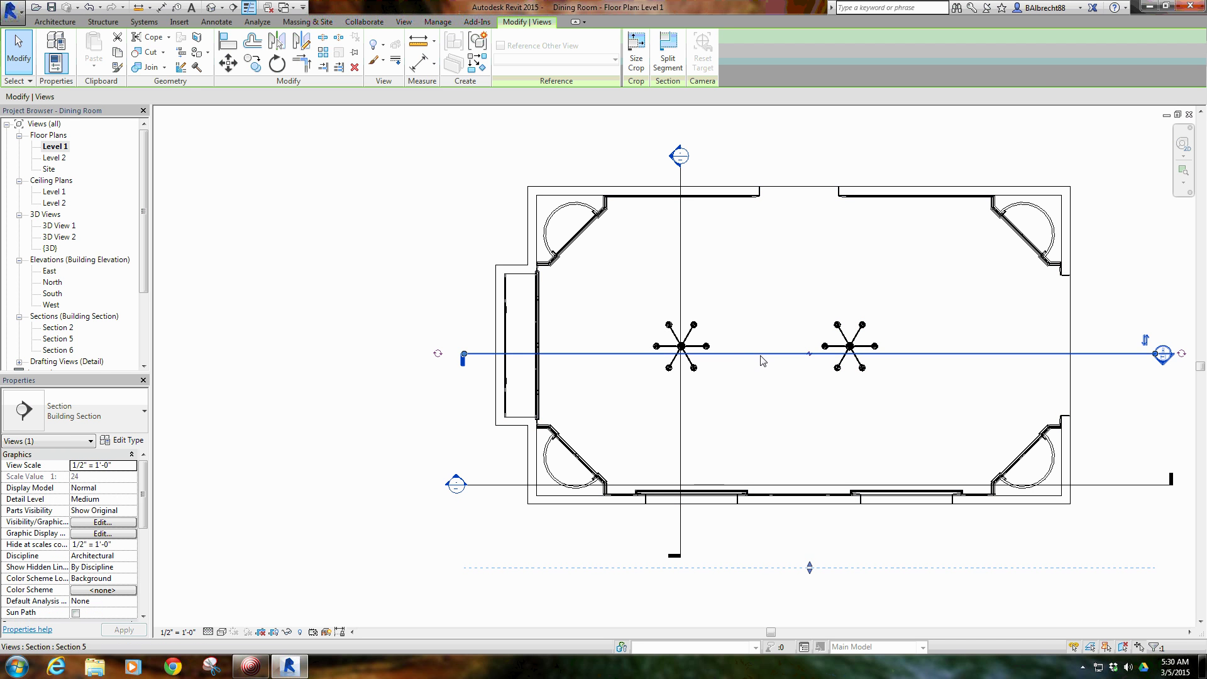
pyautogui.click(710, 484)
pyautogui.rightClick(717, 150)
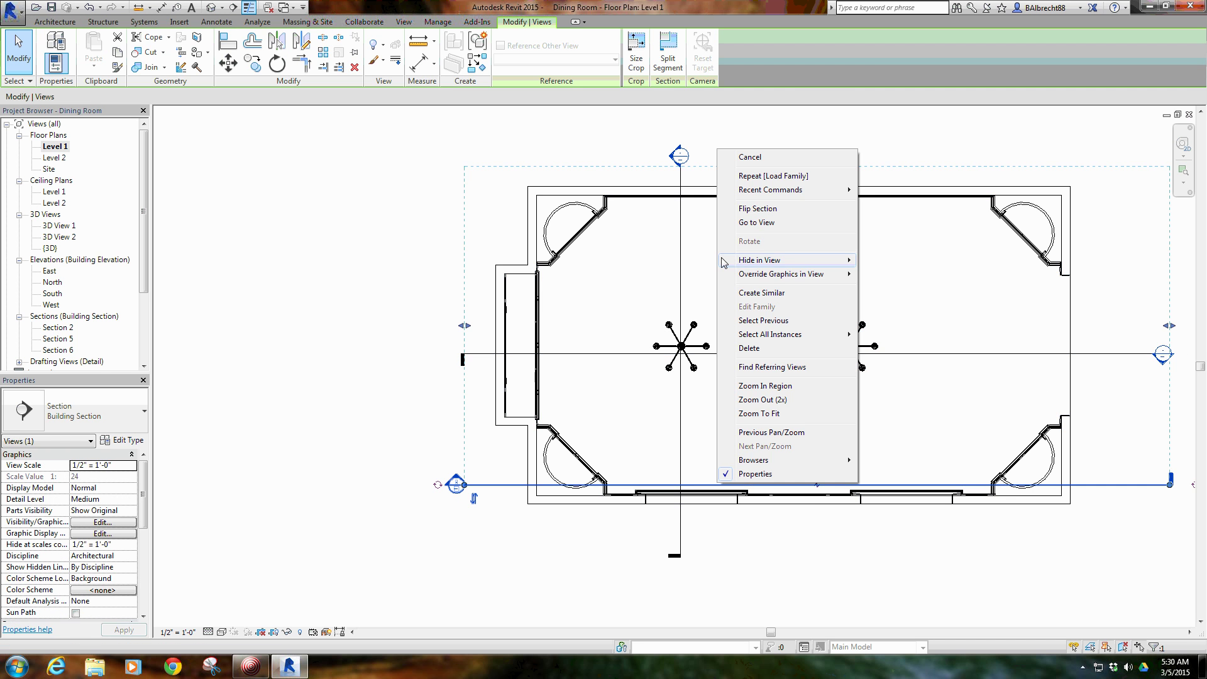
pyautogui.click(756, 223)
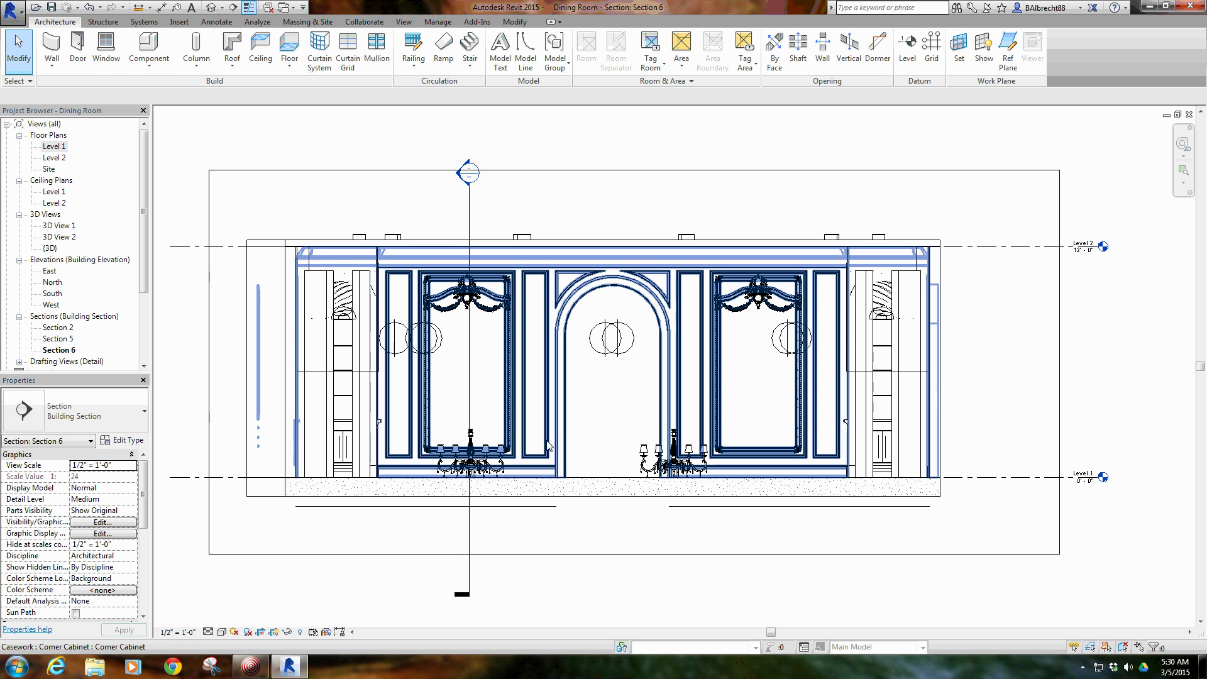
# Select both chandeliers at floor level in the section and move them vertically up about 4' 11".
pyautogui.click(470, 439)
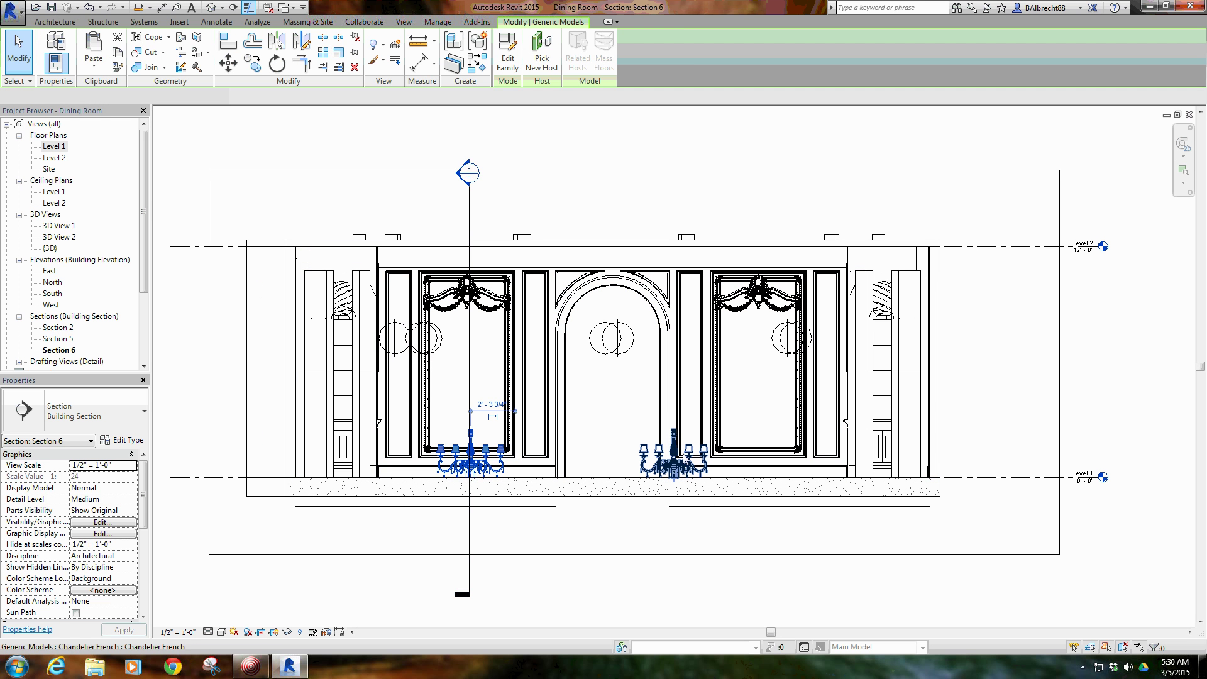
pyautogui.keyDown('ctrl'); pyautogui.click(642, 456); pyautogui.keyUp('ctrl')
pyautogui.scroll(2, 619, 464)
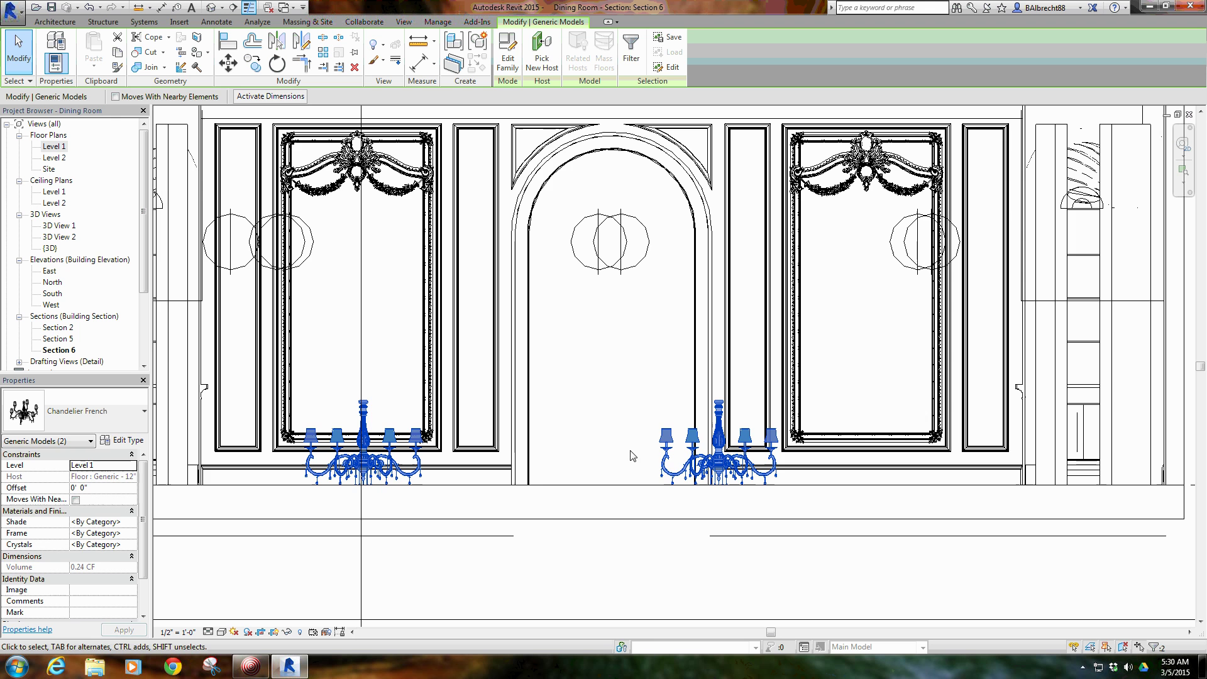
pyautogui.press('m')
pyautogui.press('v')
pyautogui.click(614, 413)
pyautogui.scroll(-2, 618, 377)
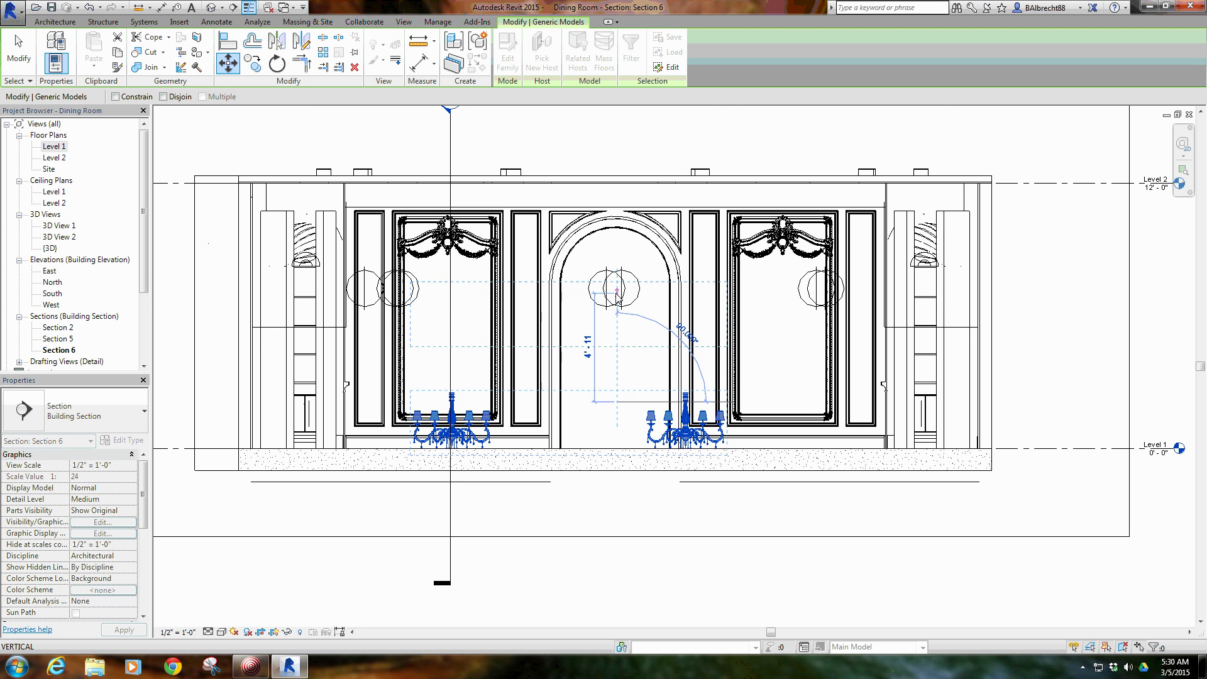
pyautogui.click(617, 302)
# Move both chandeliers further up in the section, to an offset of about 6' 8" above Level 1.
pyautogui.press('m')
pyautogui.press('v')
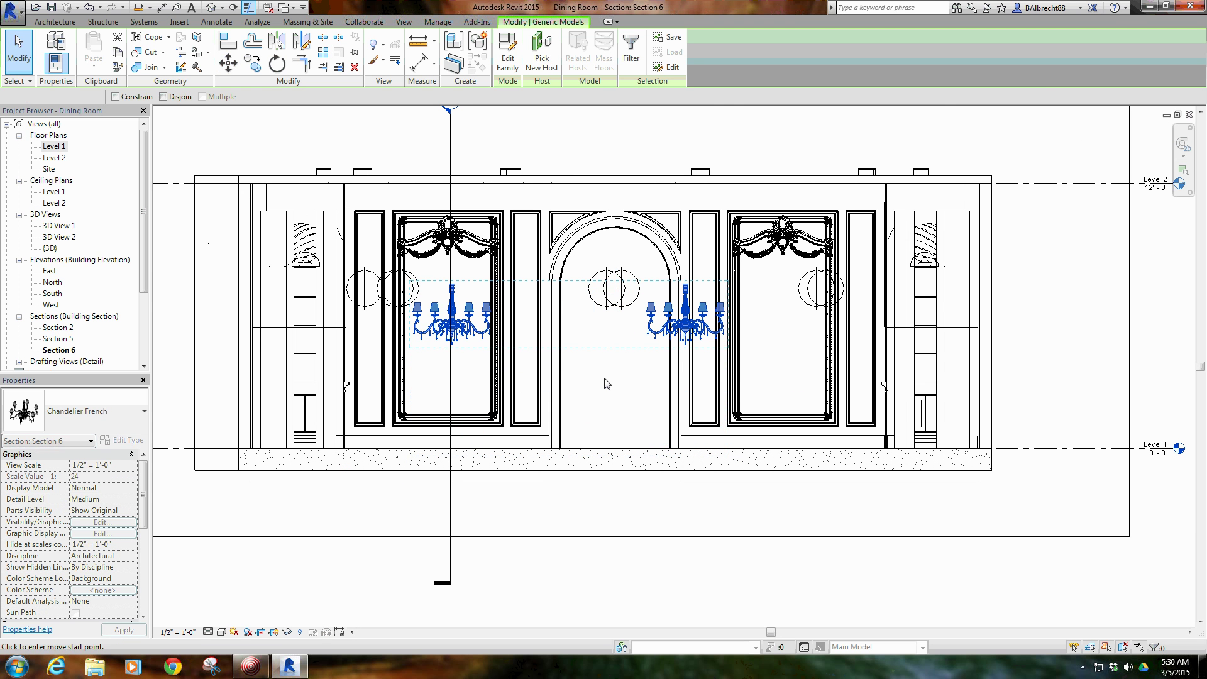
pyautogui.click(605, 360)
pyautogui.click(605, 344)
pyautogui.press('m')
pyautogui.press('v')
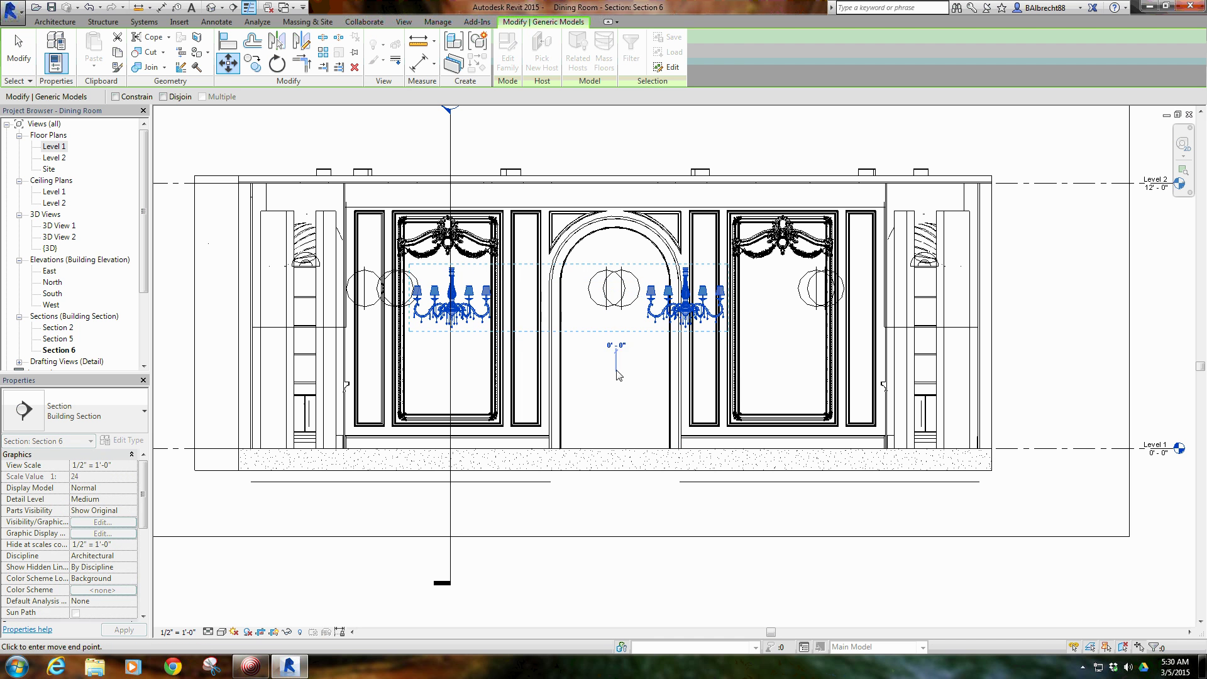
pyautogui.click(616, 356)
pyautogui.click(615, 360)
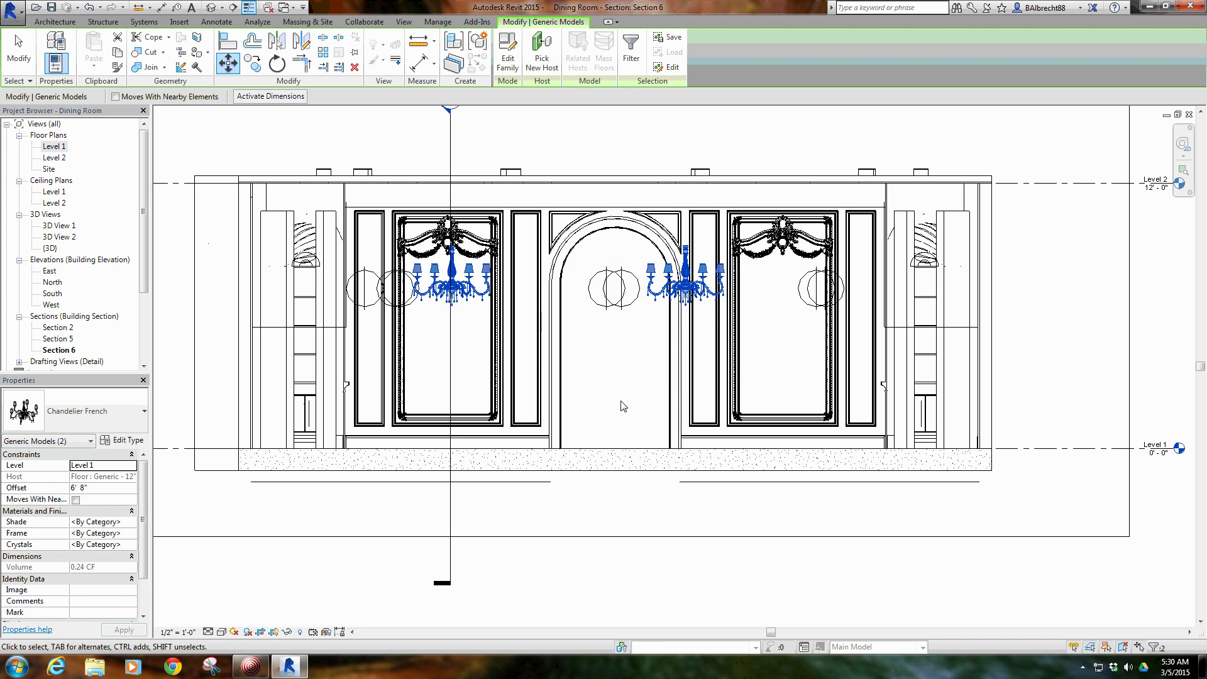
pyautogui.press('Escape')
# Check the hanging height of the chandeliers against the wall panels and ceiling, and open the Level 2 floor plan.
pyautogui.scroll(5, 689, 245)
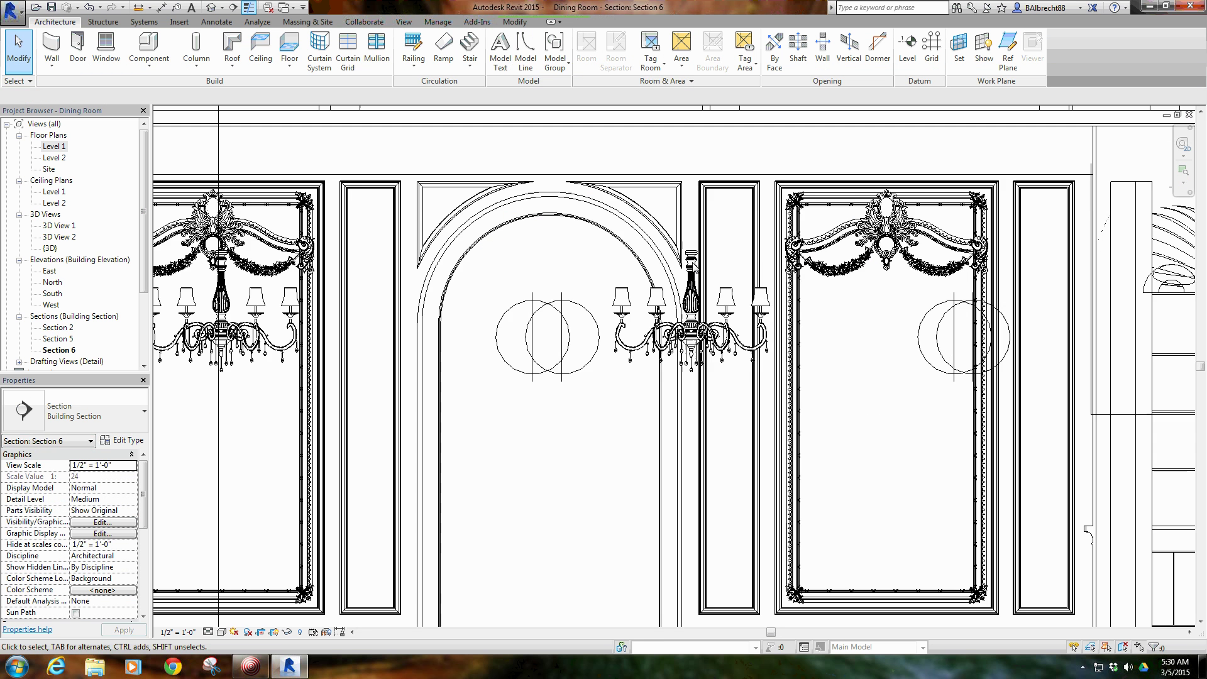
pyautogui.scroll(-4, 689, 257)
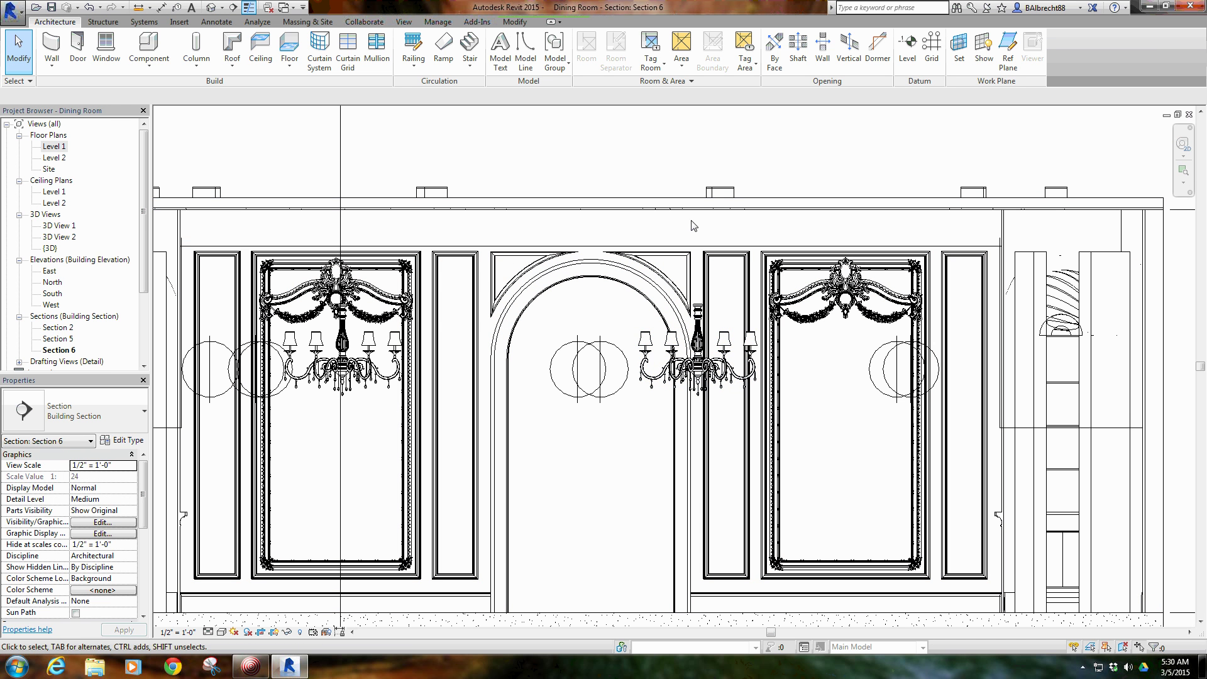
pyautogui.click(695, 325)
pyautogui.press('Escape')
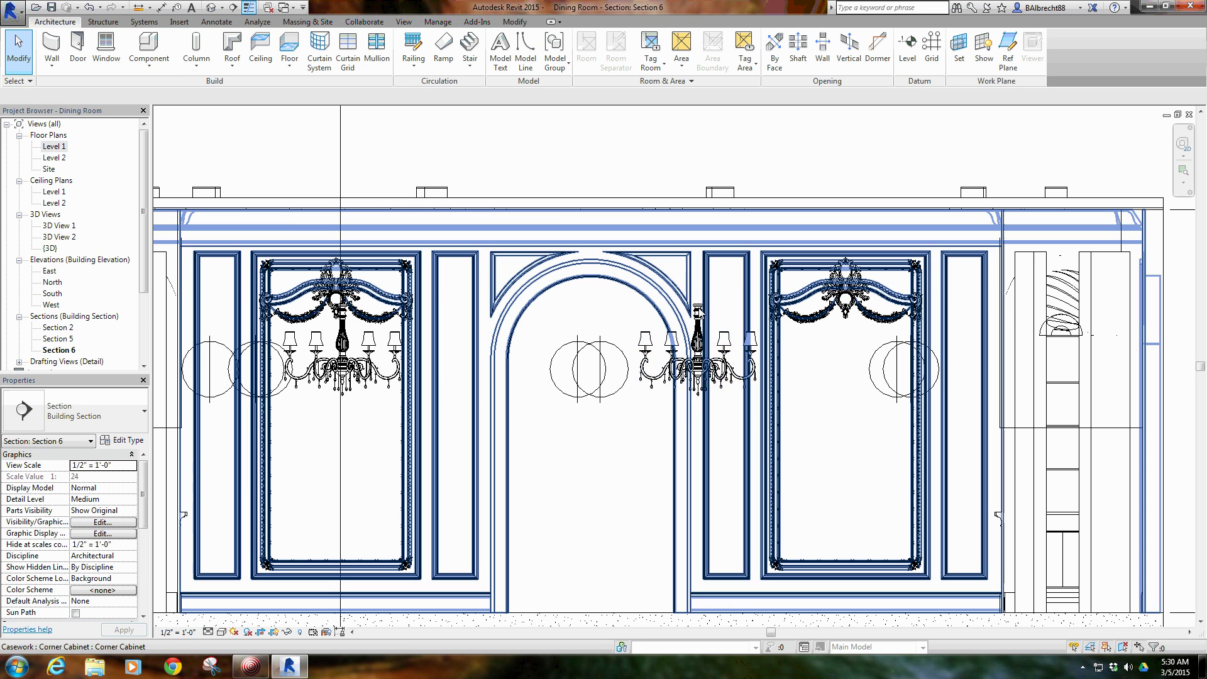
pyautogui.scroll(2, 703, 301)
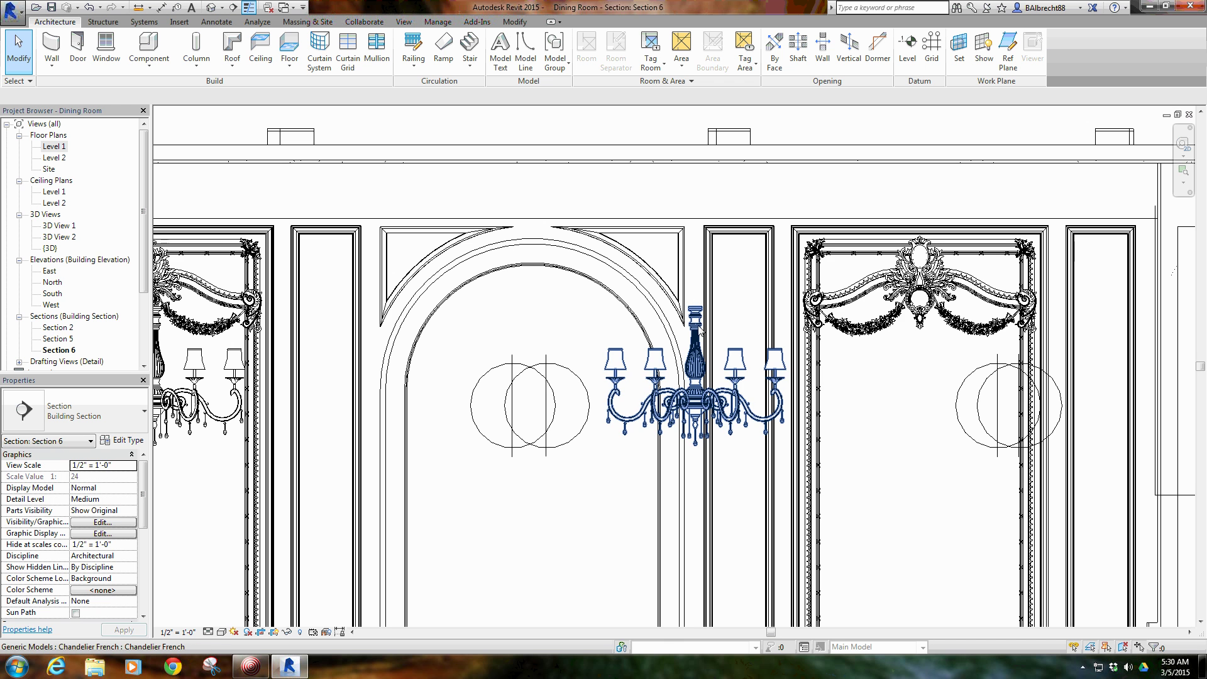
pyautogui.scroll(-4, 593, 403)
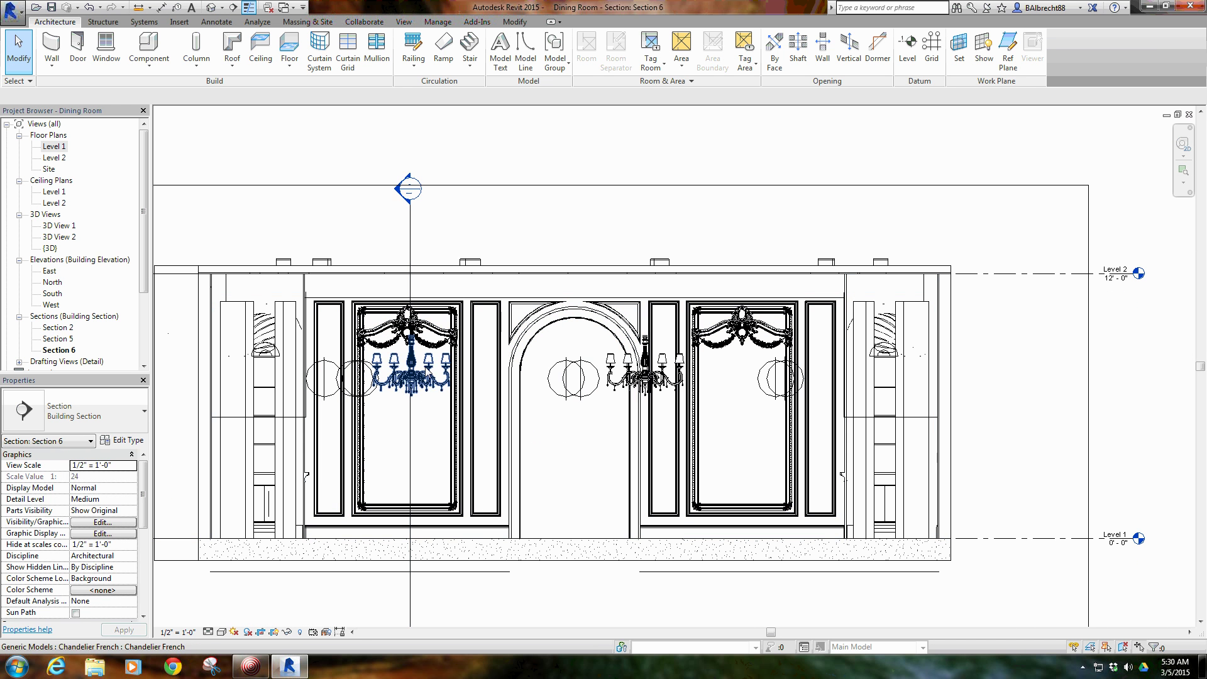
pyautogui.doubleClick(57, 157)
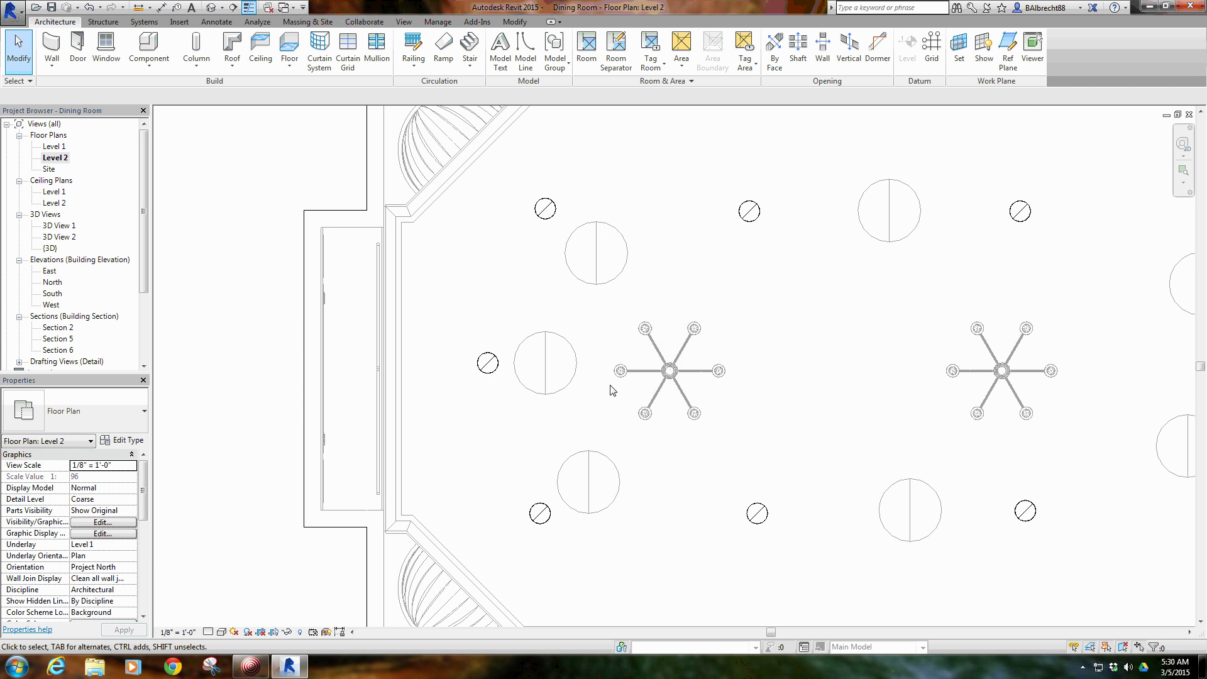
pyautogui.moveTo(700, 331); pyautogui.dragTo(524, 300, button='middle')
# Start placing Studio Light 120V fixtures on Level 2 with an offset of -5' 0".
pyautogui.click(397, 322)
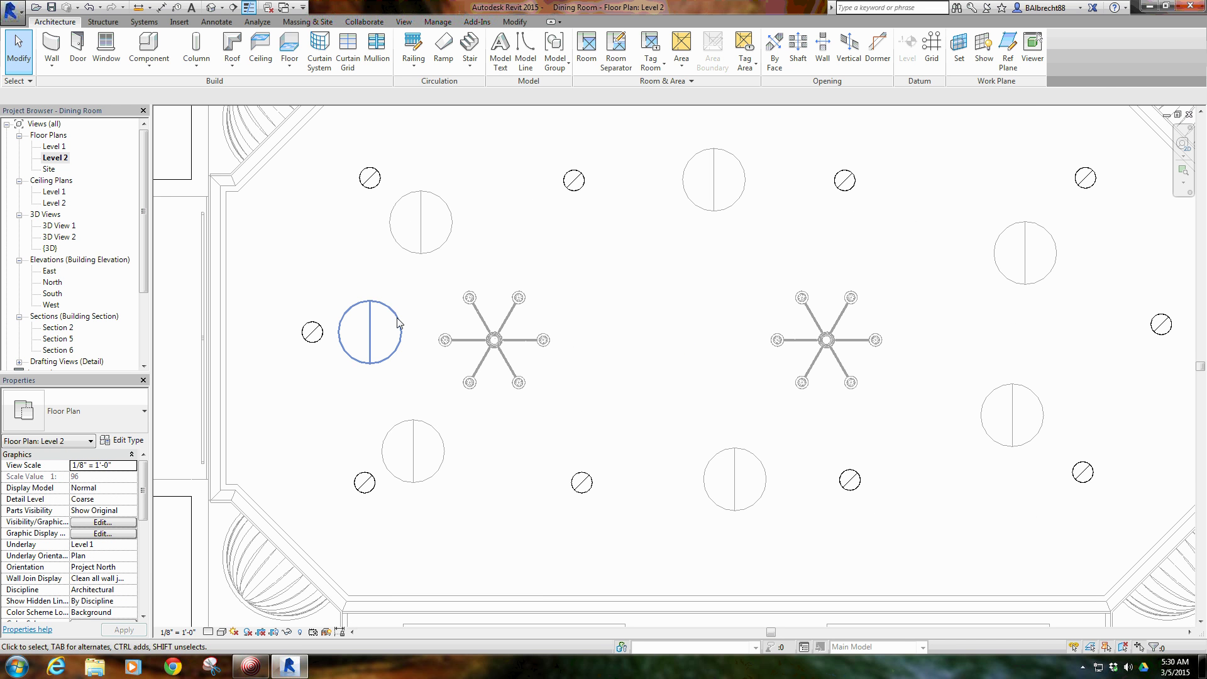
pyautogui.rightClick(397, 323)
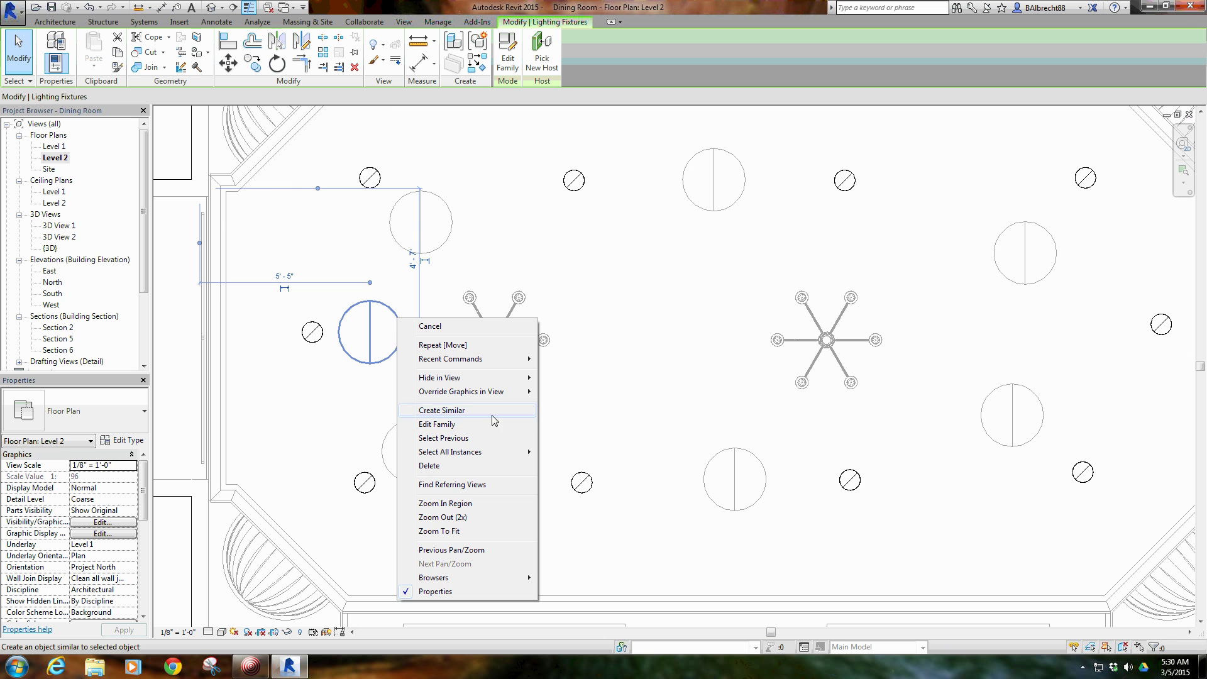
pyautogui.press('c')
pyautogui.press('s')
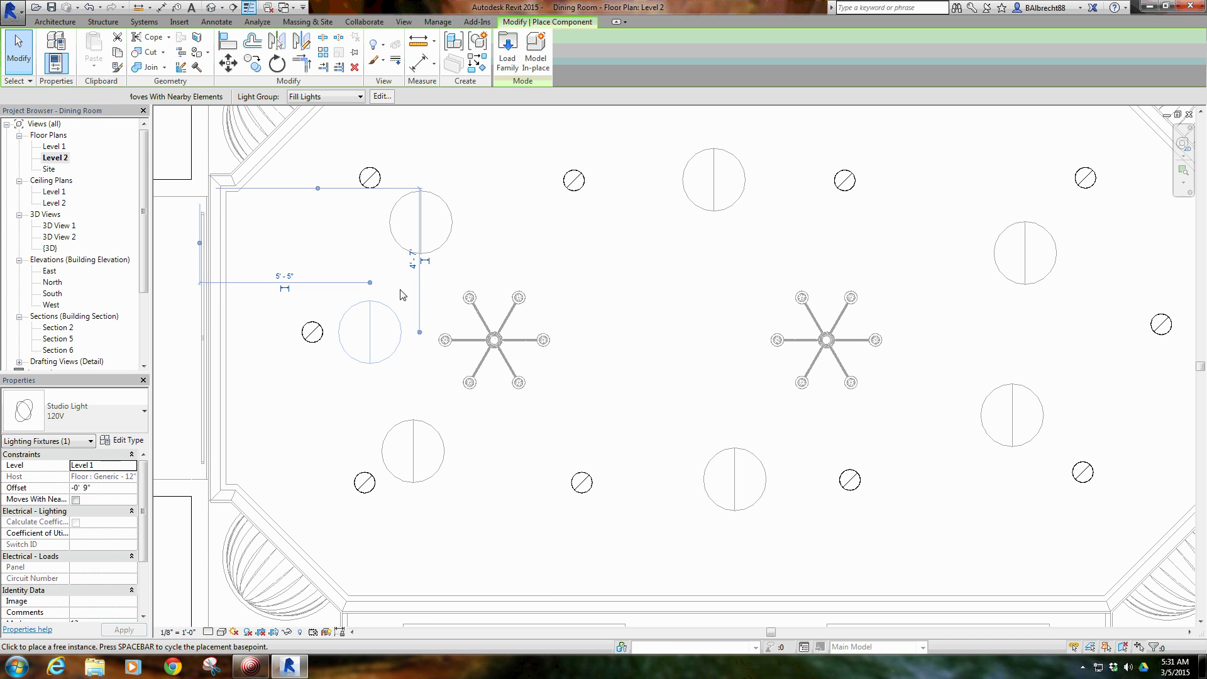
pyautogui.click(94, 412)
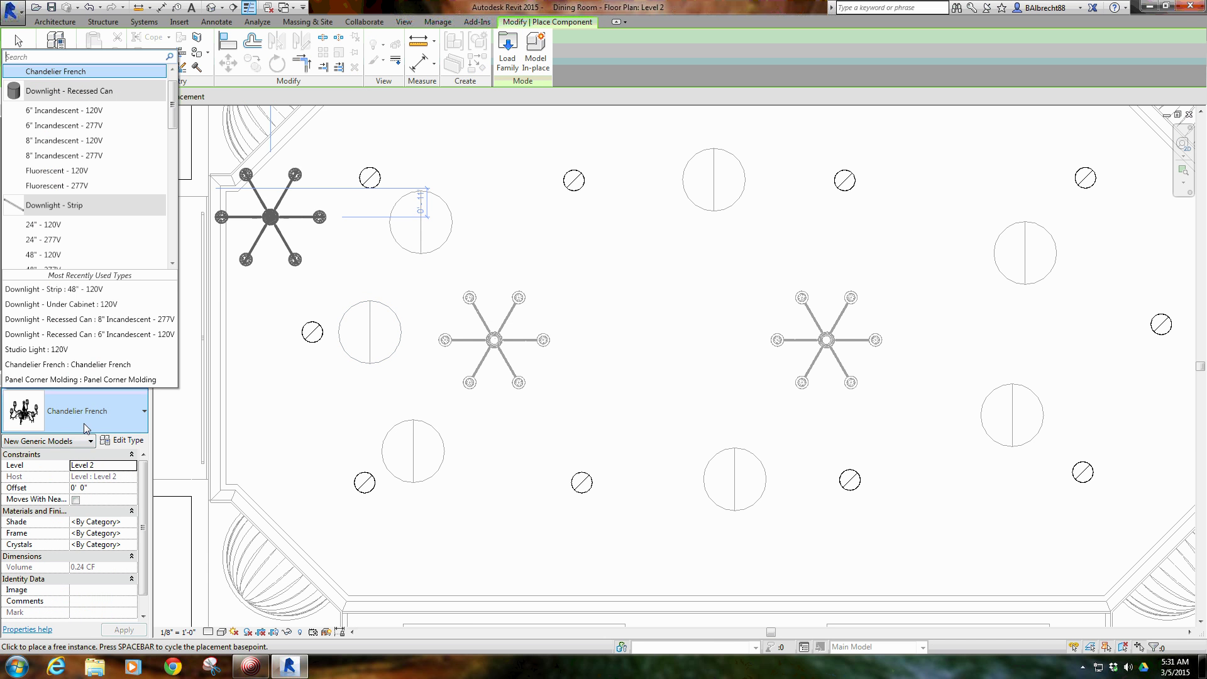
pyautogui.scroll(-5, 96, 265)
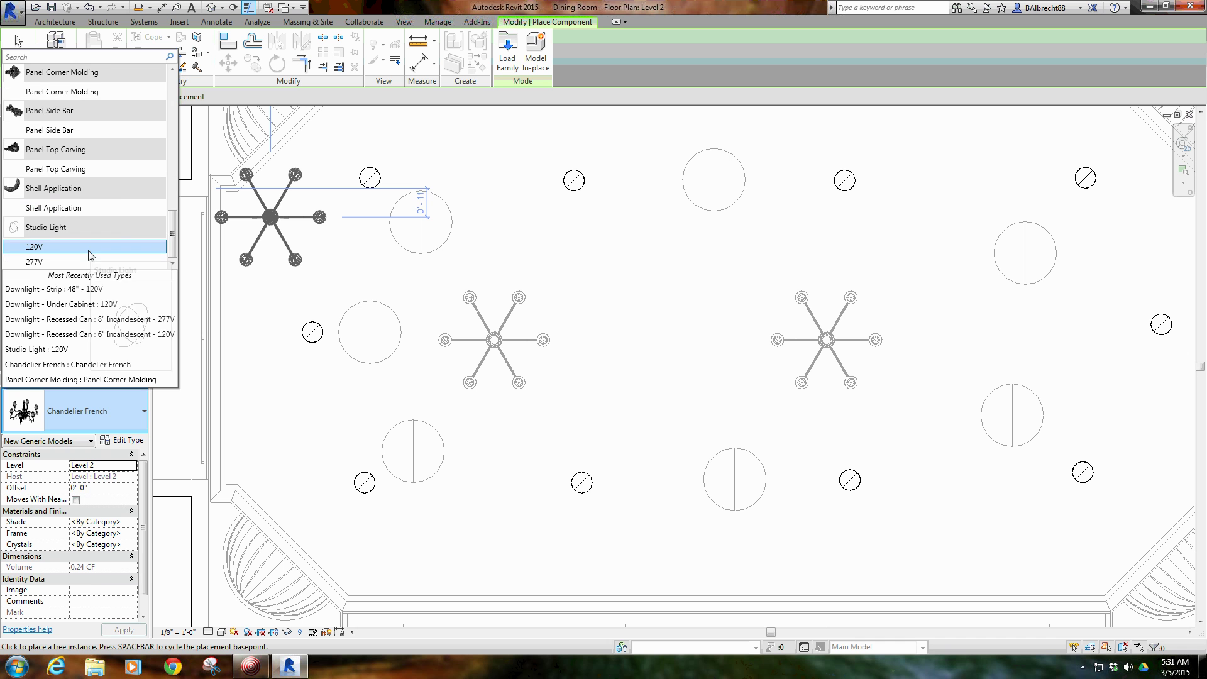
pyautogui.click(89, 253)
pyautogui.scroll(5, 470, 297)
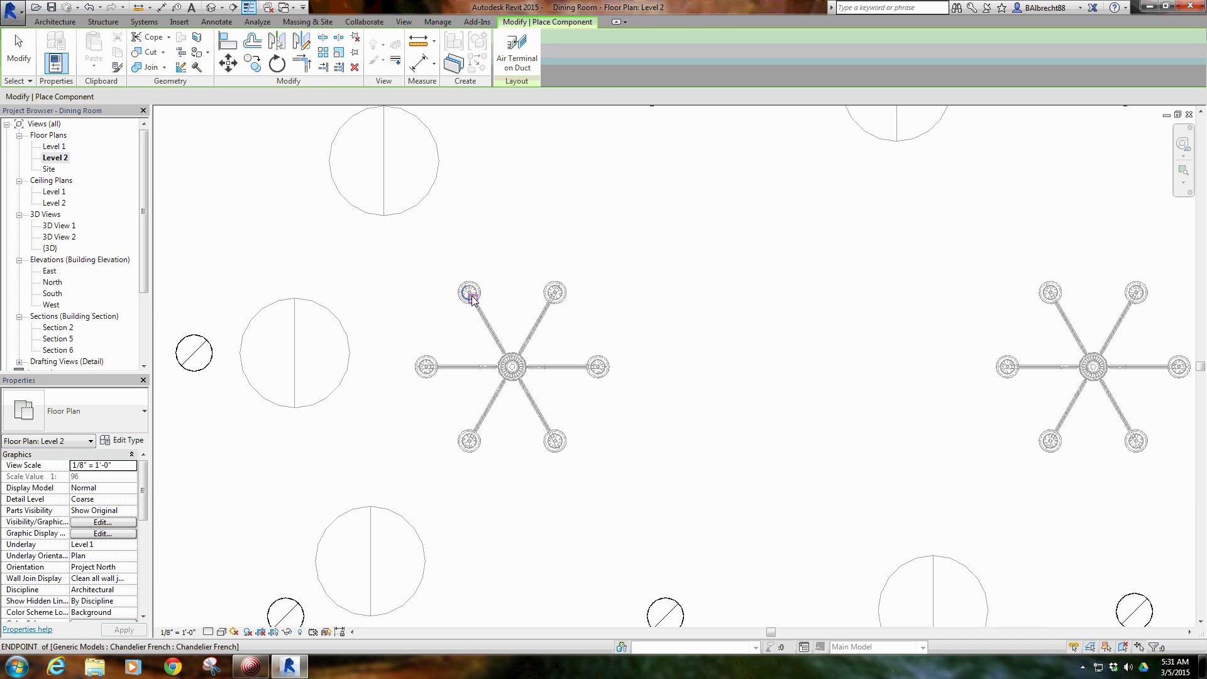
pyautogui.click(104, 489)
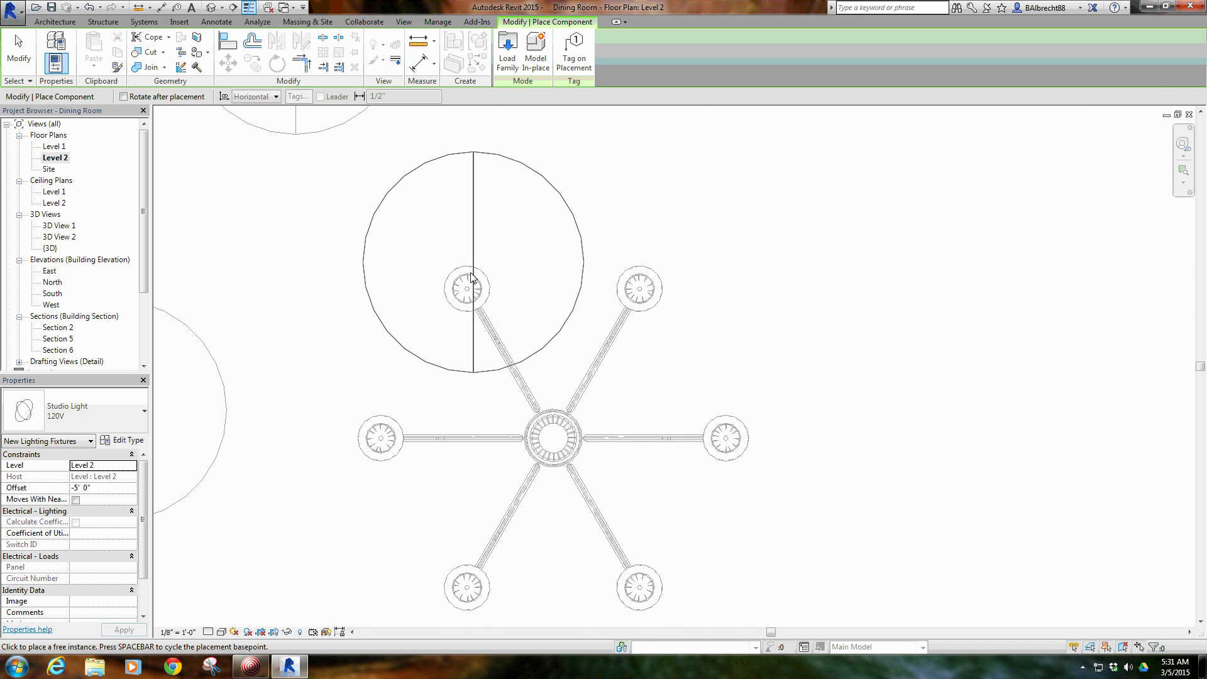
# Place Studio Lights centred on the two upper lamps and the right lamp of the left chandelier.
pyautogui.scroll(2, 468, 284)
pyautogui.scroll(2, 472, 291)
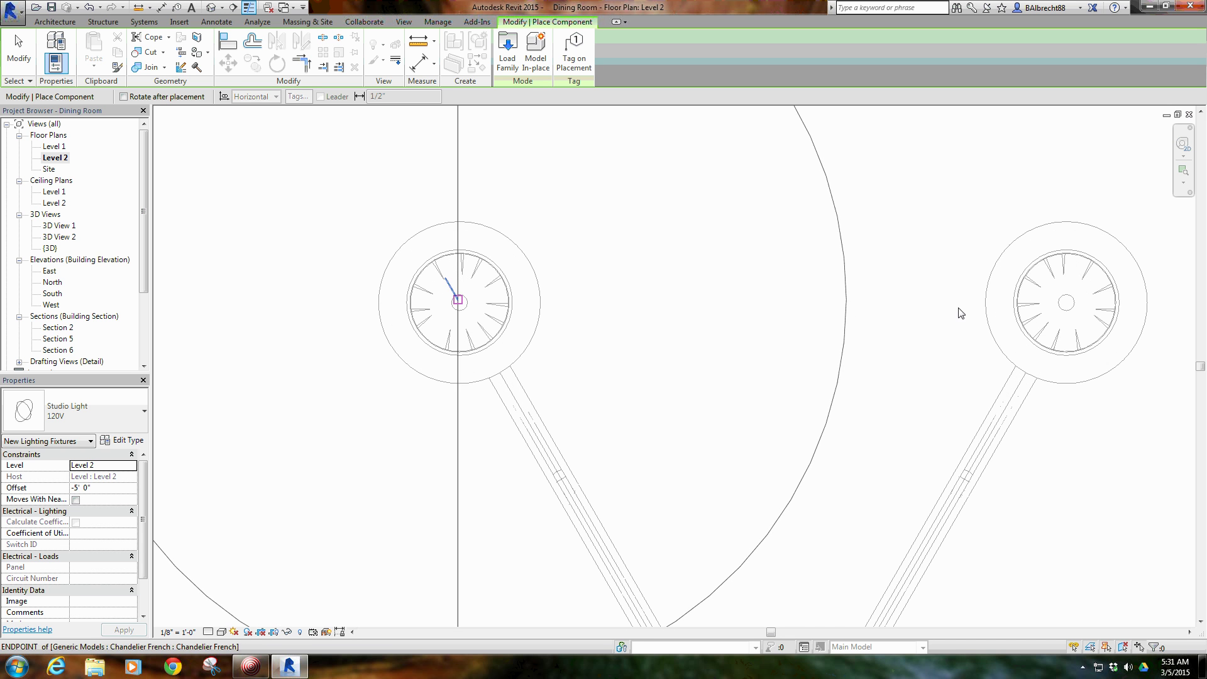
pyautogui.click(1067, 301)
pyautogui.scroll(-4, 810, 243)
pyautogui.scroll(2, 1037, 353)
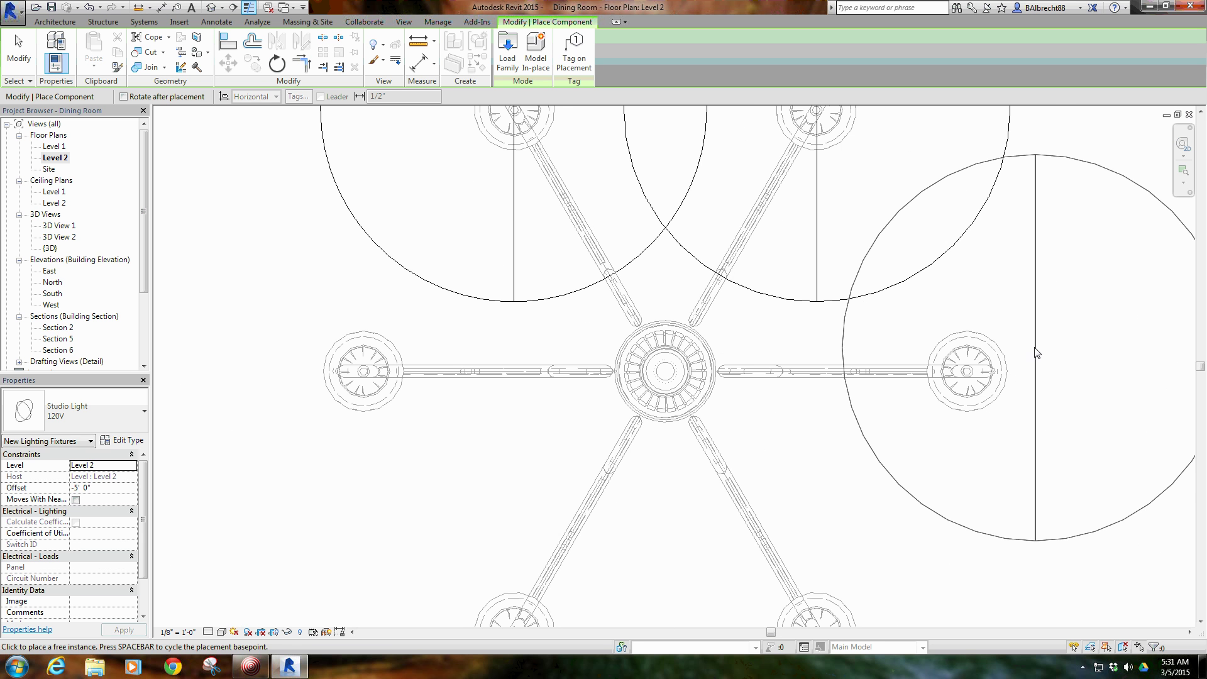
pyautogui.scroll(1, 961, 374)
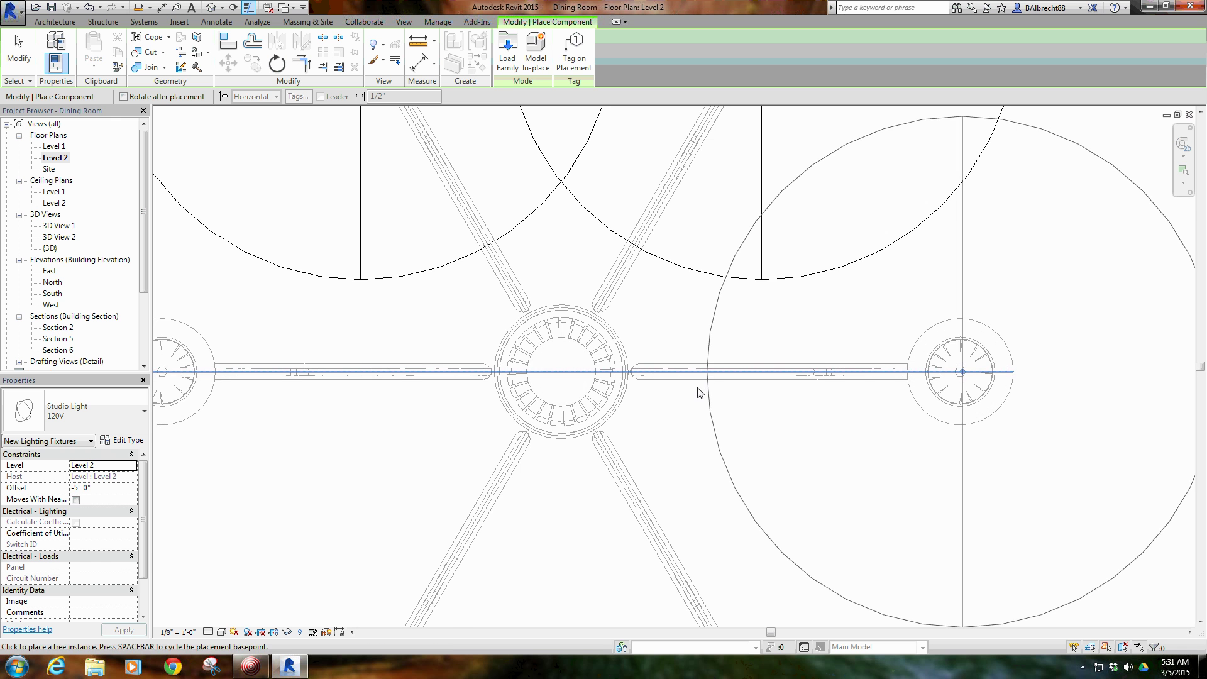
pyautogui.click(391, 431)
# Place Studio Lights centred on the left lamp and the two lower lamps of the left chandelier, and end the placement.
pyautogui.moveTo(390, 431); pyautogui.dragTo(679, 294, button='middle')
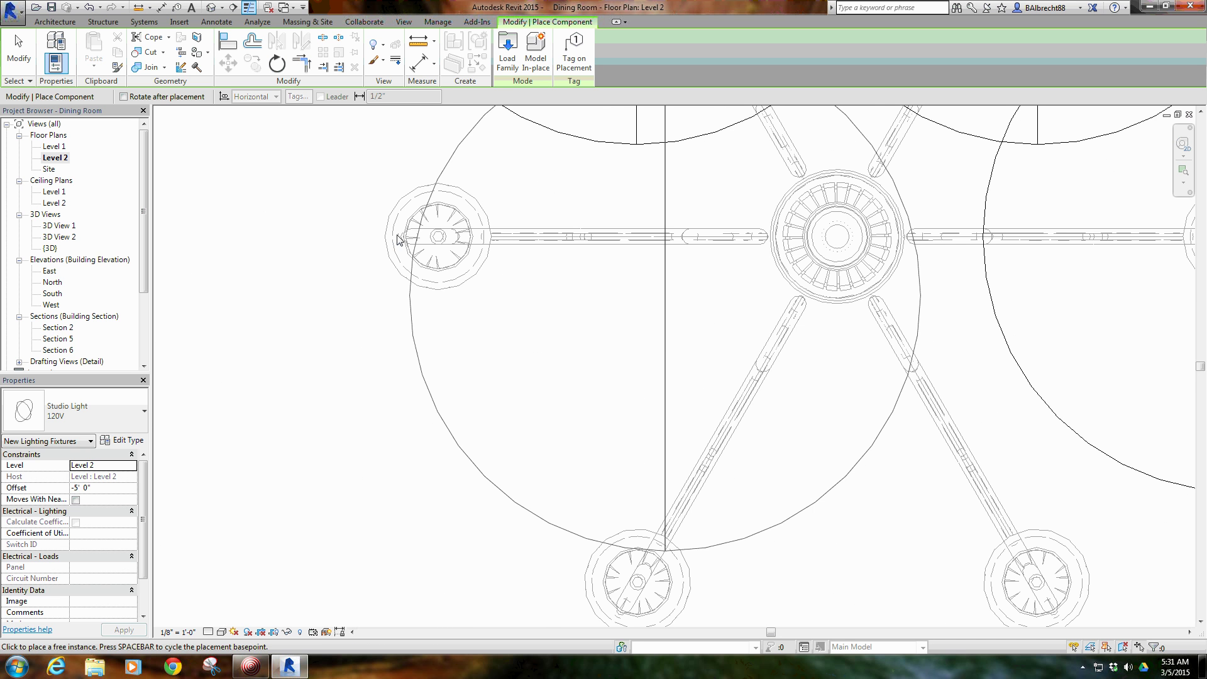
pyautogui.click(439, 237)
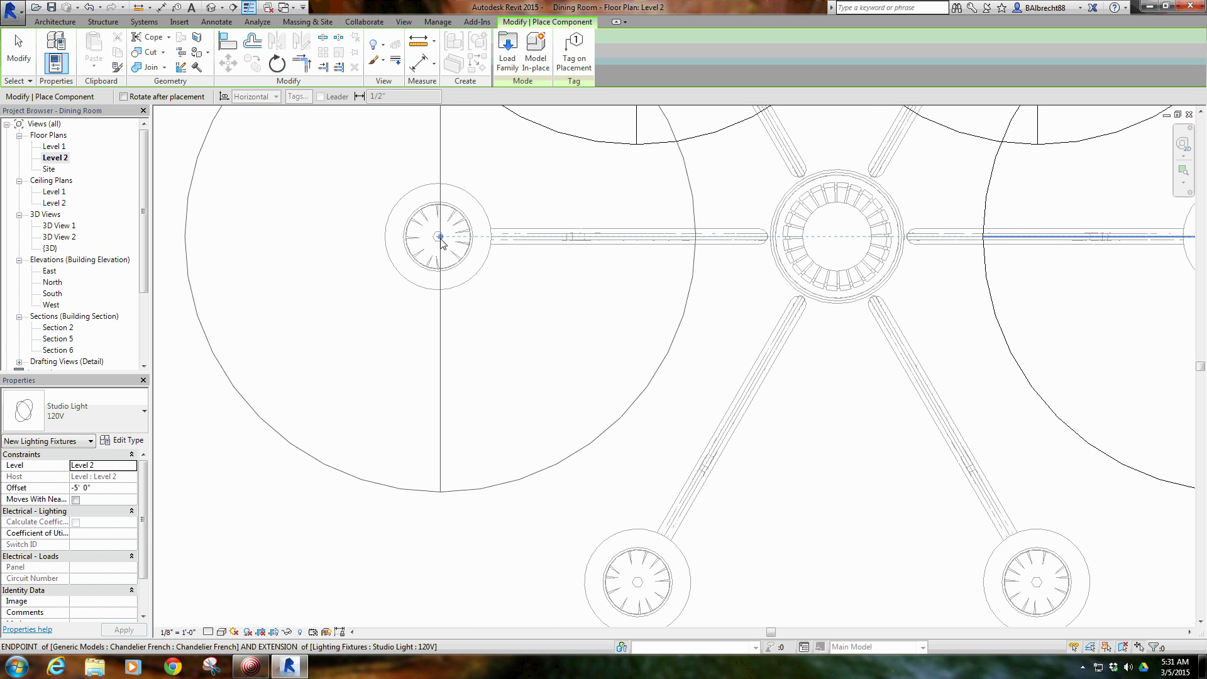
pyautogui.click(637, 583)
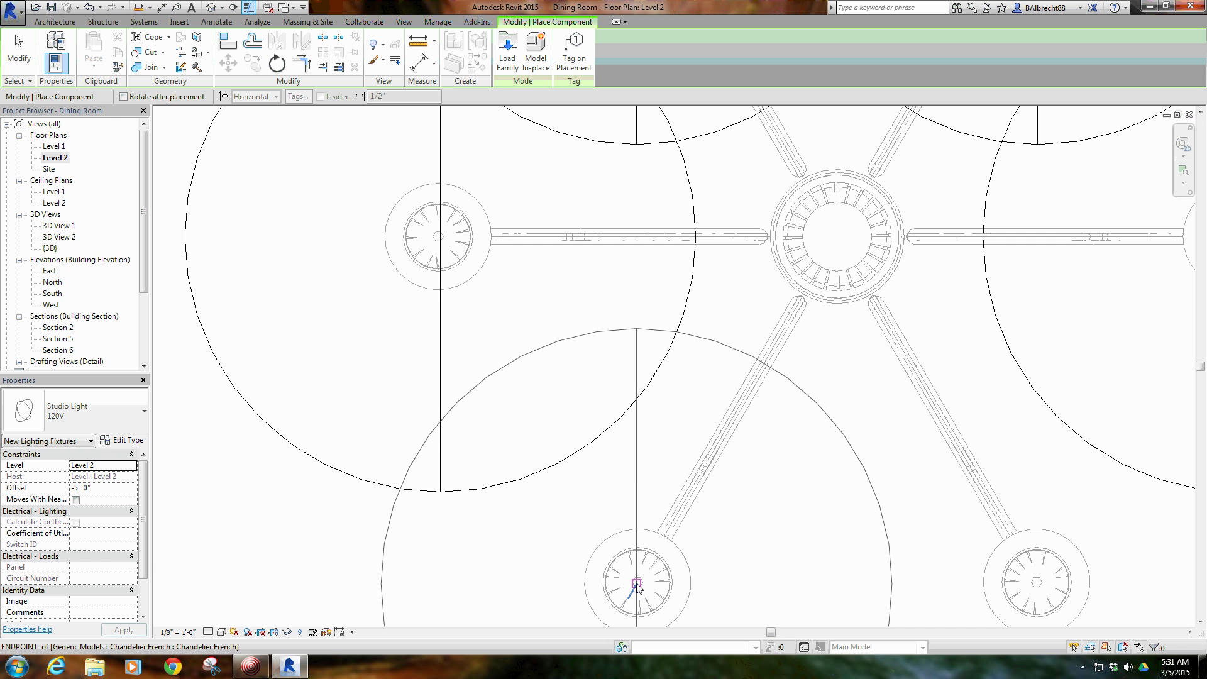
pyautogui.click(1036, 583)
pyautogui.scroll(-4, 788, 471)
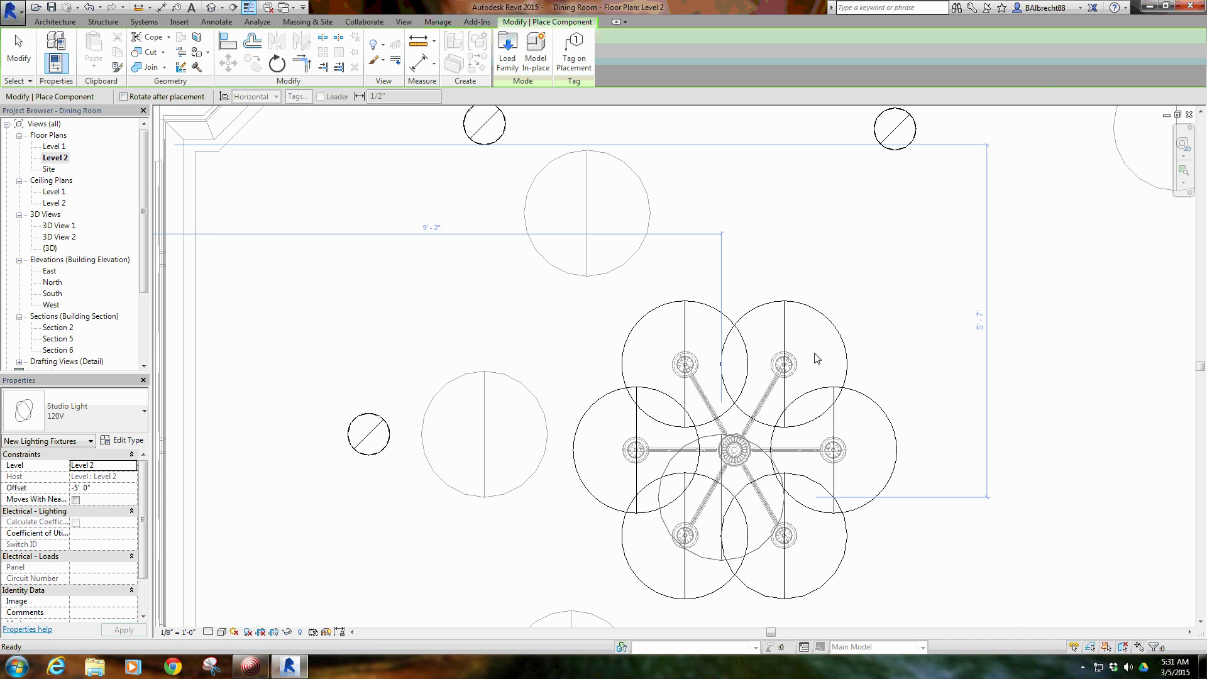
pyautogui.rightClick(830, 323)
pyautogui.click(830, 323)
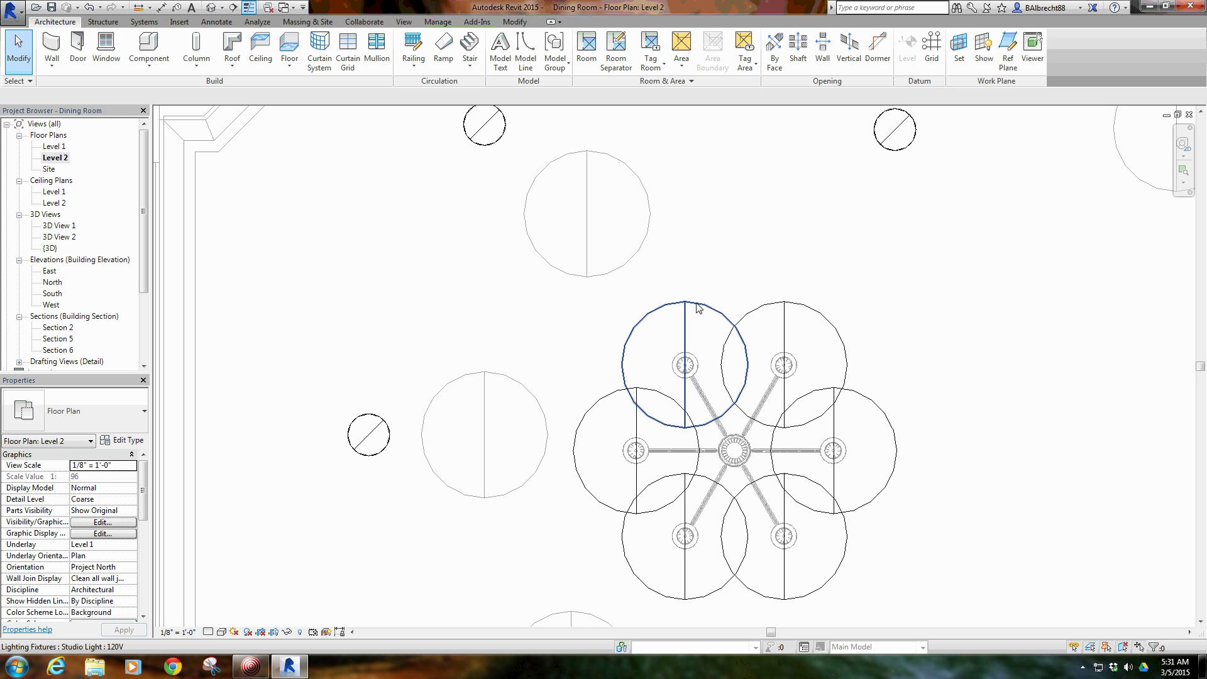
# Copy the left chandelier's six Studio Lights from its centre to the right chandelier's centre, about 10' 7" away.
pyautogui.click(811, 312)
pyautogui.keyDown('ctrl'); pyautogui.click(629, 352); pyautogui.keyUp('ctrl')
pyautogui.keyDown('ctrl'); pyautogui.click(597, 415); pyautogui.keyUp('ctrl')
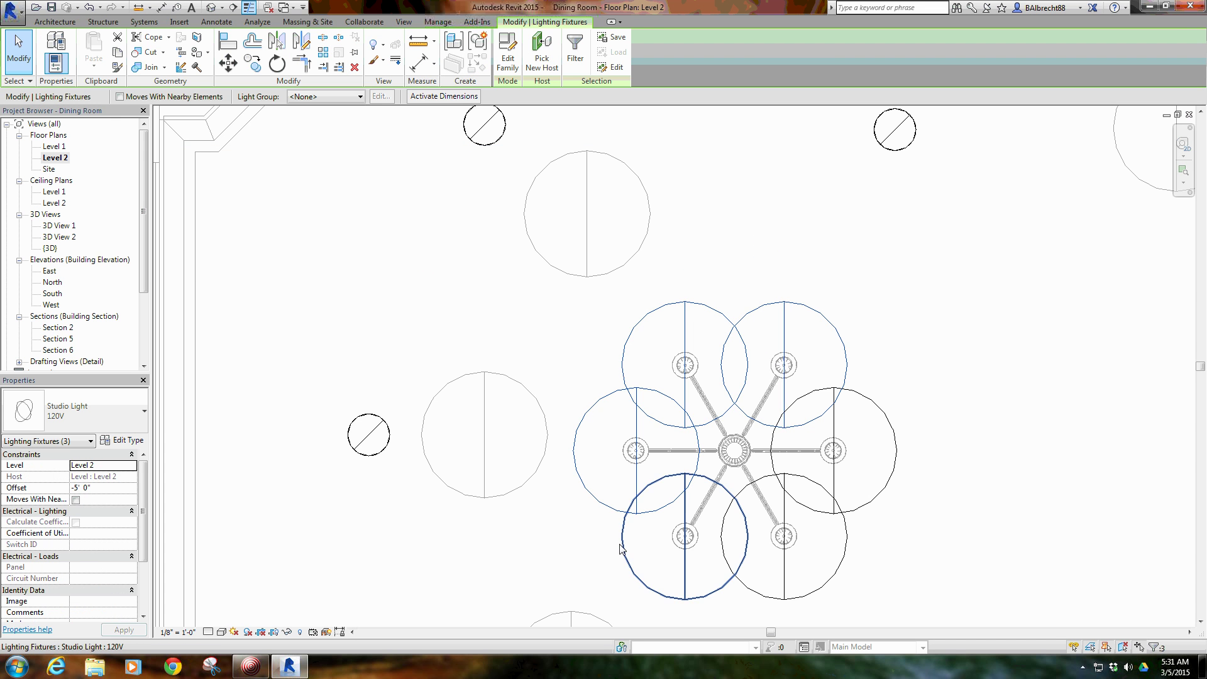
pyautogui.keyDown('ctrl'); pyautogui.click(666, 594); pyautogui.keyUp('ctrl')
pyautogui.keyDown('ctrl'); pyautogui.click(781, 598); pyautogui.keyUp('ctrl')
pyautogui.keyDown('ctrl'); pyautogui.click(833, 505); pyautogui.keyUp('ctrl')
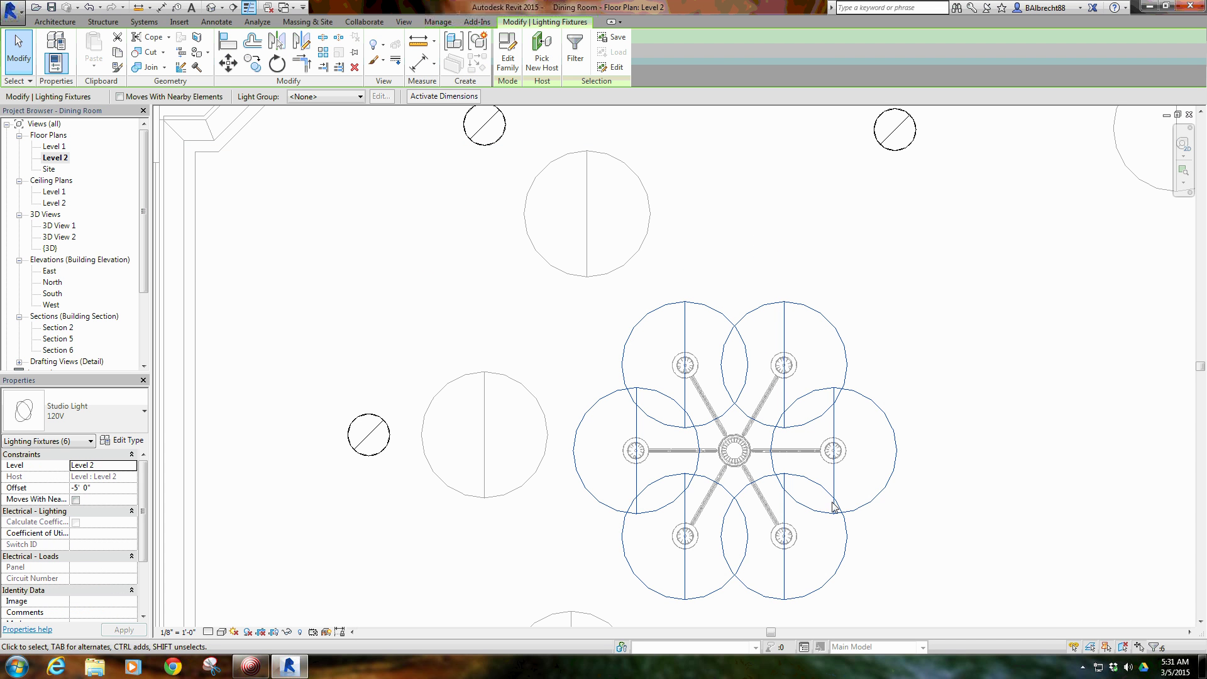
pyautogui.press('c')
pyautogui.press('o')
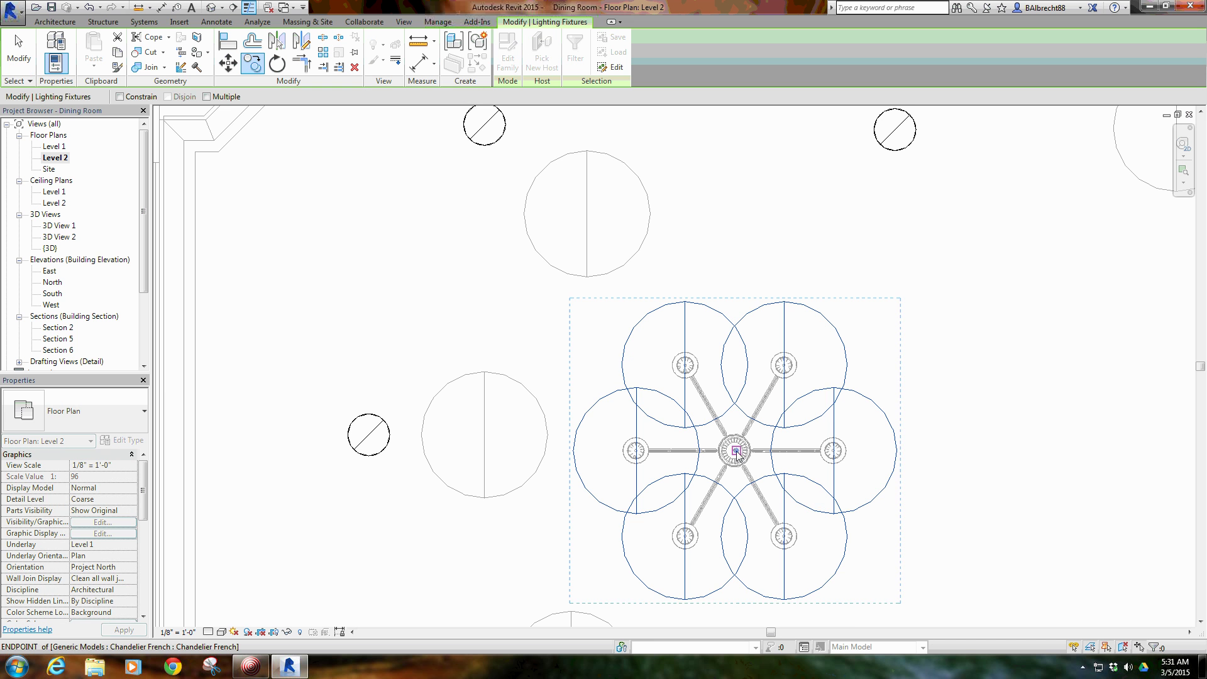
pyautogui.scroll(8, 732, 453)
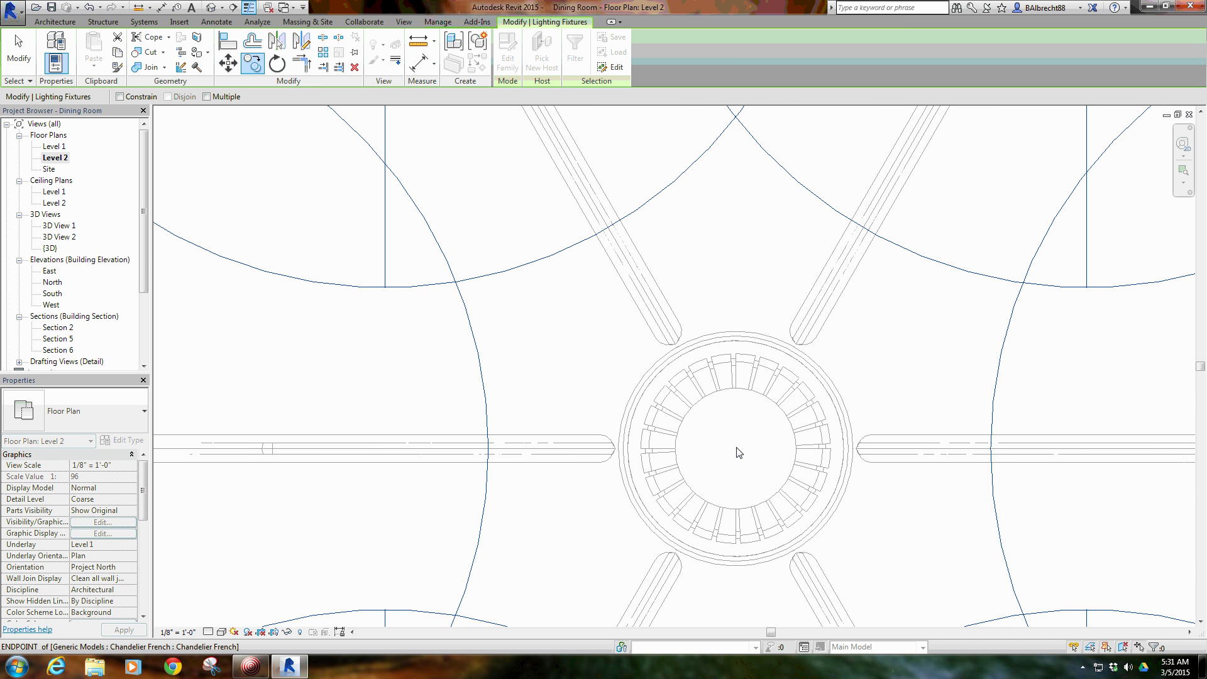
pyautogui.click(735, 448)
pyautogui.scroll(-3, 804, 458)
pyautogui.scroll(-3, 802, 446)
pyautogui.moveTo(929, 445); pyautogui.dragTo(484, 443, button='middle')
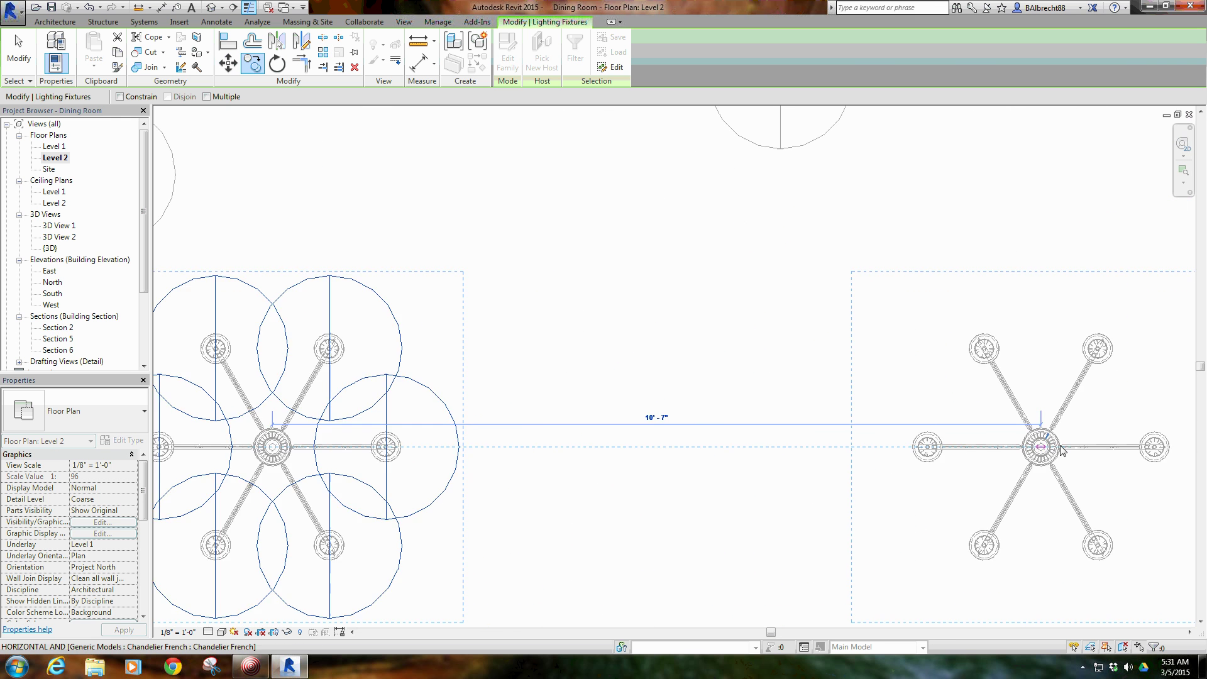
pyautogui.scroll(4, 1026, 451)
pyautogui.scroll(6, 996, 451)
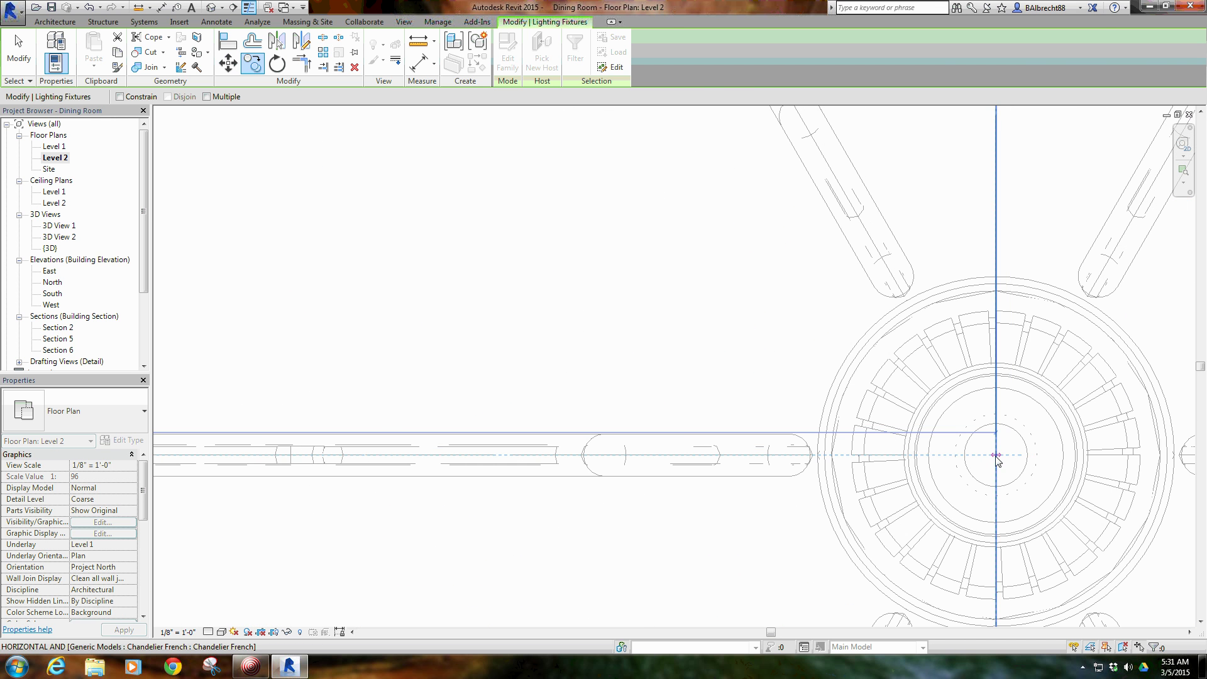
pyautogui.scroll(2, 996, 457)
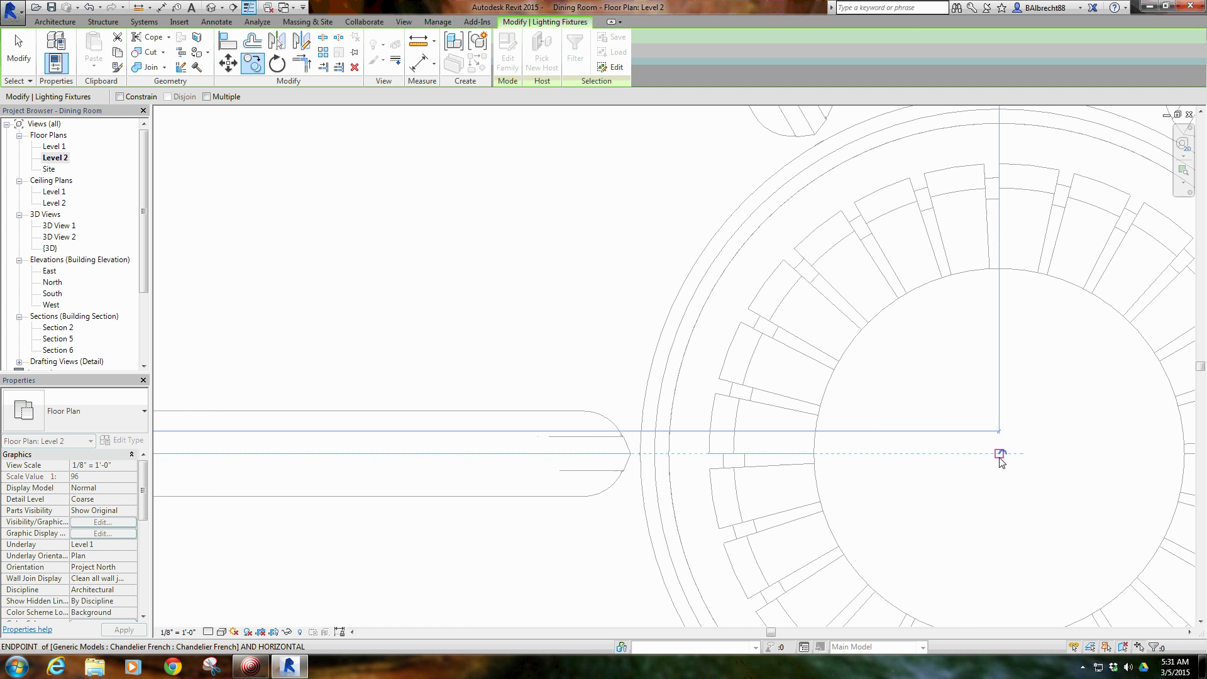
pyautogui.scroll(2, 1000, 455)
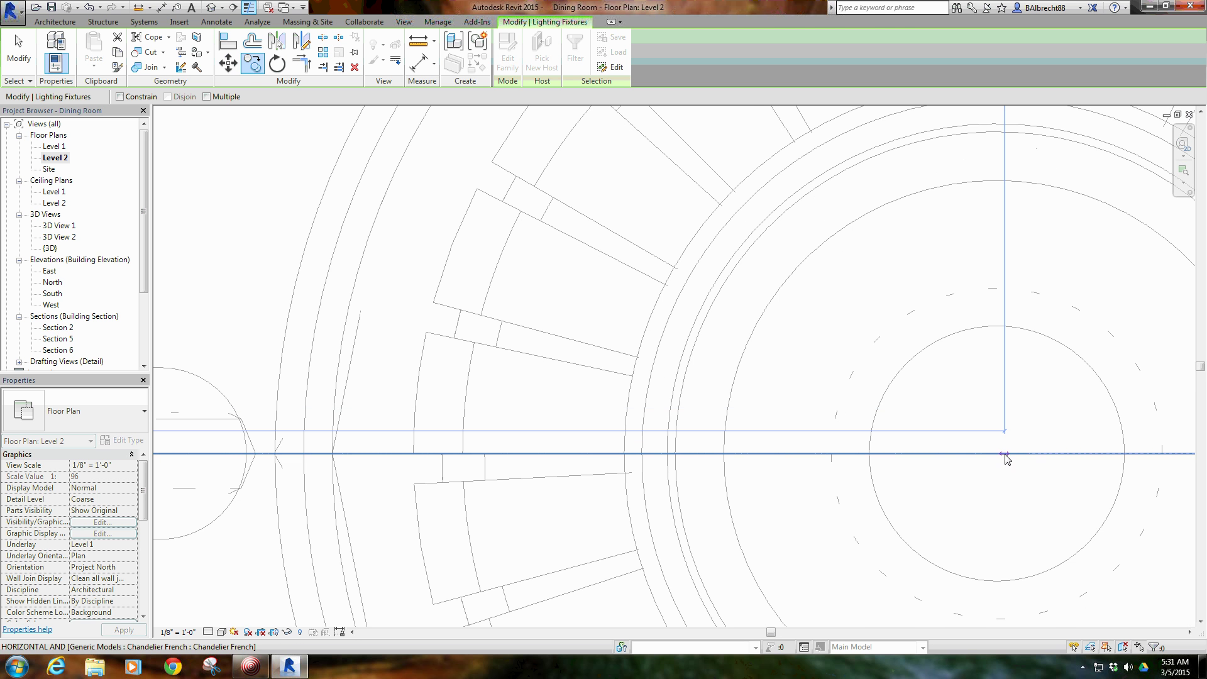
pyautogui.click(997, 453)
pyautogui.scroll(-7, 991, 475)
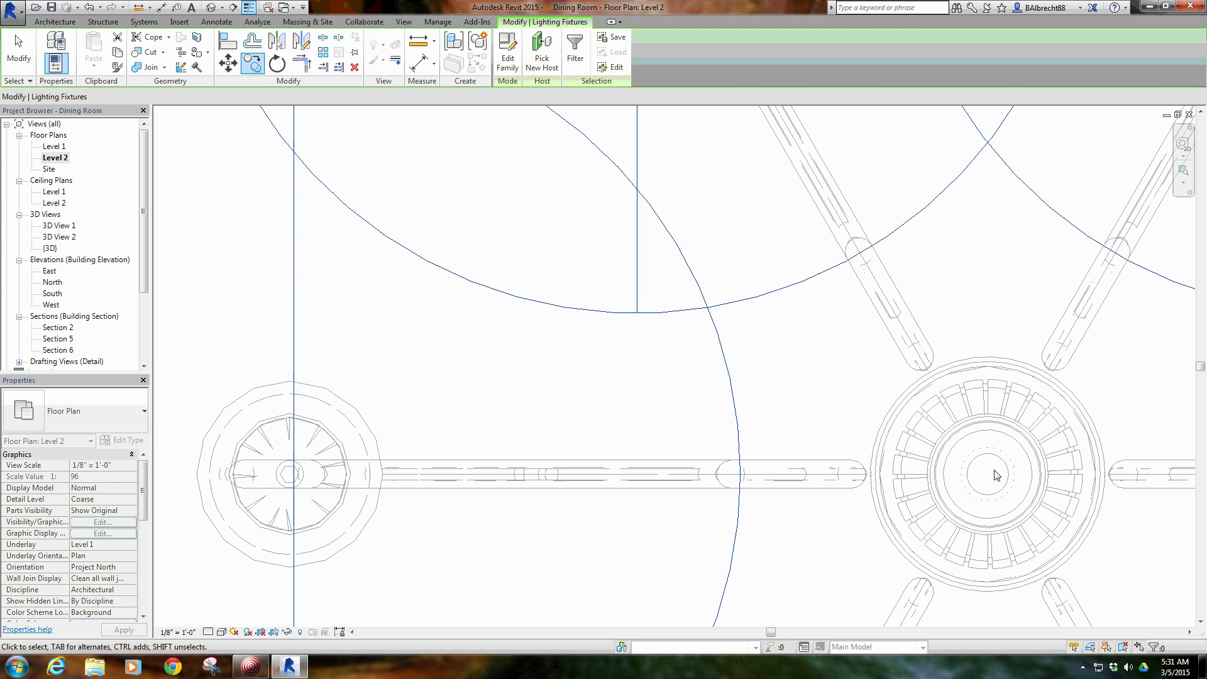
pyautogui.moveTo(993, 473); pyautogui.dragTo(876, 529, button='middle')
pyautogui.scroll(-5, 877, 533)
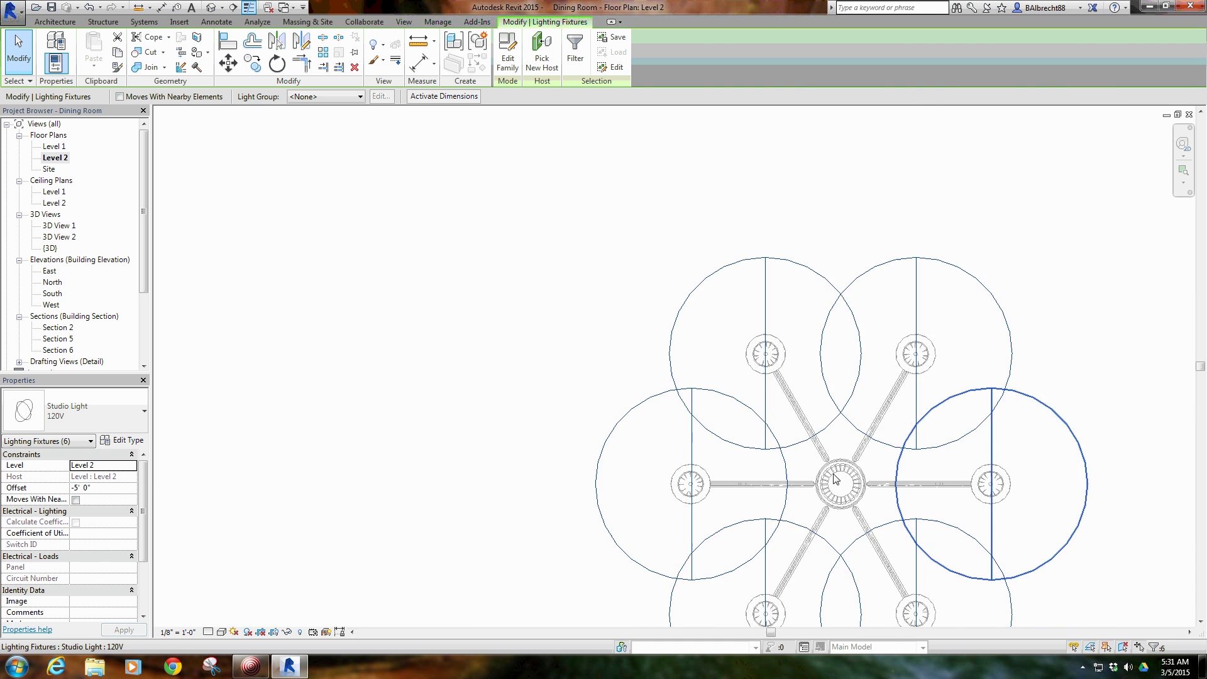
pyautogui.scroll(-3, 628, 440)
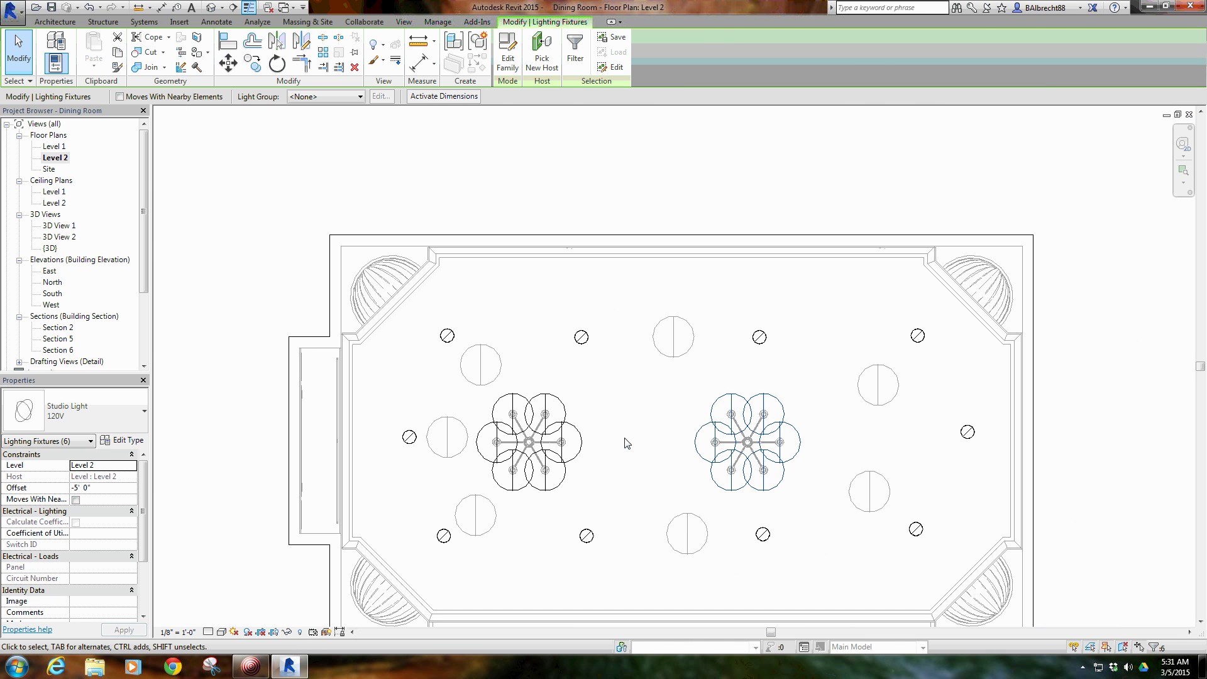
# In Section 6, move the twelve Studio Lights vertically down to the chandeliers' lamp shades, at an offset of about -11' 10 1/2".
pyautogui.click(626, 443)
pyautogui.doubleClick(75, 350)
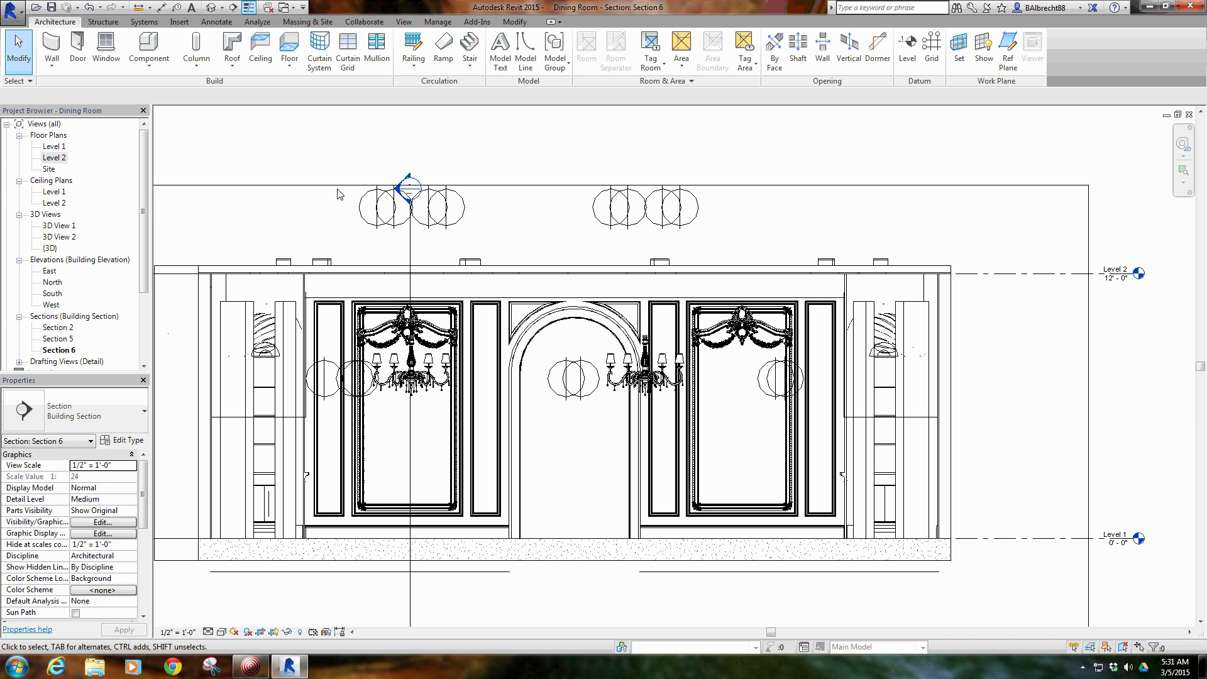
pyautogui.moveTo(331, 178); pyautogui.dragTo(677, 241)
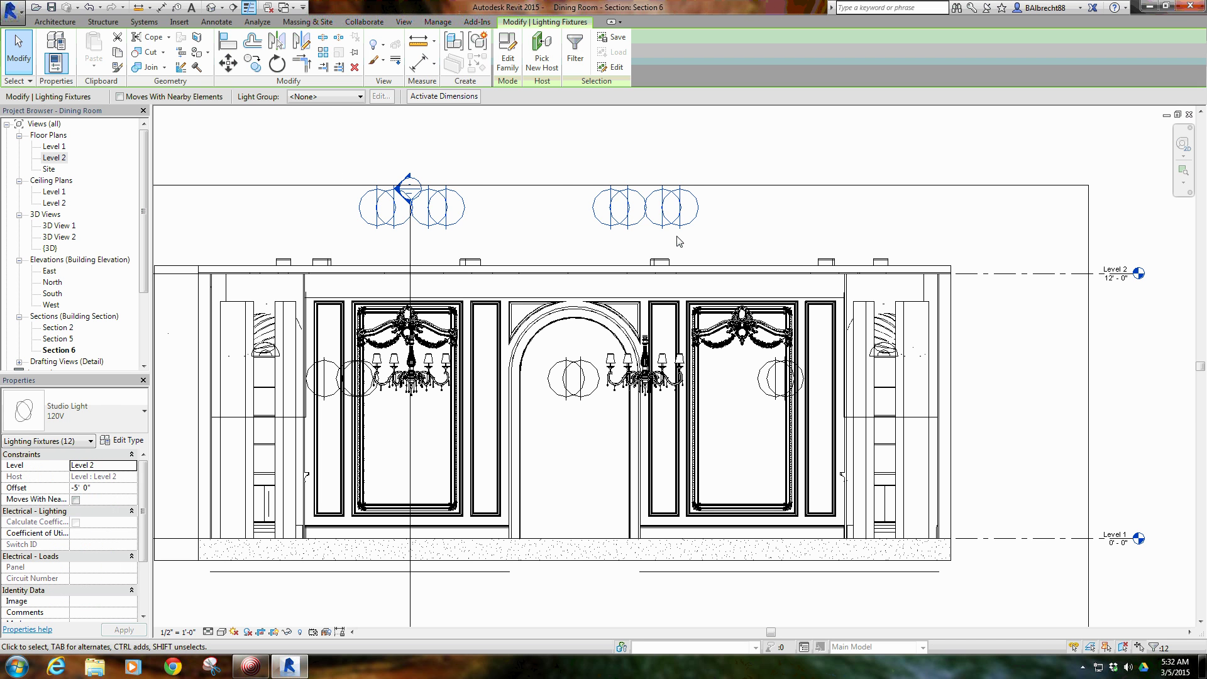
pyautogui.press('m')
pyautogui.press('v')
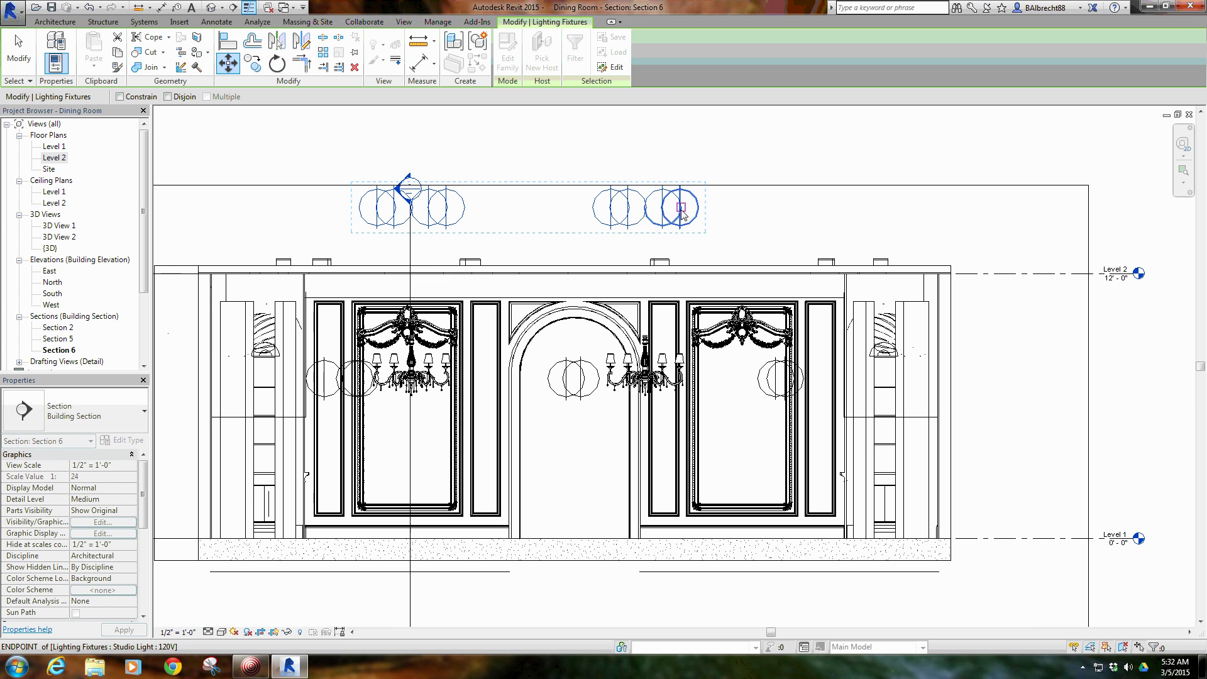
pyautogui.click(683, 209)
pyautogui.scroll(5, 682, 366)
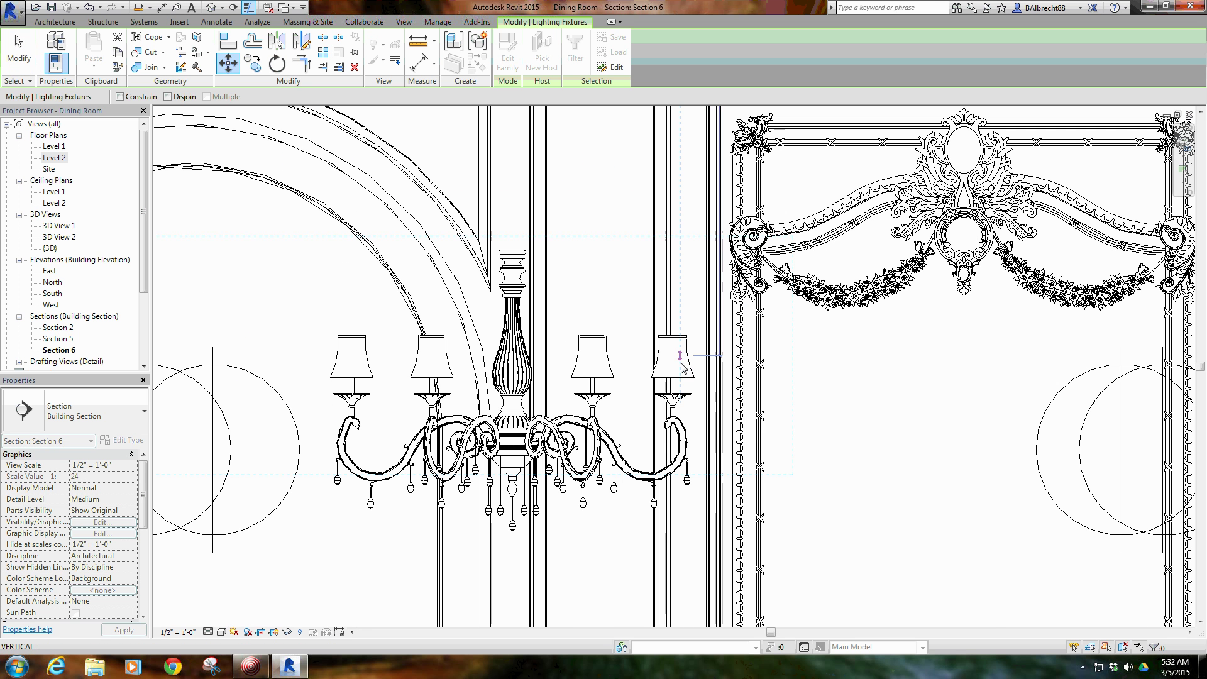
pyautogui.click(673, 361)
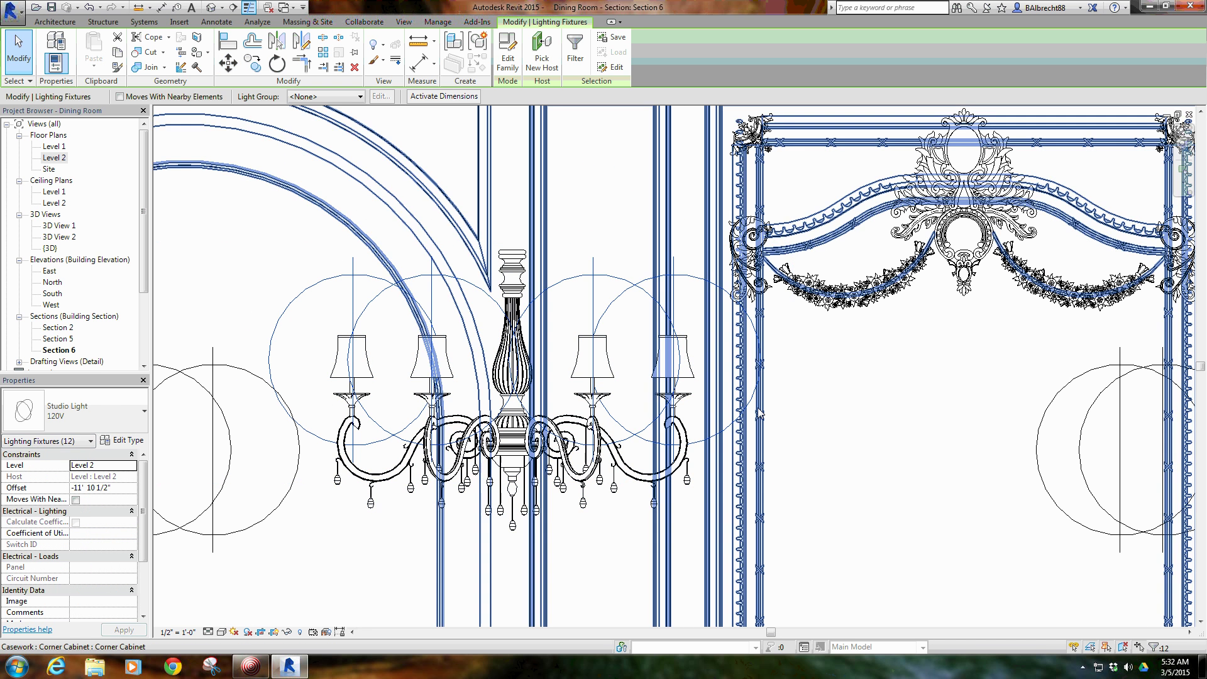
pyautogui.scroll(-5, 823, 409)
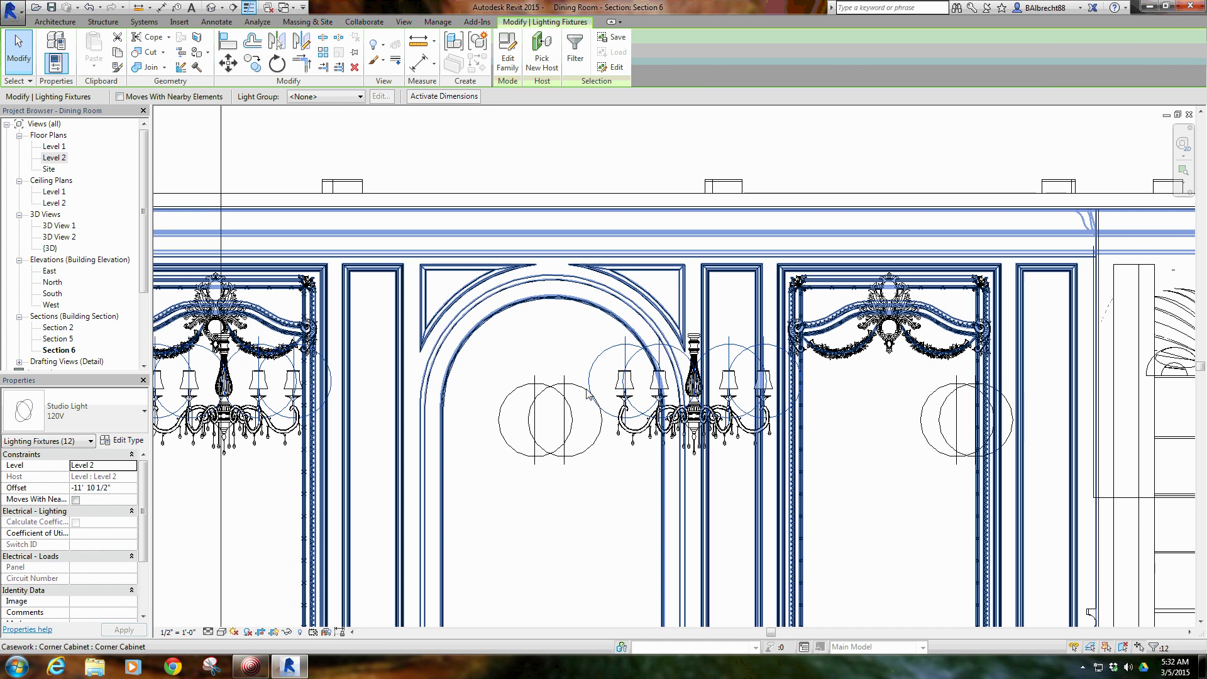
pyautogui.scroll(-3, 595, 441)
pyautogui.click(639, 457)
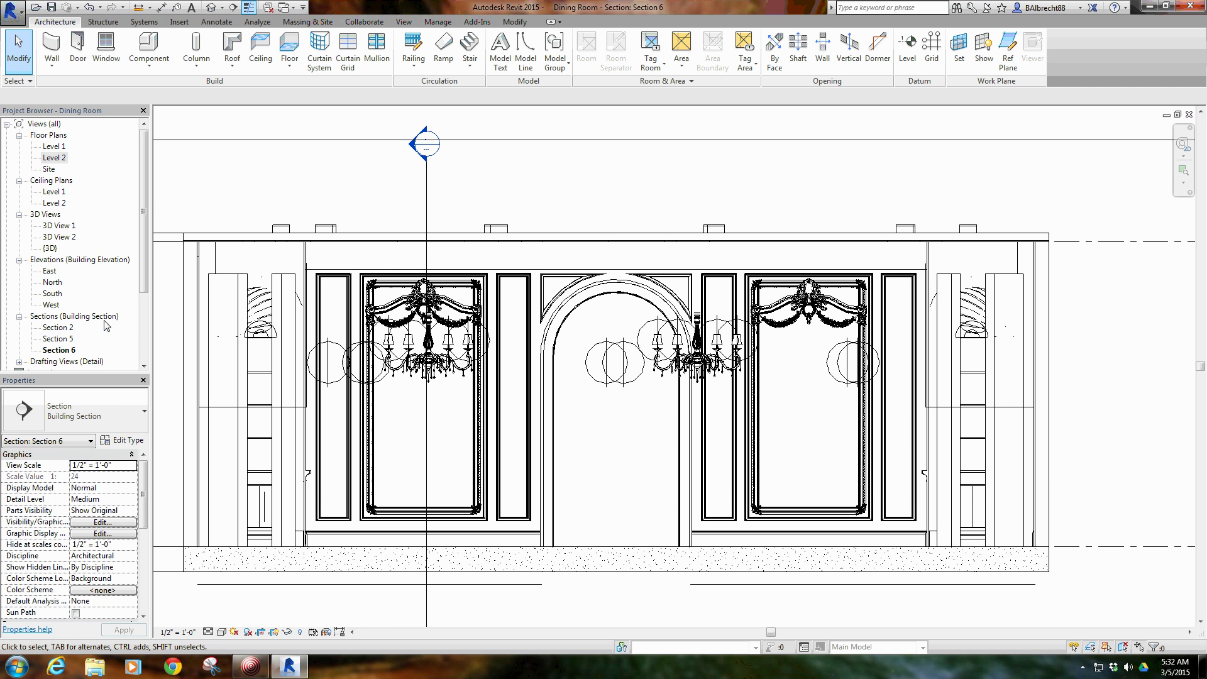
# In 3D View 1, select both French chandeliers and open the material choice for their Shade parameter.
pyautogui.doubleClick(65, 225)
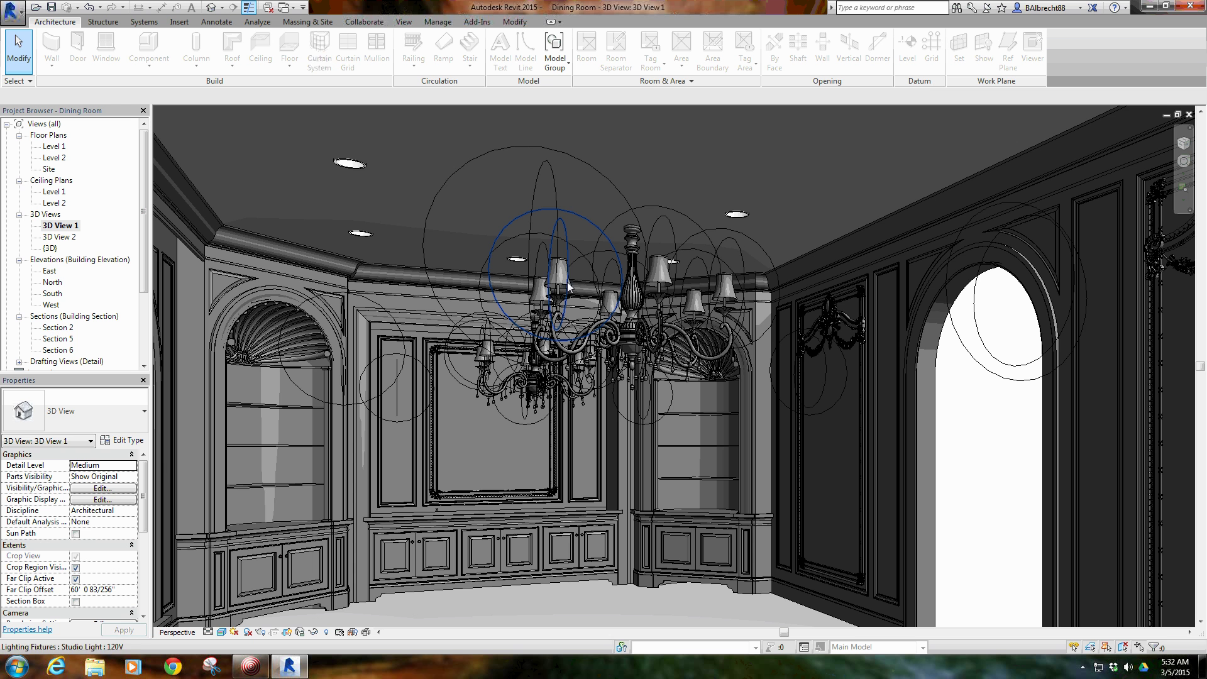
pyautogui.scroll(-4, 567, 281)
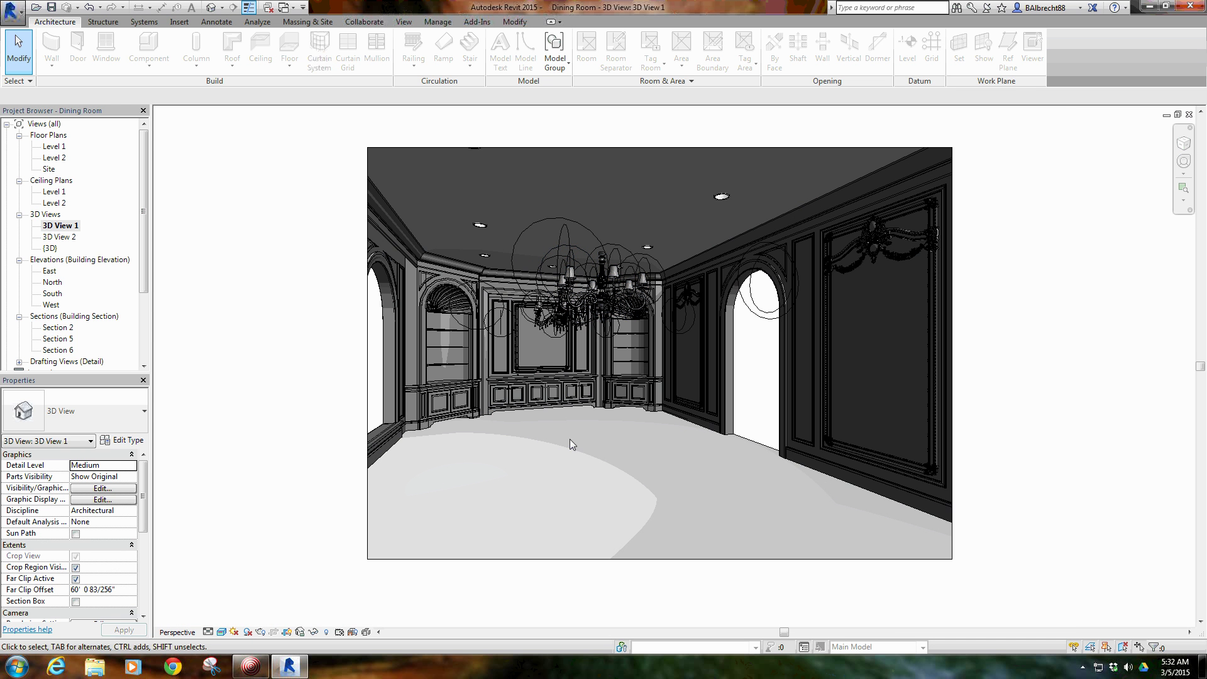
pyautogui.scroll(4, 602, 270)
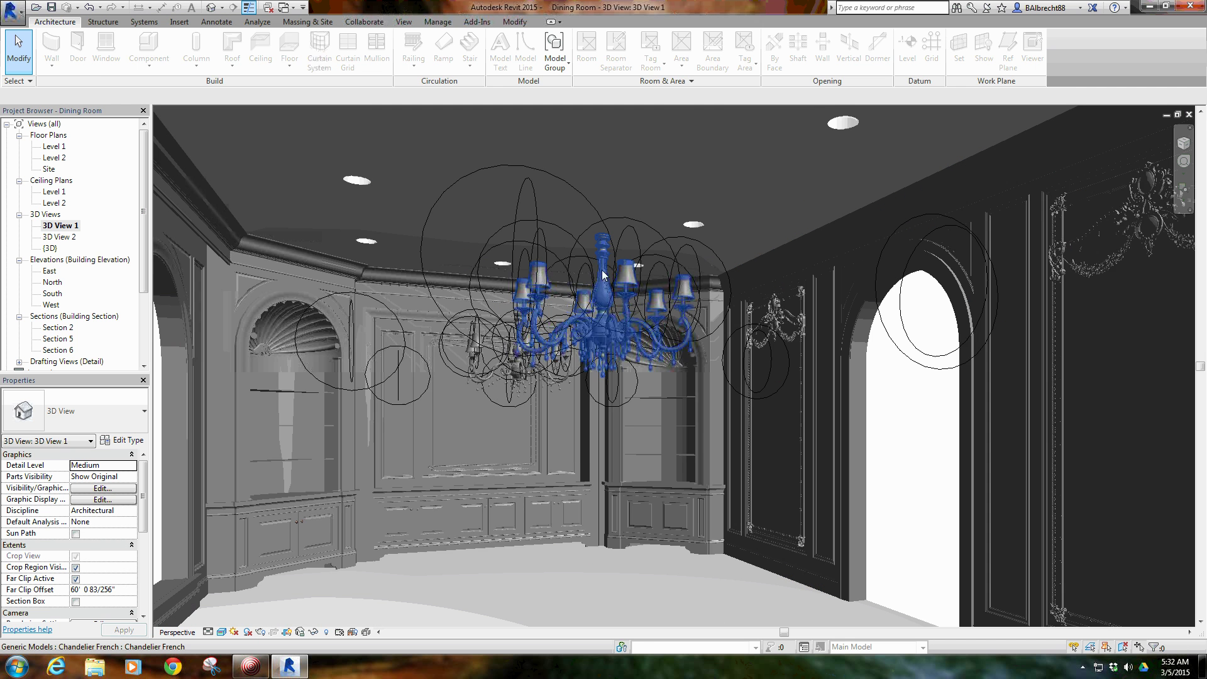
pyautogui.click(520, 391)
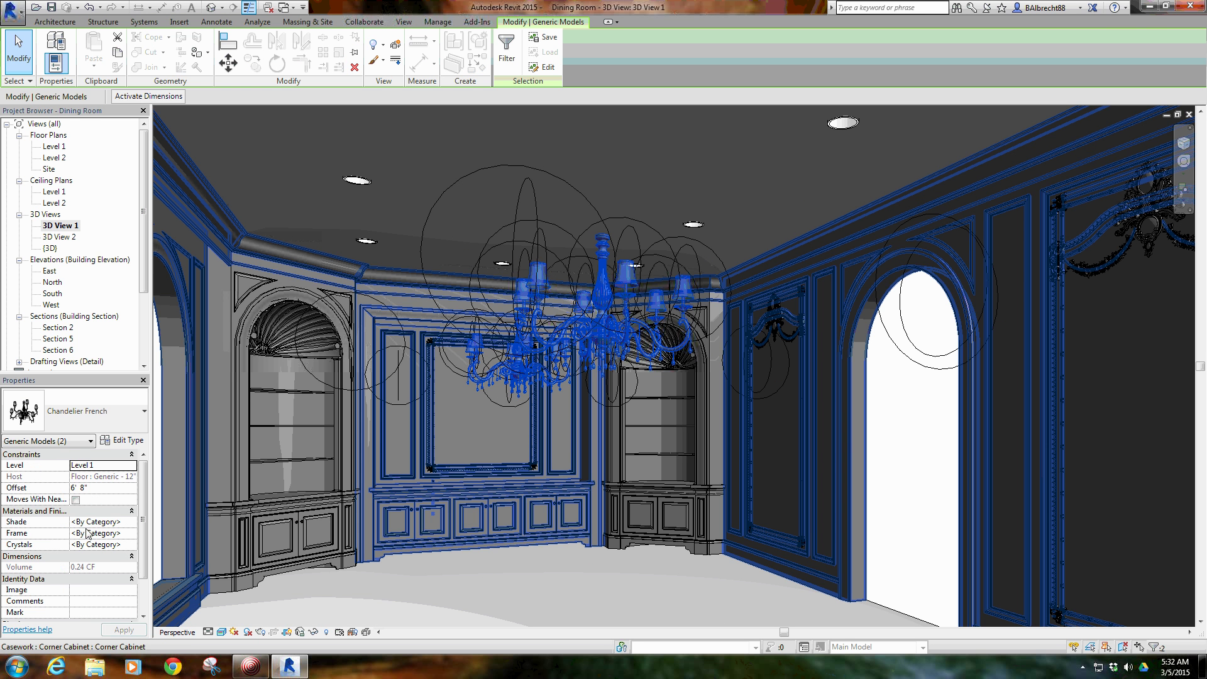
pyautogui.click(134, 521)
pyautogui.click(133, 521)
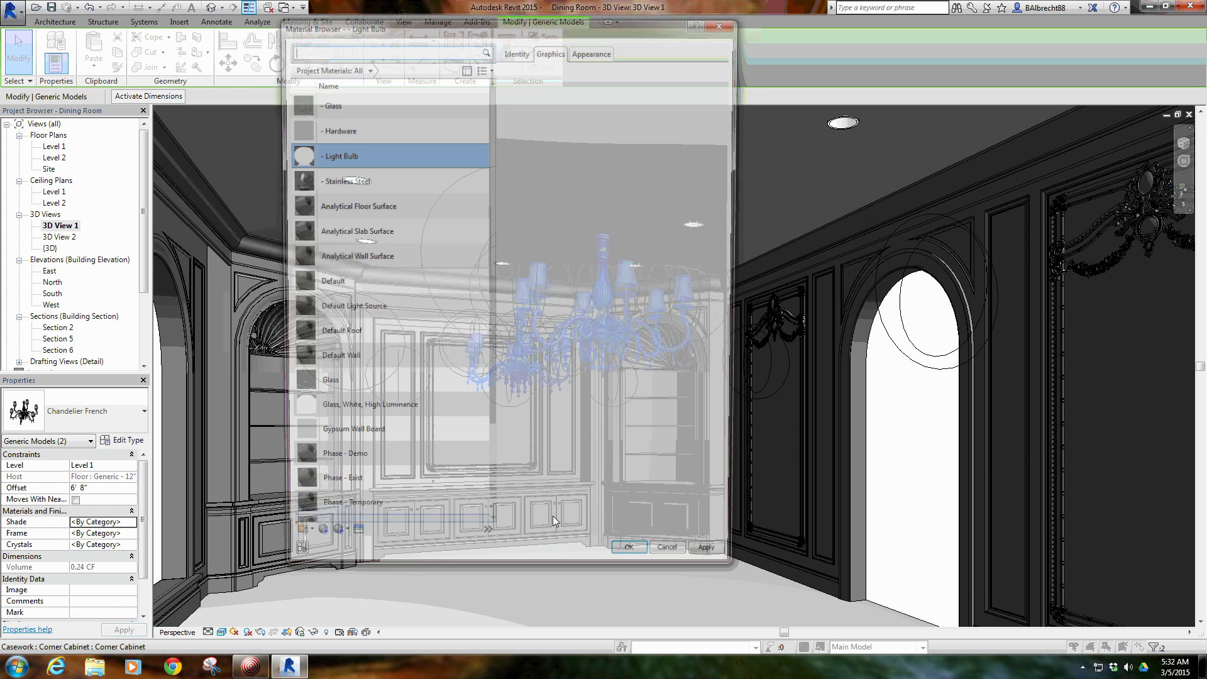
# Create a new material and name it "- Chandelier Shades".
pyautogui.click(320, 545)
pyautogui.click(339, 548)
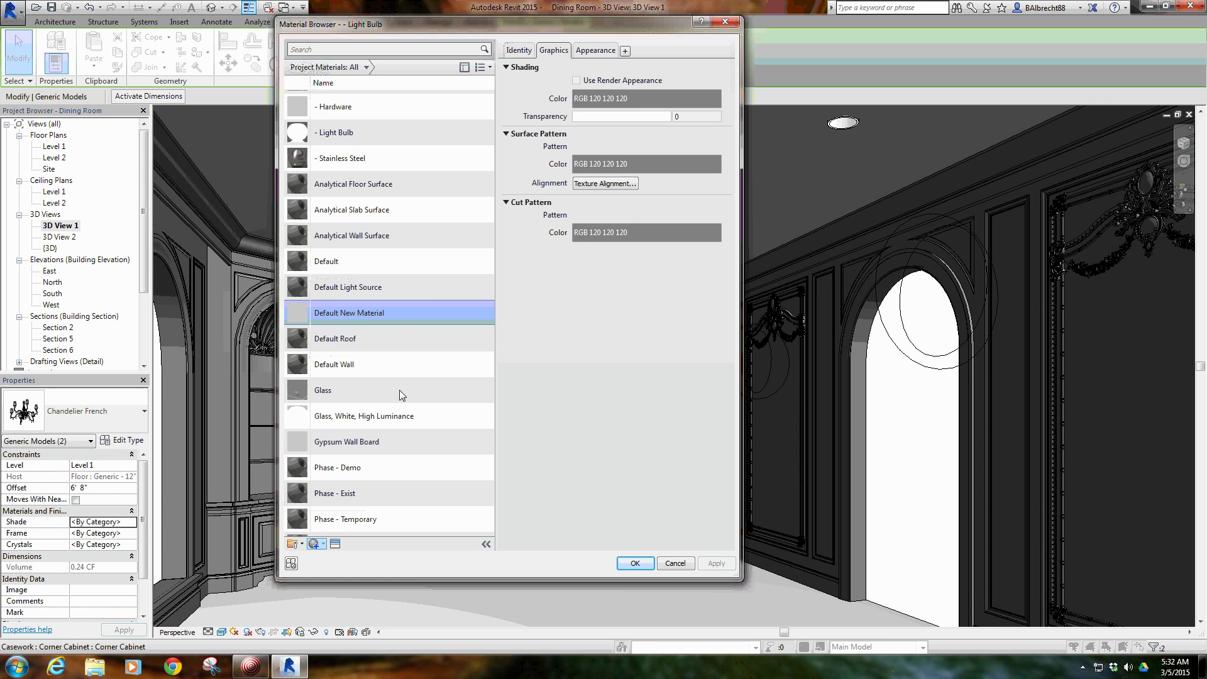
pyautogui.rightClick(390, 318)
pyautogui.click(405, 349)
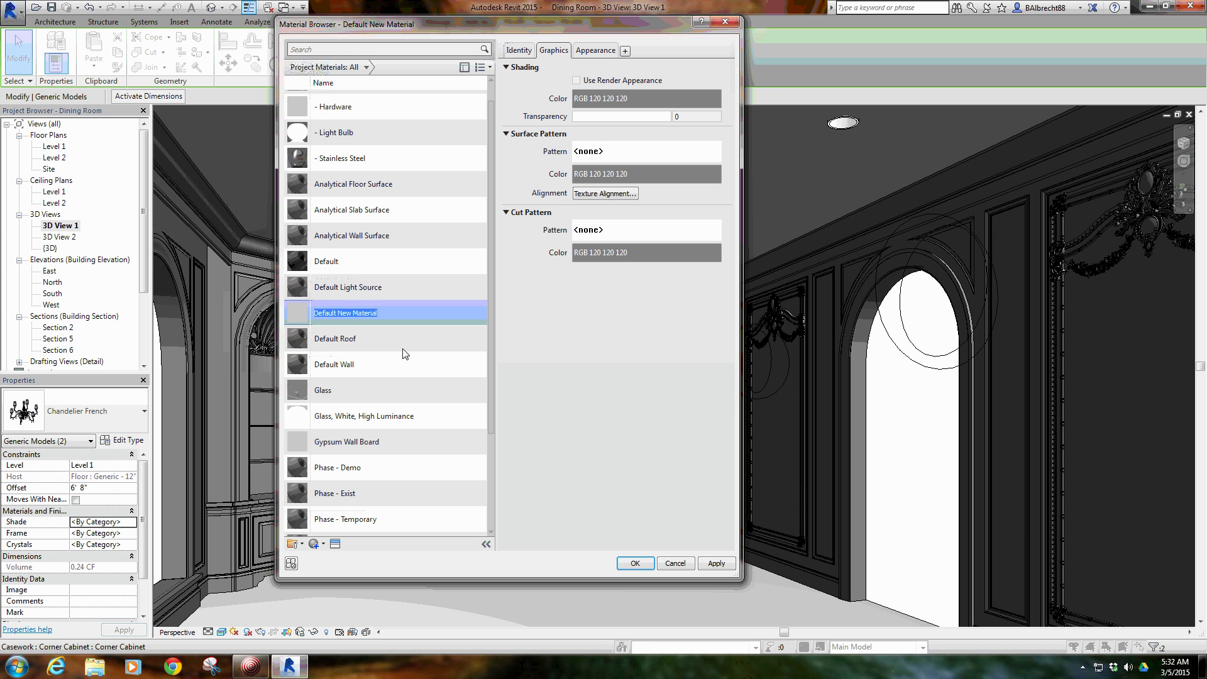
pyautogui.write('- Chand')
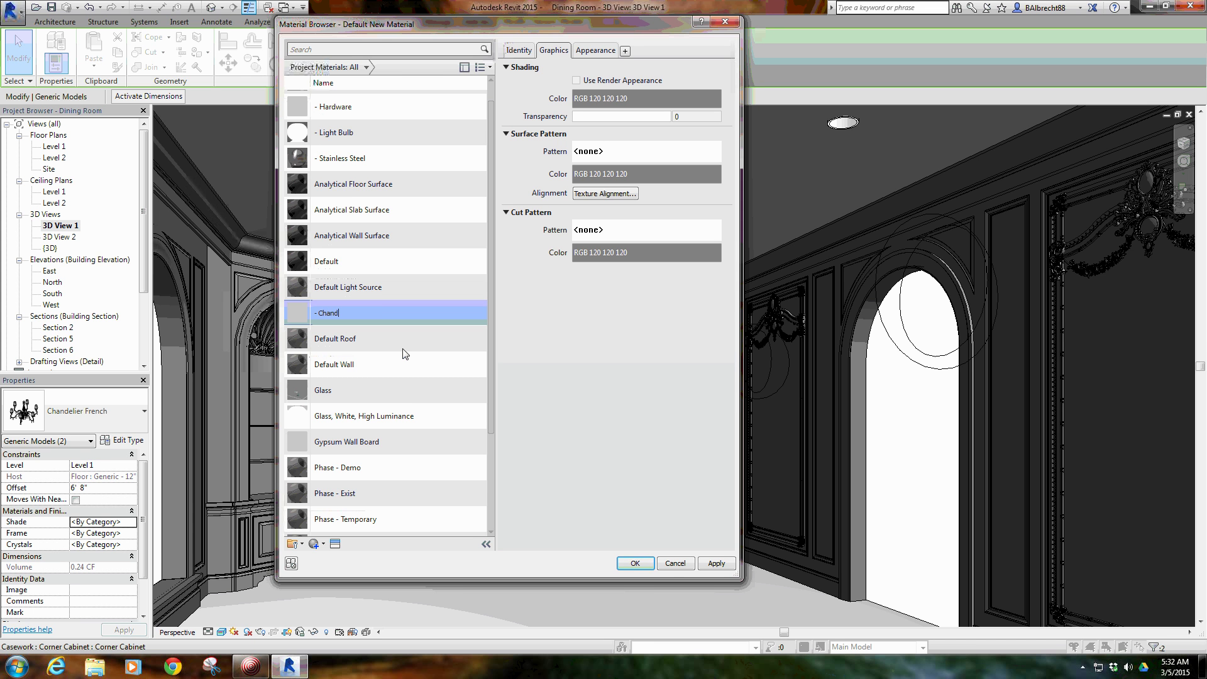
pyautogui.write('elier Shades')
pyautogui.press('Return')
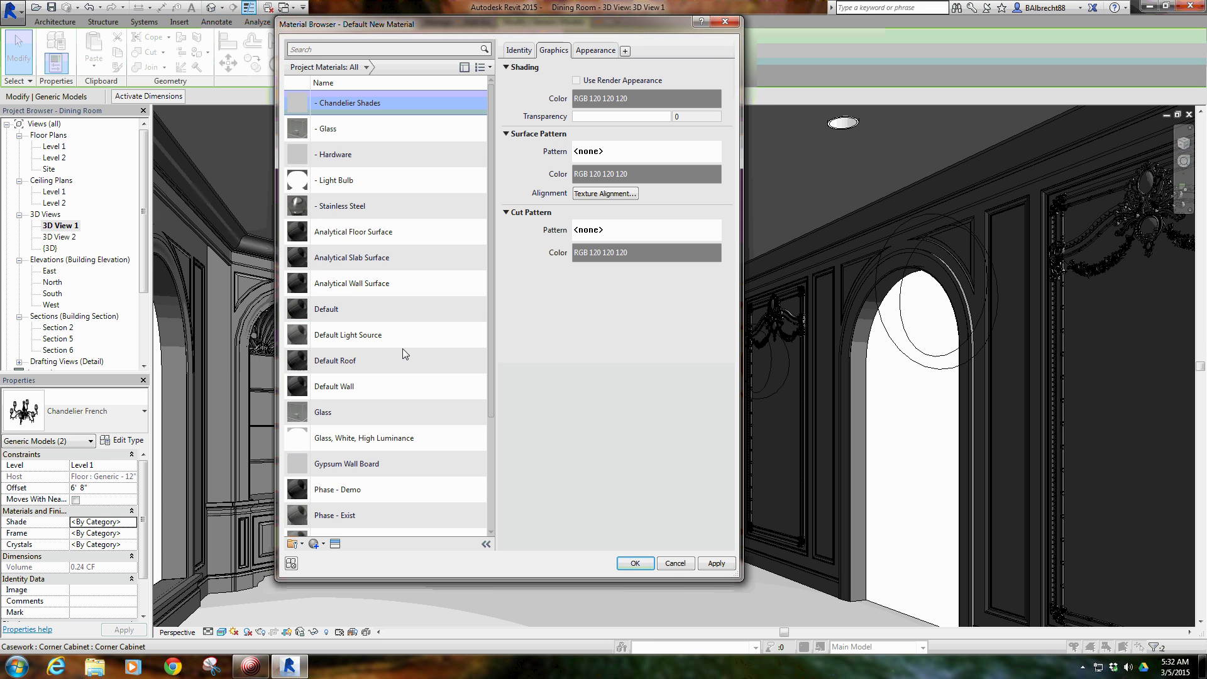
# Set the Chandelier Shades material's appearance colour to RGB 200 200 200 and its glossiness to 0.
pyautogui.click(595, 50)
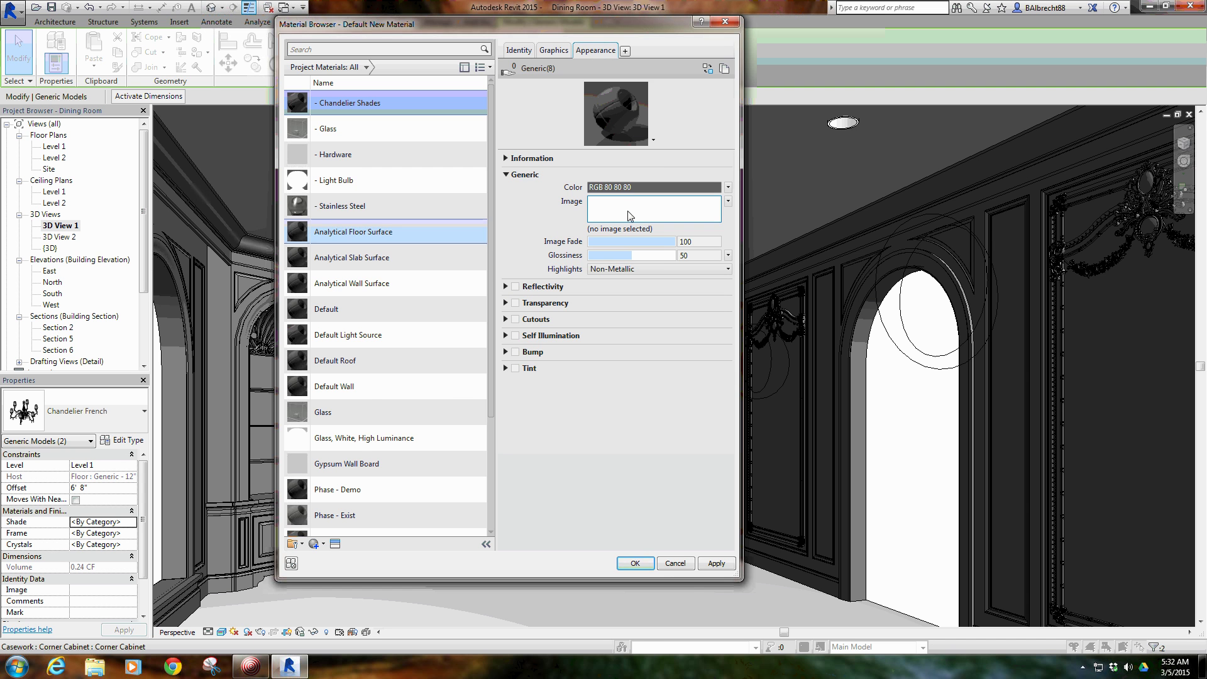
pyautogui.click(631, 187)
pyautogui.moveTo(557, 266); pyautogui.dragTo(682, 239)
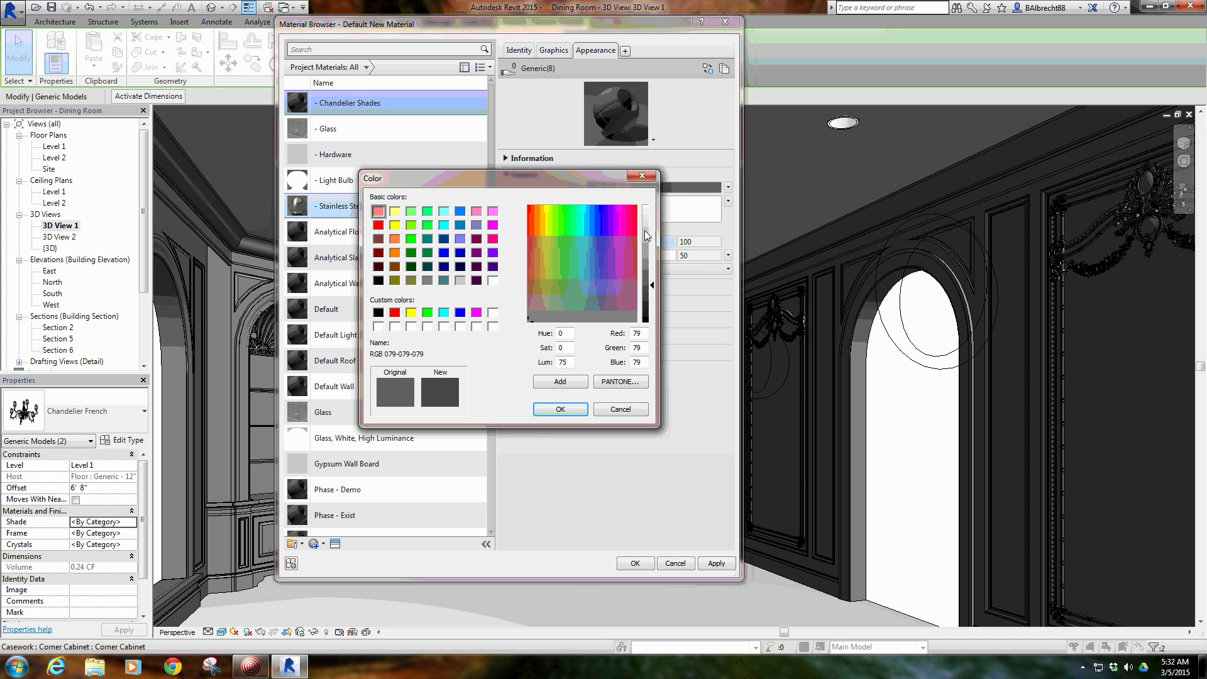
pyautogui.click(652, 230)
pyautogui.click(574, 411)
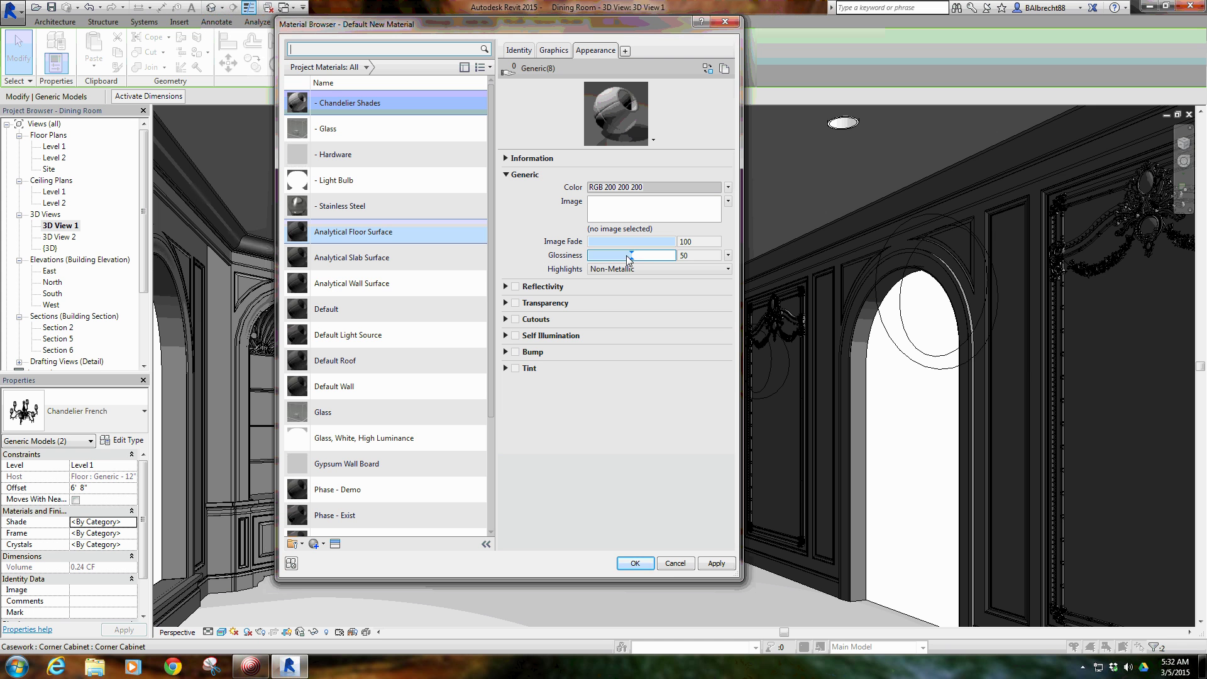
pyautogui.moveTo(625, 261); pyautogui.dragTo(421, 256)
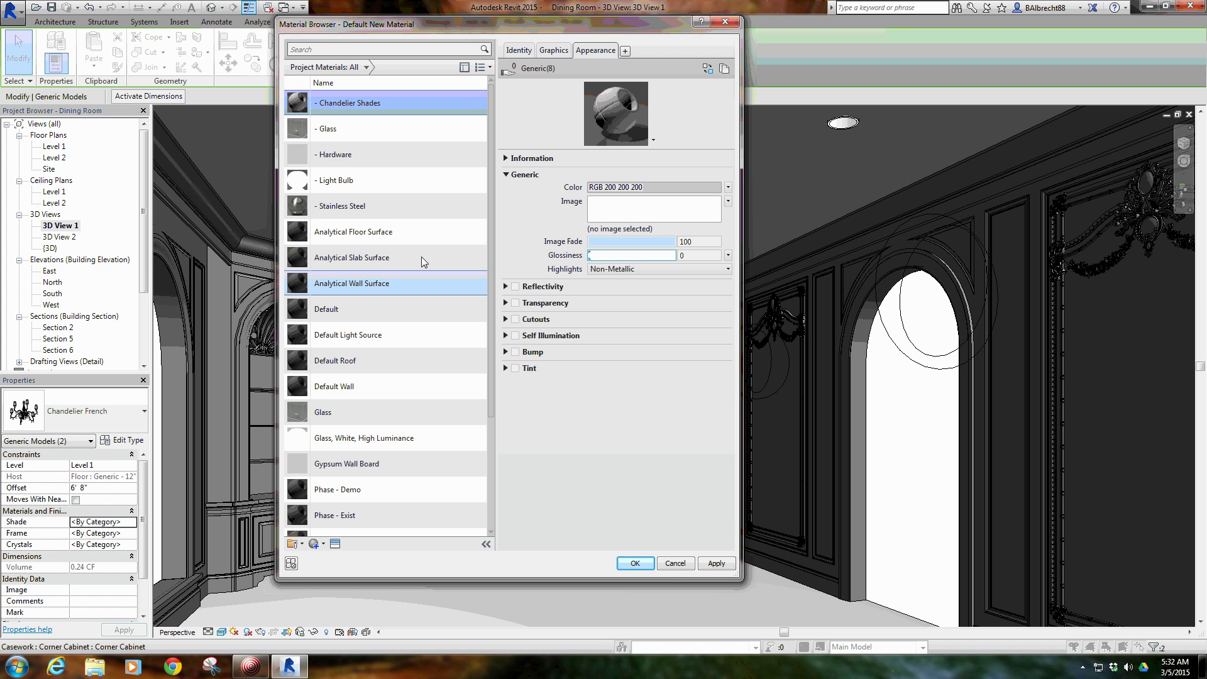
# Enable transparency for the shade material with amount 15 and translucency 80, and assign it to the chandeliers' shades.
pyautogui.click(514, 302)
pyautogui.click(679, 316)
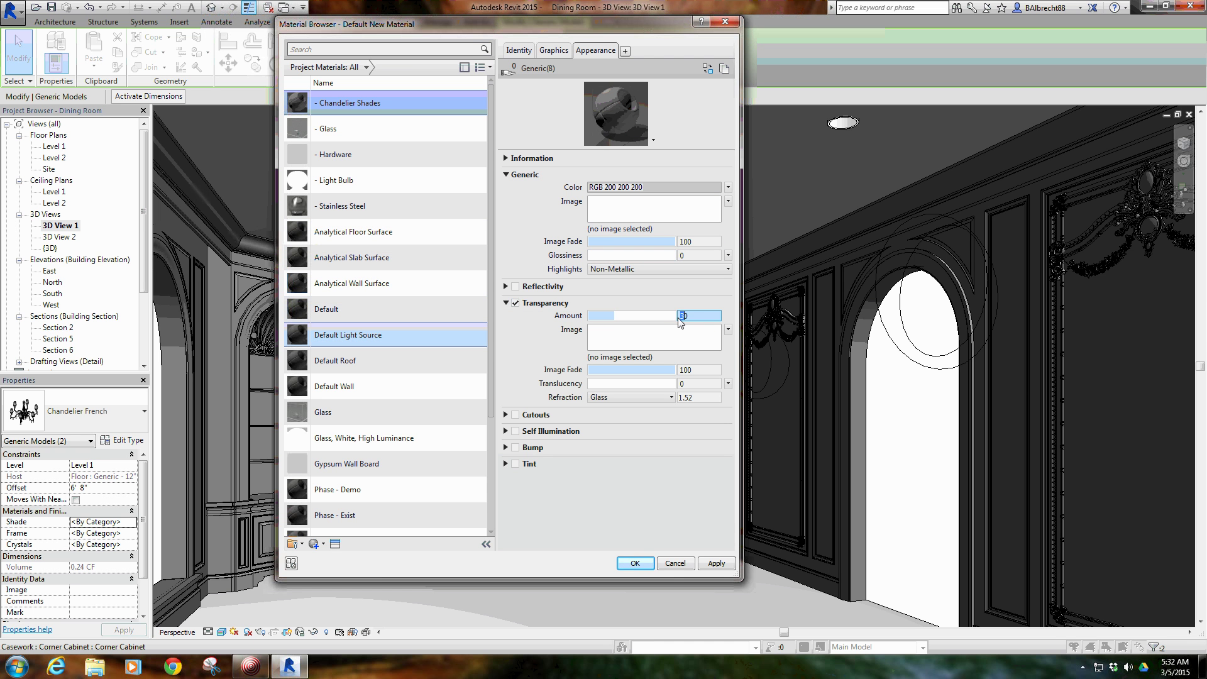
pyautogui.doubleClick(682, 316)
pyautogui.press('Return')
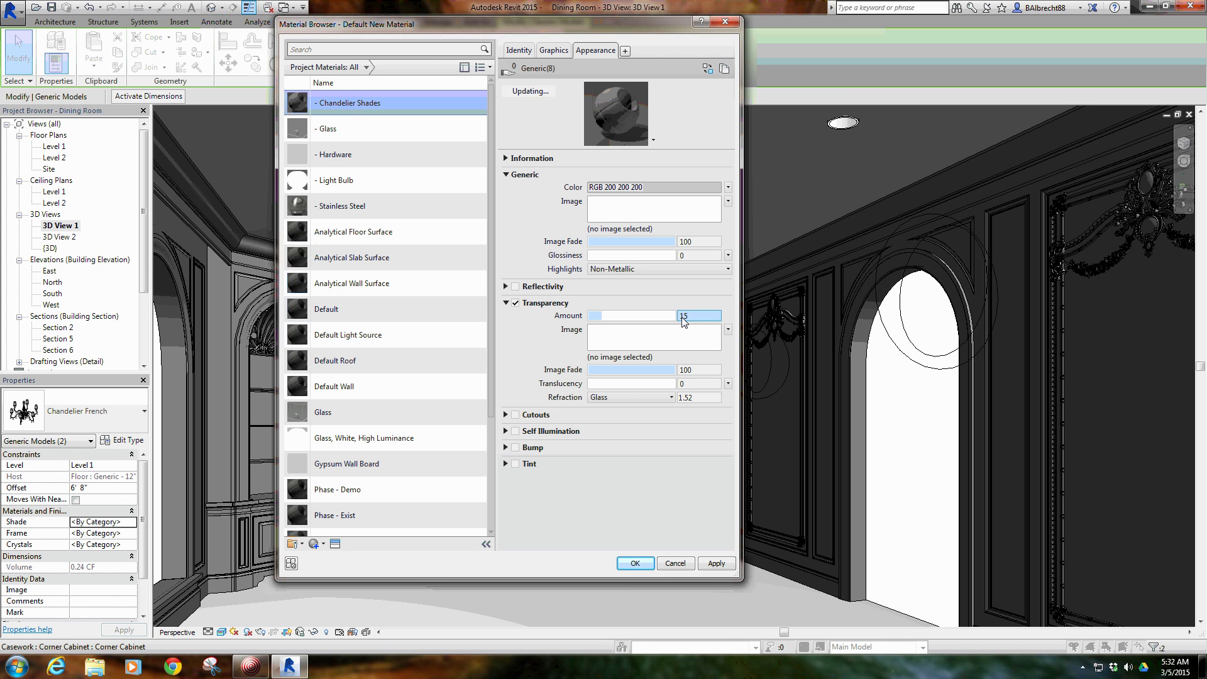
pyautogui.click(629, 384)
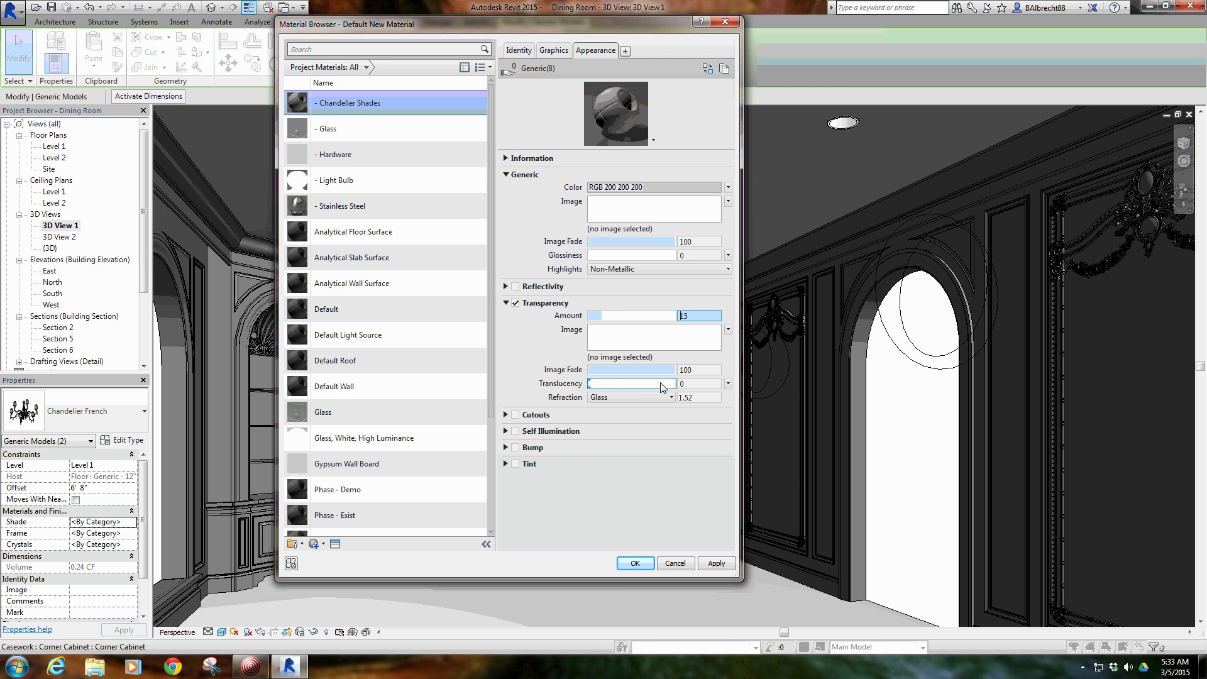
pyautogui.doubleClick(698, 384)
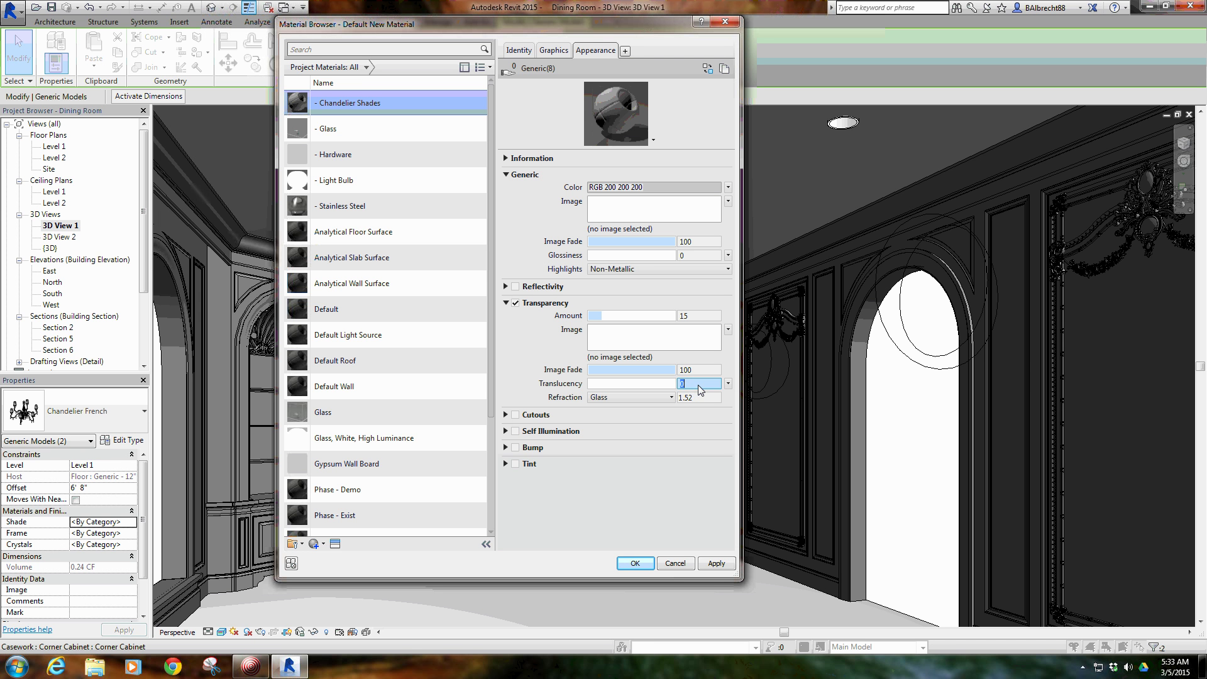
pyautogui.write('80')
pyautogui.press('Return')
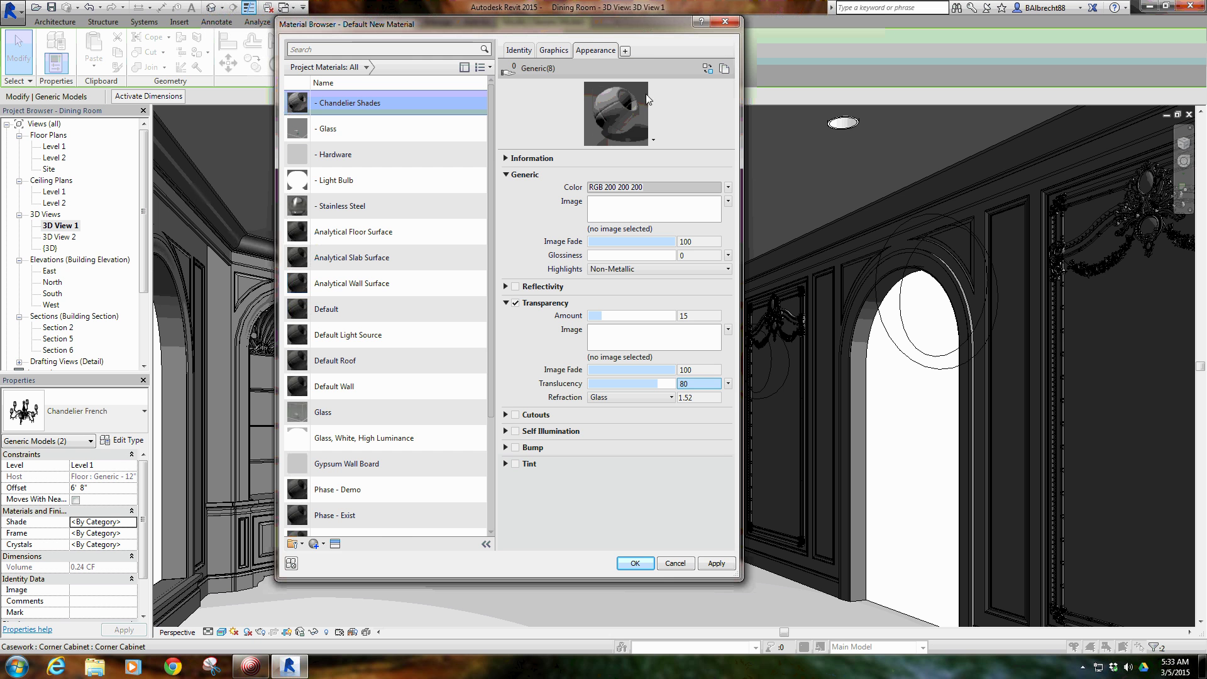
pyautogui.click(625, 566)
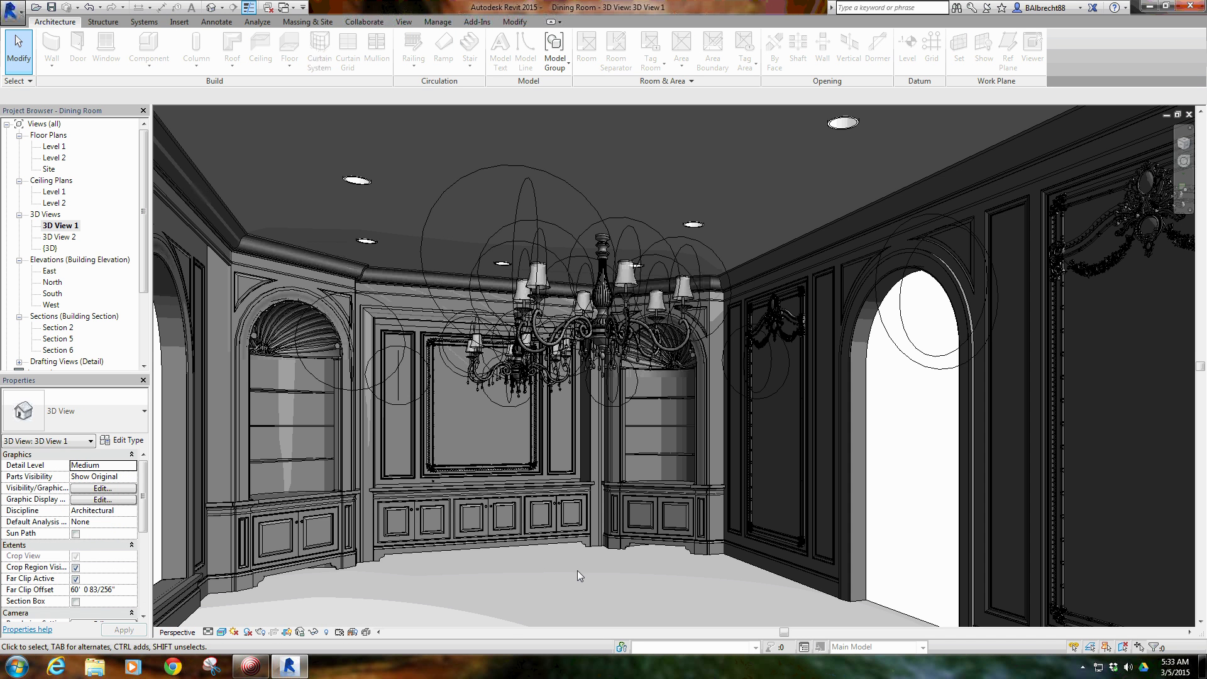
# Open Section 6 and select all the studio lights at the shades of both chandeliers.
pyautogui.doubleClick(58, 349)
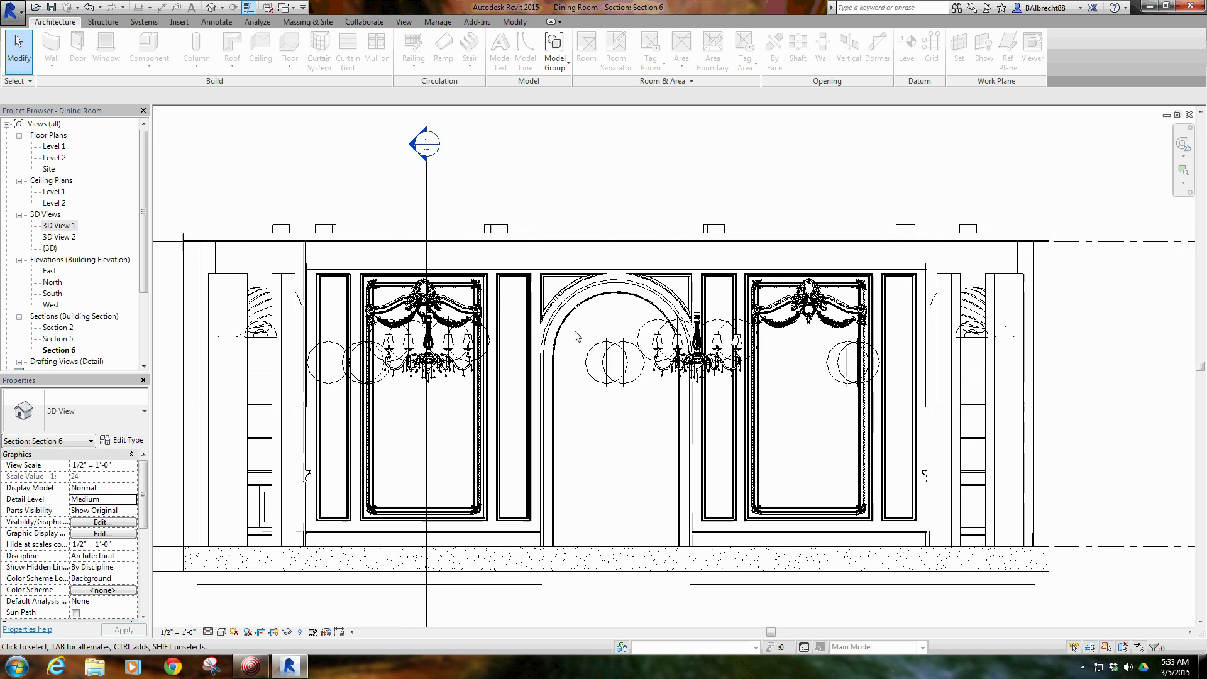
pyautogui.scroll(3, 632, 333)
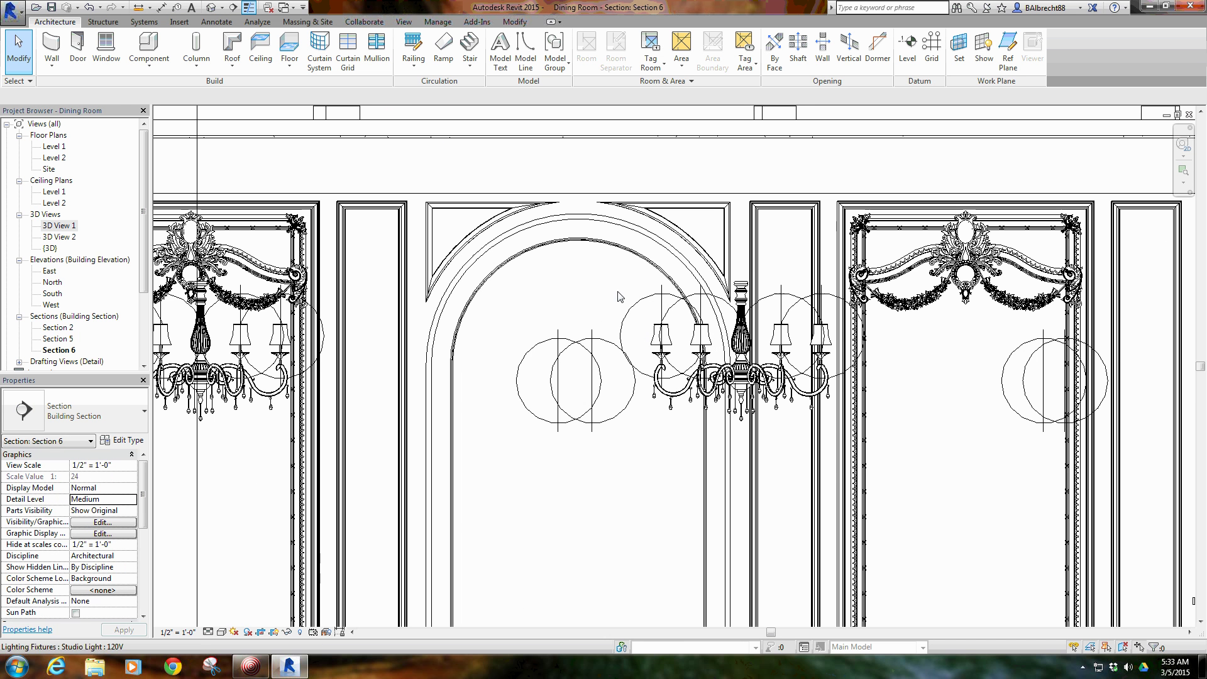
pyautogui.moveTo(598, 277); pyautogui.dragTo(877, 395)
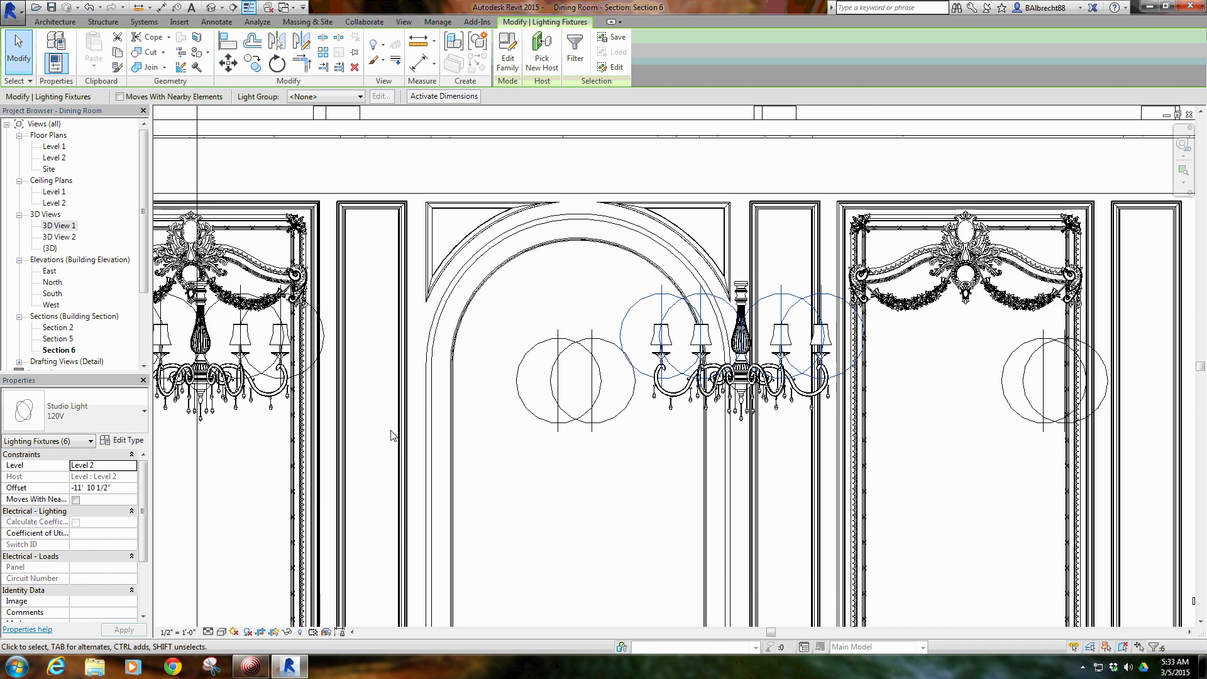
pyautogui.moveTo(393, 350); pyautogui.dragTo(795, 350, button='middle')
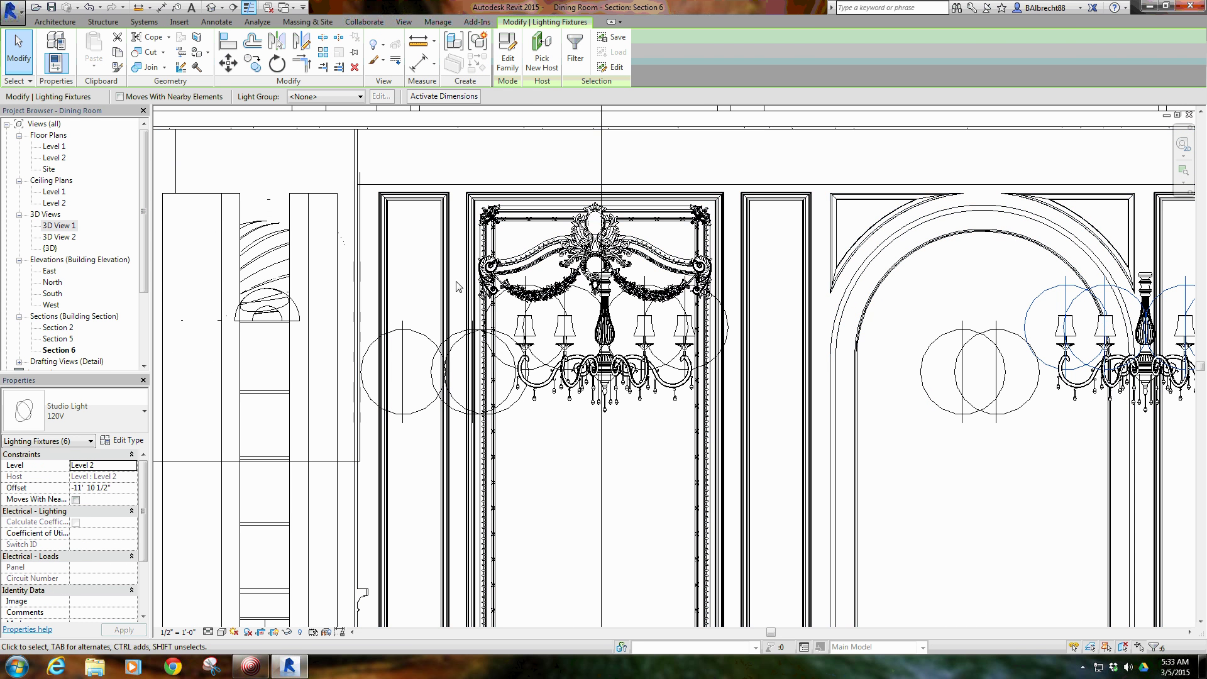
pyautogui.moveTo(455, 283); pyautogui.dragTo(588, 283)
pyautogui.keyDown('ctrl'); pyautogui.click(570, 309); pyautogui.keyUp('ctrl')
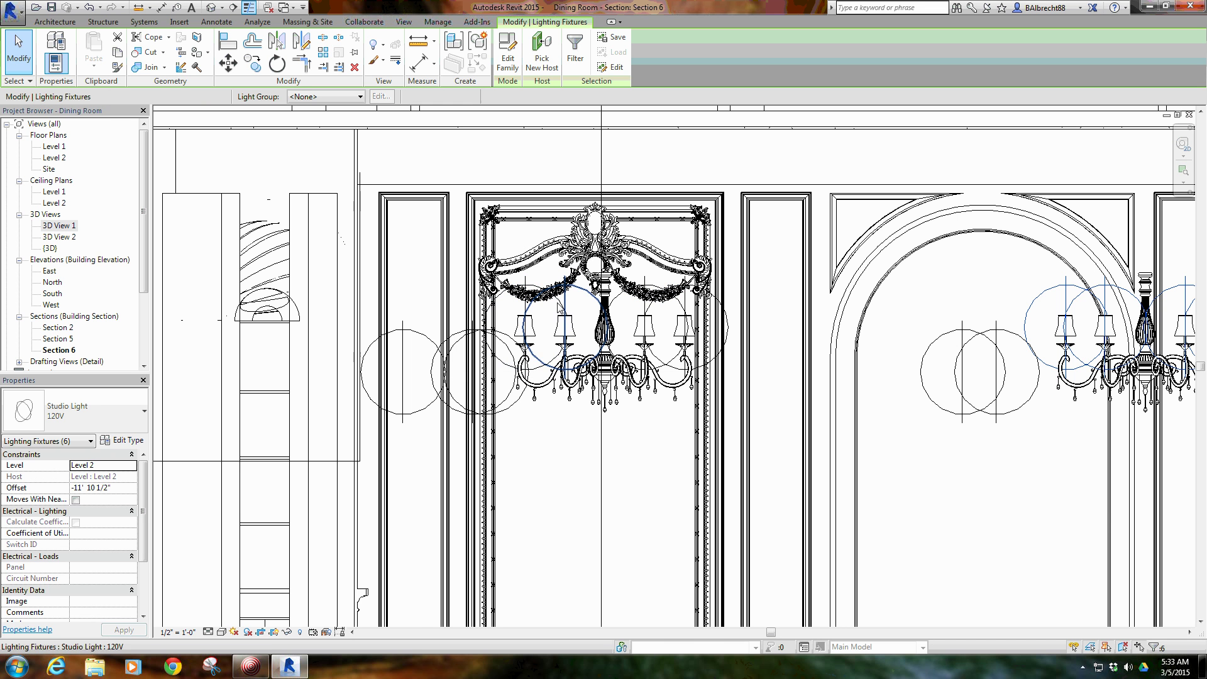
pyautogui.scroll(1, 571, 310)
pyautogui.scroll(2, 570, 306)
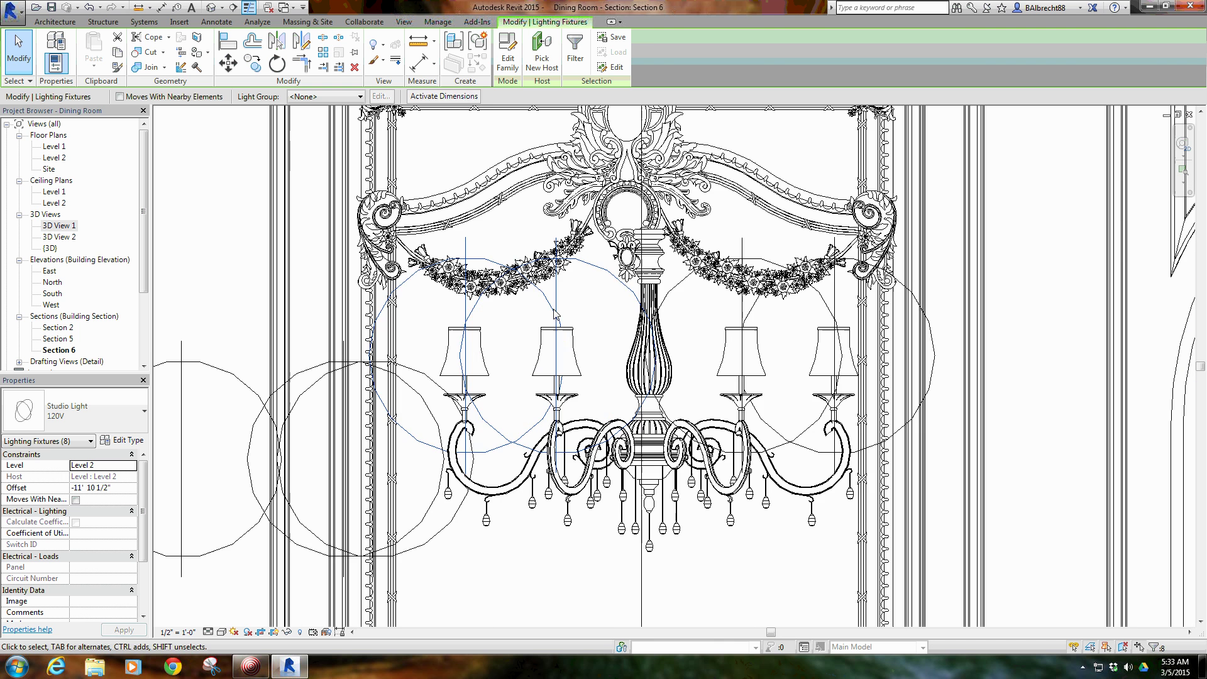
pyautogui.keyDown('ctrl'); pyautogui.click(543, 309); pyautogui.keyUp('ctrl')
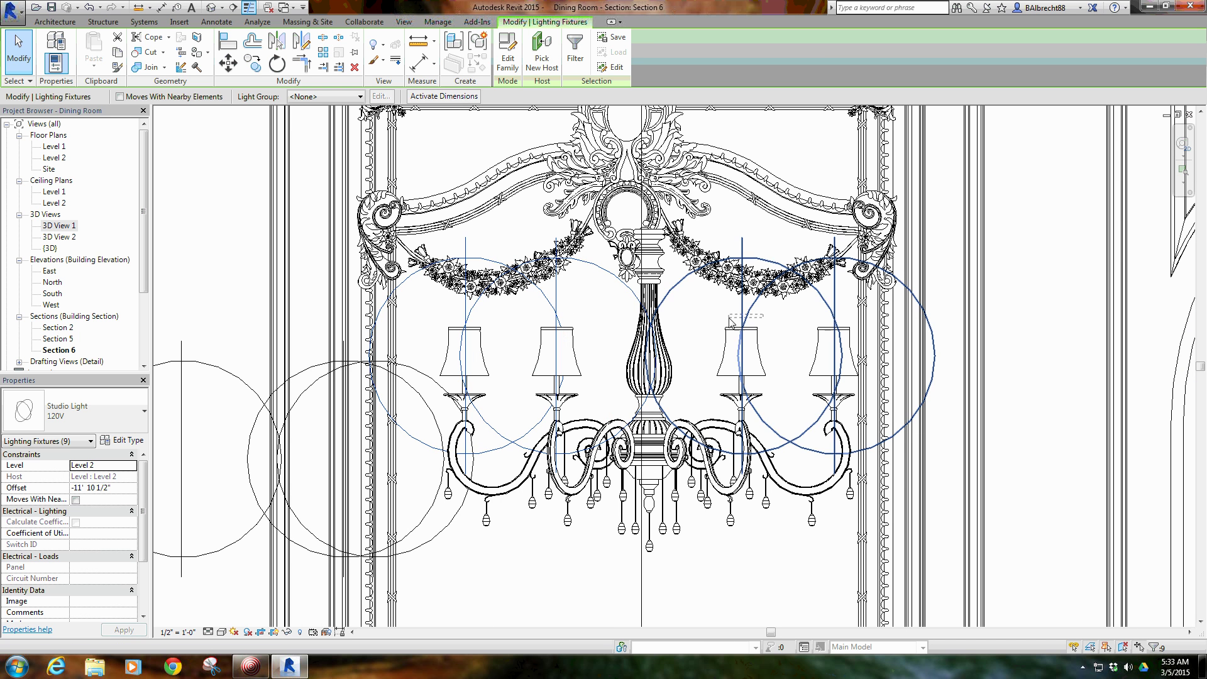
pyautogui.keyDown('ctrl'); pyautogui.click(748, 320); pyautogui.keyUp('ctrl')
pyautogui.scroll(-3, 688, 354)
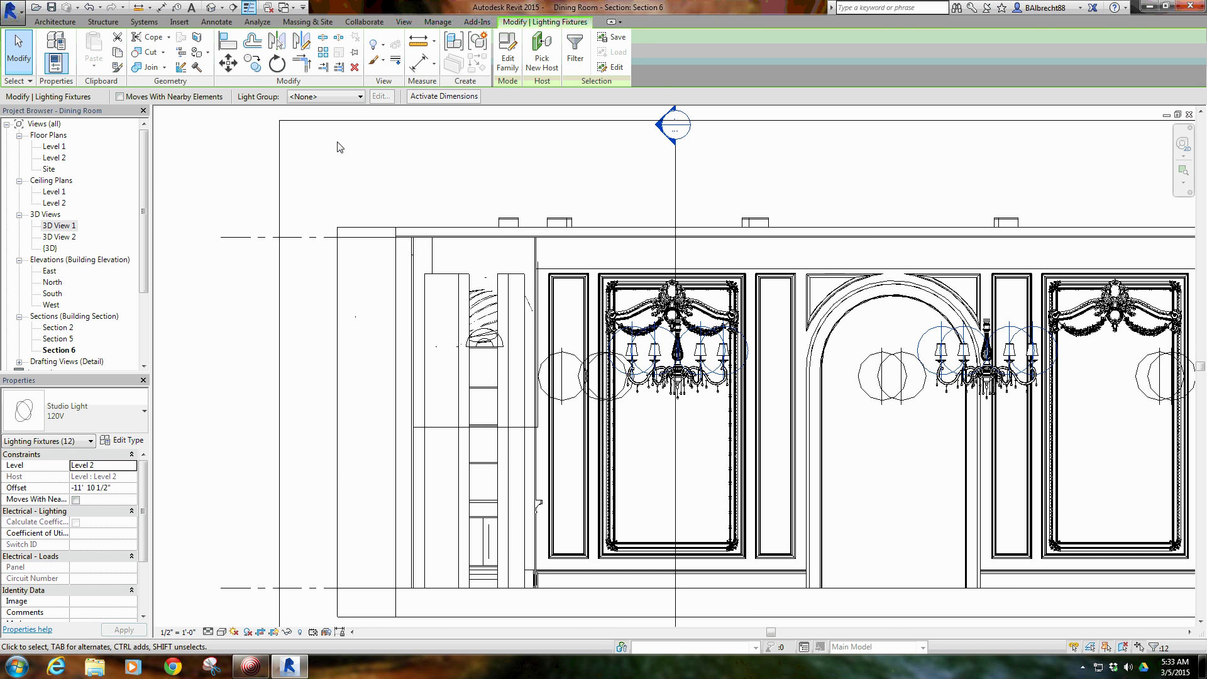
# Create a new light group named "Chandeliers" from the selected fixtures' light group options.
pyautogui.click(326, 96)
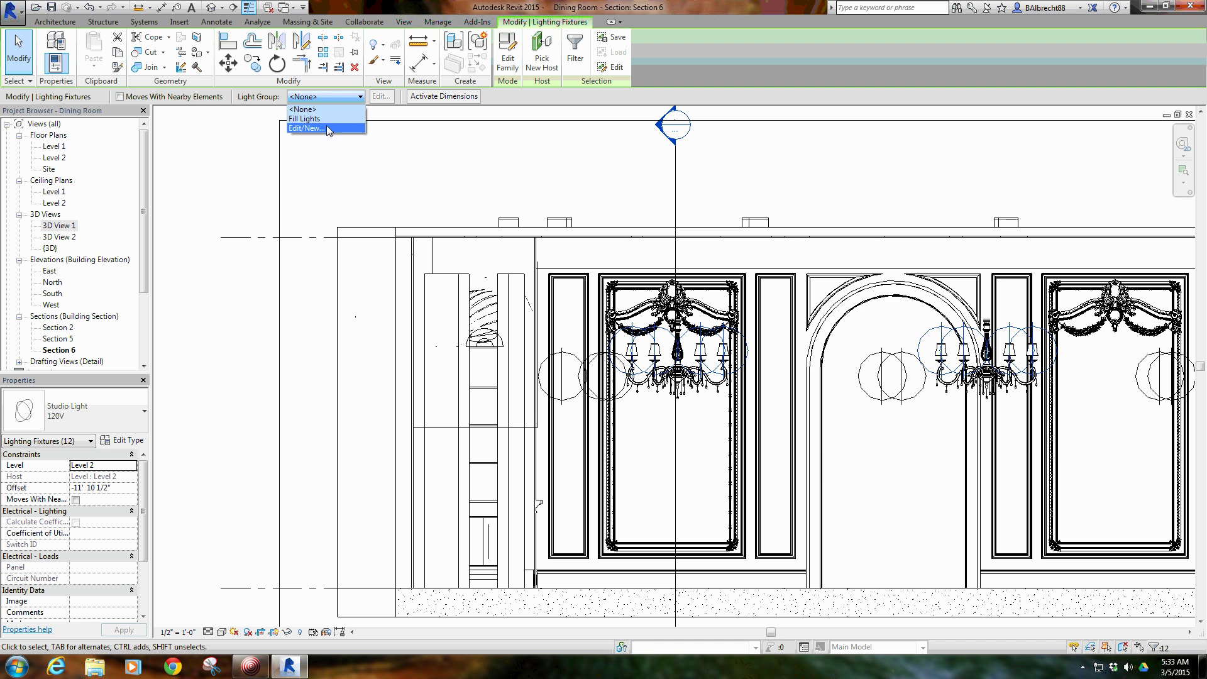
pyautogui.click(327, 128)
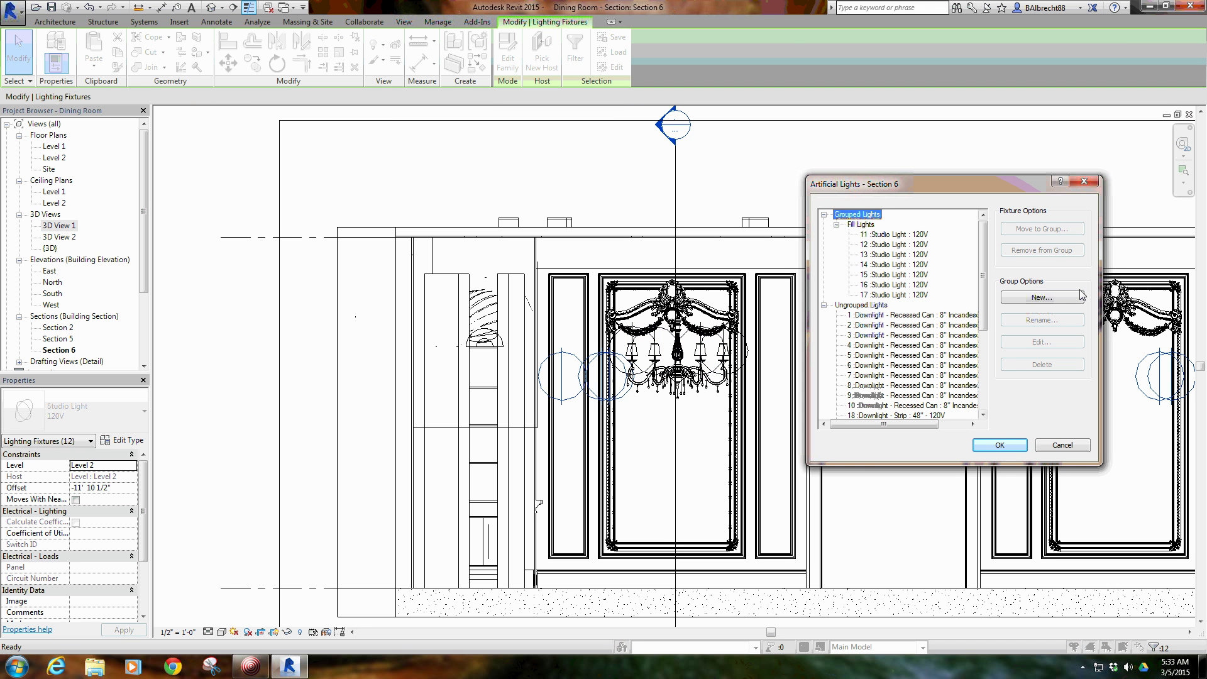
pyautogui.click(1054, 298)
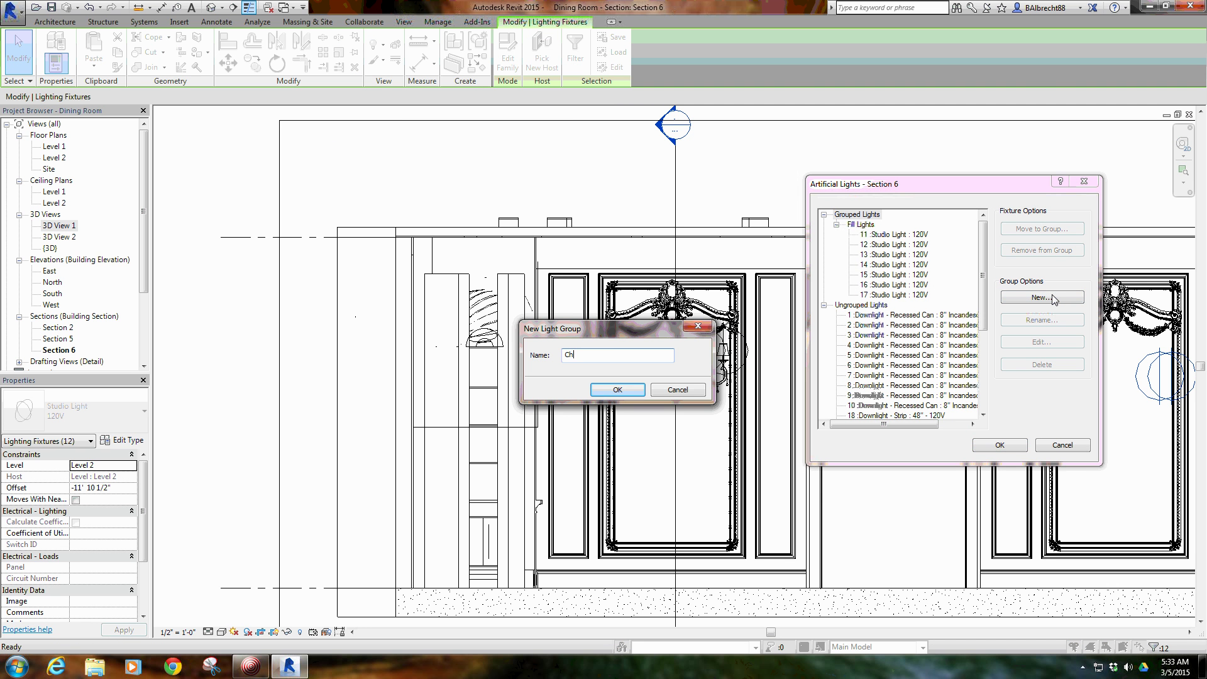
pyautogui.write('Chandeliers')
pyautogui.press('Return')
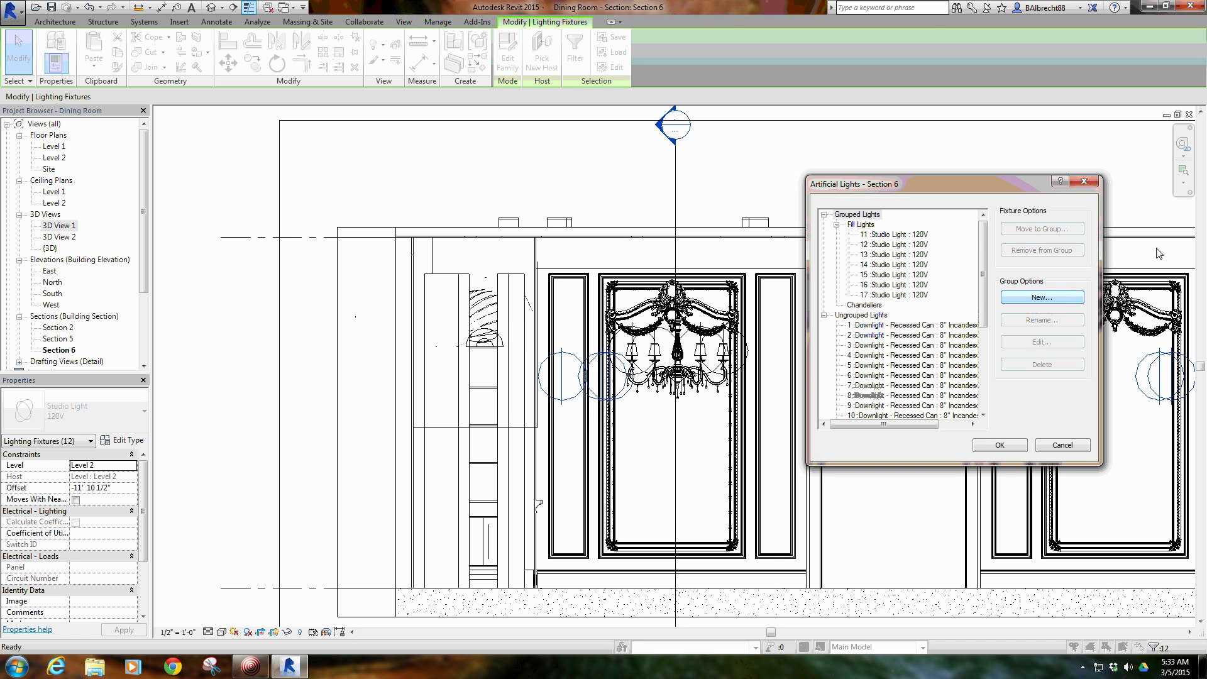
pyautogui.click(999, 444)
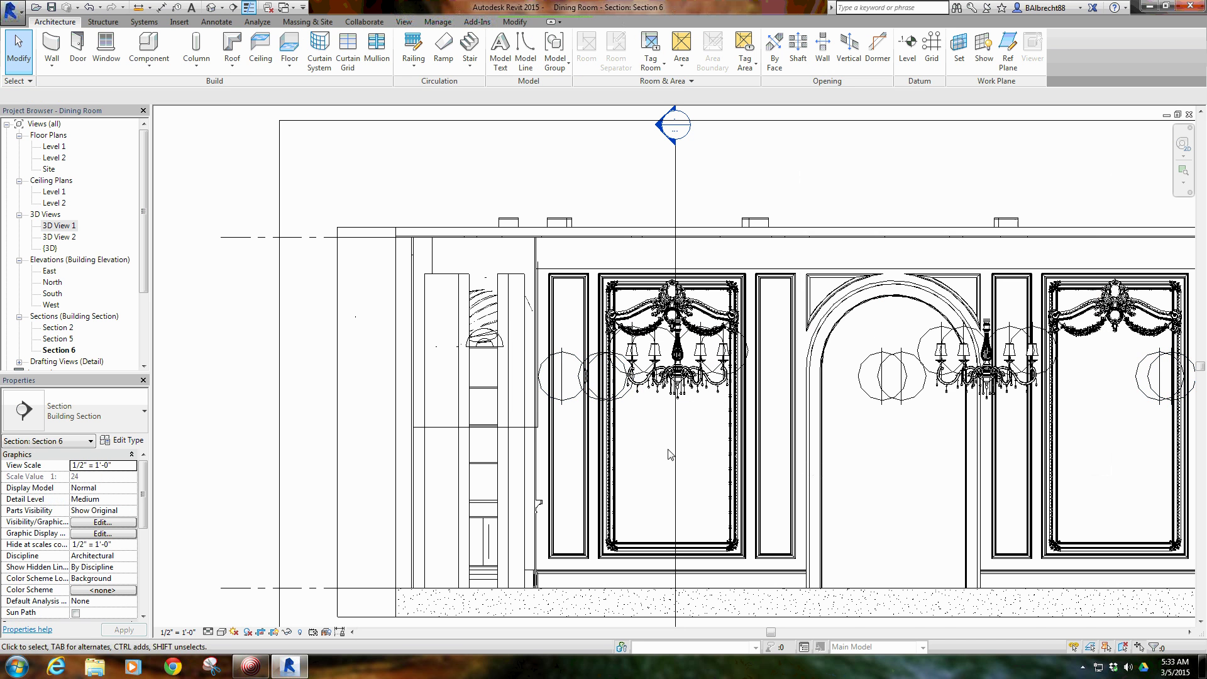
# Select the studio lights at both chandeliers' shades in Section 6 and assign them all to the Chandeliers light group.
pyautogui.scroll(4, 618, 353)
pyautogui.click(617, 353)
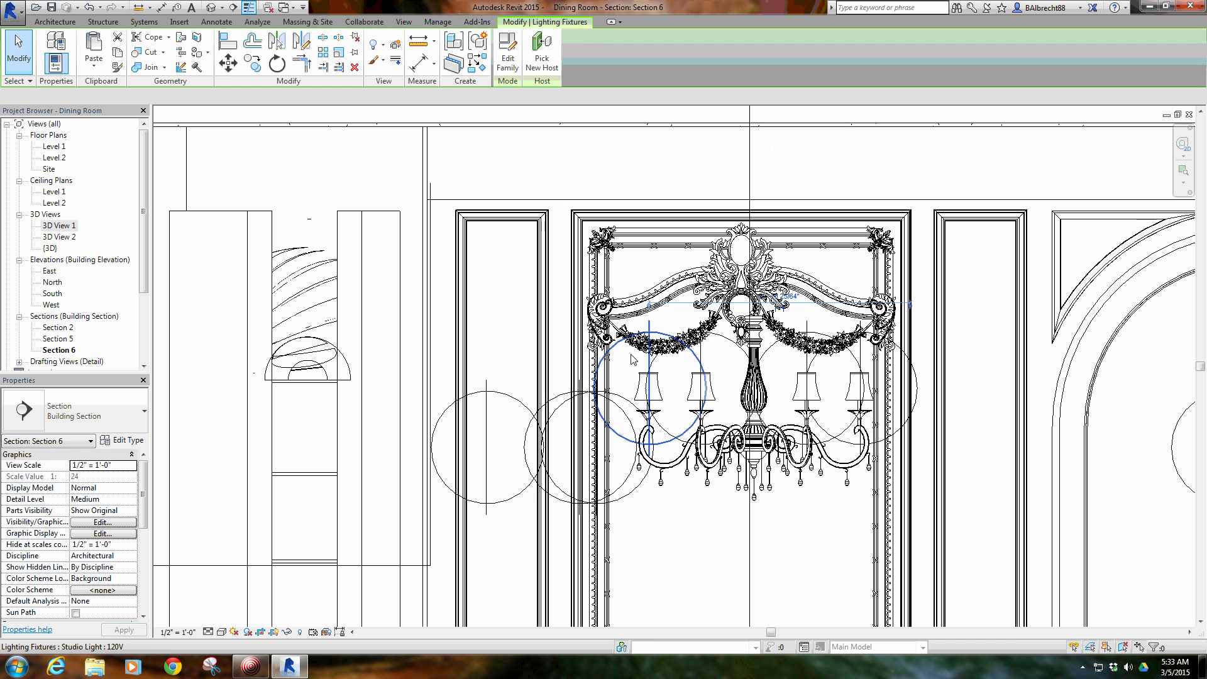
pyautogui.keyDown('ctrl'); pyautogui.click(703, 356); pyautogui.keyUp('ctrl')
pyautogui.scroll(3, 702, 356)
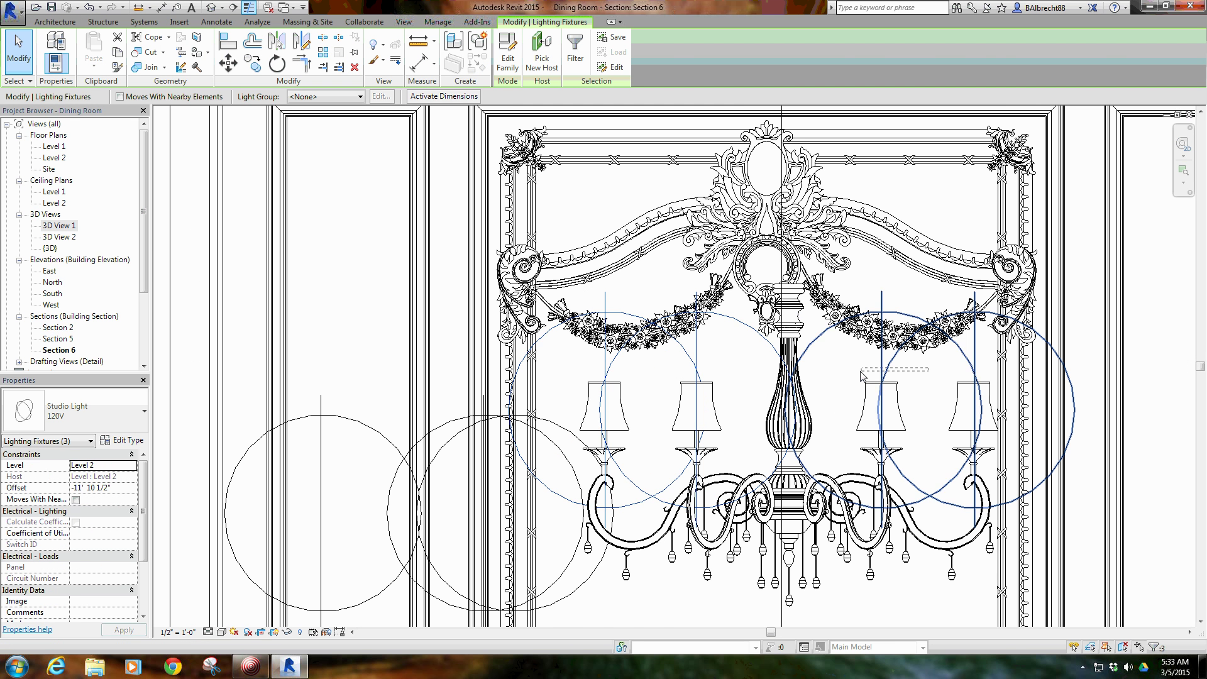
pyautogui.keyDown('ctrl'); pyautogui.click(974, 374); pyautogui.keyUp('ctrl')
pyautogui.scroll(-3, 918, 407)
pyautogui.moveTo(1170, 439); pyautogui.dragTo(713, 435, button='middle')
pyautogui.scroll(3, 818, 385)
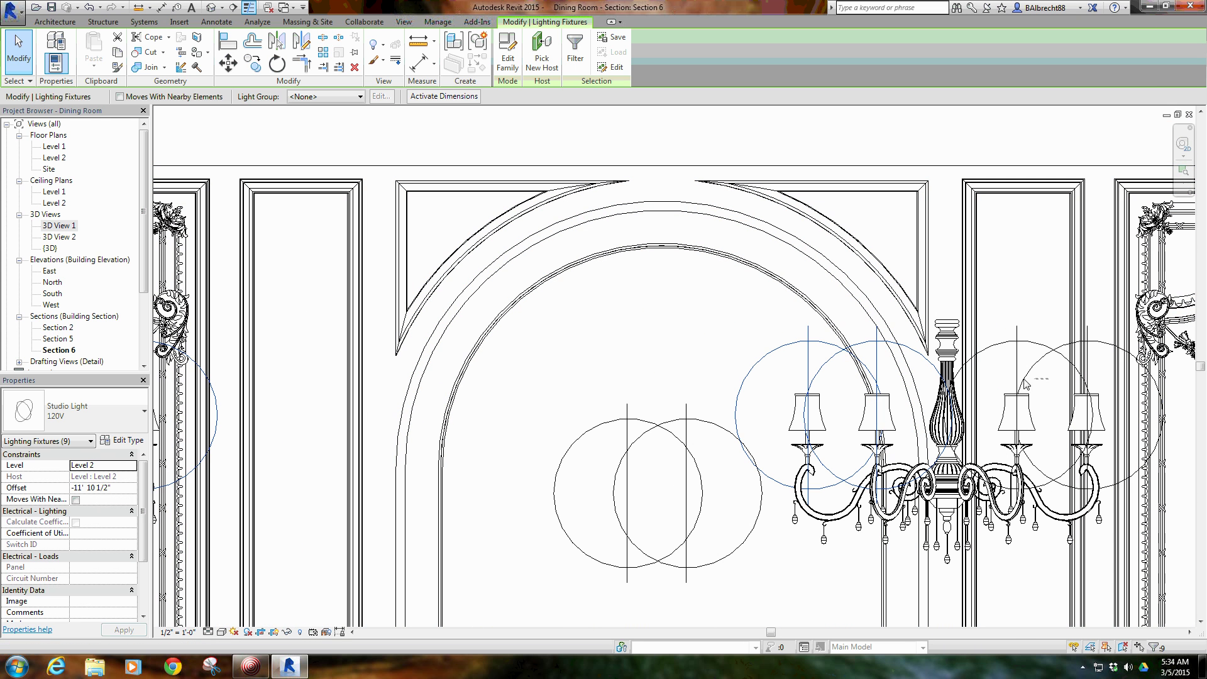
pyautogui.keyDown('ctrl'); pyautogui.click(1053, 385); pyautogui.keyUp('ctrl')
pyautogui.click(352, 96)
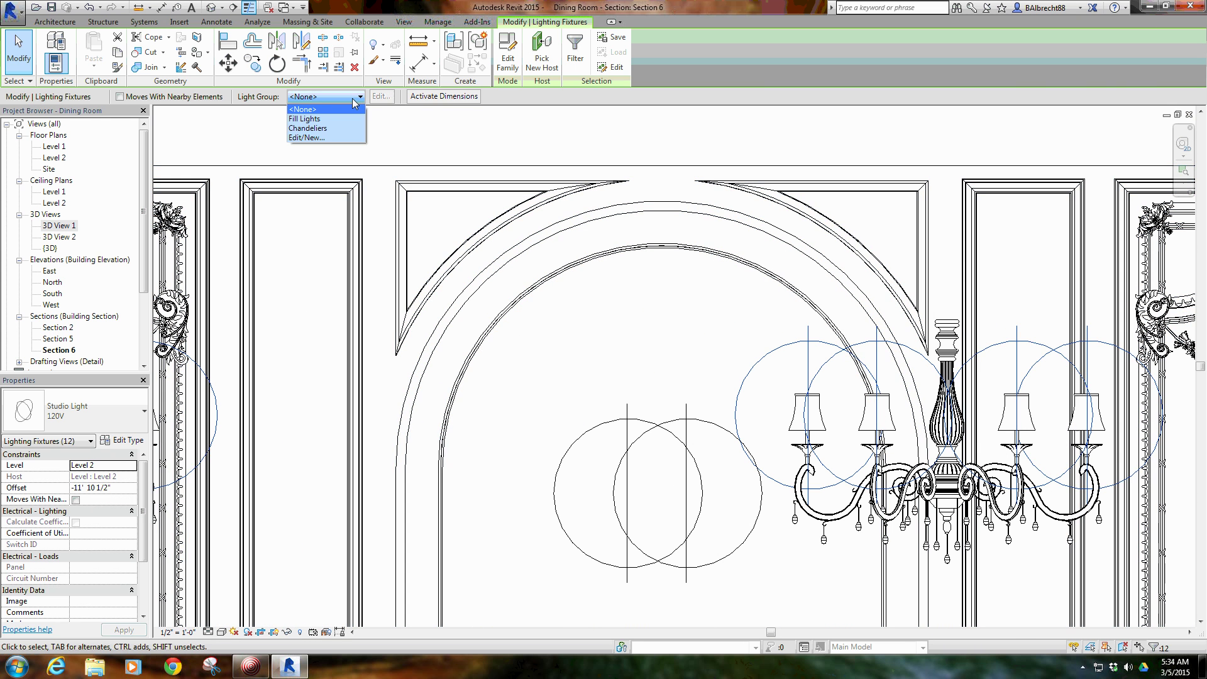
pyautogui.click(311, 125)
pyautogui.click(633, 340)
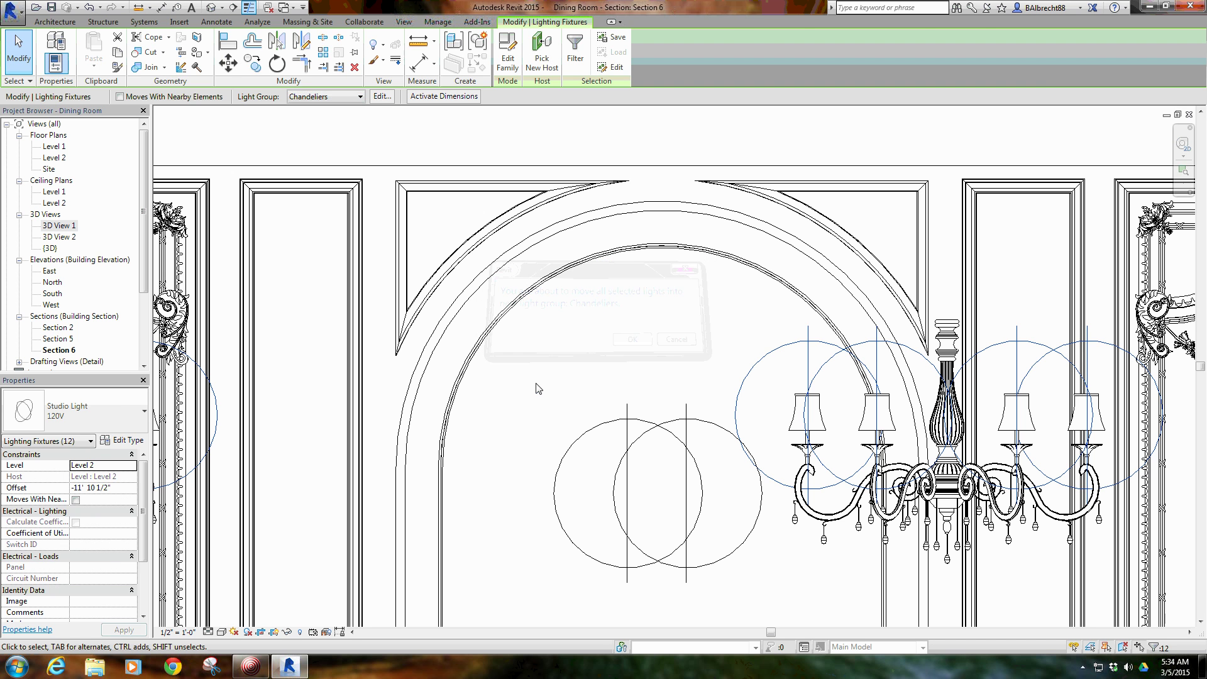
pyautogui.click(535, 385)
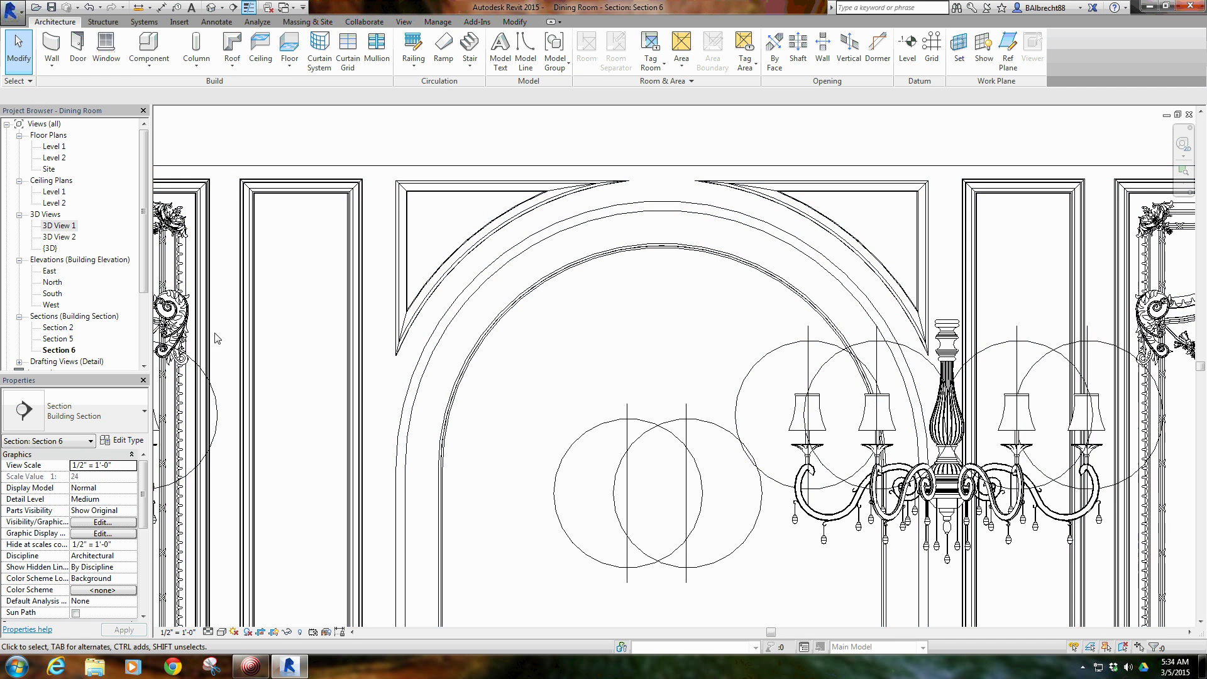
# In 3D View 1's rendering settings, dim the Chandeliers light group to 0.5.
pyautogui.doubleClick(66, 226)
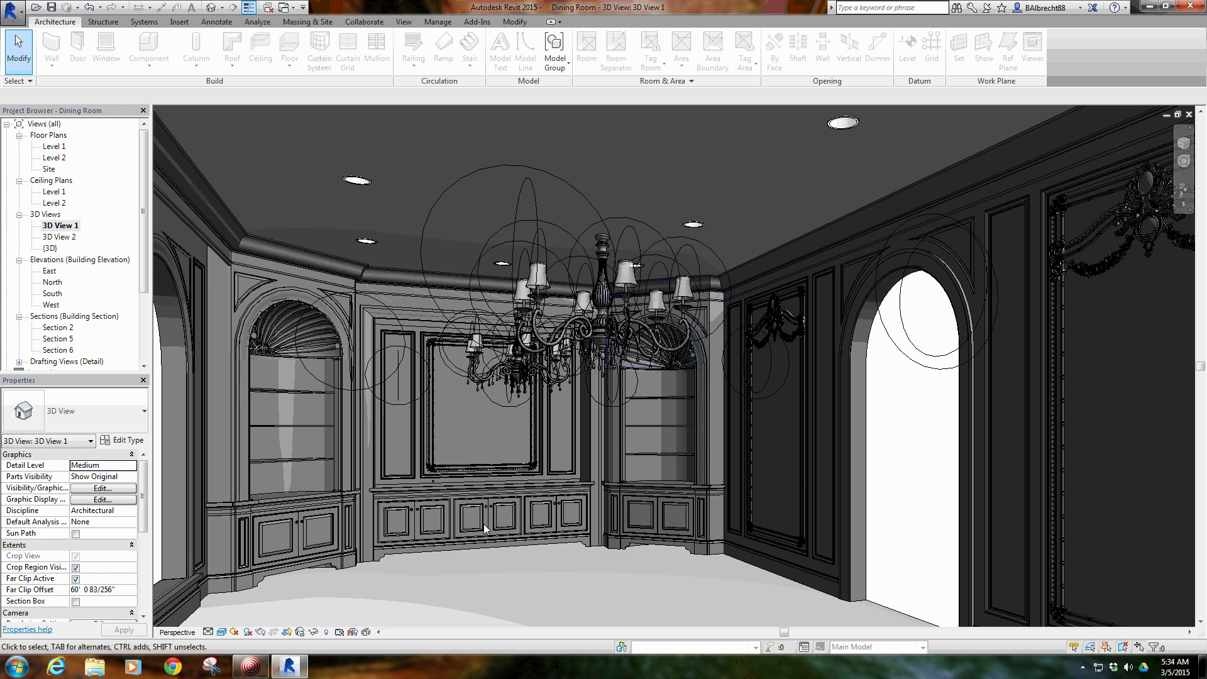
pyautogui.click(260, 632)
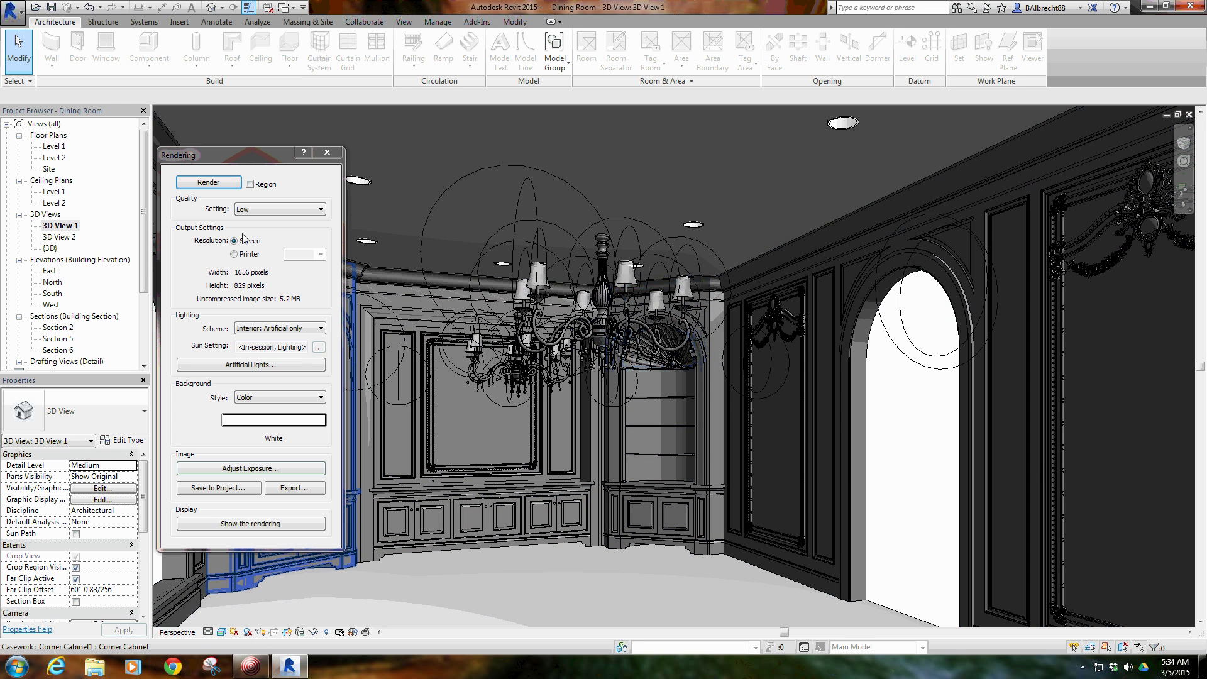
pyautogui.click(245, 364)
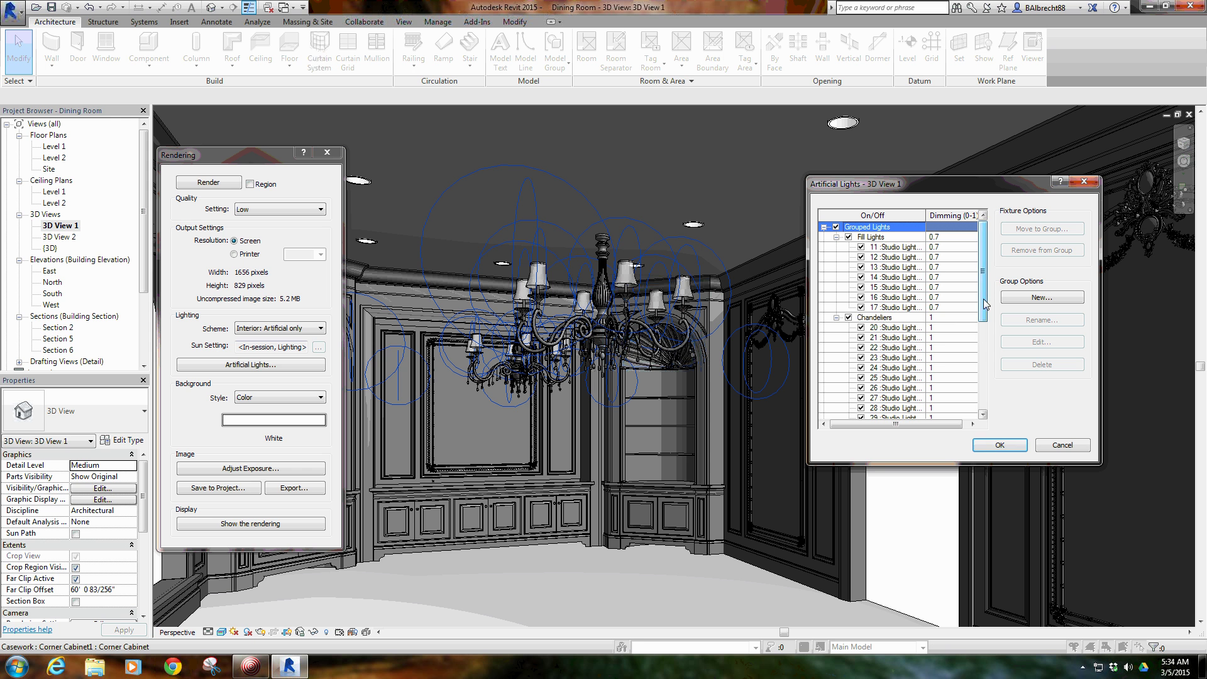
pyautogui.moveTo(983, 299); pyautogui.dragTo(983, 334)
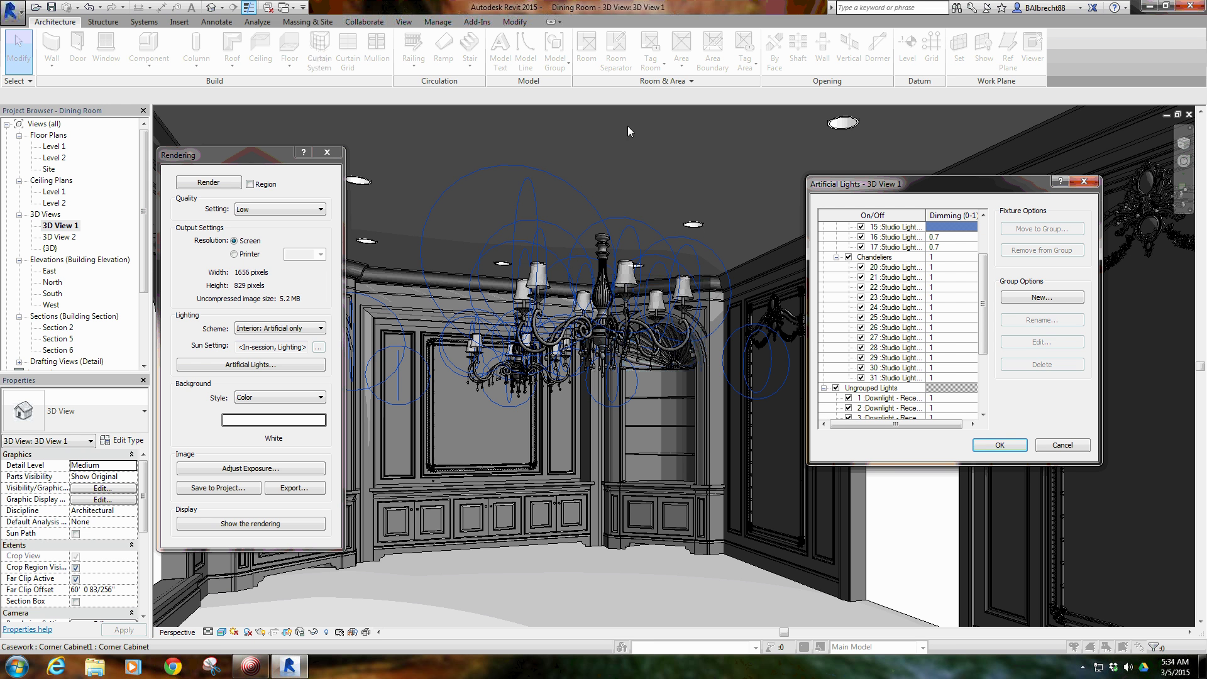
pyautogui.click(950, 257)
pyautogui.write('.5')
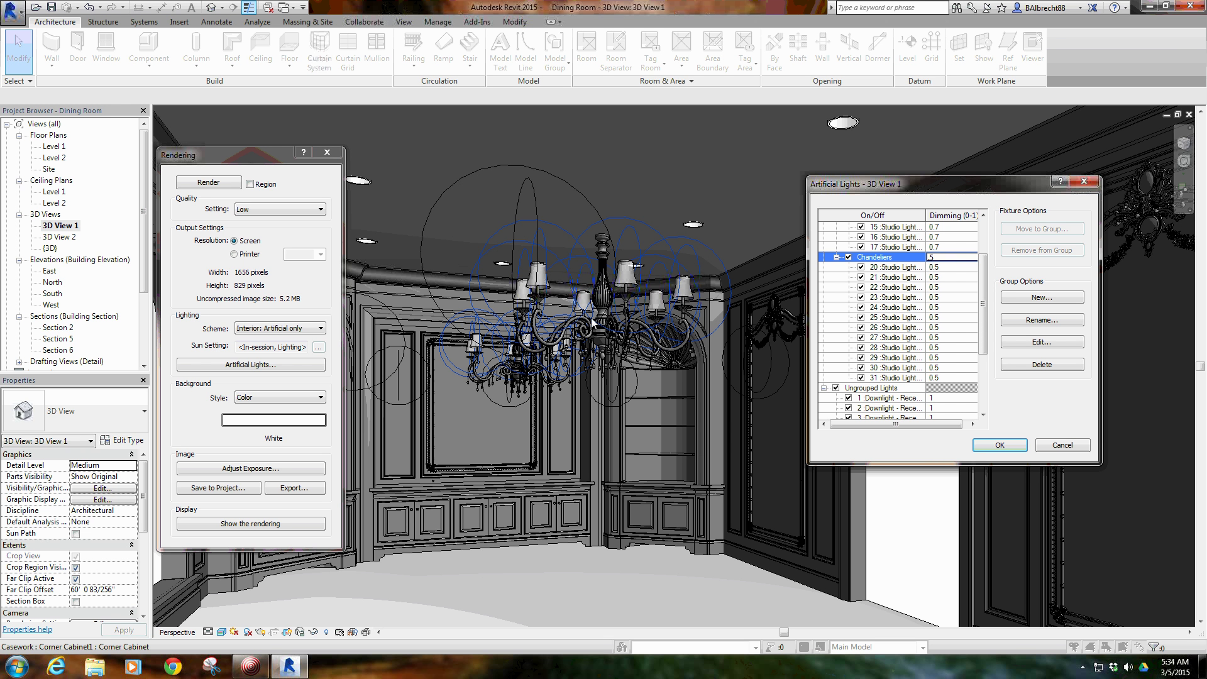
pyautogui.click(1011, 444)
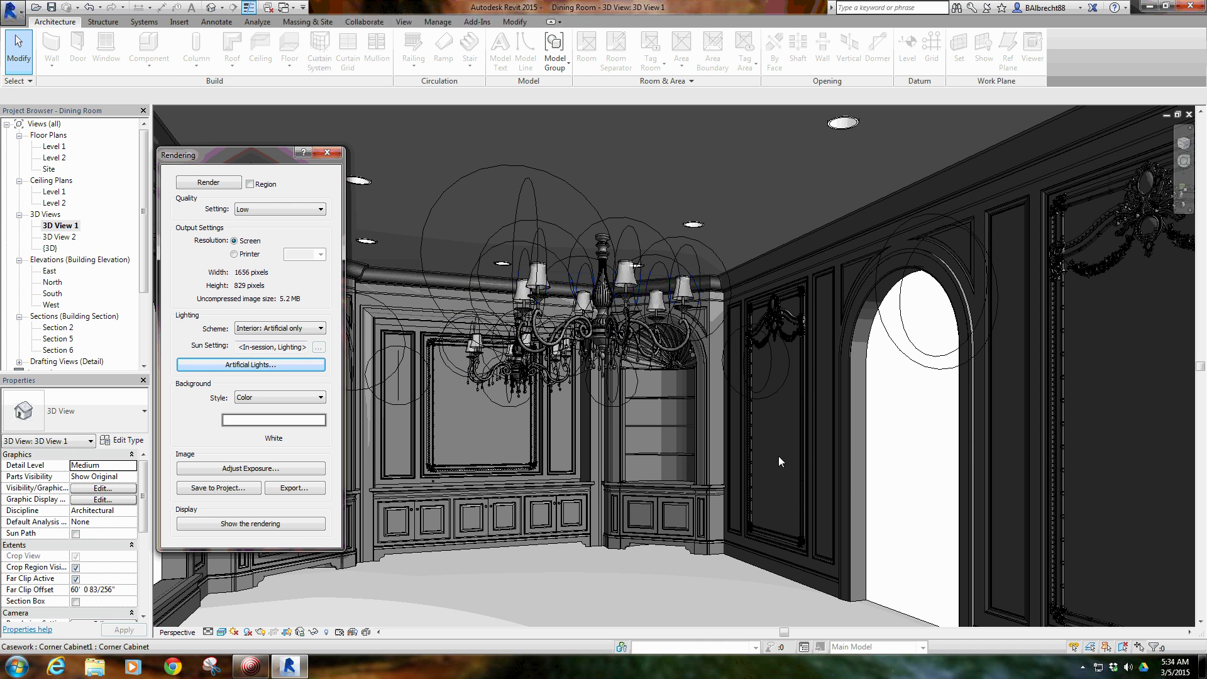
# Render the whole of 3D View 1 with the current settings and return to the model display.
pyautogui.middleClick(778, 456)
pyautogui.middleClick(778, 455)
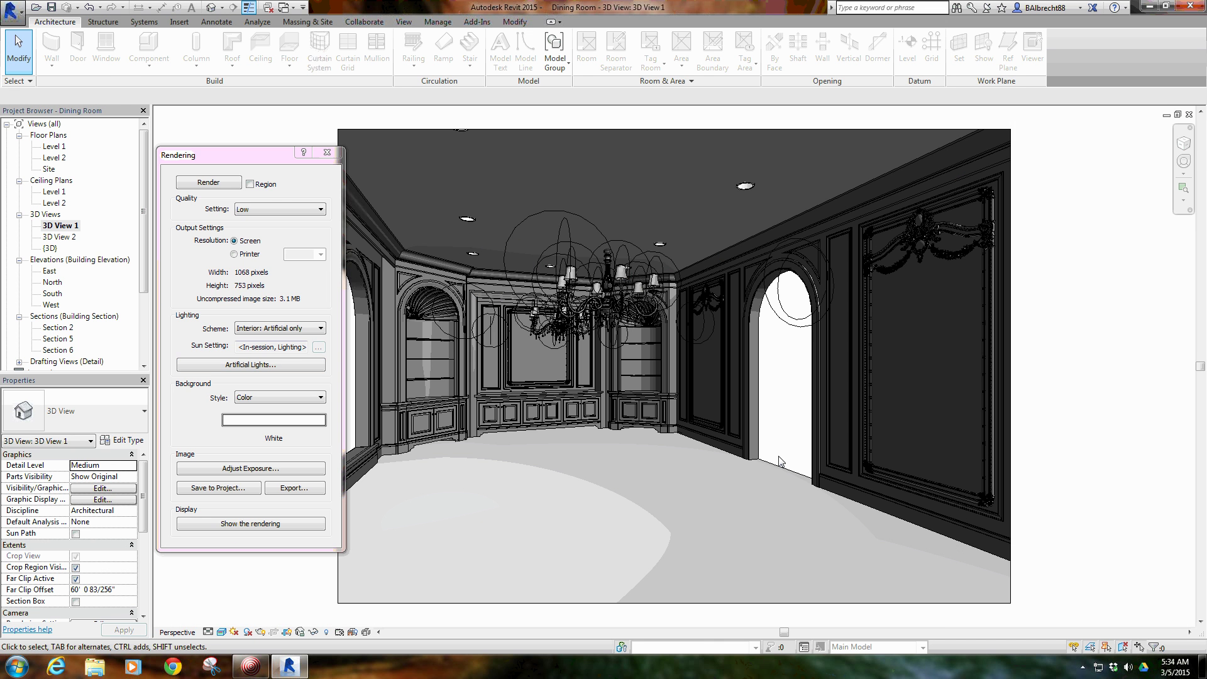
pyautogui.click(205, 183)
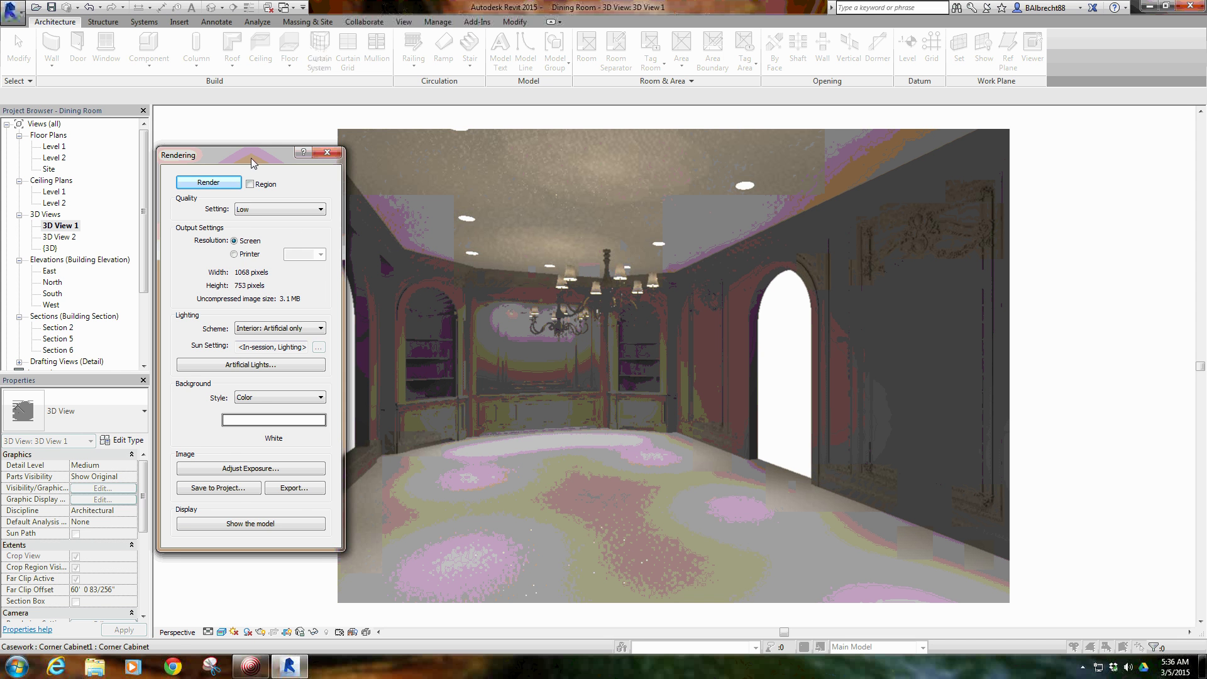
pyautogui.moveTo(251, 157); pyautogui.dragTo(207, 142)
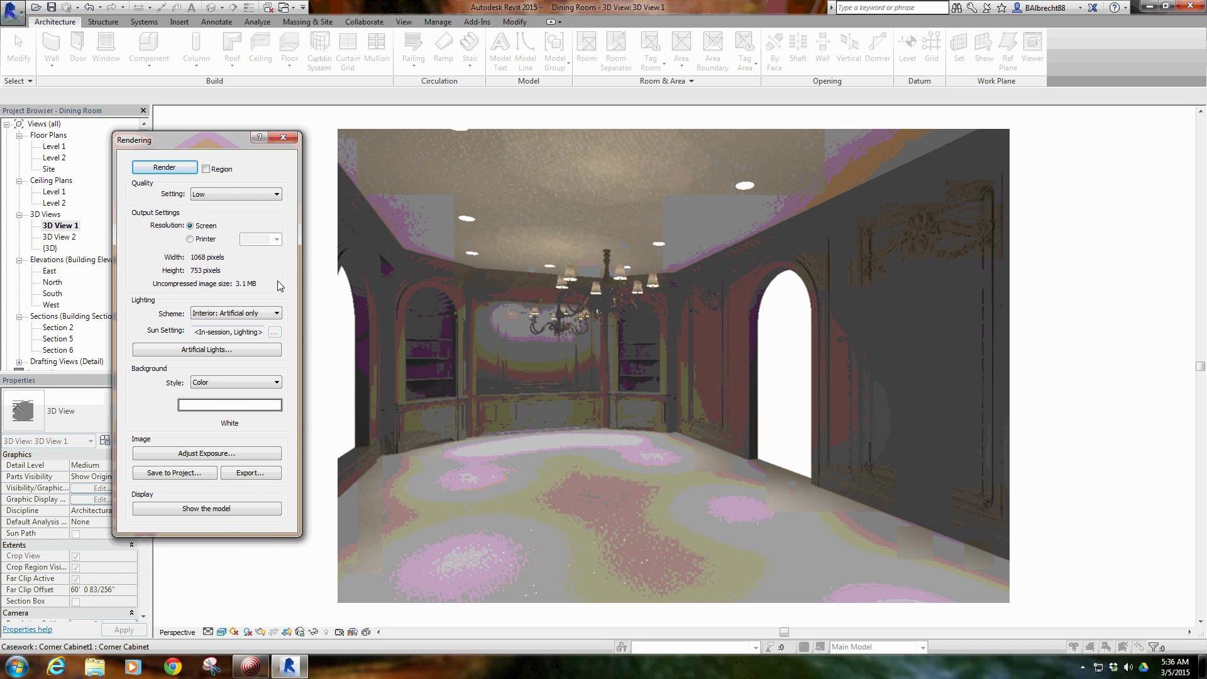
pyautogui.click(236, 508)
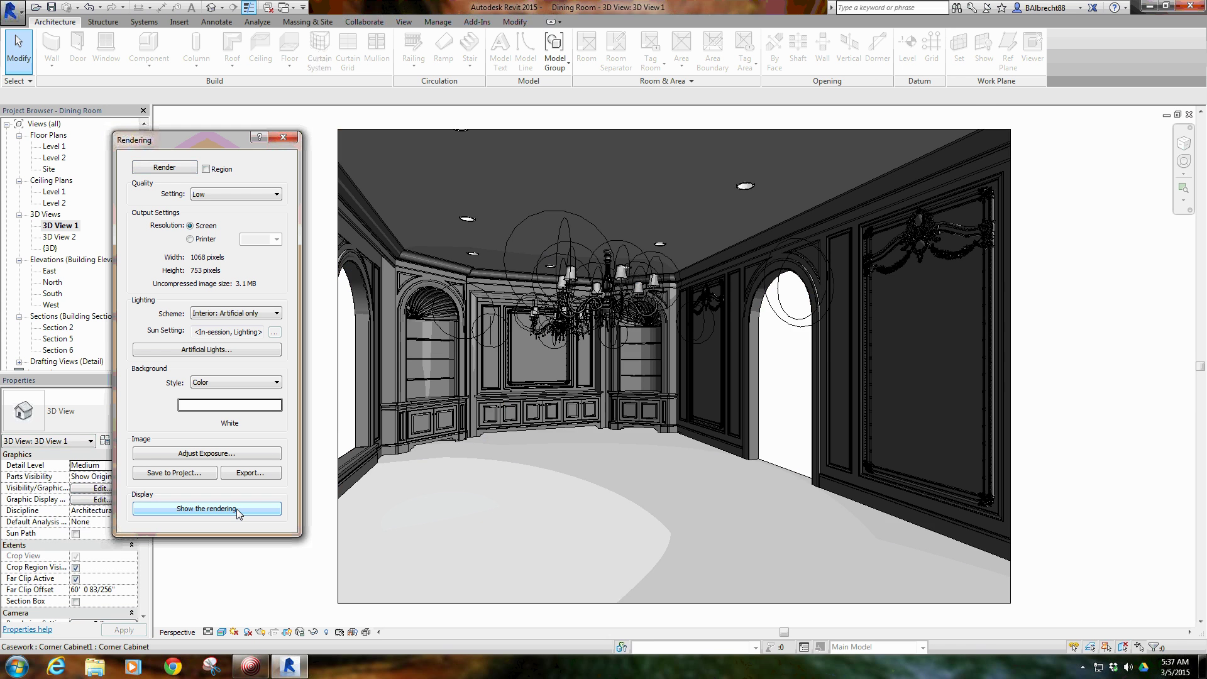
# Scale 3D View 1's crop region to a width of 11" with locked proportions.
pyautogui.click(337, 237)
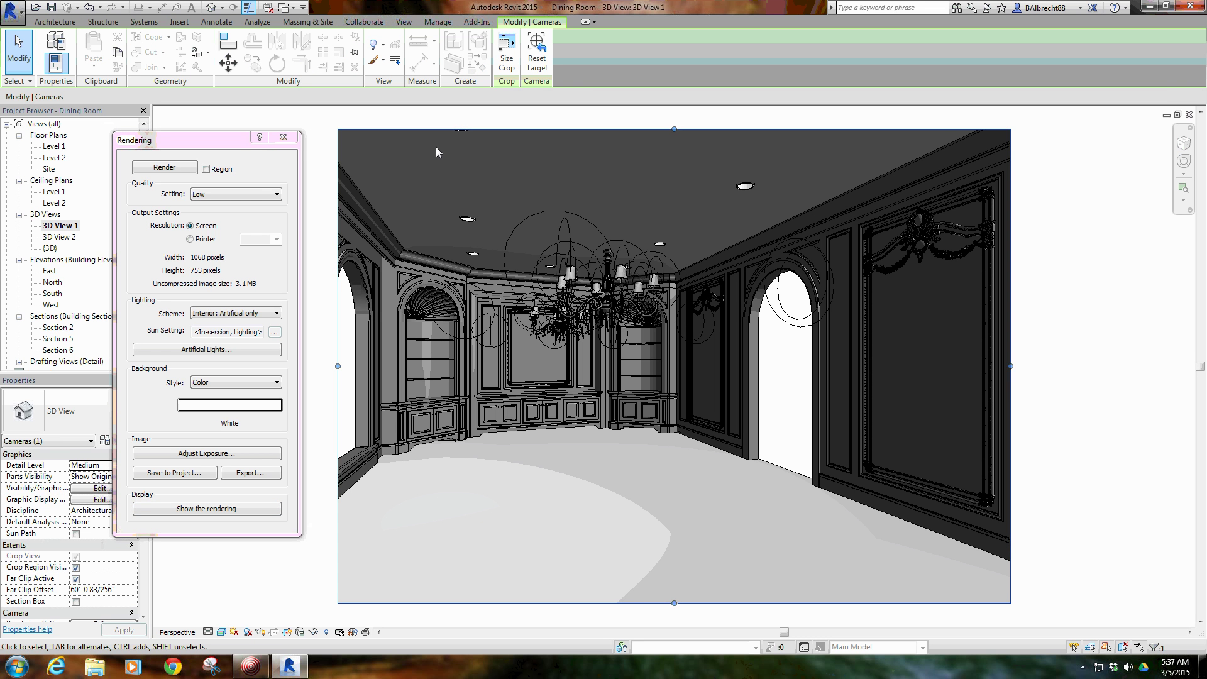
pyautogui.click(506, 56)
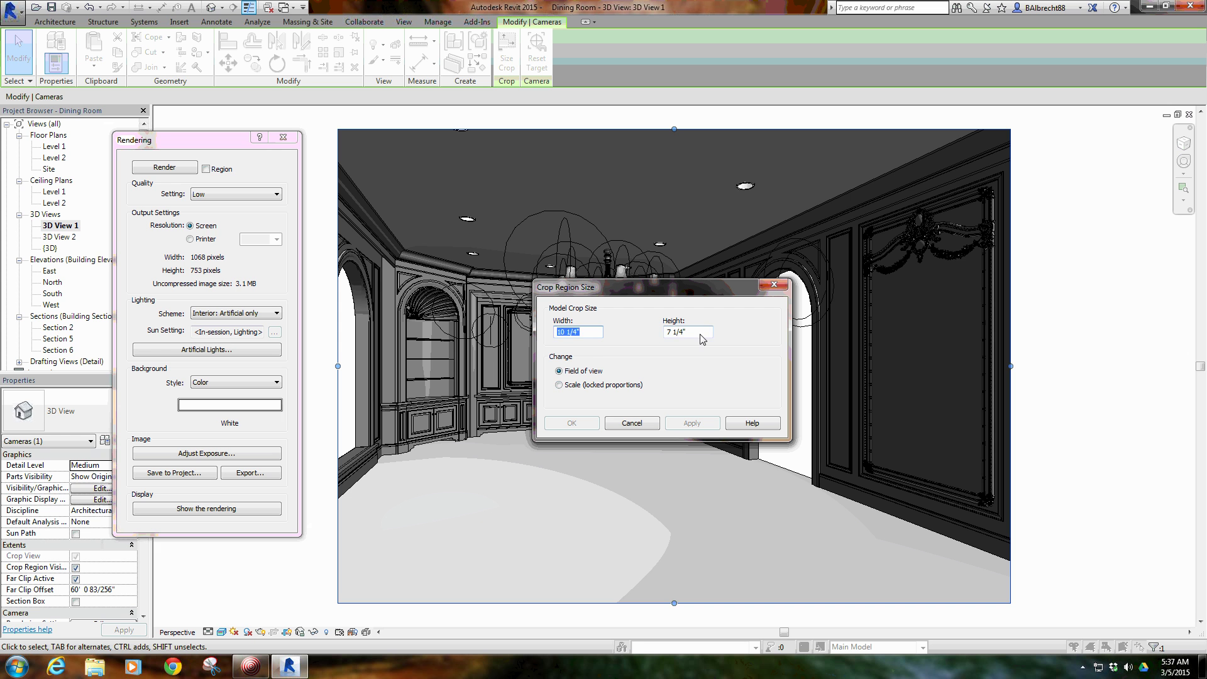
pyautogui.press('Tab')
pyautogui.click(577, 385)
pyautogui.click(584, 334)
pyautogui.write('11')
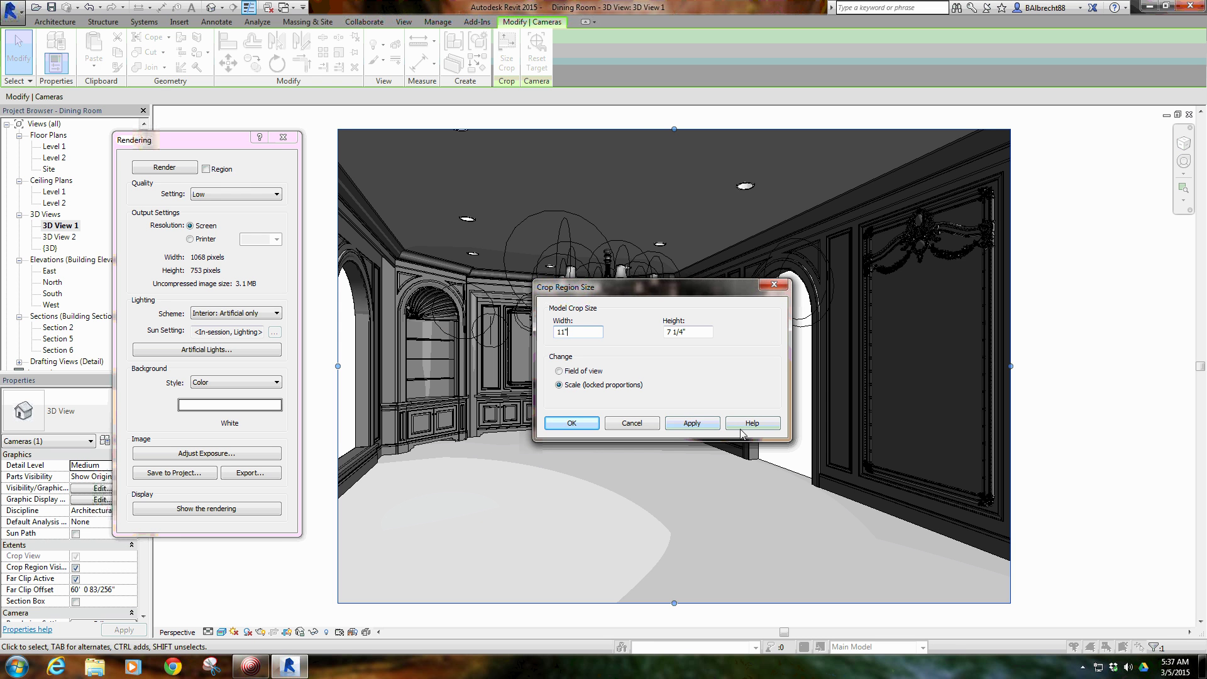
pyautogui.click(706, 429)
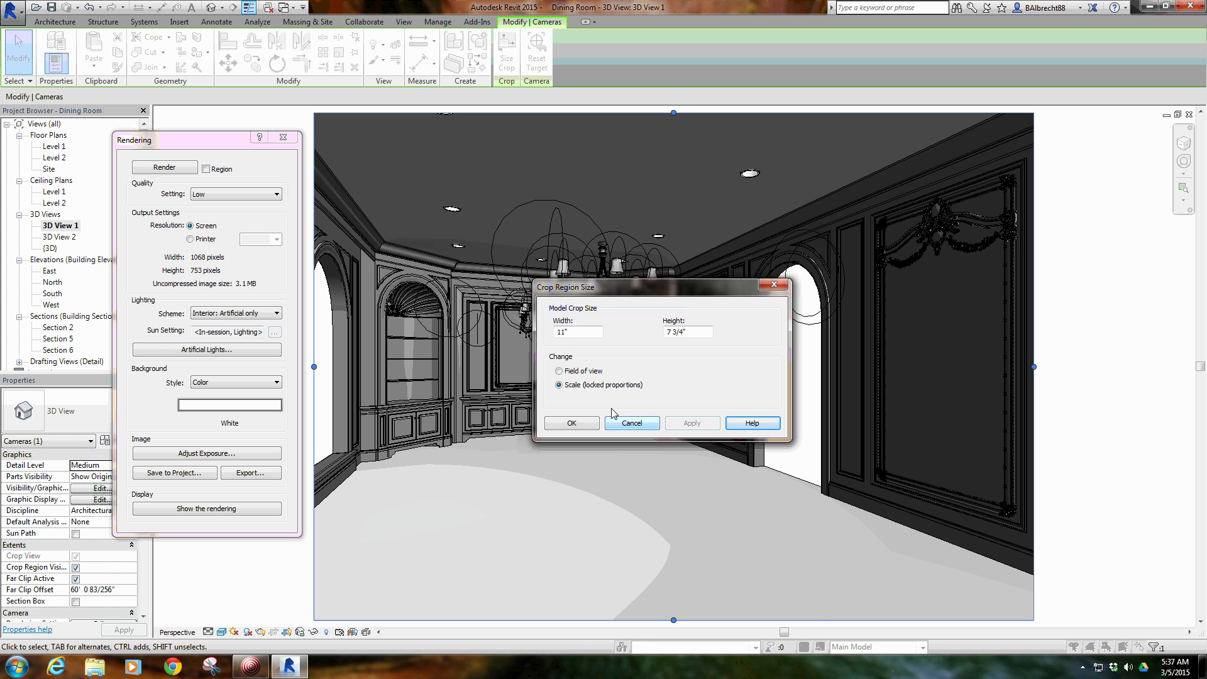
# Check the width and height of the crop region and accept its size.
pyautogui.click(695, 333)
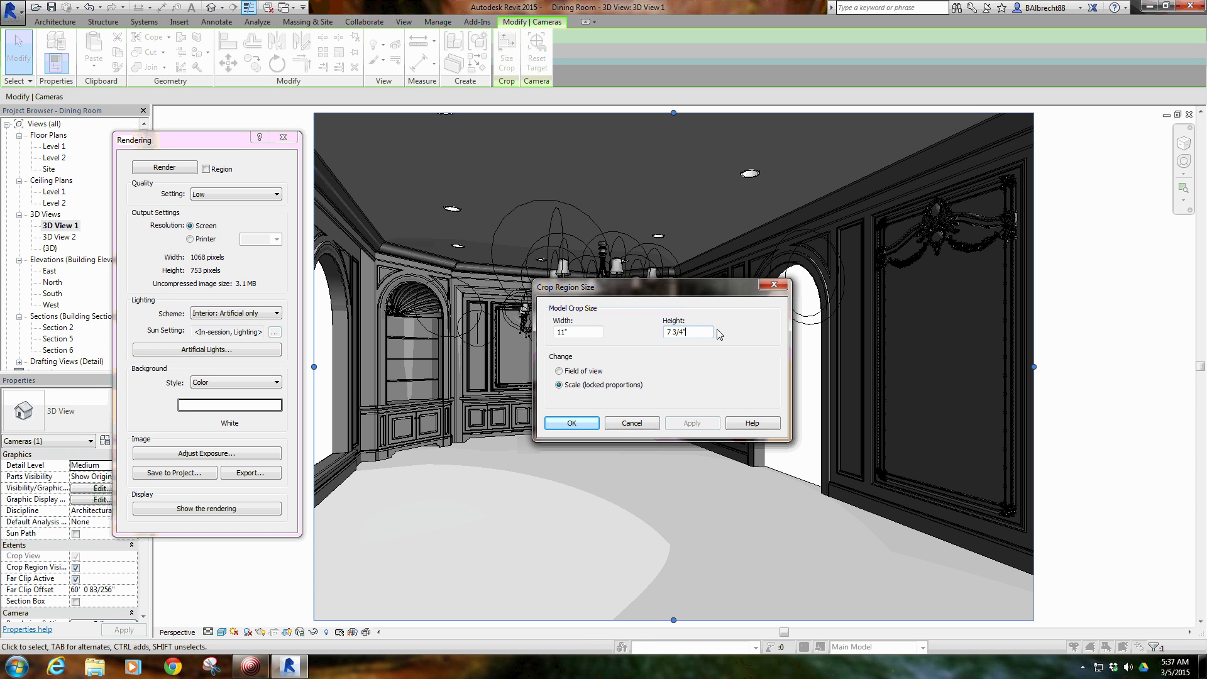
pyautogui.moveTo(695, 333); pyautogui.dragTo(656, 335)
pyautogui.click(669, 333)
pyautogui.moveTo(580, 335); pyautogui.dragTo(536, 336)
pyautogui.moveTo(697, 333); pyautogui.dragTo(636, 335)
pyautogui.click(701, 334)
pyautogui.click(572, 423)
pyautogui.scroll(-1, 608, 529)
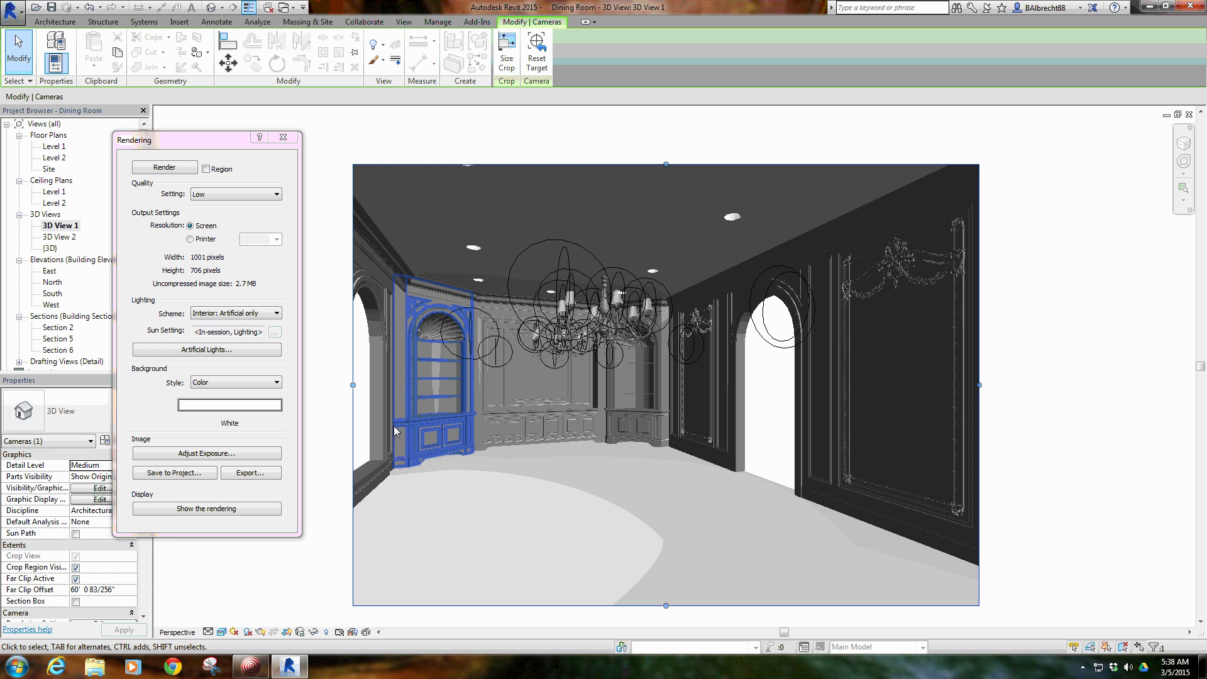
# Set the rendering's output resolution to Printer at 150 DPI.
pyautogui.moveTo(400, 381); pyautogui.dragTo(447, 380, button='middle')
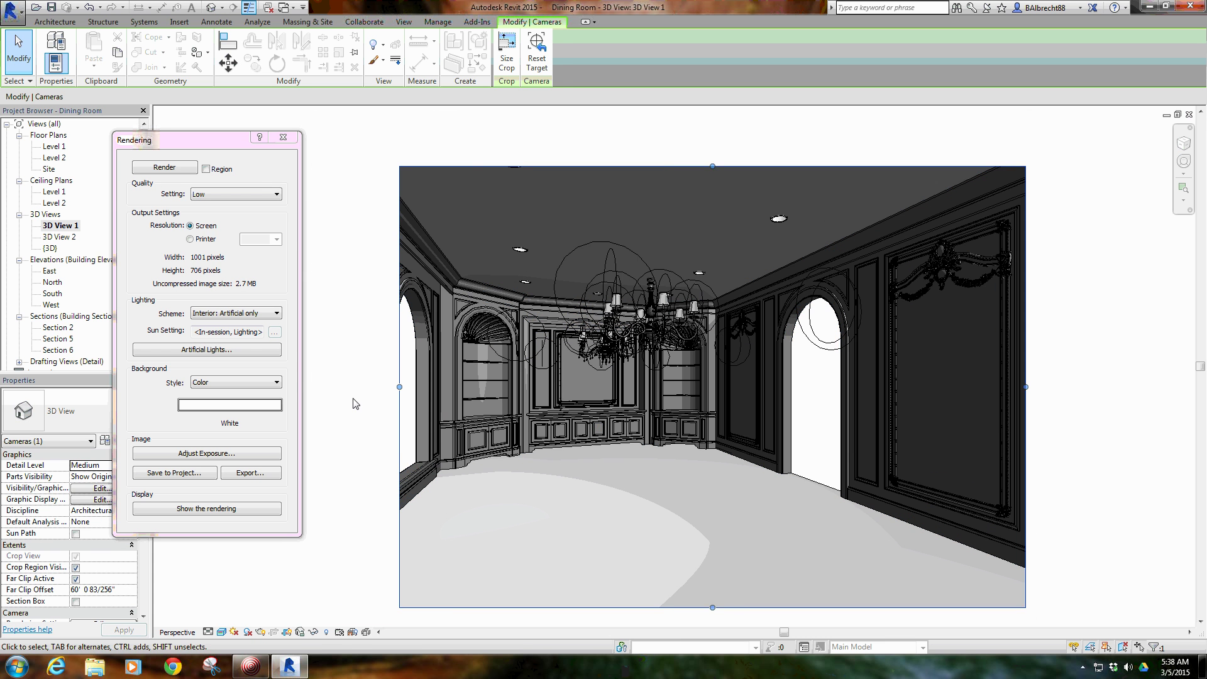
pyautogui.scroll(1, 356, 403)
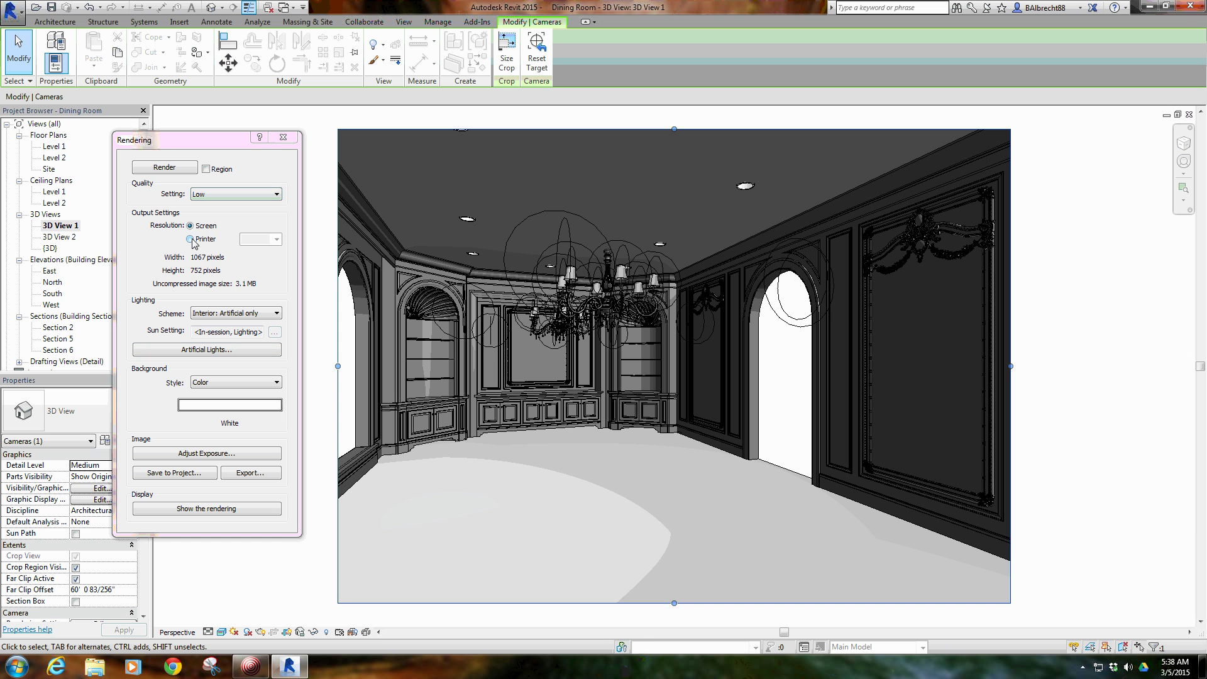
pyautogui.click(191, 240)
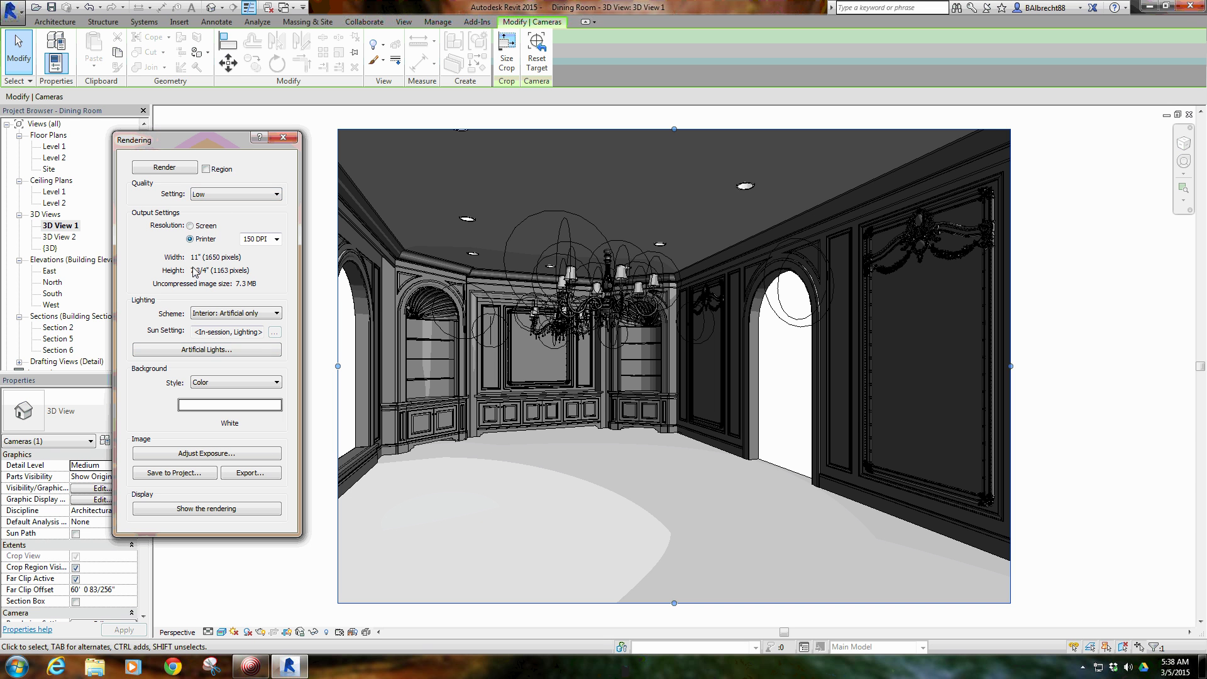
pyautogui.click(278, 241)
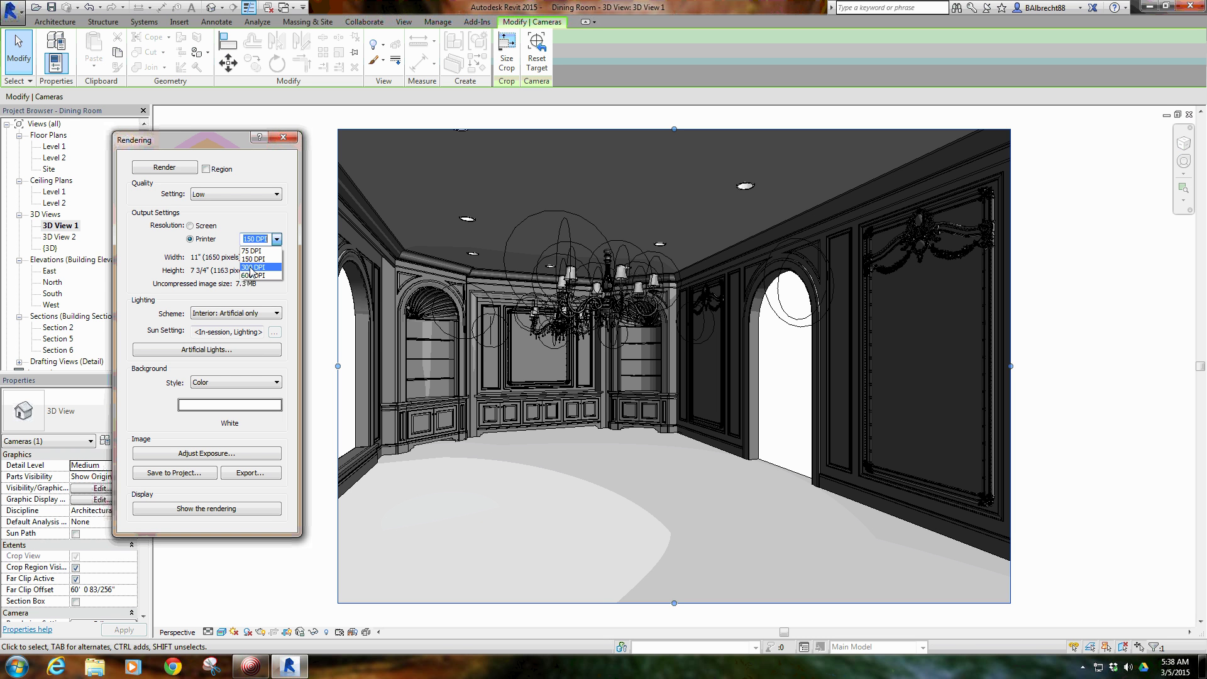
pyautogui.click(251, 268)
pyautogui.click(249, 259)
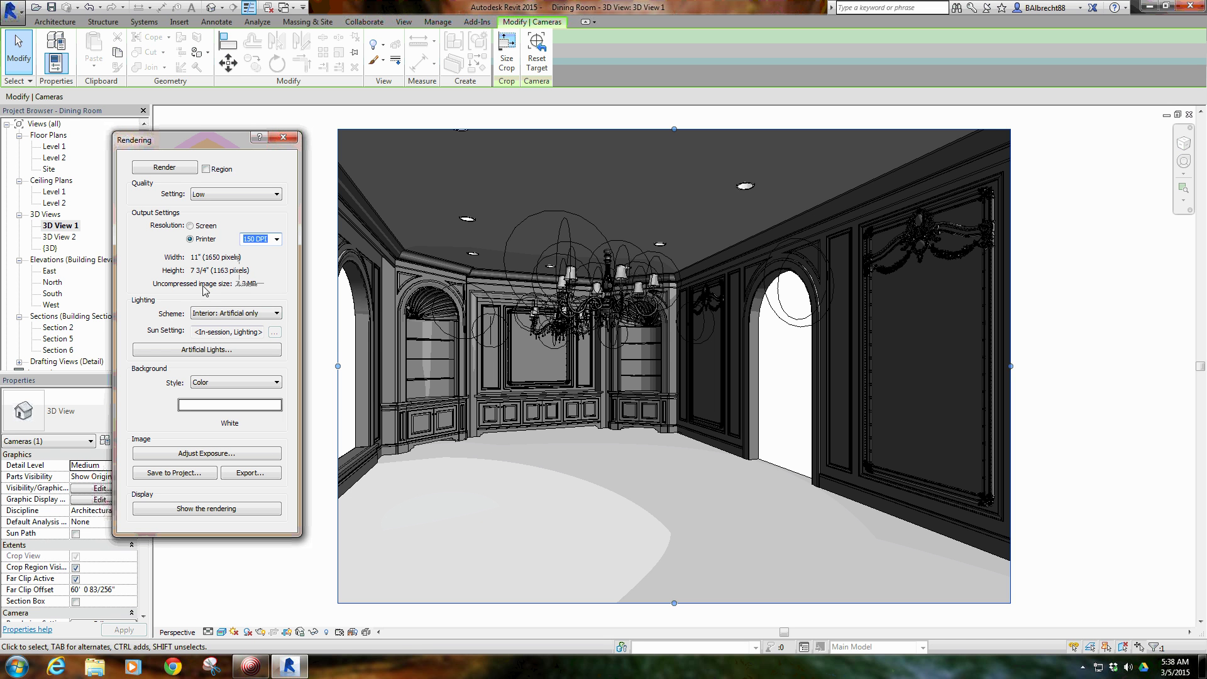
# Check the lighting scheme choices and the dimming of the grouped artificial lights in 3D View 1, leaving the light settings without changes.
pyautogui.click(219, 315)
pyautogui.click(222, 313)
pyautogui.click(221, 313)
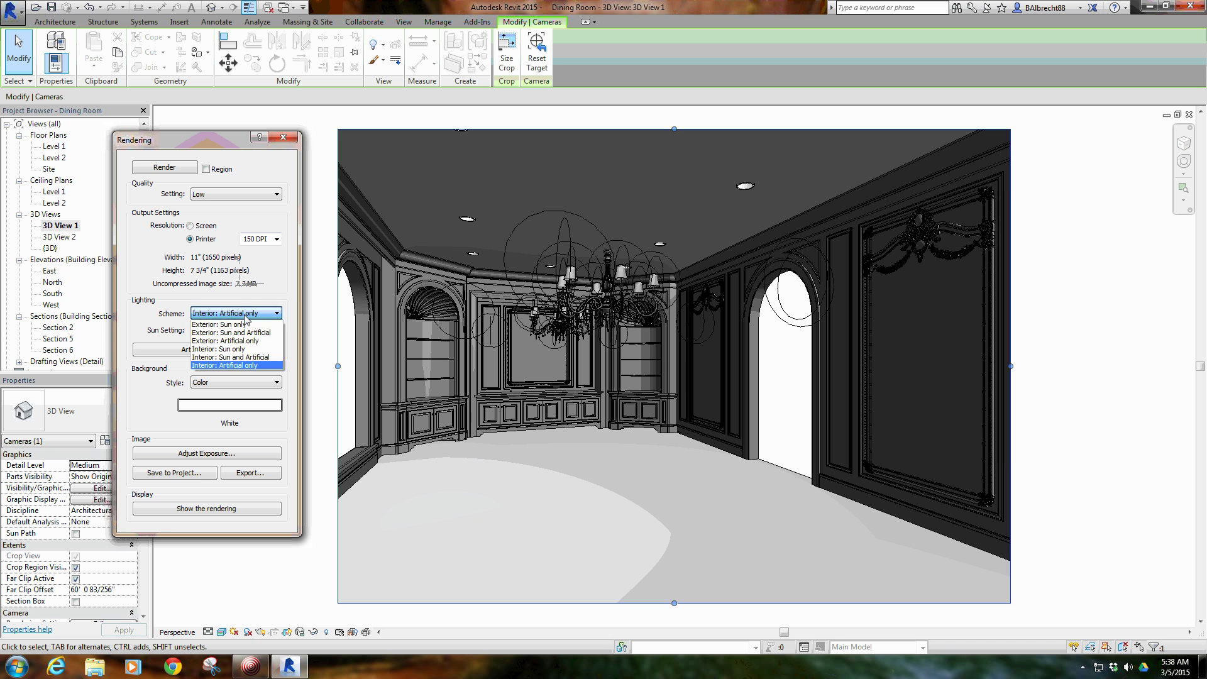
pyautogui.click(223, 313)
pyautogui.click(230, 349)
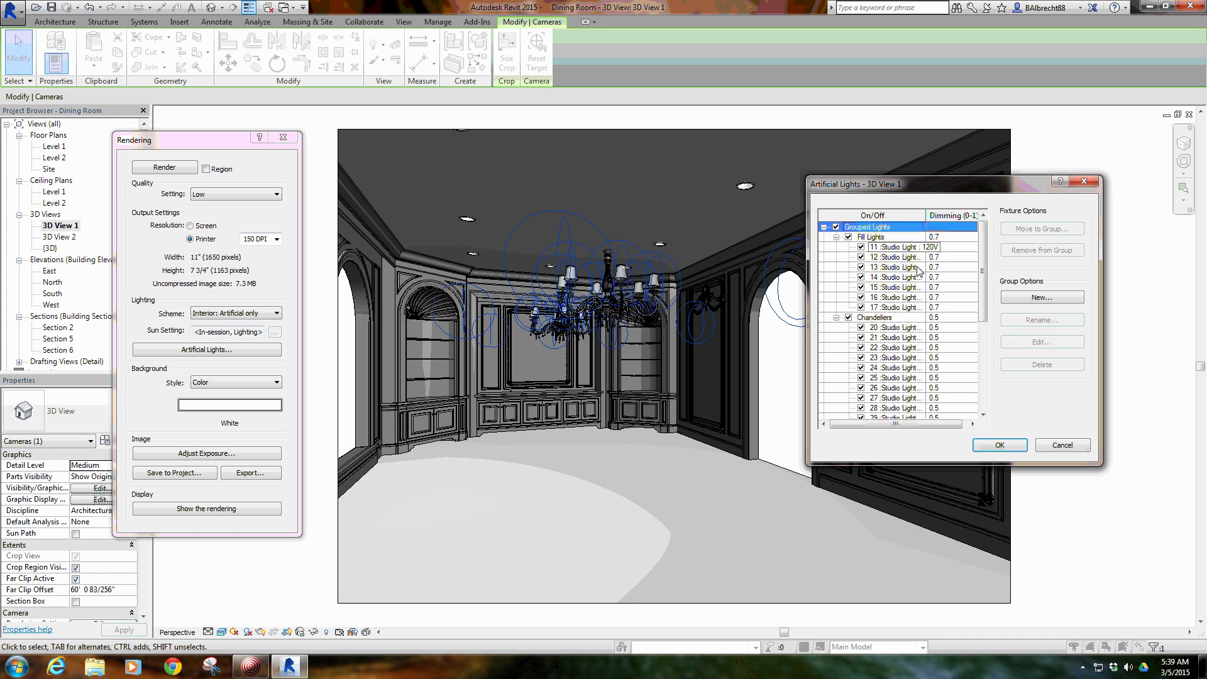
pyautogui.moveTo(983, 308)
pyautogui.mouseDown()
pyautogui.moveTo(984, 342)
pyautogui.moveTo(985, 312)
pyautogui.mouseUp()
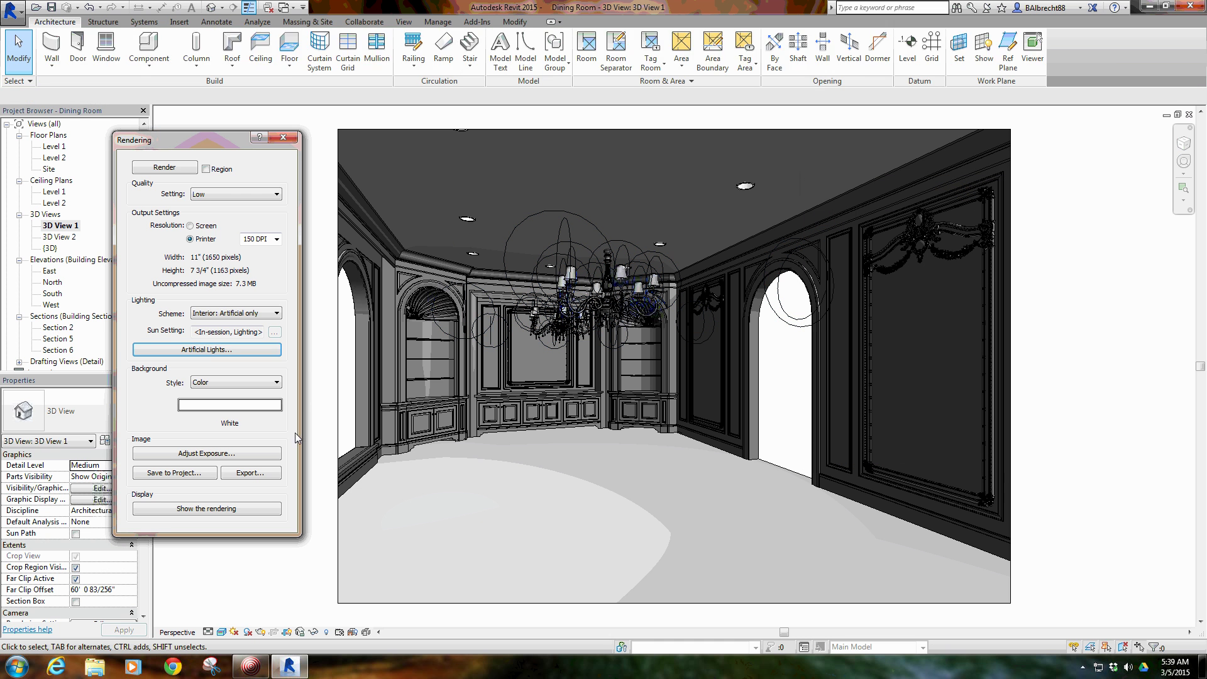
pyautogui.click(1059, 444)
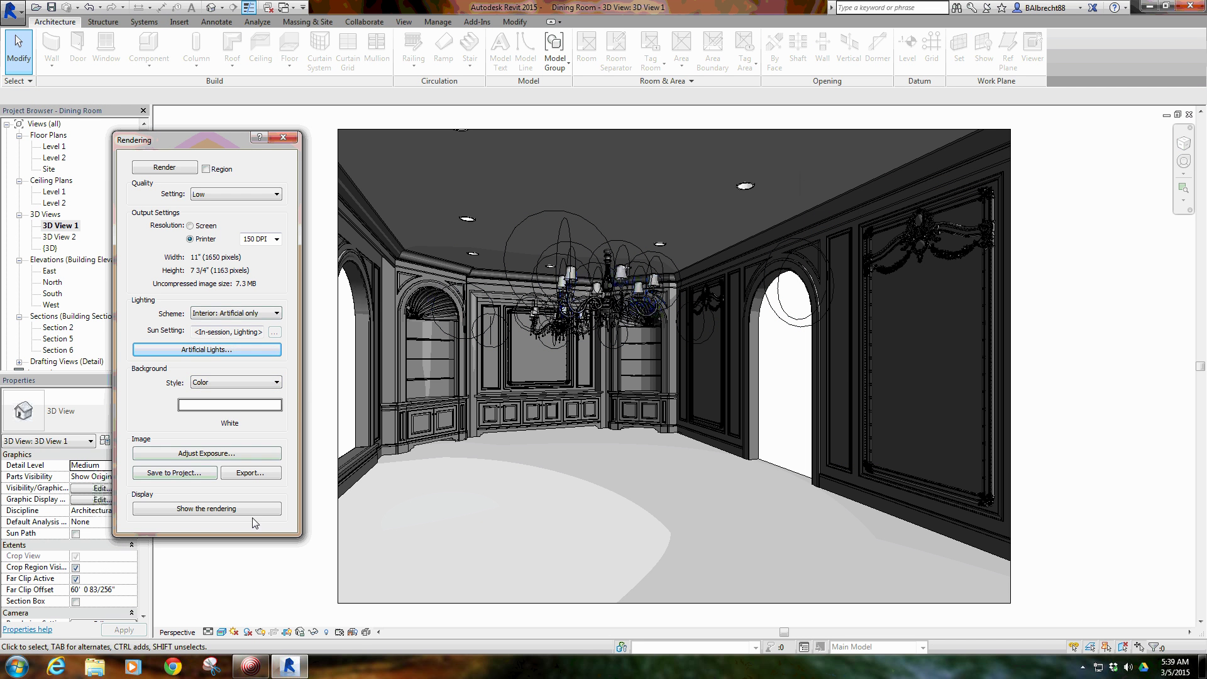
# Show the last rendering and copy the Medium render quality preset to a custom view-specific setting.
pyautogui.click(224, 509)
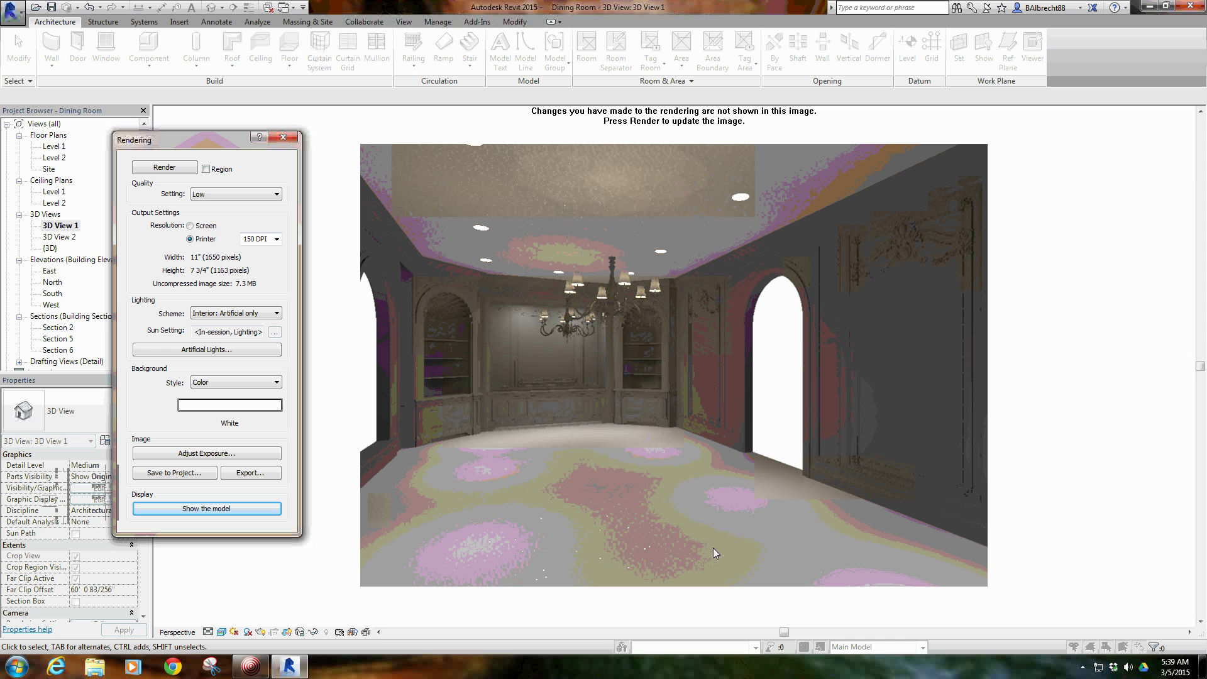
pyautogui.click(228, 198)
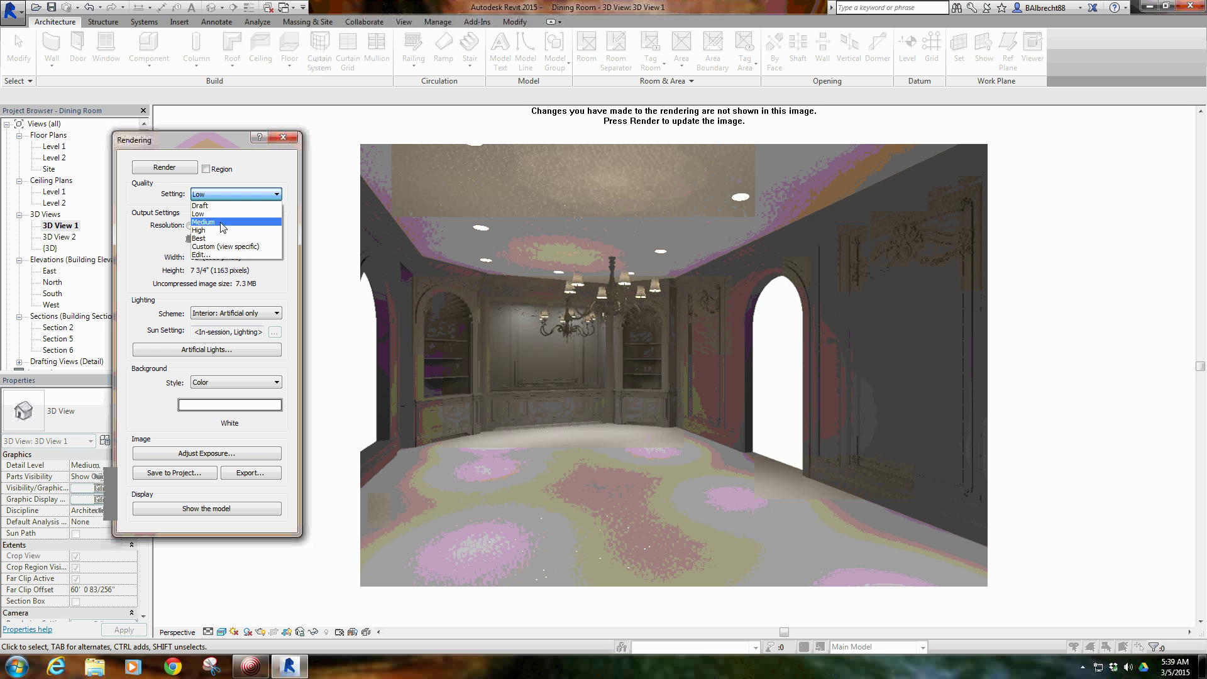
pyautogui.click(199, 255)
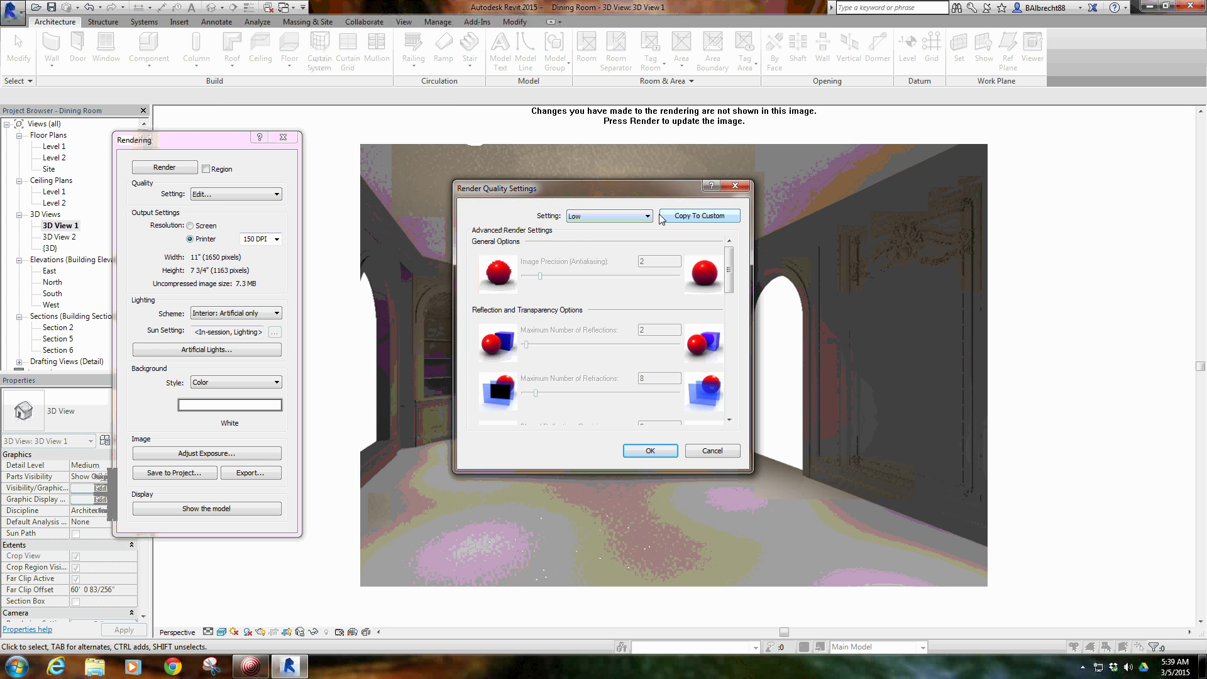
pyautogui.click(609, 216)
pyautogui.click(610, 244)
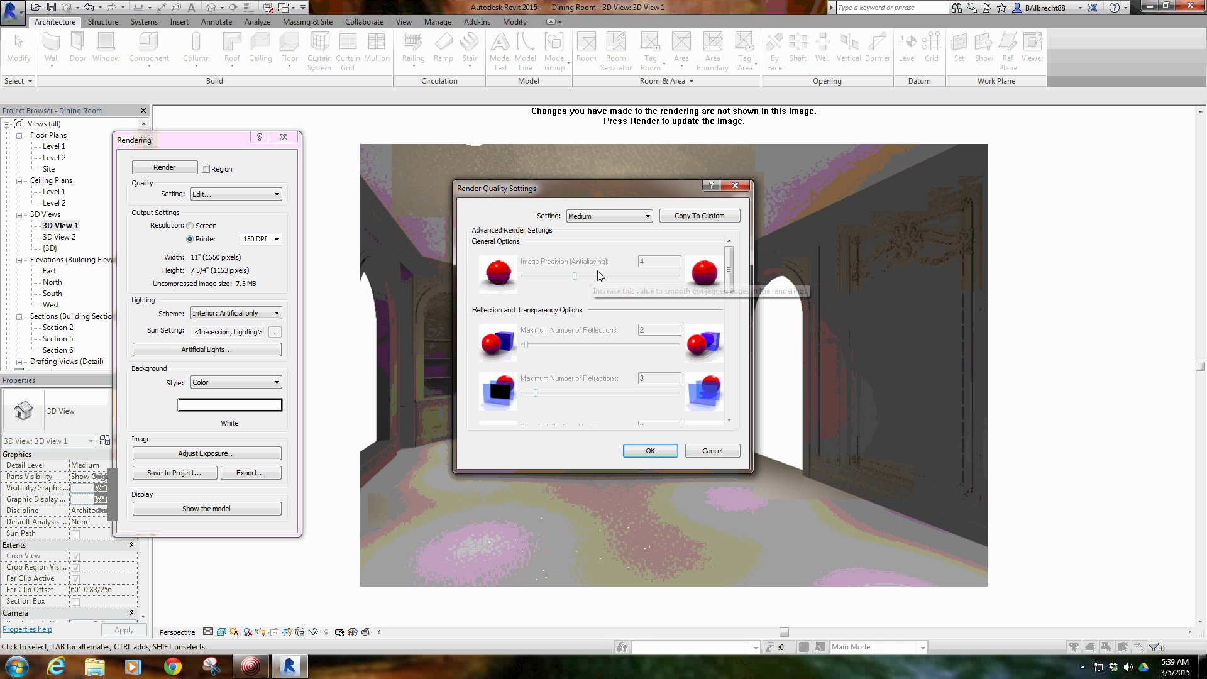
pyautogui.click(699, 216)
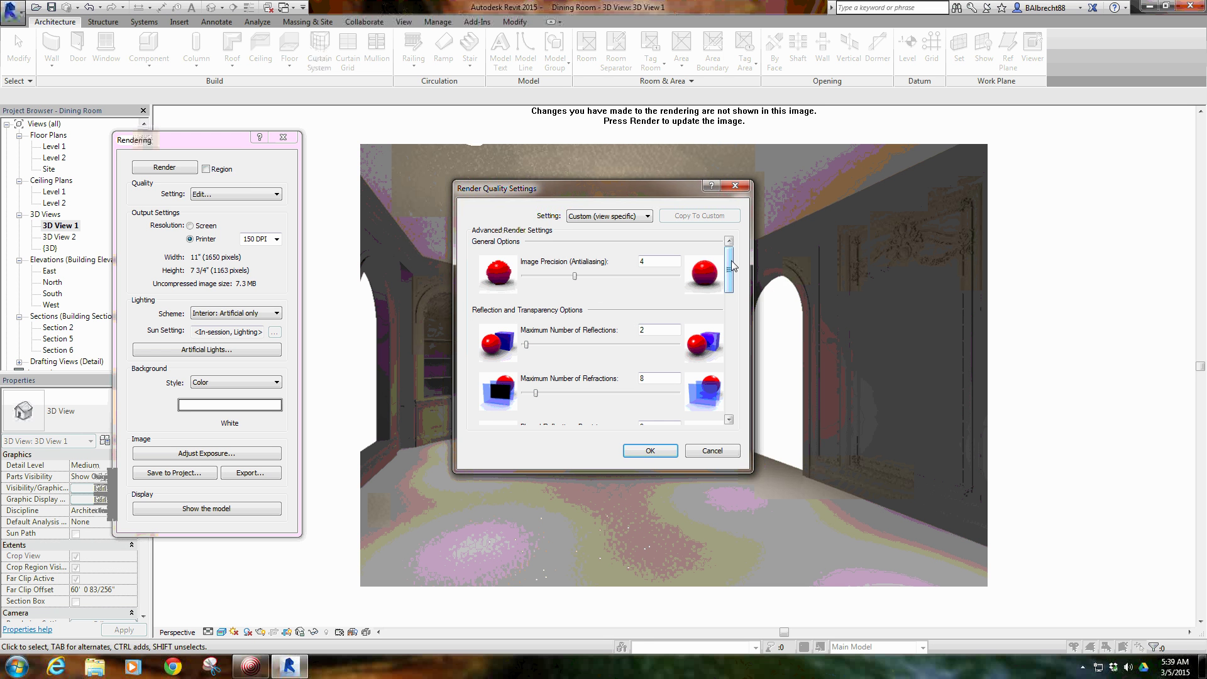
# Move the Render Quality Settings dialog aside to uncover the chandelier and back wall of the rendering.
pyautogui.moveTo(730, 260)
pyautogui.mouseDown()
pyautogui.moveTo(729, 393)
pyautogui.moveTo(730, 260)
pyautogui.mouseUp()
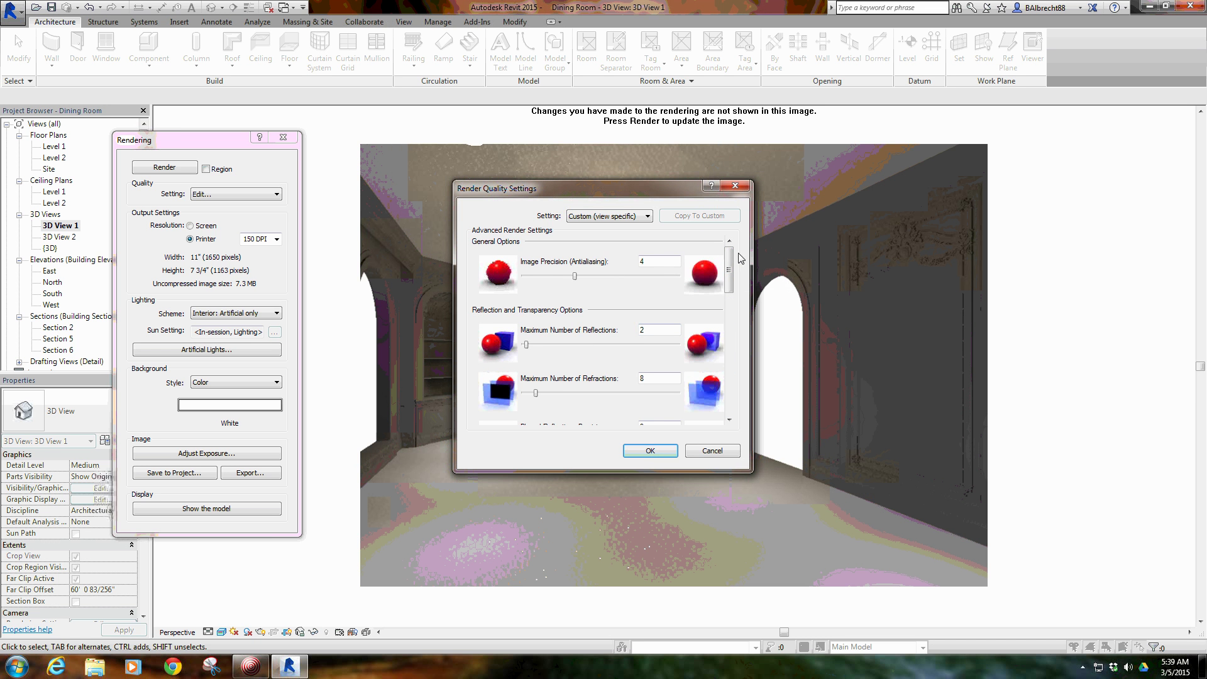
pyautogui.moveTo(729, 257)
pyautogui.mouseDown()
pyautogui.moveTo(730, 396)
pyautogui.moveTo(730, 268)
pyautogui.mouseUp()
pyautogui.moveTo(579, 197); pyautogui.dragTo(893, 198)
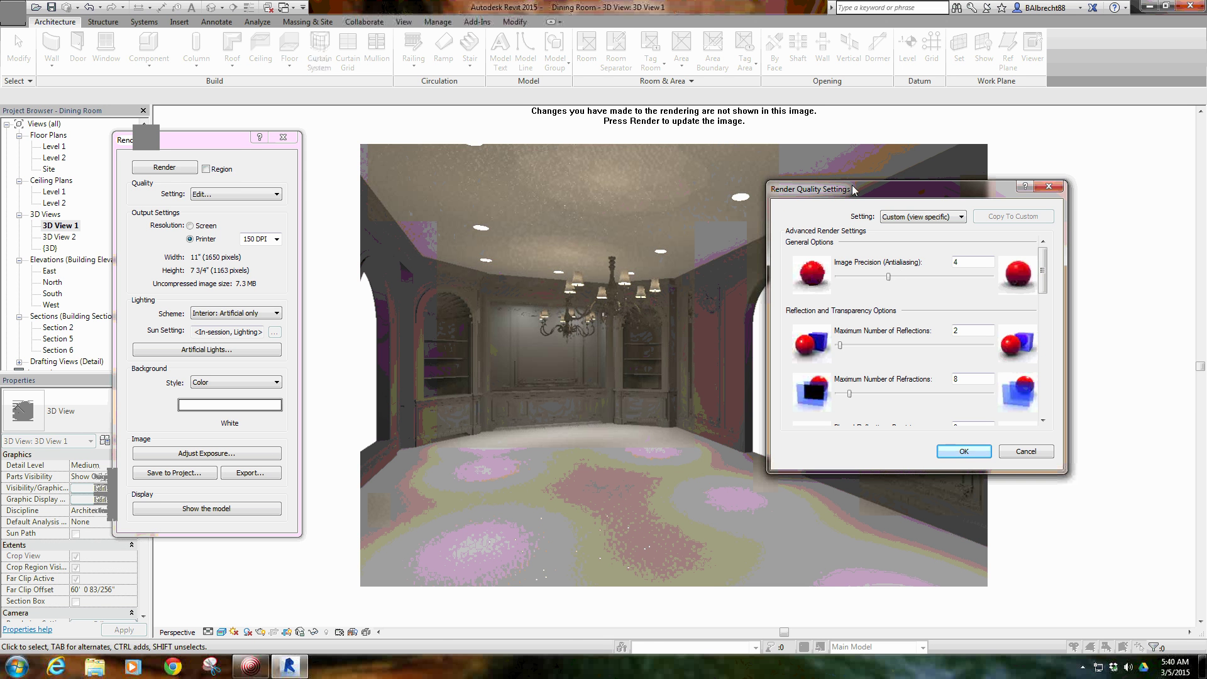
pyautogui.moveTo(817, 189); pyautogui.dragTo(397, 391)
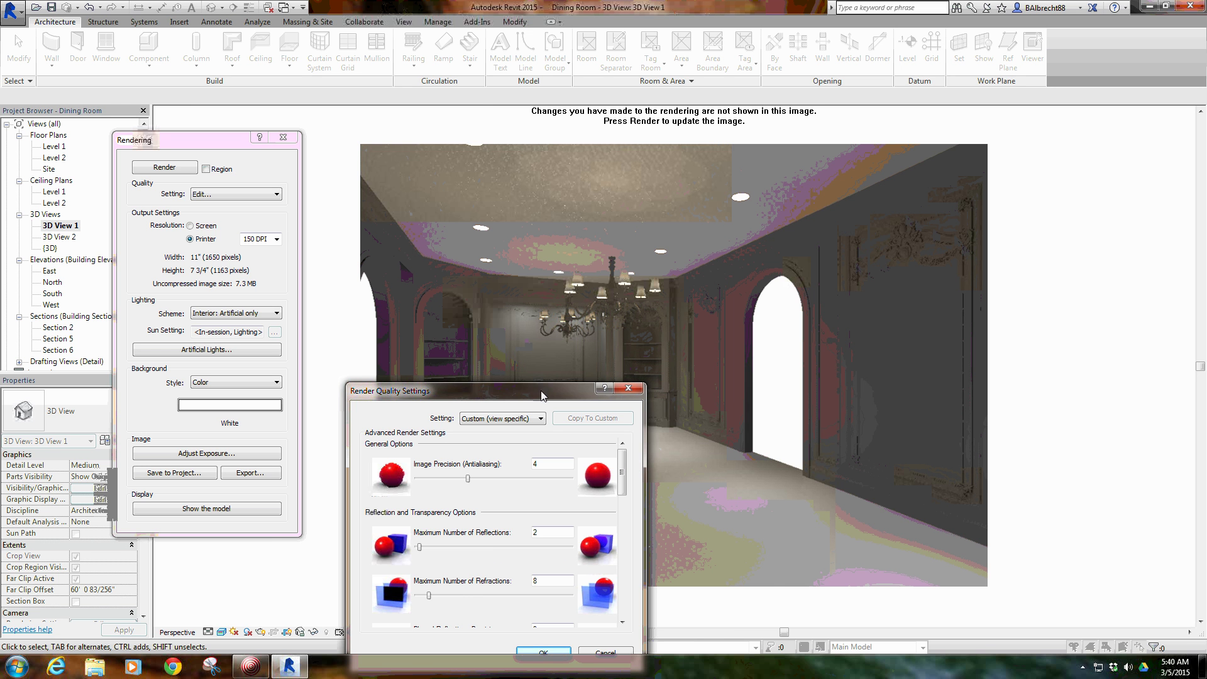
pyautogui.moveTo(543, 396); pyautogui.dragTo(1005, 186)
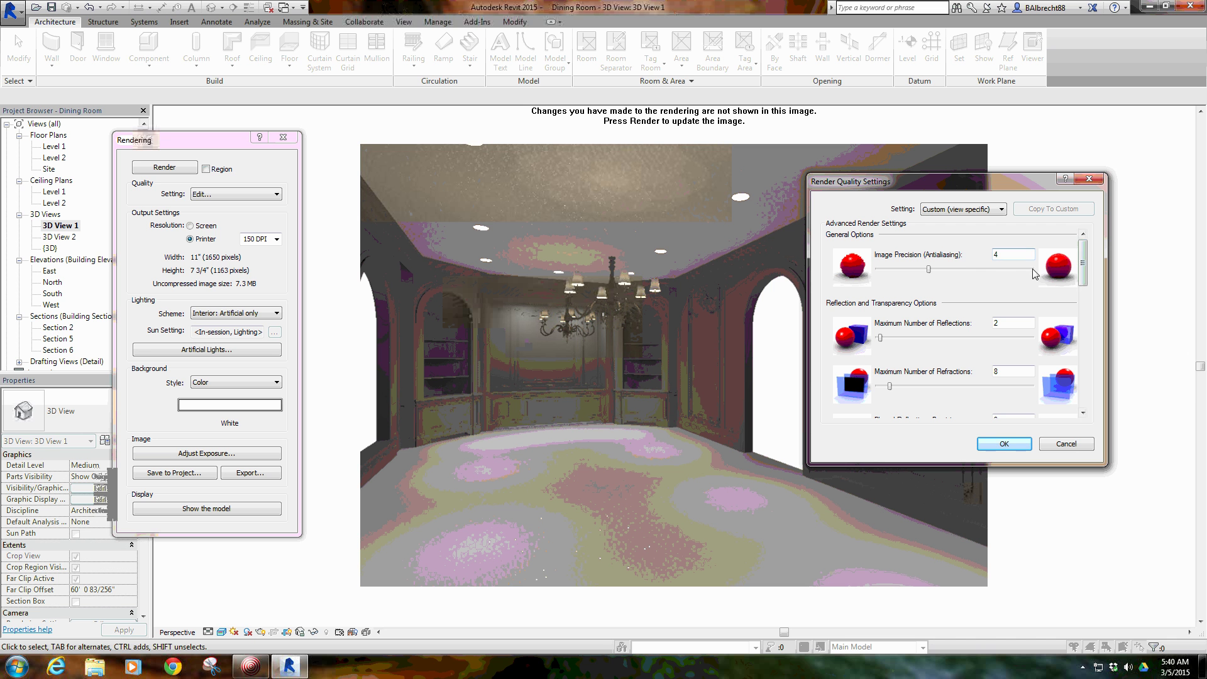
# Set the custom quality's Image Precision (Antialiasing) to 7.
pyautogui.click(948, 268)
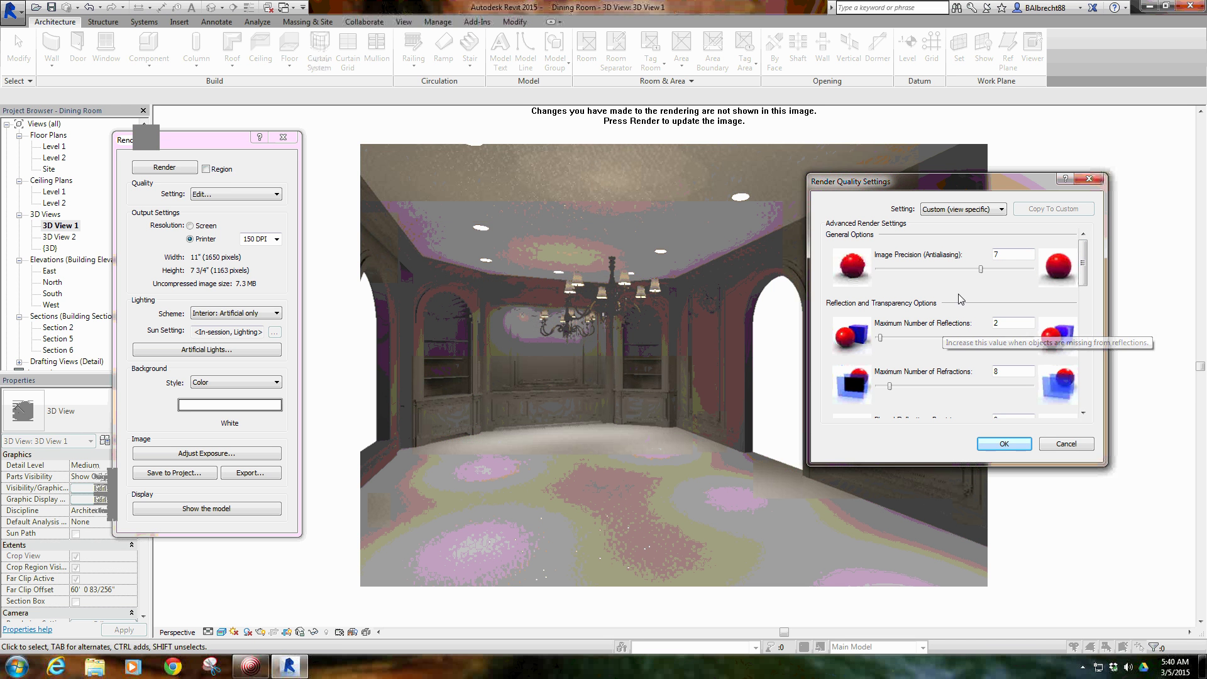
pyautogui.click(976, 269)
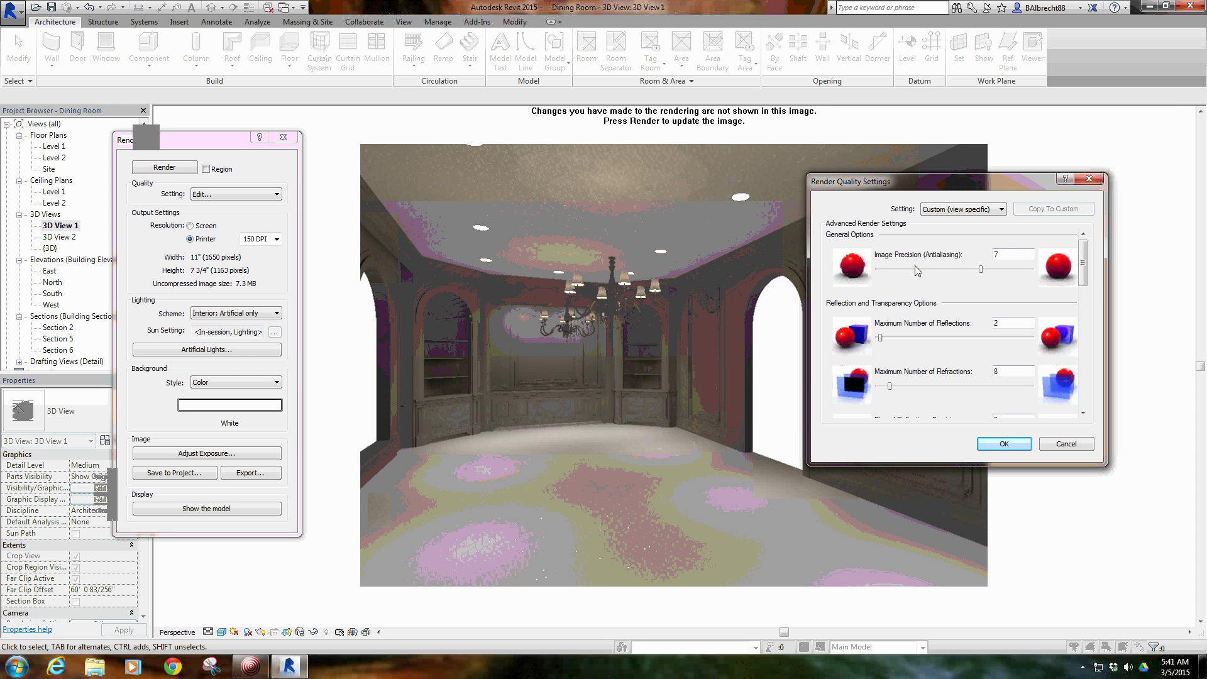
pyautogui.click(986, 275)
pyautogui.click(977, 272)
pyautogui.click(989, 270)
pyautogui.click(1000, 268)
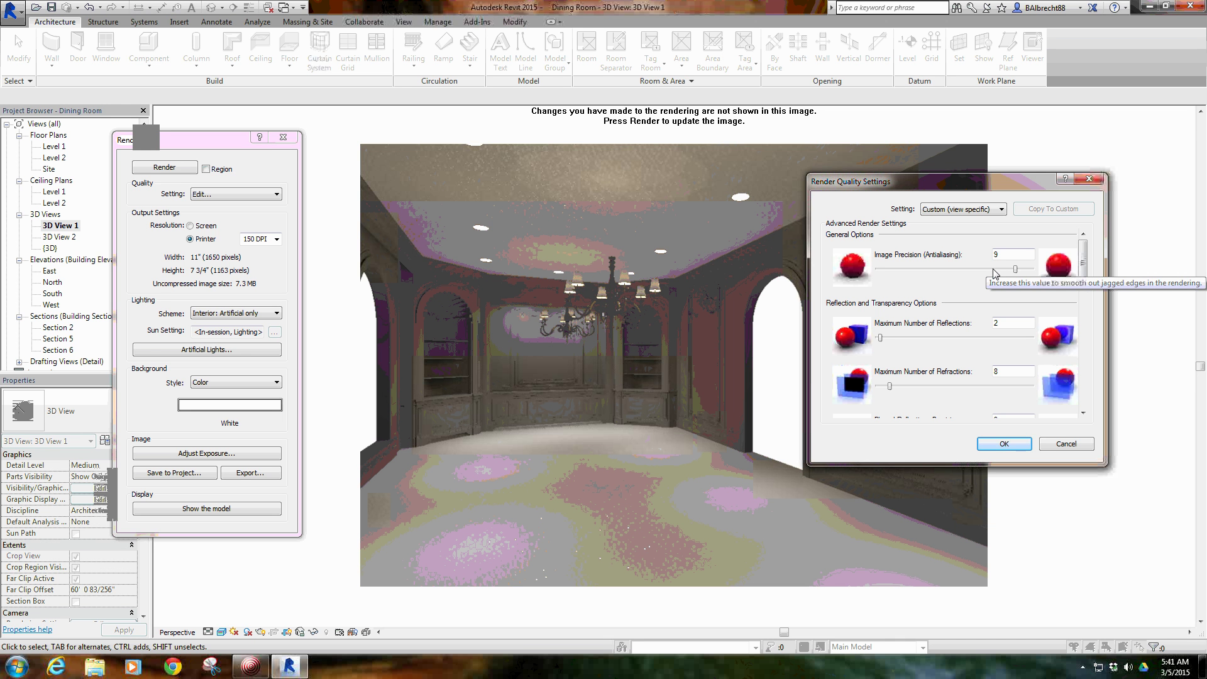
pyautogui.click(994, 271)
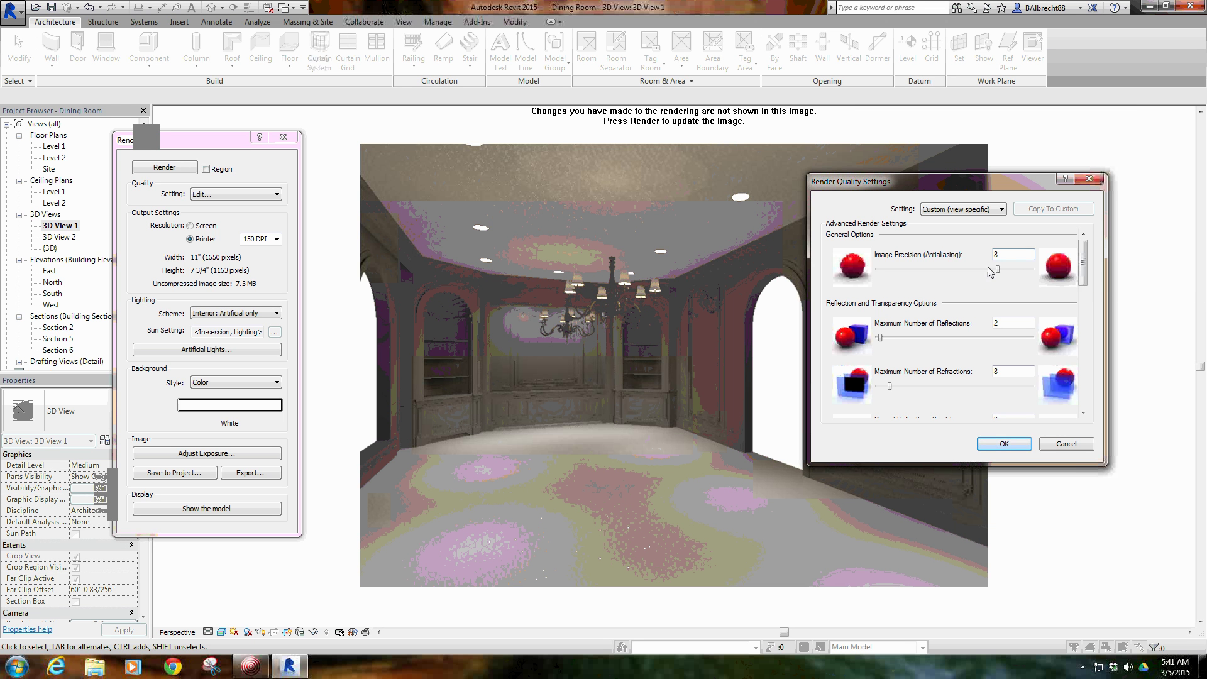
pyautogui.moveTo(997, 269); pyautogui.dragTo(986, 269)
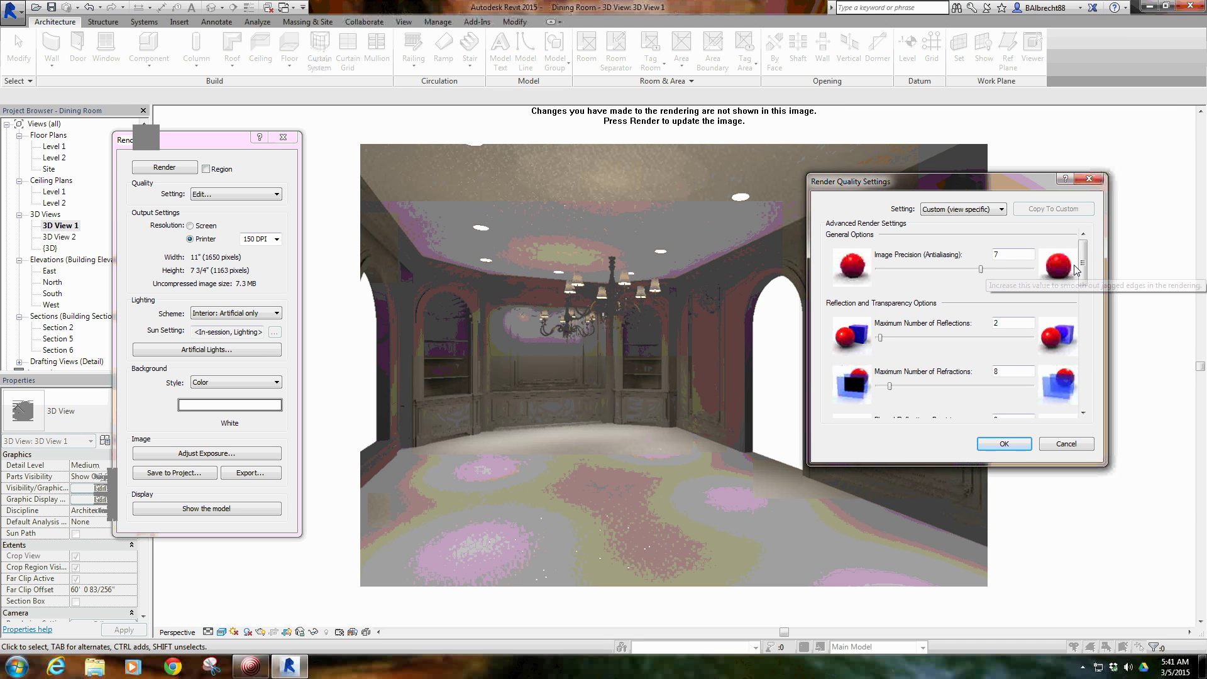
pyautogui.click(1002, 255)
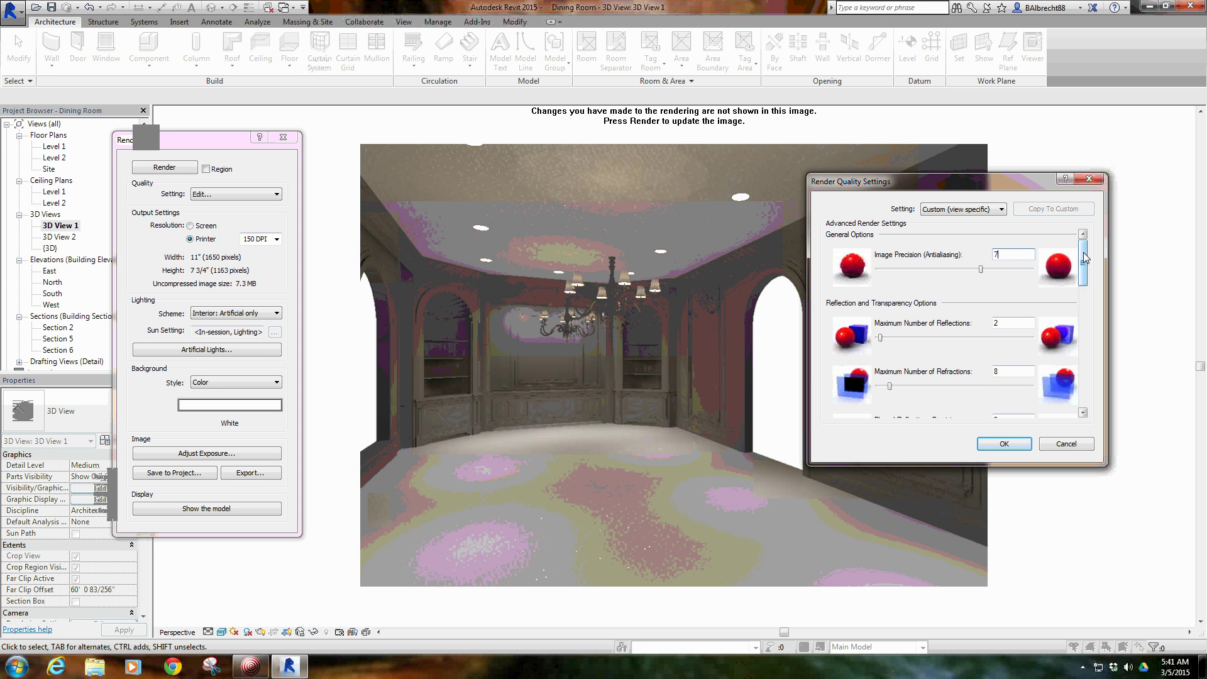
# Raise the Maximum Number of Reflections to 15 in the custom quality settings.
pyautogui.moveTo(1083, 251); pyautogui.dragTo(1084, 284)
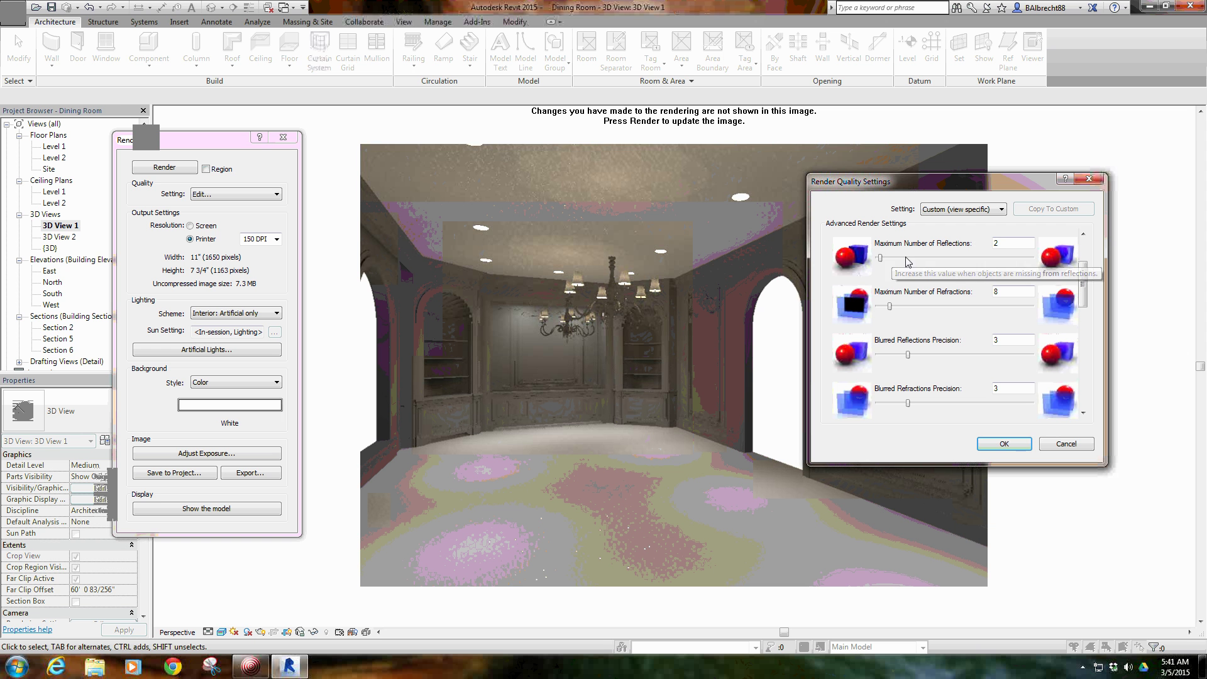
pyautogui.moveTo(880, 257)
pyautogui.mouseDown()
pyautogui.moveTo(1019, 263)
pyautogui.moveTo(878, 259)
pyautogui.moveTo(900, 256)
pyautogui.mouseUp()
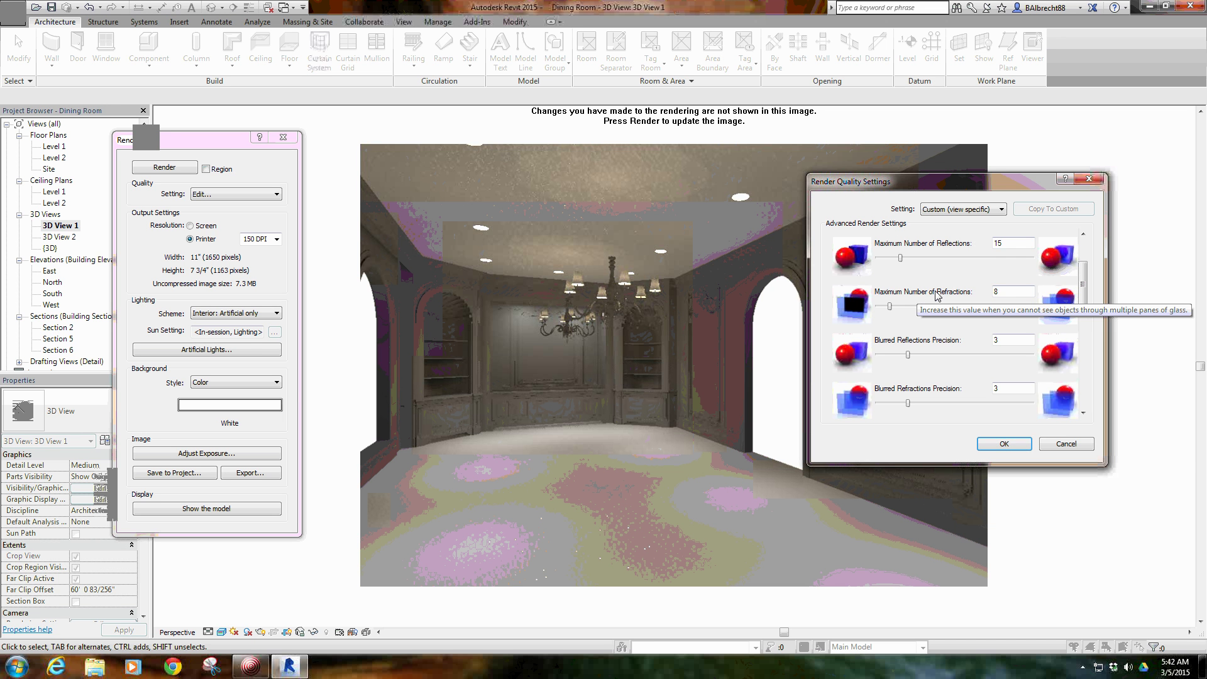
pyautogui.click(1011, 247)
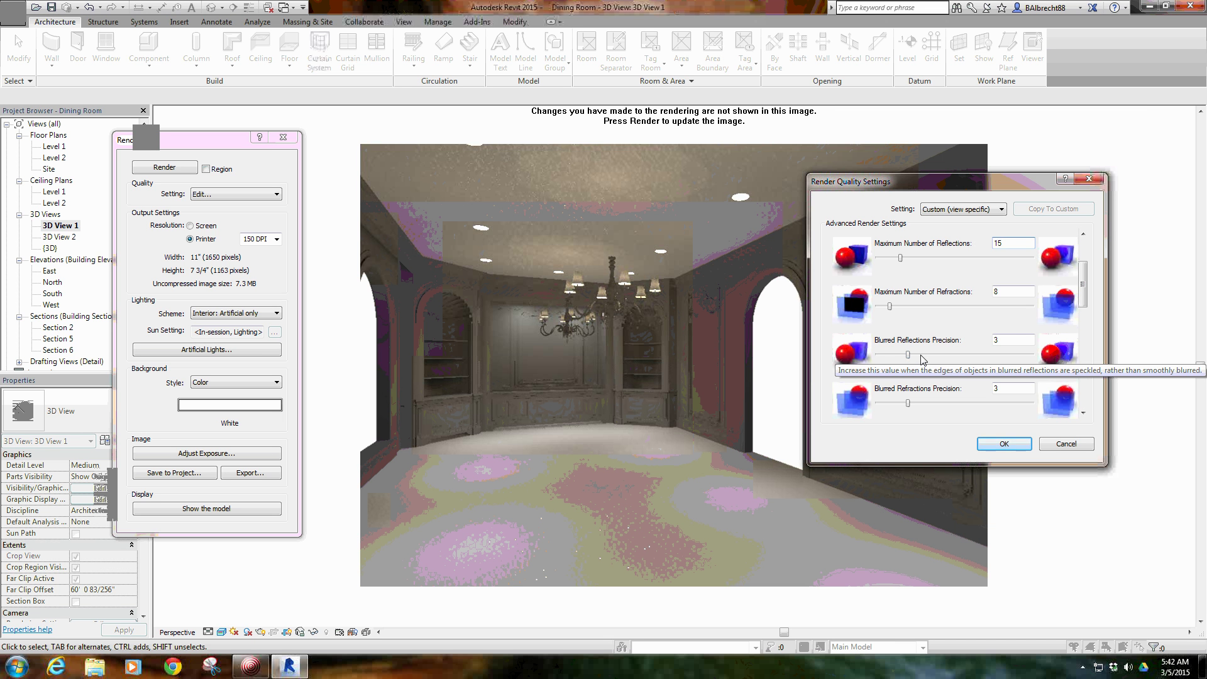
# Try a Blurred Reflections Precision of 5 and bring the value back down.
pyautogui.moveTo(907, 355); pyautogui.dragTo(941, 353)
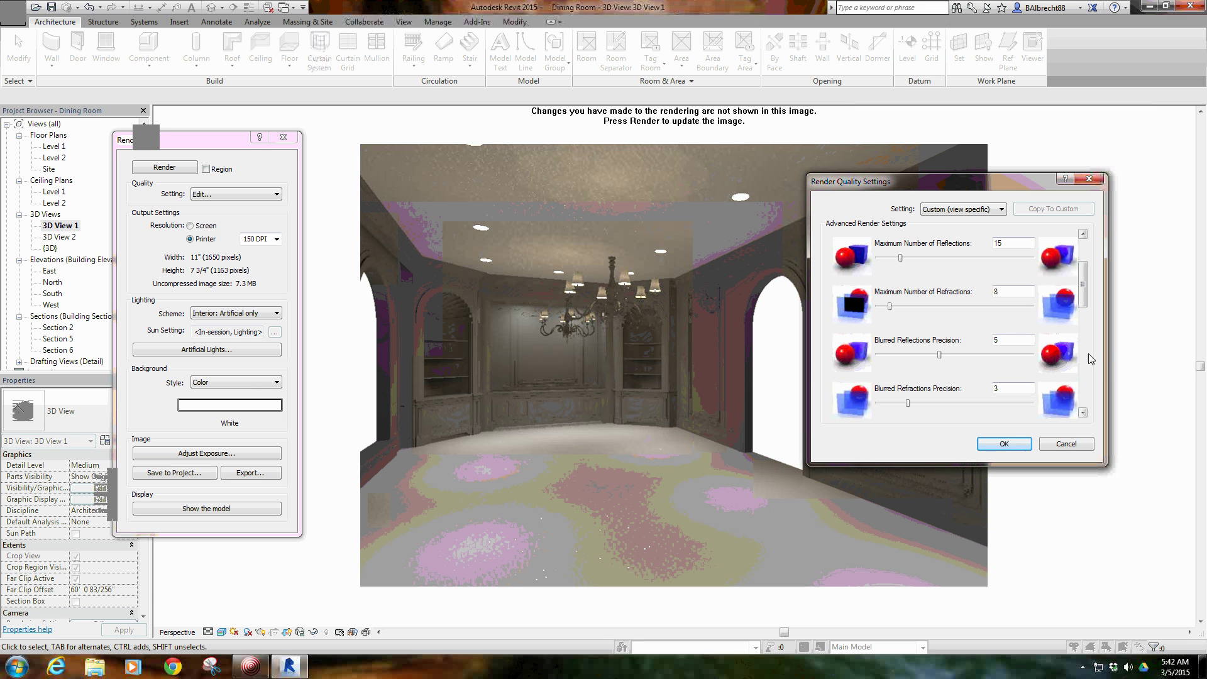
pyautogui.moveTo(939, 354); pyautogui.dragTo(907, 355)
pyautogui.click(942, 355)
pyautogui.click(921, 356)
pyautogui.moveTo(889, 306)
pyautogui.mouseDown()
pyautogui.moveTo(903, 307)
pyautogui.moveTo(890, 307)
pyautogui.mouseUp()
# Raise the Soft Shadow Precision to 6 in the shadow options.
pyautogui.moveTo(1082, 285); pyautogui.dragTo(1083, 337)
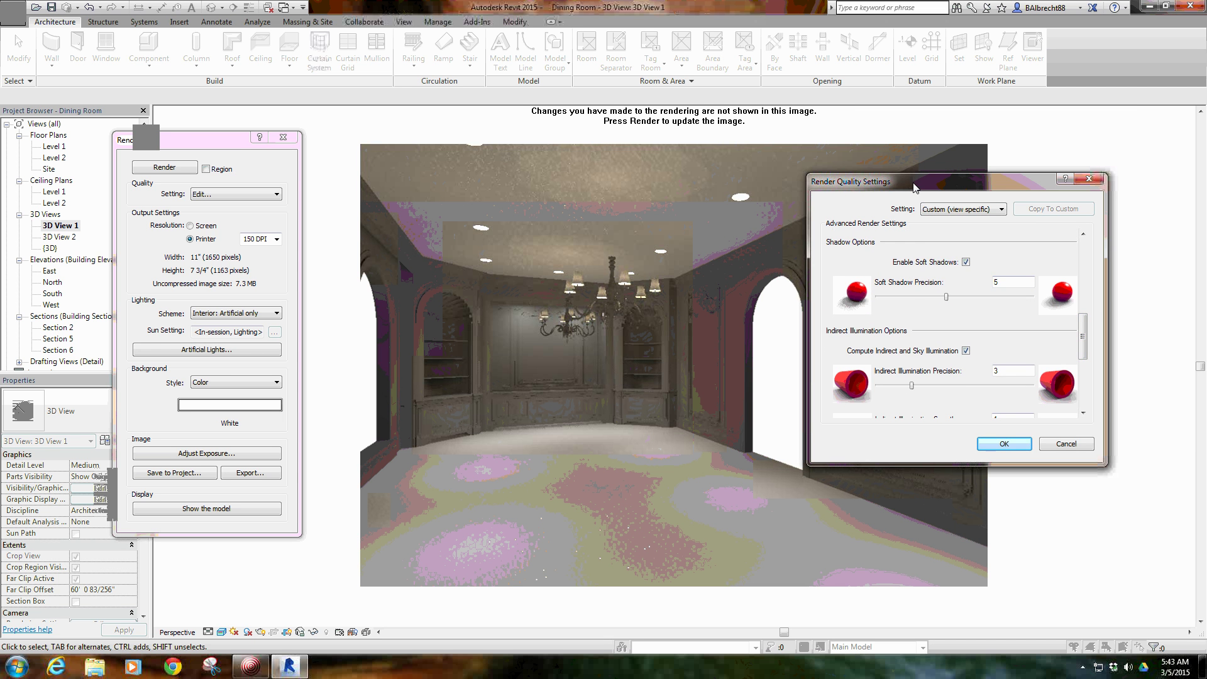
pyautogui.moveTo(902, 174); pyautogui.dragTo(949, 274)
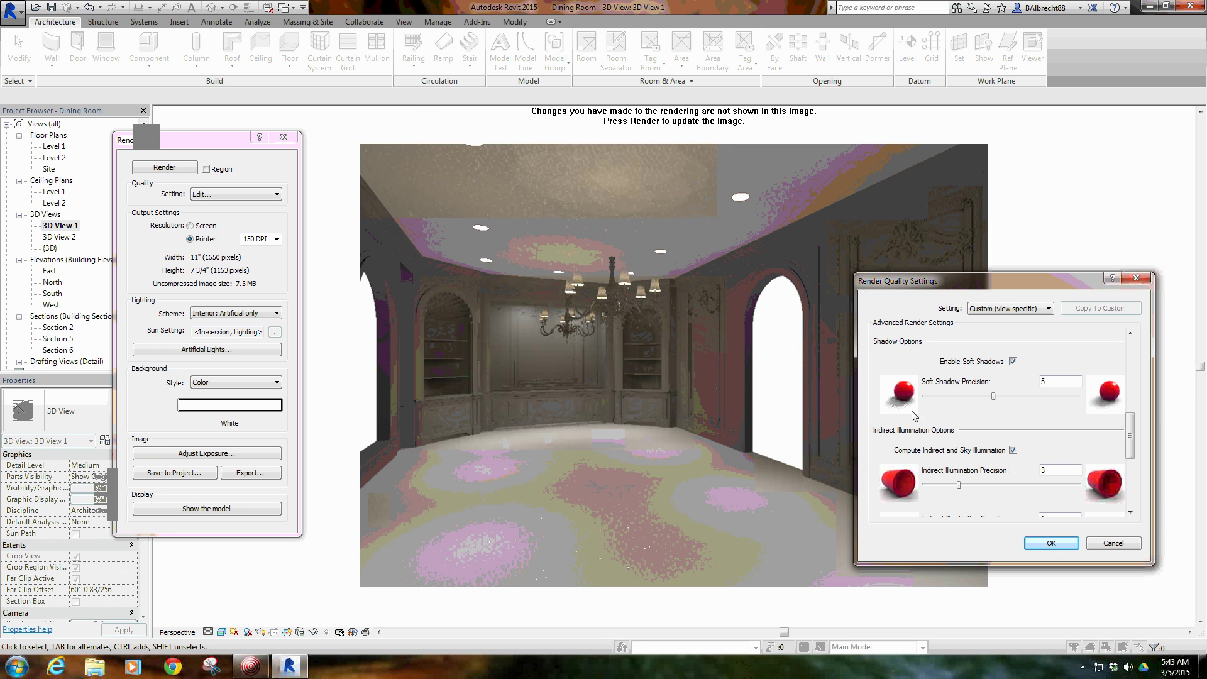
pyautogui.click(1026, 397)
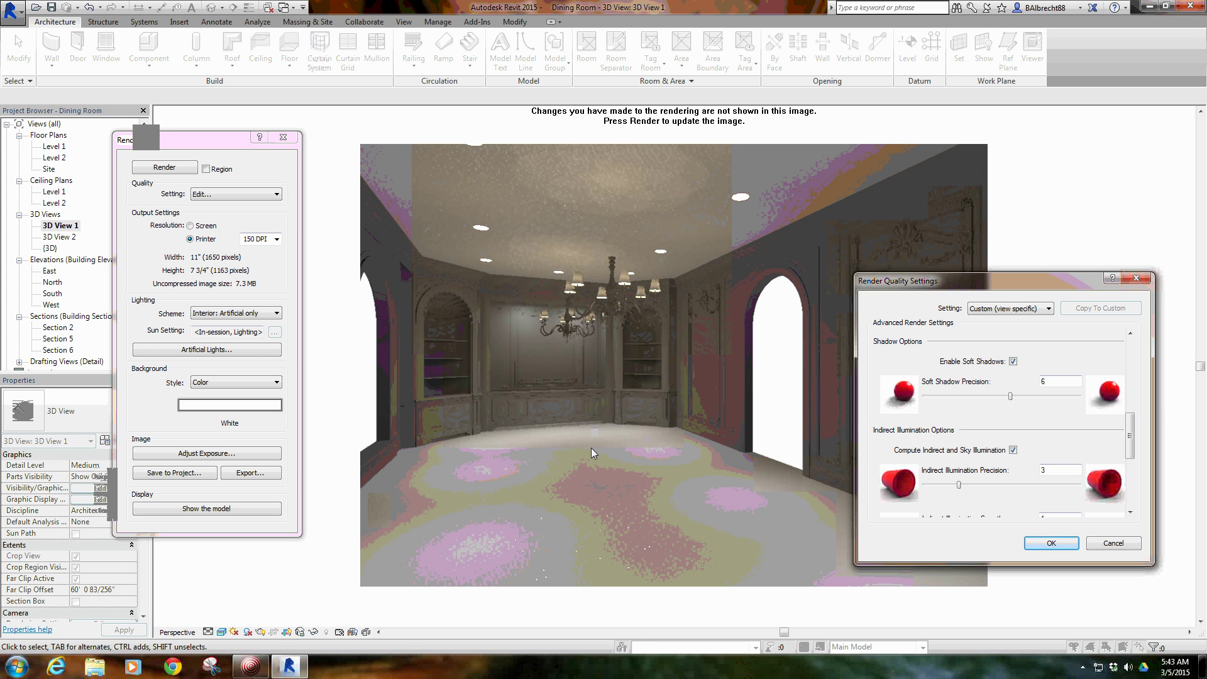
pyautogui.click(982, 294)
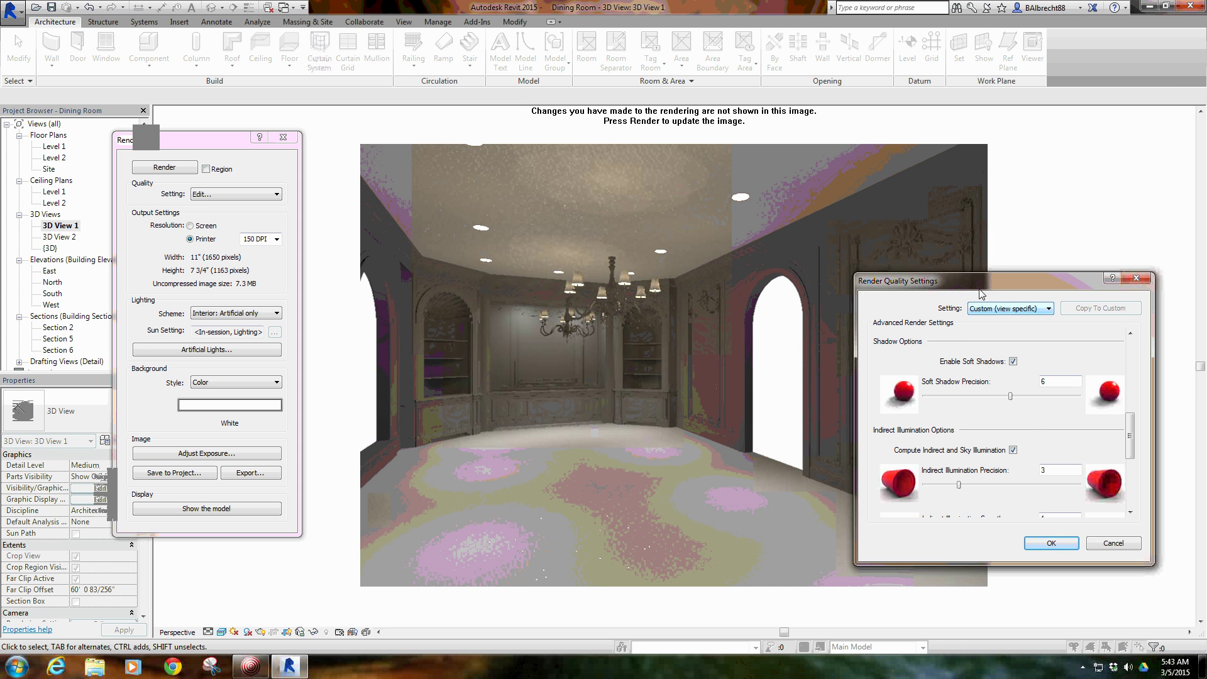
pyautogui.moveTo(979, 290); pyautogui.dragTo(965, 259)
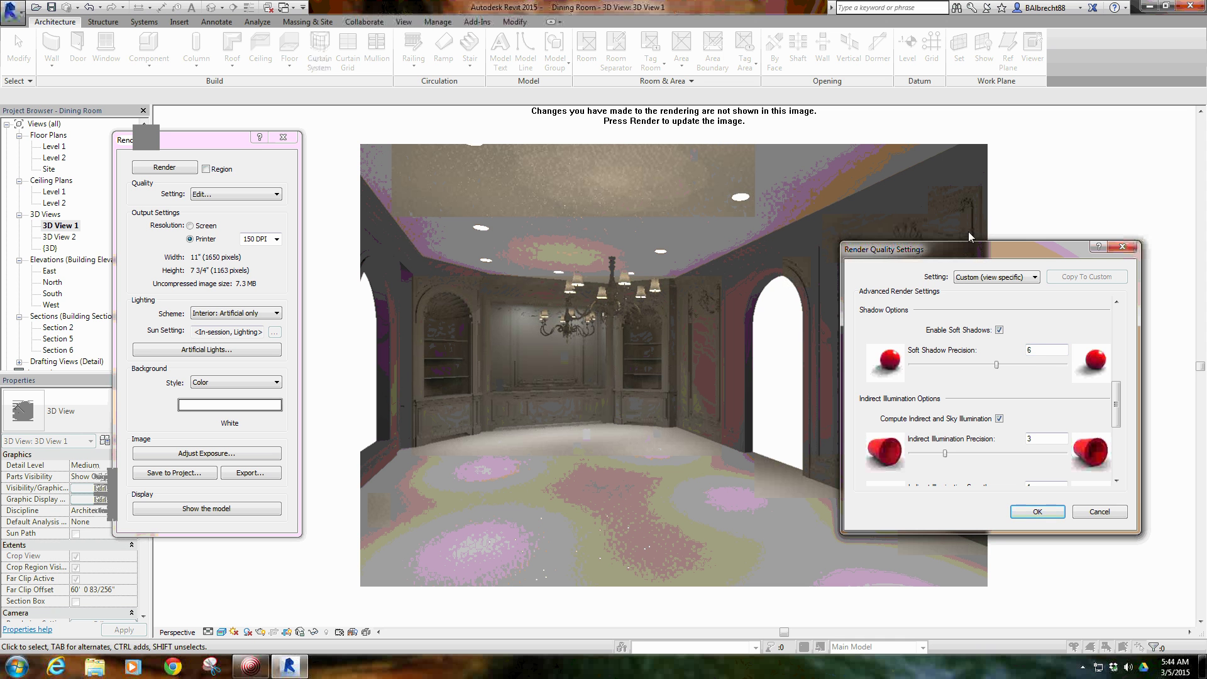
pyautogui.moveTo(965, 243); pyautogui.dragTo(950, 205)
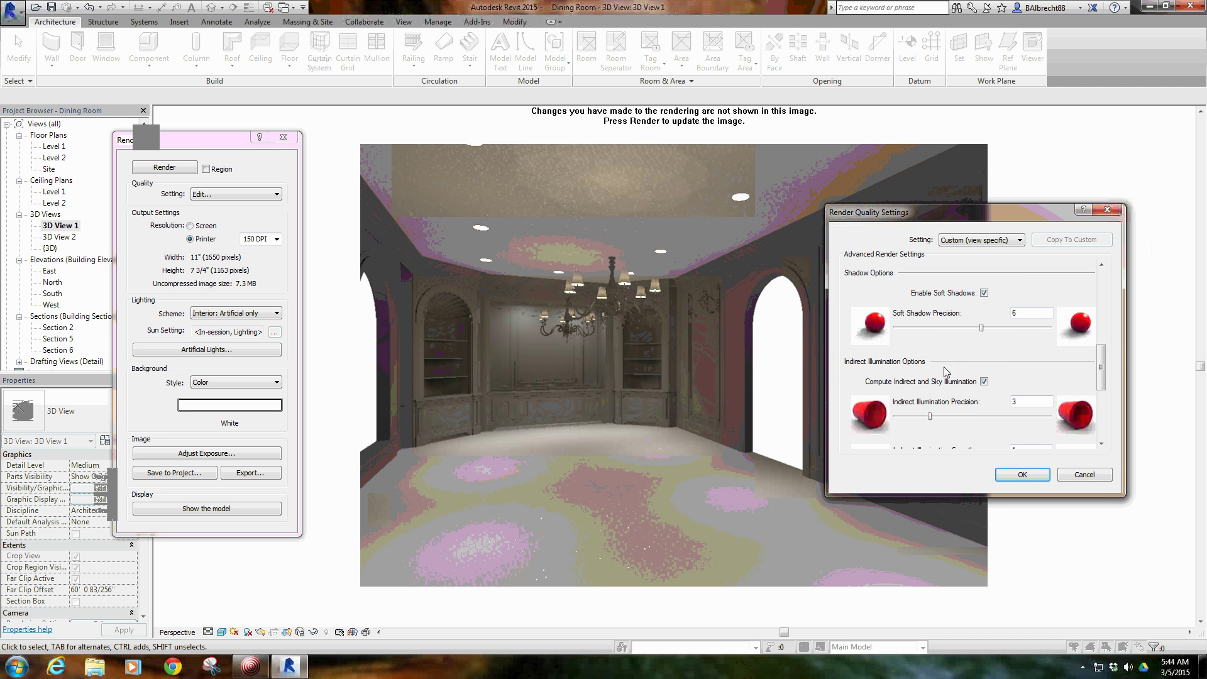
pyautogui.click(975, 240)
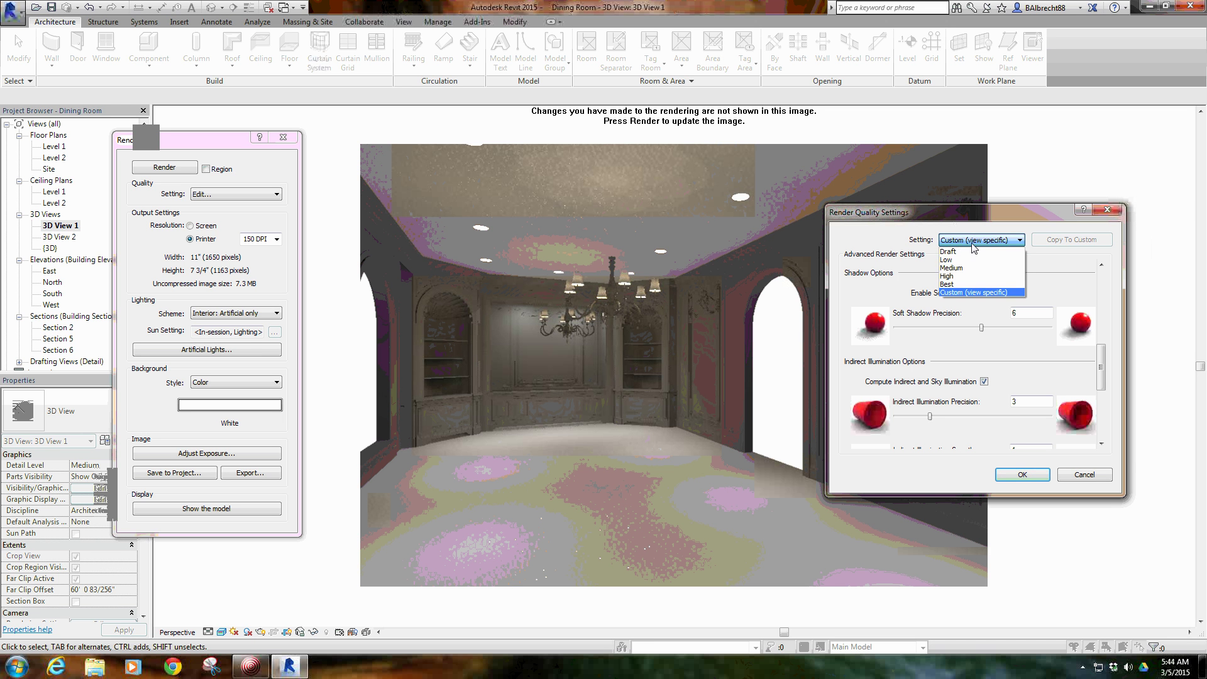
pyautogui.click(987, 240)
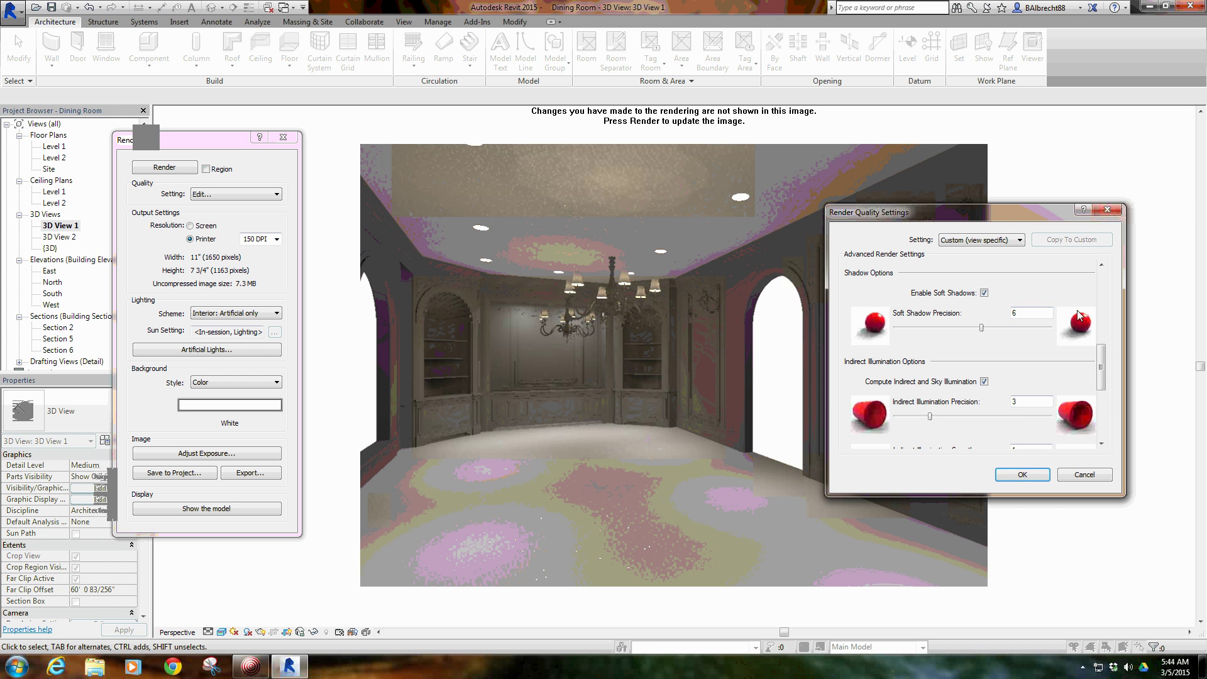
# Raise the Indirect Illumination Smoothness to 5 in the custom quality's indirect illumination options.
pyautogui.moveTo(1100, 361); pyautogui.dragTo(1102, 393)
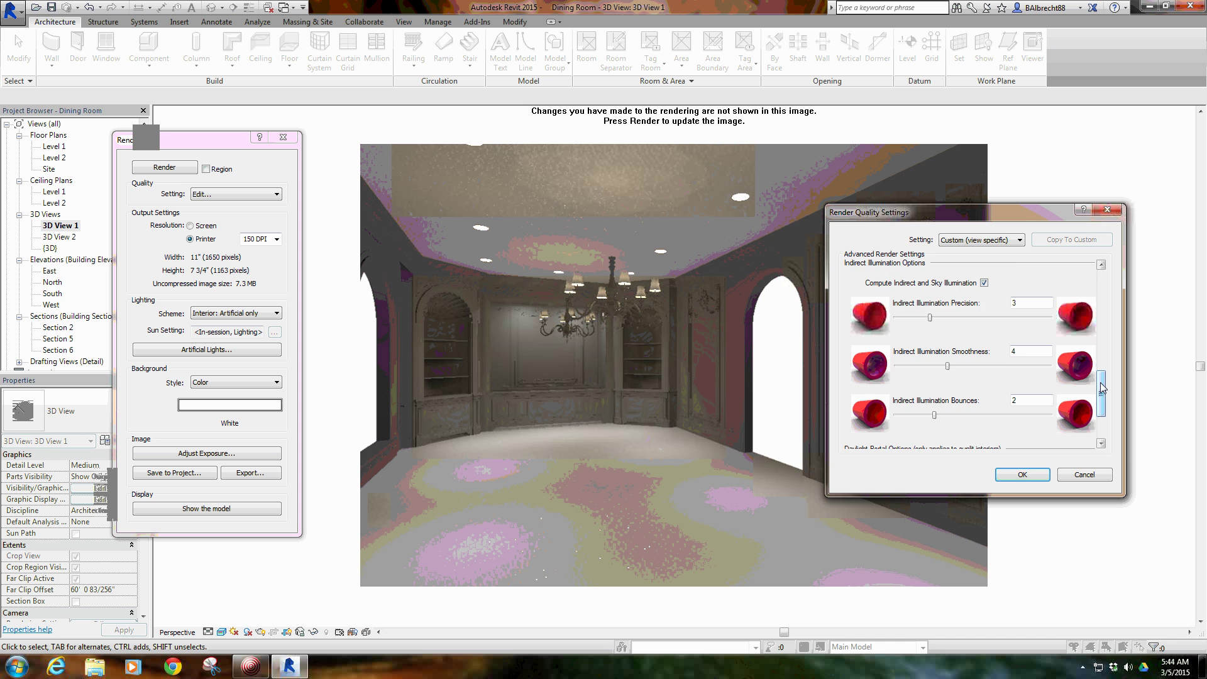
pyautogui.scroll(3, 1099, 382)
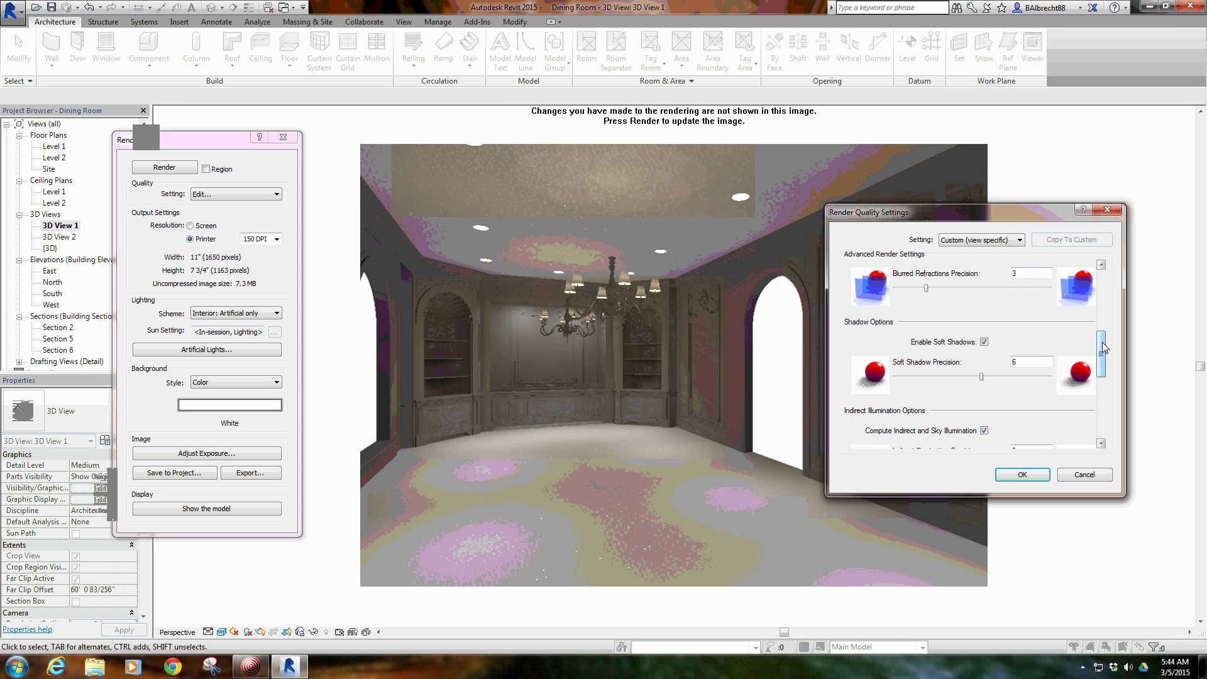
pyautogui.moveTo(1102, 342); pyautogui.dragTo(1106, 380)
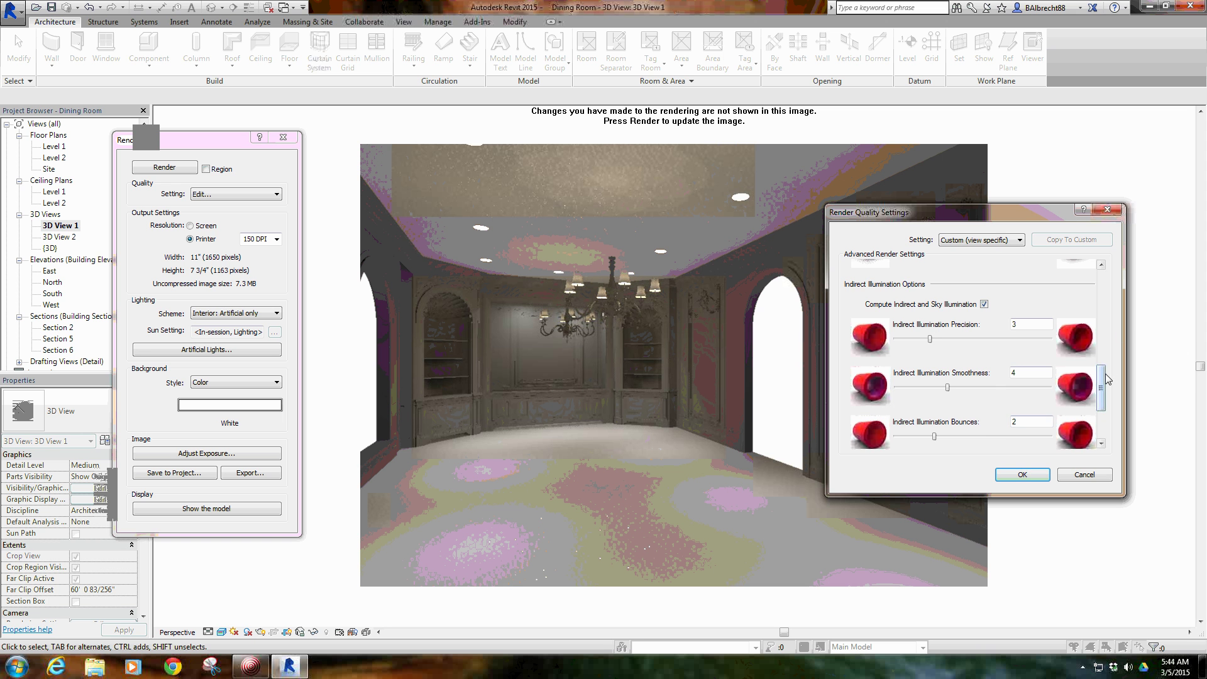
pyautogui.moveTo(1104, 387); pyautogui.dragTo(1103, 389)
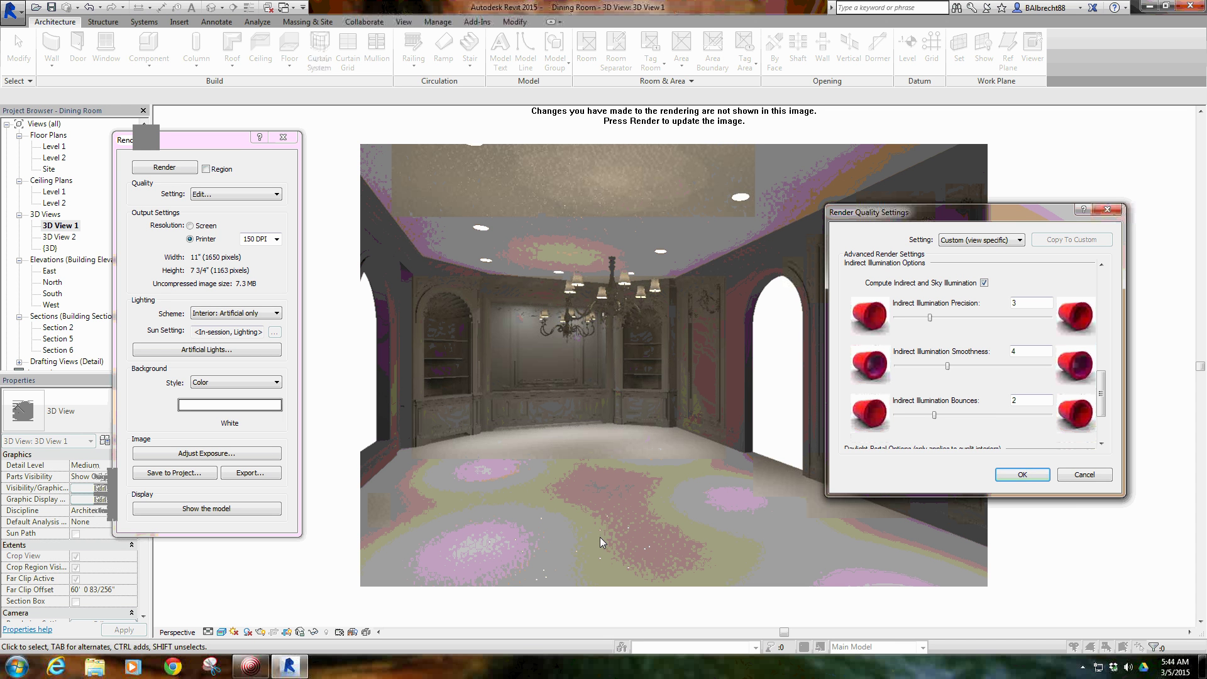
pyautogui.moveTo(876, 213); pyautogui.dragTo(867, 289)
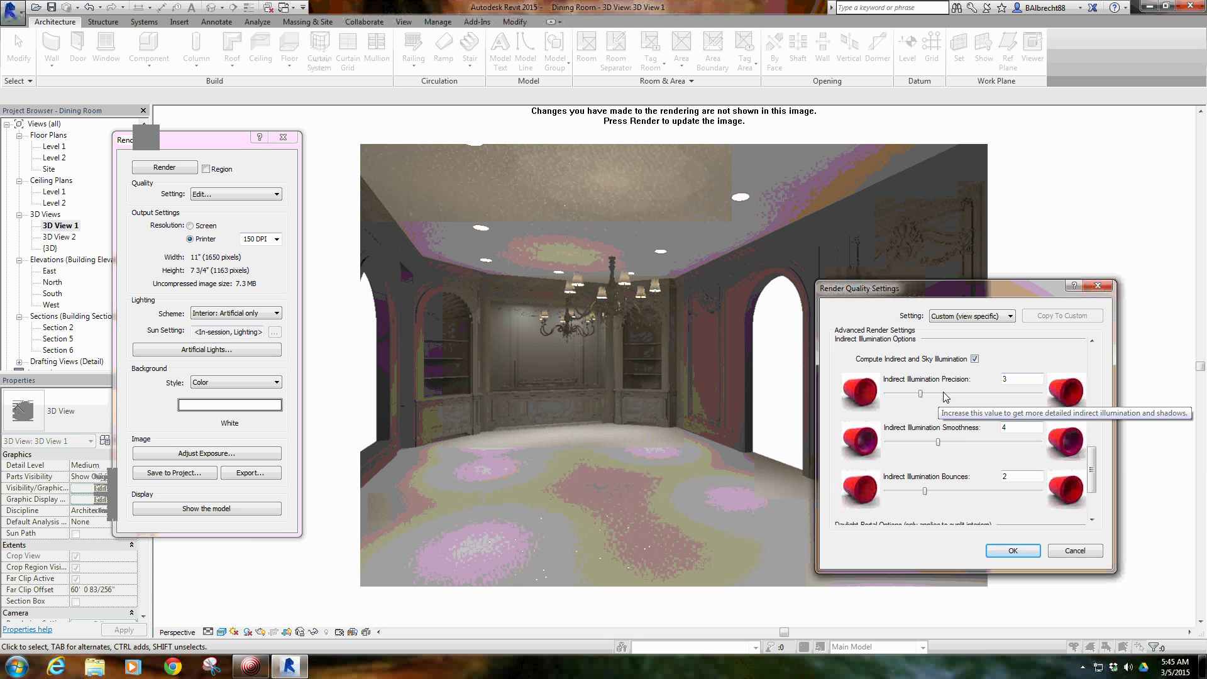
pyautogui.click(973, 443)
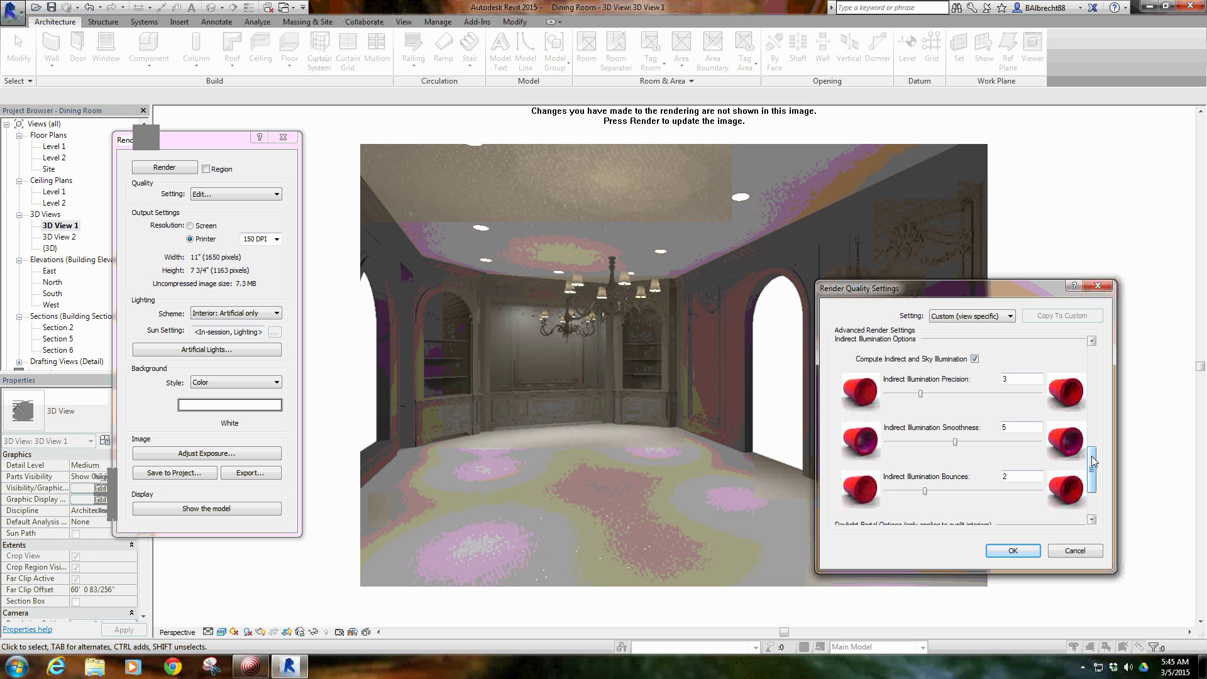
# Try a higher Indirect Illumination Smoothness such as 6 and bring the value back to 5.
pyautogui.moveTo(1091, 455); pyautogui.dragTo(1092, 455)
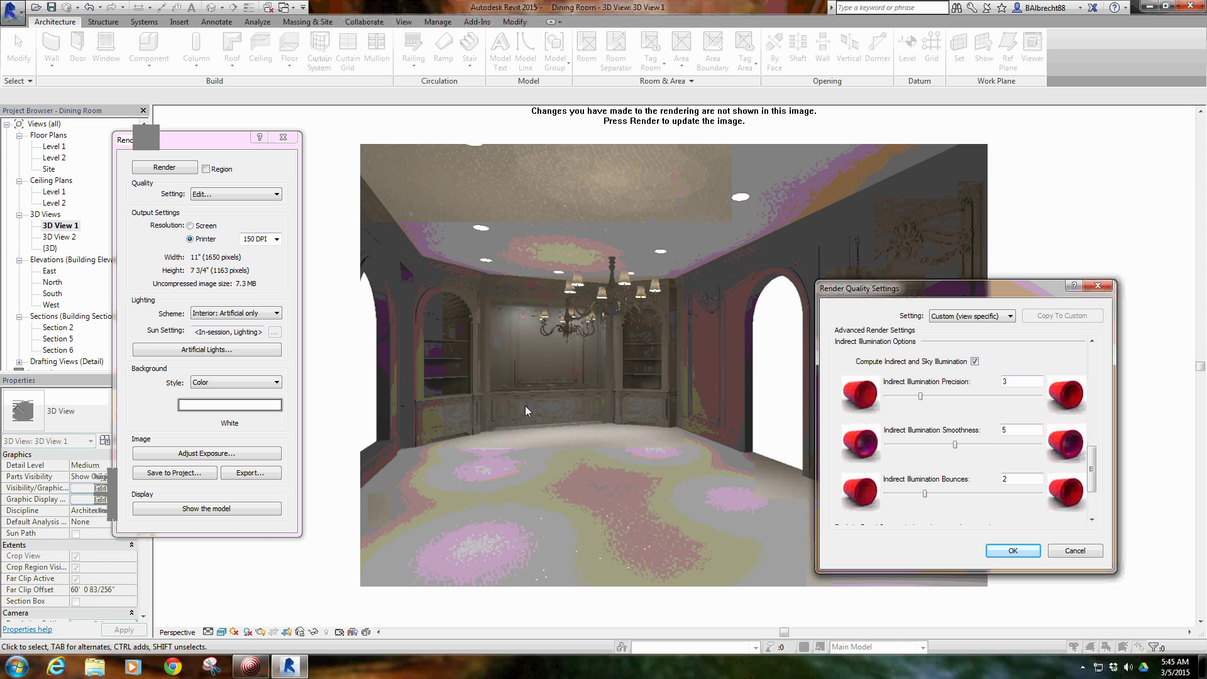
pyautogui.click(968, 444)
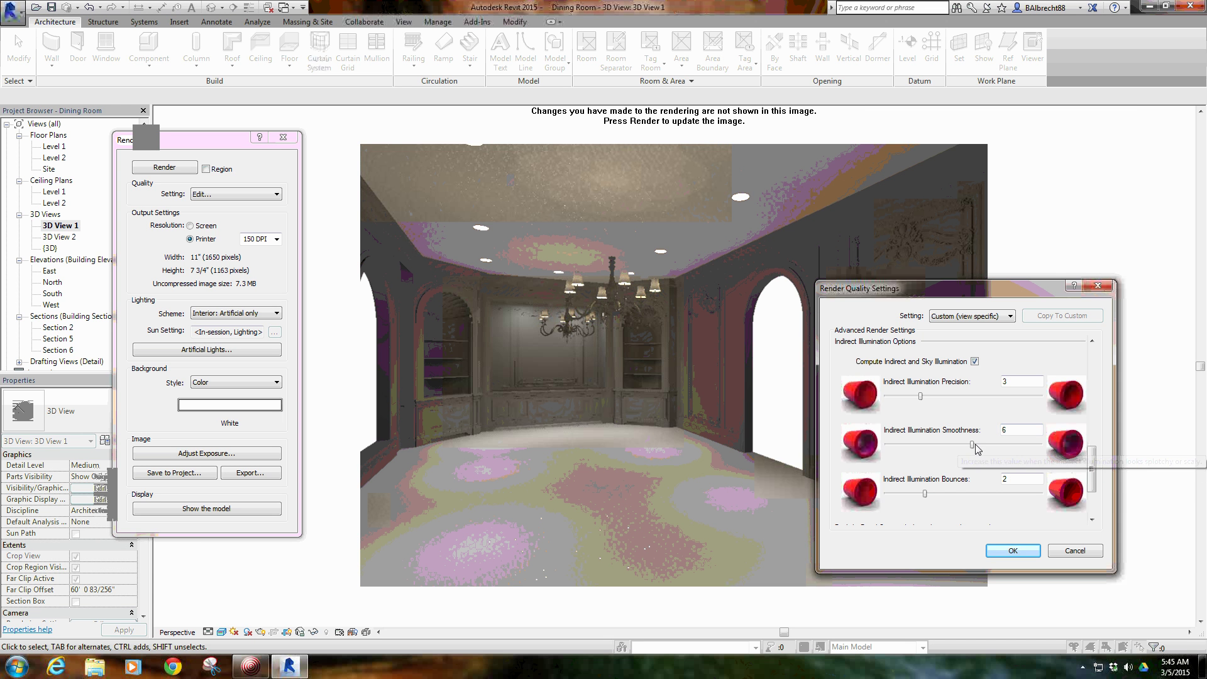
pyautogui.click(994, 446)
pyautogui.click(949, 444)
pyautogui.click(946, 441)
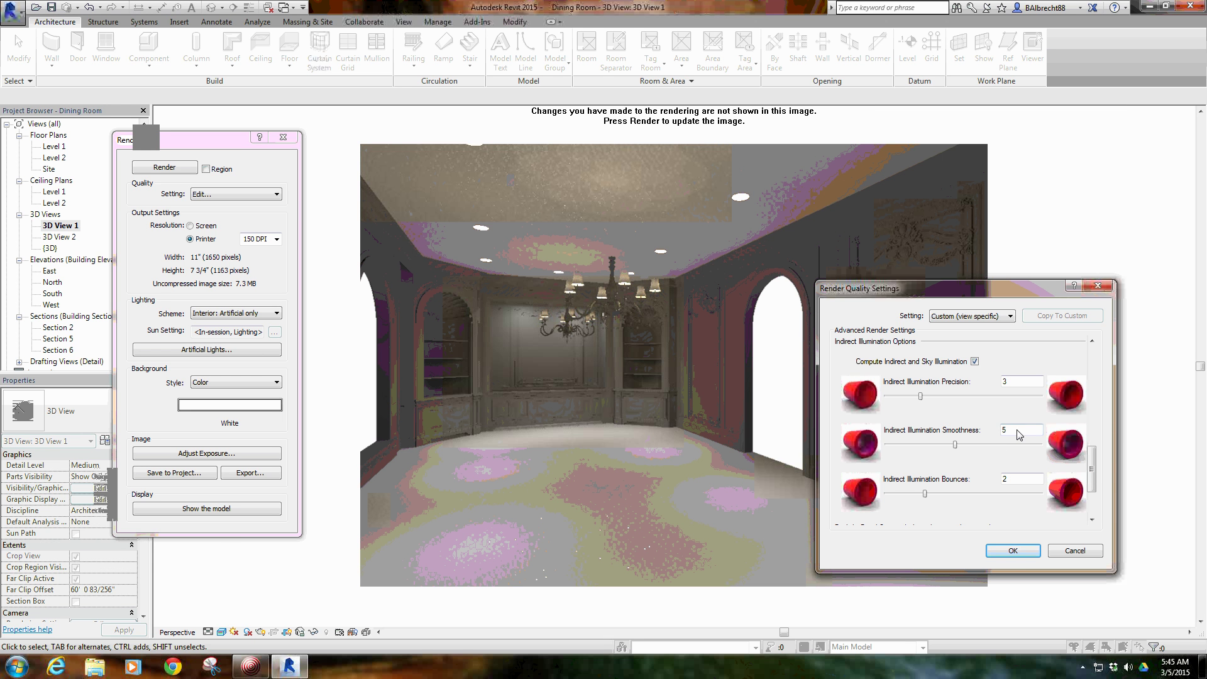
pyautogui.click(942, 444)
pyautogui.click(954, 451)
# Accept the custom render quality settings and check which printer resolutions are available.
pyautogui.moveTo(1094, 472)
pyautogui.mouseDown()
pyautogui.moveTo(1095, 374)
pyautogui.moveTo(1107, 462)
pyautogui.mouseUp()
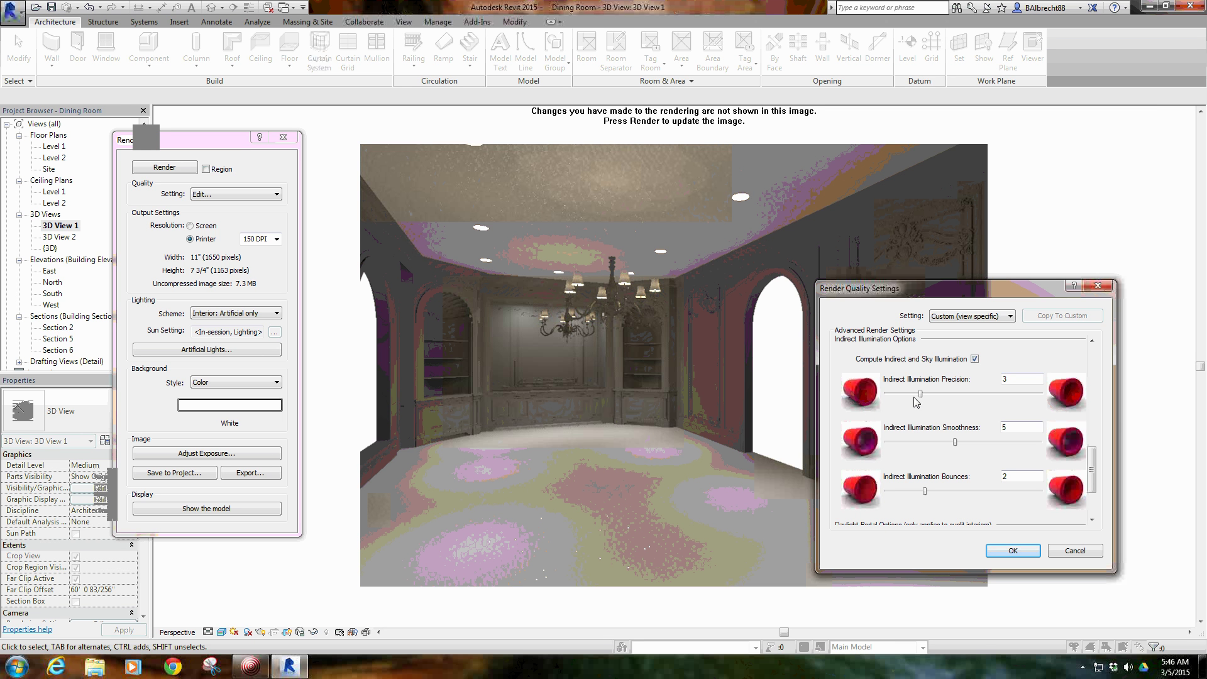
pyautogui.moveTo(1093, 460); pyautogui.dragTo(1091, 480)
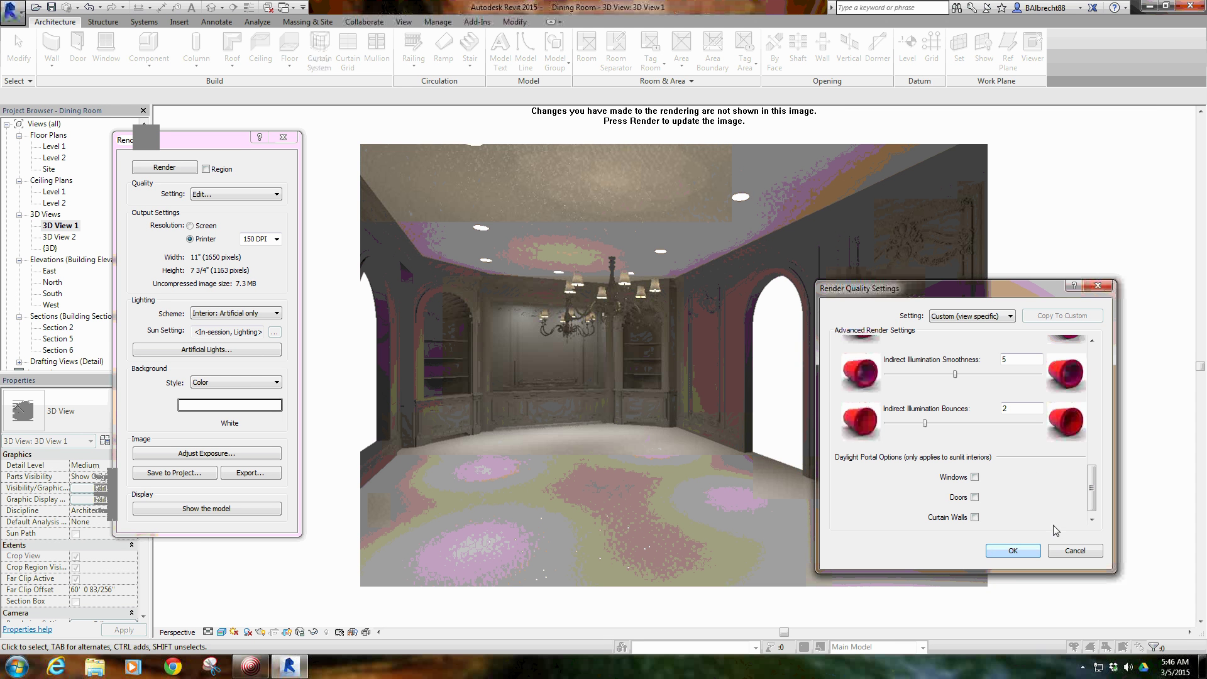
pyautogui.click(1013, 551)
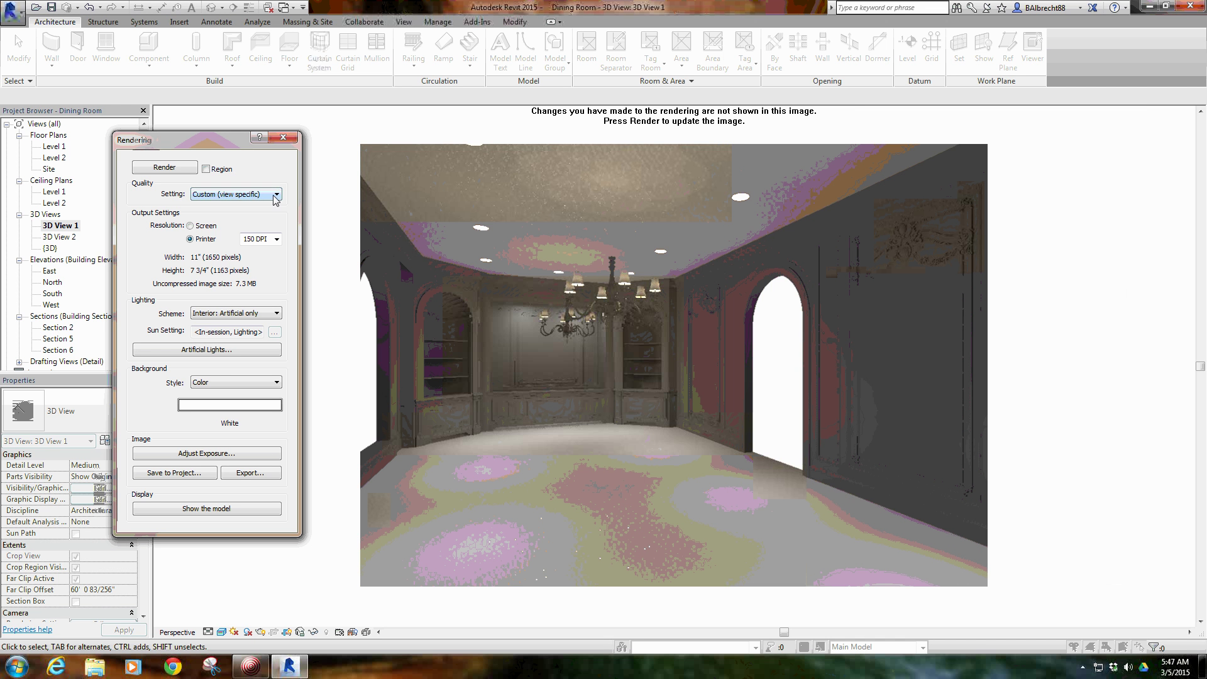
pyautogui.click(276, 239)
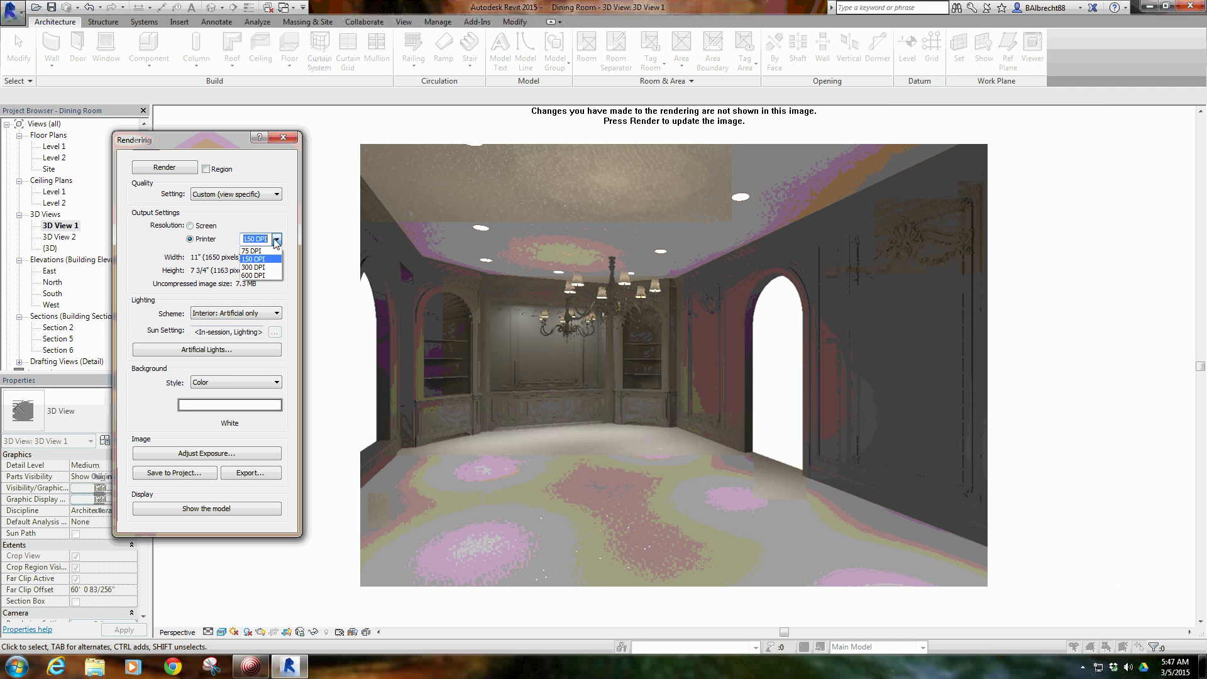
pyautogui.click(276, 241)
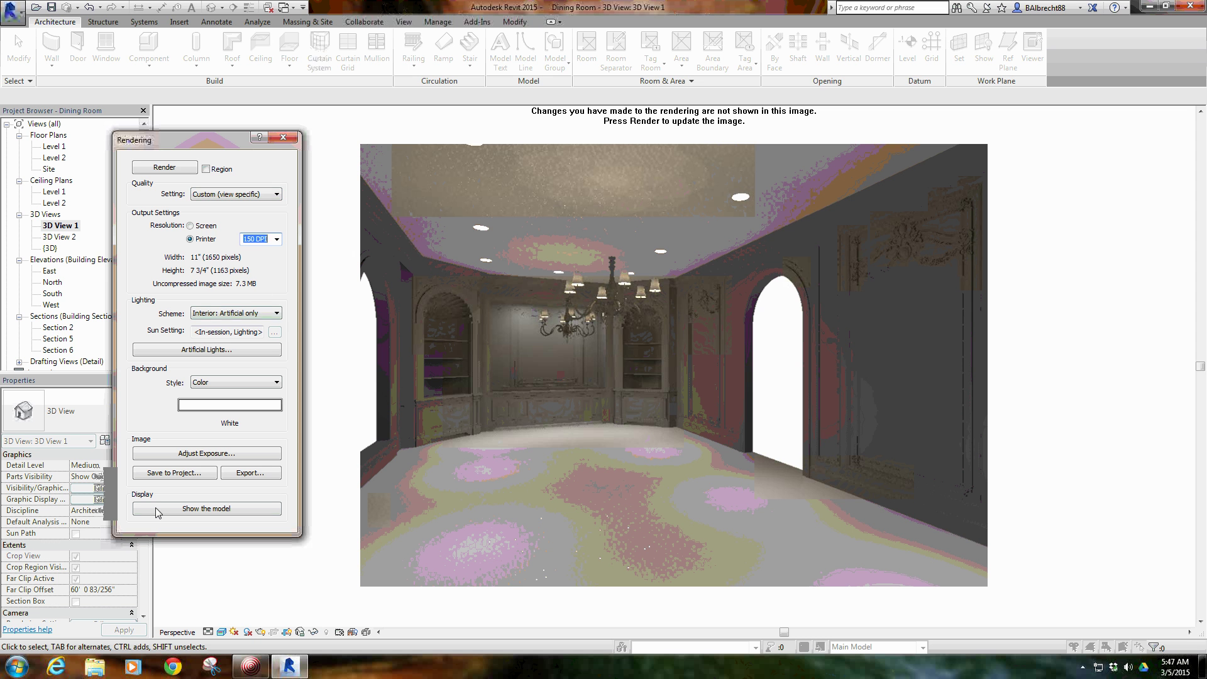
# In Windows Explorer, open the finished rendering Dining Room 1_2014-5-5 from the client's Dining Room folder on the Data (E:) drive.
pyautogui.click(96, 663)
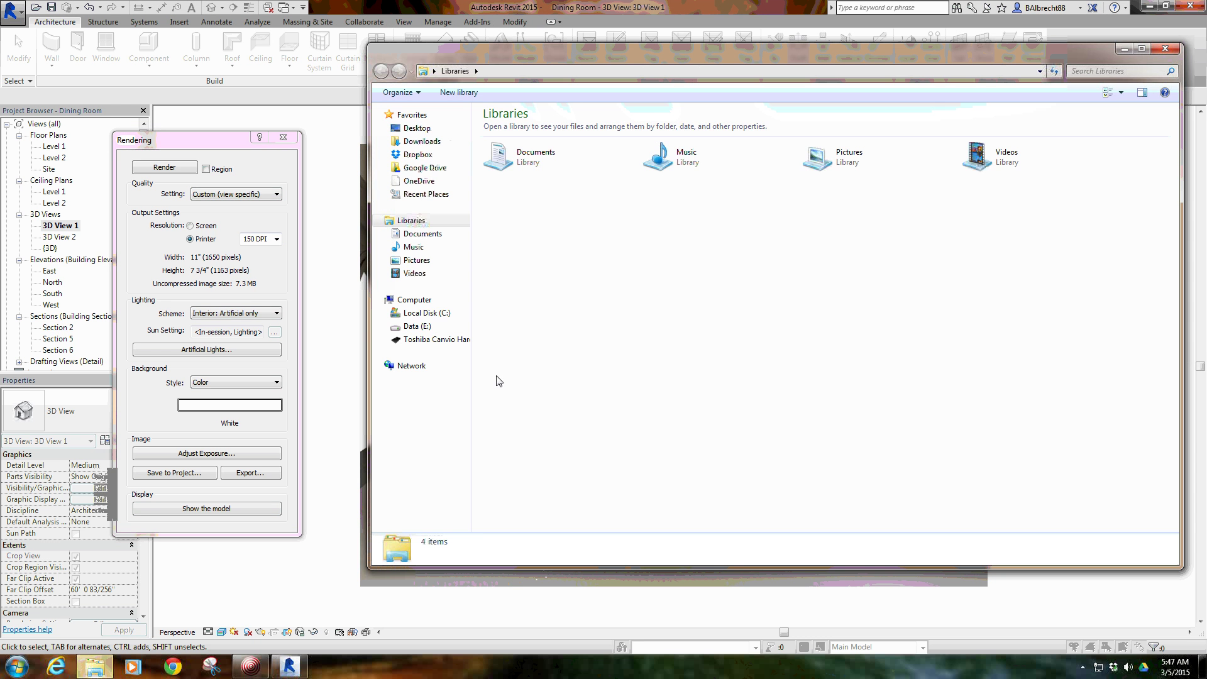
pyautogui.click(417, 325)
pyautogui.doubleClick(553, 162)
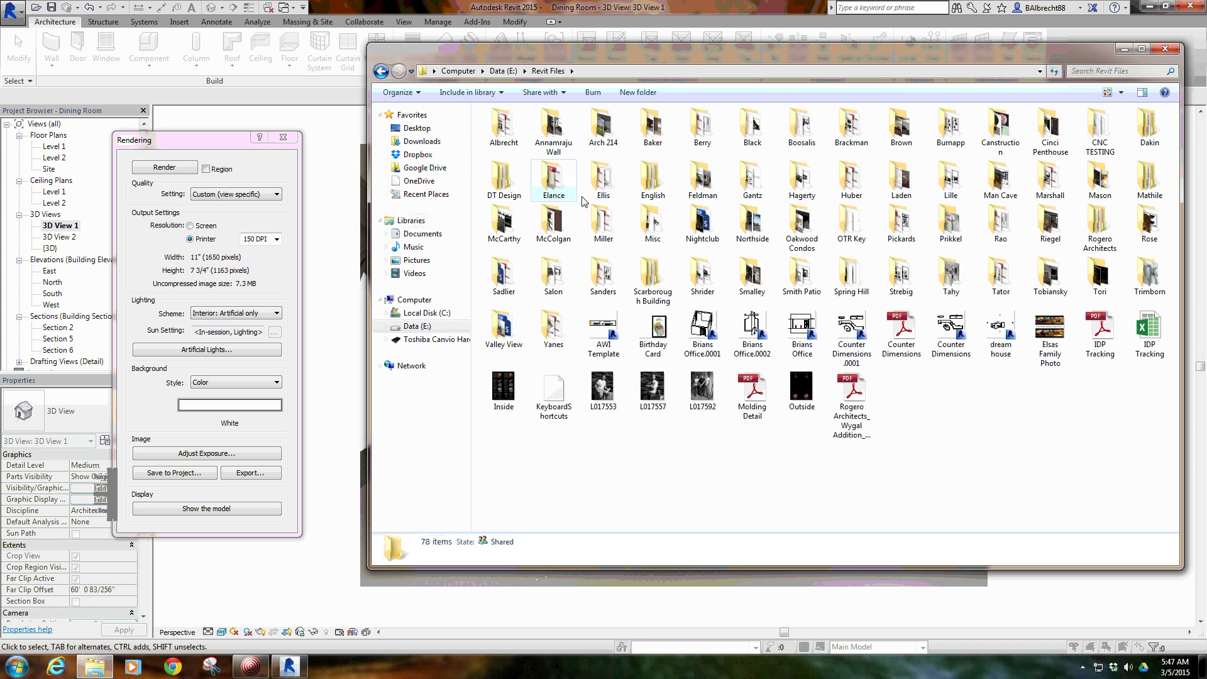
pyautogui.doubleClick(842, 184)
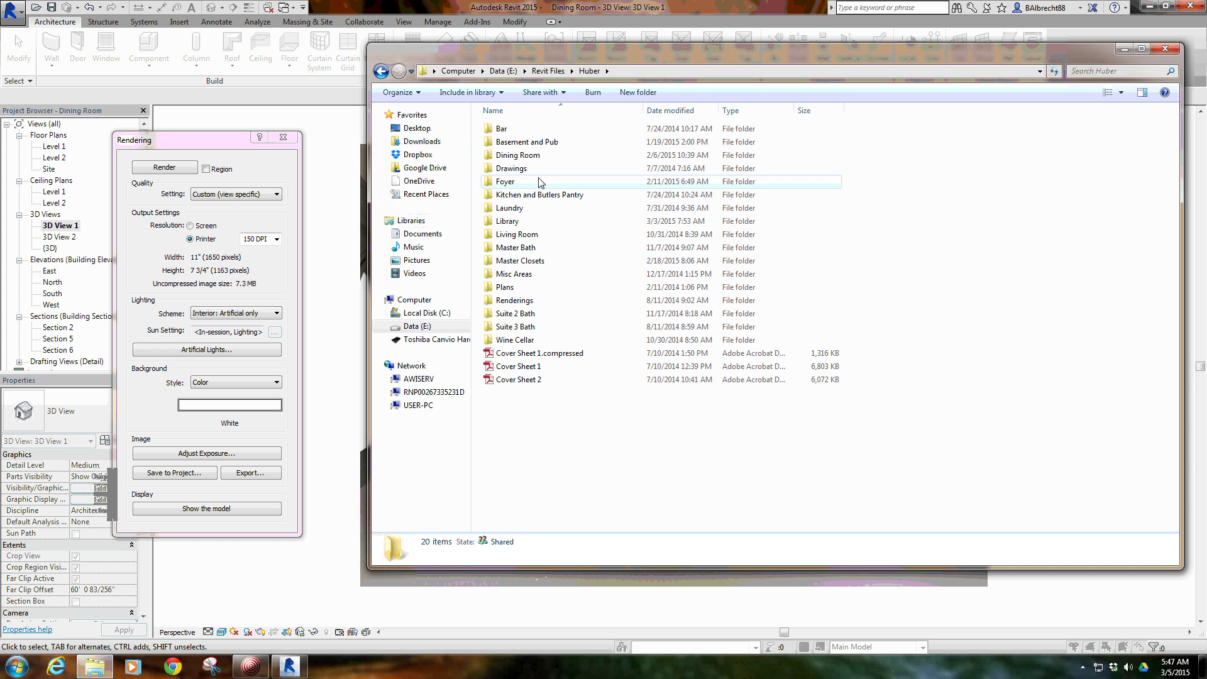
pyautogui.doubleClick(531, 155)
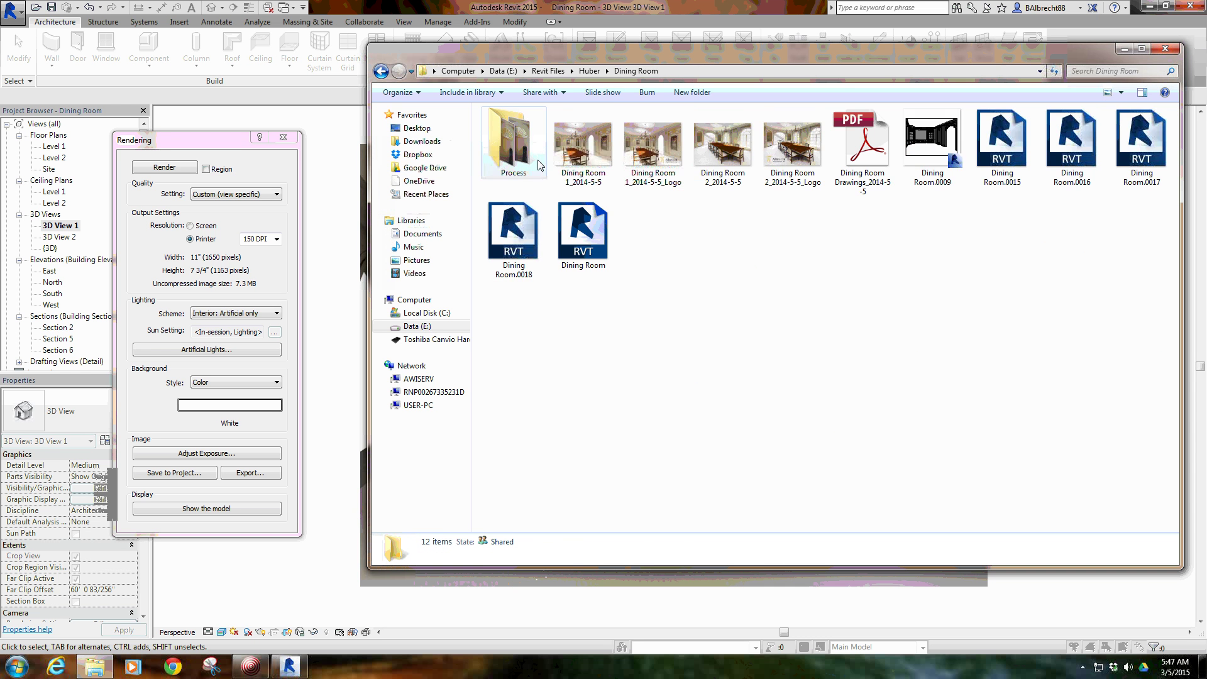
pyautogui.doubleClick(583, 145)
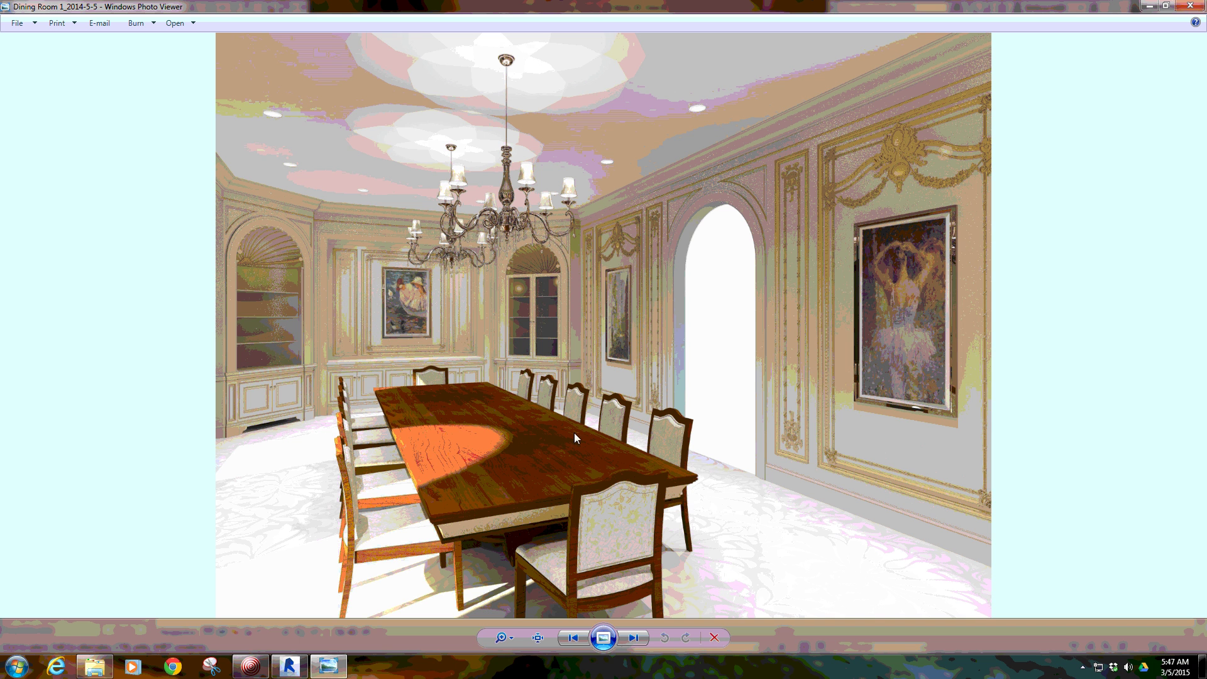
# Examine the cornice, wall panels and archway of the Dining Room 2_2014-5-5 rendering up close, and return to Revit.
pyautogui.click(624, 634)
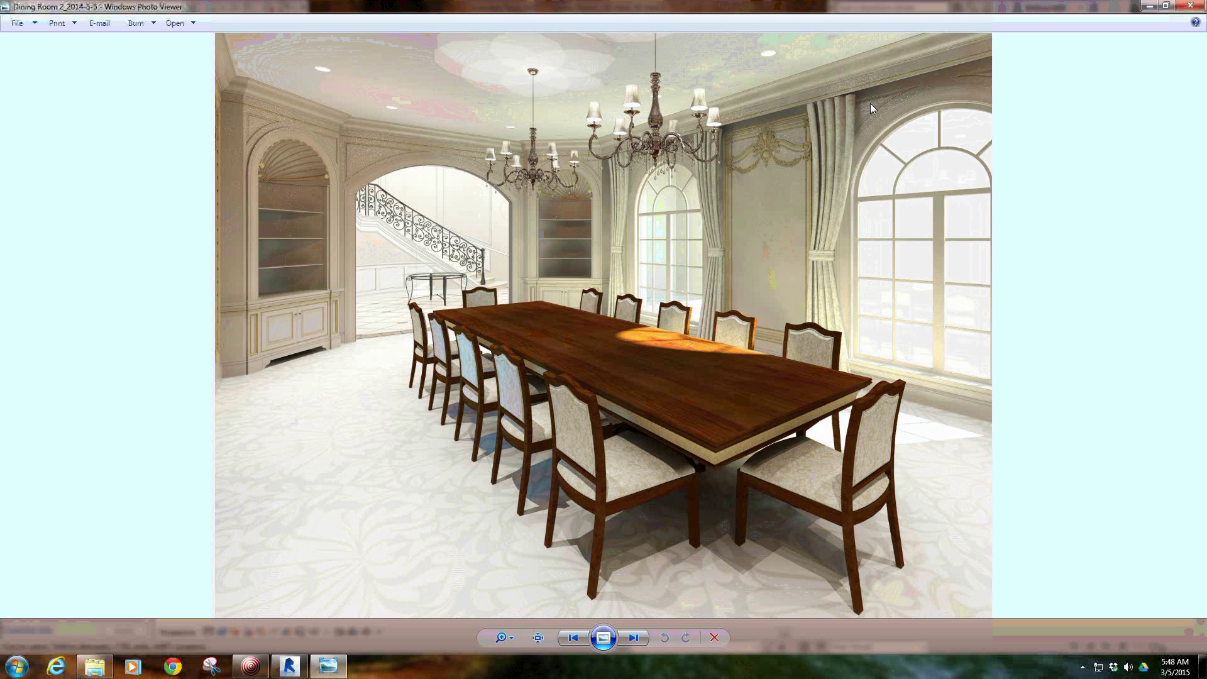
pyautogui.scroll(6, 887, 107)
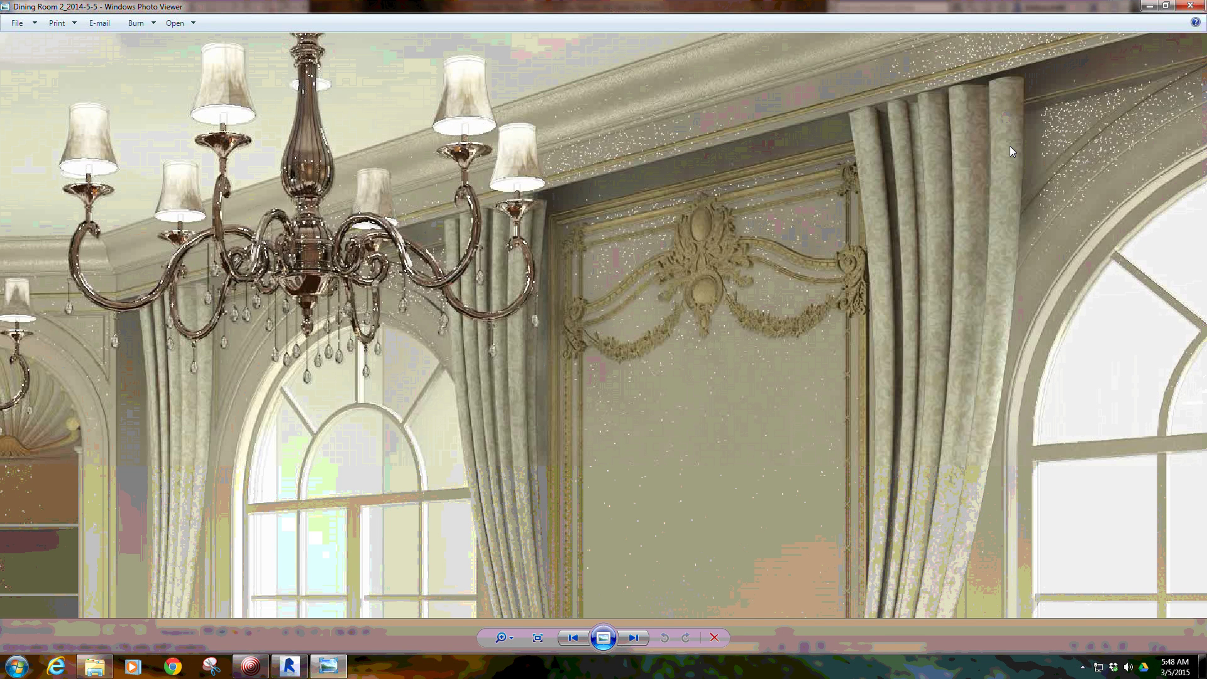
pyautogui.moveTo(1009, 146); pyautogui.dragTo(544, 344)
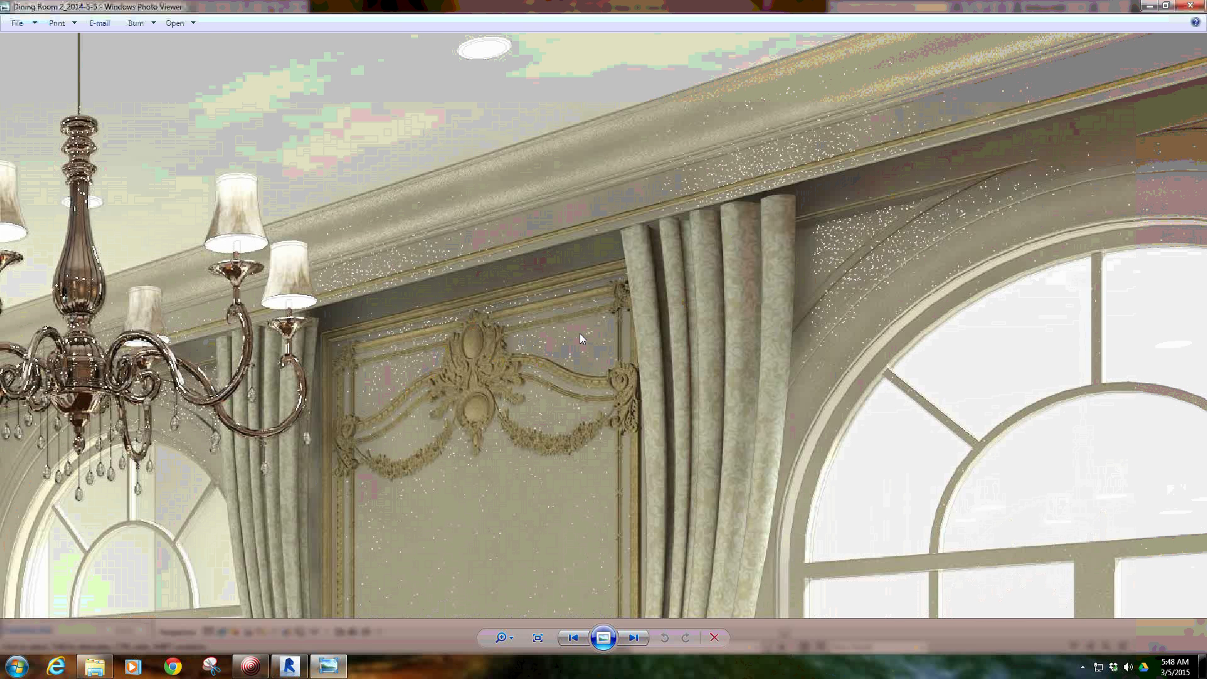
pyautogui.scroll(-6, 579, 333)
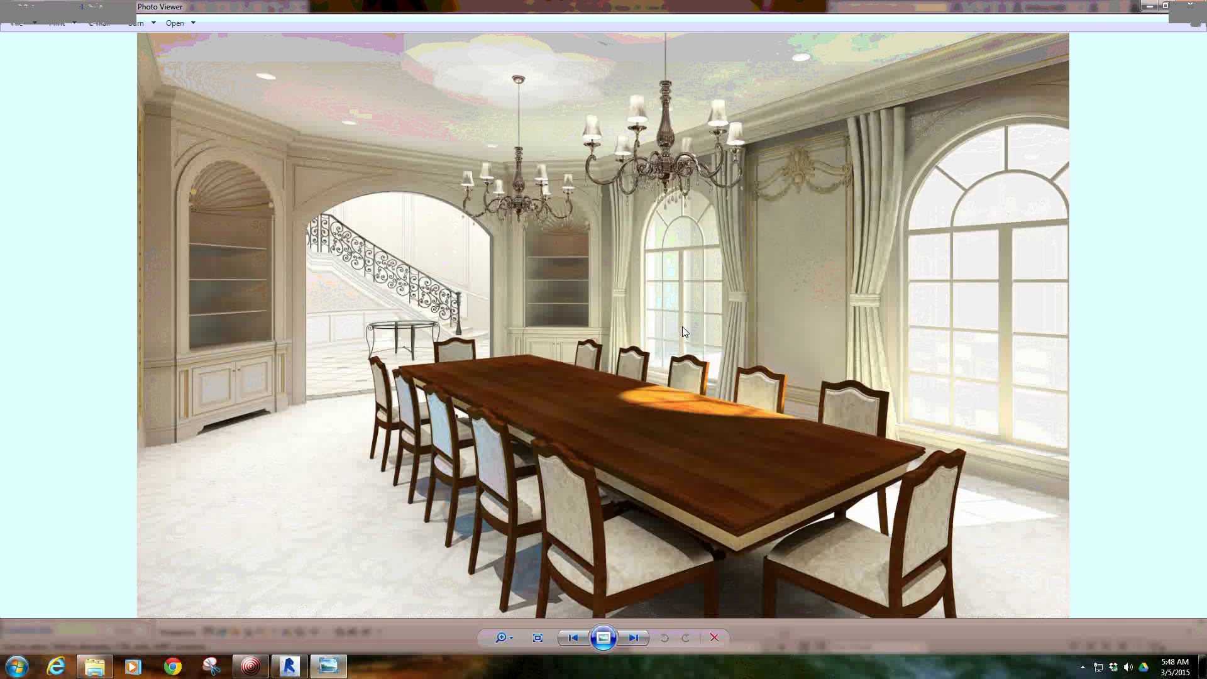
pyautogui.scroll(2, 481, 187)
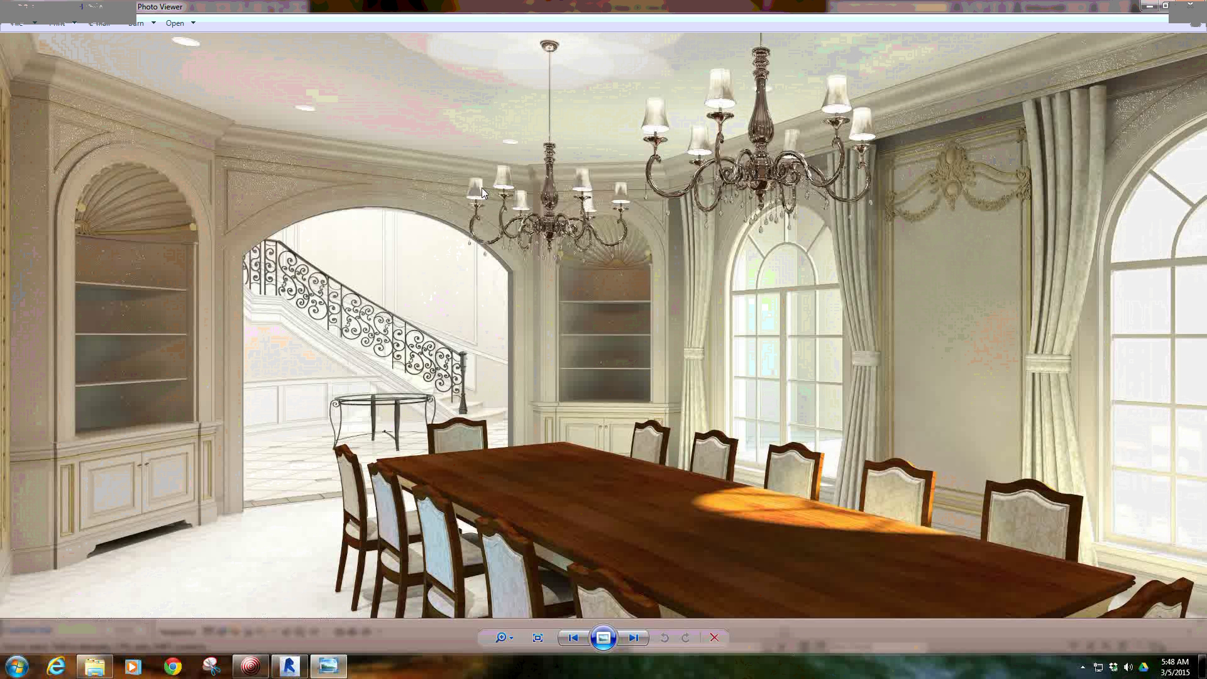
pyautogui.scroll(3, 295, 183)
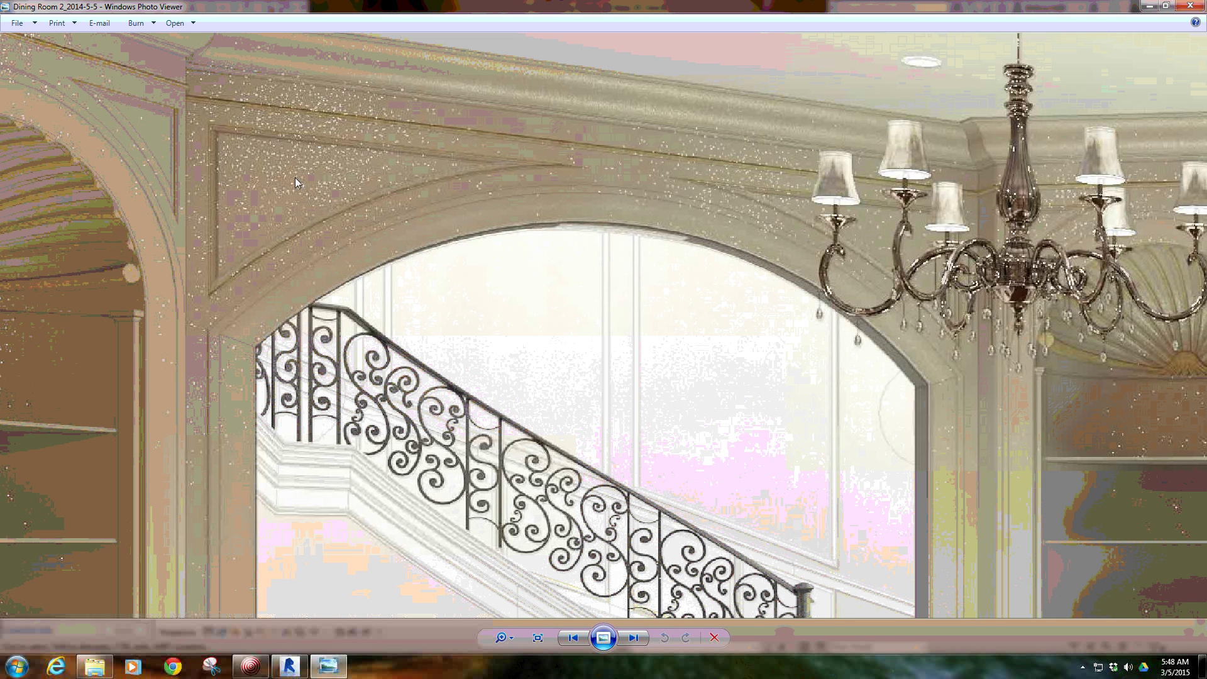
pyautogui.scroll(-2, 297, 181)
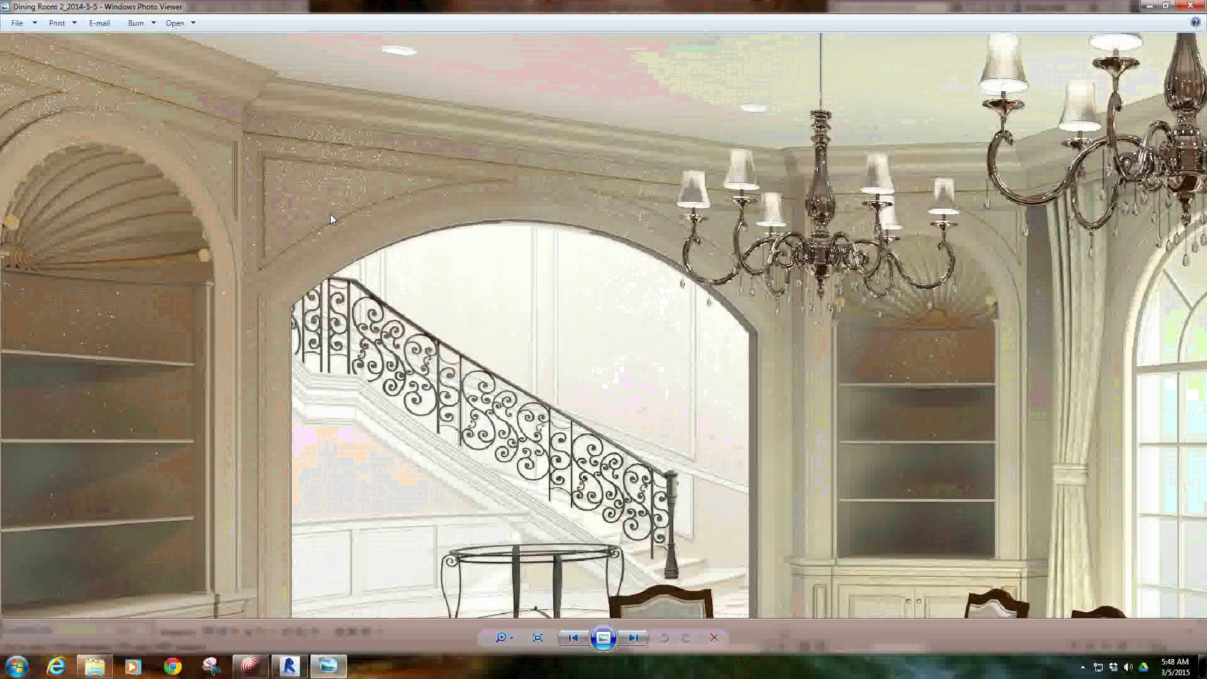
pyautogui.scroll(-5, 667, 97)
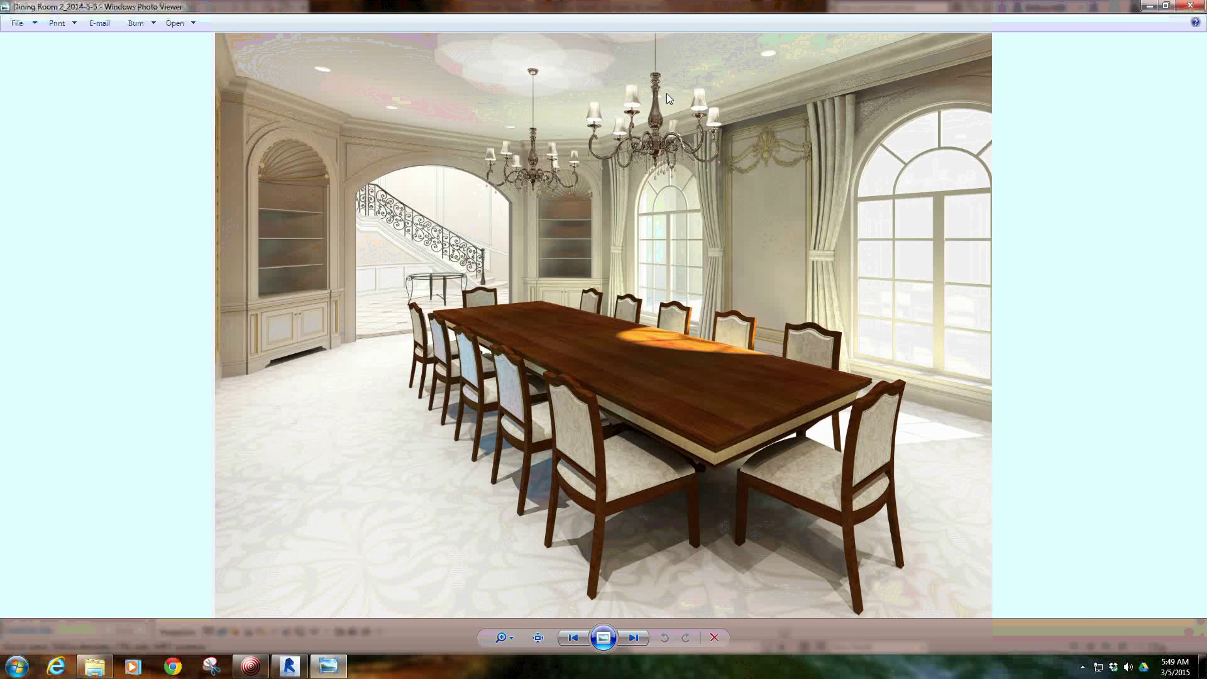
pyautogui.scroll(5, 666, 93)
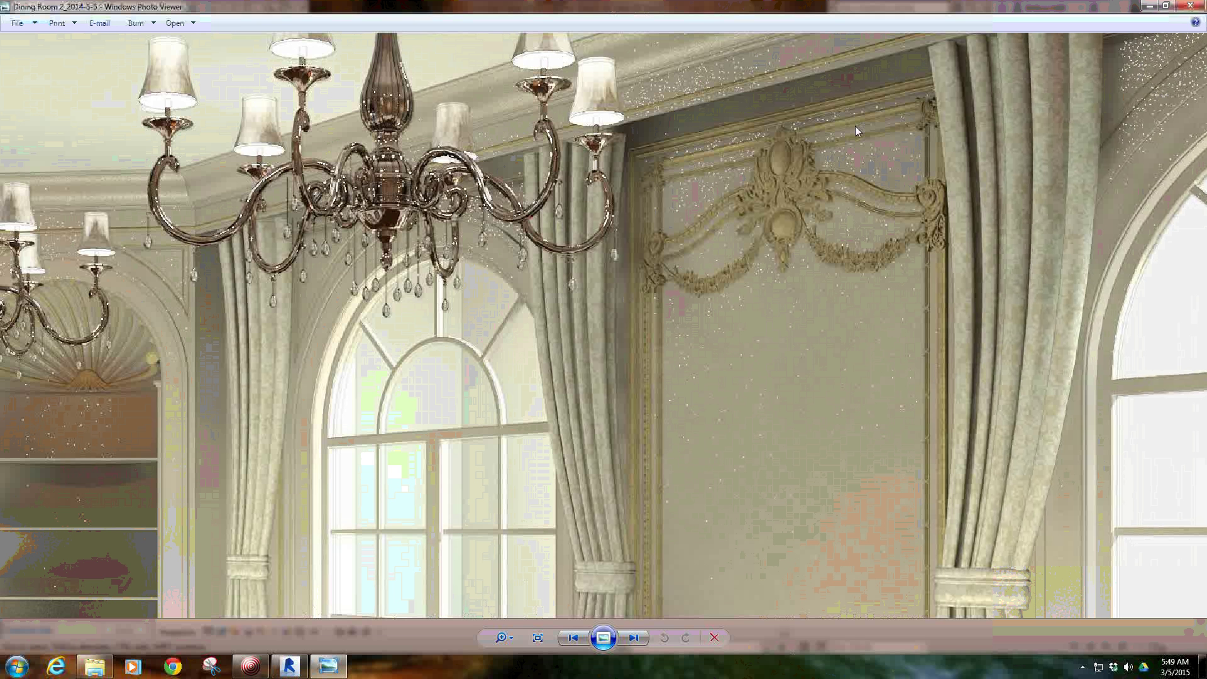
pyautogui.scroll(-5, 624, 260)
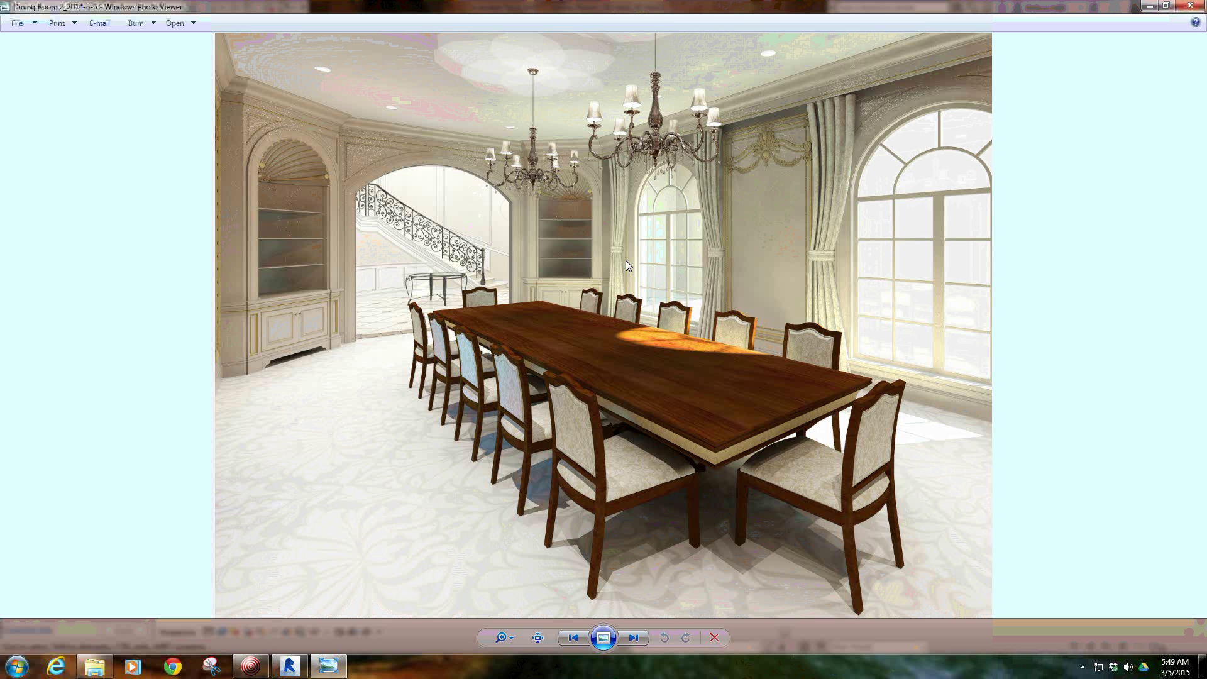
pyautogui.click(1189, 6)
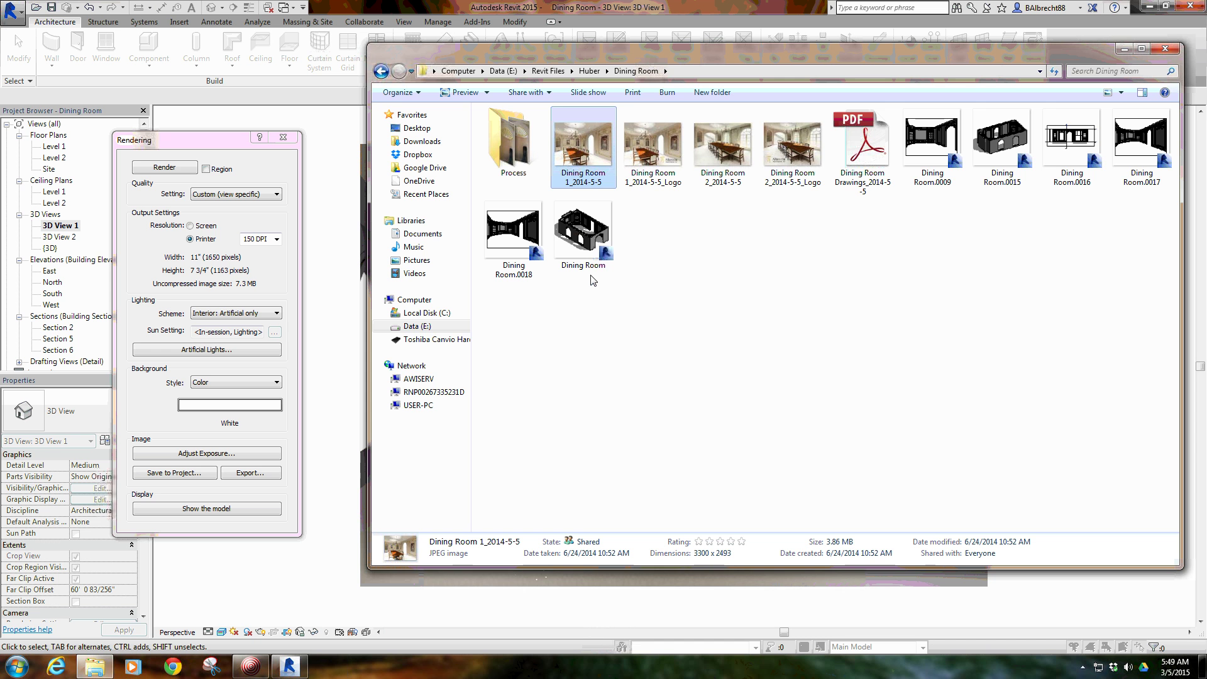
pyautogui.click(171, 173)
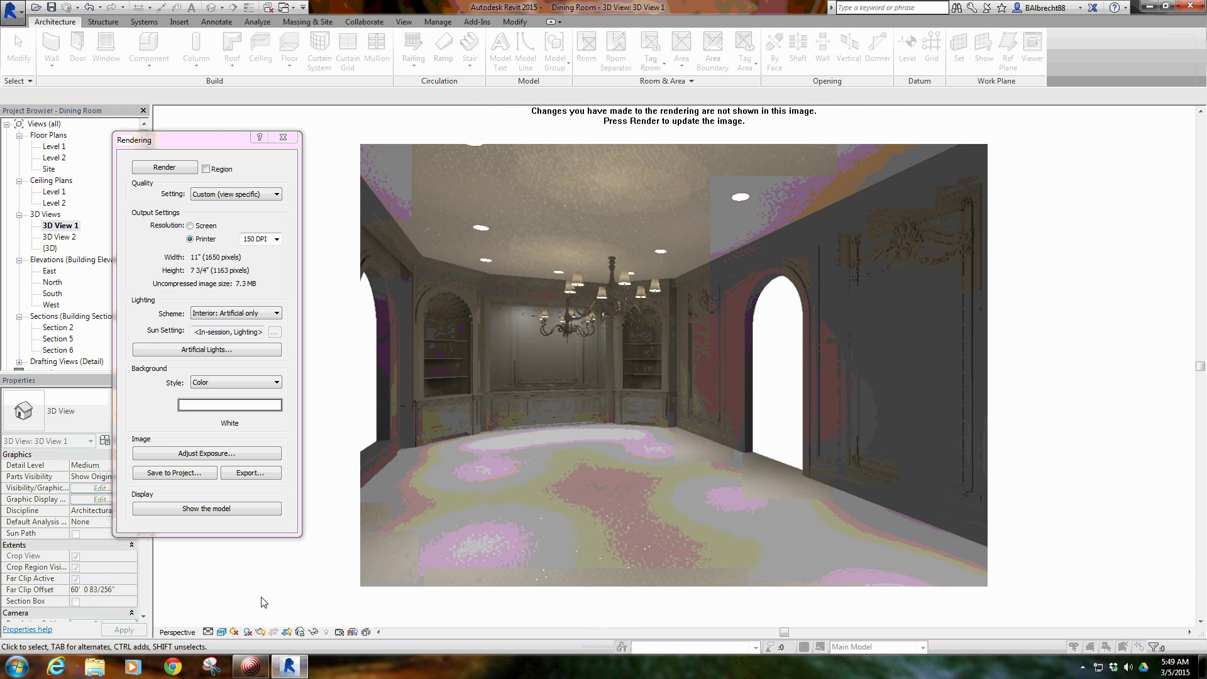
pyautogui.click(252, 666)
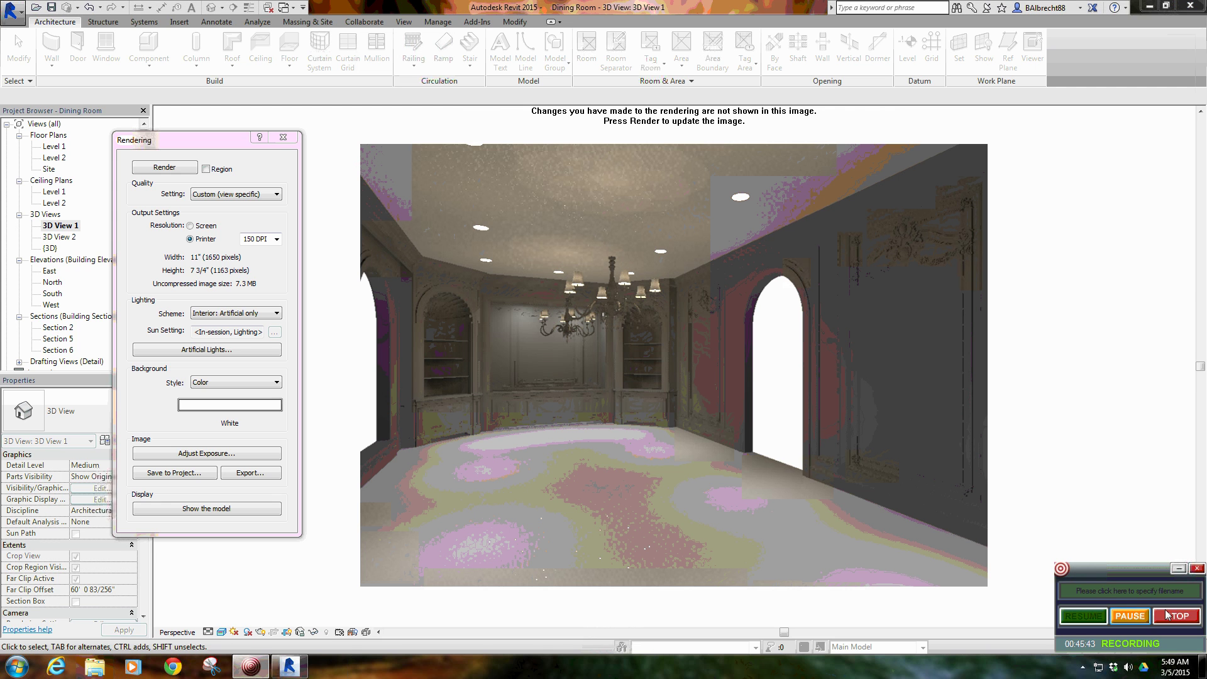